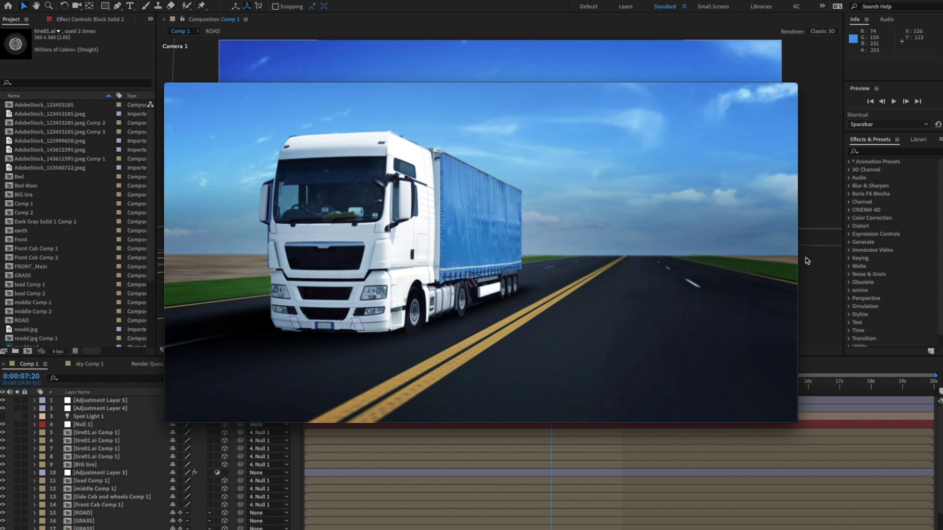
# - Play the road05.mov preview of the finished truck animation and move the player window out of the way
pyautogui.moveTo(582, 227)
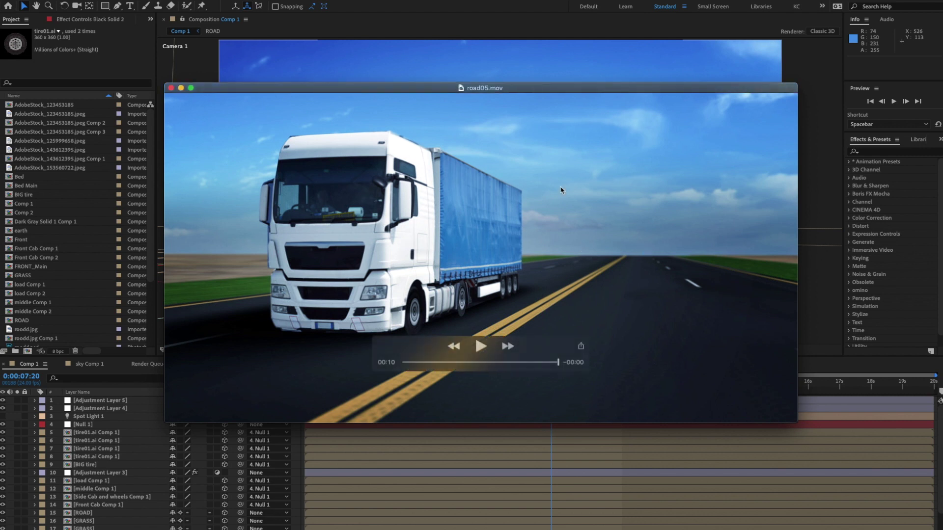
pyautogui.moveTo(538, 89); pyautogui.dragTo(539, 67)
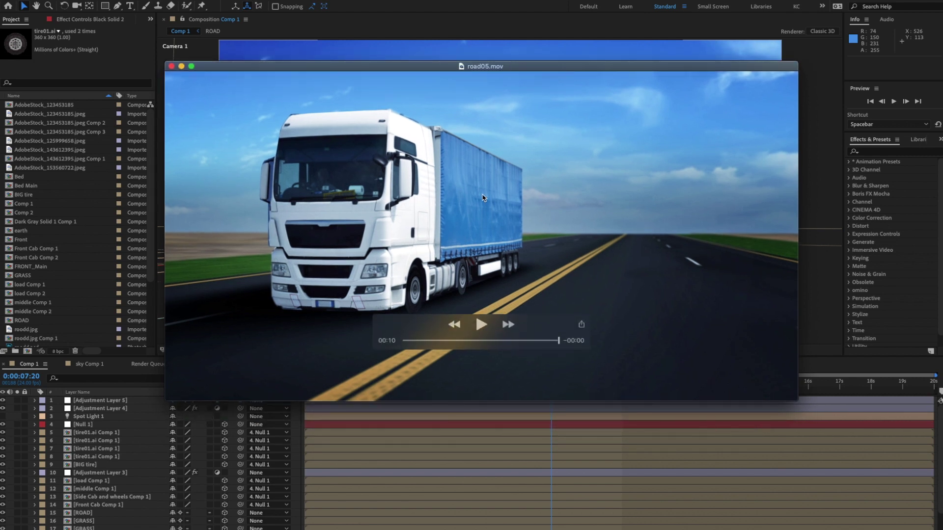
pyautogui.click(481, 325)
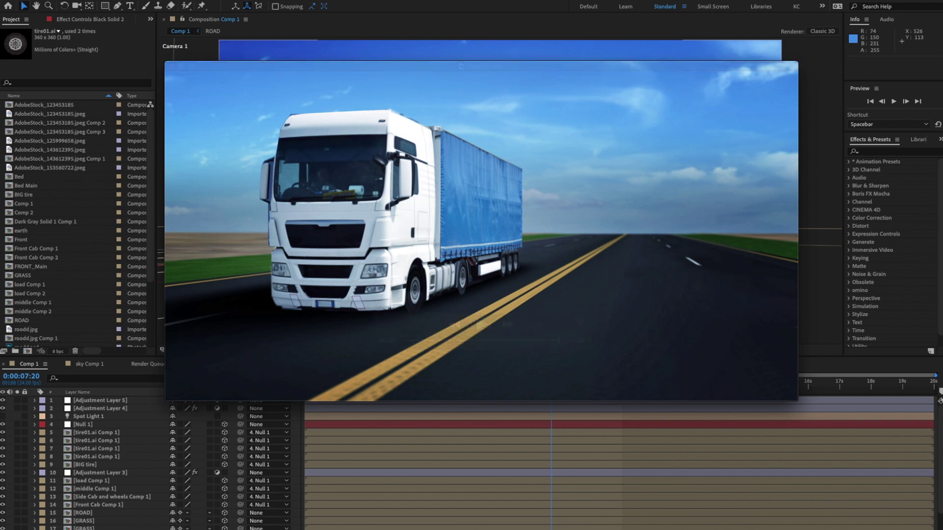
pyautogui.moveTo(389, 87)
pyautogui.moveTo(322, 67); pyautogui.dragTo(942, 170)
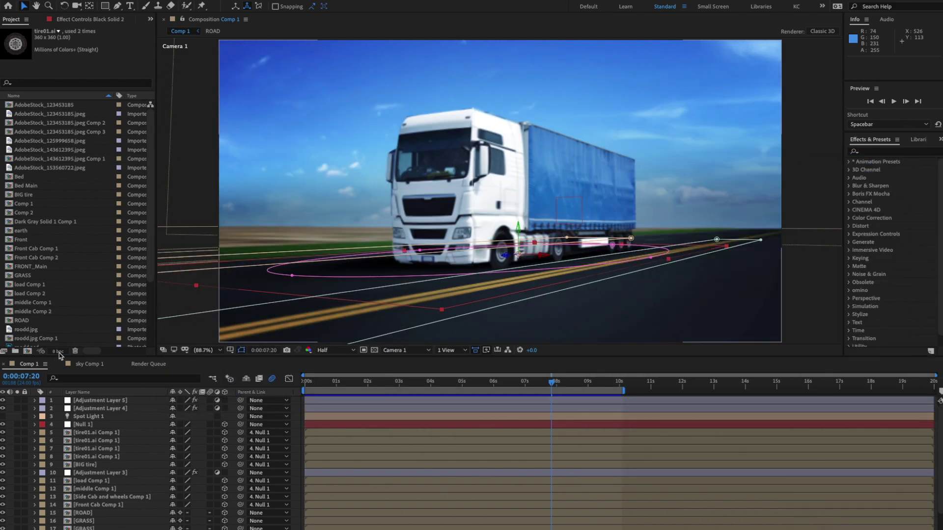
# - Create a composition named TruckScene with Full resolution and a 20-second duration
pyautogui.click(27, 351)
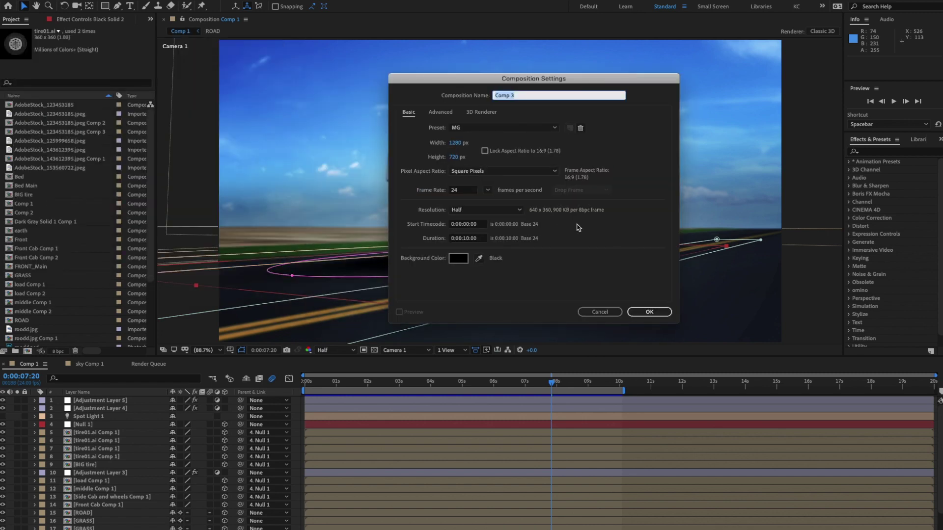
pyautogui.click(494, 211)
pyautogui.click(479, 219)
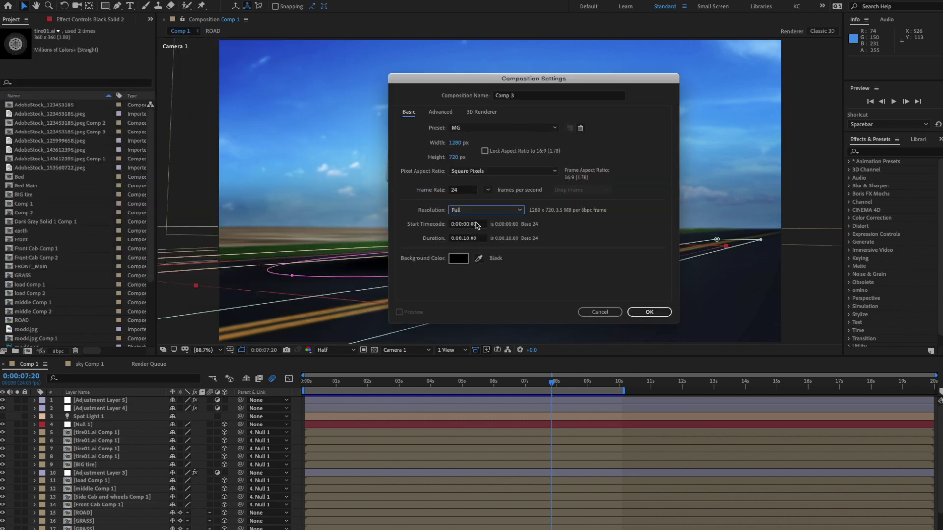
pyautogui.click(476, 239)
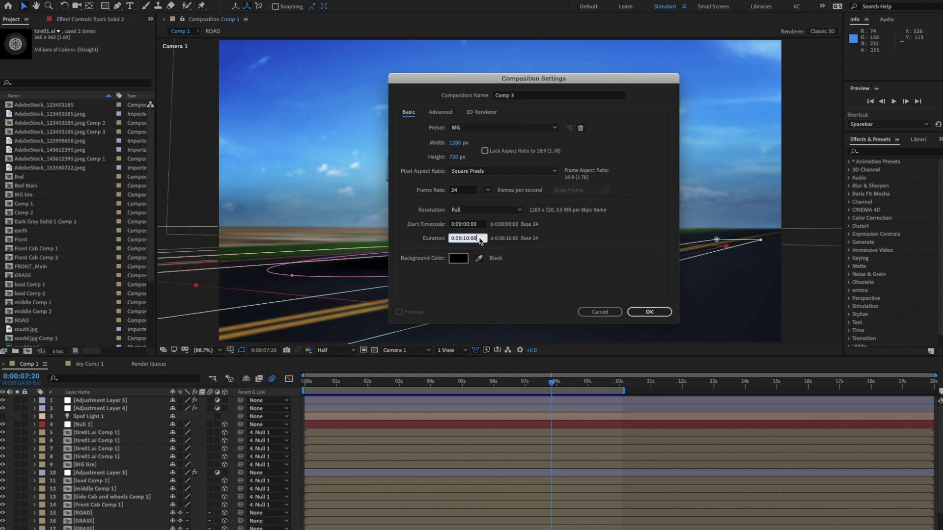
pyautogui.write('20')
pyautogui.press('Tab')
pyautogui.click(534, 96)
pyautogui.moveTo(535, 100); pyautogui.dragTo(444, 90)
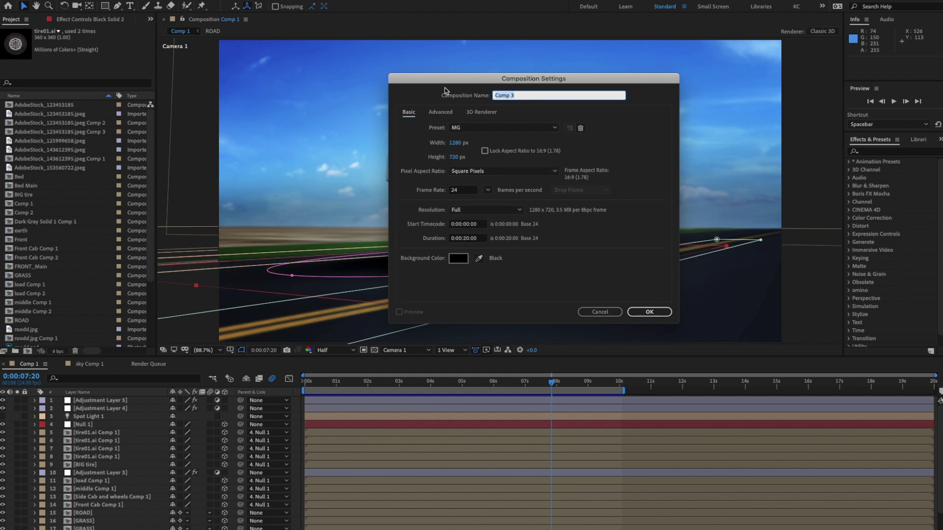
pyautogui.write('TruckScene')
pyautogui.click(655, 313)
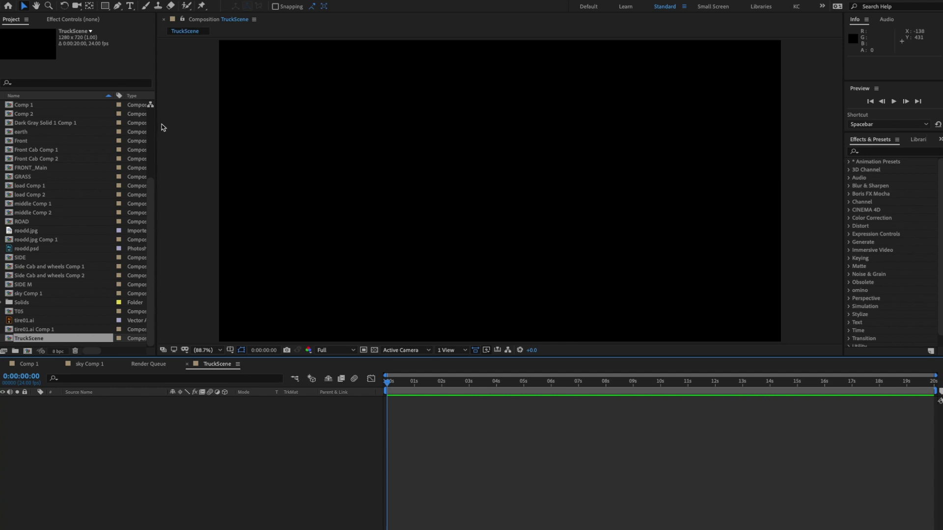
# - Find the truck photo AdobeStock_123453185.jpeg among the project footage and add it as a layer in TruckScene
pyautogui.scroll(1, 155, 140)
pyautogui.scroll(4, 155, 123)
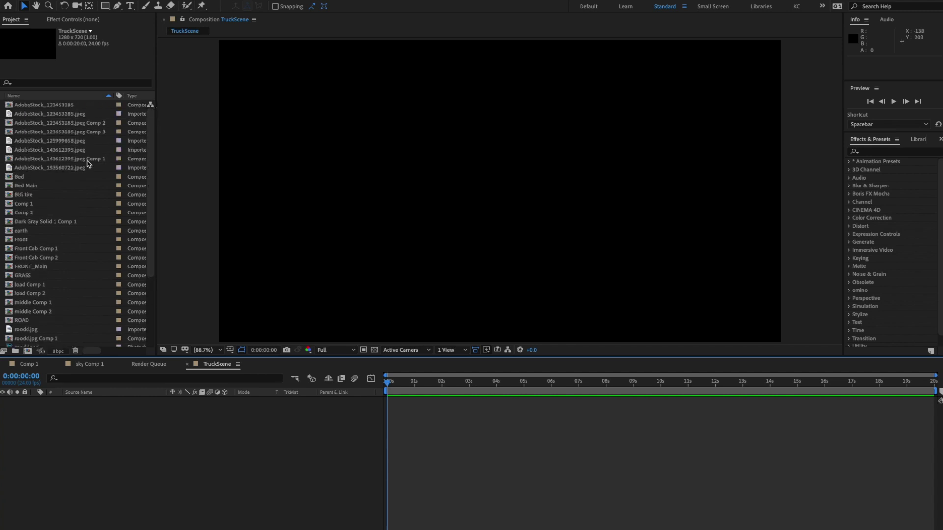
pyautogui.click(79, 167)
pyautogui.click(44, 149)
pyautogui.click(43, 141)
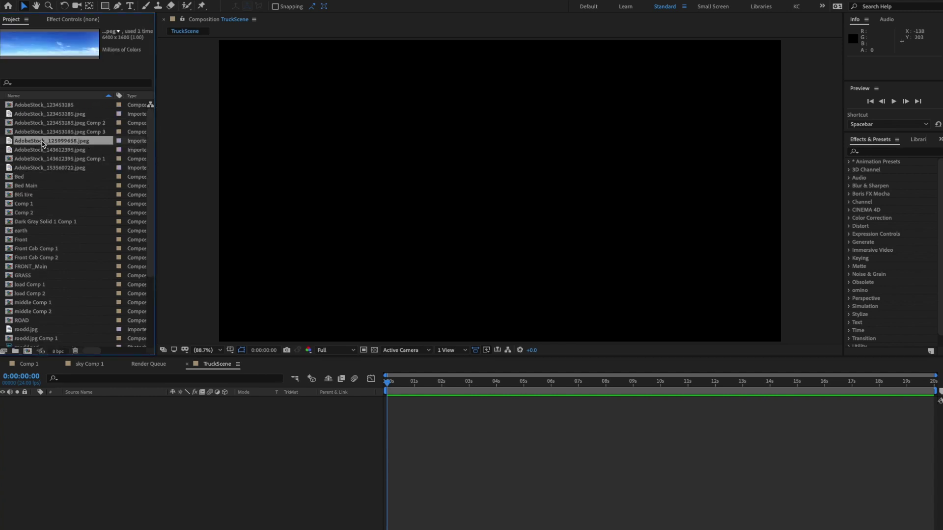
pyautogui.click(43, 115)
pyautogui.moveTo(94, 116); pyautogui.dragTo(131, 467)
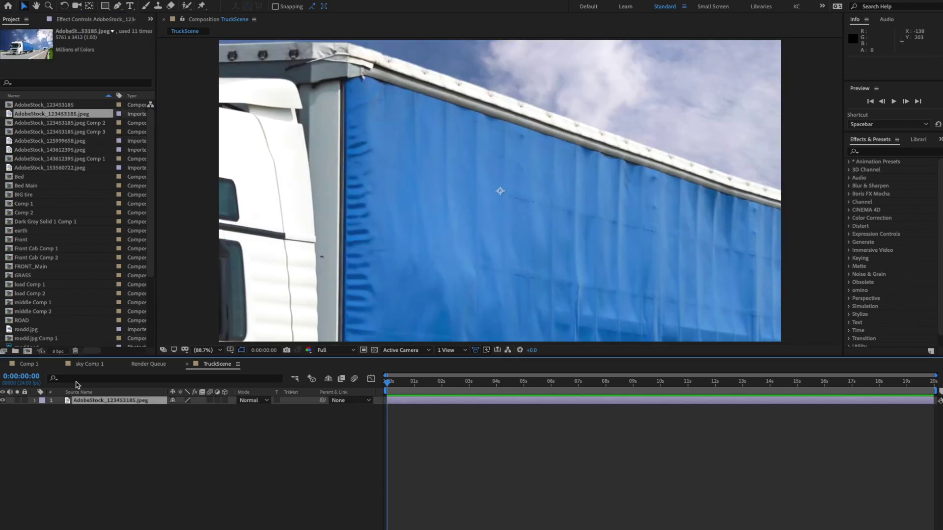
# - Close the Comp 1, sky Comp 1 and Render Queue timelines so that only TruckScene stays open
pyautogui.click(4, 364)
pyautogui.click(4, 364)
pyautogui.click(4, 365)
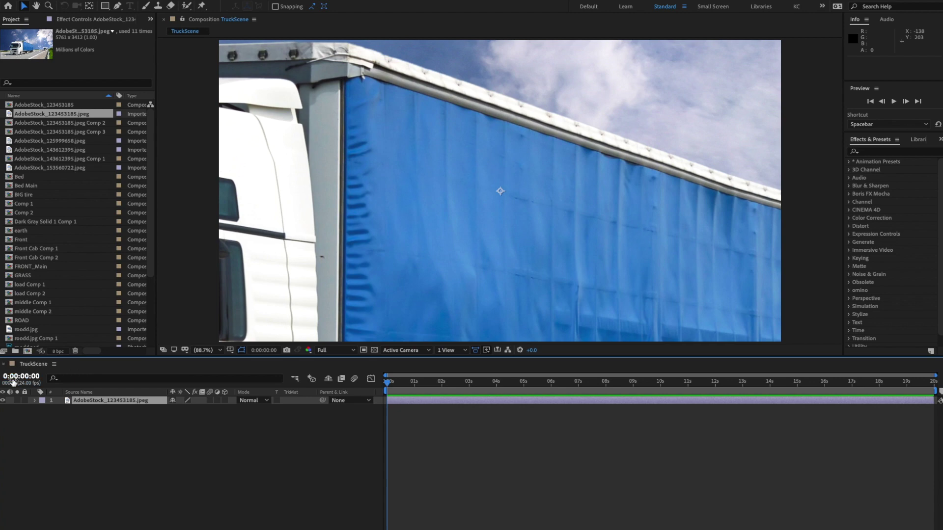
# - Scale the truck photo to 30.6% and position it at about 686, 199 so the large truck fills the frame
pyautogui.press('s')
pyautogui.moveTo(199, 408); pyautogui.dragTo(172, 417)
pyautogui.moveTo(508, 250); pyautogui.dragTo(507, 203)
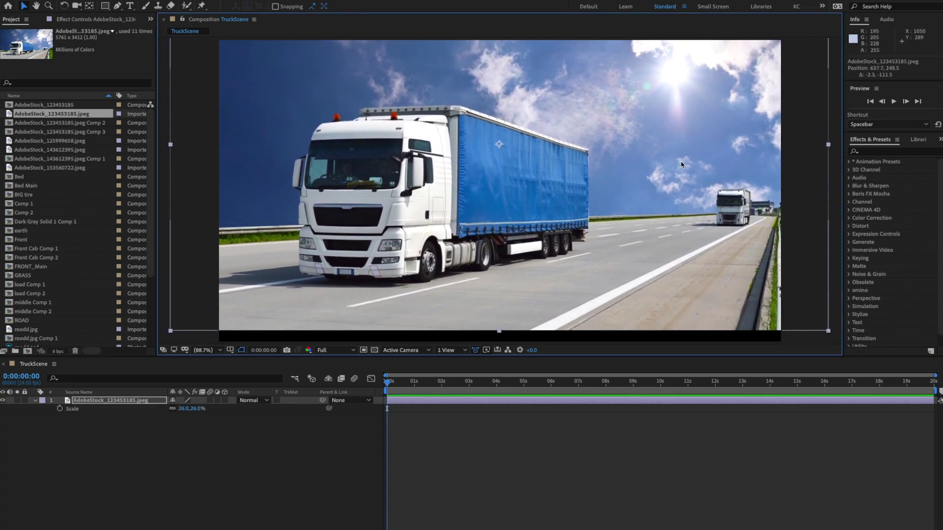
pyautogui.moveTo(446, 199); pyautogui.dragTo(465, 196)
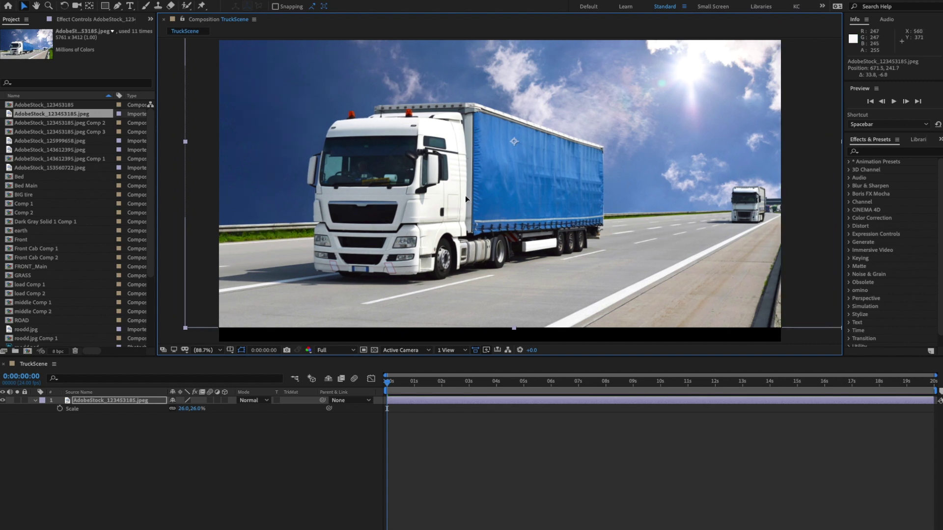
pyautogui.moveTo(196, 408); pyautogui.dragTo(219, 409)
pyautogui.moveTo(554, 202); pyautogui.dragTo(560, 183)
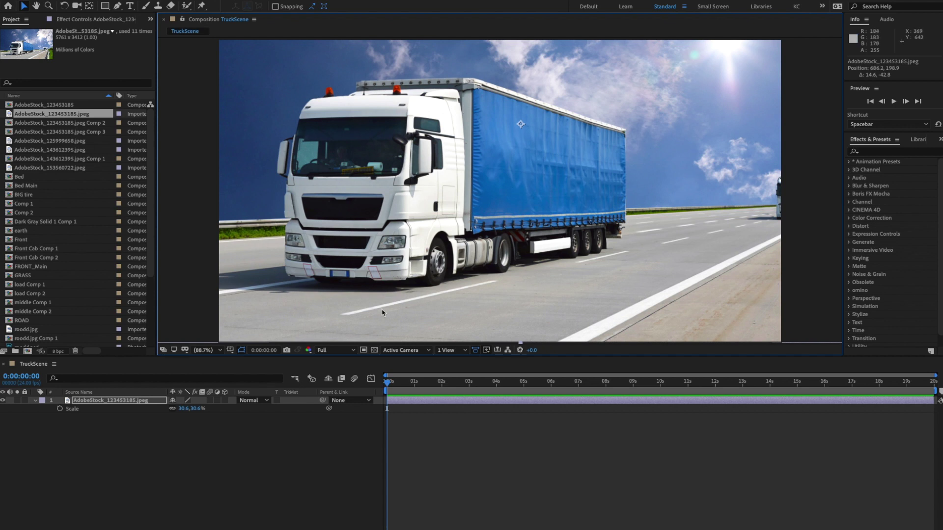
pyautogui.click(183, 443)
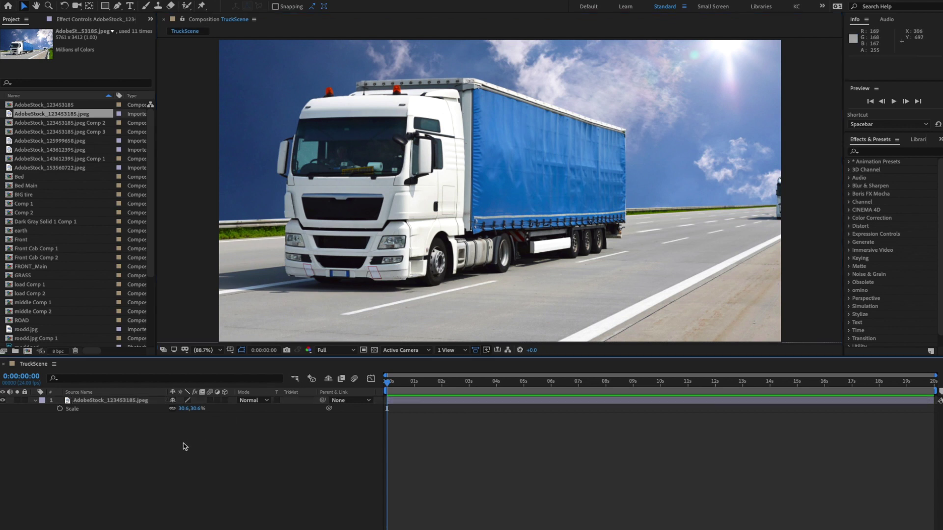
# - Pre-compose the truck photo layer as Front Truck, moving all attributes into the new composition
pyautogui.click(99, 402)
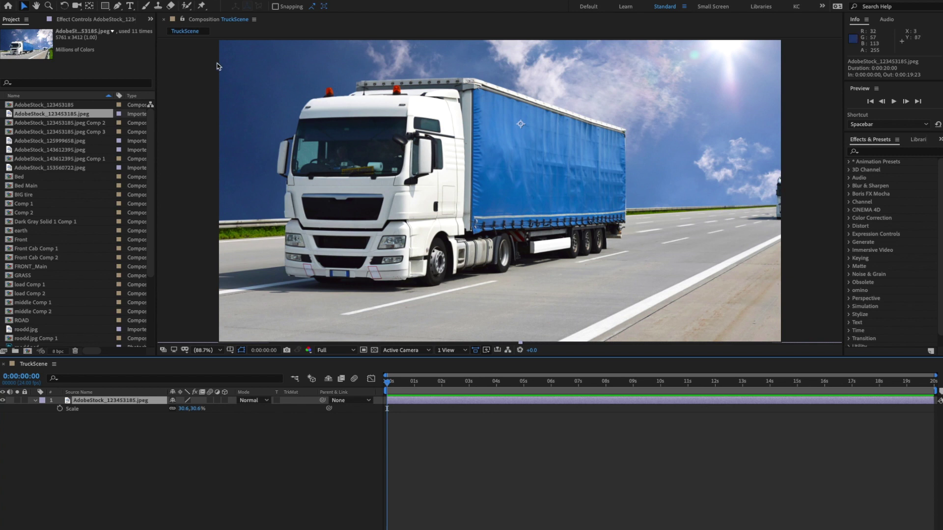
pyautogui.click(186, 2)
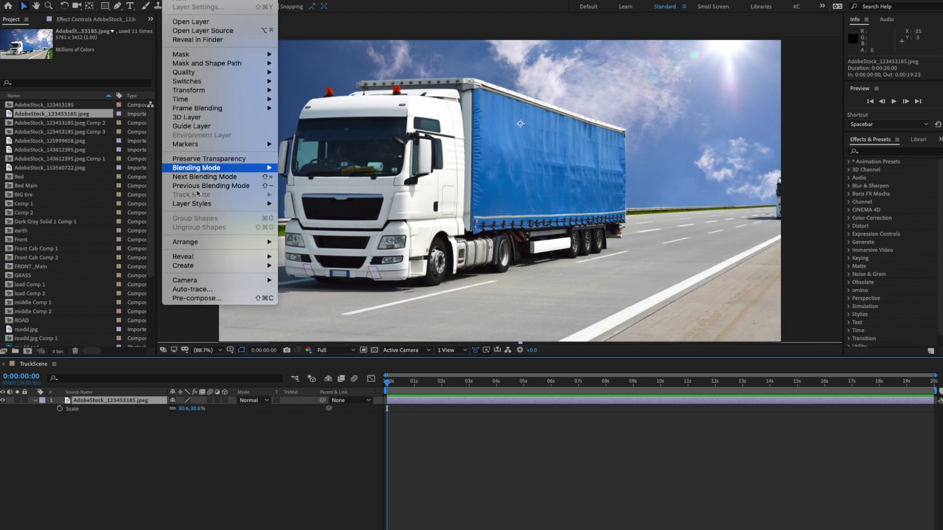
pyautogui.click(191, 299)
pyautogui.moveTo(64, 44); pyautogui.dragTo(139, 56)
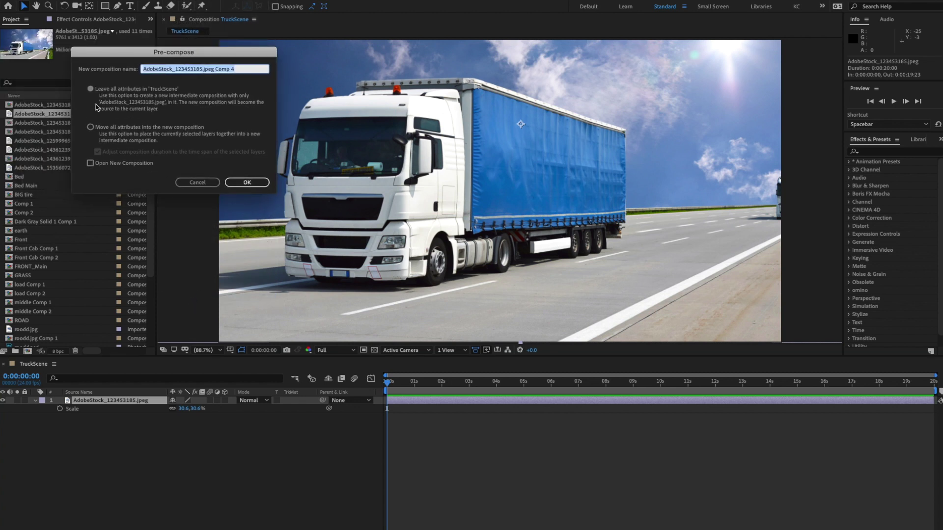
pyautogui.click(91, 128)
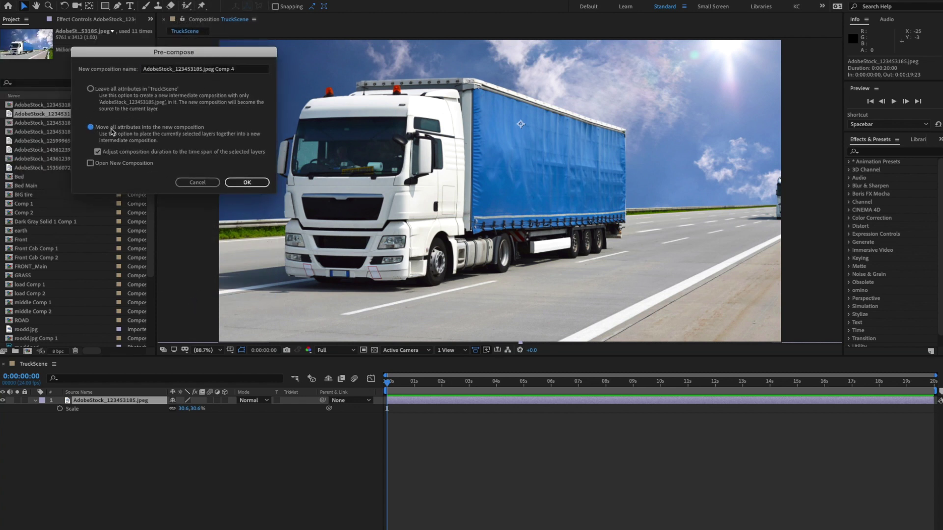
pyautogui.moveTo(246, 68); pyautogui.dragTo(127, 69)
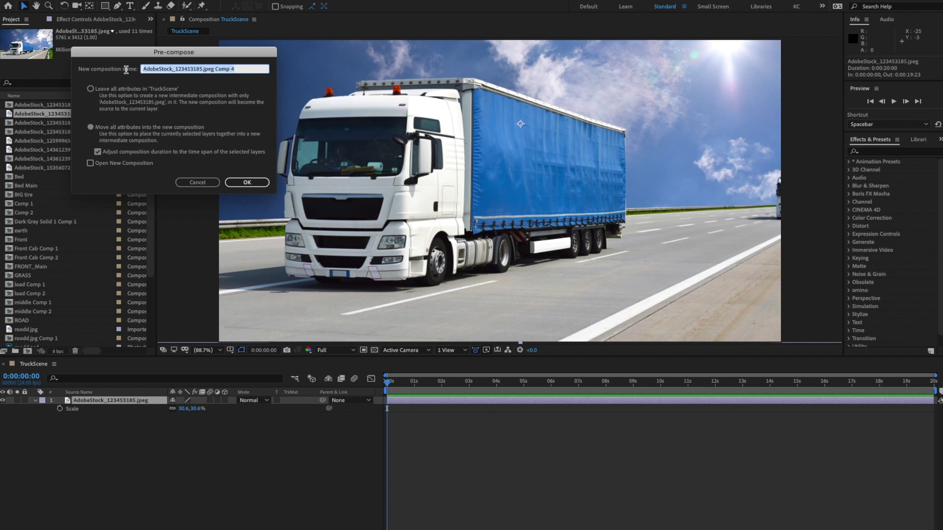
pyautogui.write('Front Truck')
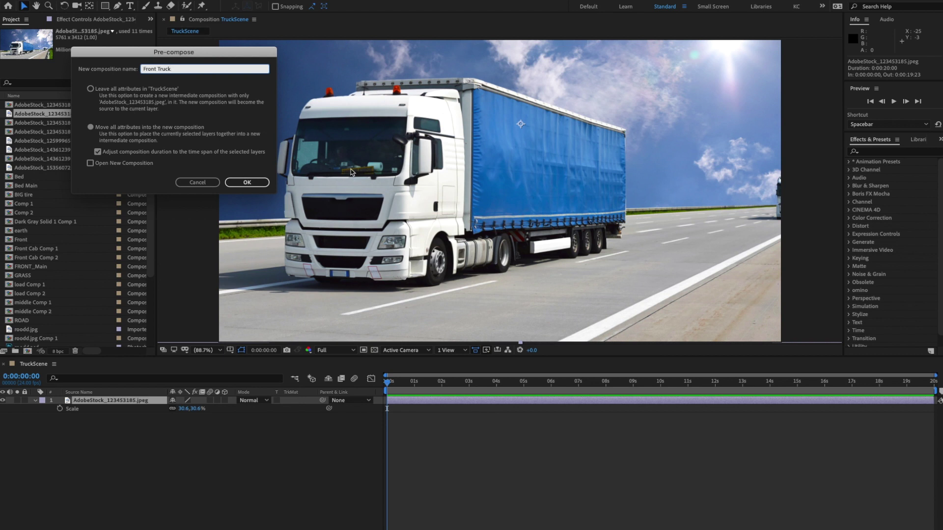
pyautogui.click(247, 182)
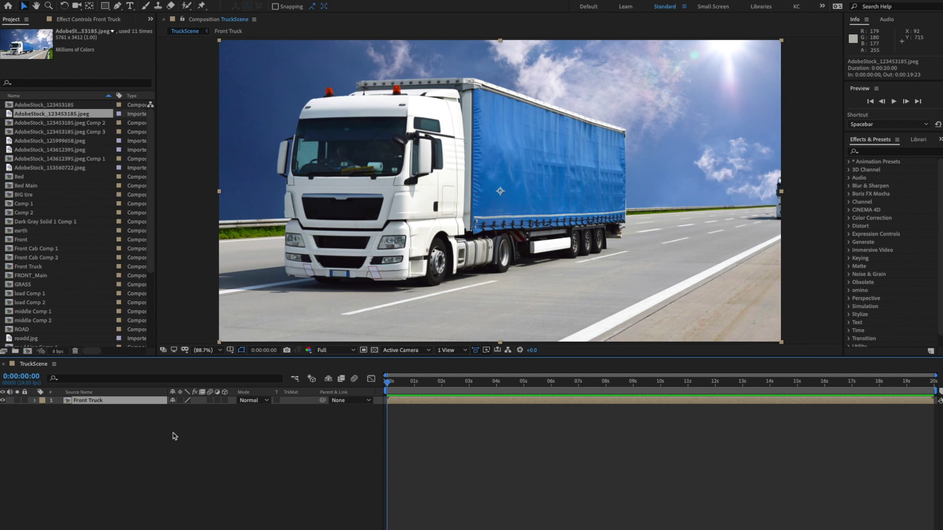
# - In the Front Truck composition, crop to a region of interest of about 394 × 564 px around the truck's cab
pyautogui.doubleClick(93, 400)
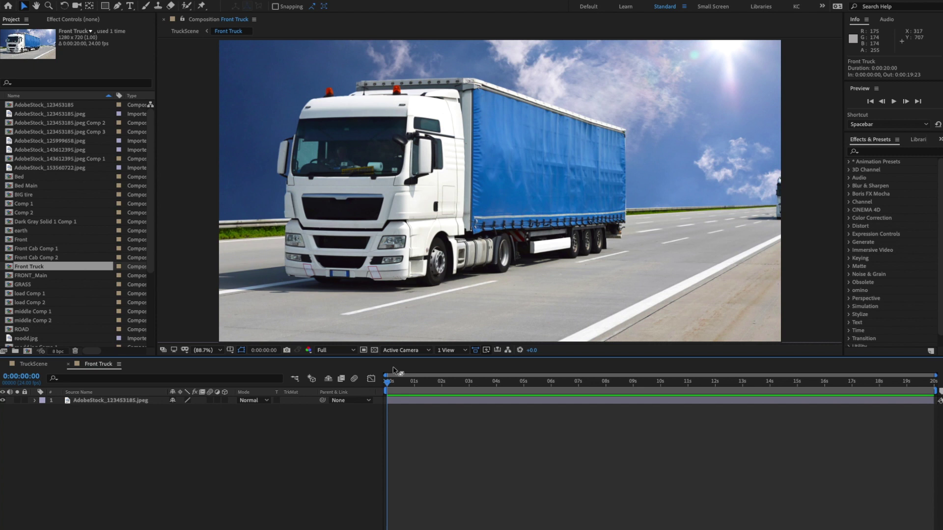
pyautogui.click(364, 352)
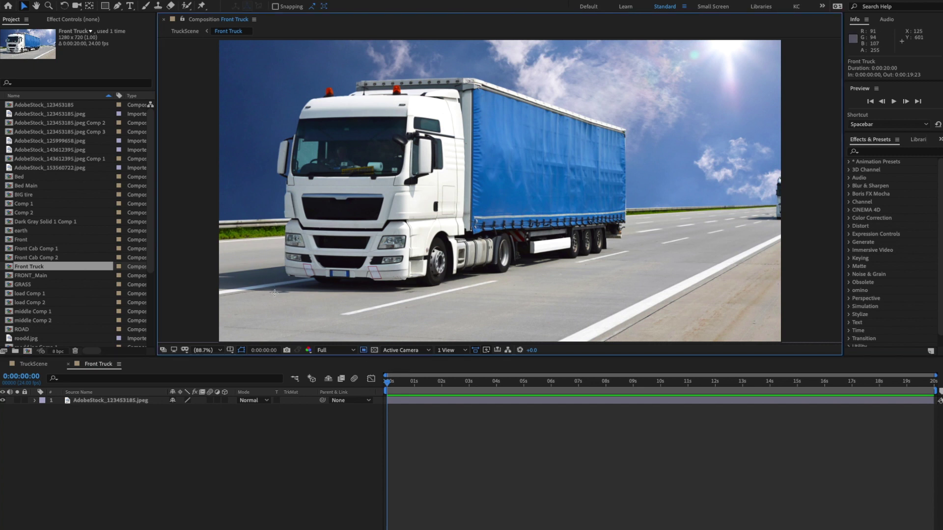
pyautogui.moveTo(272, 57); pyautogui.dragTo(446, 300)
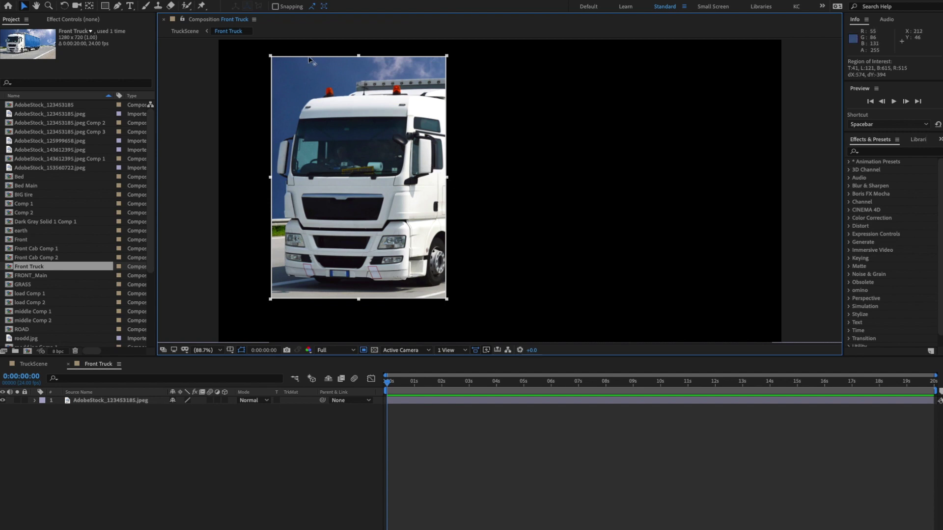
pyautogui.moveTo(358, 56); pyautogui.dragTo(358, 60)
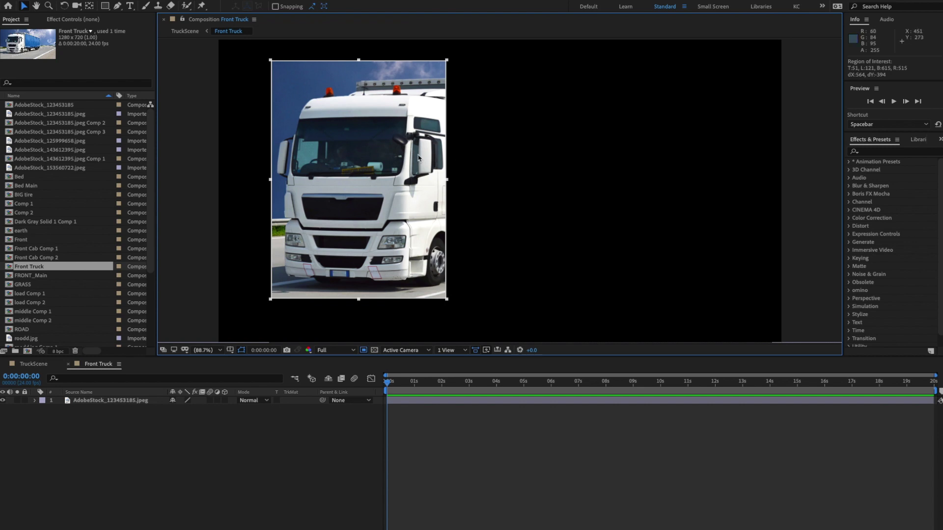
pyautogui.click(137, 0)
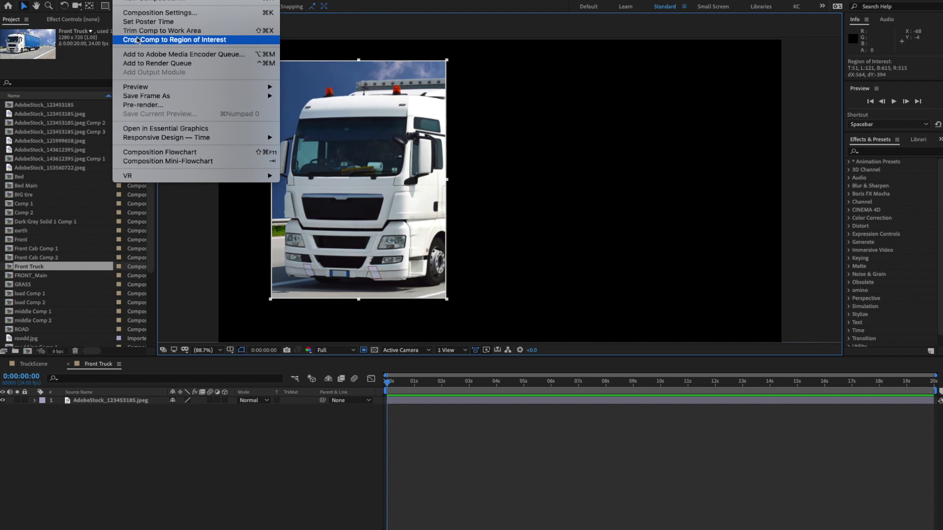
pyautogui.click(138, 41)
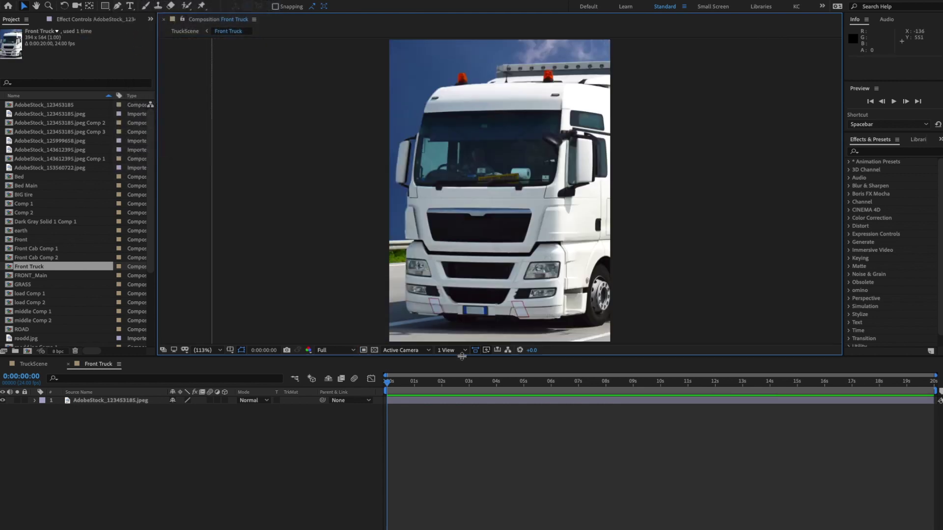
# - In TruckScene, show the rulers and place vertical guides at about 470 and 752 along the cab front's two edges
pyautogui.click(34, 365)
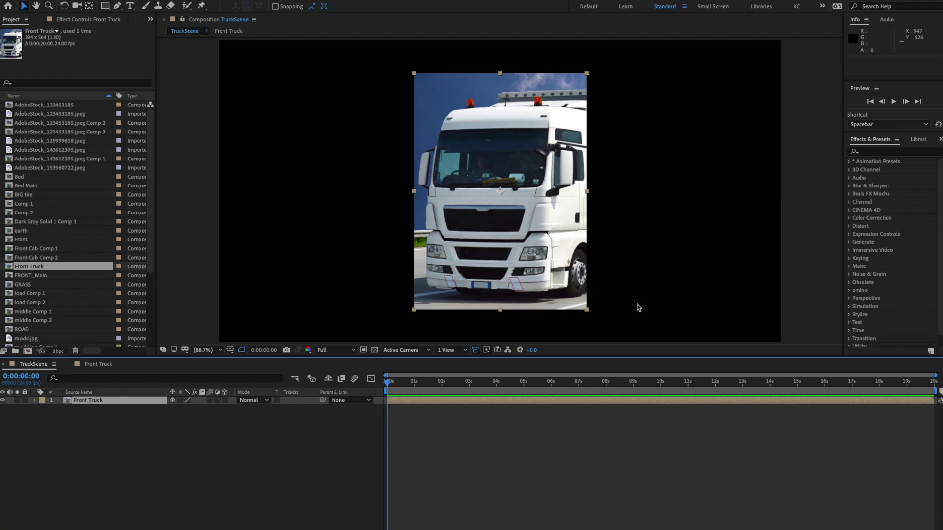
pyautogui.hotkey('ctrl', 'r')
pyautogui.moveTo(162, 266); pyautogui.dragTo(431, 276)
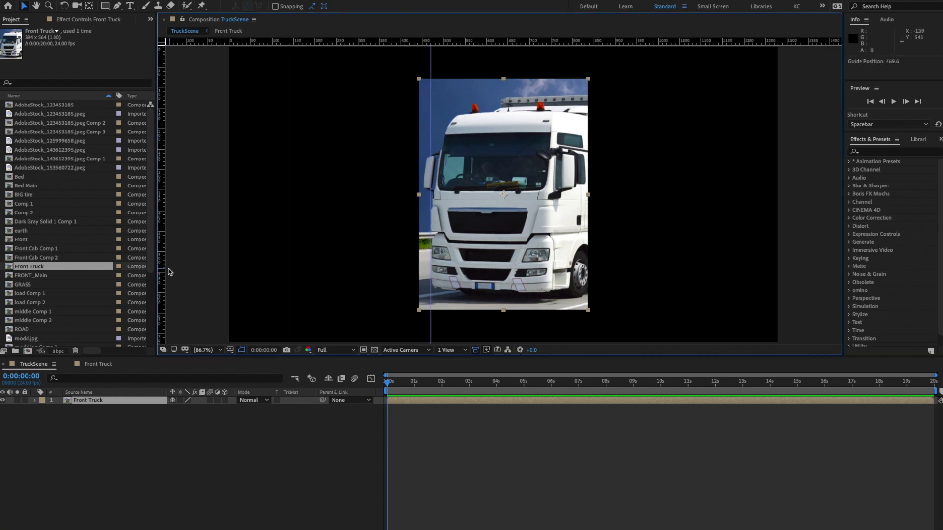
pyautogui.moveTo(163, 269); pyautogui.dragTo(552, 295)
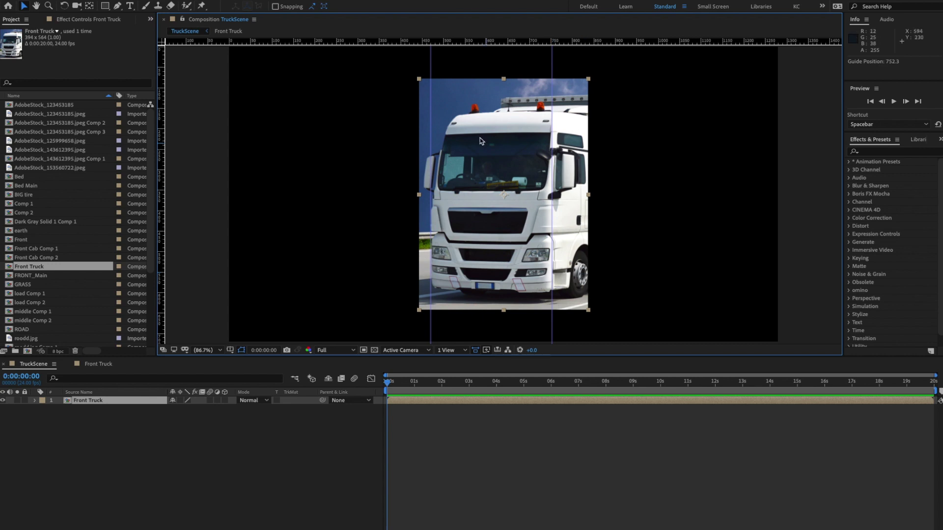
# - Undo the last preset application, and apply the Corner Pin effect to the Front Truck layer in TruckScene
pyautogui.hotkey('ctrl', 'z')
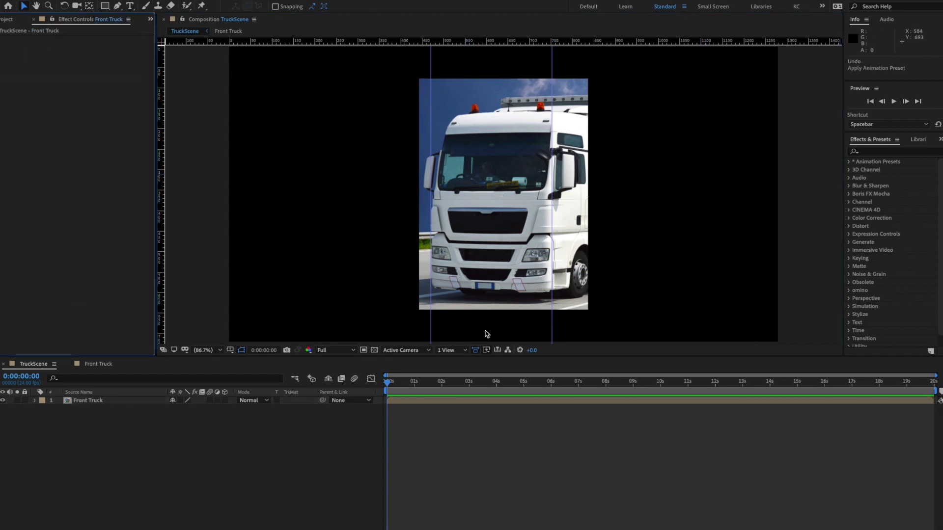
pyautogui.click(874, 152)
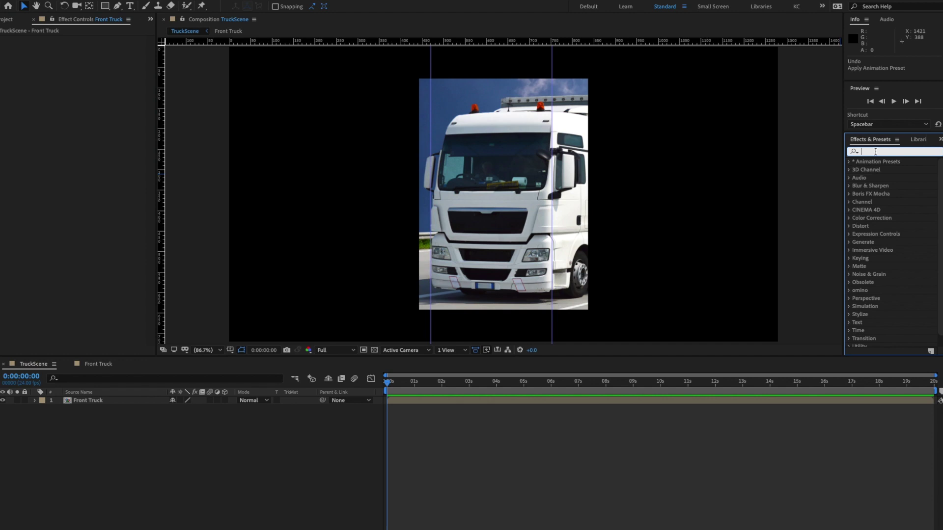
pyautogui.write('corner')
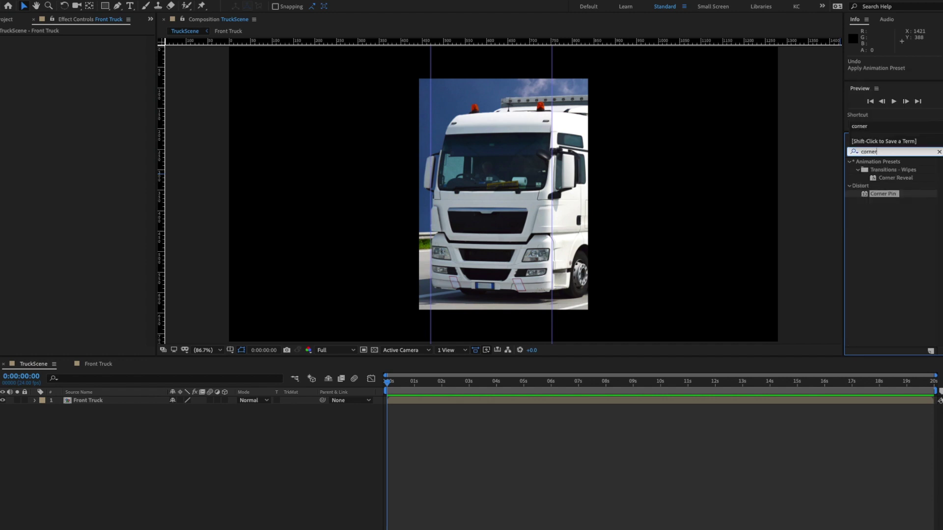
pyautogui.moveTo(867, 198); pyautogui.dragTo(86, 404)
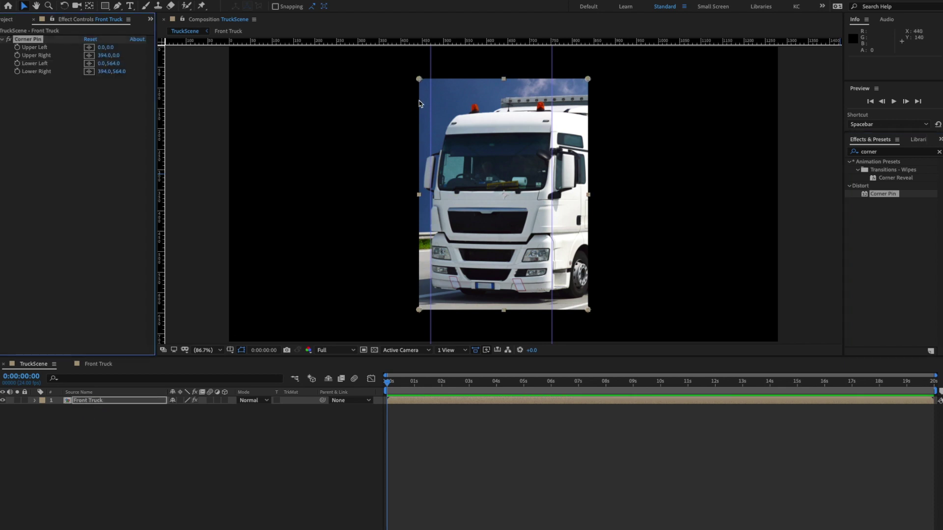
# - Pull the Corner Pin's upper-left corner to about -12.7, -6.9, upper-right to 394, -13.8 and lower-left to -2.3, 568.6
pyautogui.moveTo(421, 84); pyautogui.dragTo(416, 81)
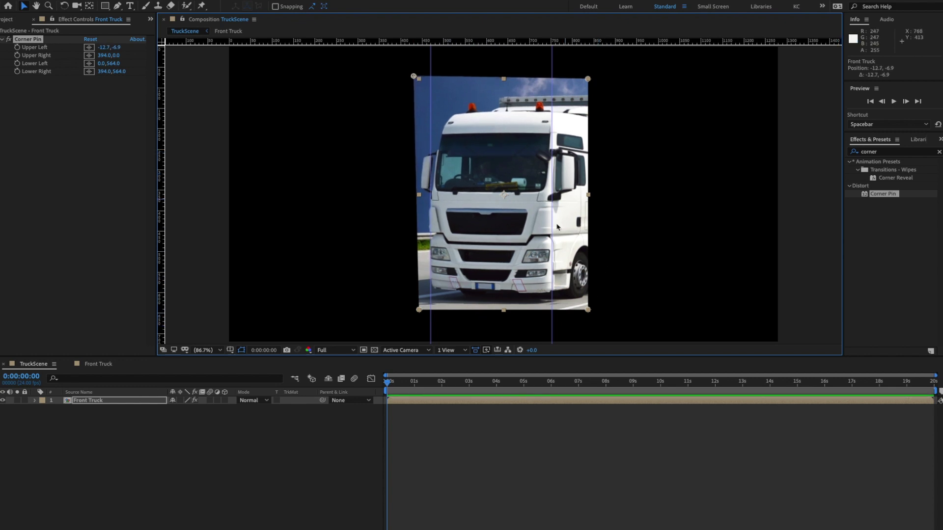
pyautogui.moveTo(588, 79); pyautogui.dragTo(589, 74)
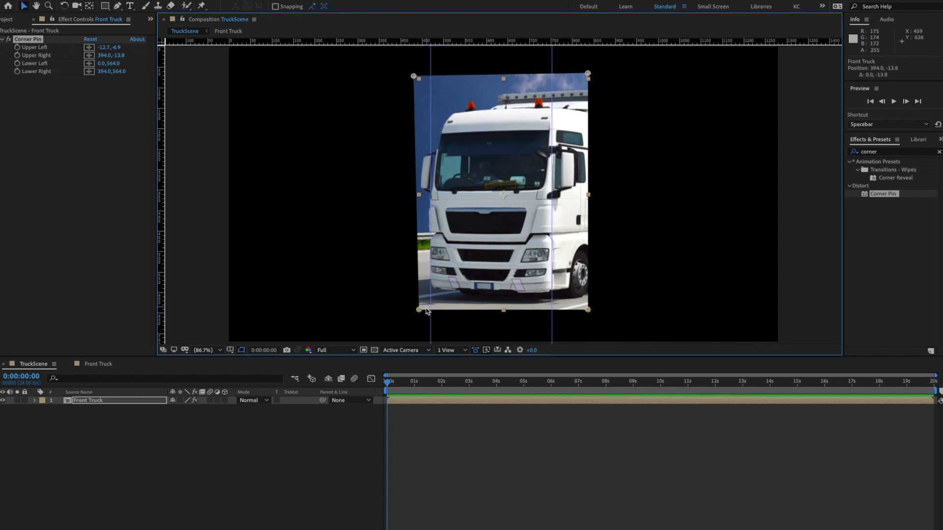
pyautogui.moveTo(418, 309); pyautogui.dragTo(419, 314)
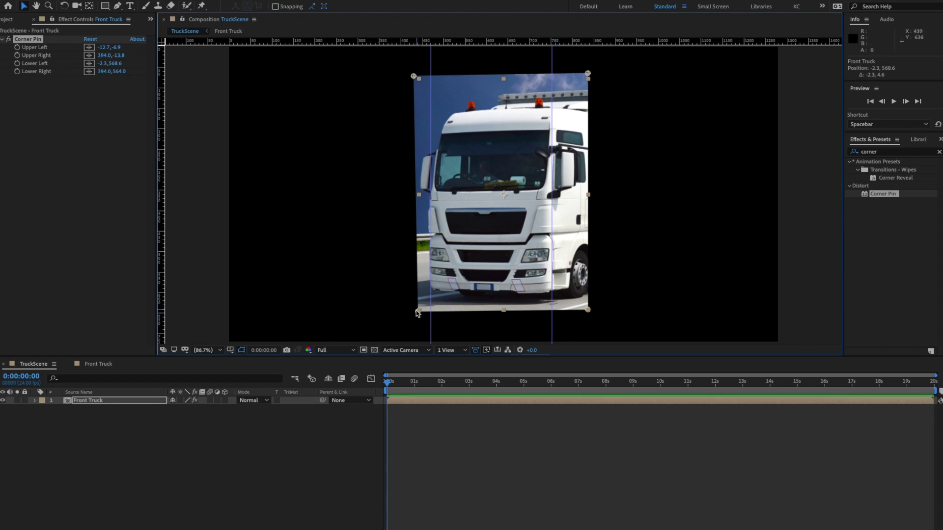
# - Place horizontal guides at the cab's roof and bumper, and align the corner pins: upper-left -13.8, -32.3, lower-left -2.3, 584.8, lower-right 400.9, 565.2
pyautogui.moveTo(503, 41); pyautogui.dragTo(510, 294)
pyautogui.moveTo(525, 42); pyautogui.dragTo(525, 107)
pyautogui.moveTo(417, 311); pyautogui.dragTo(419, 318)
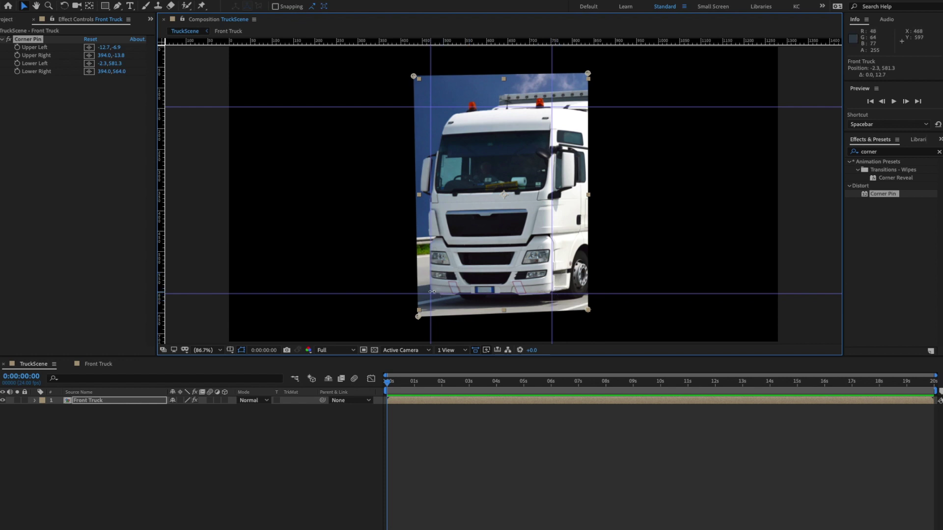
pyautogui.moveTo(413, 76); pyautogui.dragTo(413, 68)
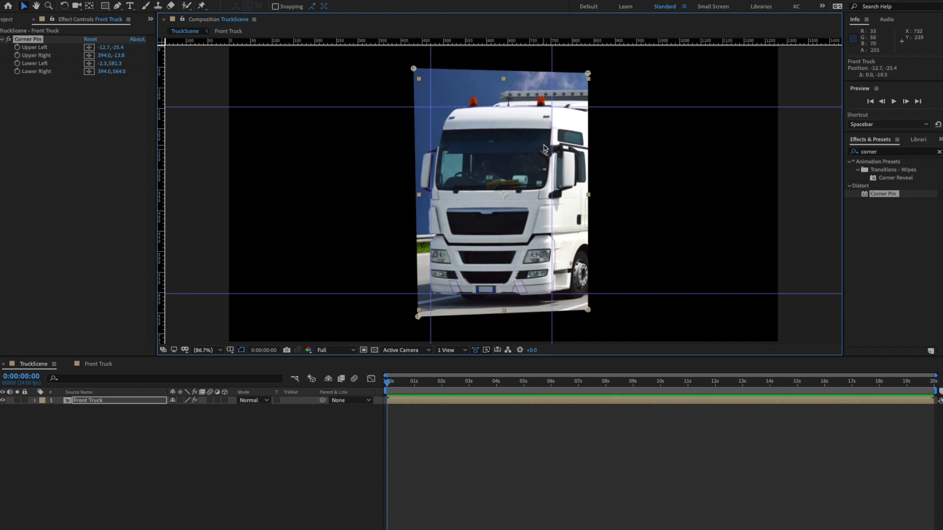
pyautogui.moveTo(418, 316); pyautogui.dragTo(418, 318)
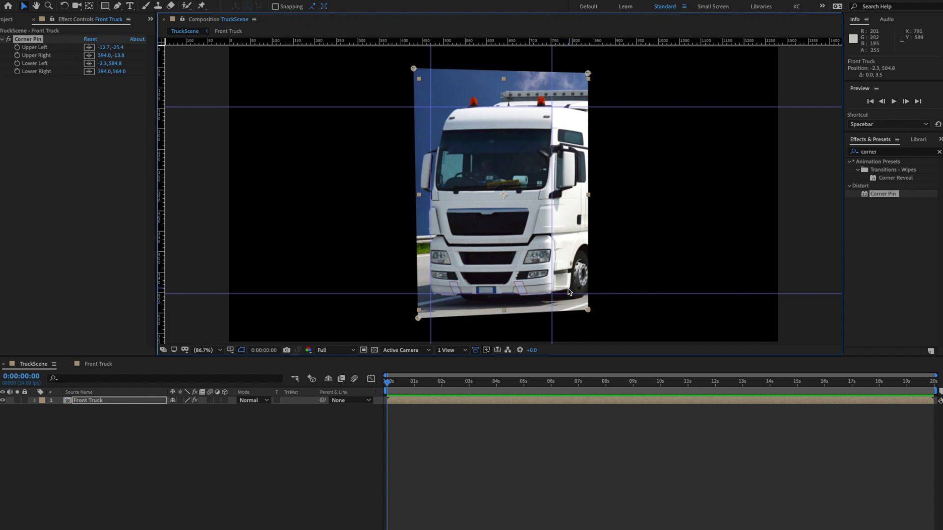
pyautogui.click(593, 314)
pyautogui.click(589, 311)
pyautogui.moveTo(588, 311); pyautogui.dragTo(592, 312)
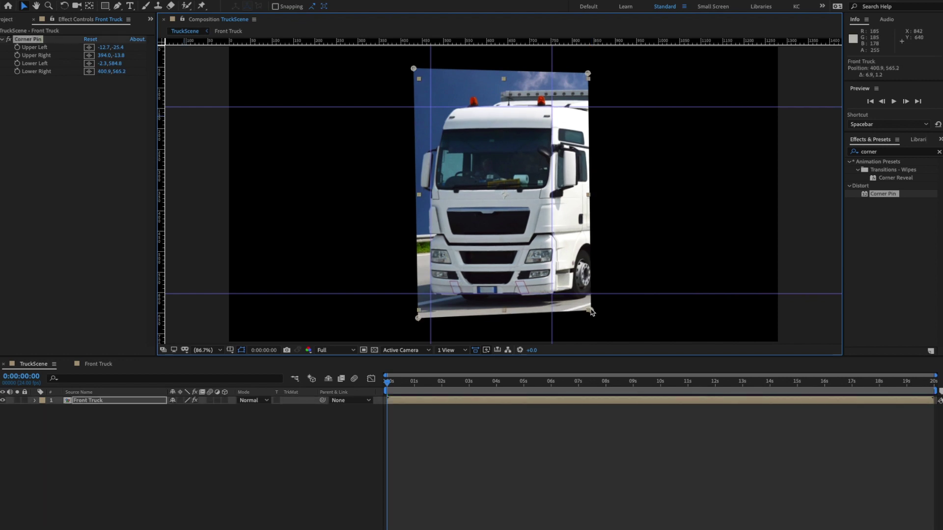
pyautogui.moveTo(414, 69); pyautogui.dragTo(413, 66)
# - Pre-compose the Front Truck layer as Front Truck MAIN, moving all attributes into it, and close the Front Truck composition's timeline
pyautogui.click(240, 441)
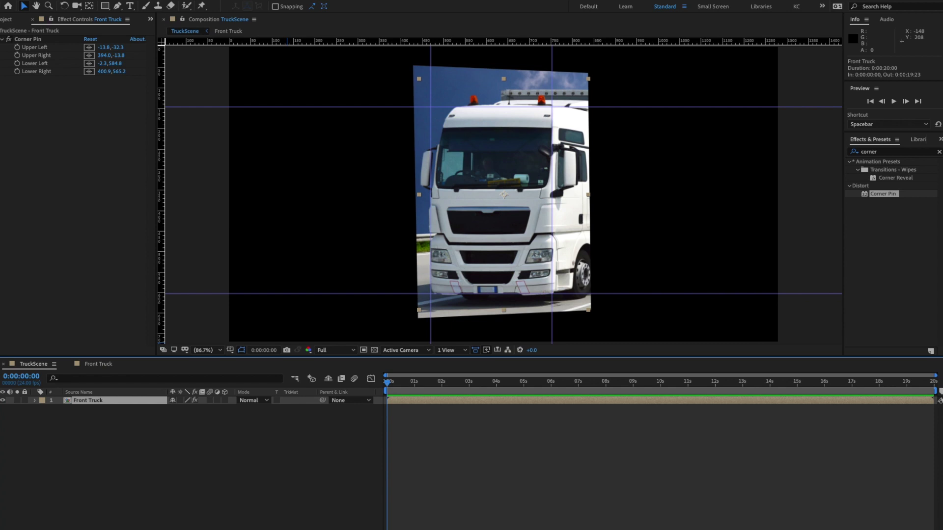
pyautogui.click(167, 0)
pyautogui.click(198, 298)
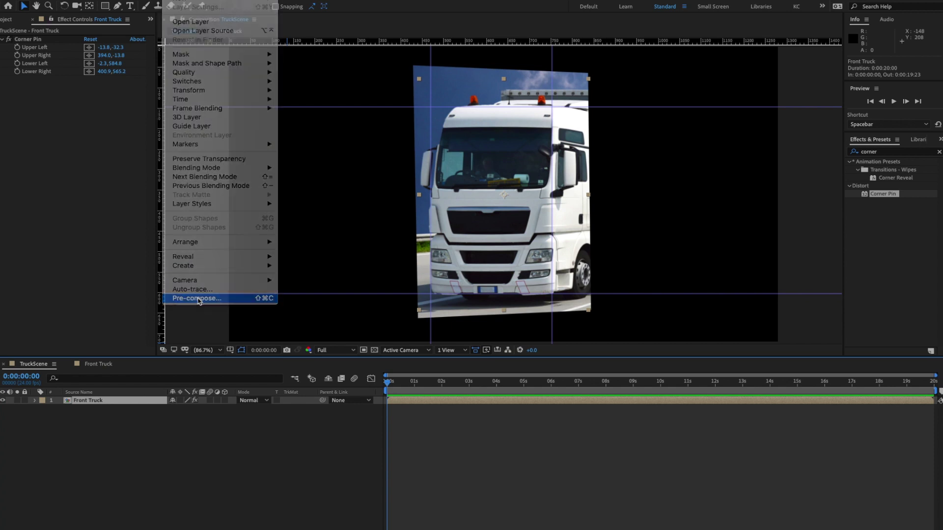
pyautogui.click(206, 69)
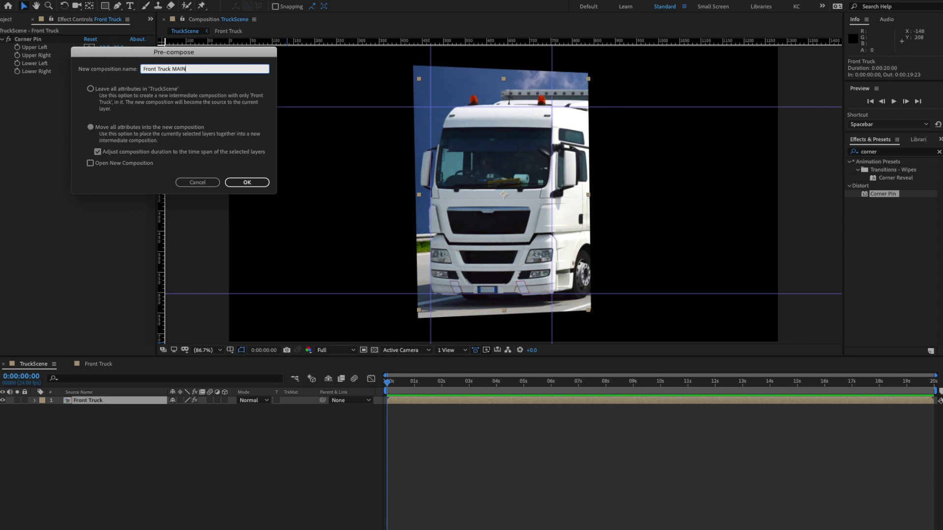
pyautogui.press('Return')
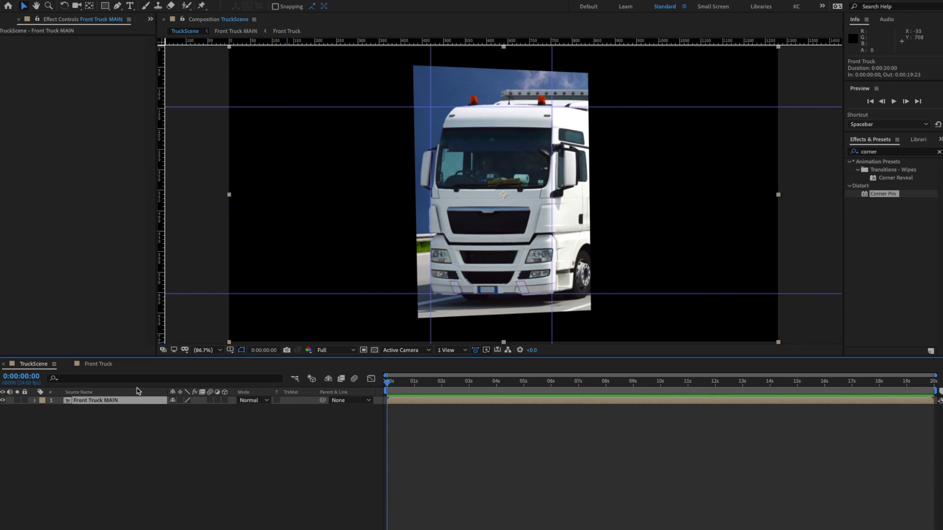
pyautogui.click(70, 367)
pyautogui.click(166, 448)
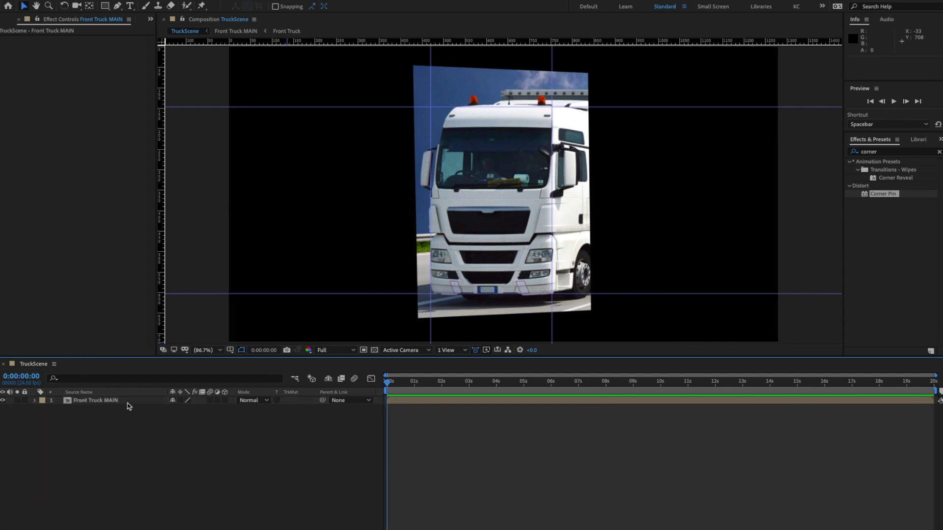
# - Inspect the nested Front Truck MAIN and Front Truck compositions, including the Corner Pin effect, and return to TruckScene with both closed
pyautogui.doubleClick(103, 401)
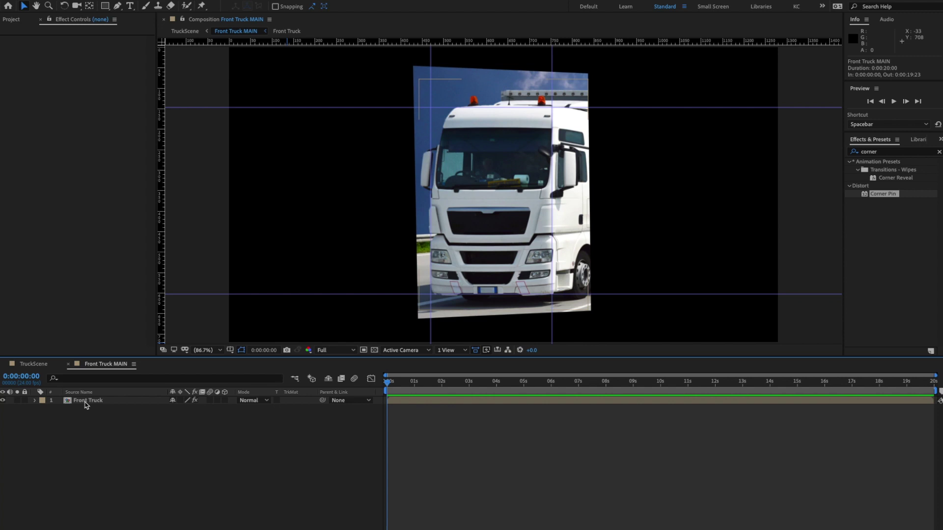
pyautogui.click(86, 402)
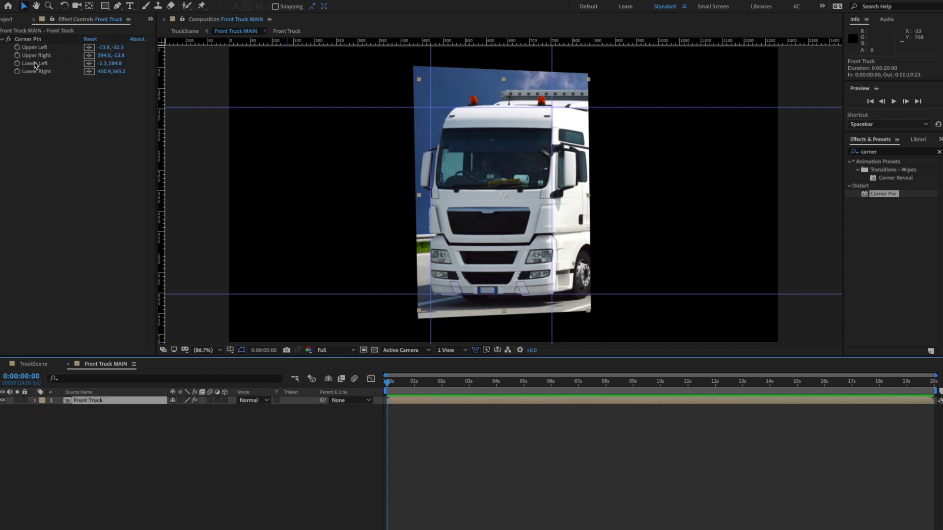
pyautogui.doubleClick(90, 401)
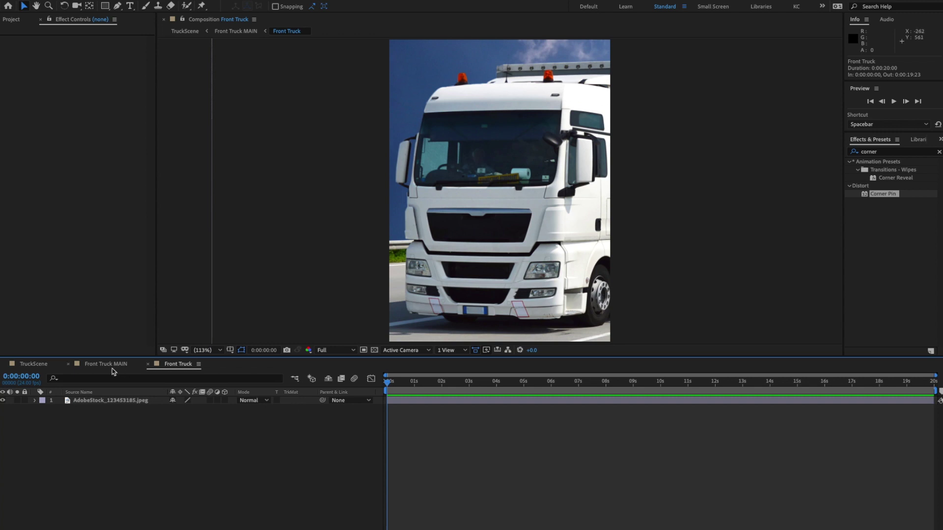
pyautogui.click(35, 364)
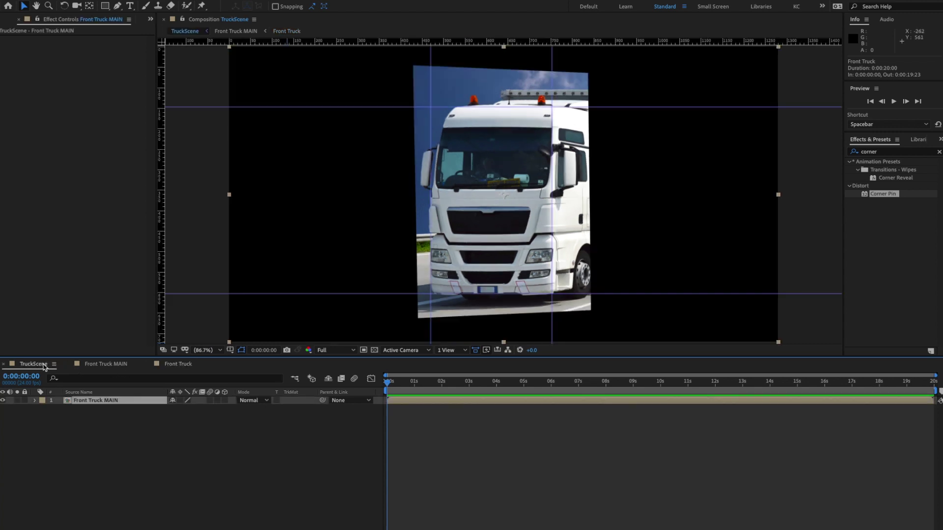
pyautogui.click(68, 364)
pyautogui.click(69, 364)
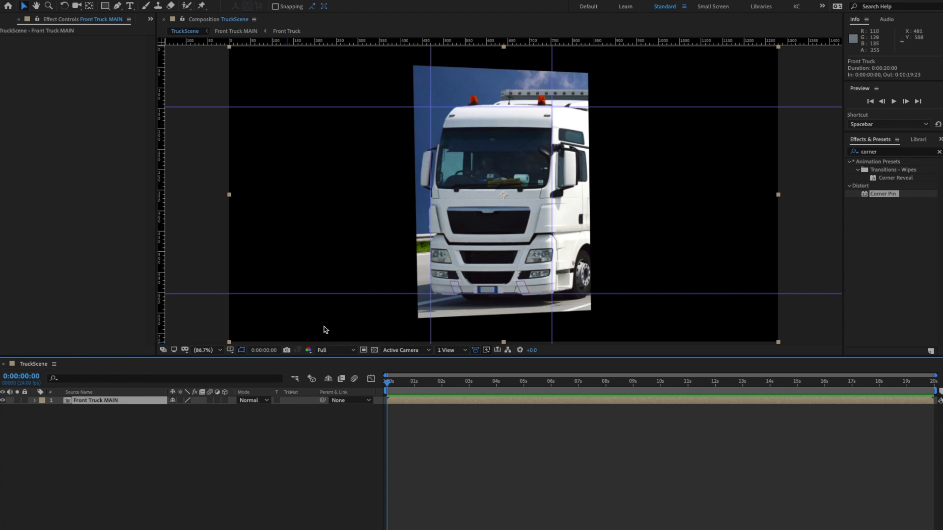
# - Draw a rectangular mask on Front Truck MAIN covering everything above the roof guide, and set it to Subtract
pyautogui.click(104, 6)
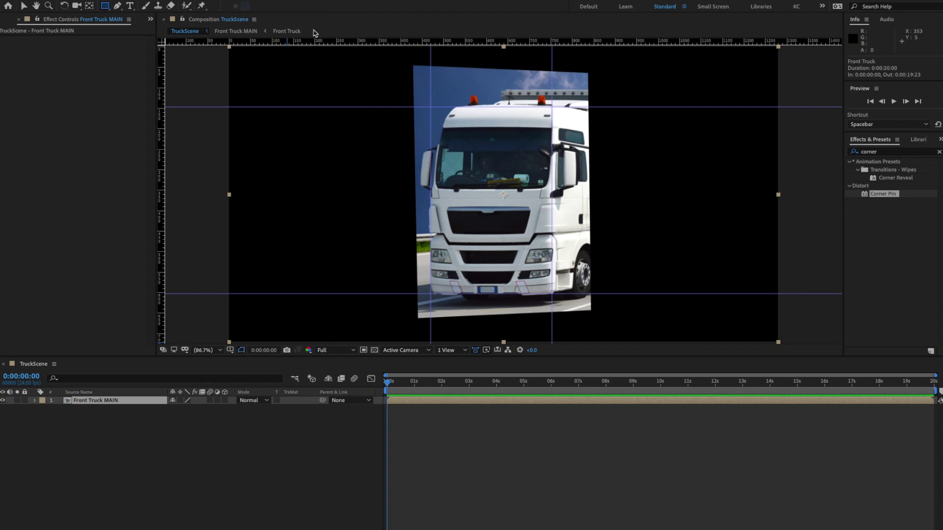
pyautogui.moveTo(390, 56); pyautogui.dragTo(609, 110)
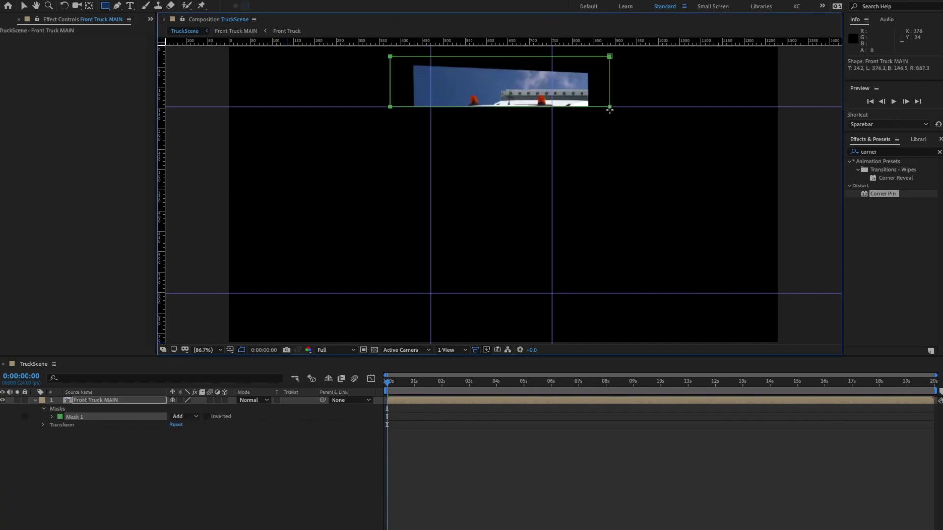
pyautogui.click(189, 418)
pyautogui.click(190, 445)
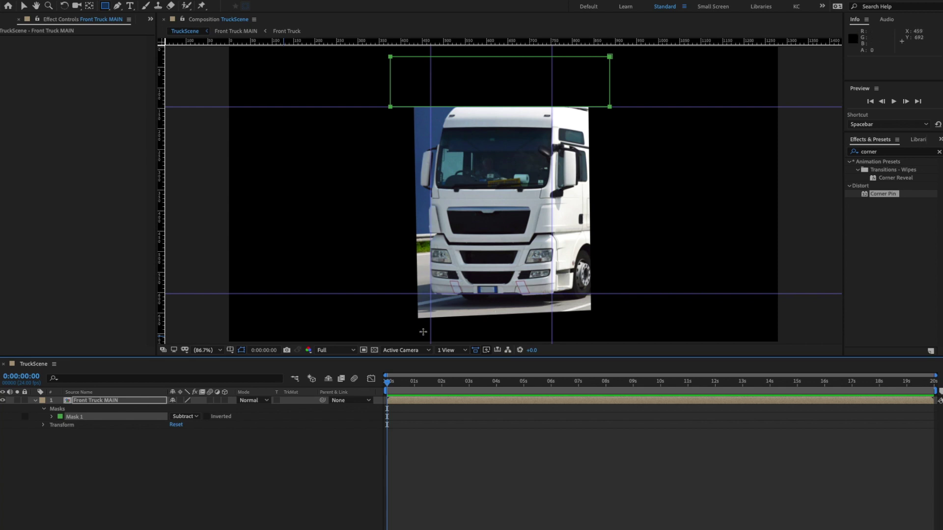
# - Draw a second rectangular mask on Front Truck MAIN covering the area below the bumper guide, and set it to Subtract
pyautogui.moveTo(405, 334); pyautogui.dragTo(618, 294)
pyautogui.click(189, 425)
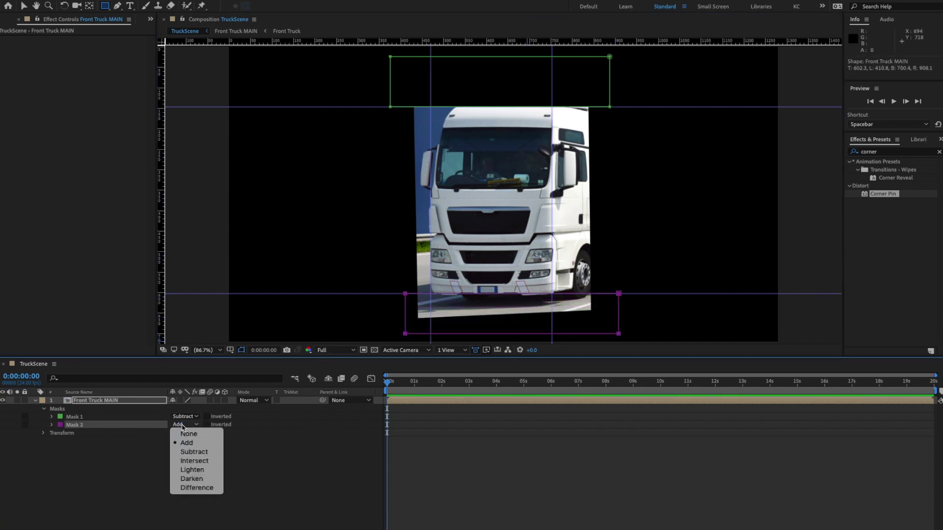
pyautogui.click(199, 452)
pyautogui.click(260, 457)
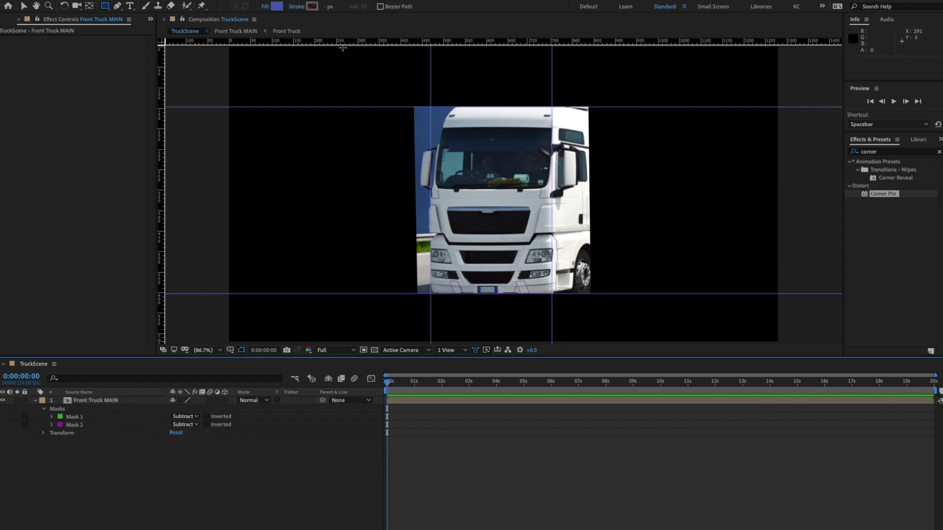
# - Mask off the truck's side beyond the 752 vertical guide with a third rectangular mask on Front Truck MAIN set to Subtract
pyautogui.click(99, 401)
pyautogui.moveTo(658, 85)
pyautogui.mouseDown()
pyautogui.moveTo(626, 273)
pyautogui.moveTo(575, 319)
pyautogui.moveTo(547, 319)
pyautogui.mouseUp()
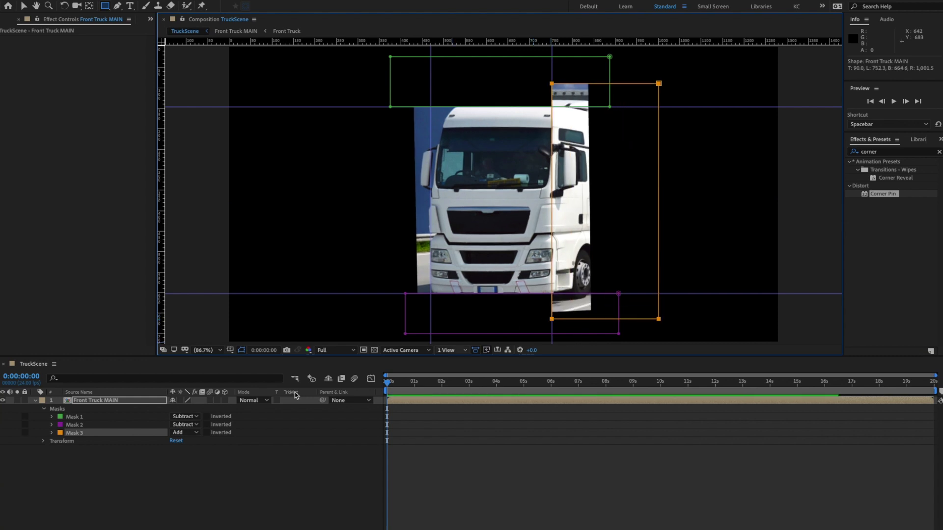
pyautogui.click(186, 432)
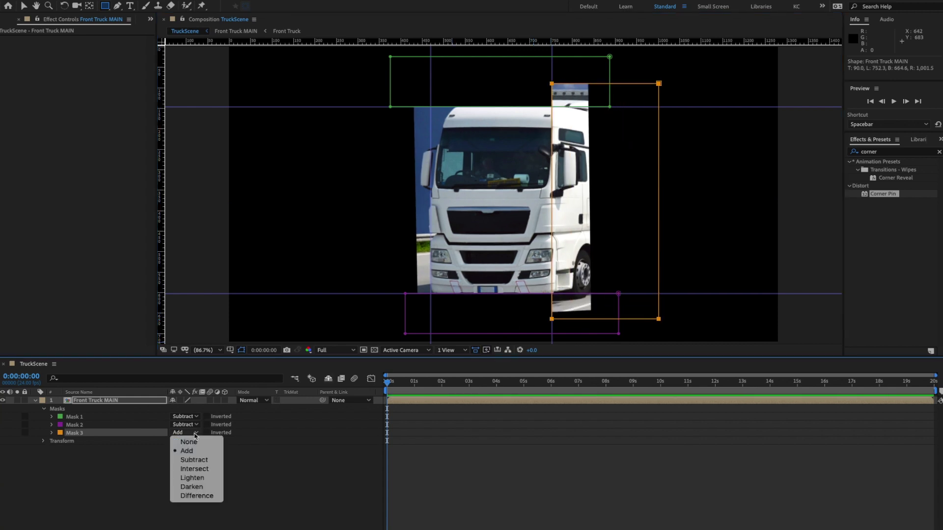
pyautogui.click(194, 460)
pyautogui.click(237, 463)
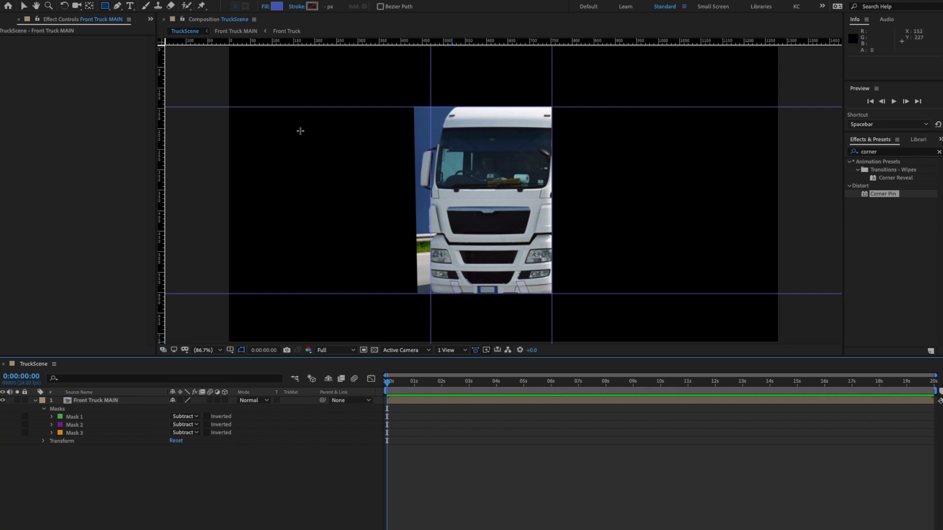
# - Mask off the background and mirror beyond the 470 vertical guide with a fourth rectangular mask set to Subtract
pyautogui.click(320, 136)
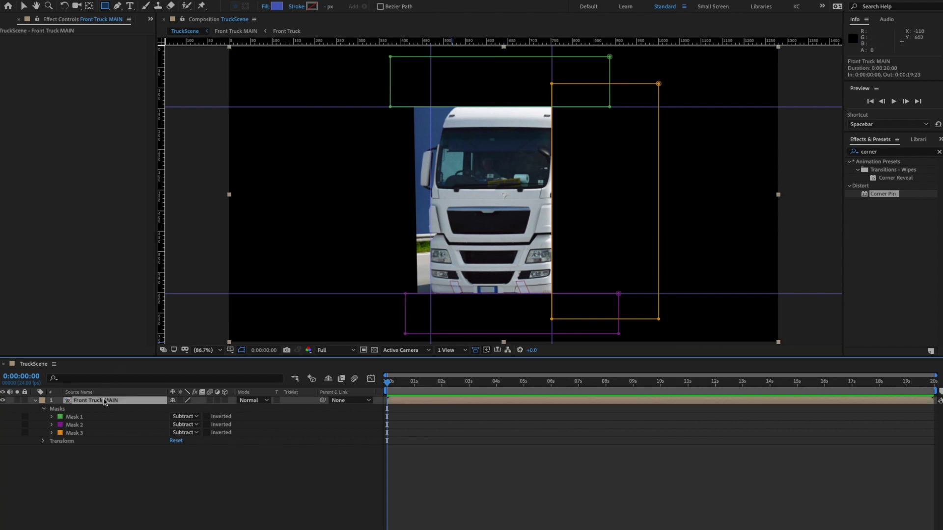
pyautogui.moveTo(373, 89)
pyautogui.mouseDown()
pyautogui.moveTo(389, 316)
pyautogui.moveTo(429, 315)
pyautogui.mouseUp()
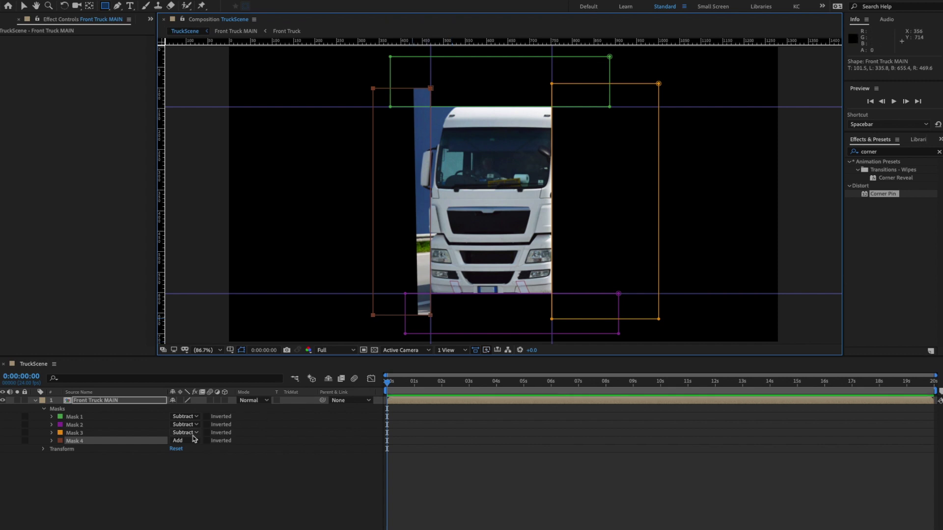
pyautogui.click(189, 441)
pyautogui.click(194, 468)
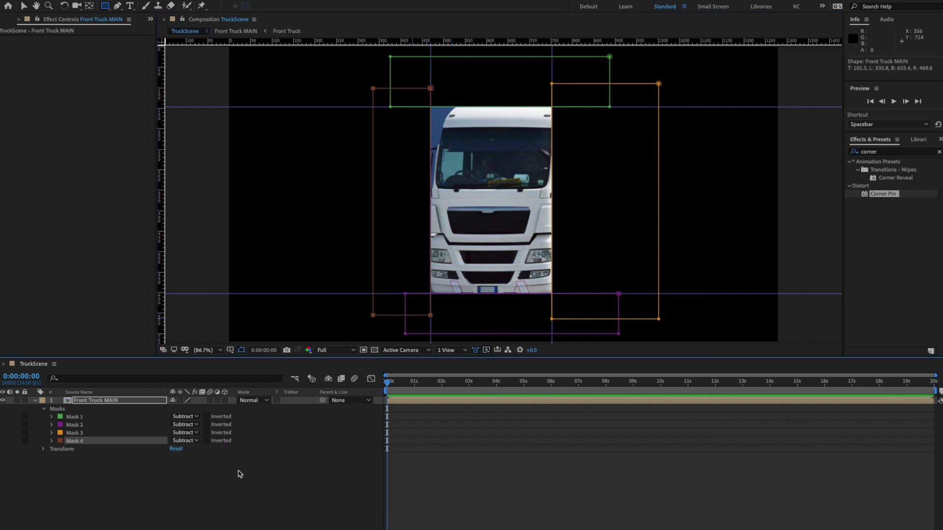
pyautogui.click(313, 458)
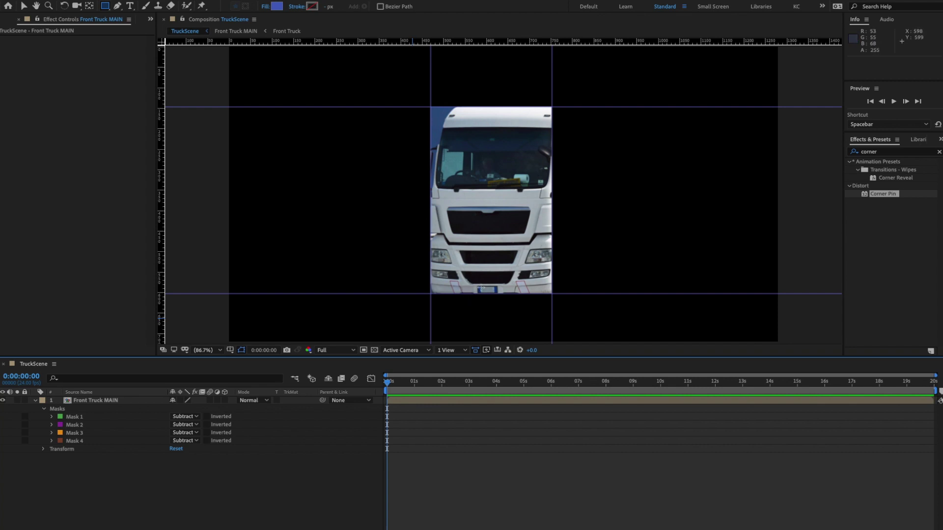
# - Set the mode of Masks 1 to 4 on Front Truck MAIN to None to reveal the full truck picture
pyautogui.click(77, 417)
pyautogui.keyDown('shift'); pyautogui.click(77, 442); pyautogui.keyUp('shift')
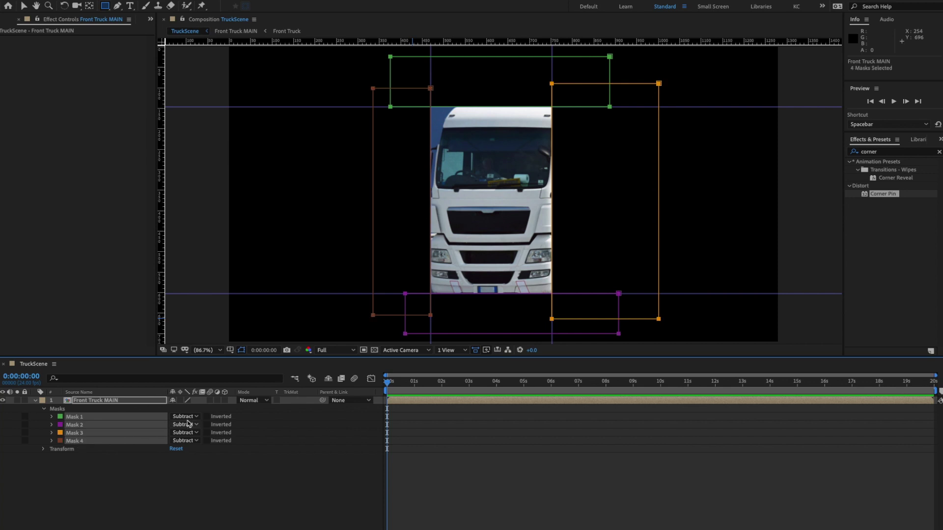
pyautogui.click(187, 425)
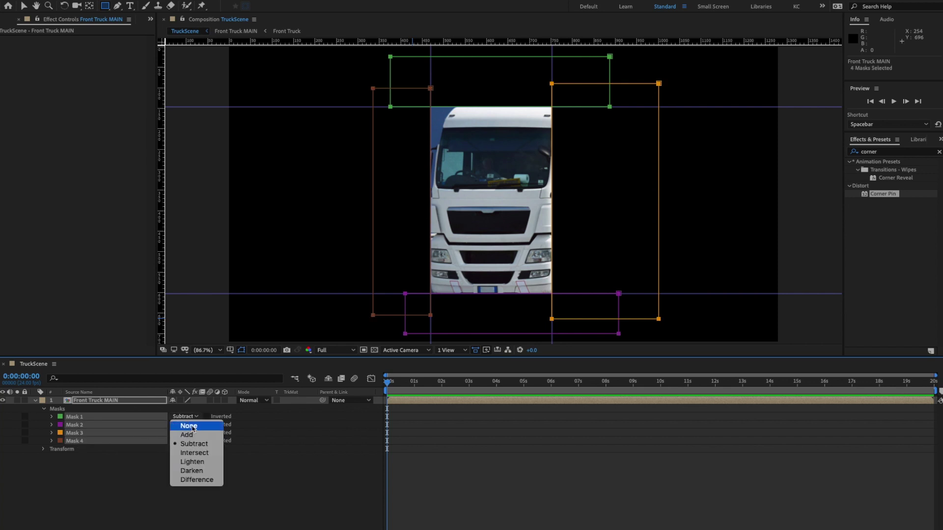
pyautogui.click(189, 426)
# - With the Pen tool, draw a closed mask on Front Truck MAIN around the cab's left mirror, its arms and the adjoining windshield edge
pyautogui.scroll(4, 518, 277)
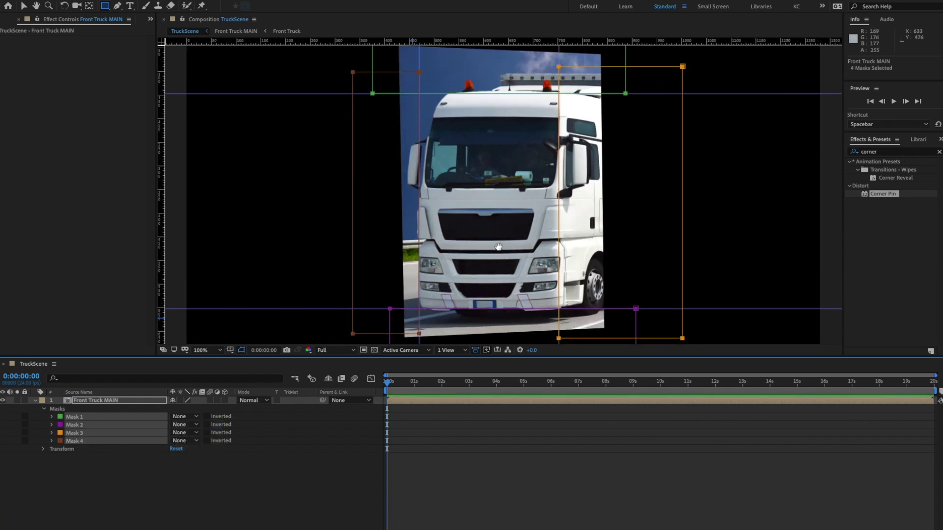
pyautogui.press('q')
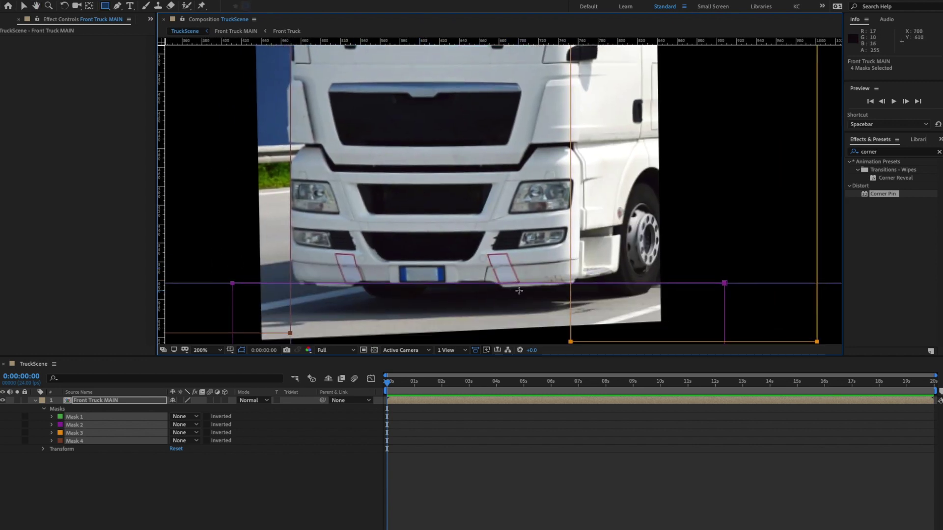
pyautogui.scroll(5, 428, 211)
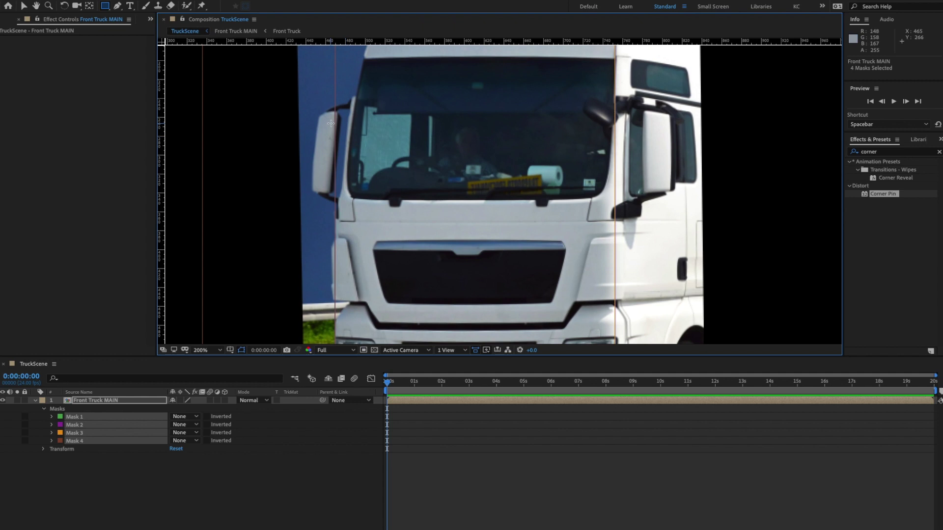
pyautogui.moveTo(330, 135); pyautogui.dragTo(325, 190)
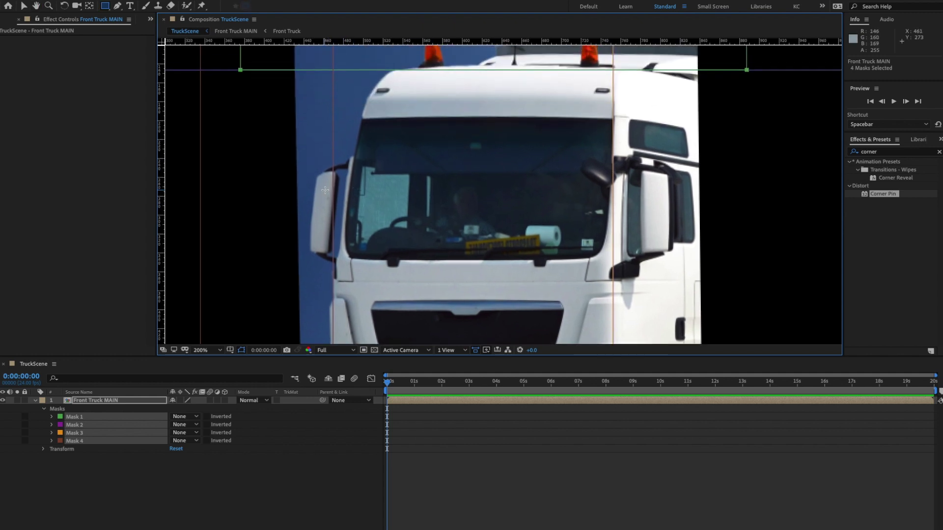
pyautogui.moveTo(435, 198)
pyautogui.mouseDown()
pyautogui.moveTo(420, 190)
pyautogui.moveTo(426, 207)
pyautogui.mouseUp()
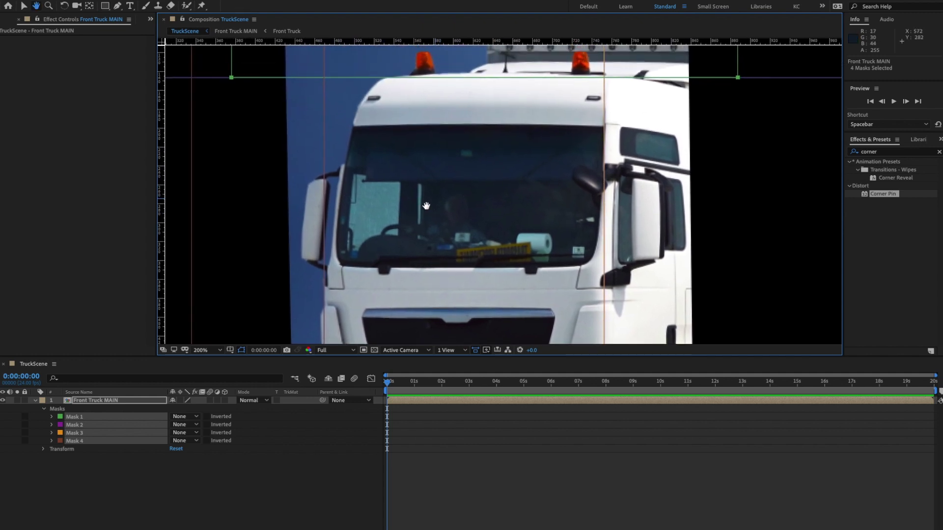
pyautogui.click(122, 492)
pyautogui.click(100, 401)
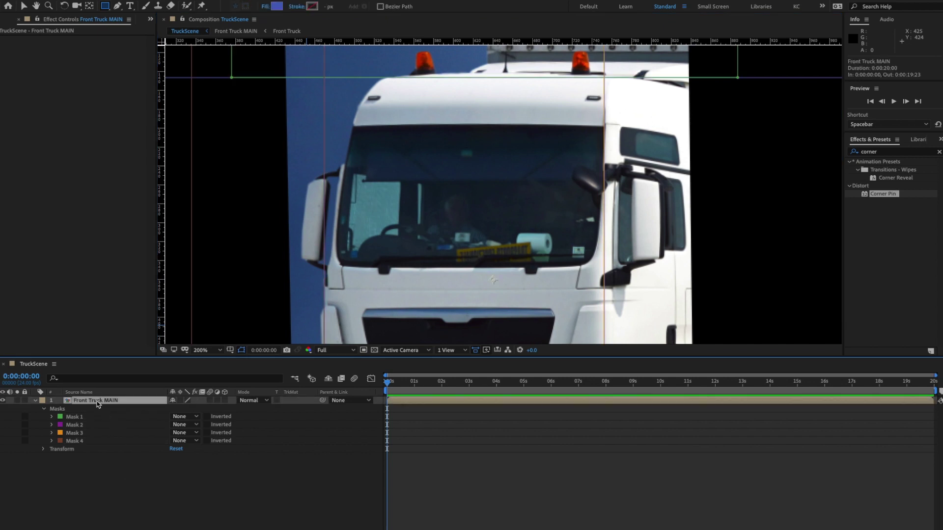
pyautogui.click(118, 6)
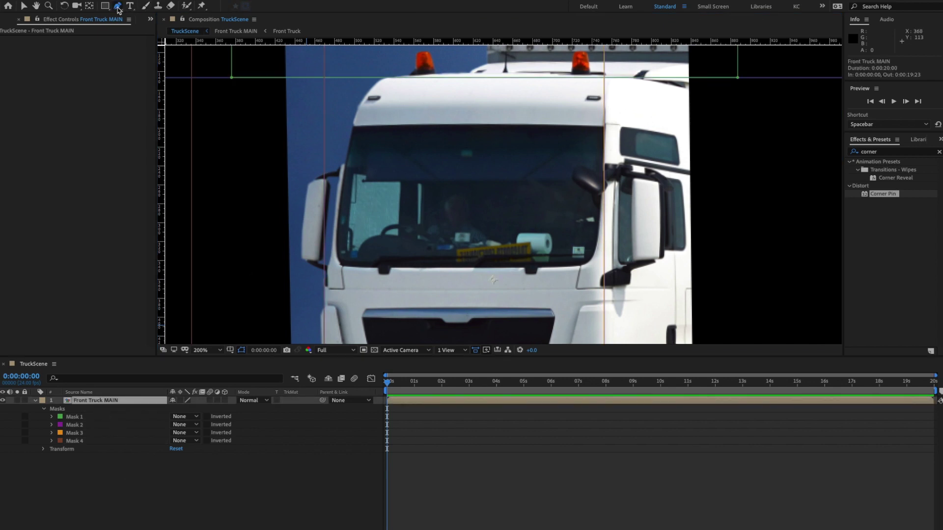
pyautogui.press('.')
pyautogui.moveTo(363, 203); pyautogui.dragTo(549, 188)
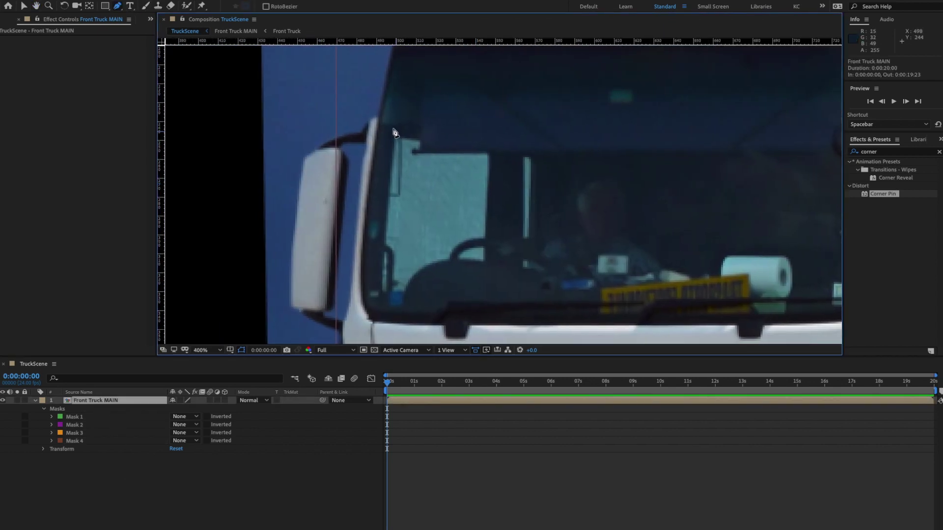
pyautogui.click(381, 115)
pyautogui.click(363, 129)
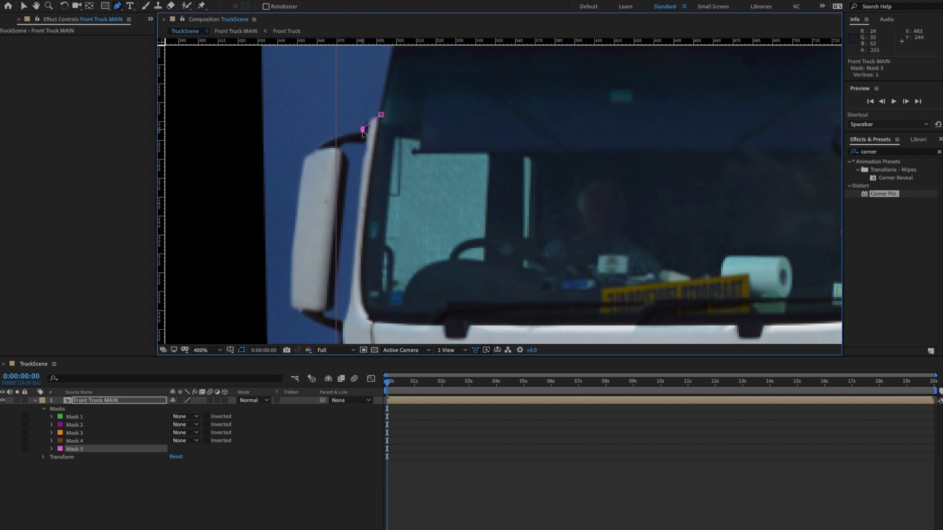
pyautogui.click(320, 146)
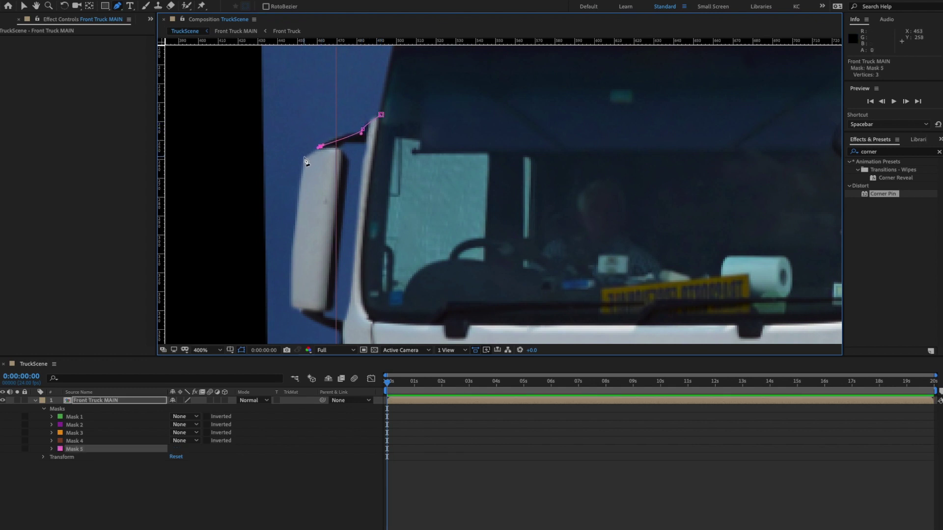
pyautogui.moveTo(304, 157); pyautogui.dragTo(305, 165)
pyautogui.moveTo(293, 307); pyautogui.dragTo(354, 334)
pyautogui.moveTo(386, 133); pyautogui.dragTo(386, 135)
pyautogui.click(381, 115)
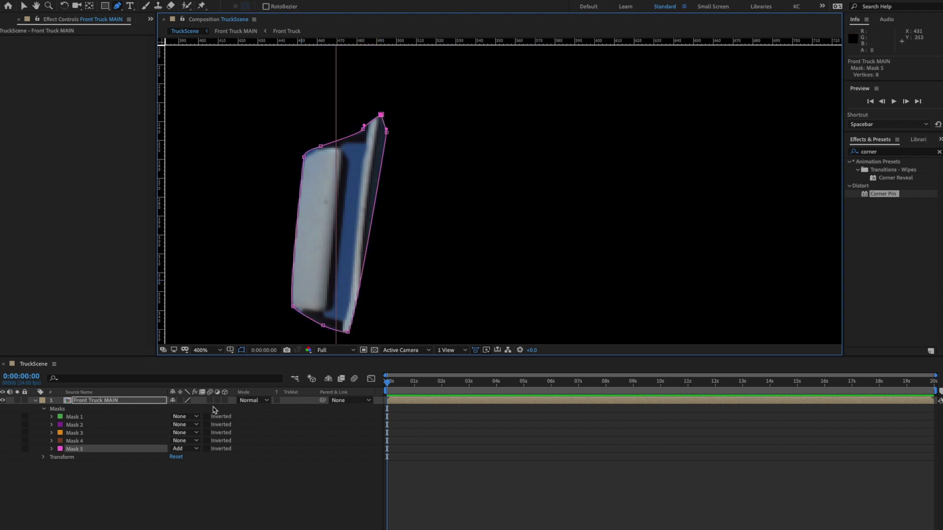
# - Preview the left mirror with the cab front by keeping Mask 5 on Add and setting Masks 1 to 4 to Subtract
pyautogui.click(189, 449)
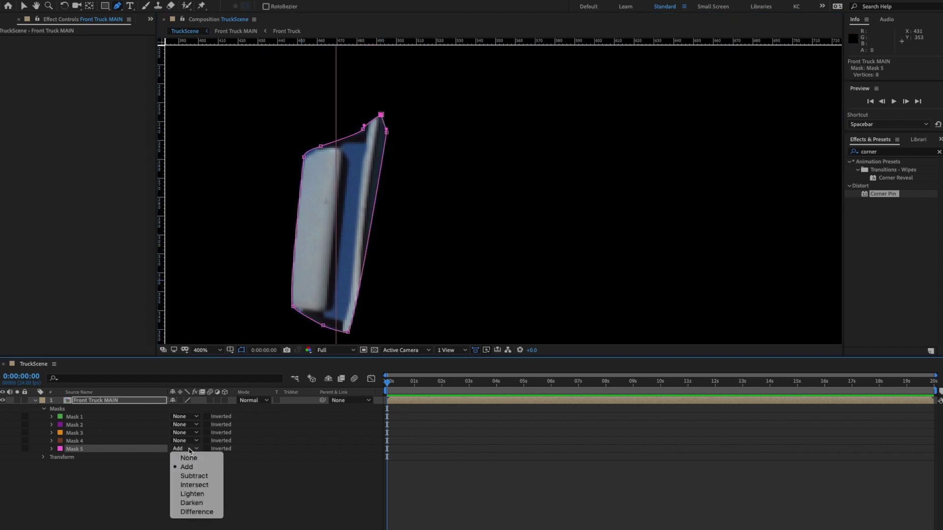
pyautogui.click(192, 471)
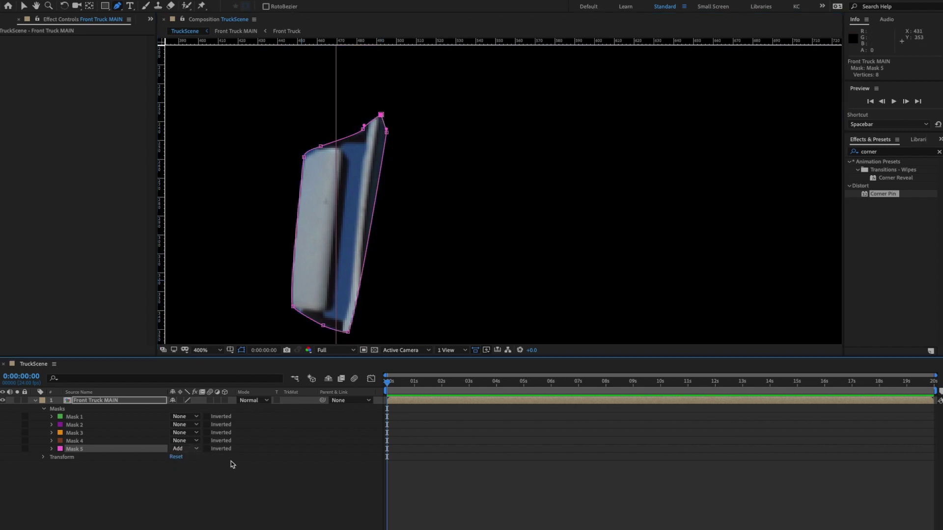
pyautogui.click(81, 417)
pyautogui.keyDown('shift'); pyautogui.click(79, 440); pyautogui.keyUp('shift')
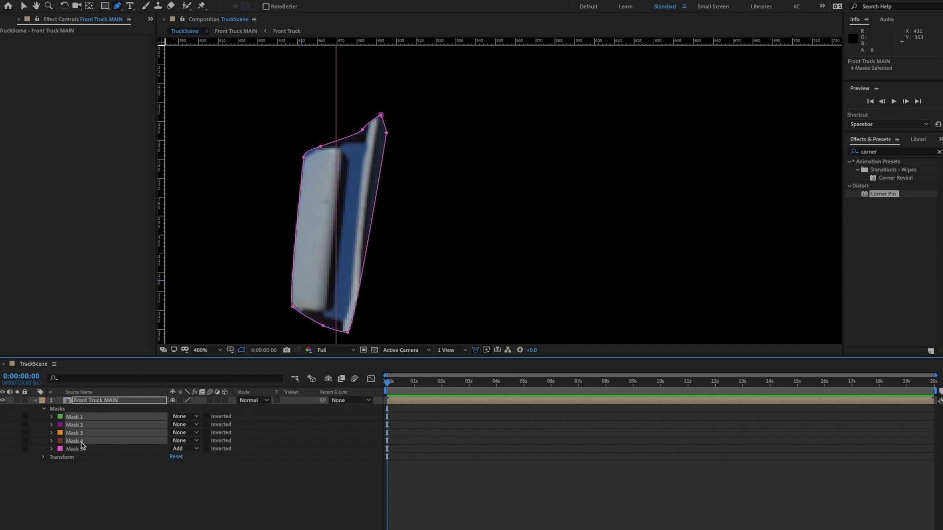
pyautogui.click(186, 416)
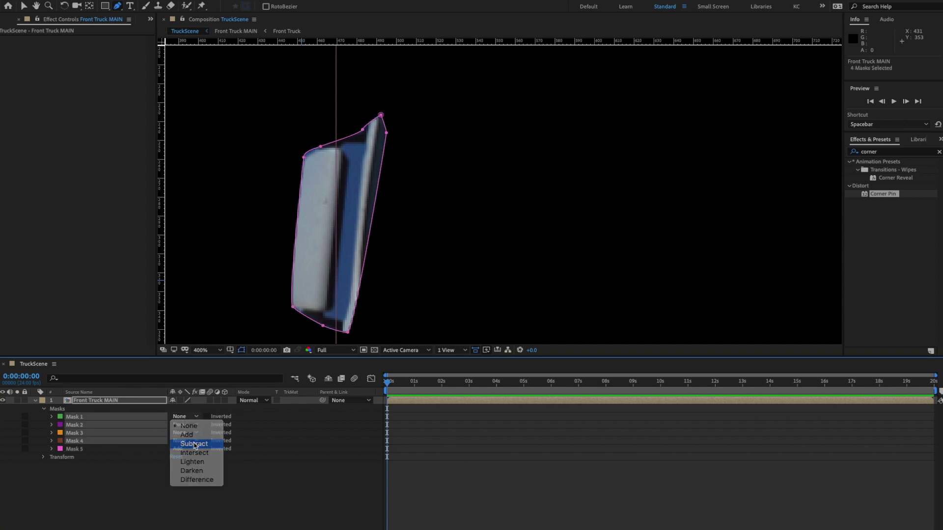
pyautogui.click(194, 443)
pyautogui.scroll(-2, 447, 251)
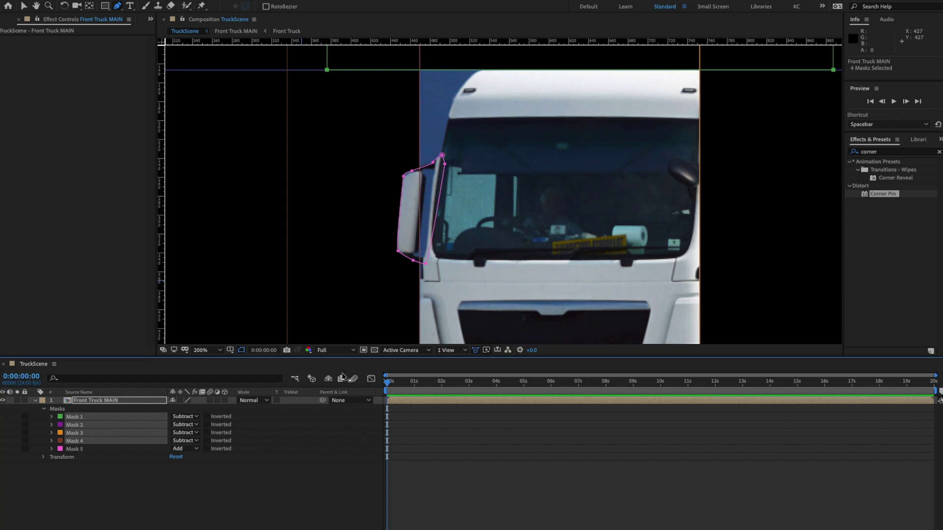
pyautogui.click(236, 468)
pyautogui.scroll(-1, 508, 264)
pyautogui.moveTo(492, 283); pyautogui.dragTo(419, 256)
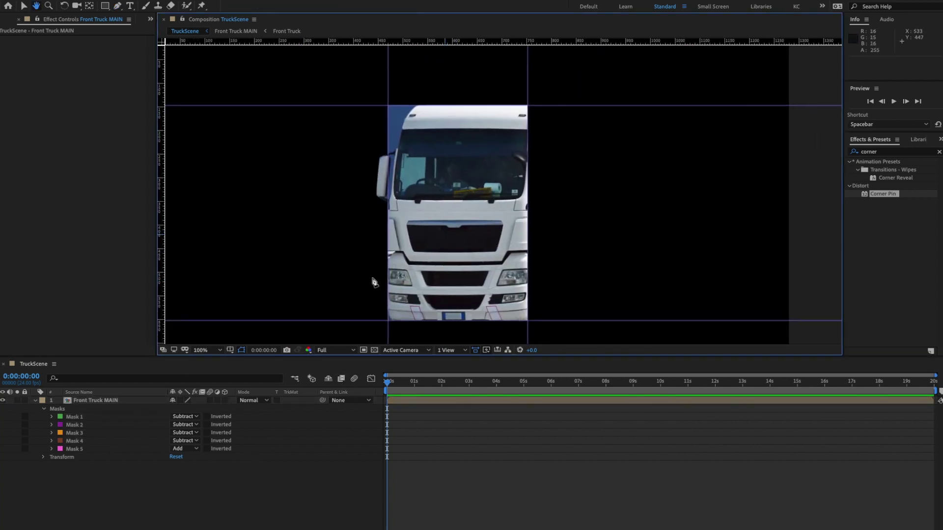
pyautogui.click(88, 448)
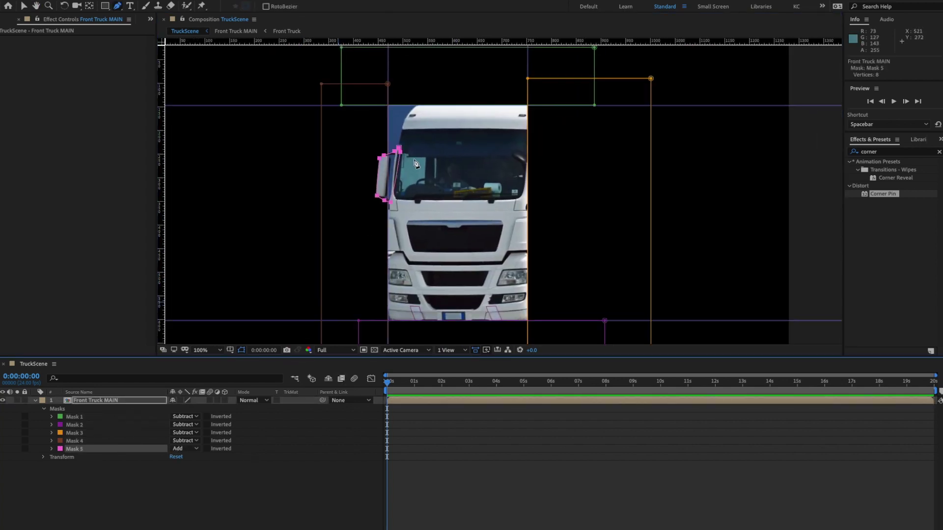
pyautogui.click(274, 483)
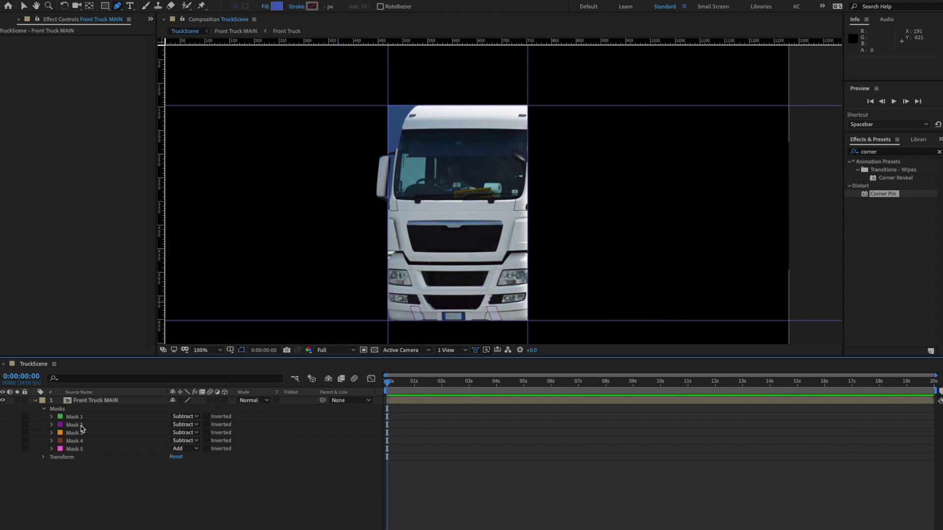
# - Set Masks 1 to 5 to None and select the Front Truck MAIN layer itself for a new mask around the right mirror
pyautogui.click(82, 418)
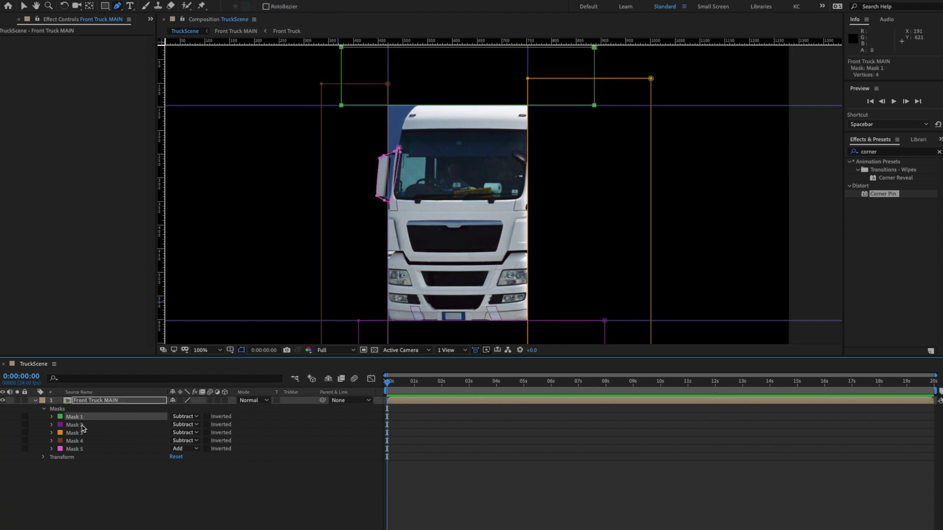
pyautogui.keyDown('shift'); pyautogui.click(83, 450); pyautogui.keyUp('shift')
pyautogui.click(186, 425)
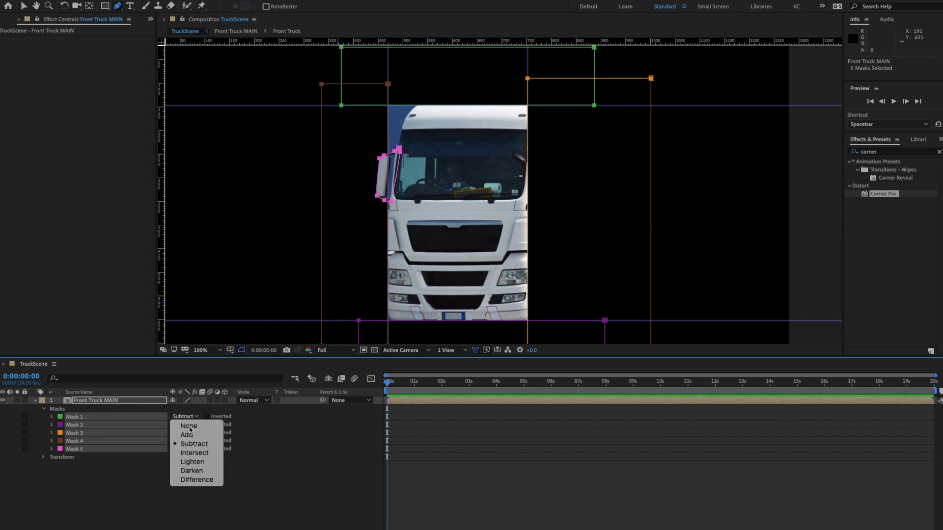
pyautogui.click(189, 423)
pyautogui.click(691, 191)
pyautogui.hotkey('ctrl', 'z')
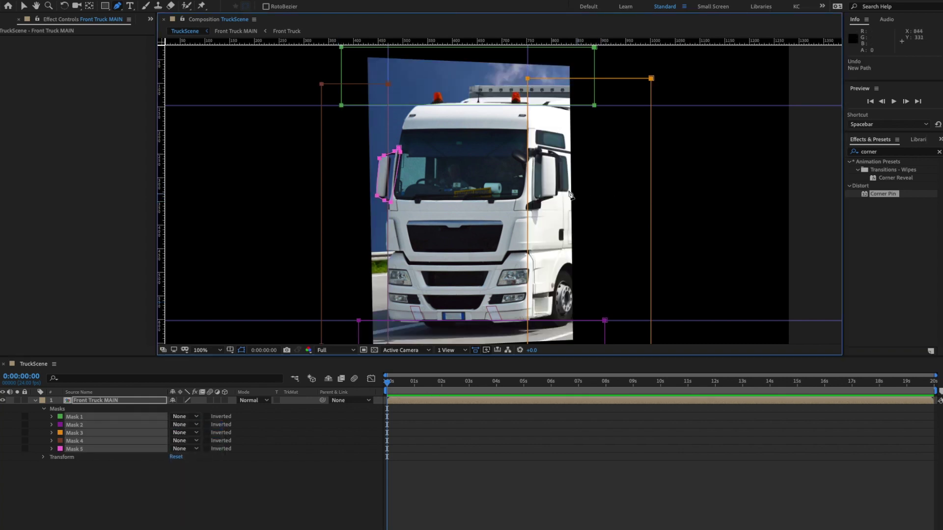
pyautogui.press('.')
pyautogui.moveTo(556, 193); pyautogui.dragTo(502, 212)
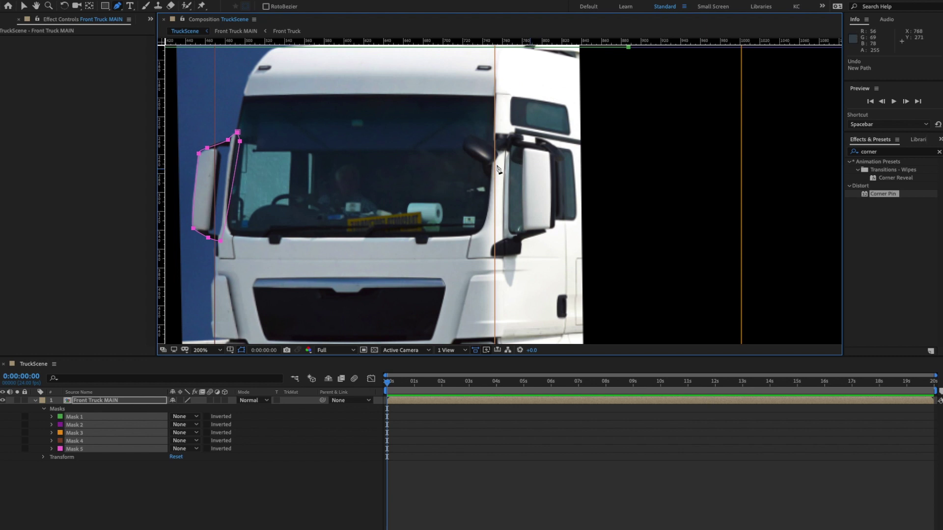
pyautogui.click(118, 400)
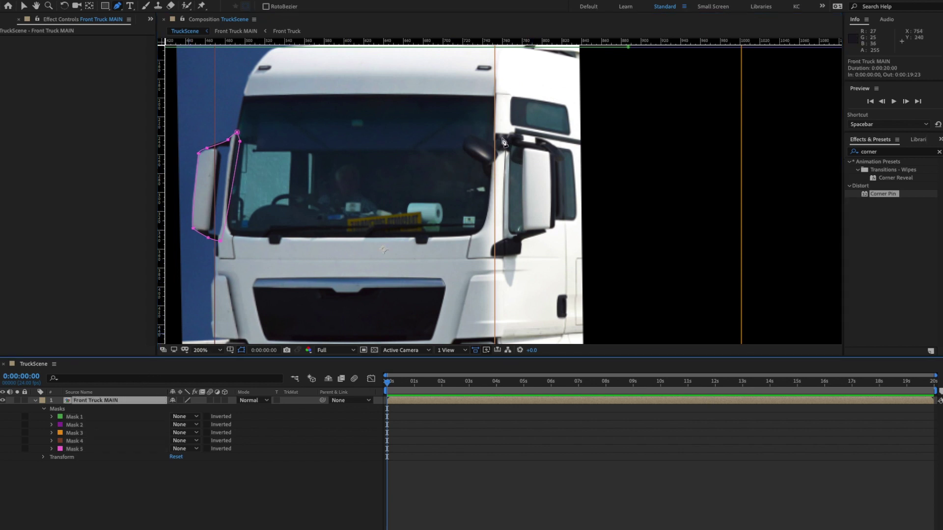
pyautogui.click(488, 141)
pyautogui.click(538, 145)
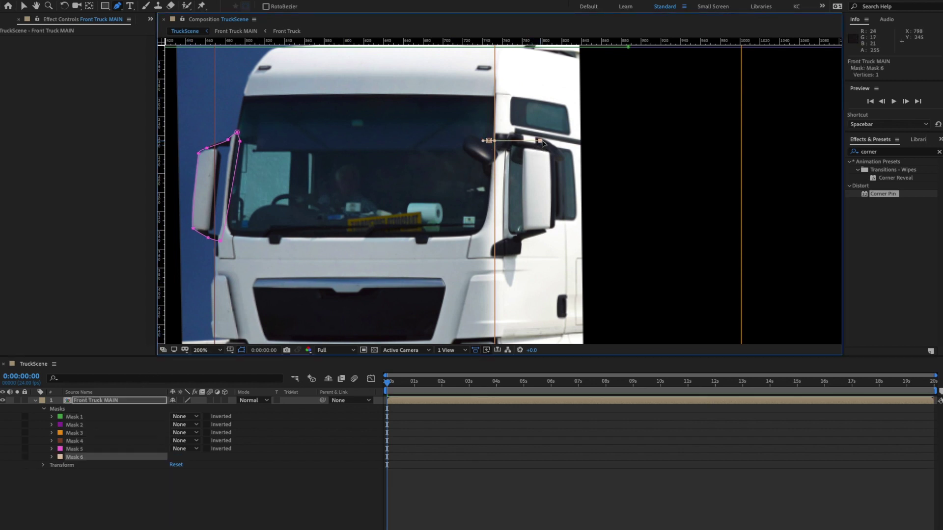
pyautogui.hotkey('ctrl', 'z')
pyautogui.hotkey('ctrl', 'z')
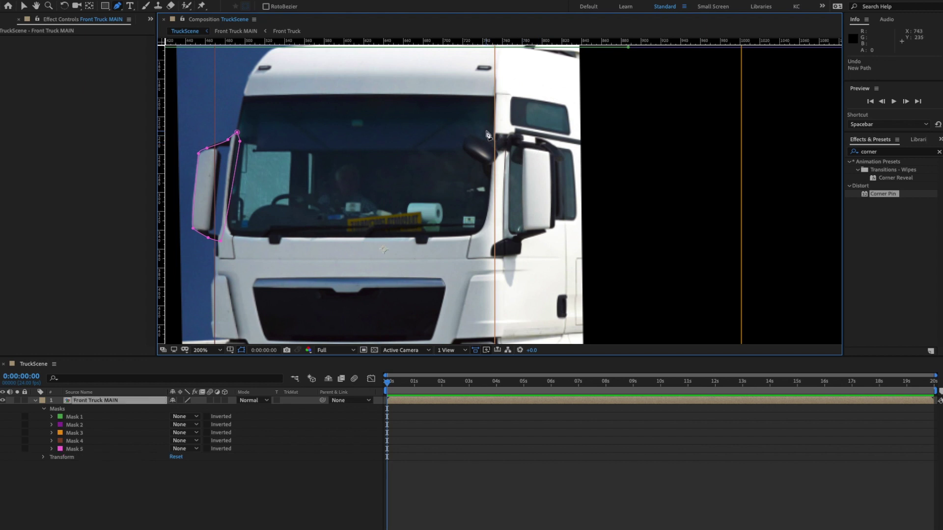
# - Draw a closed Pen mask around the cab's right mirror and both its brackets, overlapping the 752 vertical guide slightly
pyautogui.click(488, 133)
pyautogui.click(512, 136)
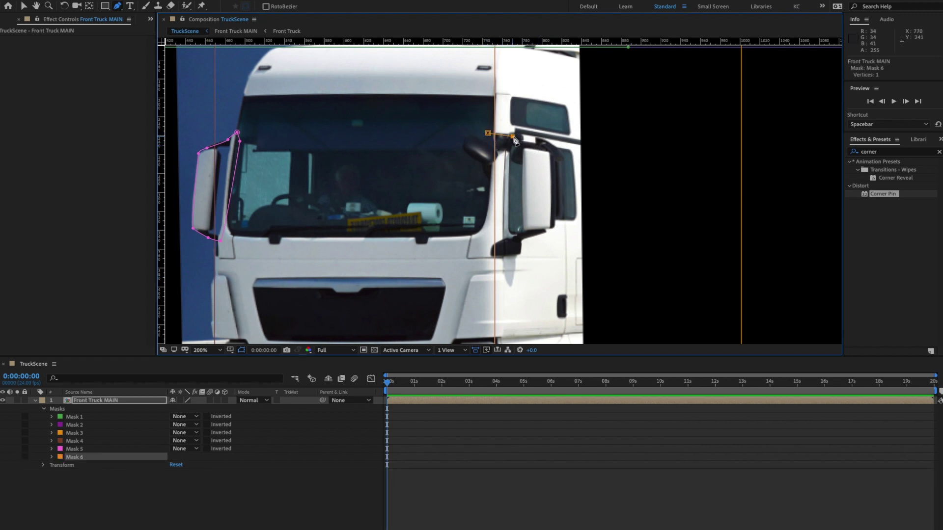
pyautogui.click(555, 148)
pyautogui.click(552, 225)
pyautogui.click(521, 240)
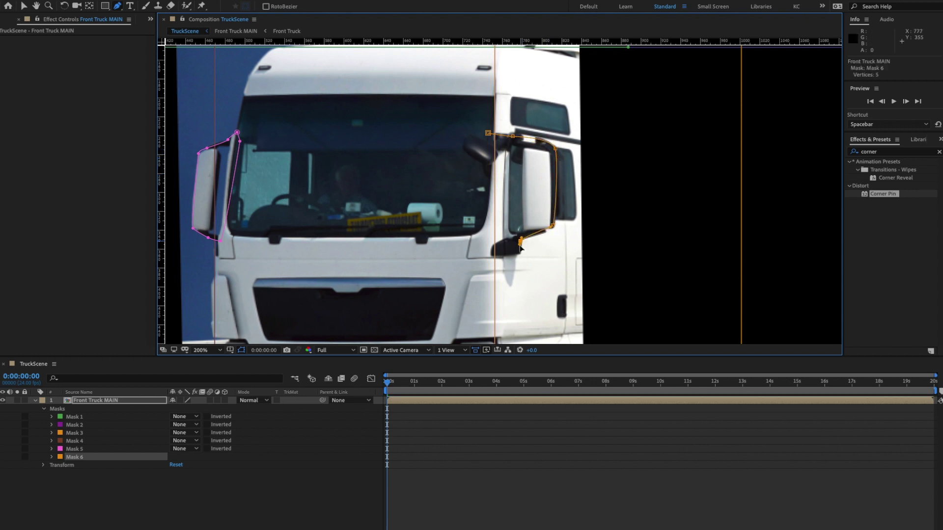
pyautogui.click(486, 257)
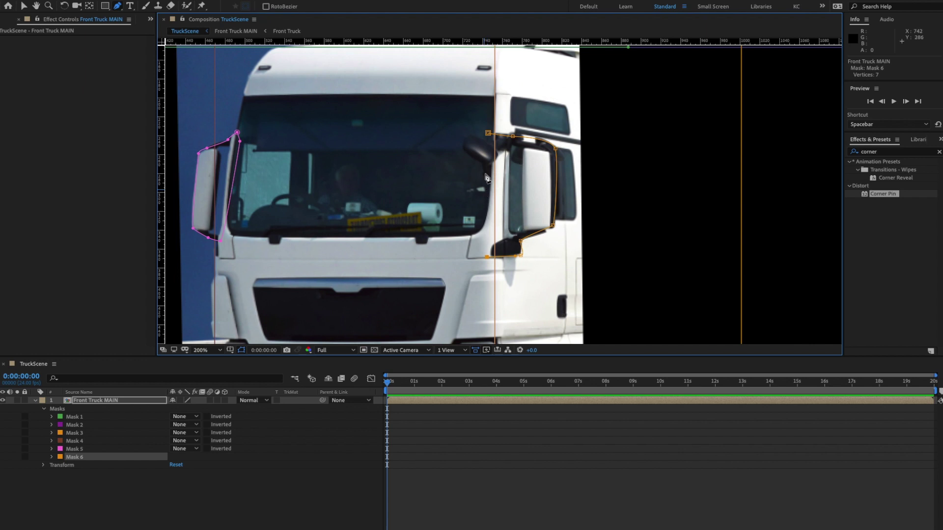
pyautogui.moveTo(495, 142); pyautogui.dragTo(489, 143)
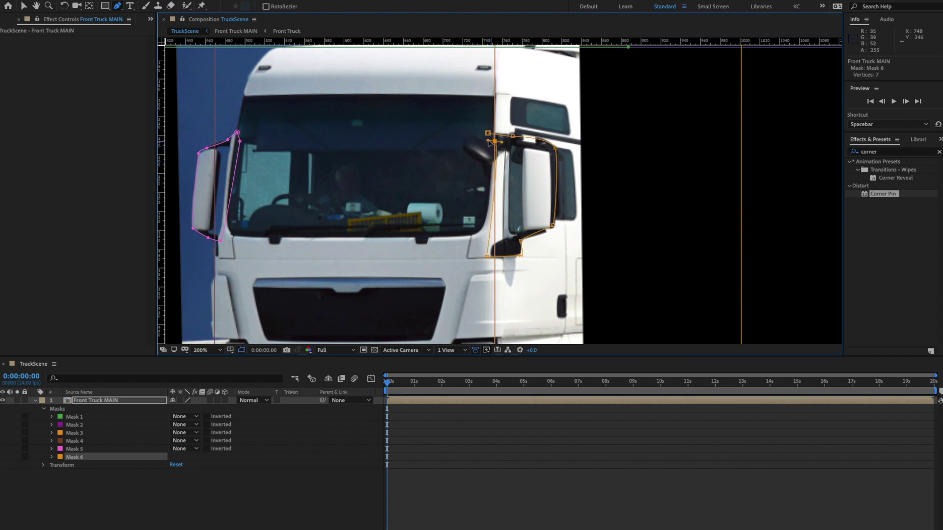
pyautogui.click(487, 133)
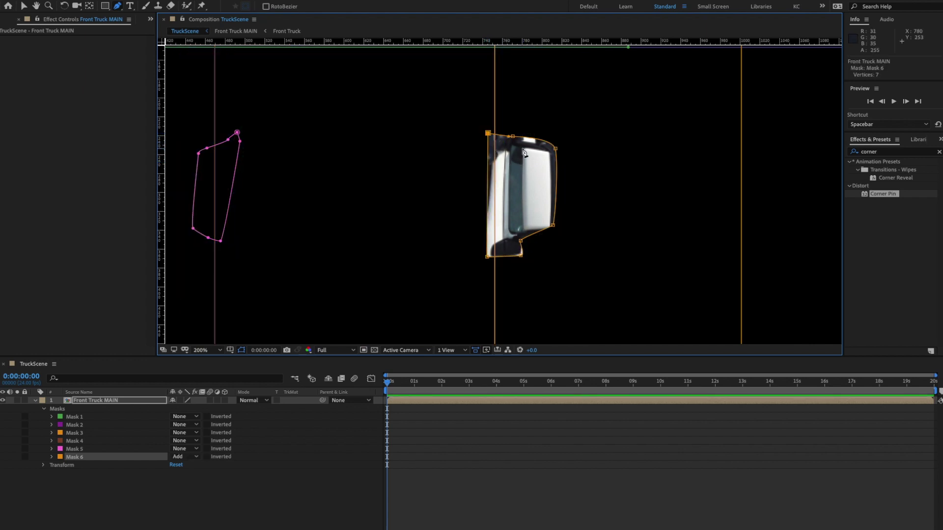
# - Set the right mirror's mask, Mask 6, to None so the whole truck picture shows
pyautogui.click(185, 457)
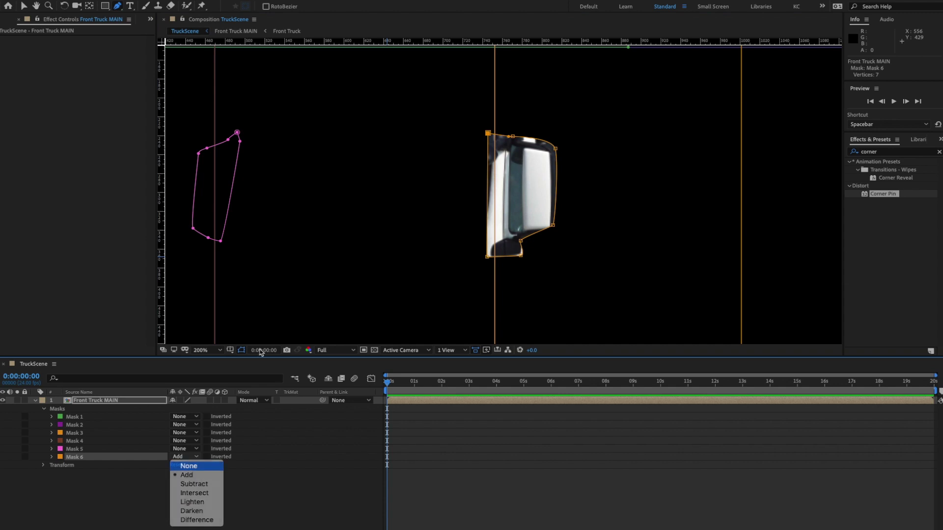
pyautogui.click(189, 466)
pyautogui.scroll(-1, 492, 192)
pyautogui.moveTo(492, 192); pyautogui.dragTo(513, 173)
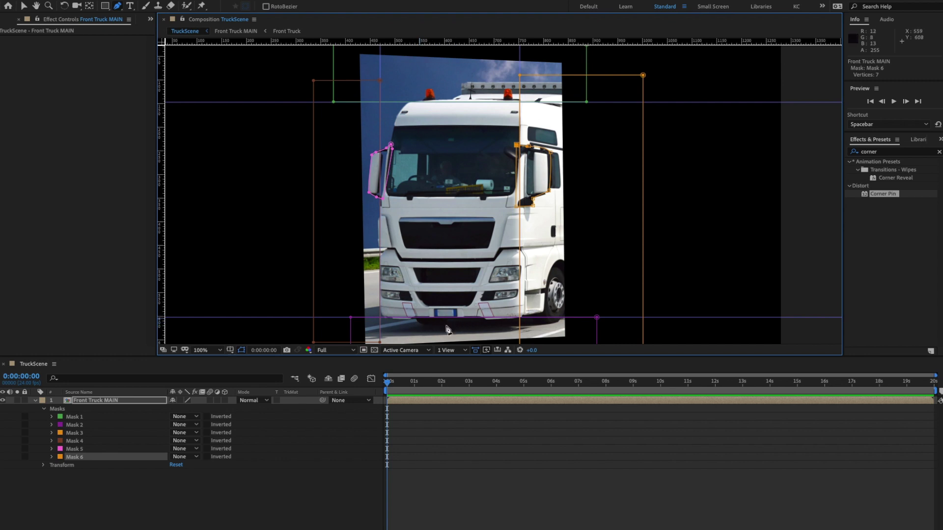
# - With Front Truck MAIN selected, draw a closed Pen mask around the dark underside below the front bumper, turning off Snap to Guides partway
pyautogui.moveTo(468, 325); pyautogui.dragTo(506, 143)
pyautogui.scroll(1, 459, 275)
pyautogui.click(101, 402)
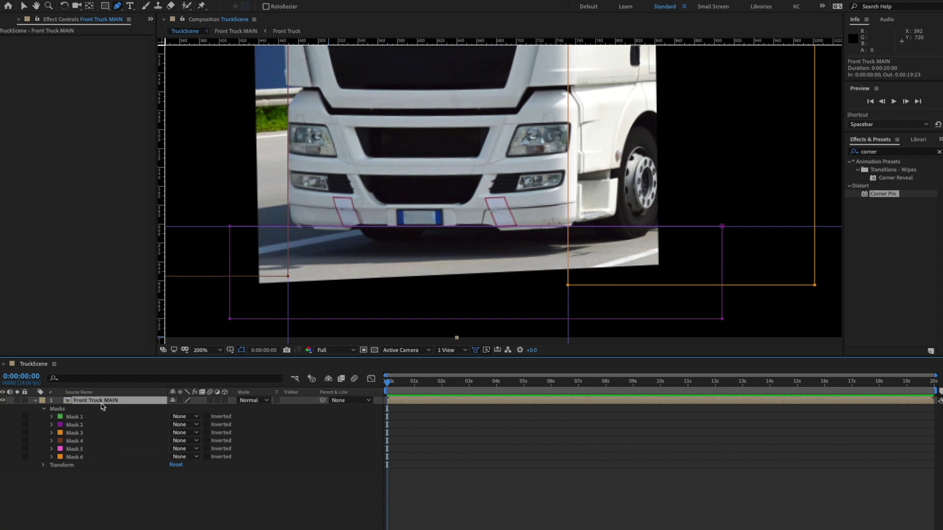
pyautogui.click(355, 213)
pyautogui.moveTo(370, 237); pyautogui.dragTo(381, 241)
pyautogui.moveTo(520, 237); pyautogui.dragTo(530, 236)
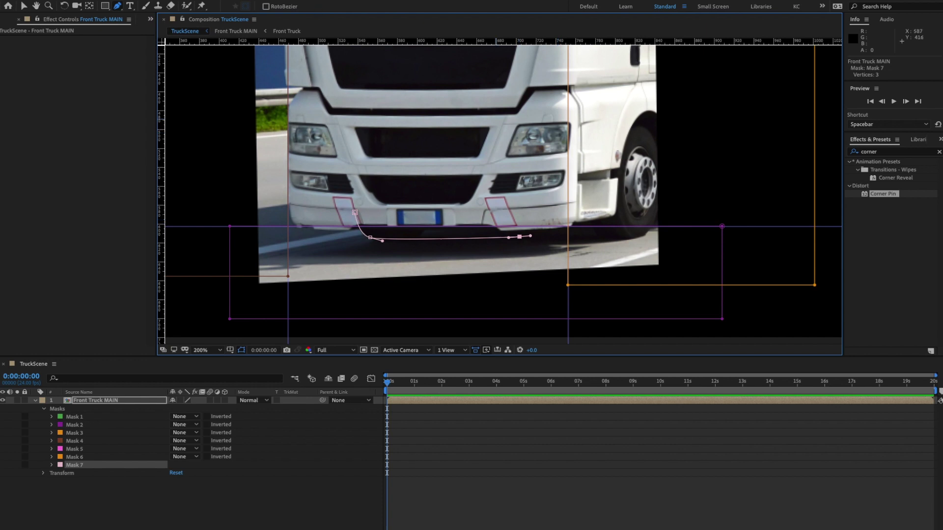
pyautogui.click(266, 1)
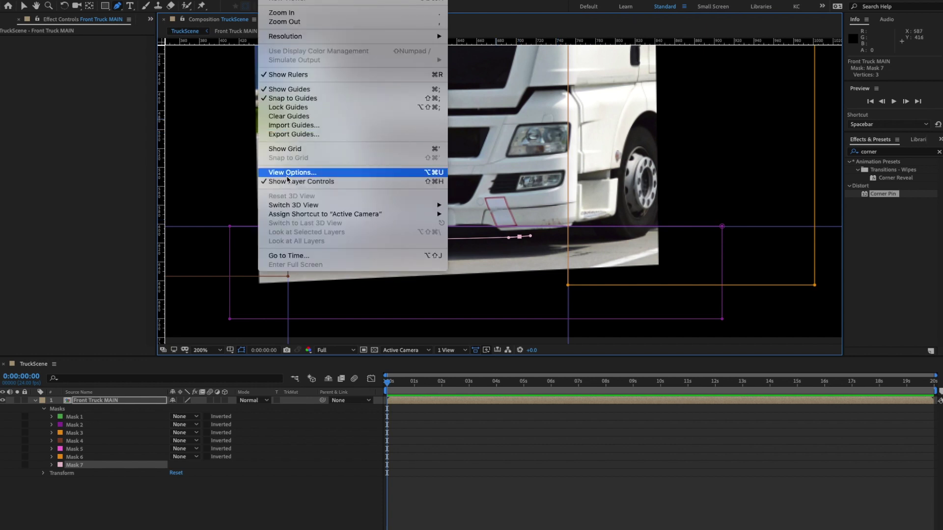
pyautogui.click(303, 98)
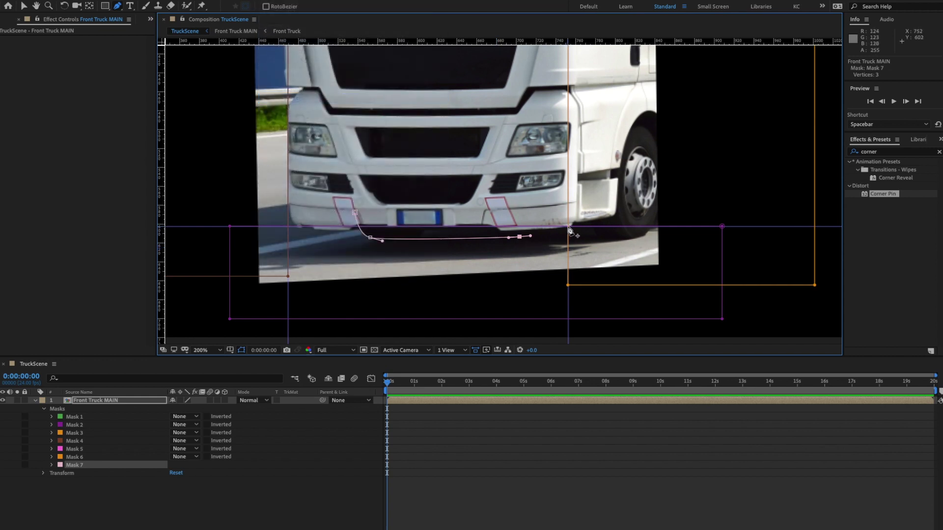
pyautogui.click(559, 231)
pyautogui.click(578, 224)
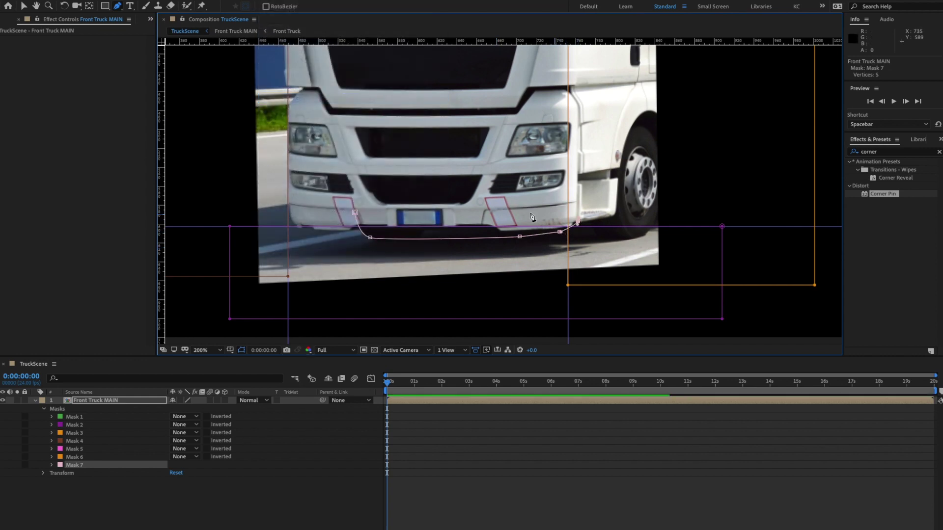
pyautogui.click(444, 206)
pyautogui.click(354, 212)
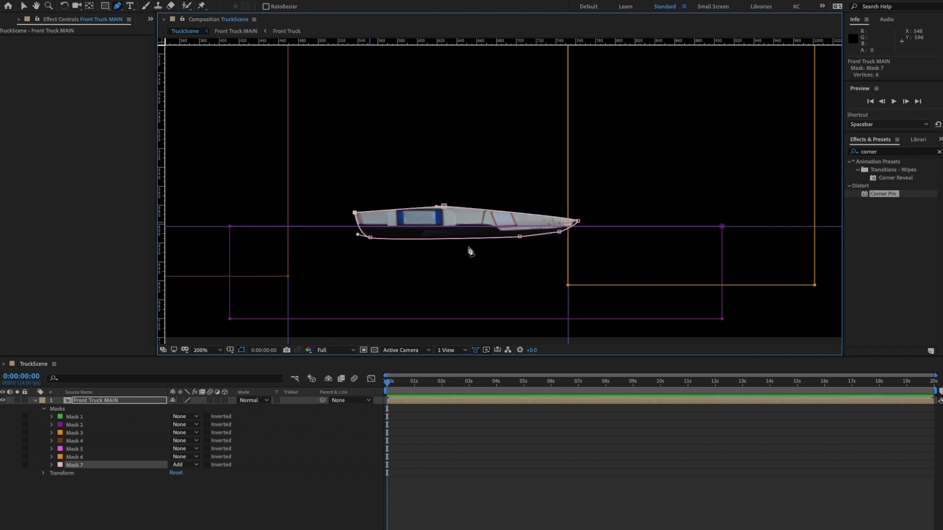
# - Set the under-bumper mask, Mask 7, to None so the whole truck picture shows
pyautogui.click(184, 465)
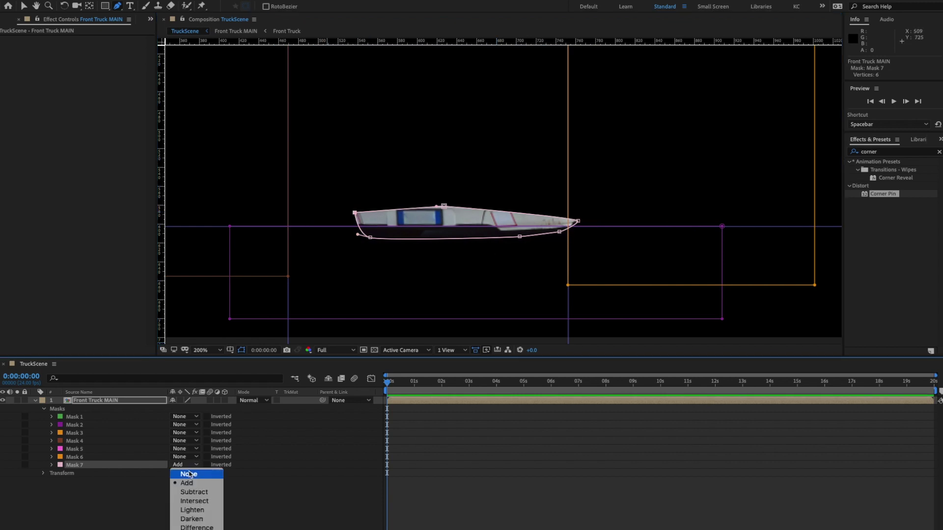
pyautogui.click(183, 474)
pyautogui.scroll(-1, 465, 215)
pyautogui.moveTo(487, 167); pyautogui.dragTo(484, 243)
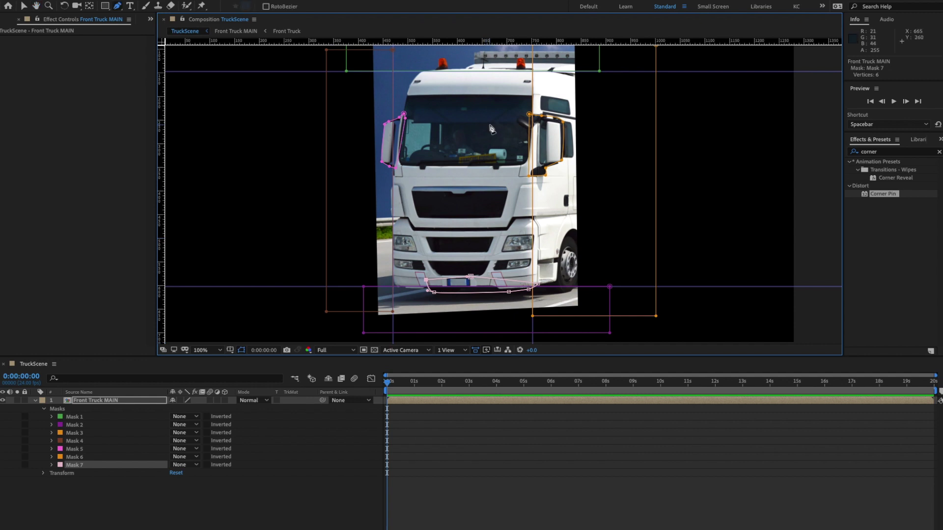
# - Set the four rectangular edge masks, Masks 1 to 4, to Subtract together to crop the picture to the cab front
pyautogui.click(81, 417)
pyautogui.keyDown('shift'); pyautogui.click(87, 441); pyautogui.keyUp('shift')
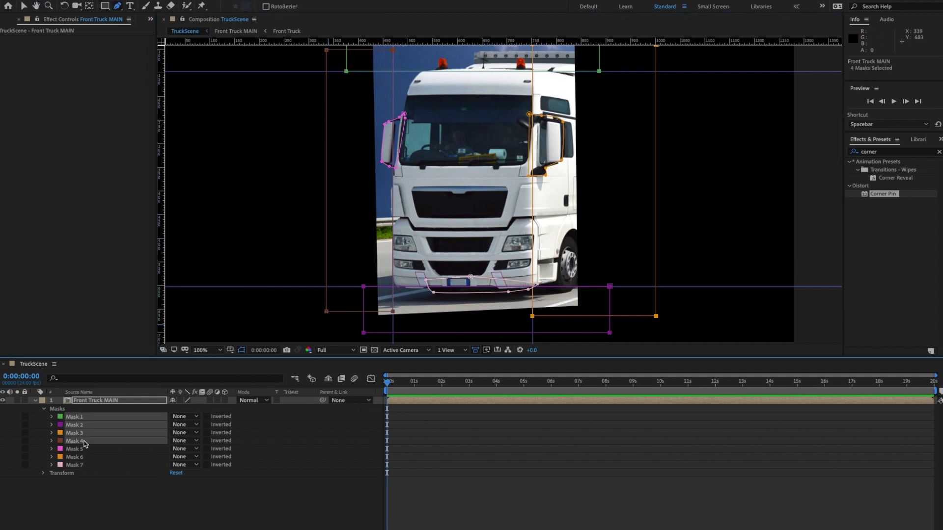
pyautogui.click(185, 416)
pyautogui.click(190, 444)
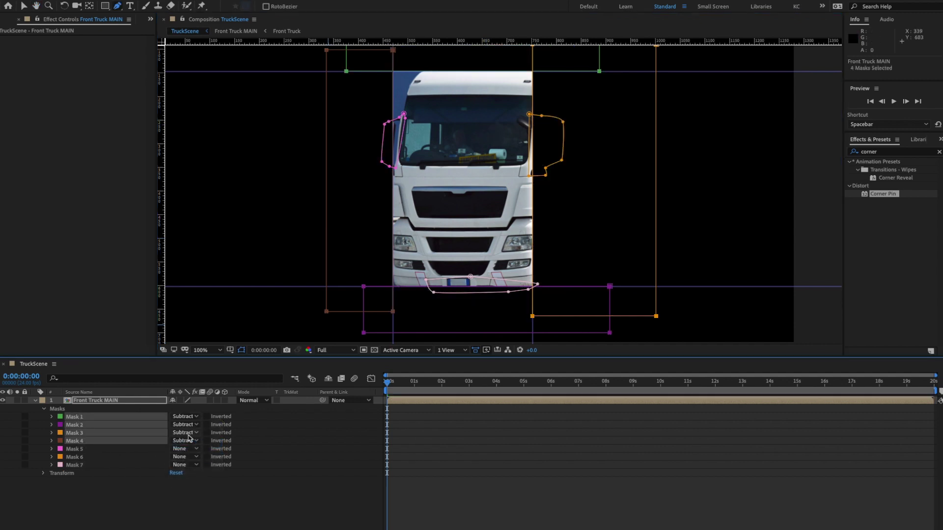
pyautogui.click(143, 508)
# - Set Masks 5 to 7 to Add together to bring back both mirrors and the underside of the bumper
pyautogui.click(79, 451)
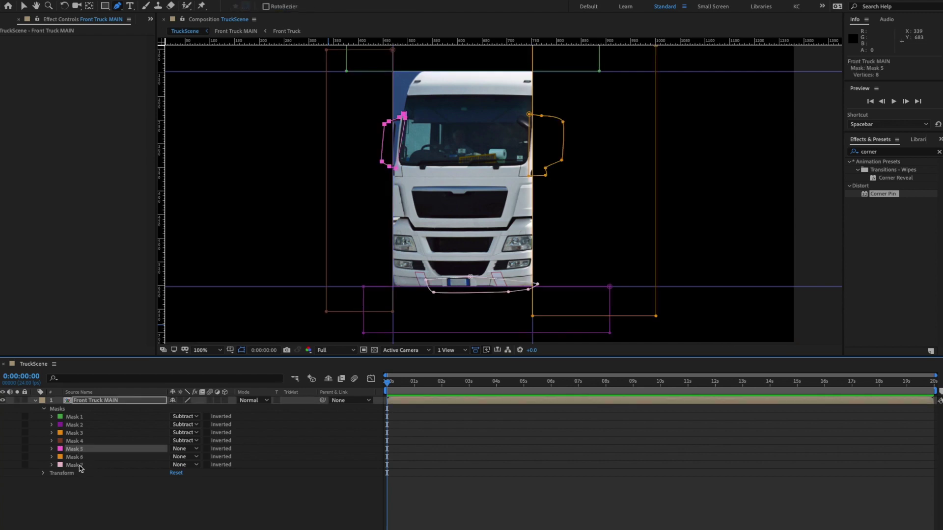
pyautogui.keyDown('shift'); pyautogui.click(82, 466); pyautogui.keyUp('shift')
pyautogui.click(190, 456)
pyautogui.click(190, 466)
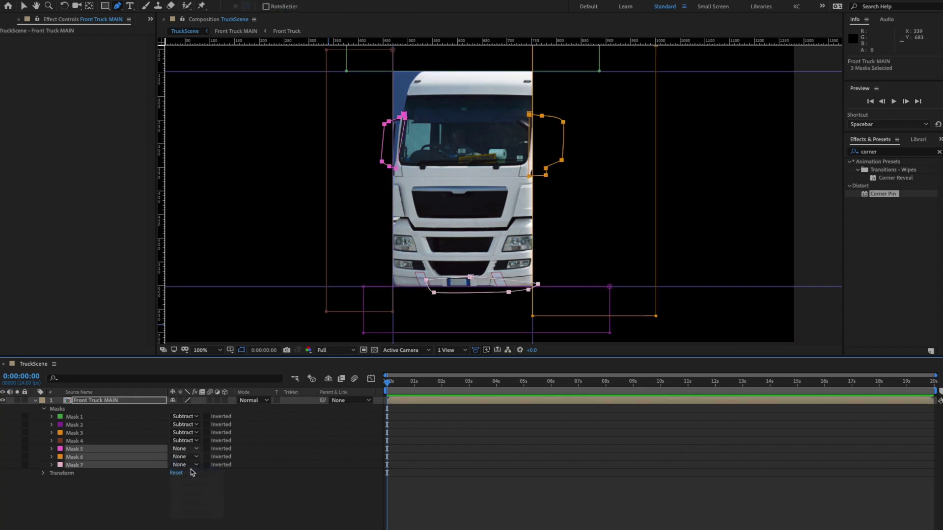
pyautogui.click(243, 500)
pyautogui.click(82, 467)
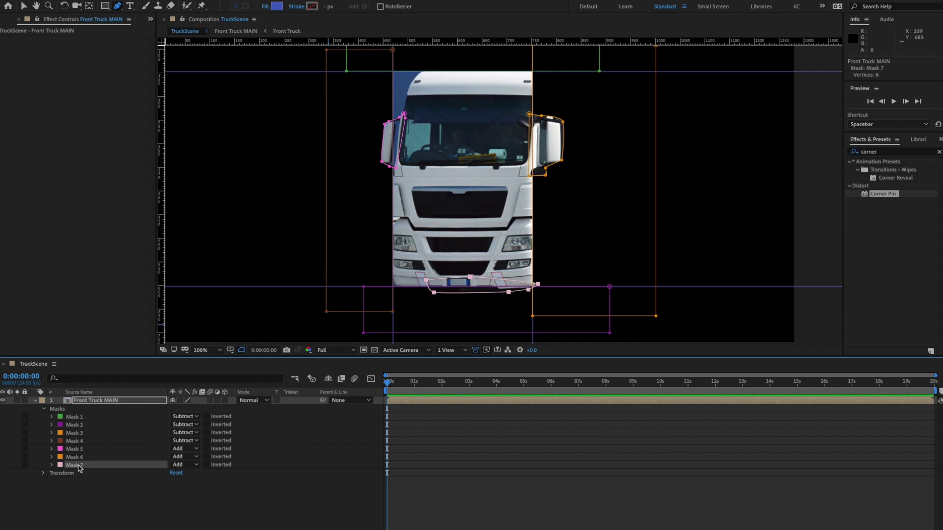
pyautogui.click(229, 492)
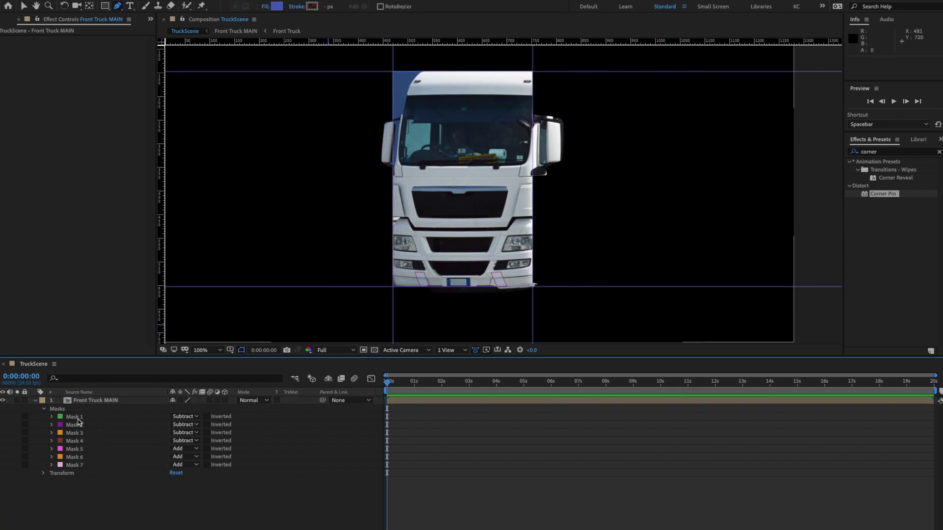
pyautogui.click(78, 418)
pyautogui.click(78, 425)
pyautogui.click(76, 417)
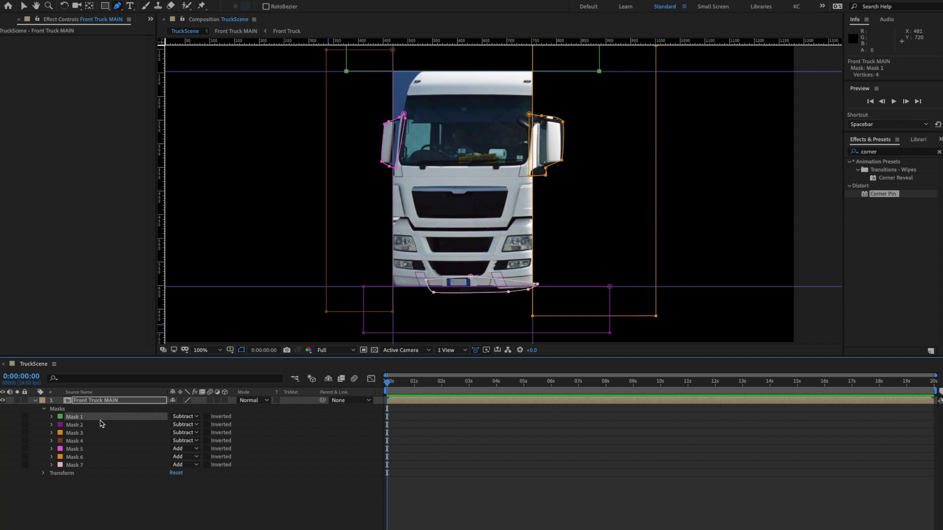
pyautogui.press('Return')
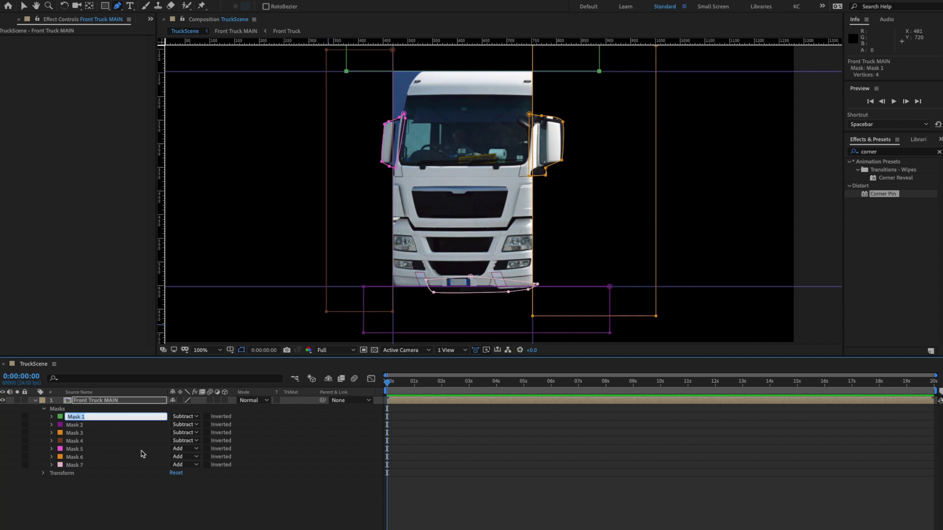
pyautogui.click(138, 499)
pyautogui.click(77, 449)
pyautogui.click(77, 456)
pyautogui.click(77, 465)
pyautogui.click(159, 485)
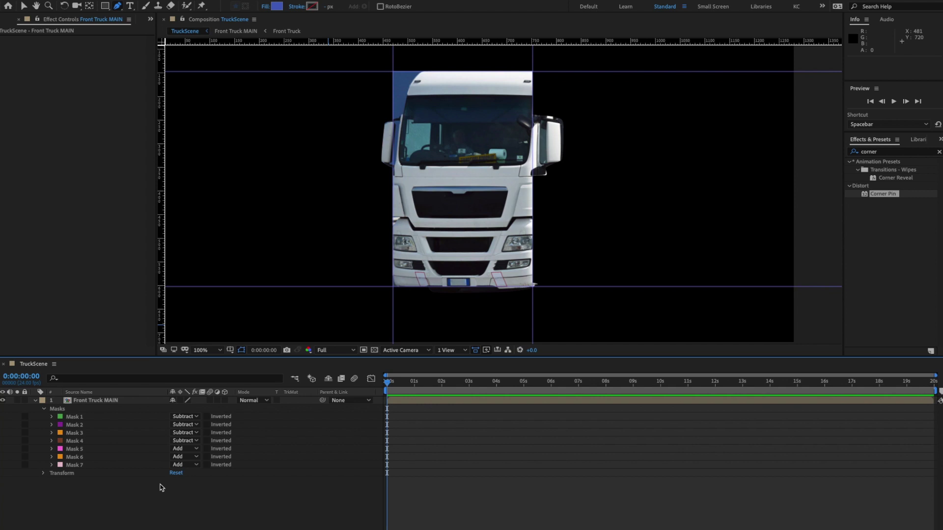
# - Collapse the Front Truck MAIN layer's properties and make it a 3D layer
pyautogui.click(91, 401)
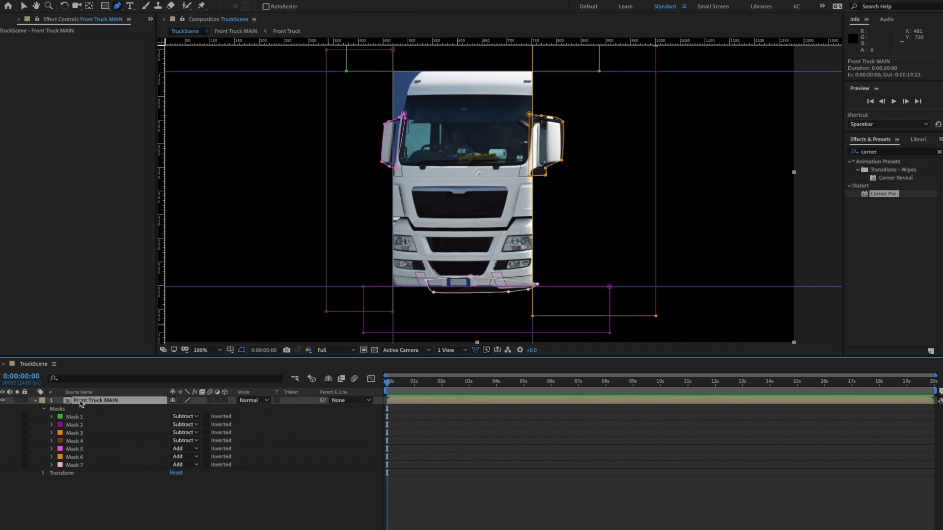
pyautogui.click(35, 400)
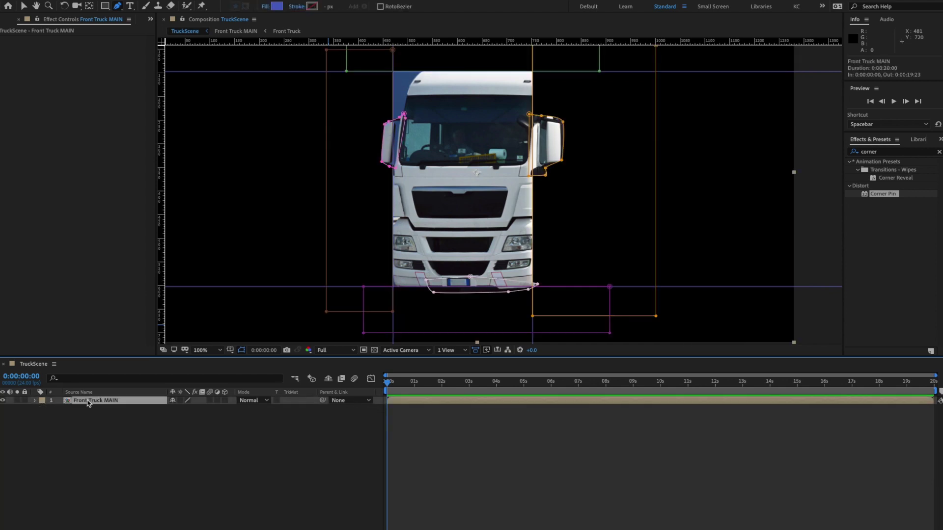
pyautogui.click(93, 400)
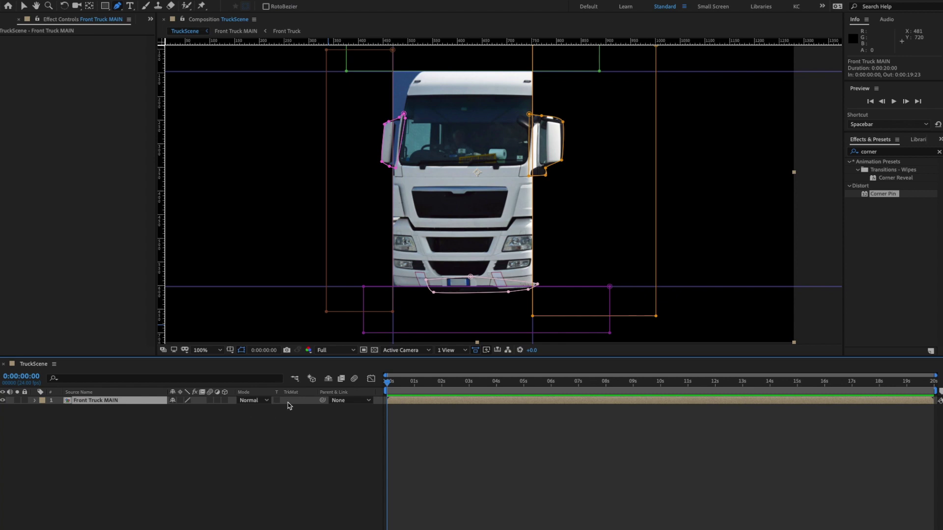
pyautogui.click(226, 401)
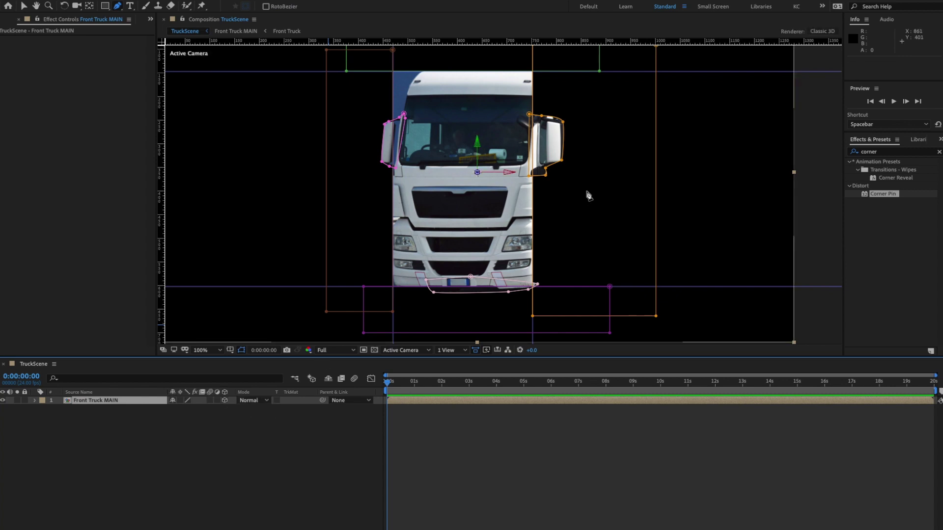
# - Hide the rulers around the TruckScene composition view
pyautogui.press(',')
pyautogui.press('.')
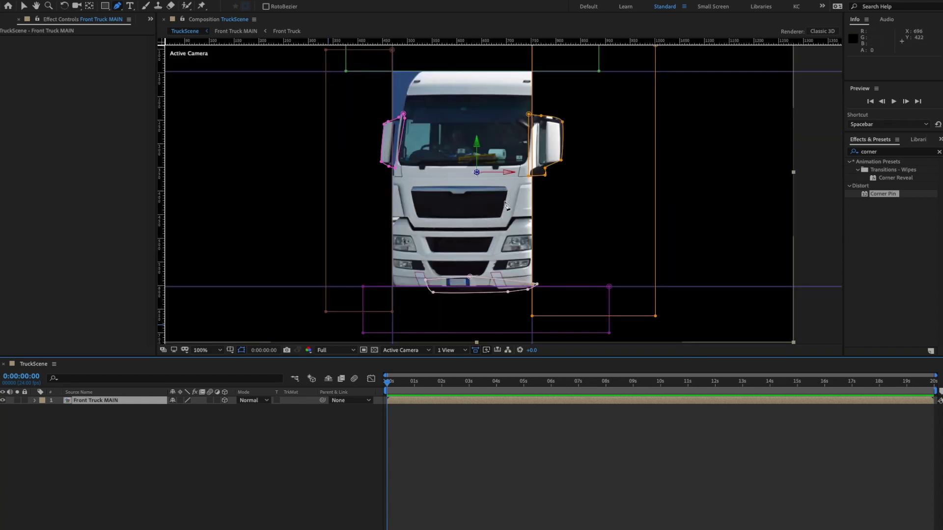
pyautogui.hotkey('ctrl', 'r')
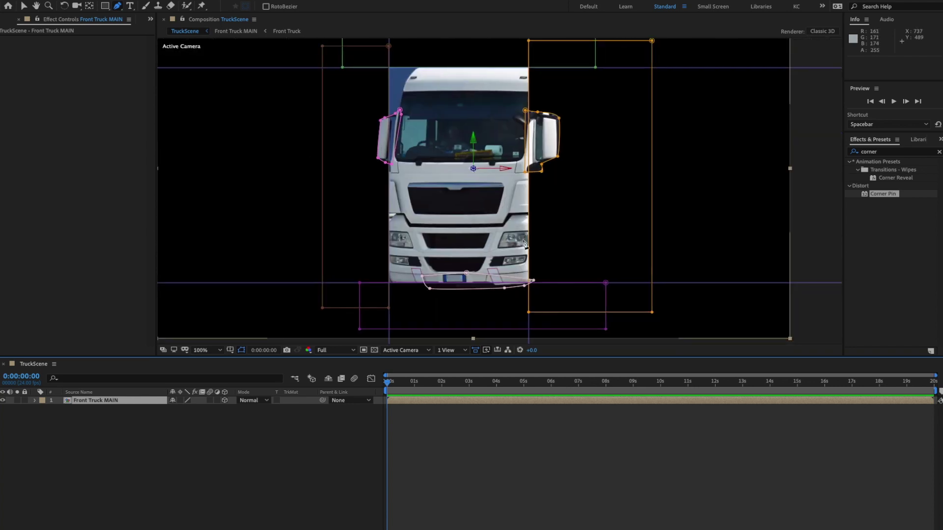
# - Examine the flat truck layer in 3D by switching to Custom View 1 and orbiting around it with the camera tool
pyautogui.click(415, 350)
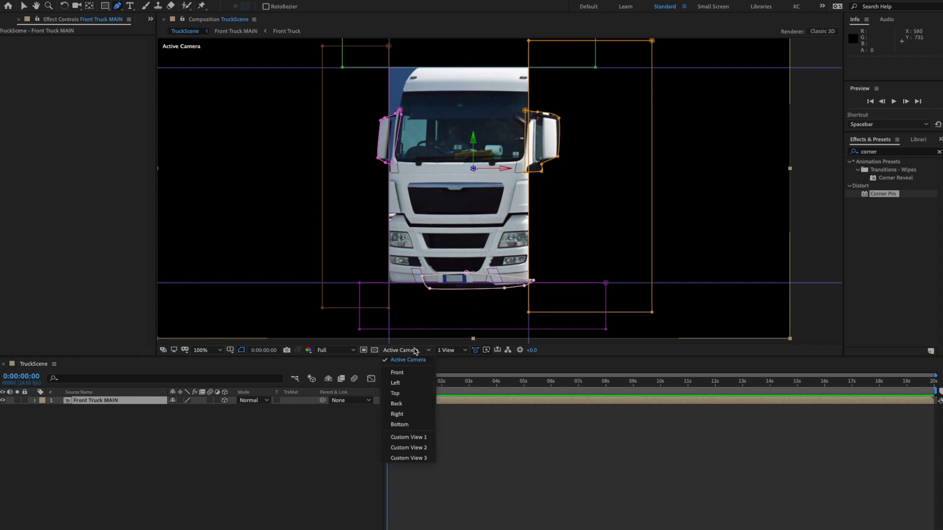
pyautogui.click(408, 437)
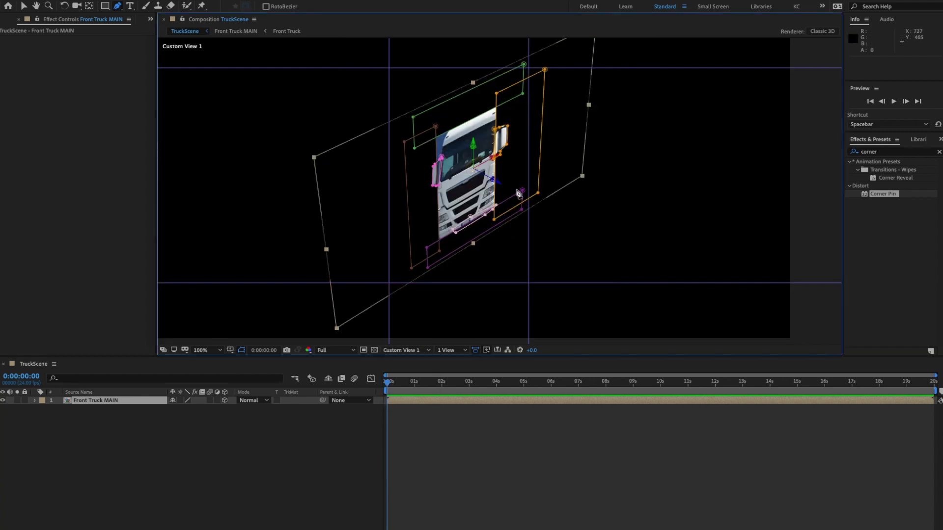
pyautogui.click(77, 6)
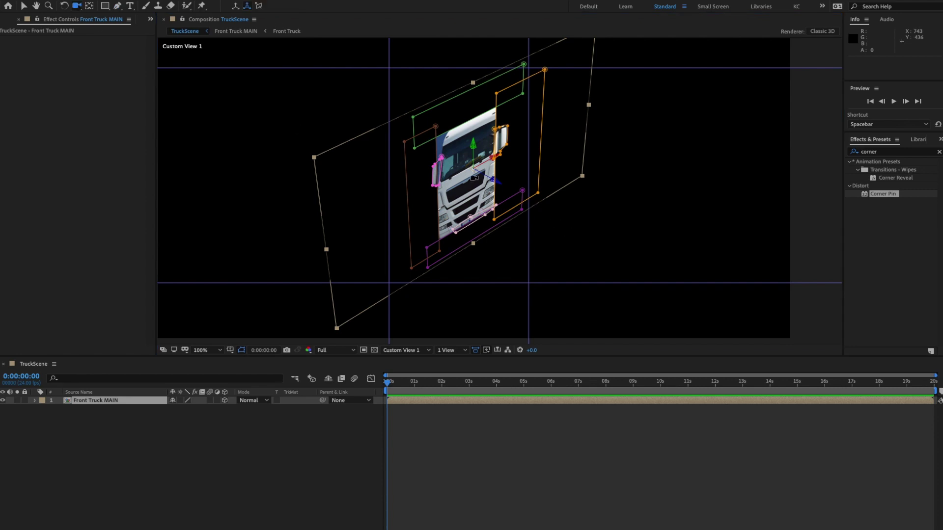
pyautogui.moveTo(451, 179)
pyautogui.mouseDown()
pyautogui.moveTo(428, 198)
pyautogui.moveTo(358, 175)
pyautogui.moveTo(378, 182)
pyautogui.moveTo(427, 159)
pyautogui.moveTo(410, 162)
pyautogui.moveTo(419, 151)
pyautogui.moveTo(370, 130)
pyautogui.moveTo(413, 175)
pyautogui.moveTo(463, 172)
pyautogui.mouseUp()
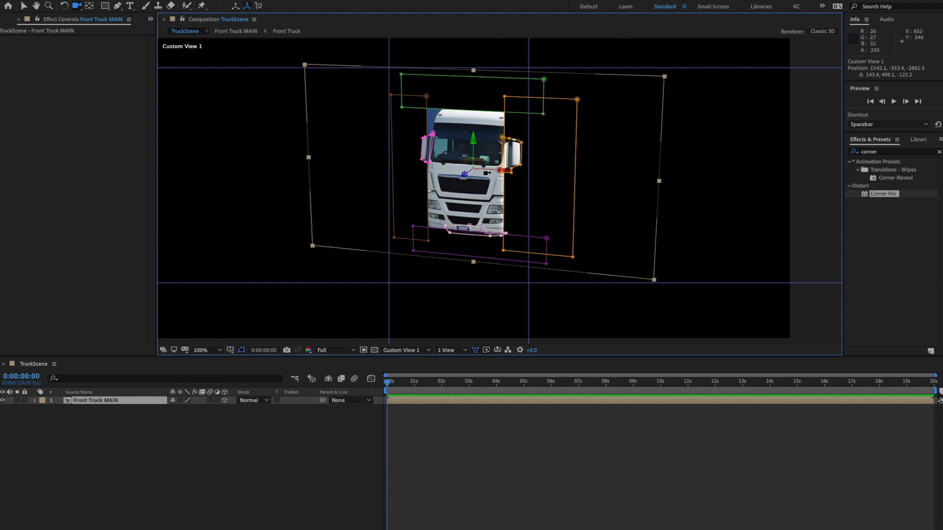
# - Switch to the Front view and draw a closed Pen mask around the blue sky beside the cab roof, down to the left mirror's upper bracket
pyautogui.click(421, 350)
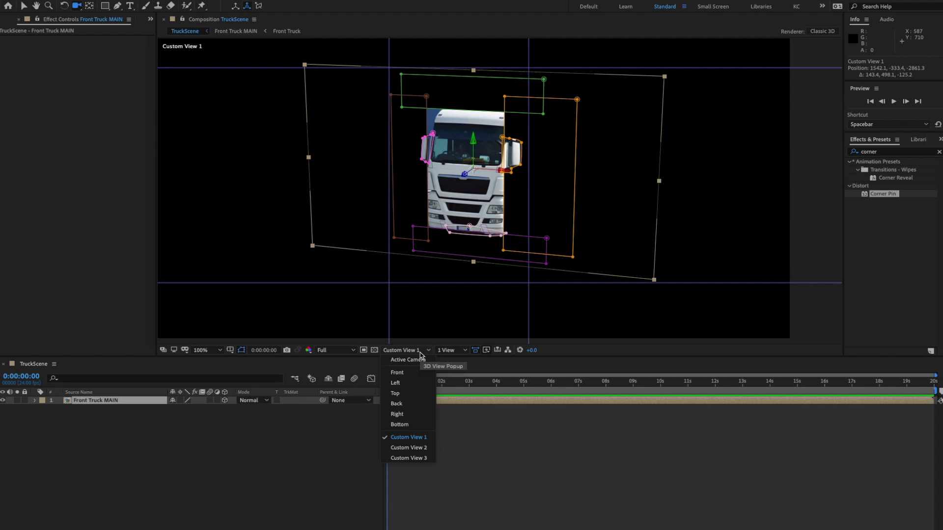
pyautogui.click(414, 374)
pyautogui.scroll(2, 445, 148)
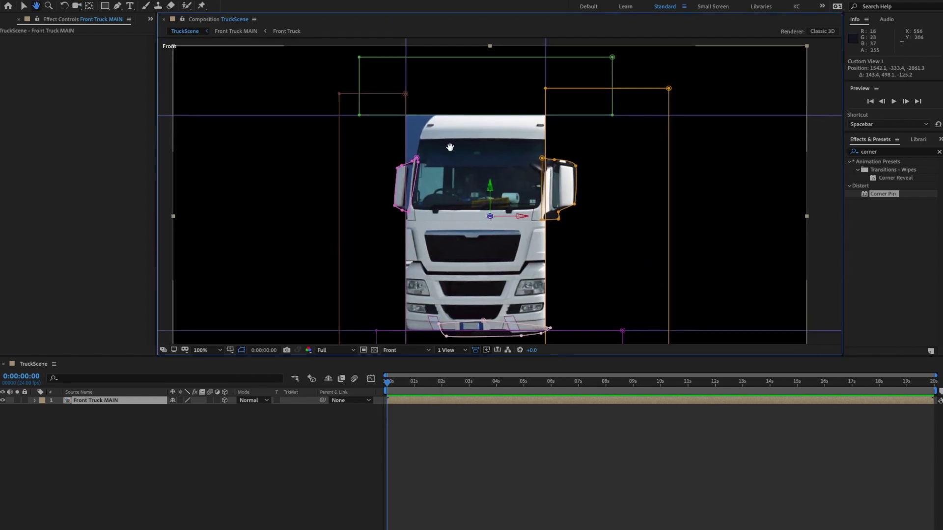
pyautogui.moveTo(446, 147); pyautogui.dragTo(501, 189)
pyautogui.press('g')
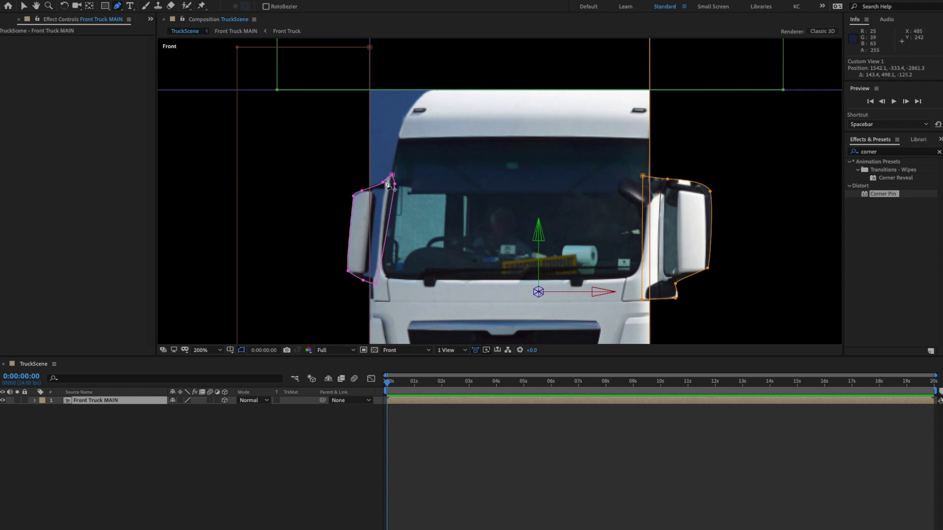
pyautogui.click(444, 85)
pyautogui.click(400, 131)
pyautogui.moveTo(399, 140); pyautogui.dragTo(398, 159)
pyautogui.click(396, 180)
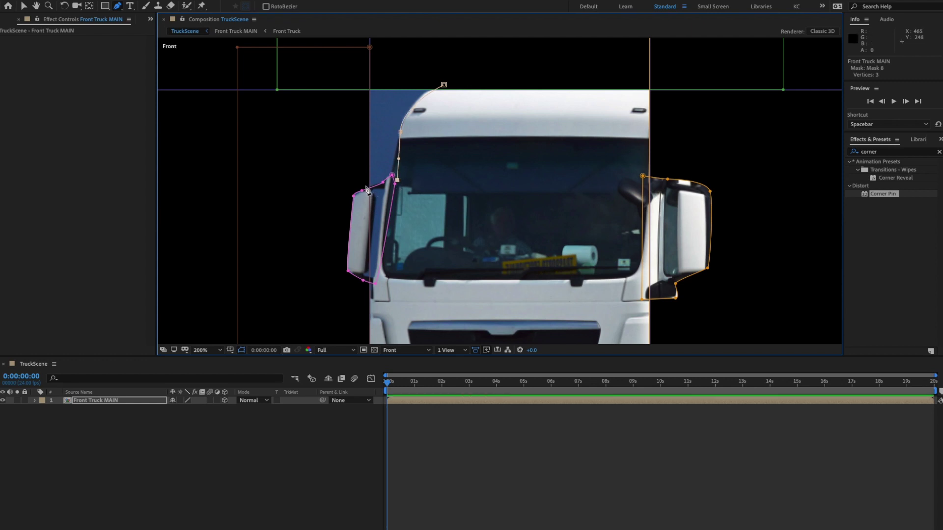
pyautogui.click(364, 186)
pyautogui.moveTo(360, 77); pyautogui.dragTo(371, 78)
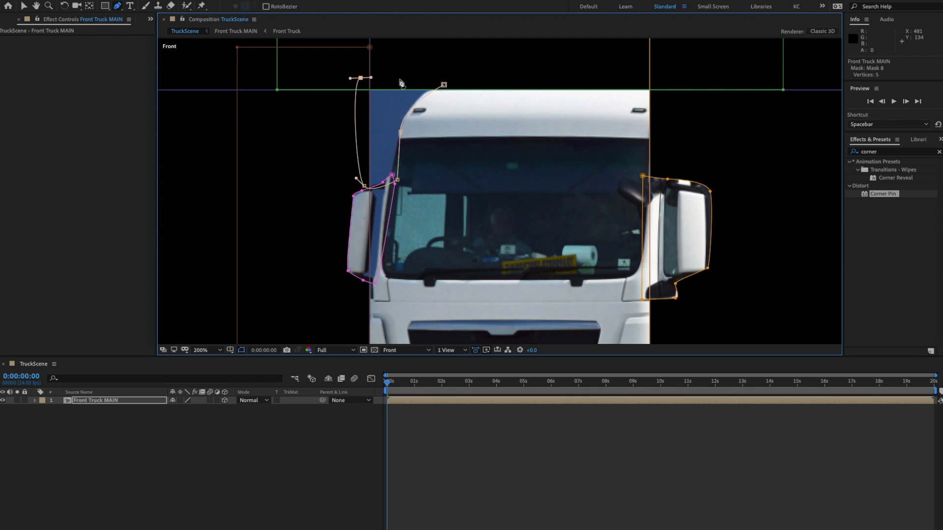
pyautogui.click(443, 85)
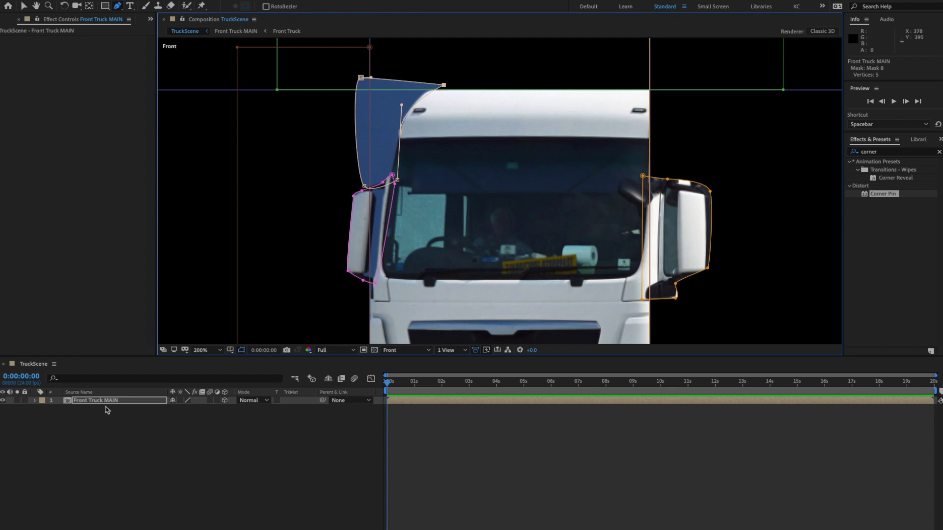
# - Reveal the layer's masks and set the sky mask, Mask 8, to Subtract
pyautogui.press('m')
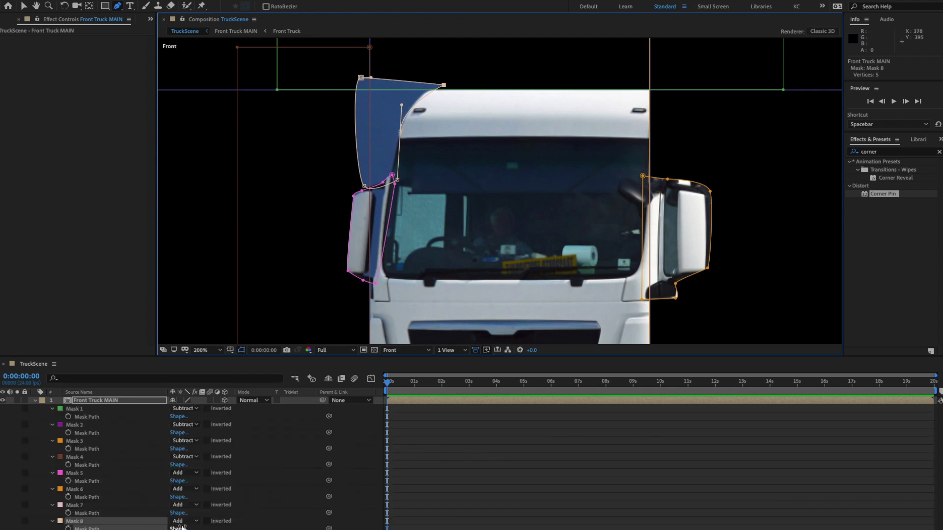
pyautogui.click(183, 521)
pyautogui.click(196, 507)
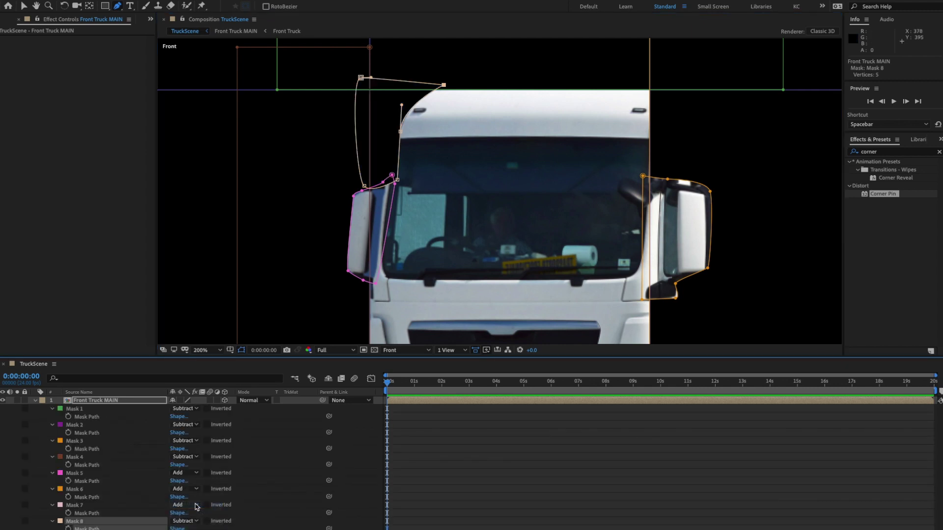
# - Collapse and deselect the Front Truck MAIN layer, and inspect the whole masked cab down to its bumper
pyautogui.moveTo(78, 503); pyautogui.dragTo(74, 462)
pyautogui.click(34, 400)
pyautogui.click(181, 449)
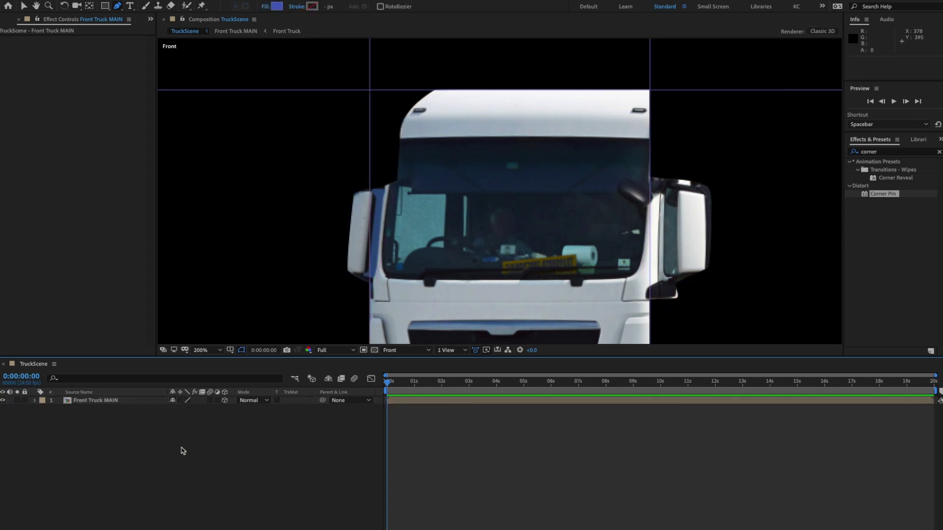
pyautogui.press(',')
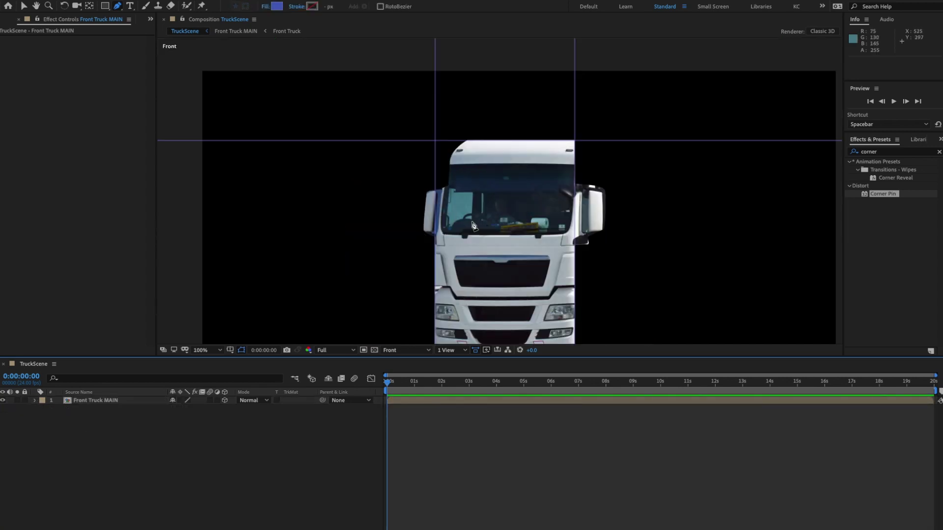
pyautogui.scroll(-3, 528, 279)
pyautogui.hscroll(2, 529, 279)
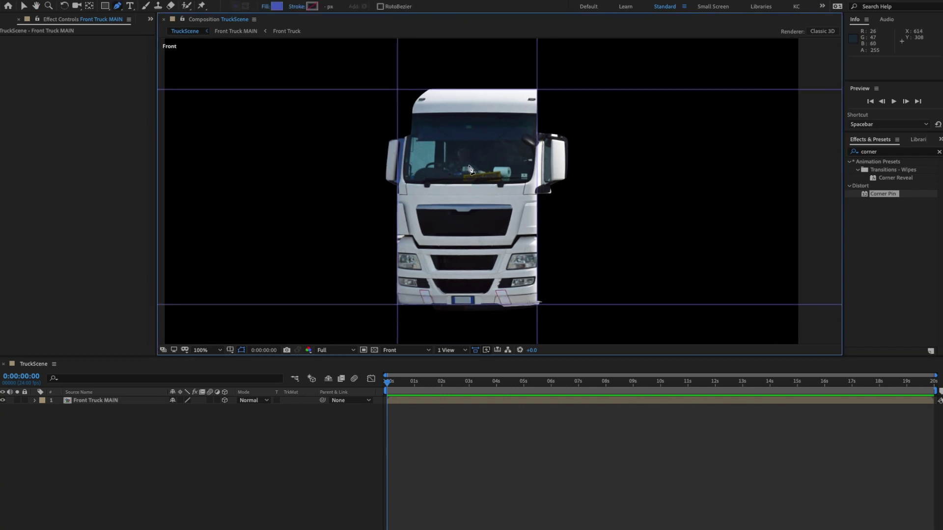
# - Select all eight masks on the Front Truck MAIN layer and set their Mask Feather to 5 pixels
pyautogui.click(479, 204)
pyautogui.press('m')
pyautogui.press('m')
pyautogui.click(79, 410)
pyautogui.keyDown('shift'); pyautogui.click(80, 449); pyautogui.keyUp('shift')
pyautogui.scroll(-1, 126, 465)
pyautogui.keyDown('shift'); pyautogui.click(80, 457); pyautogui.keyUp('shift')
pyautogui.keyDown('shift'); pyautogui.click(82, 497); pyautogui.keyUp('shift')
pyautogui.scroll(-3, 141, 506)
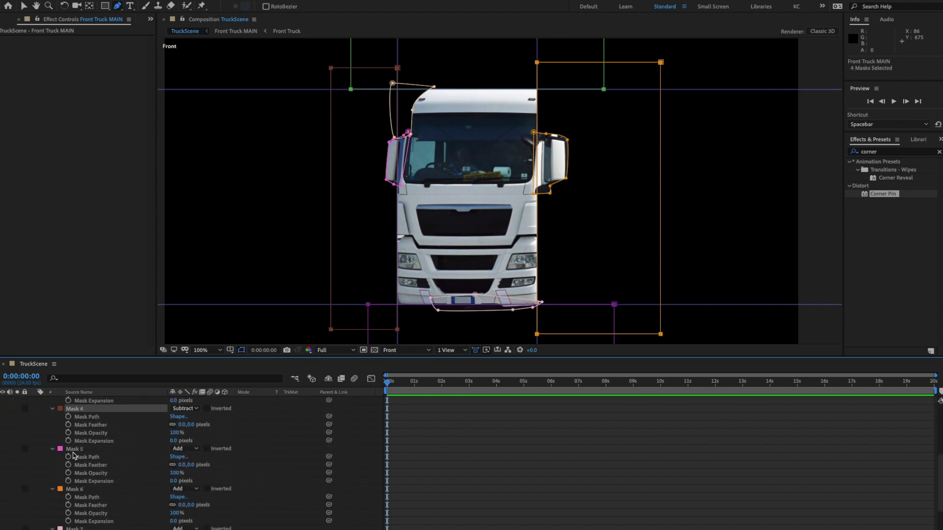
pyautogui.keyDown('shift'); pyautogui.click(74, 449); pyautogui.keyUp('shift')
pyautogui.keyDown('shift'); pyautogui.click(84, 490); pyautogui.keyUp('shift')
pyautogui.scroll(-2, 84, 490)
pyautogui.keyDown('shift'); pyautogui.click(76, 482); pyautogui.keyUp('shift')
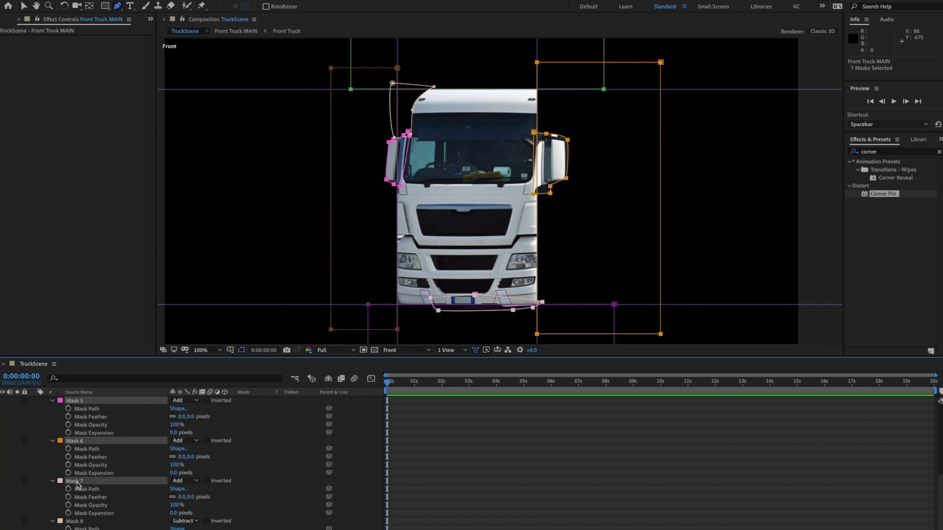
pyautogui.scroll(-1, 141, 493)
pyautogui.keyDown('shift'); pyautogui.click(79, 504); pyautogui.keyUp('shift')
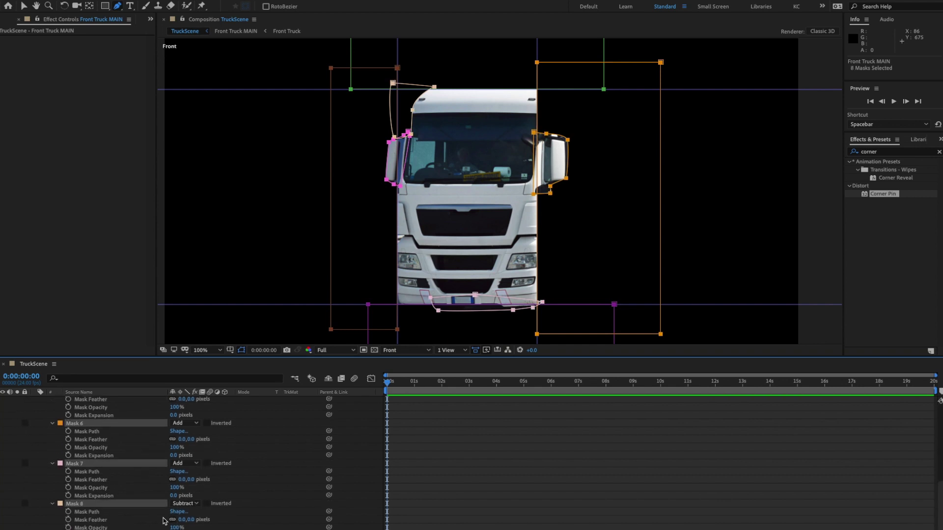
pyautogui.click(183, 520)
pyautogui.press('Return')
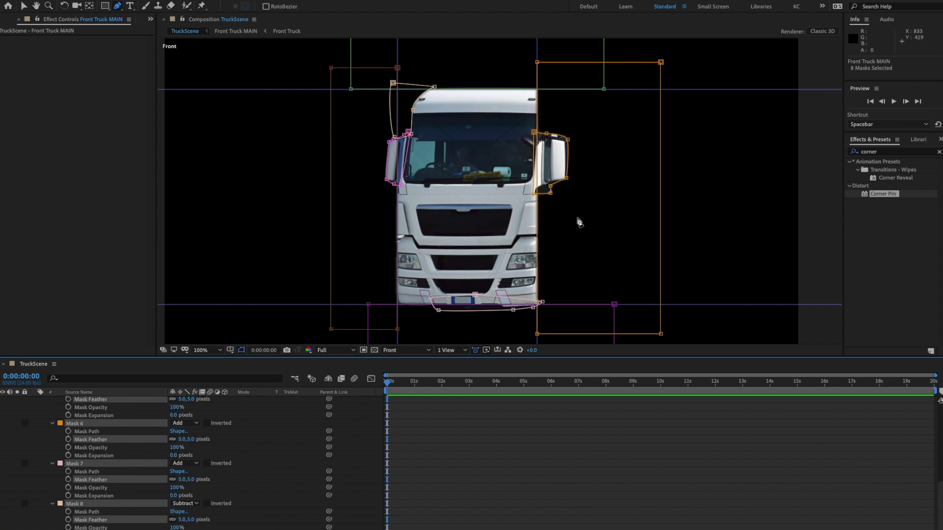
pyautogui.click(193, 520)
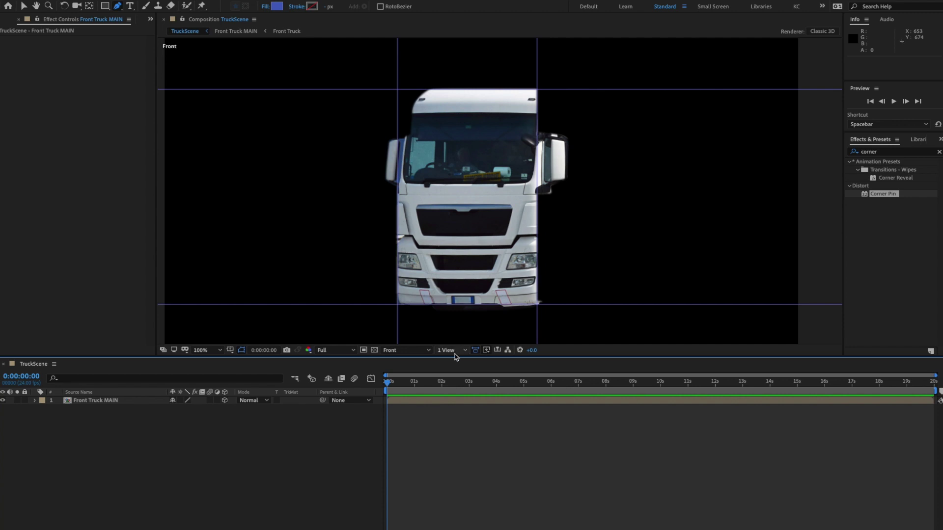
# - Switch to Custom View 1 and orbit around the feathered truck cab with the camera tool
pyautogui.click(413, 350)
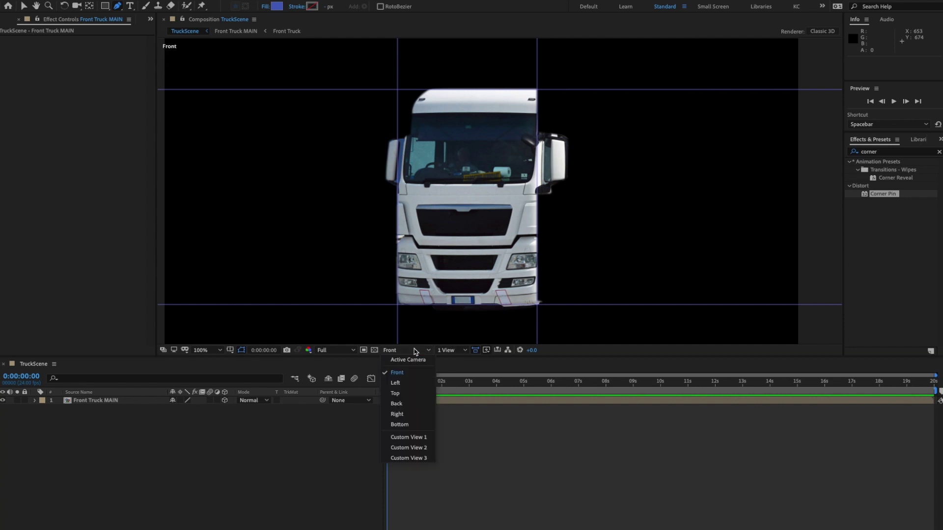
pyautogui.click(412, 437)
pyautogui.press('c')
pyautogui.moveTo(484, 200); pyautogui.dragTo(462, 184)
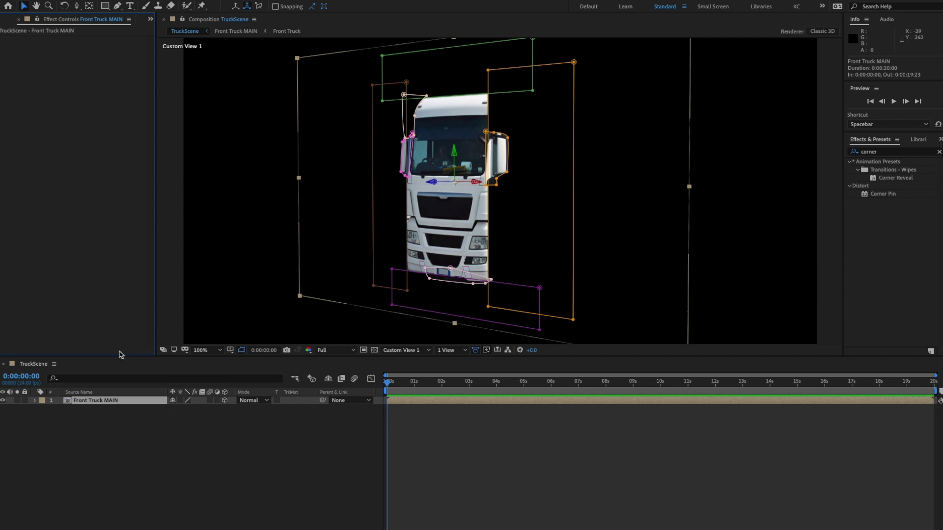
# - Reveal the Front Truck MAIN layer's source in the project
pyautogui.rightClick(109, 404)
pyautogui.moveTo(206, 474)
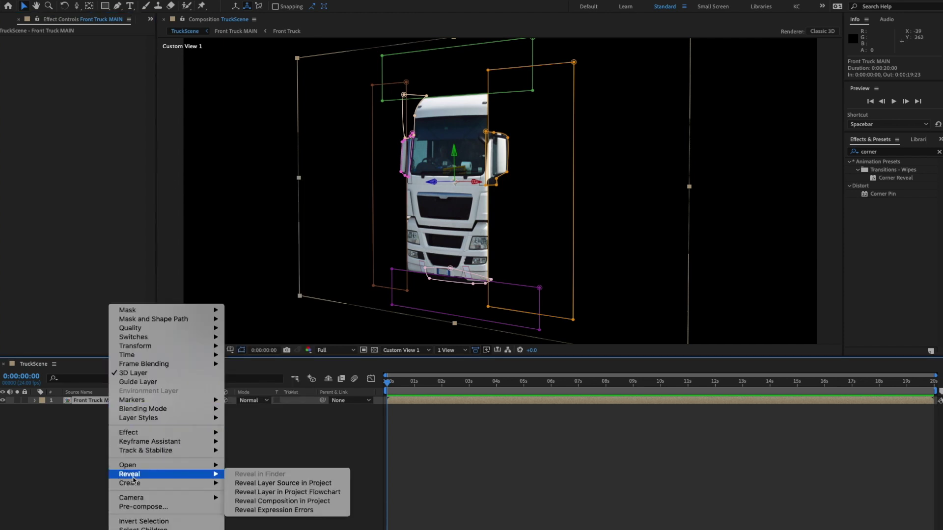
pyautogui.click(273, 483)
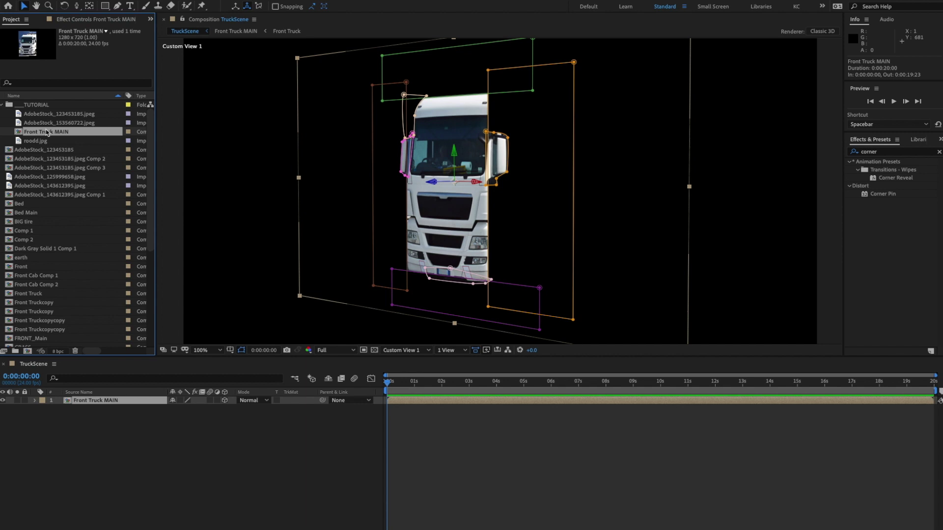
# - Examine the nested Front Truck MAIN and Front Truck compositions, and close both to return to TruckScene
pyautogui.doubleClick(86, 400)
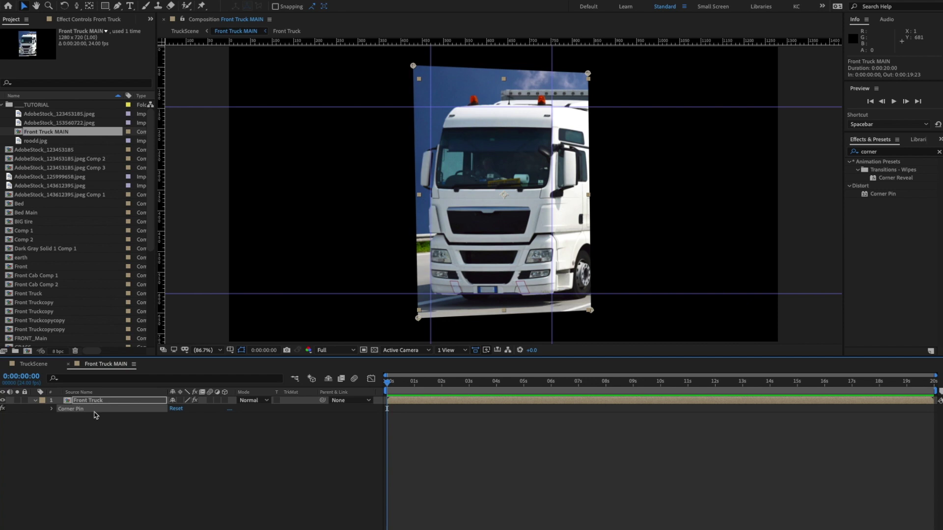
pyautogui.doubleClick(81, 401)
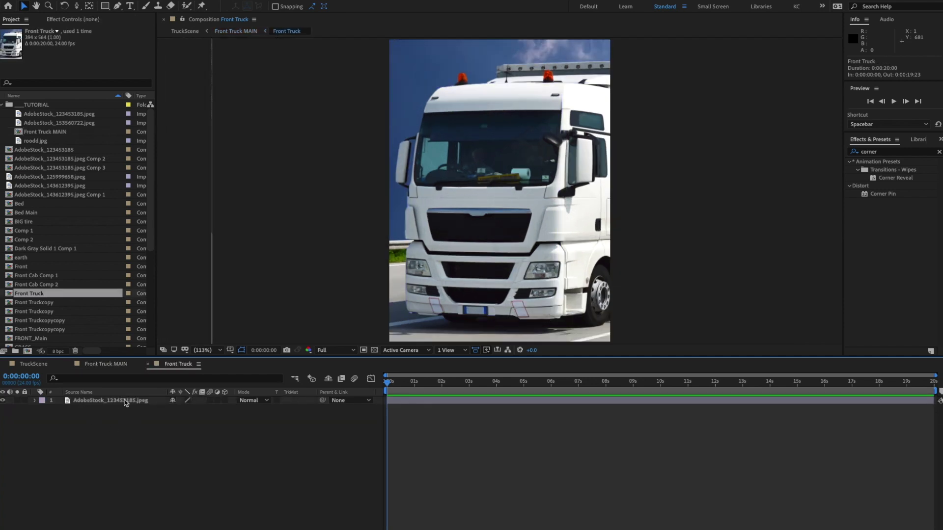
pyautogui.click(148, 364)
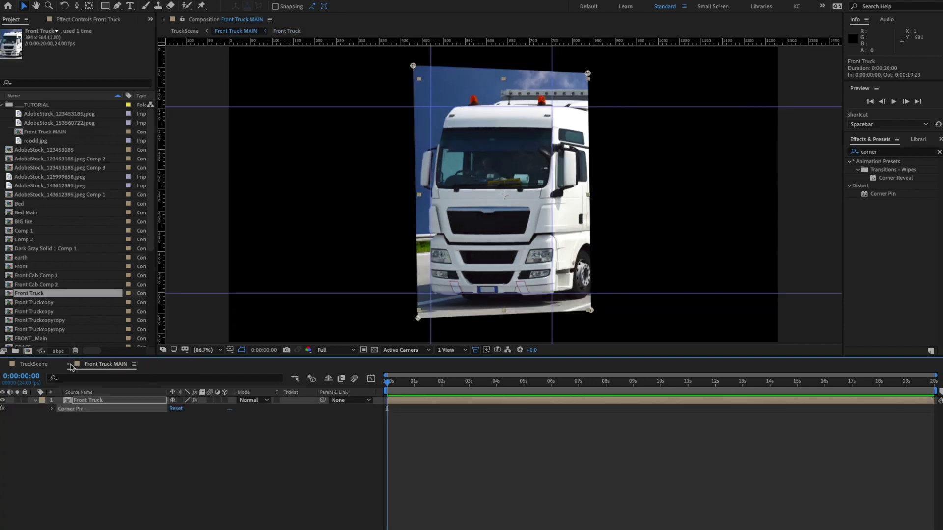
pyautogui.click(71, 364)
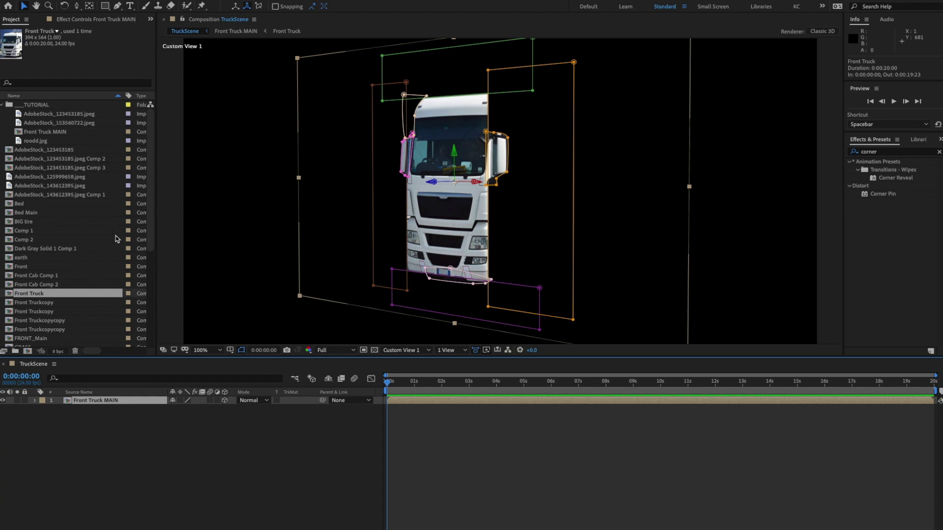
# - Duplicate the Front Truck MAIN composition with its nested comps using the True Comp Duplicator script, with suffix "copy" and Depth Limit 2
pyautogui.click(52, 134)
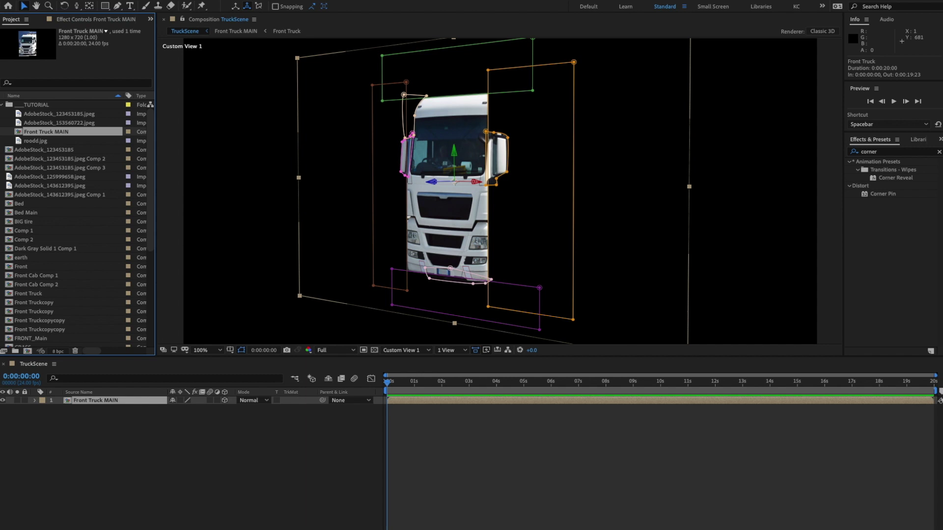
pyautogui.click(100, 0)
pyautogui.moveTo(137, 0)
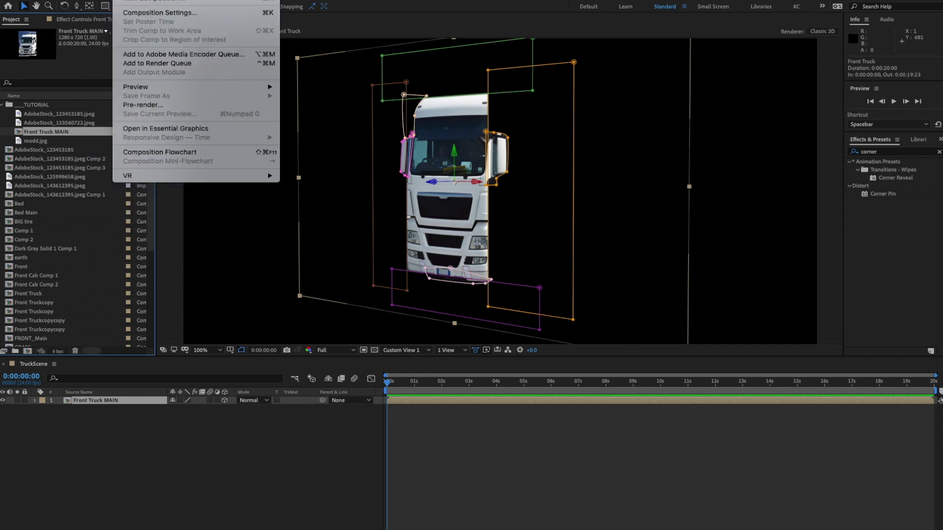
pyautogui.moveTo(81, 0)
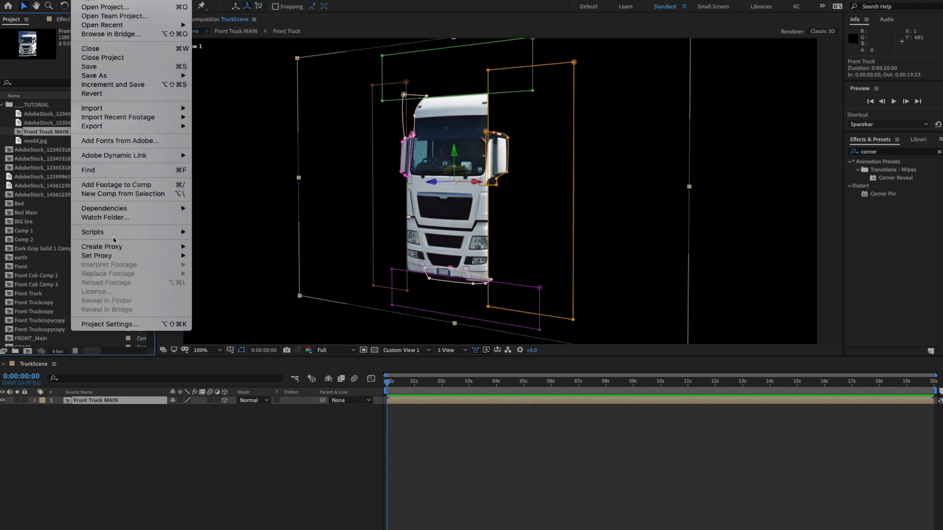
pyautogui.moveTo(113, 237)
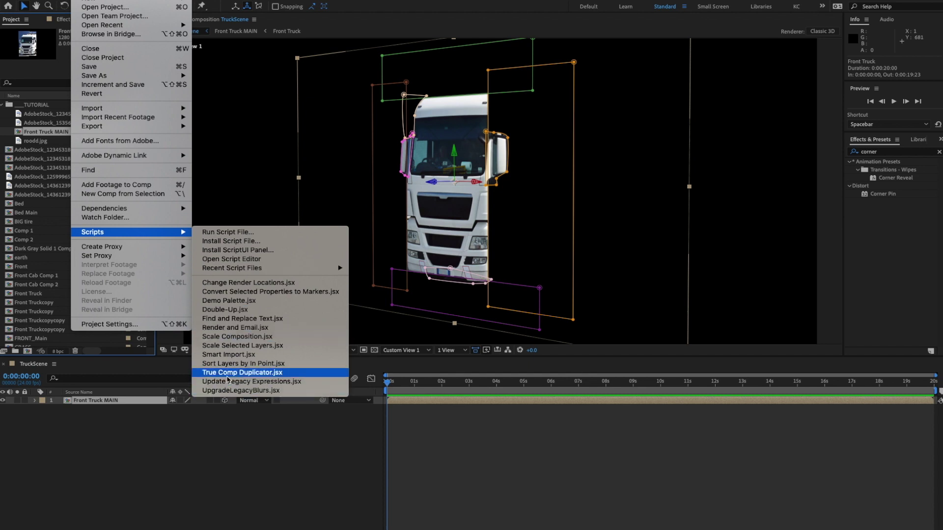
pyautogui.click(228, 373)
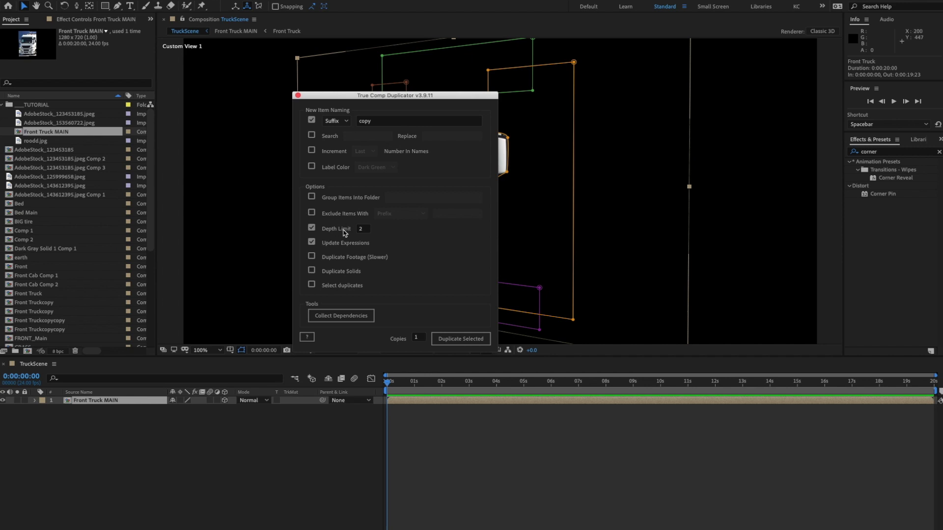
pyautogui.doubleClick(112, 403)
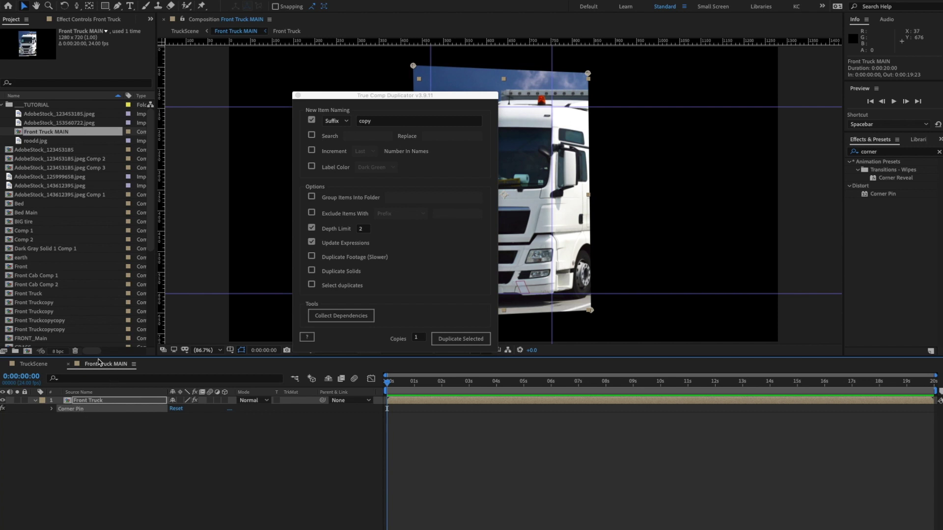
pyautogui.click(69, 364)
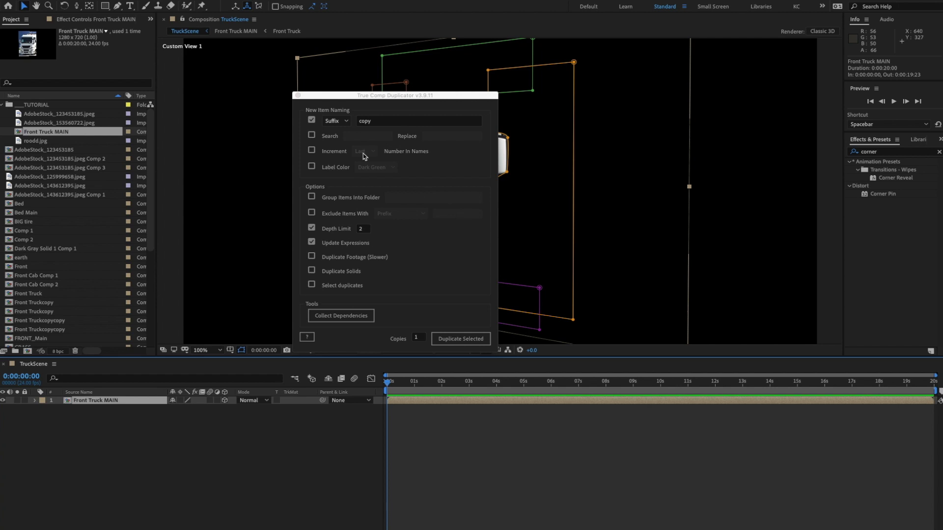
pyautogui.moveTo(353, 97); pyautogui.dragTo(343, 93)
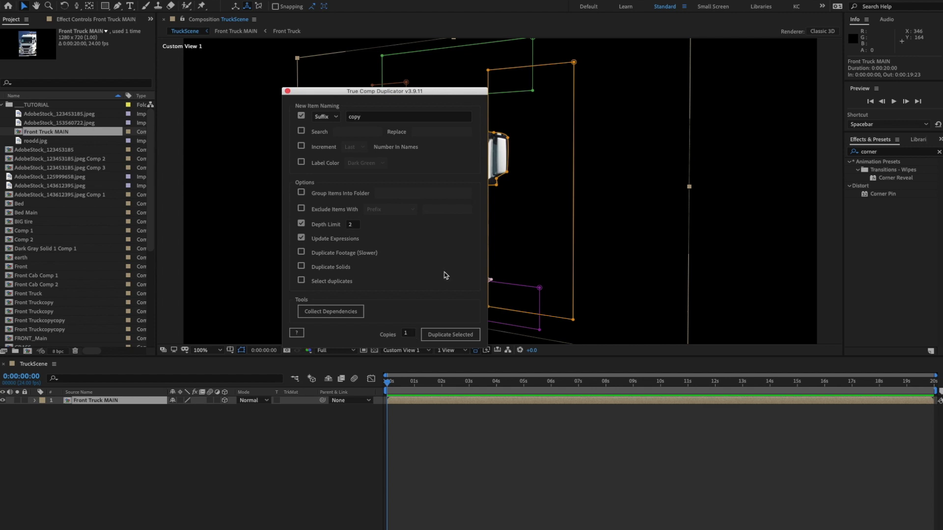
pyautogui.click(455, 338)
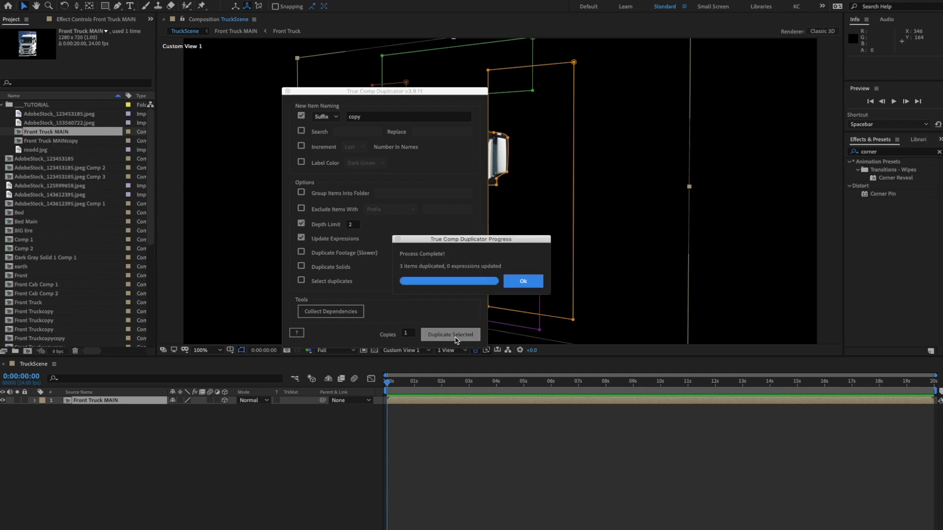
pyautogui.click(511, 283)
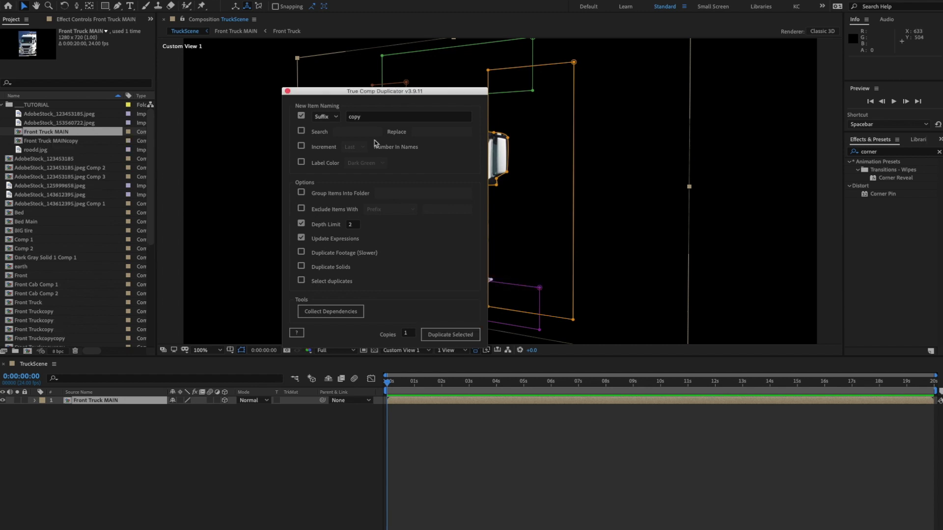
pyautogui.click(288, 92)
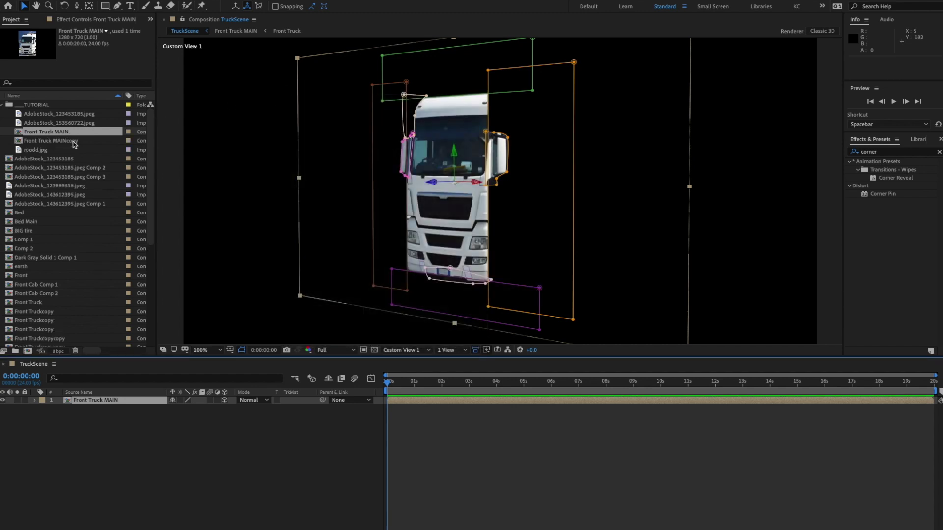
# - Rename the duplicated composition Front Truck MAINcopy as "Side truck with Tires"
pyautogui.click(70, 141)
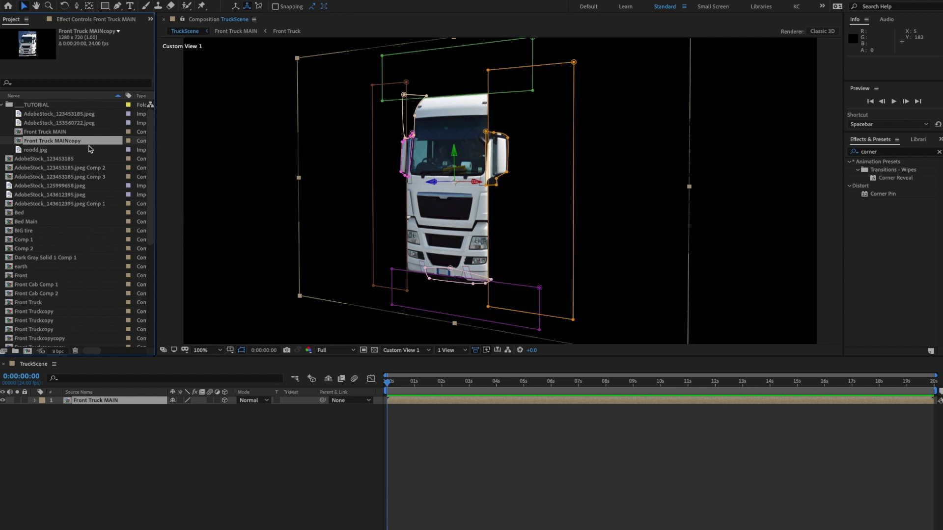
pyautogui.press('Return')
pyautogui.press('Right')
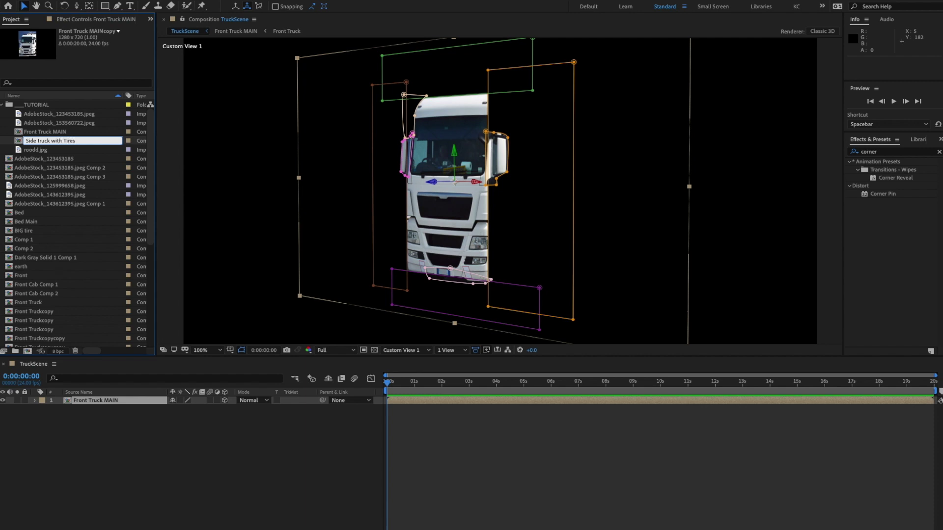
pyautogui.press('Return')
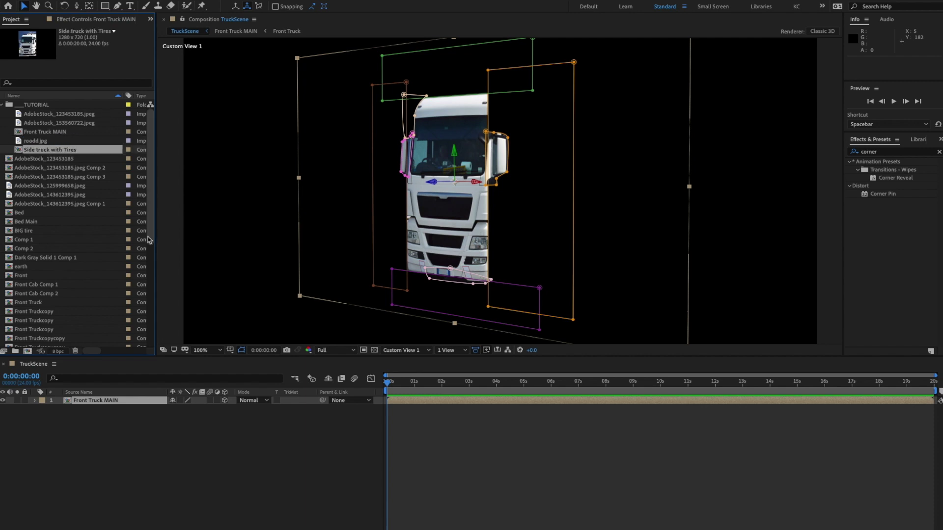
# - Duplicate the Front Truck MAIN layer in TruckScene and replace the upper copy's source with Side truck with Tires
pyautogui.click(183, 431)
pyautogui.click(86, 401)
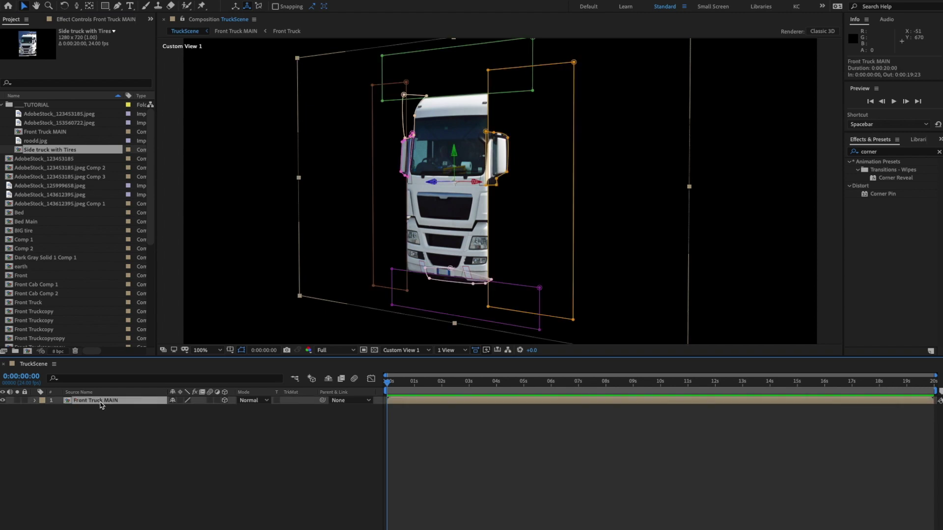
pyautogui.hotkey('ctrl', 'd')
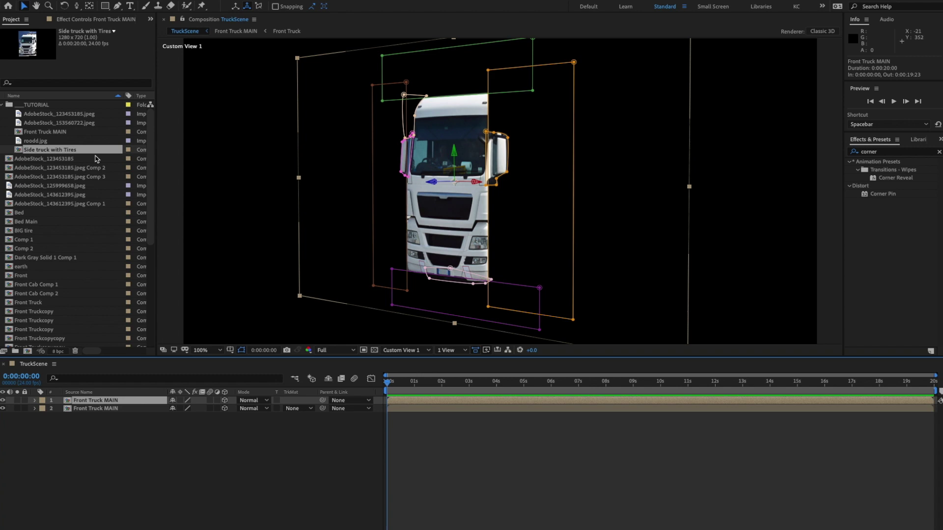
pyautogui.moveTo(81, 151); pyautogui.dragTo(108, 405)
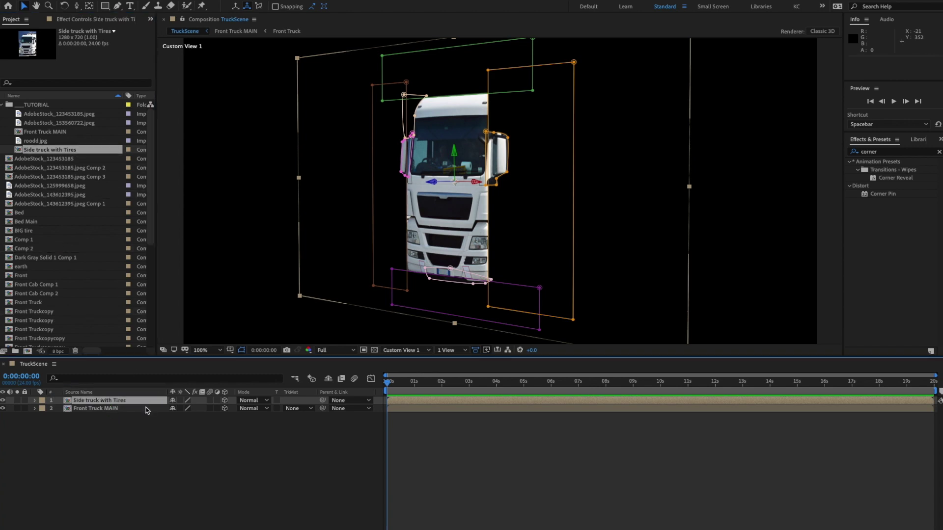
# - Move the Side truck with Tires layer about 252 pixels along its X axis, away from the original cab
pyautogui.click(109, 415)
pyautogui.click(104, 402)
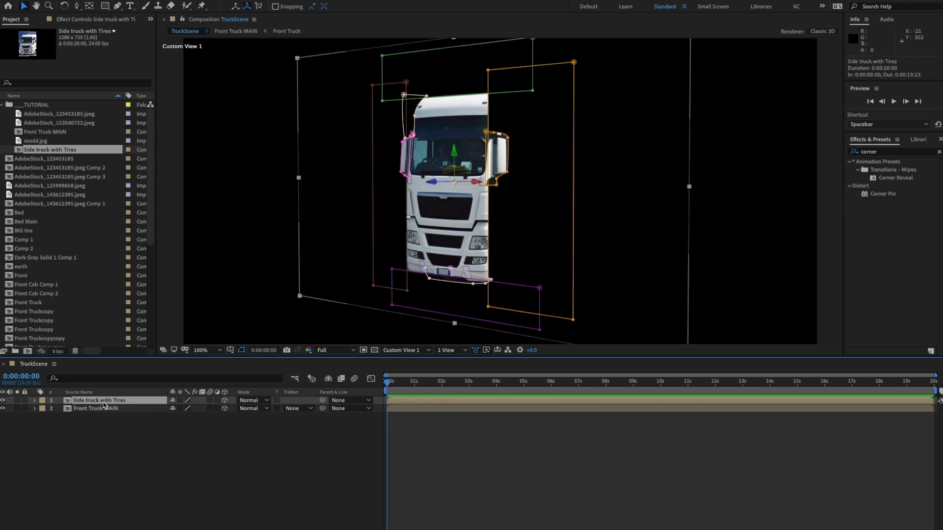
pyautogui.moveTo(474, 184); pyautogui.dragTo(599, 216)
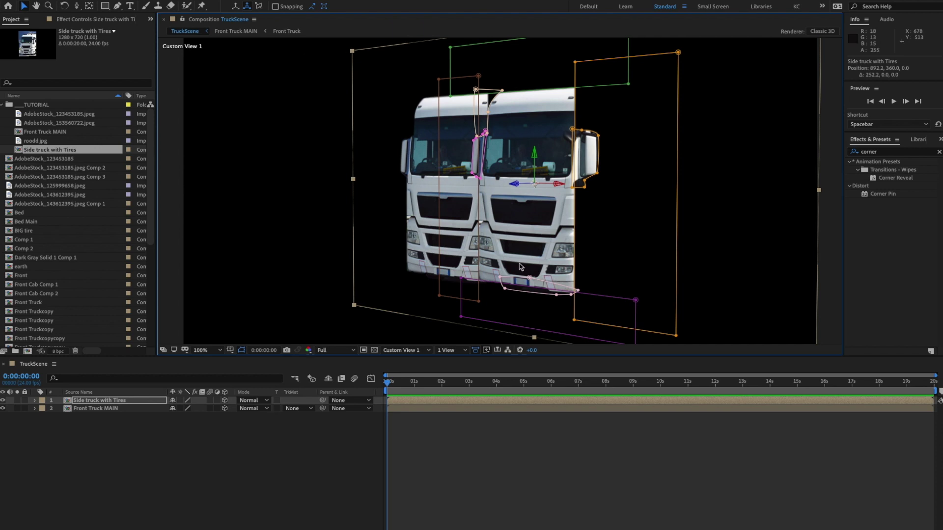
# - Set the Side truck with Tires layer's Y Rotation to -90° and delete all of its masks
pyautogui.press('r')
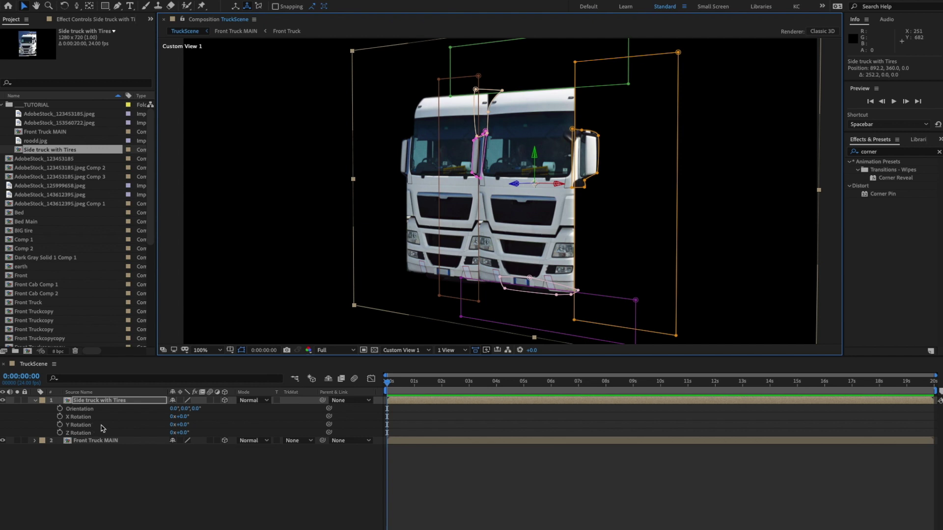
pyautogui.click(183, 425)
pyautogui.write('-90')
pyautogui.press('Return')
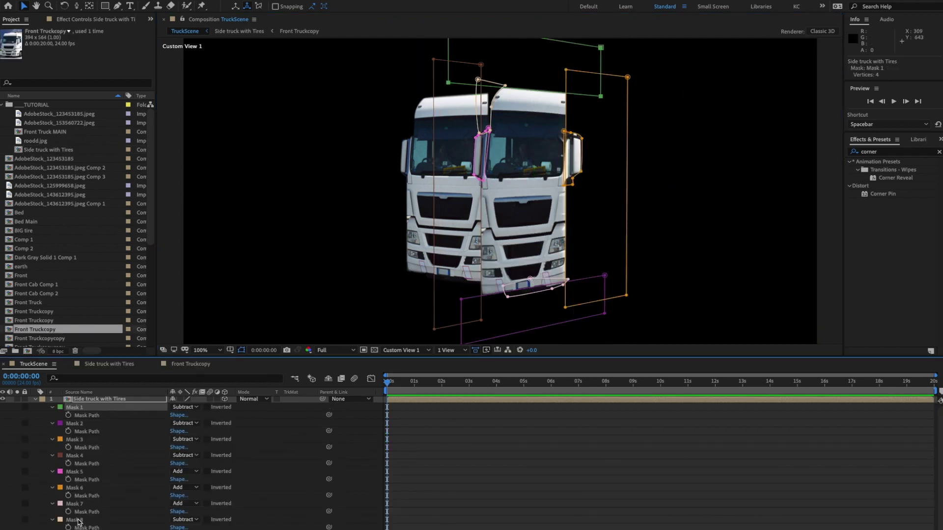
pyautogui.keyDown('shift'); pyautogui.click(74, 519); pyautogui.keyUp('shift')
pyautogui.press('Delete')
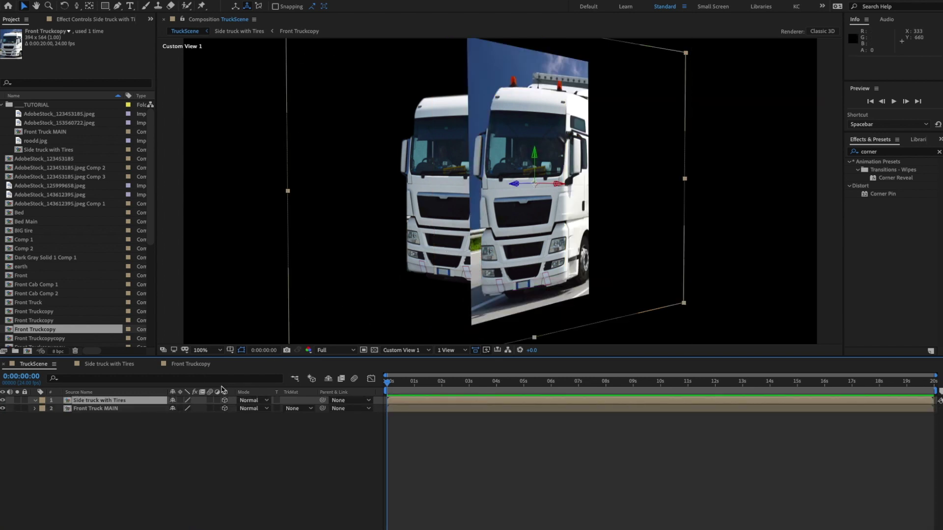
# - Widen the nested Front Truckcopy composition to 1237 px and shift its truck photo about 194 px left and 20 px up
pyautogui.doubleClick(115, 401)
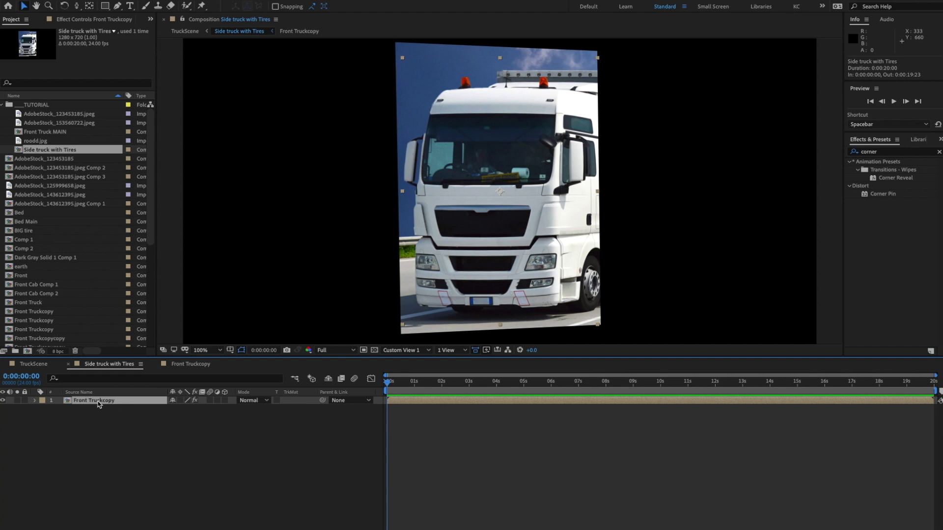
pyautogui.doubleClick(108, 400)
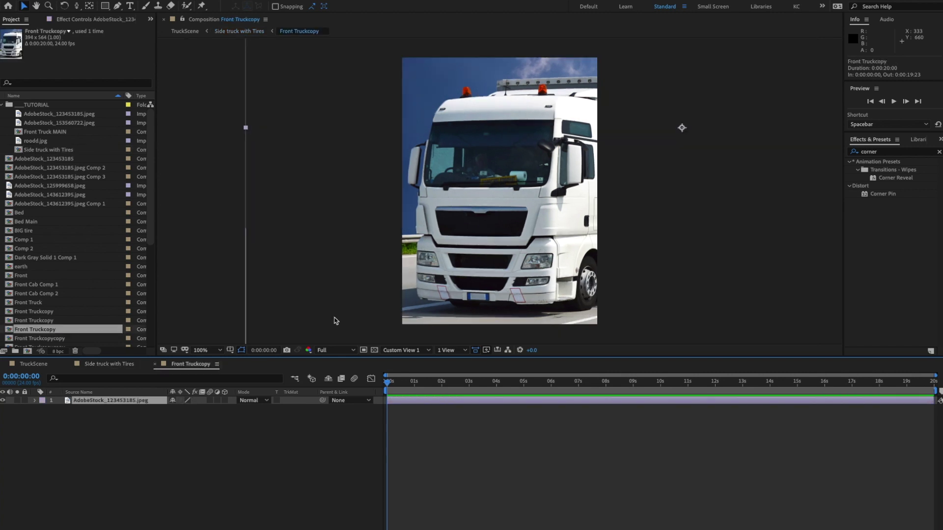
pyautogui.scroll(-2, 499, 191)
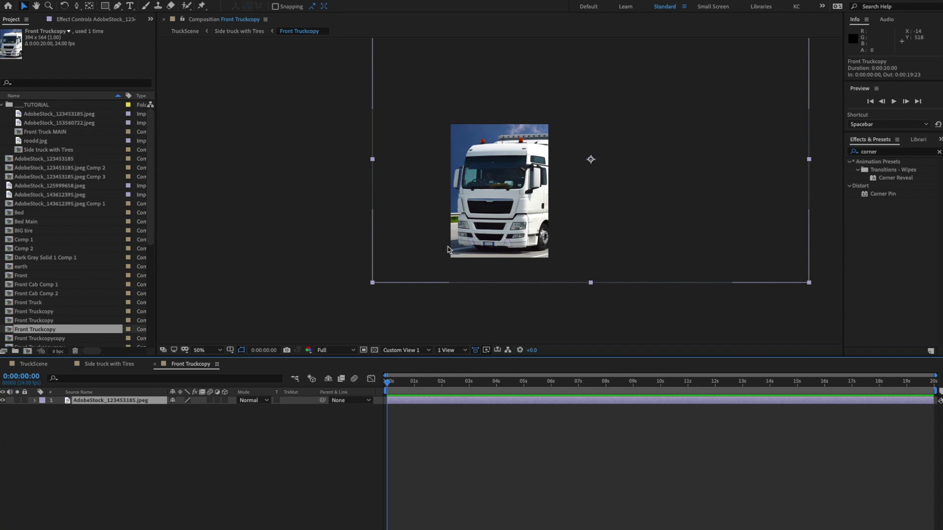
pyautogui.hotkey('ctrl', 'k')
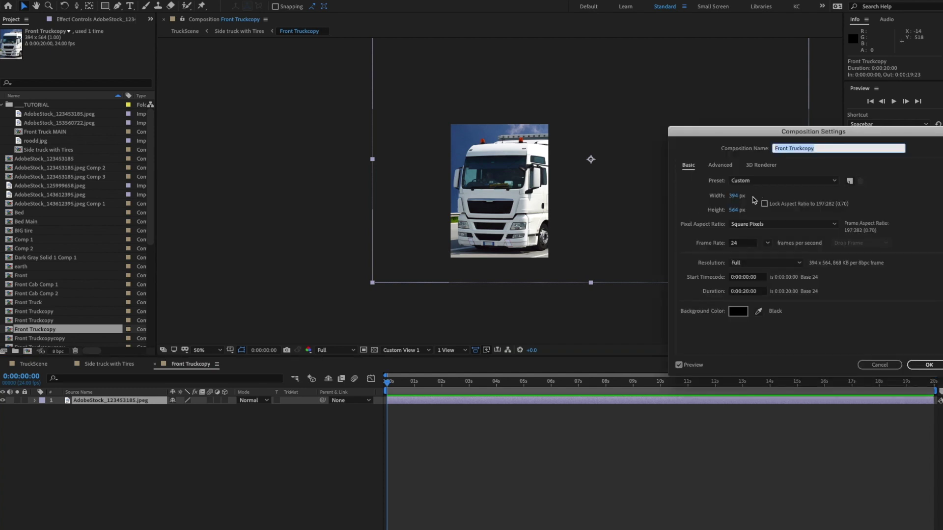
pyautogui.moveTo(735, 197); pyautogui.dragTo(781, 203)
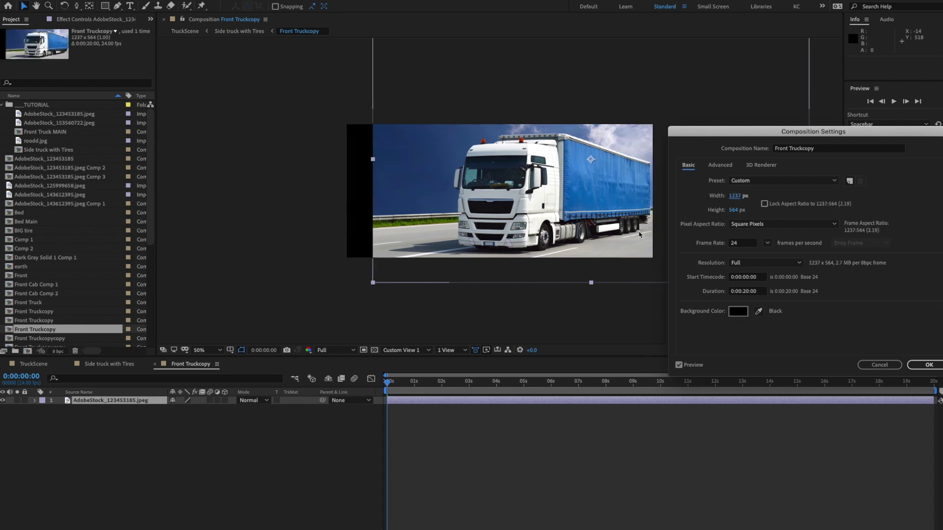
pyautogui.click(923, 364)
pyautogui.moveTo(574, 190); pyautogui.dragTo(529, 185)
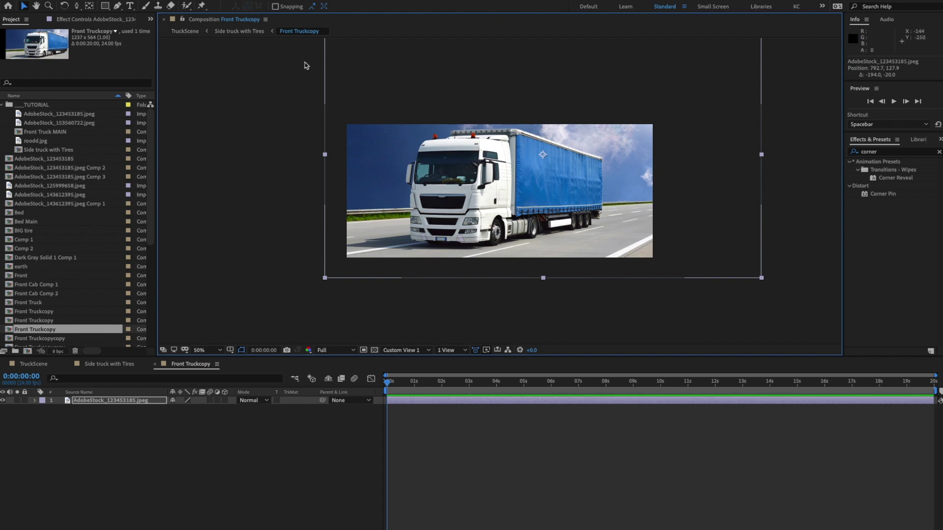
# - Crop the Front Truckcopy composition to a region of interest of about 556 x 512 px around the cab's side and the trailer
pyautogui.click(364, 350)
pyautogui.moveTo(468, 128)
pyautogui.mouseDown()
pyautogui.moveTo(569, 237)
pyautogui.moveTo(607, 250)
pyautogui.mouseUp()
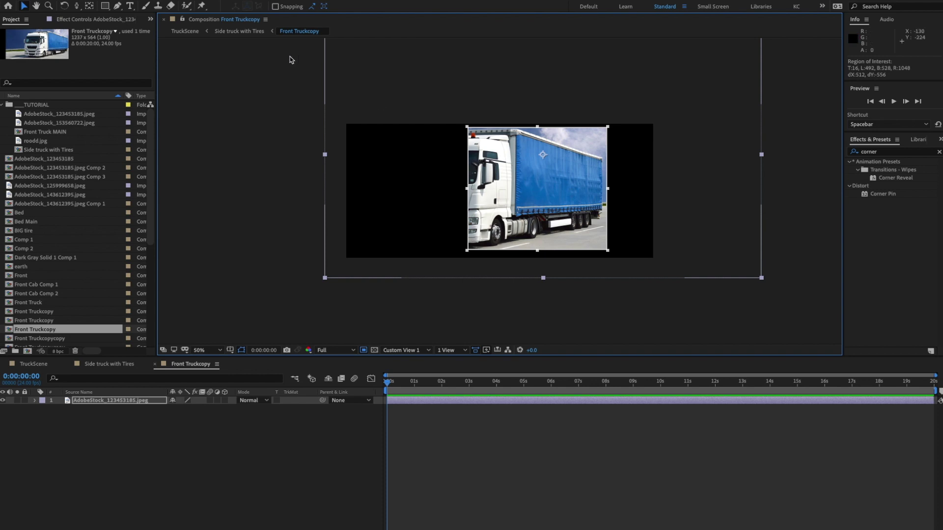
pyautogui.click(140, 0)
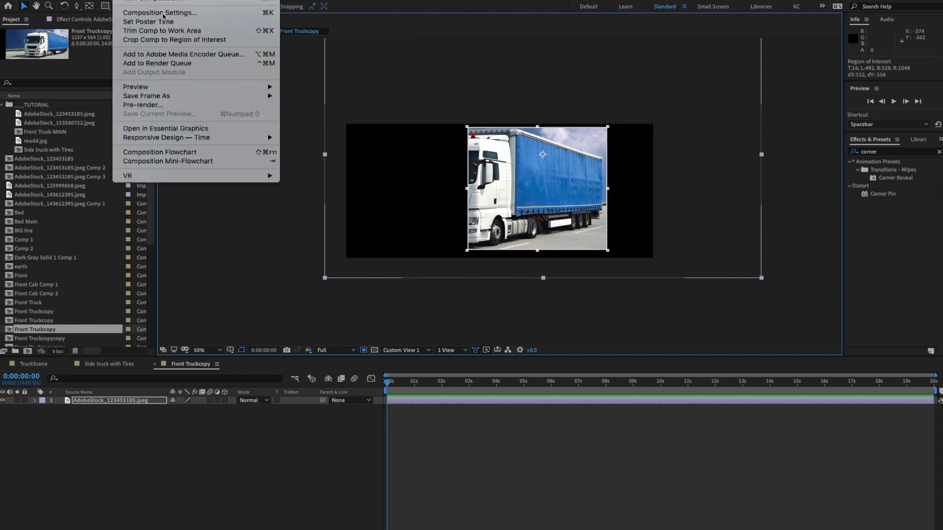
pyautogui.click(167, 41)
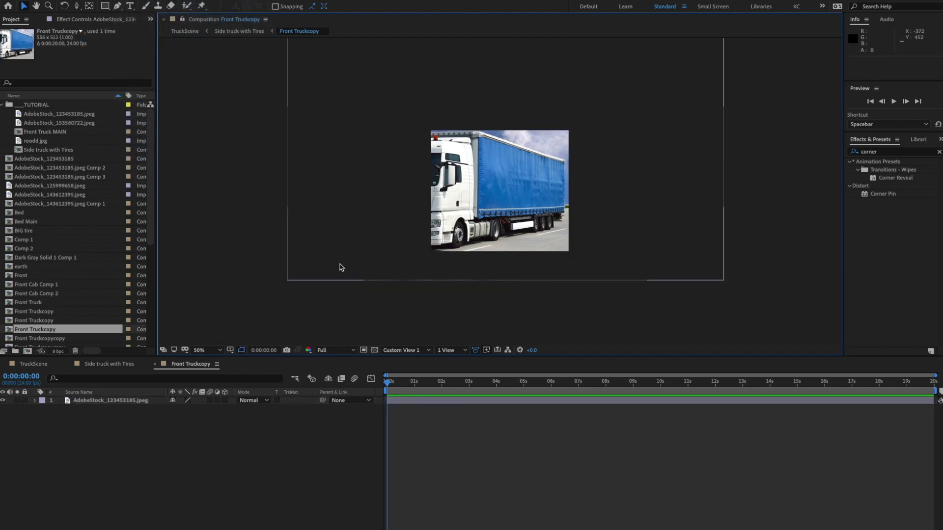
# - Show guides and rulers in the Side truck with Tires composition and spread the two vertical guides outward toward its left and right edges
pyautogui.click(109, 364)
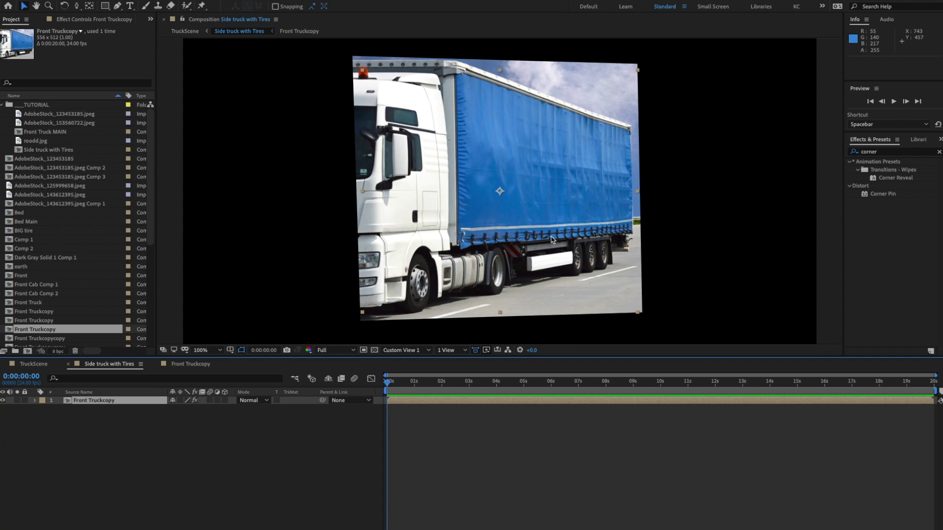
pyautogui.press(',')
pyautogui.press(',')
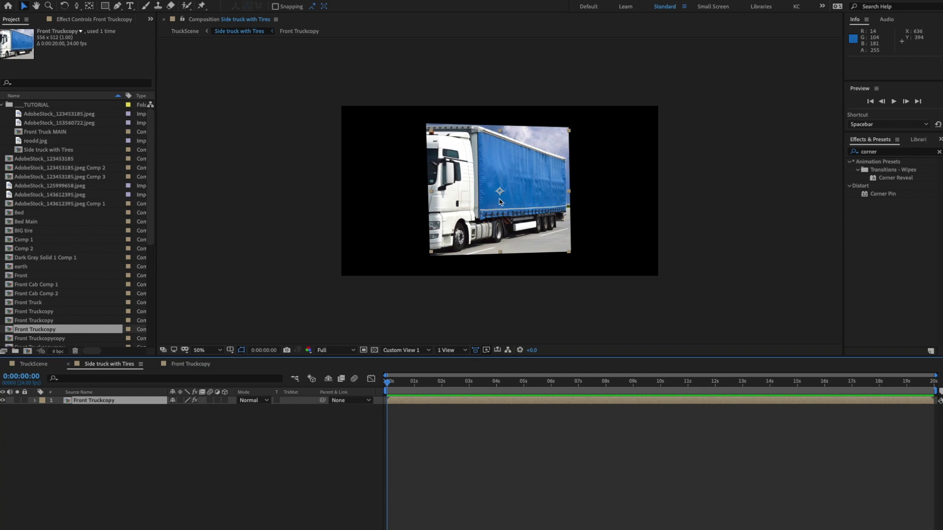
pyautogui.press('super+semicolon')
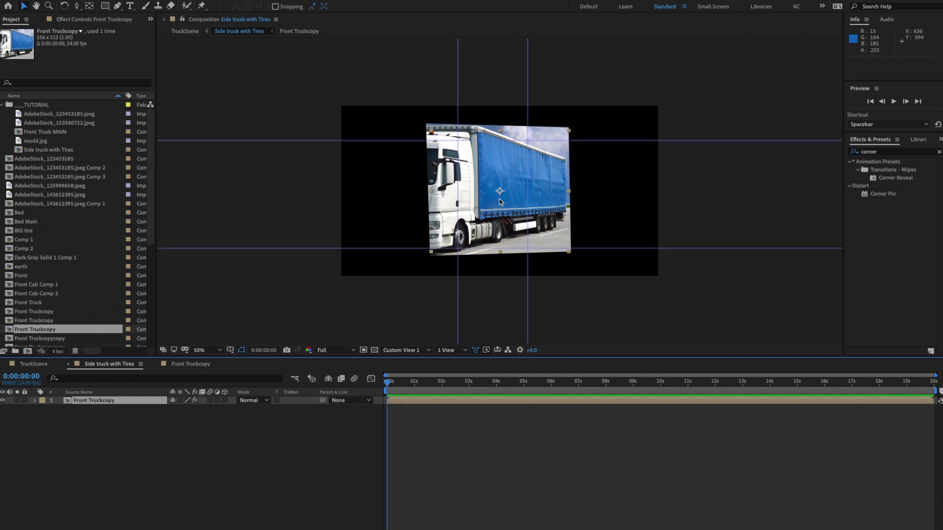
pyautogui.press('super+r')
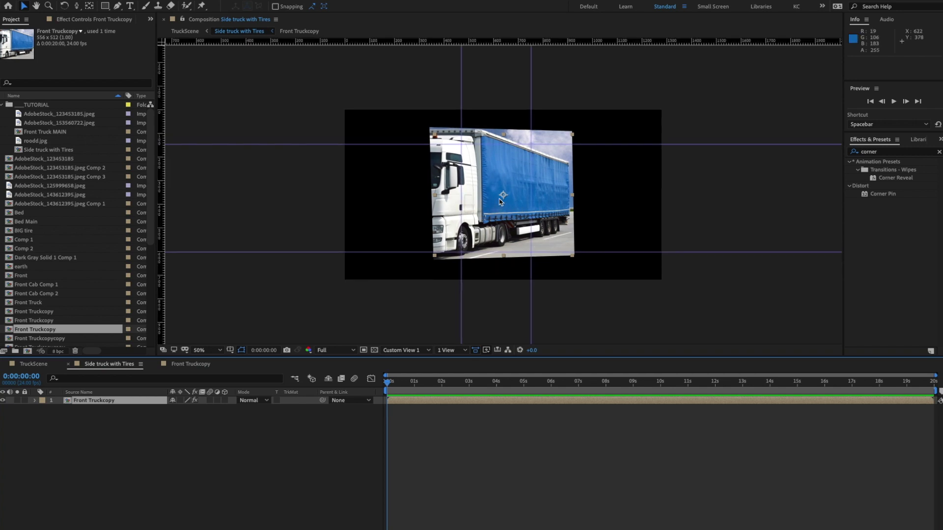
pyautogui.press('space')
pyautogui.press('space')
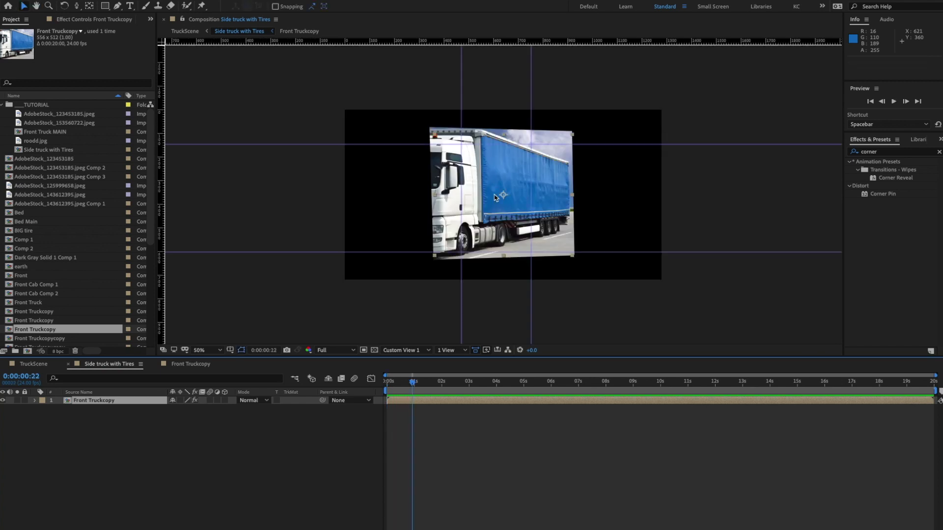
pyautogui.moveTo(461, 203); pyautogui.dragTo(460, 203)
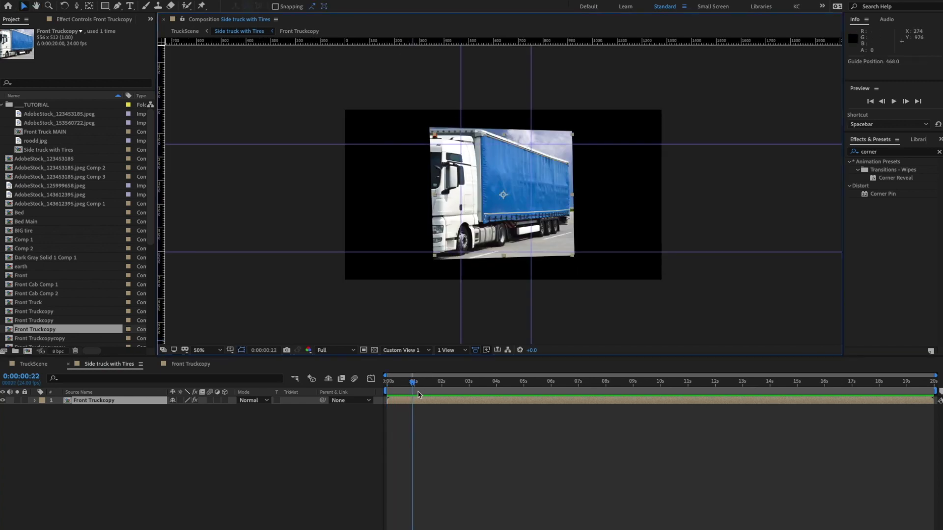
pyautogui.moveTo(413, 387); pyautogui.dragTo(386, 387)
pyautogui.moveTo(460, 180); pyautogui.dragTo(383, 180)
pyautogui.moveTo(531, 182); pyautogui.dragTo(639, 184)
# - Stretch the Front Truckcopy layer horizontally to about 219% scale, keeping its height at 100%
pyautogui.moveTo(573, 198); pyautogui.dragTo(642, 200)
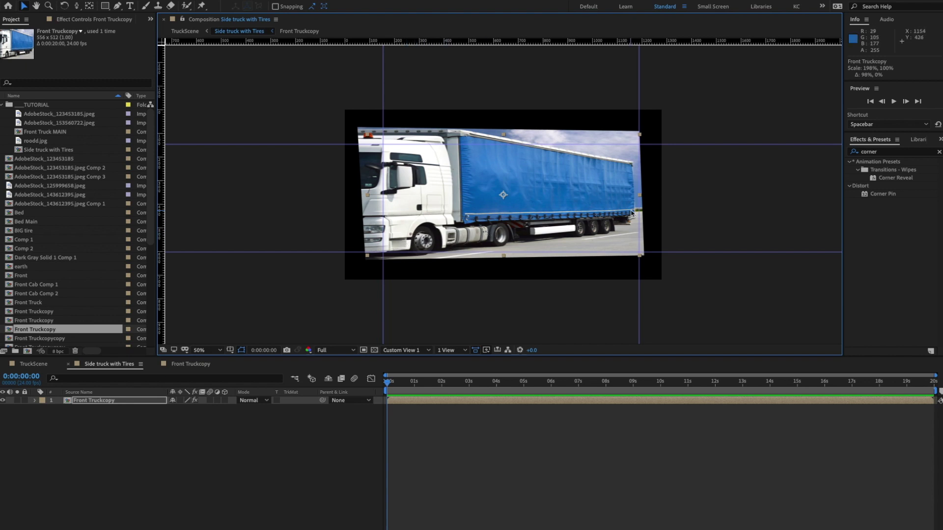
pyautogui.moveTo(640, 202); pyautogui.dragTo(642, 200)
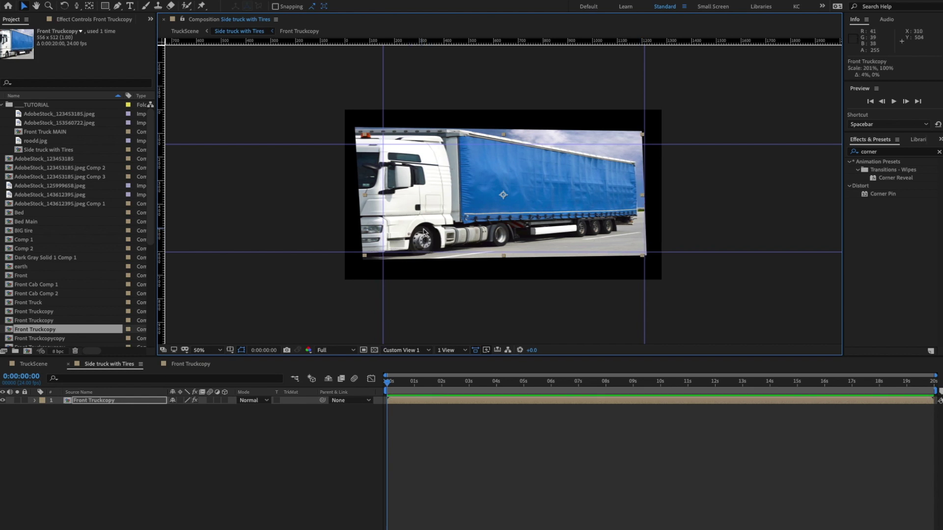
pyautogui.moveTo(364, 195); pyautogui.dragTo(354, 198)
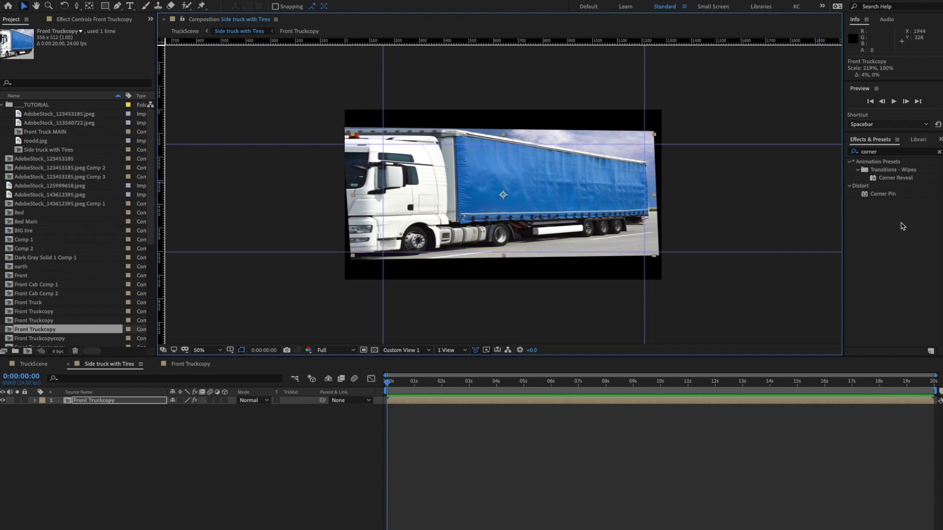
# - Add a second Corner Pin effect to the Front Truckcopy layer and check the side truck in TruckScene
pyautogui.moveTo(864, 198); pyautogui.dragTo(91, 404)
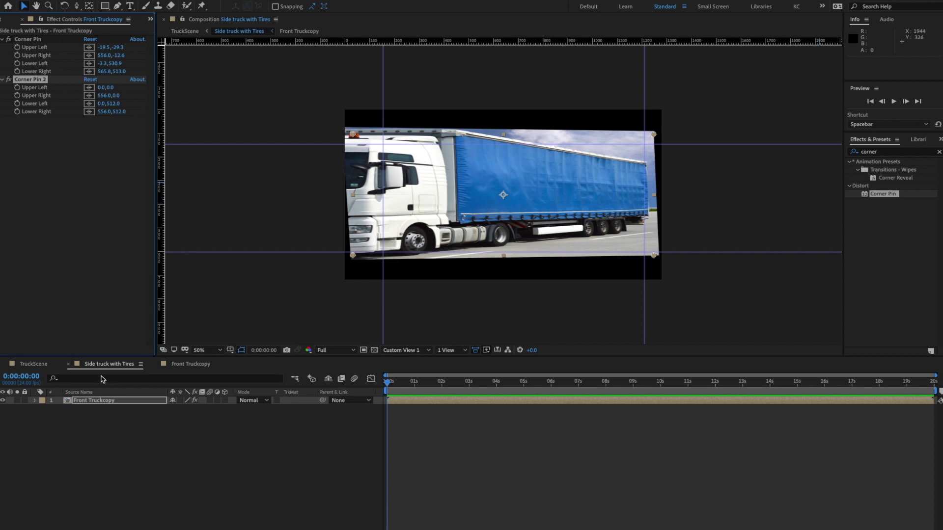
pyautogui.click(43, 368)
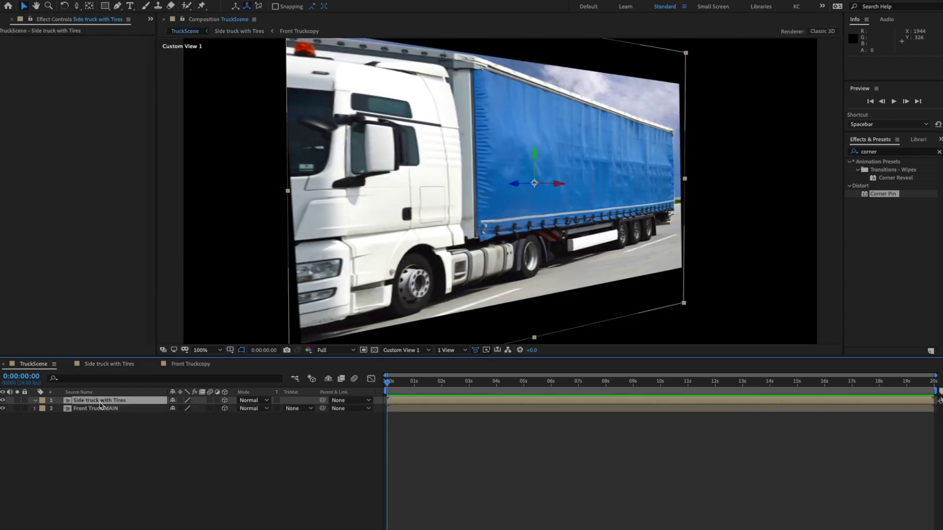
pyautogui.click(93, 365)
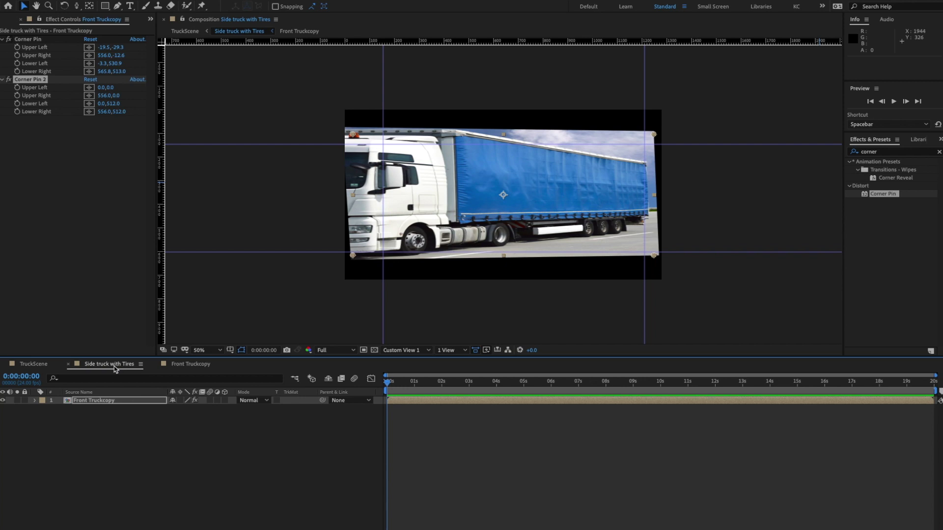
# - Straighten the trailer against a raised horizontal guide, moving Corner Pin 2's lower-right corner to about 571, 664 and upper-right corner to about 585, -310
pyautogui.moveTo(657, 256); pyautogui.dragTo(664, 294)
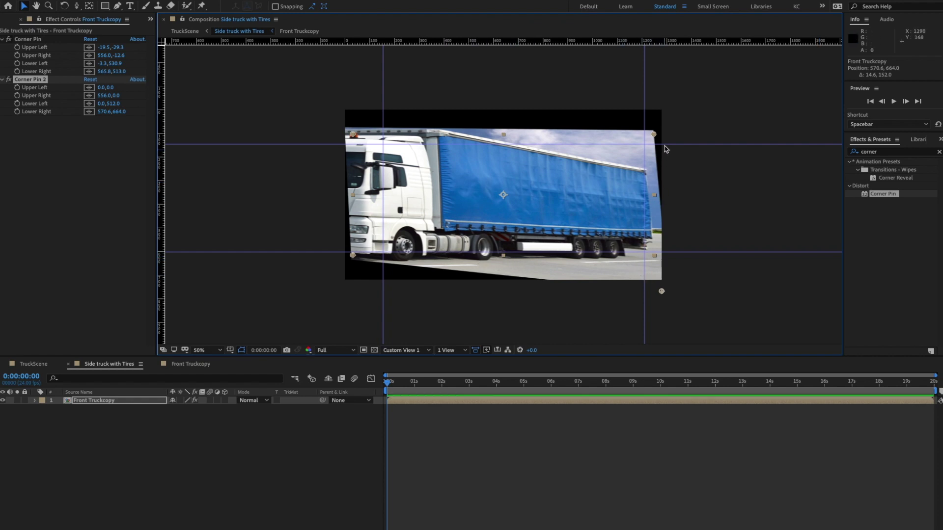
pyautogui.moveTo(656, 136); pyautogui.dragTo(672, 72)
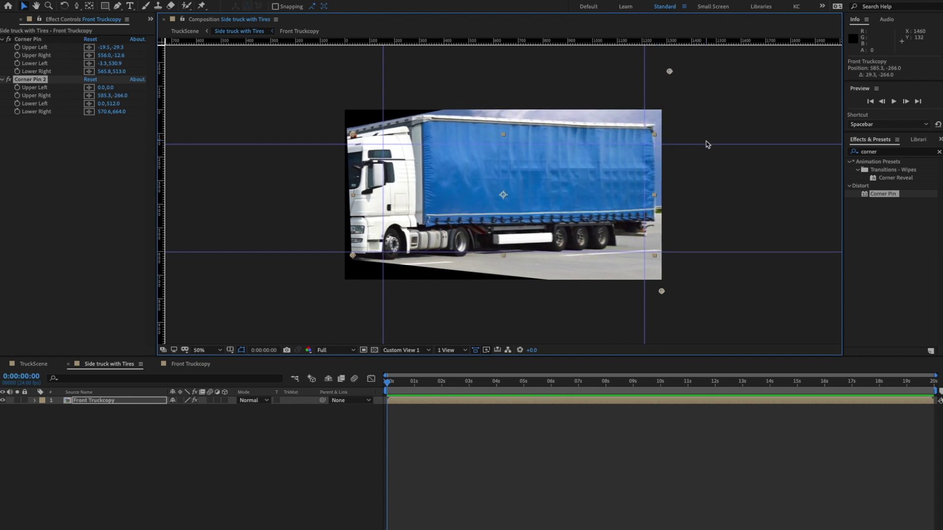
pyautogui.moveTo(701, 144); pyautogui.dragTo(701, 122)
pyautogui.moveTo(669, 71); pyautogui.dragTo(671, 62)
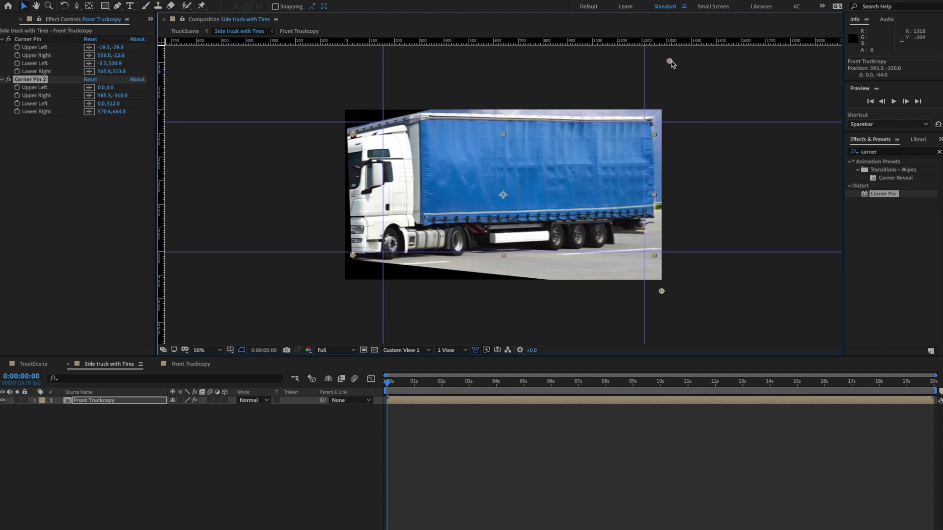
pyautogui.click(667, 296)
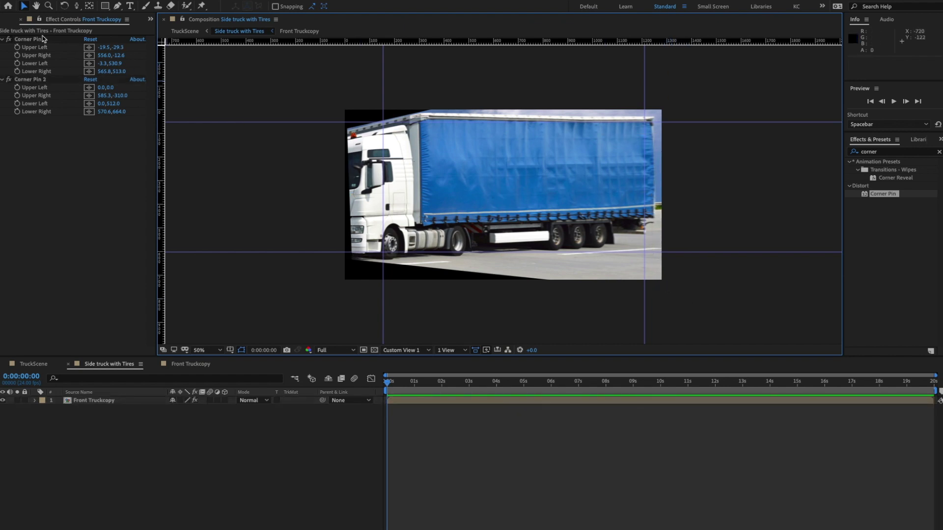
# - Delete the original Corner Pin effect from the Front Truckcopy layer, keeping Corner Pin 2
pyautogui.click(28, 81)
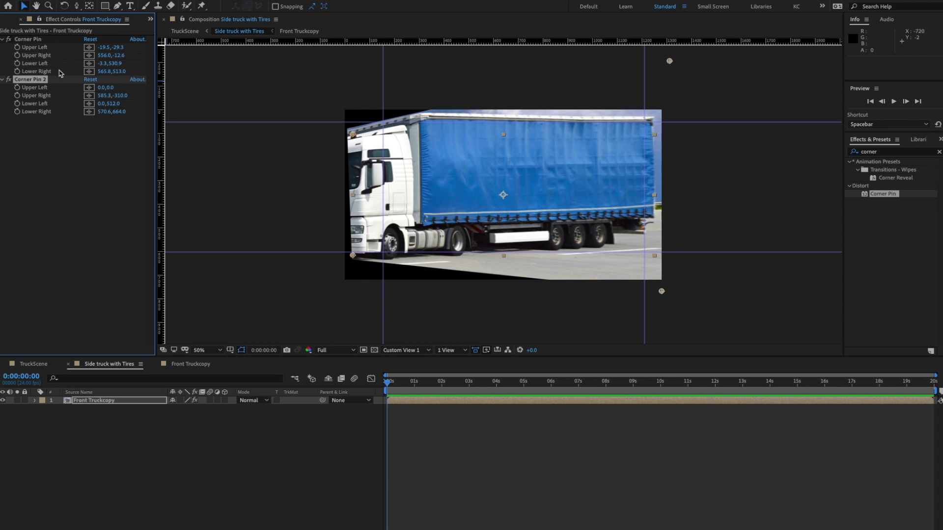
pyautogui.click(24, 42)
pyautogui.press('Delete')
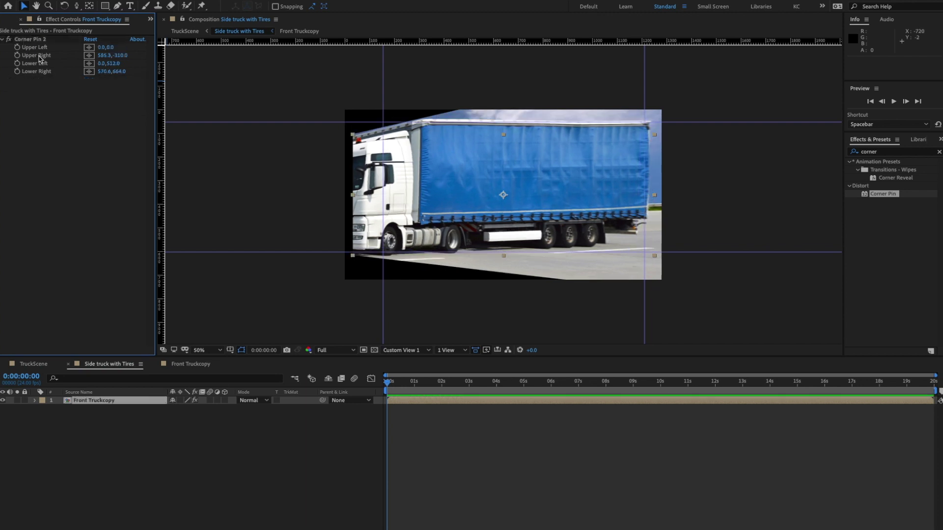
# - Refine Corner Pin 2 by moving its lower-right corner to about 601, 716 and its upper-right corner to about 585, -320
pyautogui.click(31, 40)
pyautogui.moveTo(662, 291); pyautogui.dragTo(677, 302)
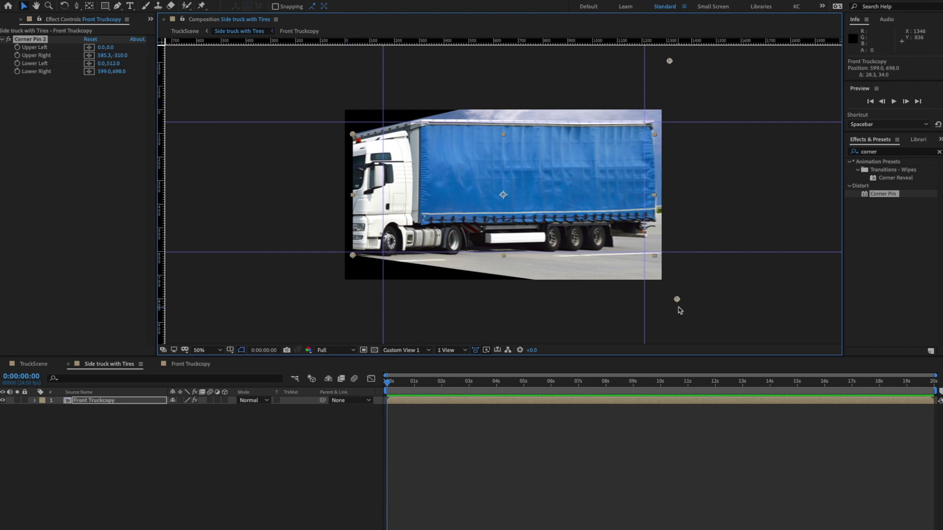
pyautogui.moveTo(680, 304); pyautogui.dragTo(680, 307)
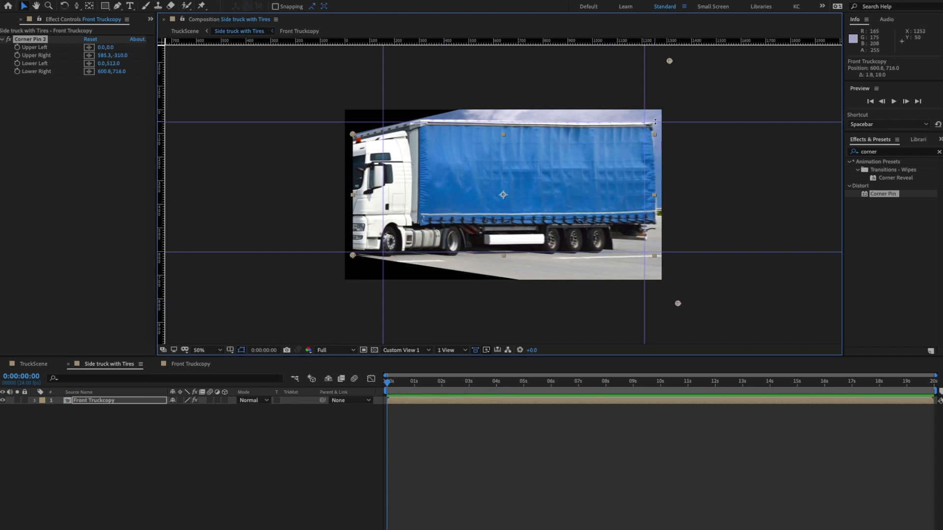
pyautogui.moveTo(670, 63); pyautogui.dragTo(671, 60)
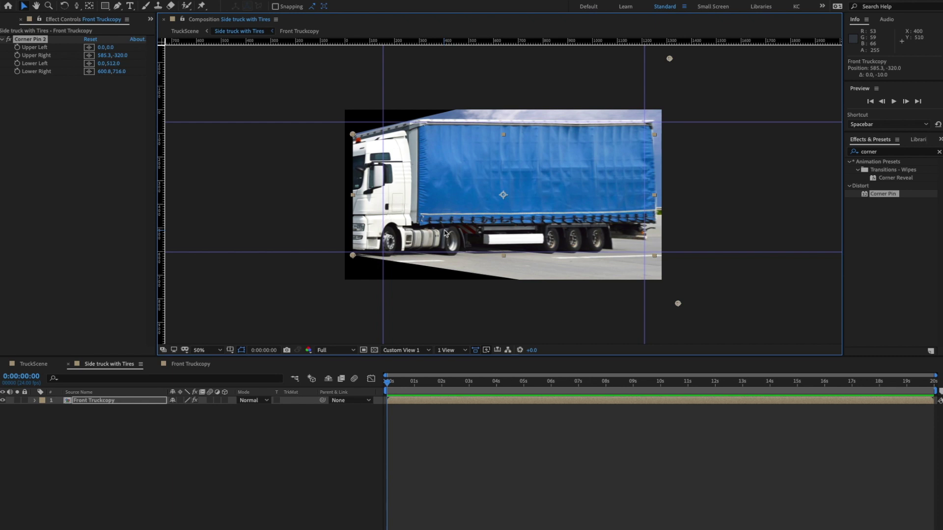
# - Widen the Side truck with Tires composition to 1795 px and stretch the Front Truckcopy layer horizontally to about 312%
pyautogui.hotkey('ctrl', 'k')
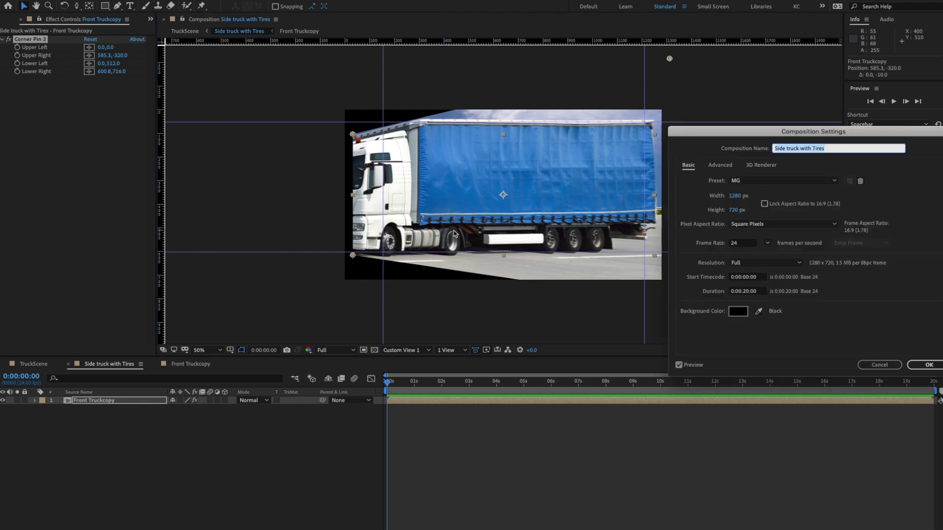
pyautogui.moveTo(741, 197); pyautogui.dragTo(781, 224)
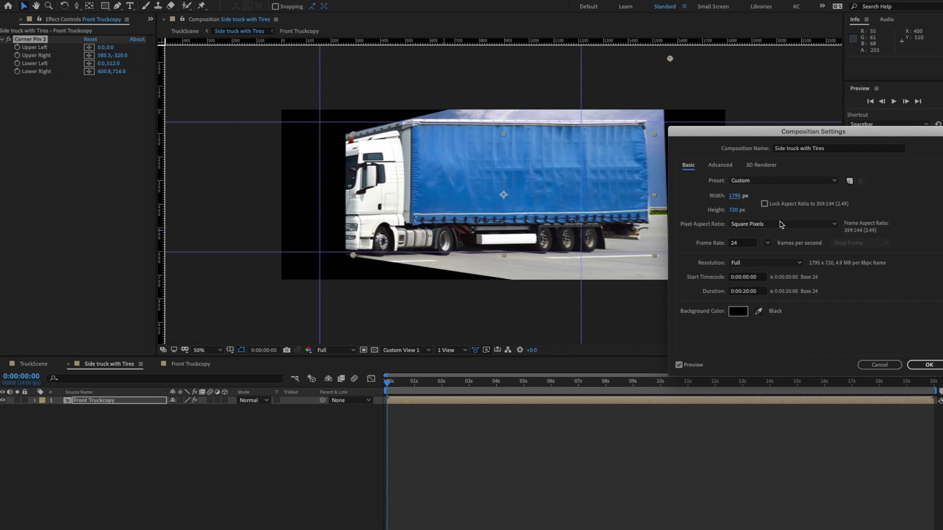
pyautogui.press('Return')
pyautogui.moveTo(353, 198); pyautogui.dragTo(289, 200)
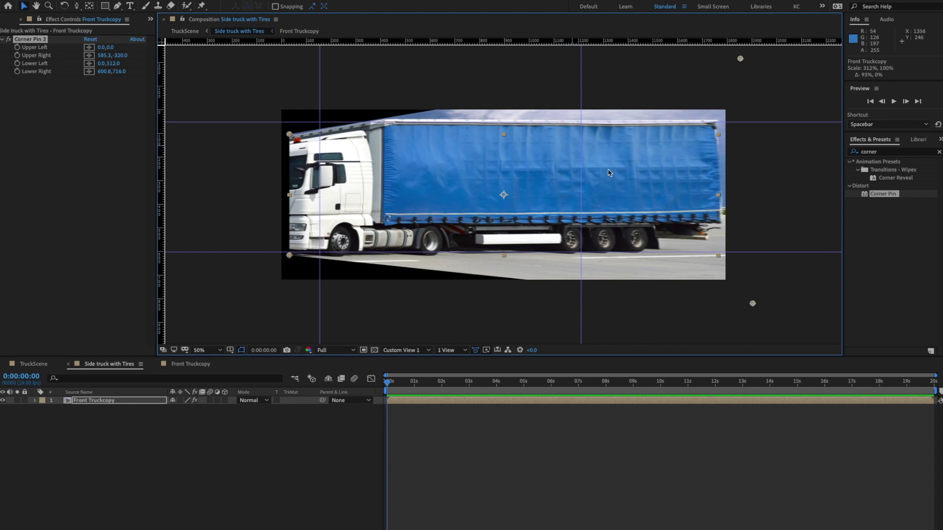
# - Place the second vertical guide at 1770 near the trailer's rear edge and move Corner Pin 2's upper-right corner to about 601, -320
pyautogui.moveTo(583, 113); pyautogui.dragTo(722, 147)
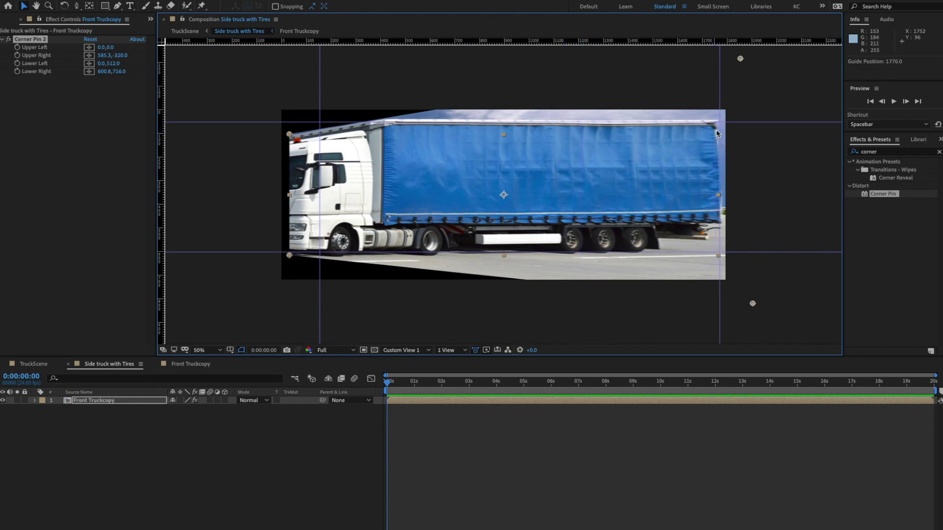
pyautogui.moveTo(740, 60); pyautogui.dragTo(754, 60)
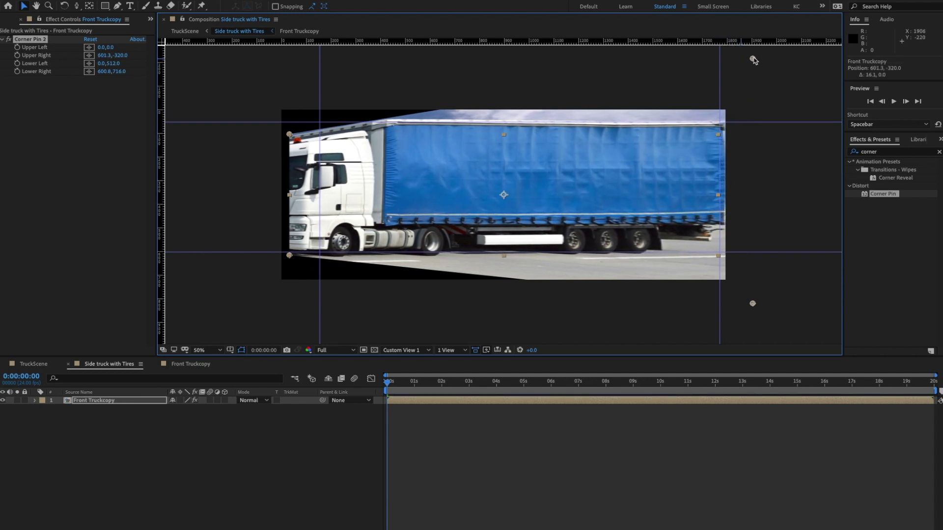
# - Set the Side truck with Tires composition width to 1973 px
pyautogui.hotkey('ctrl', 'k')
pyautogui.moveTo(736, 197); pyautogui.dragTo(760, 196)
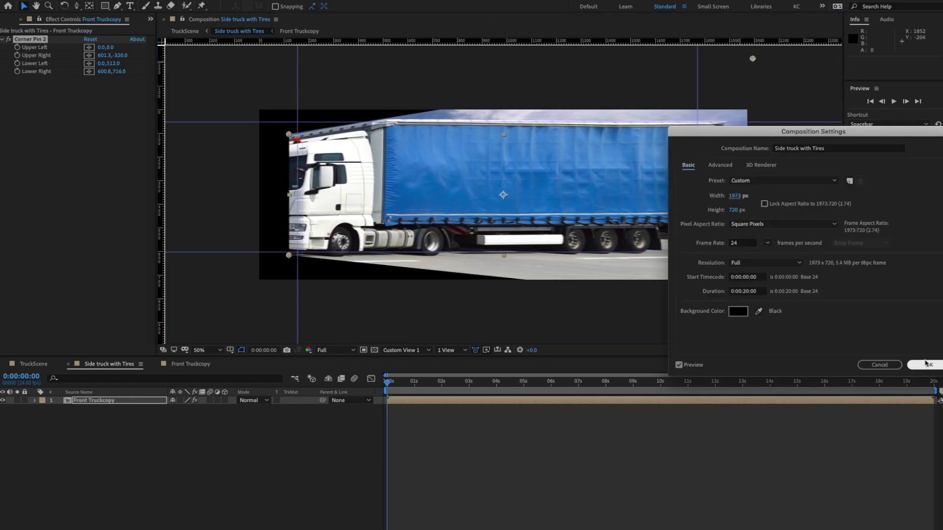
pyautogui.click(926, 364)
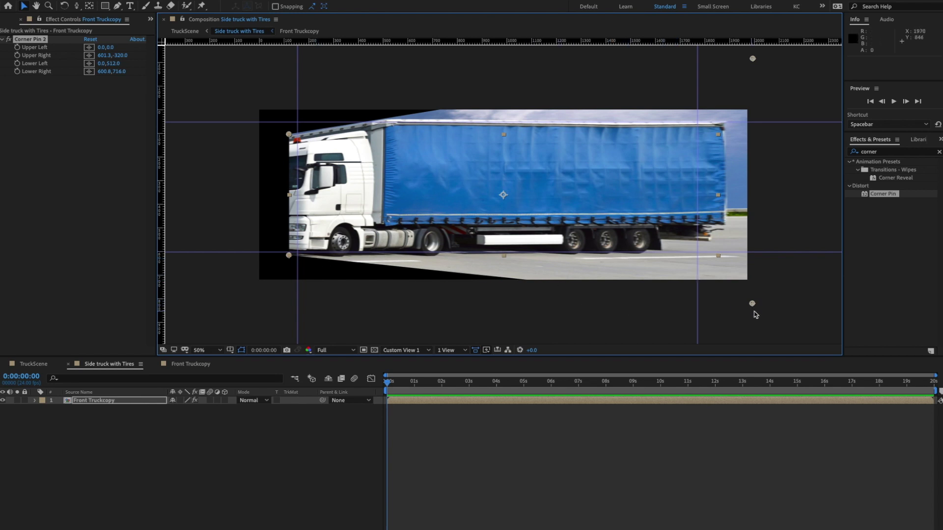
# - Align the trailer's front edge to a vertical guide at 502, moving Corner Pin 2's lower-right corner to about 601, 722 and upper-left to about -4.5, 0
pyautogui.moveTo(753, 305); pyautogui.dragTo(754, 308)
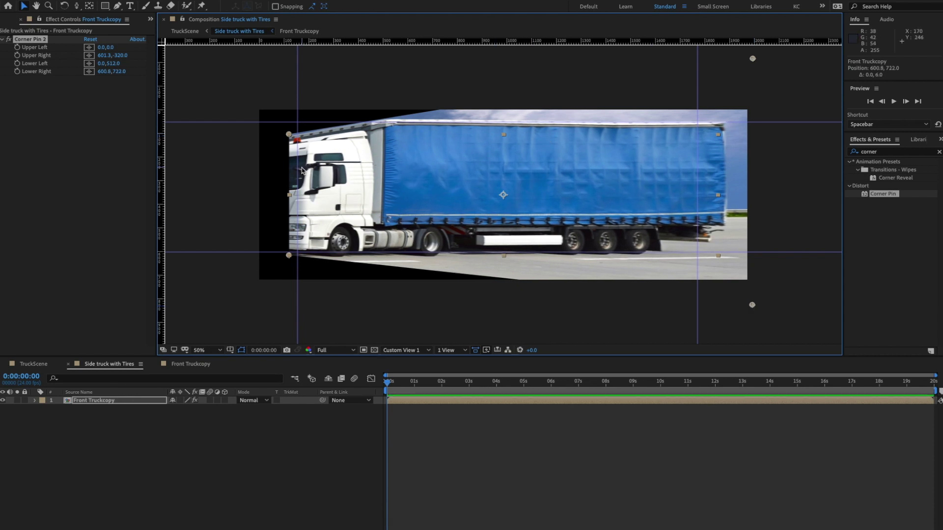
pyautogui.moveTo(298, 172); pyautogui.dragTo(384, 179)
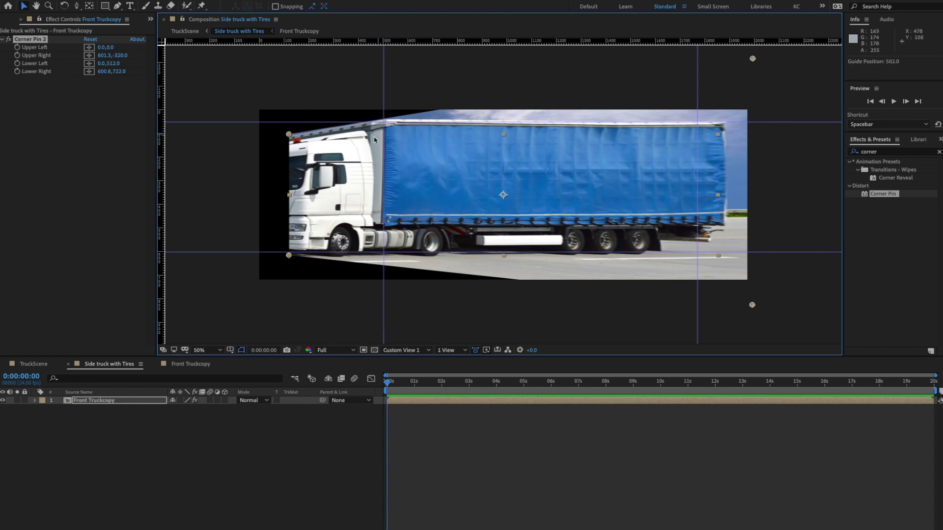
pyautogui.moveTo(289, 135); pyautogui.dragTo(286, 136)
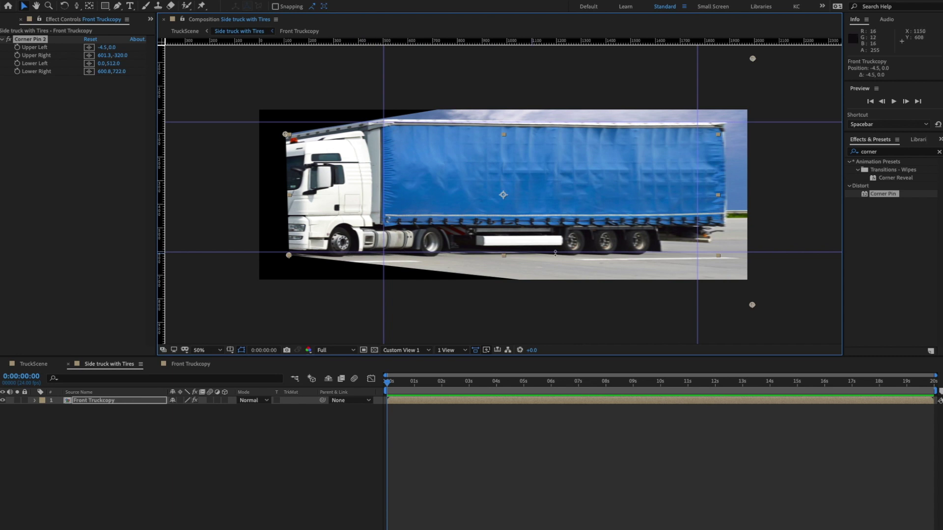
# - Level the trailer against a horizontal guide at 64, moving Corner Pin 2's lower-right corner to about 601, 734 and upper-right to about 601, -334
pyautogui.moveTo(752, 305); pyautogui.dragTo(753, 309)
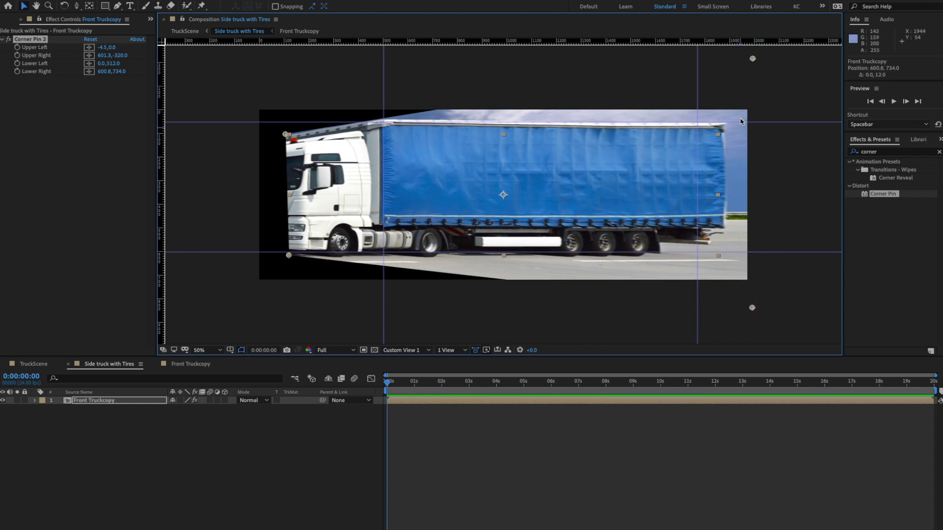
pyautogui.moveTo(752, 60); pyautogui.dragTo(754, 58)
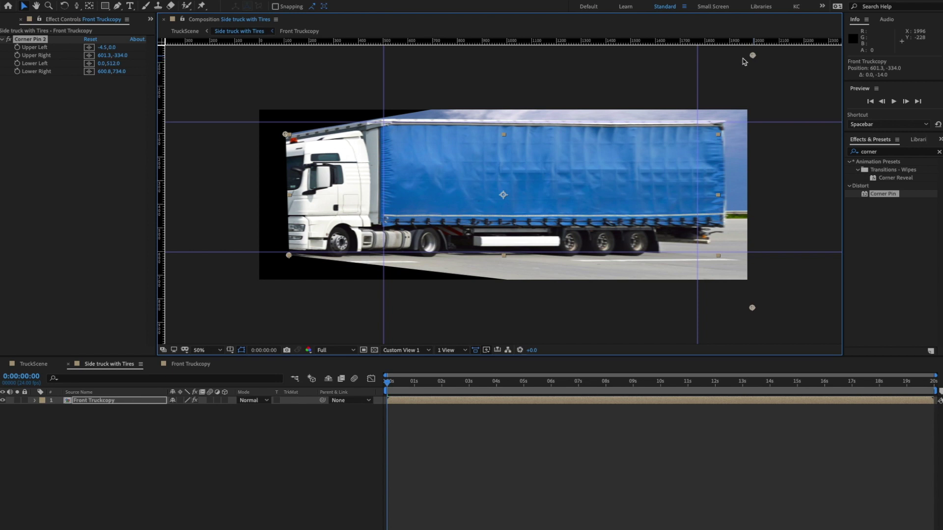
pyautogui.moveTo(739, 122); pyautogui.dragTo(740, 125)
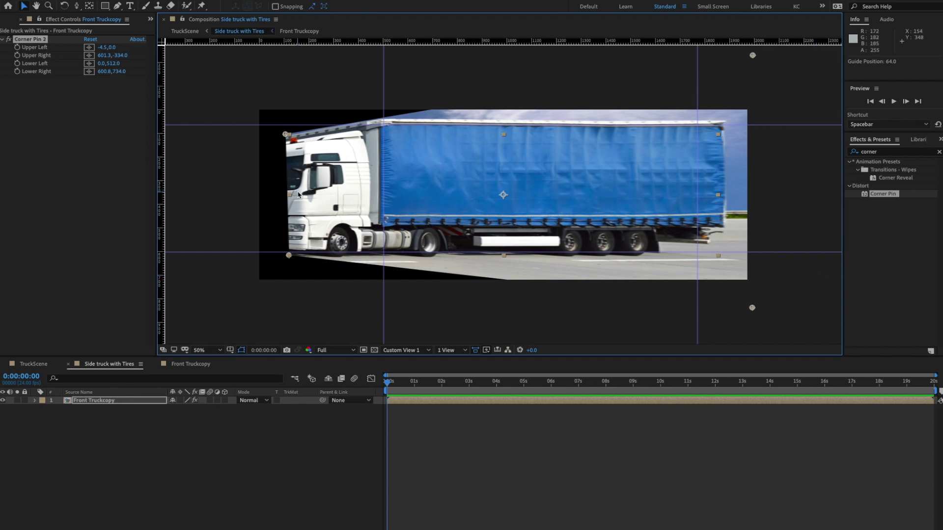
# - Stretch the Front Truckcopy layer horizontally to about 362% and widen the composition until the whole truck fits inside the frame
pyautogui.moveTo(289, 196); pyautogui.dragTo(254, 199)
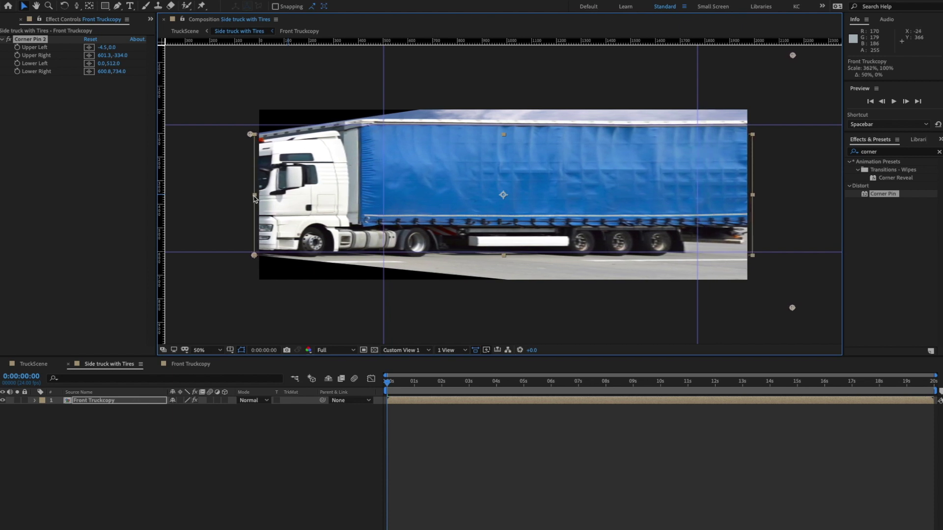
pyautogui.hotkey('ctrl', 'k')
pyautogui.moveTo(734, 196); pyautogui.dragTo(787, 199)
pyautogui.click(914, 365)
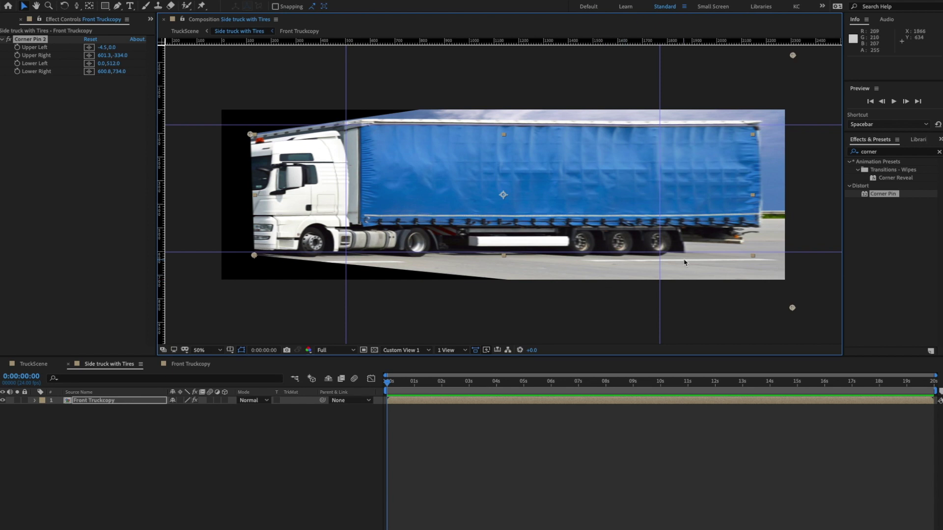
# - In TruckScene, move the Side truck with Tires layer back along its Z axis to about 910.6, behind the cab front
pyautogui.click(34, 366)
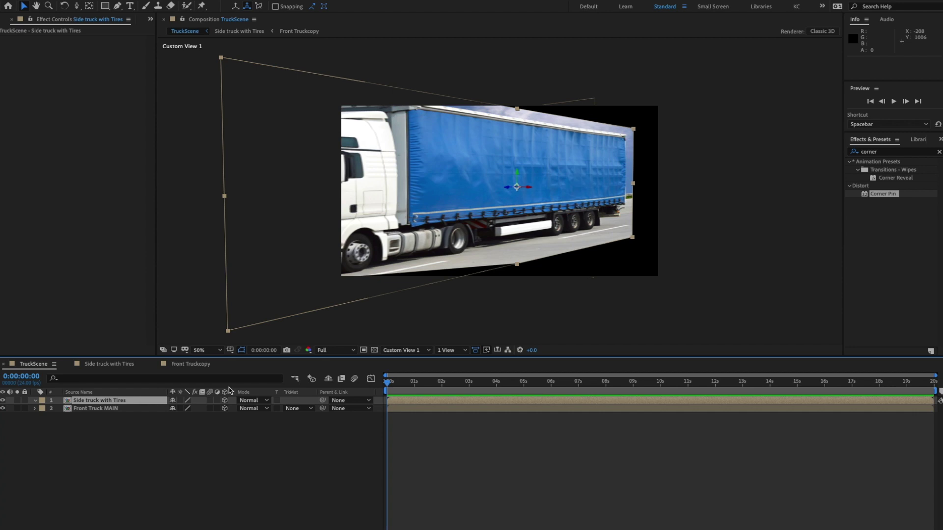
pyautogui.moveTo(511, 191); pyautogui.dragTo(734, 183)
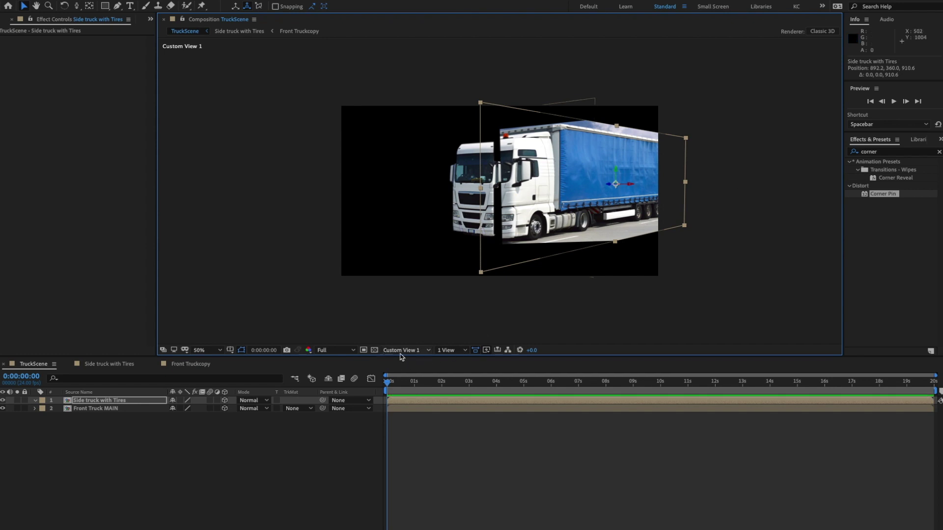
# - Show TruckScene from the Right view and frame the entire side truck with the camera tool
pyautogui.click(416, 351)
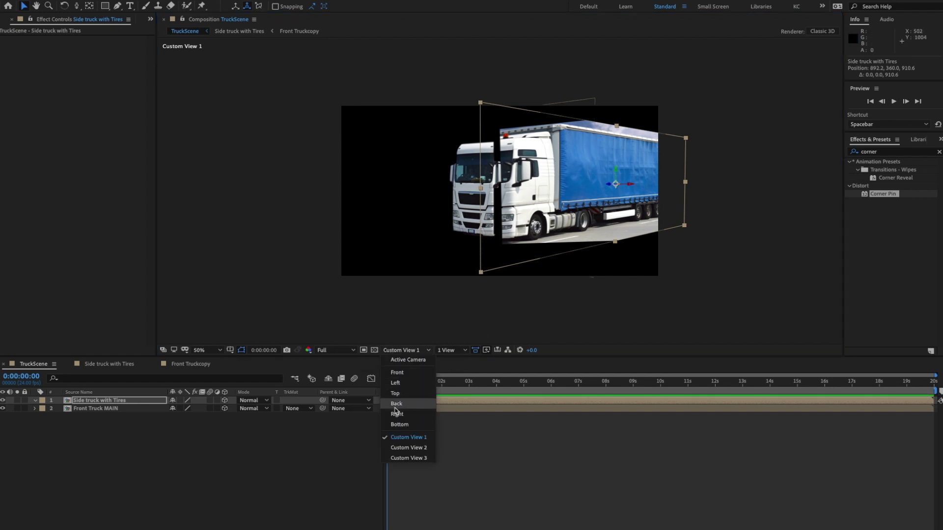
pyautogui.click(398, 414)
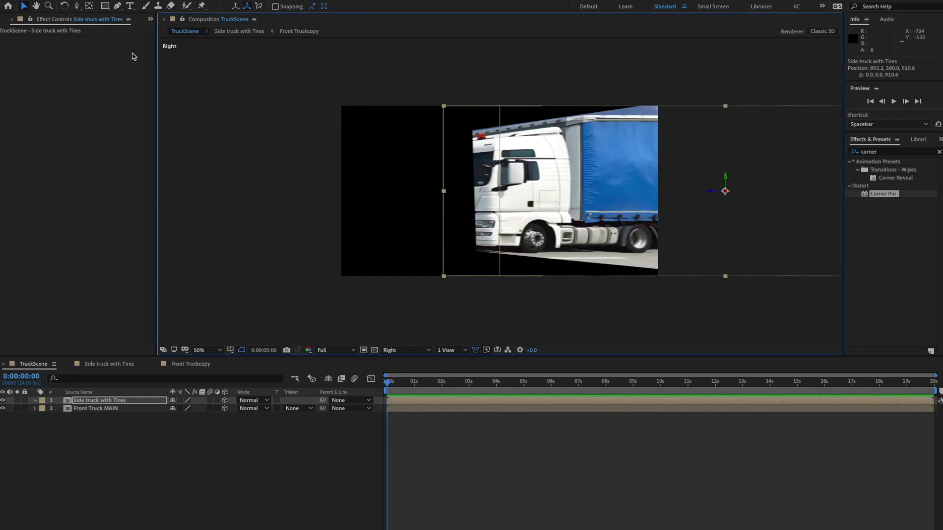
pyautogui.click(78, 7)
pyautogui.click(102, 5)
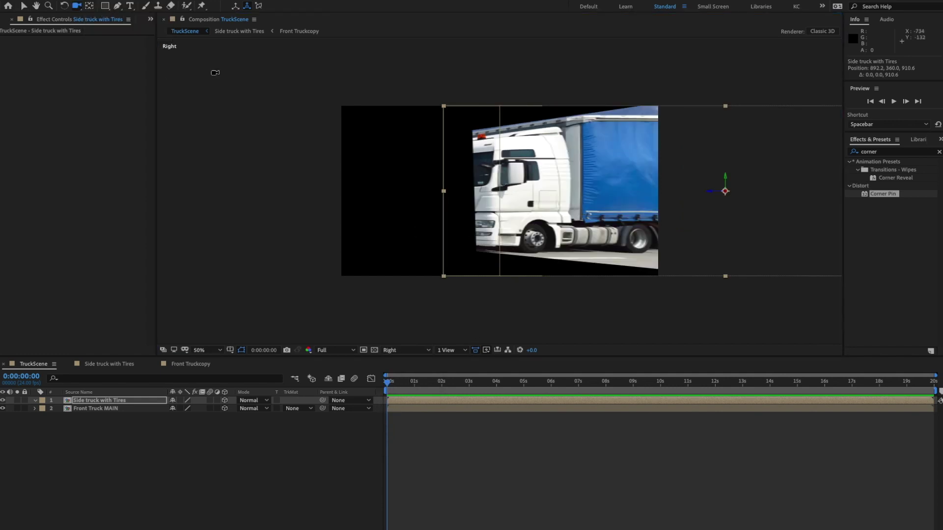
pyautogui.moveTo(554, 176); pyautogui.dragTo(566, 192)
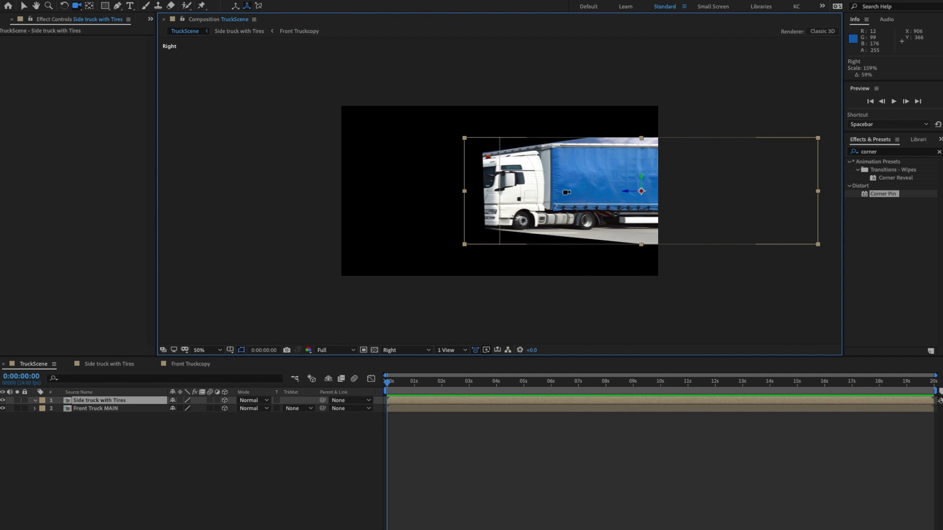
pyautogui.moveTo(572, 190); pyautogui.dragTo(480, 186)
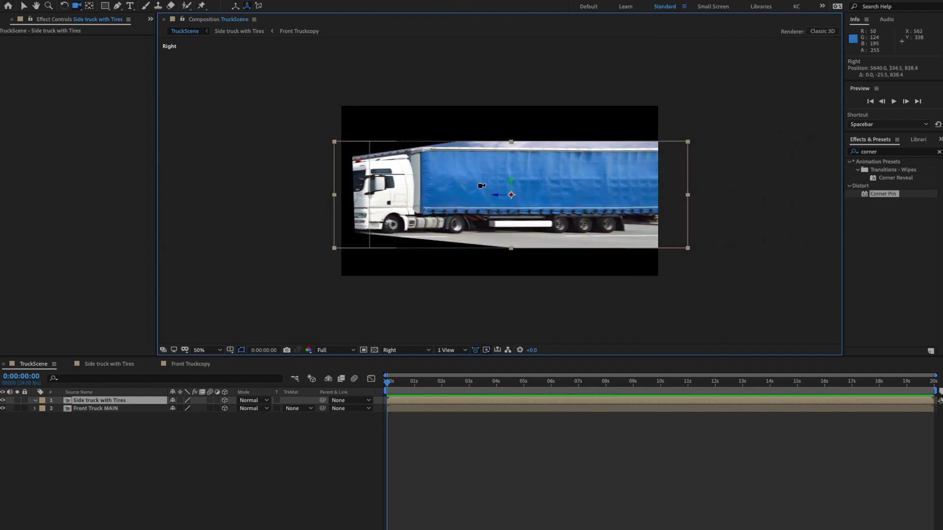
pyautogui.rightClick(480, 186)
pyautogui.click(478, 187)
pyautogui.moveTo(478, 187); pyautogui.dragTo(499, 197)
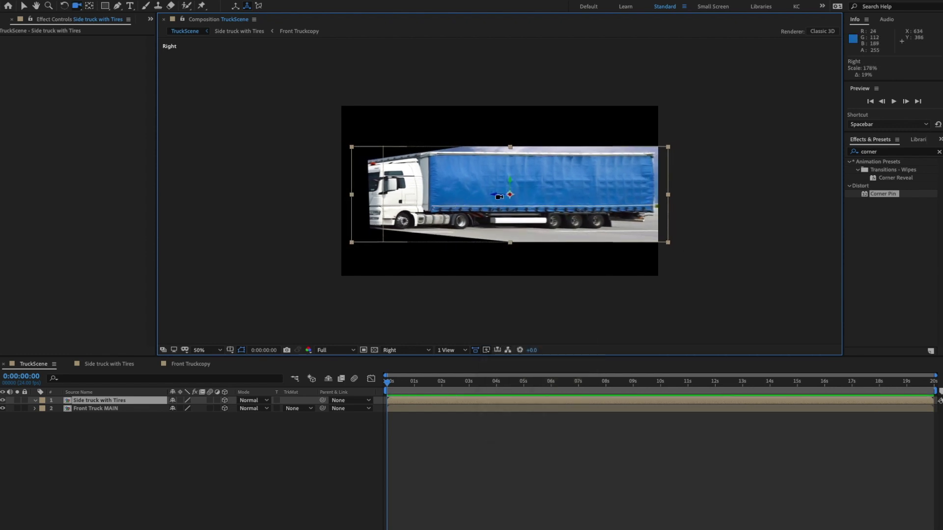
pyautogui.scroll(2, 500, 197)
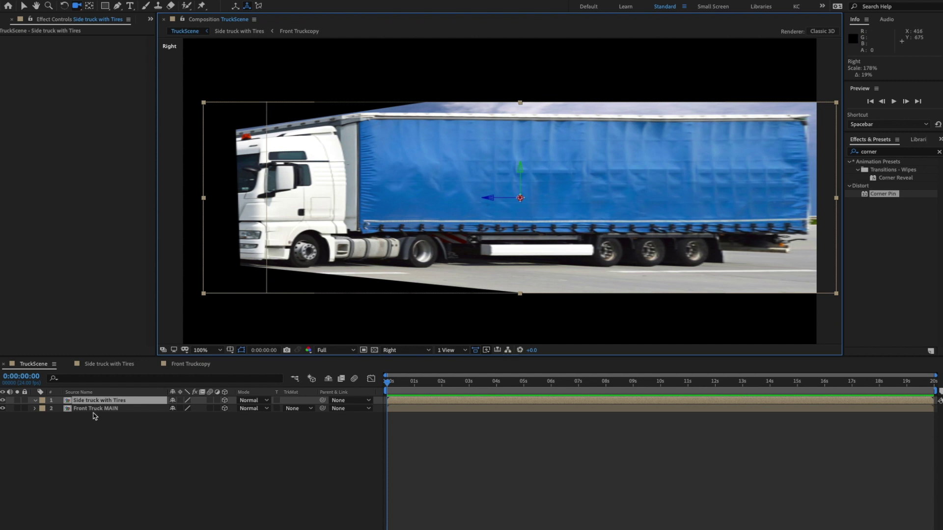
# - Draw a rectangular mask over the cab's front strip on the Side truck with Tires layer and set it to Subtract
pyautogui.click(3, 400)
pyautogui.click(2, 401)
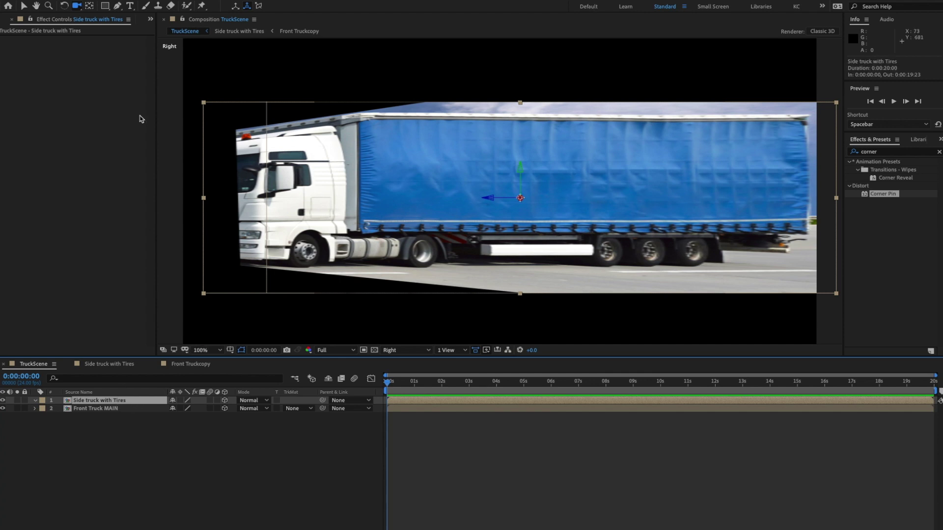
pyautogui.click(106, 7)
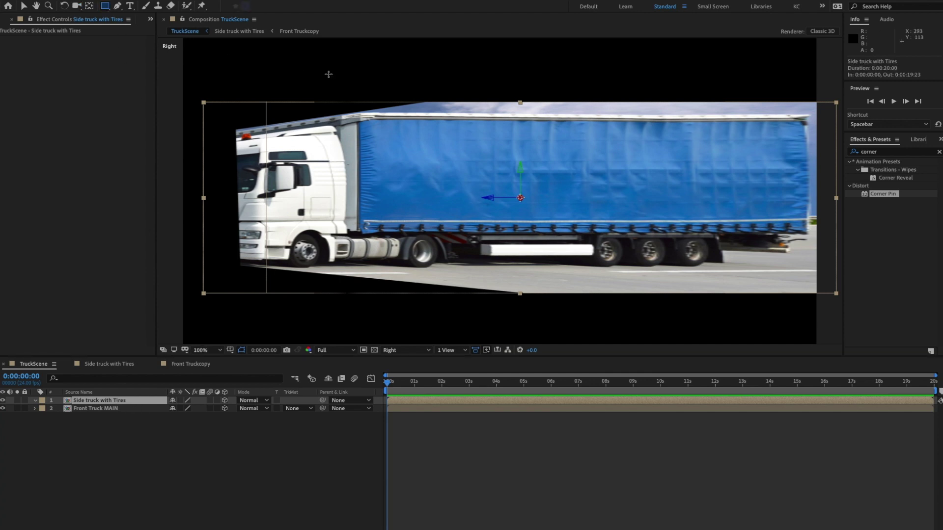
pyautogui.moveTo(201, 87)
pyautogui.mouseDown()
pyautogui.moveTo(212, 240)
pyautogui.moveTo(253, 317)
pyautogui.moveTo(279, 319)
pyautogui.moveTo(266, 319)
pyautogui.mouseUp()
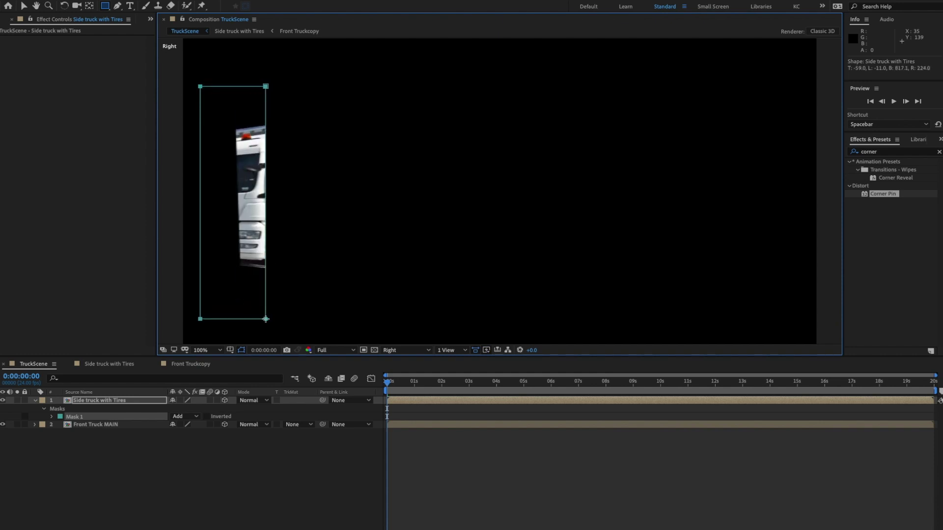
pyautogui.click(193, 418)
pyautogui.click(193, 445)
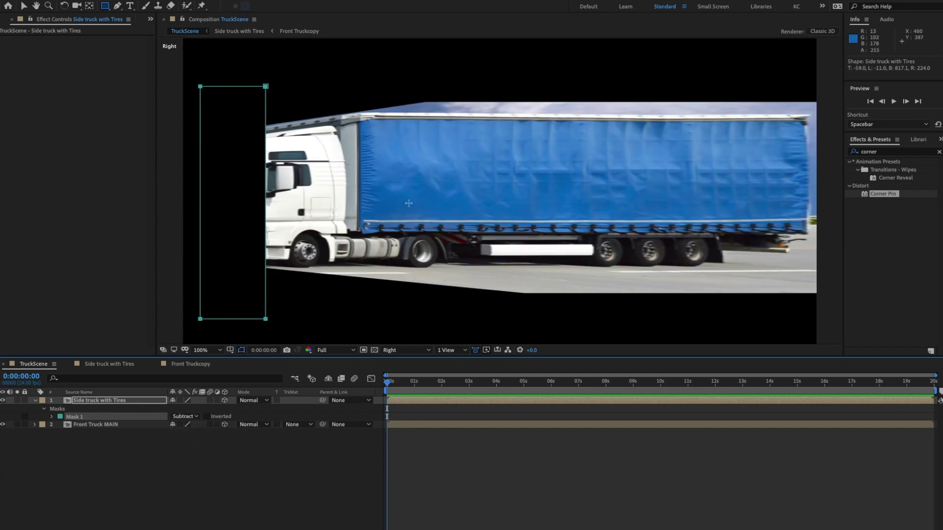
# - Draw a second rectangular mask over the blue trailer box, extend its front edge slightly toward the cab, and set it to Subtract
pyautogui.press('v')
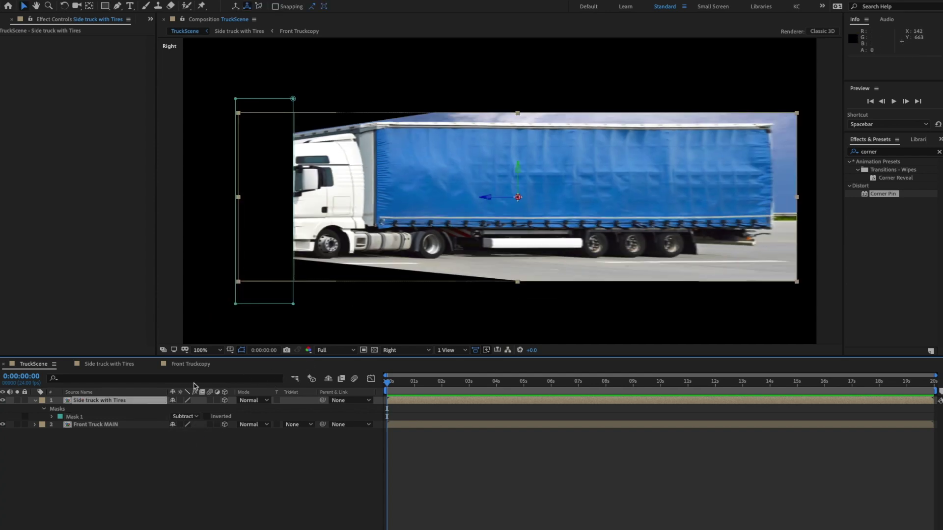
pyautogui.click(105, 6)
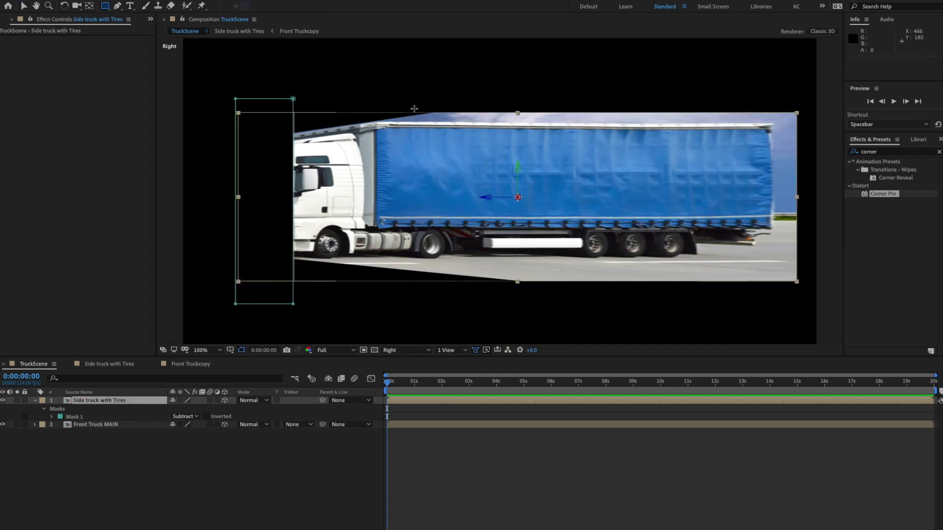
pyautogui.moveTo(371, 95); pyautogui.dragTo(781, 229)
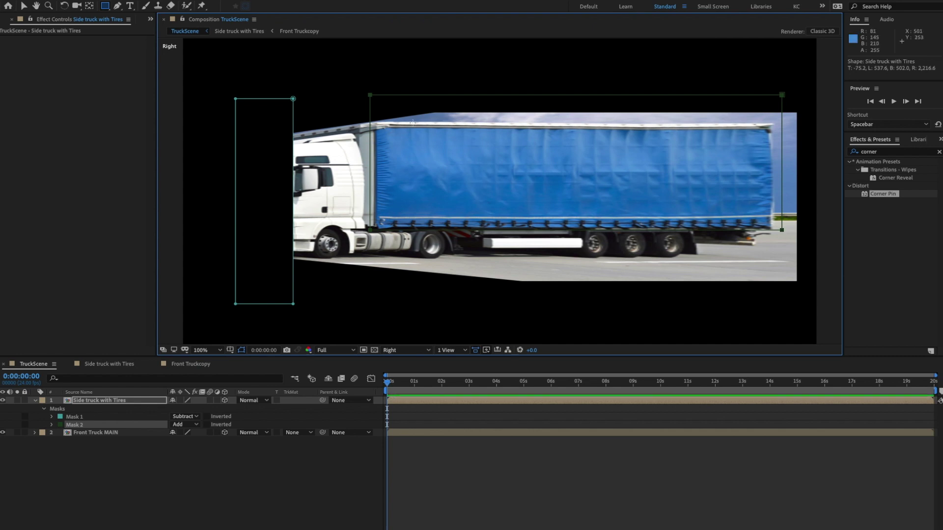
pyautogui.press('v')
pyautogui.doubleClick(370, 96)
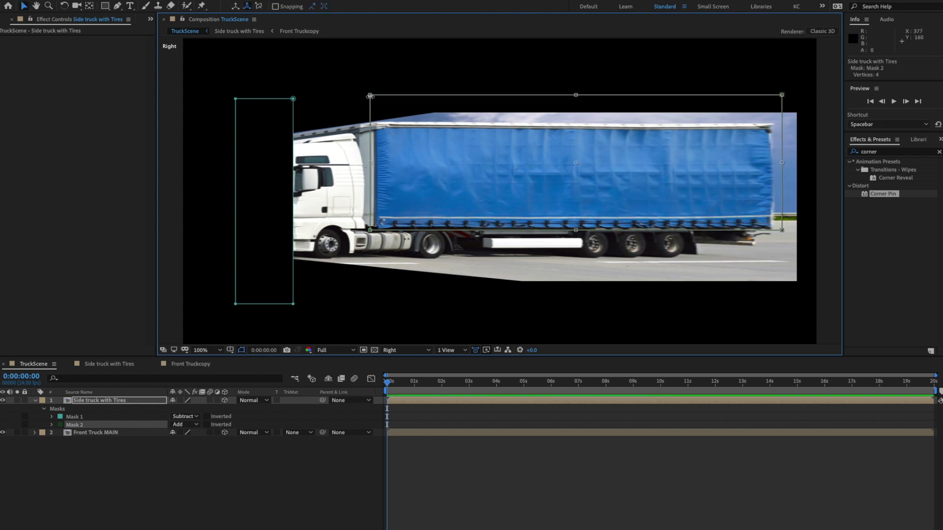
pyautogui.moveTo(370, 163); pyautogui.dragTo(364, 164)
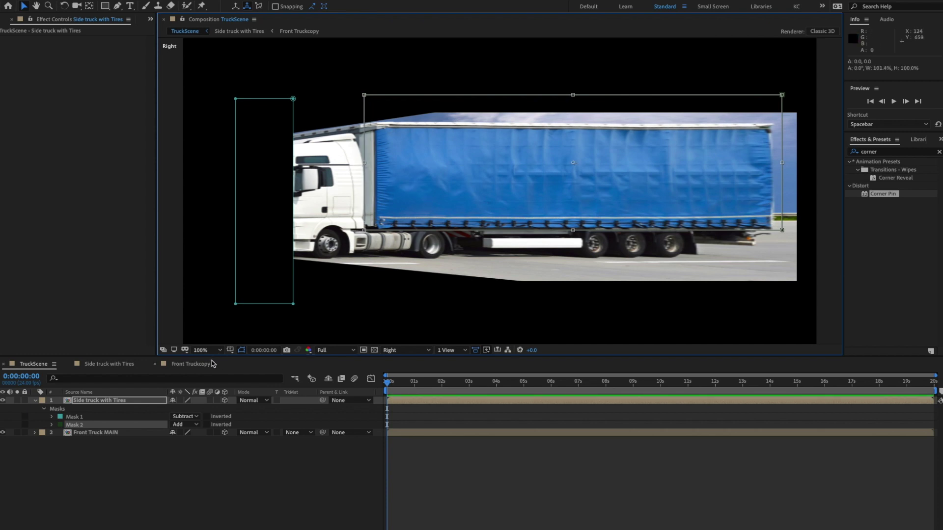
pyautogui.press('Return')
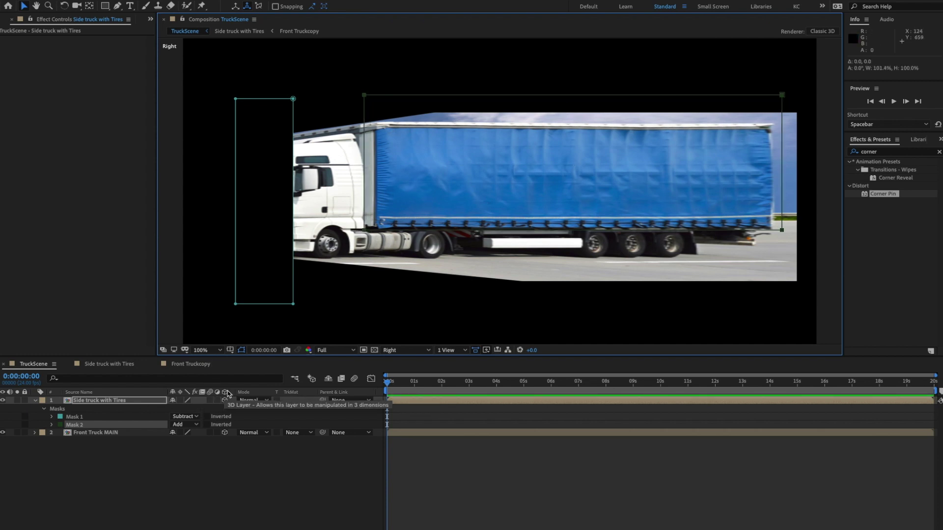
pyautogui.click(186, 426)
pyautogui.click(190, 450)
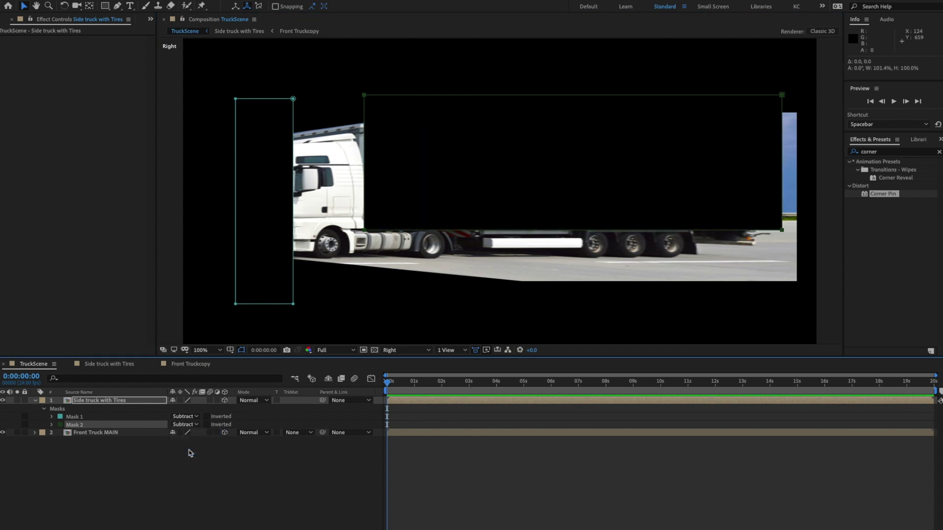
# - Draw a rectangular mask over the trailer-roof strip above the cab on the Side truck with Tires layer and set it to Subtract
pyautogui.scroll(2, 358, 147)
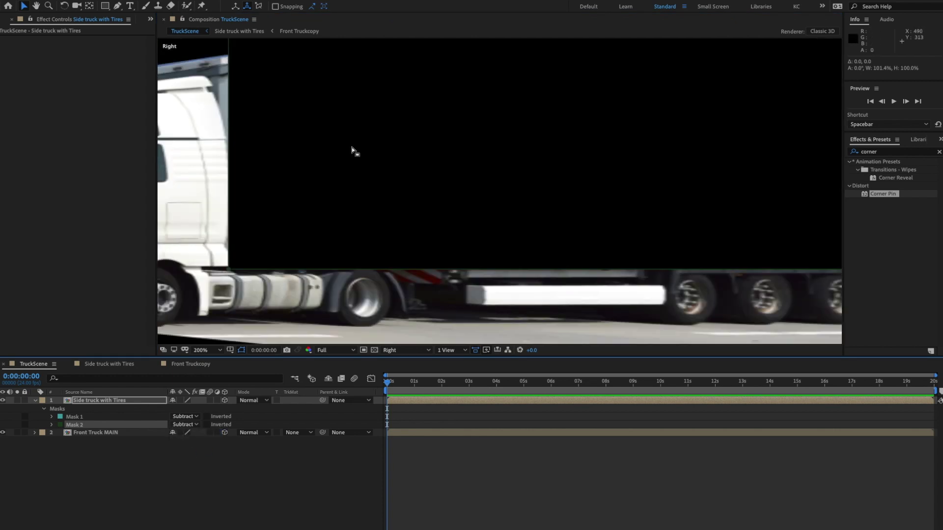
pyautogui.moveTo(442, 190); pyautogui.dragTo(635, 262)
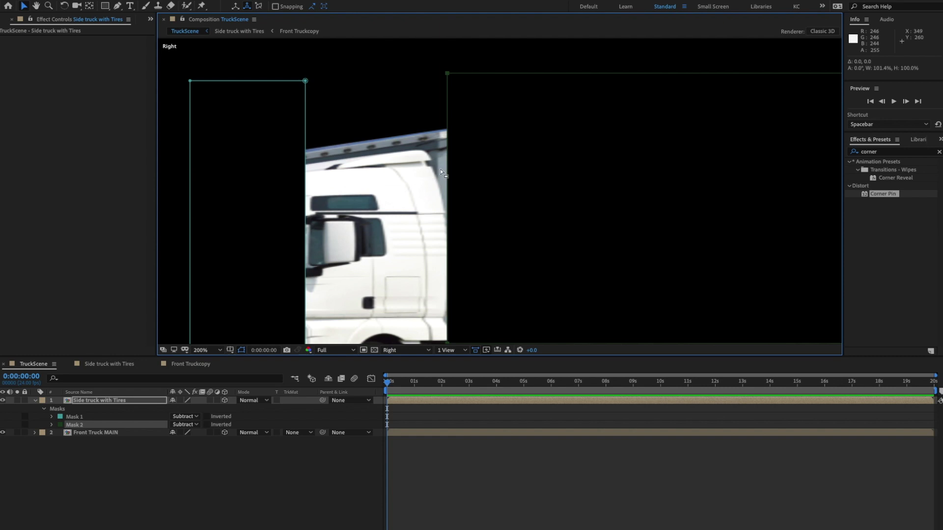
pyautogui.click(105, 6)
pyautogui.moveTo(285, 103); pyautogui.dragTo(486, 166)
pyautogui.click(185, 433)
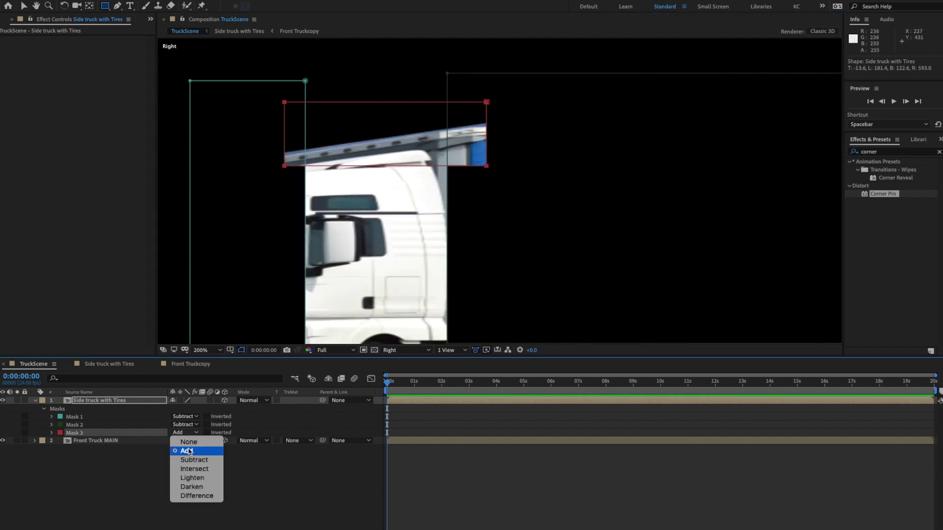
pyautogui.click(194, 459)
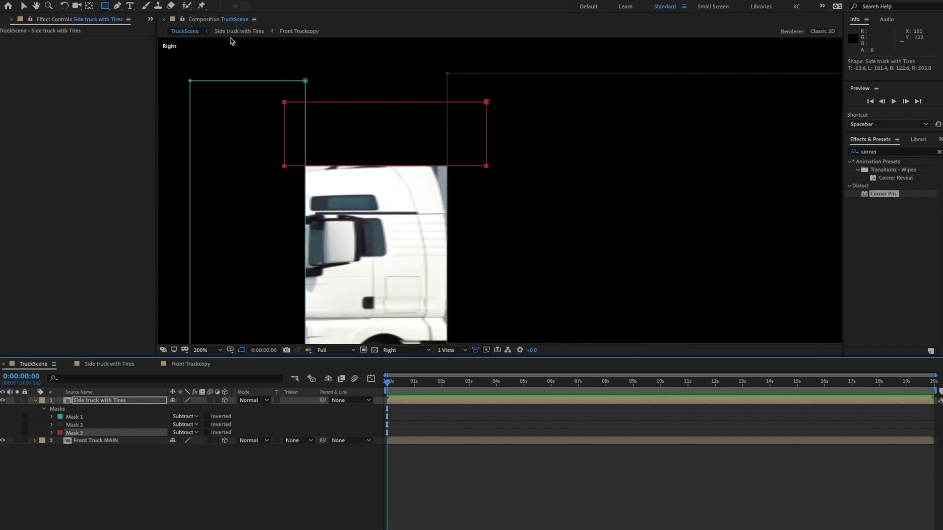
# - Draw a four-point Pen mask along the curved upper rear edge of the cab and set it to Subtract
pyautogui.click(118, 6)
pyautogui.click(420, 156)
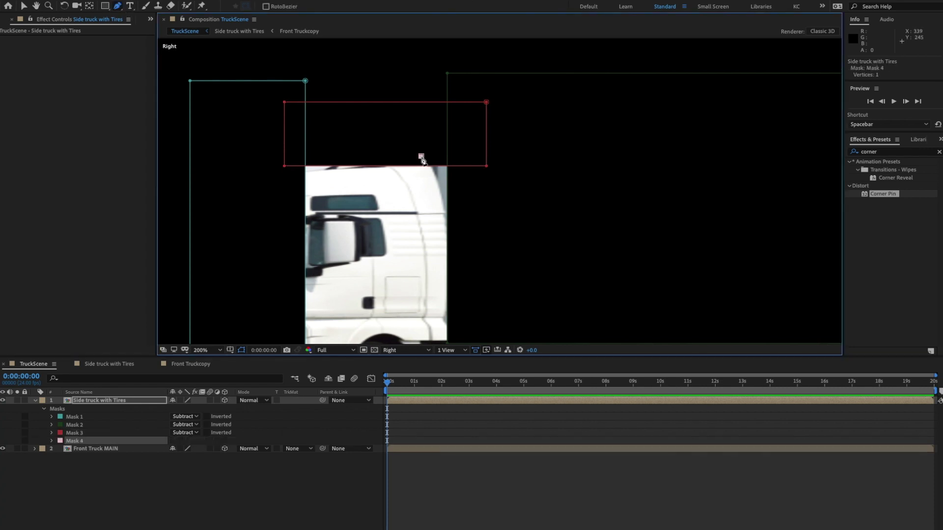
pyautogui.moveTo(448, 229); pyautogui.dragTo(448, 266)
pyautogui.click(496, 227)
pyautogui.click(464, 145)
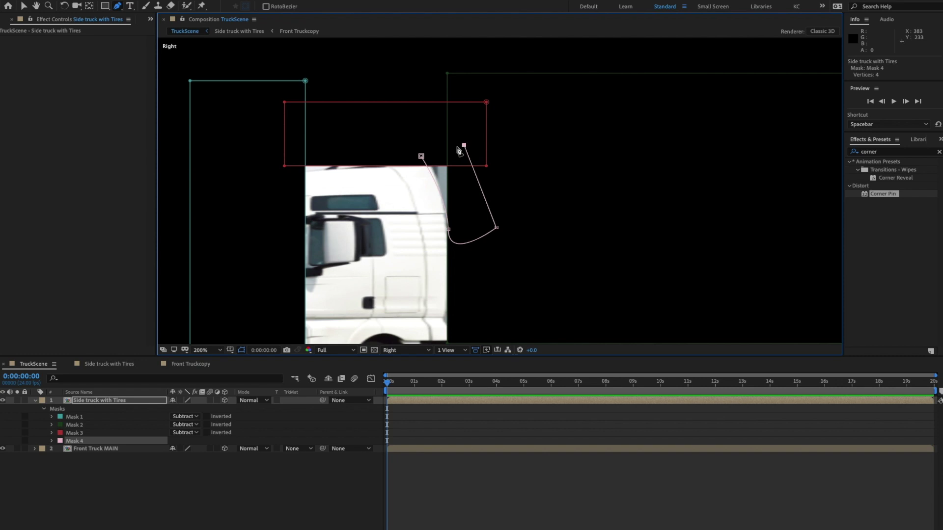
pyautogui.click(421, 157)
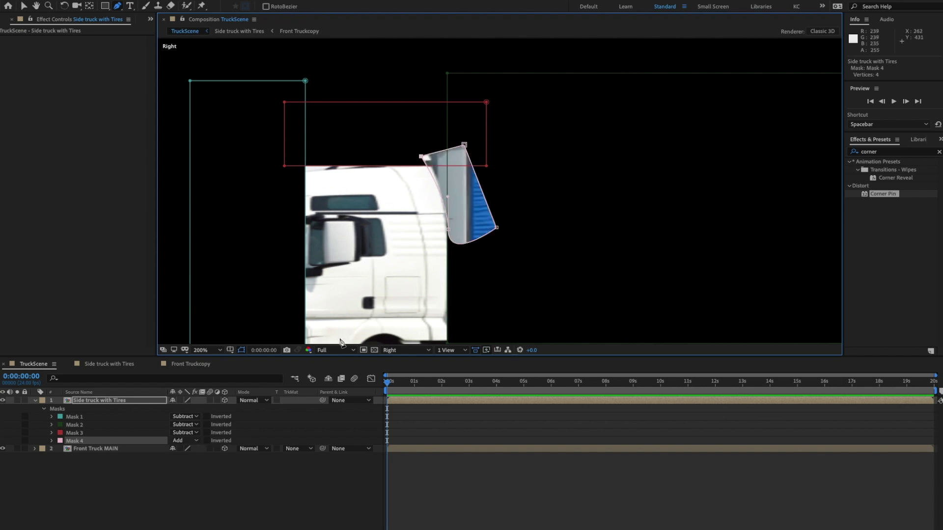
pyautogui.click(196, 441)
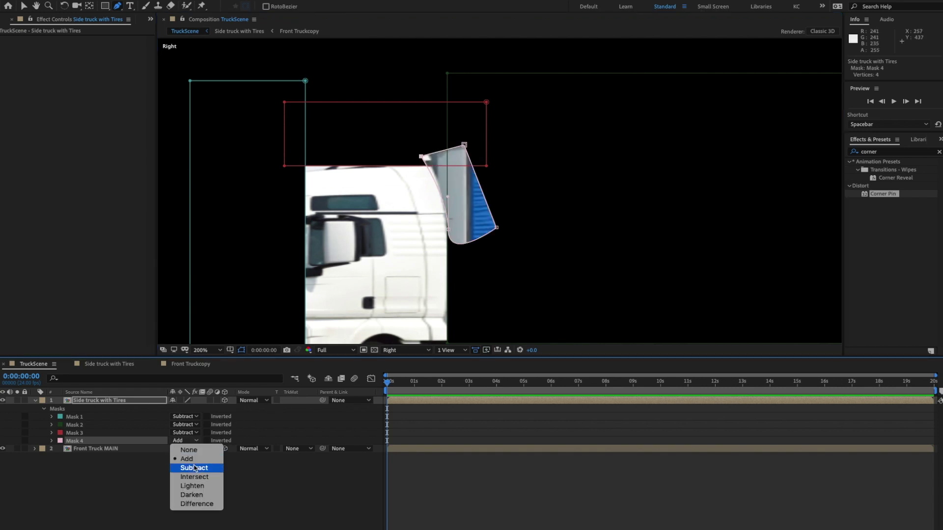
pyautogui.click(201, 460)
# - Stretch the rear edge of the trailer-box mask, Mask 2, past the end of the layer to cover the remaining blue sky strip
pyautogui.press(',')
pyautogui.moveTo(569, 195); pyautogui.dragTo(459, 144)
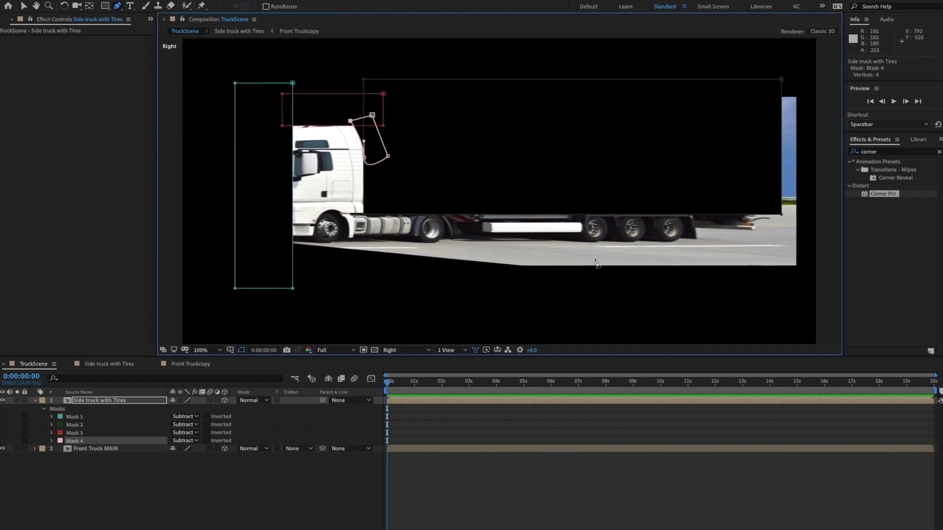
pyautogui.click(23, 6)
pyautogui.doubleClick(781, 93)
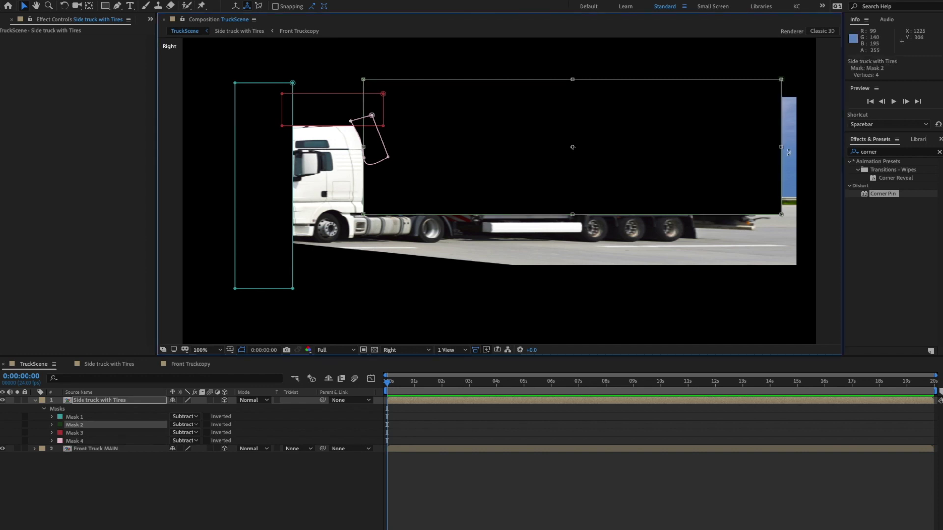
pyautogui.moveTo(781, 149); pyautogui.dragTo(805, 148)
pyautogui.click(309, 484)
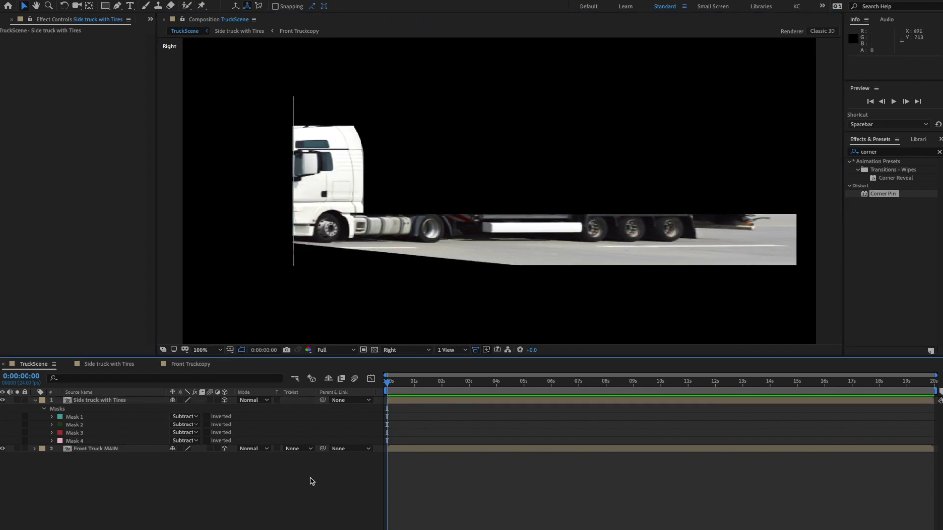
# - Start a Pen mask on the Side truck with Tires layer, tracing the underside from the cab's front corner past the first two wheels
pyautogui.click(89, 402)
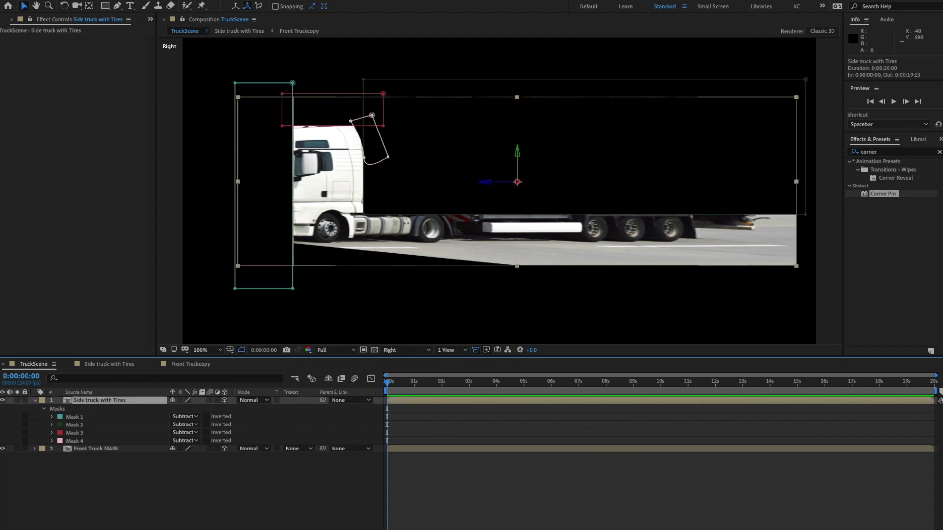
pyautogui.click(117, 9)
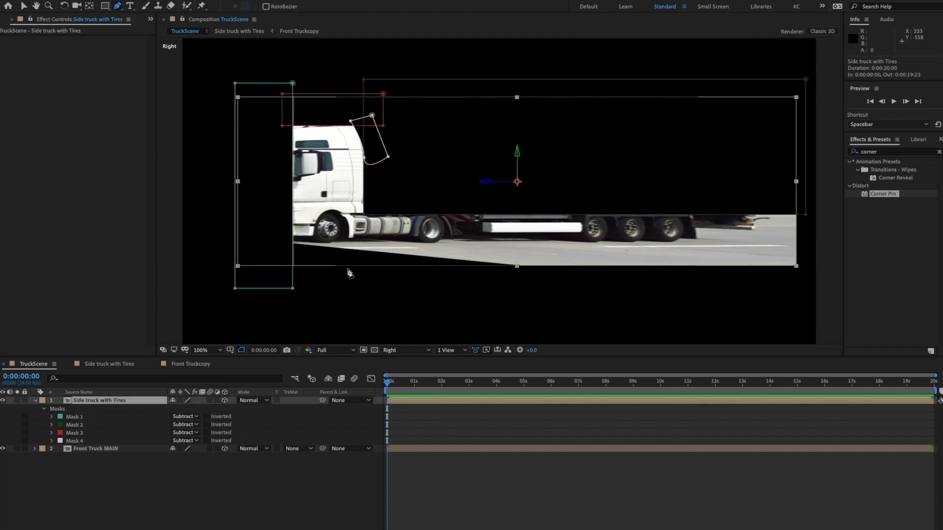
pyautogui.press('.')
pyautogui.press(',')
pyautogui.press('.')
pyautogui.press('h')
pyautogui.moveTo(353, 230); pyautogui.dragTo(462, 199)
pyautogui.press('g')
pyautogui.click(191, 261)
pyautogui.click(238, 263)
pyautogui.click(261, 266)
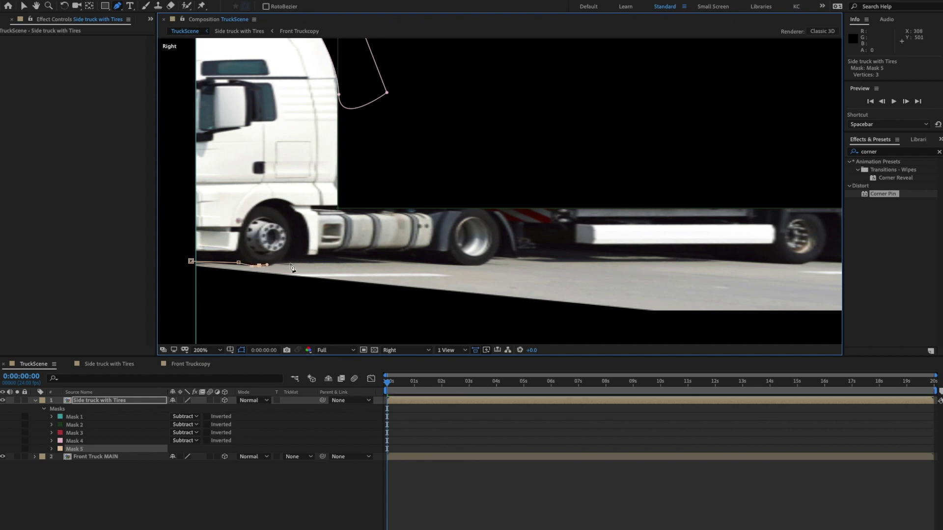
pyautogui.moveTo(288, 263); pyautogui.dragTo(290, 259)
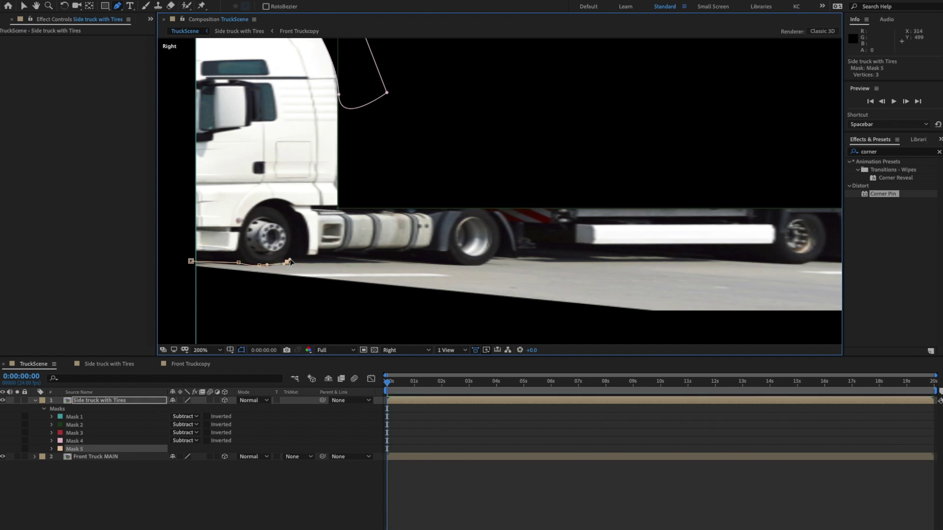
pyautogui.click(324, 260)
pyautogui.click(421, 258)
pyautogui.click(454, 262)
pyautogui.moveTo(470, 267); pyautogui.dragTo(478, 265)
pyautogui.click(493, 260)
# - Continue the mask path beneath the three rear trailer wheels and up the back edge of the mud flap
pyautogui.moveTo(666, 252); pyautogui.dragTo(402, 223)
pyautogui.moveTo(513, 234); pyautogui.dragTo(559, 230)
pyautogui.click(590, 234)
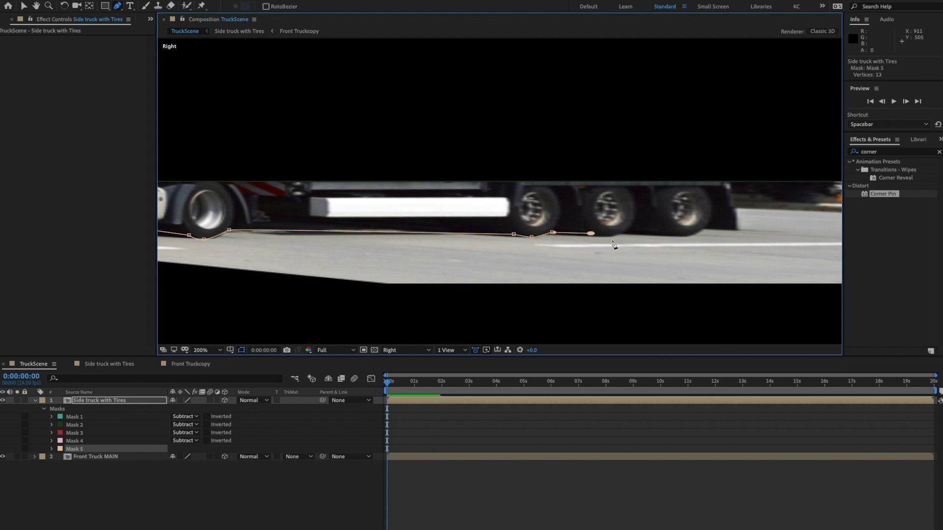
pyautogui.click(602, 237)
pyautogui.click(608, 237)
pyautogui.click(623, 233)
pyautogui.click(661, 236)
pyautogui.click(685, 236)
pyautogui.click(691, 235)
pyautogui.moveTo(704, 228); pyautogui.dragTo(711, 229)
pyautogui.click(739, 229)
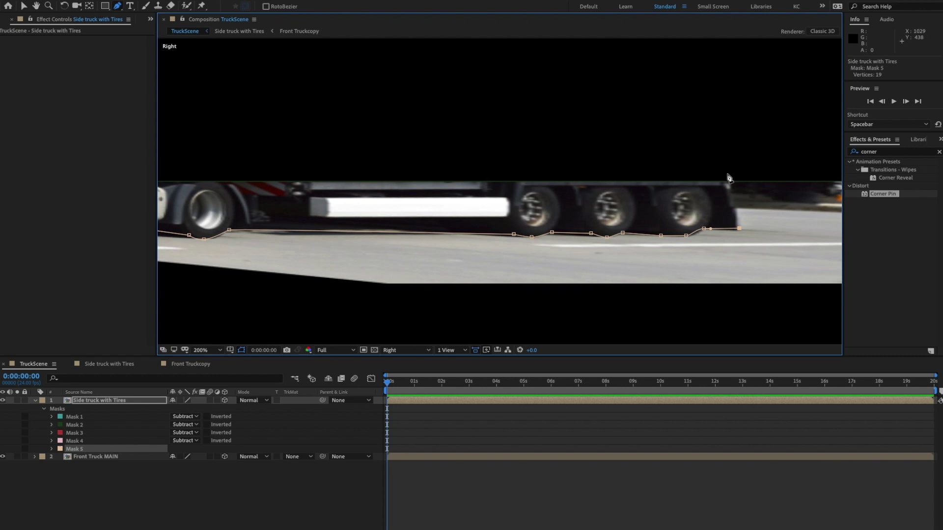
pyautogui.click(727, 172)
# - Close the mask path around the road and the area behind the trailer, and set Mask 5 to Subtract
pyautogui.press(',')
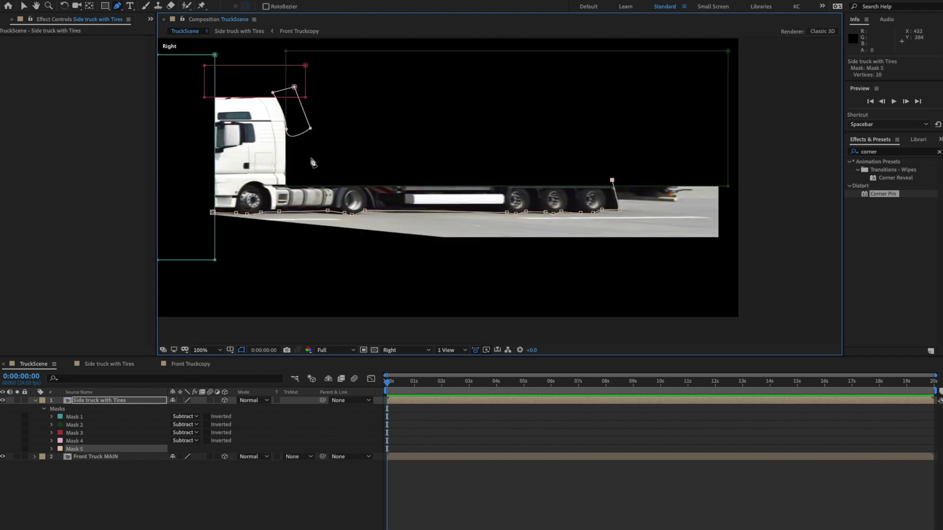
pyautogui.click(195, 164)
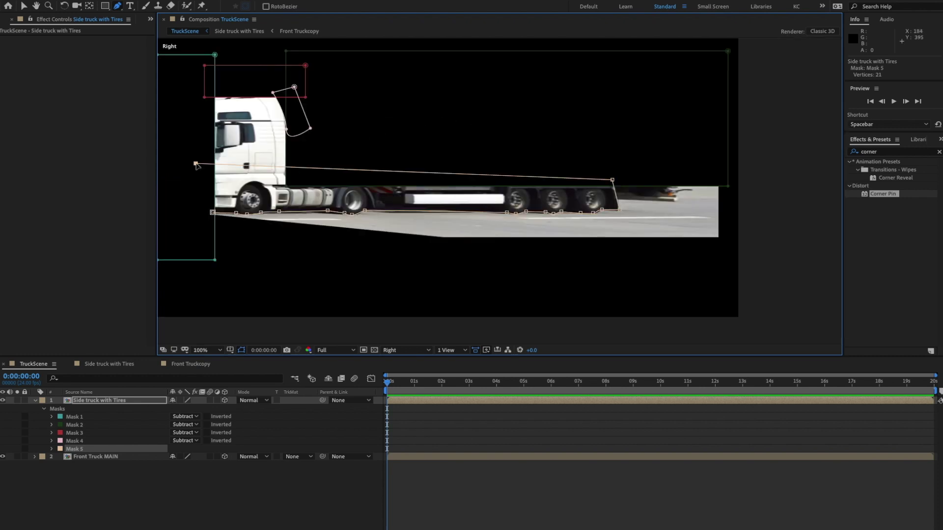
pyautogui.hotkey('ctrl', 'z')
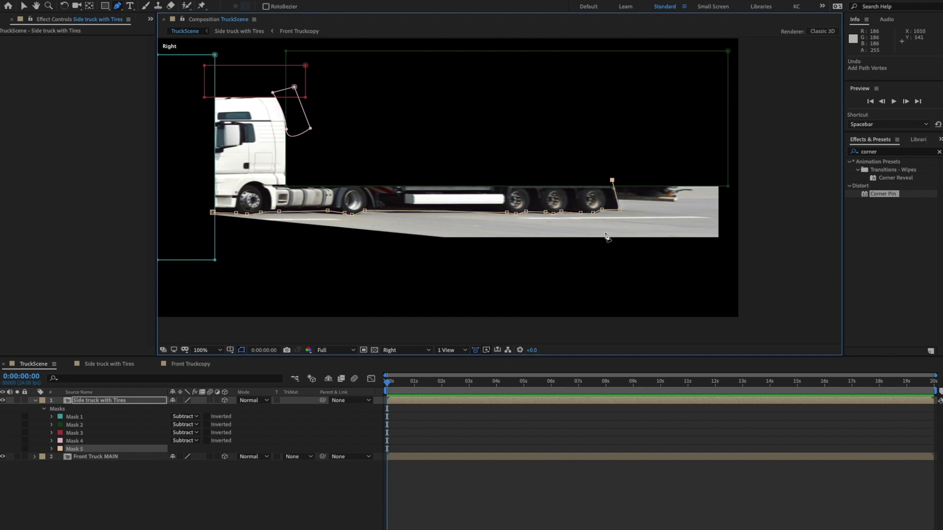
pyautogui.click(731, 174)
pyautogui.click(728, 261)
pyautogui.click(203, 270)
pyautogui.click(204, 231)
pyautogui.click(213, 213)
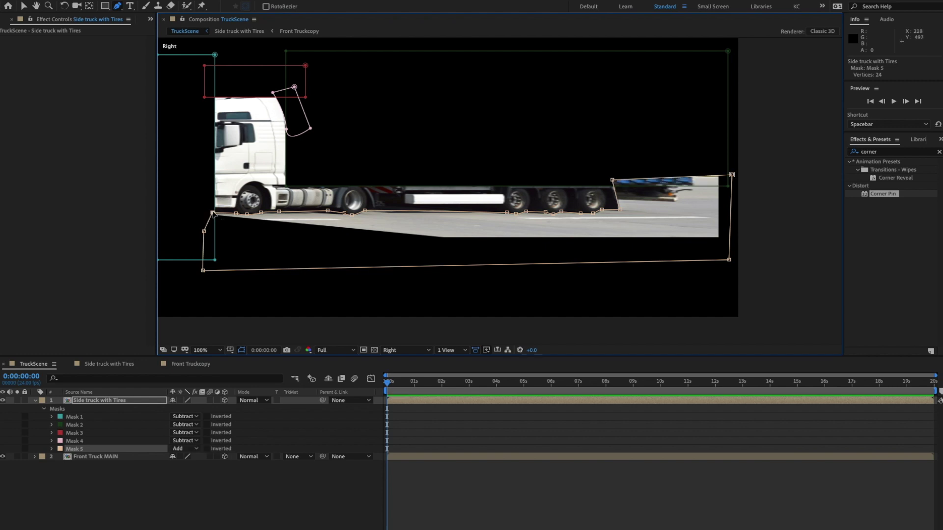
pyautogui.click(190, 448)
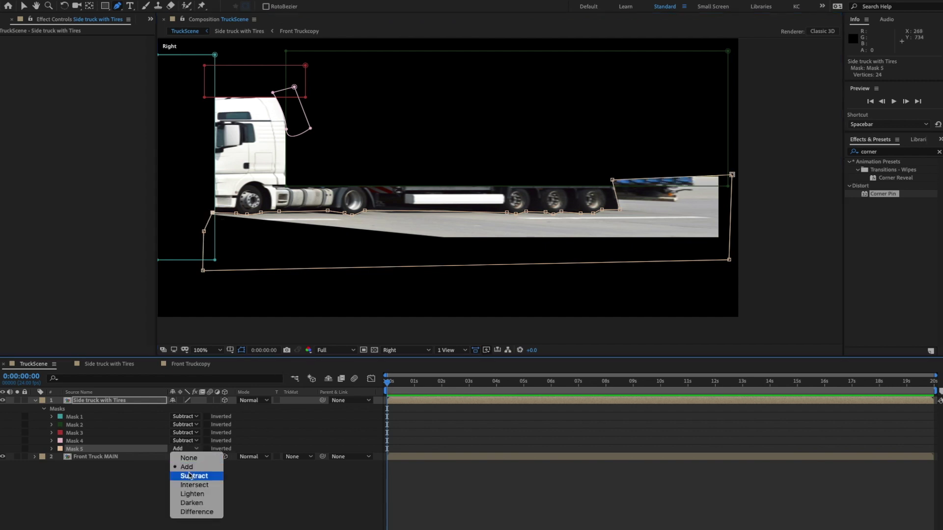
pyautogui.click(191, 474)
pyautogui.click(257, 492)
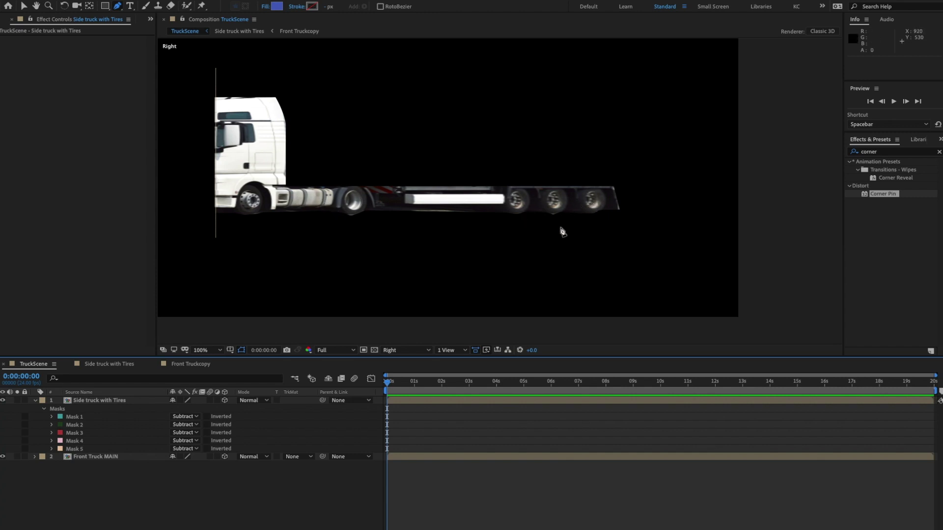
# - Show TruckScene in Custom View 1 and move the Side truck with Tires layer against the cab front, to about 814.8, 360, 840.1
pyautogui.click(406, 351)
pyautogui.click(414, 438)
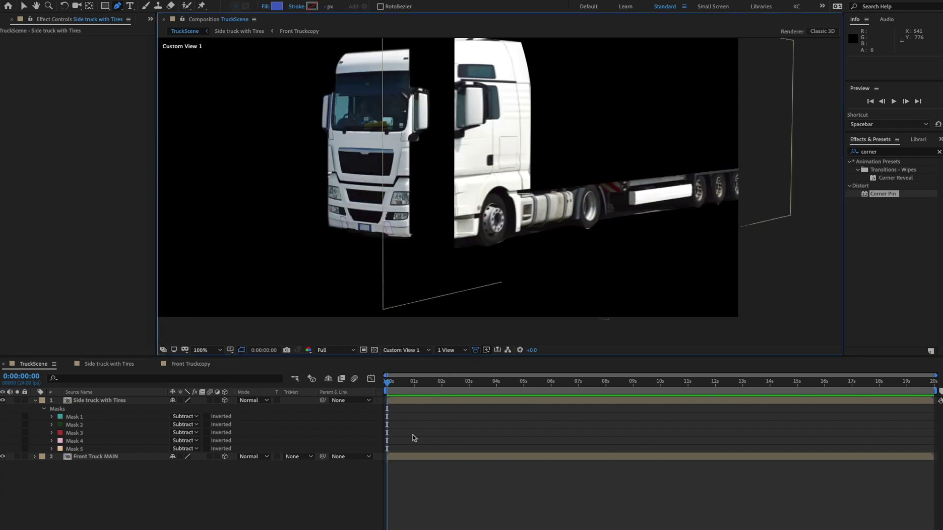
pyautogui.click(24, 6)
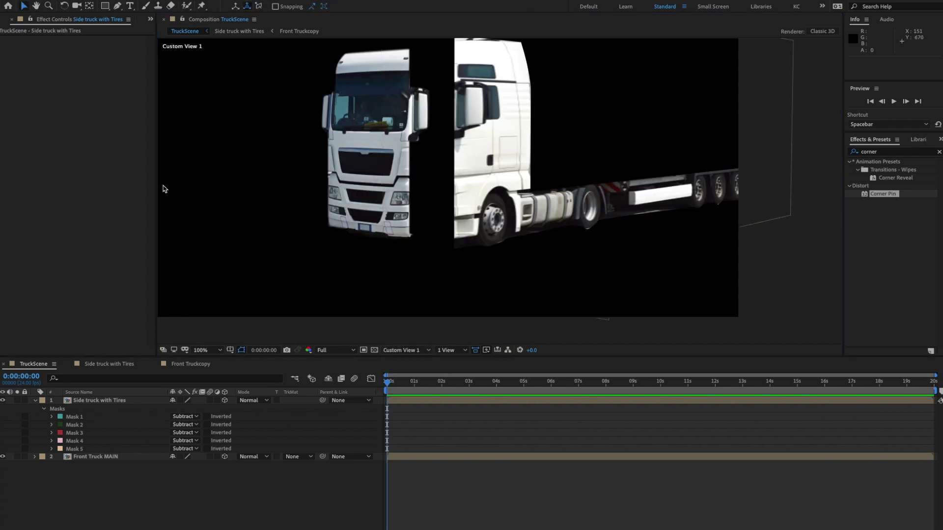
pyautogui.click(483, 179)
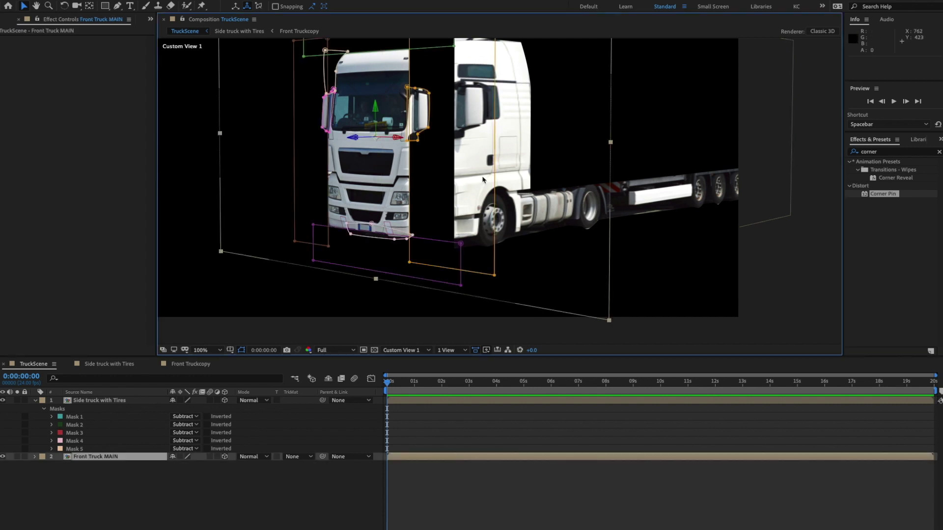
pyautogui.click(594, 215)
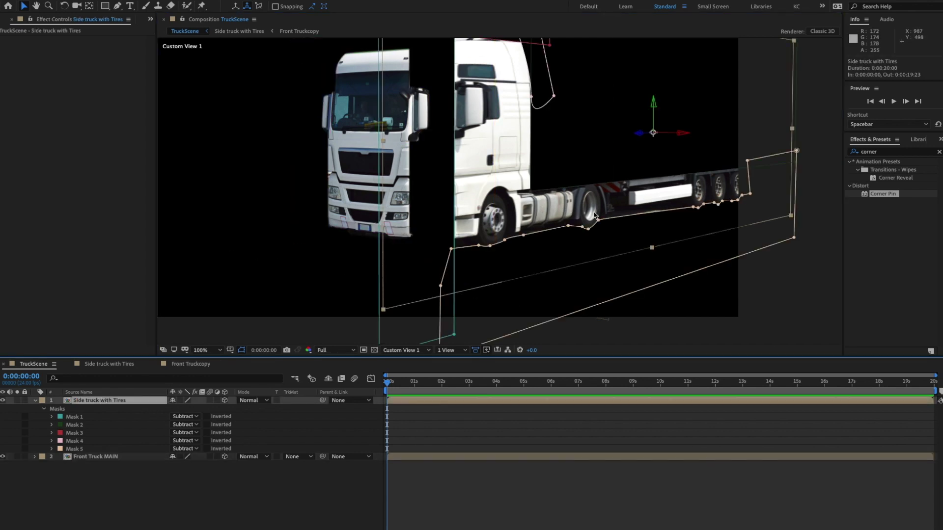
pyautogui.moveTo(686, 136); pyautogui.dragTo(653, 136)
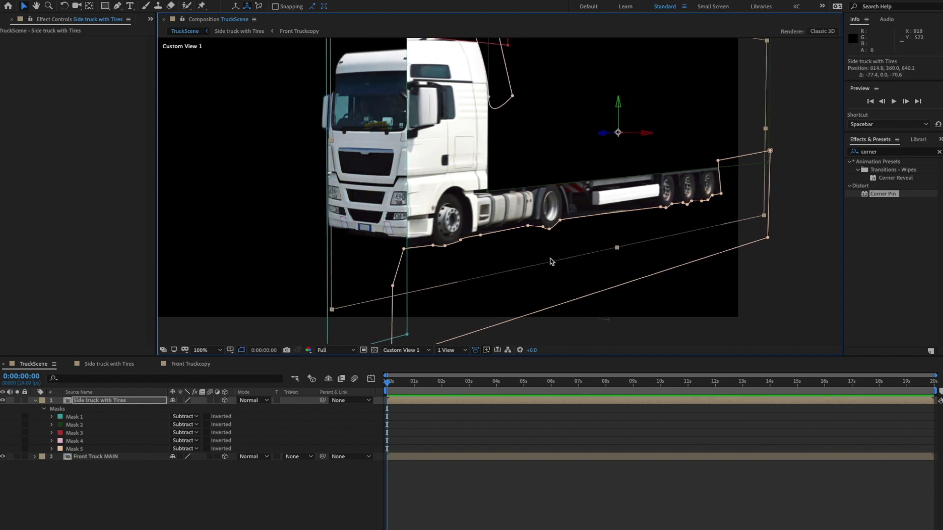
# - Align the side layer's front edge with the cab front's corner, moving it to about X 765.2 and Z 901.6
pyautogui.press('c')
pyautogui.moveTo(553, 260); pyautogui.dragTo(429, 240)
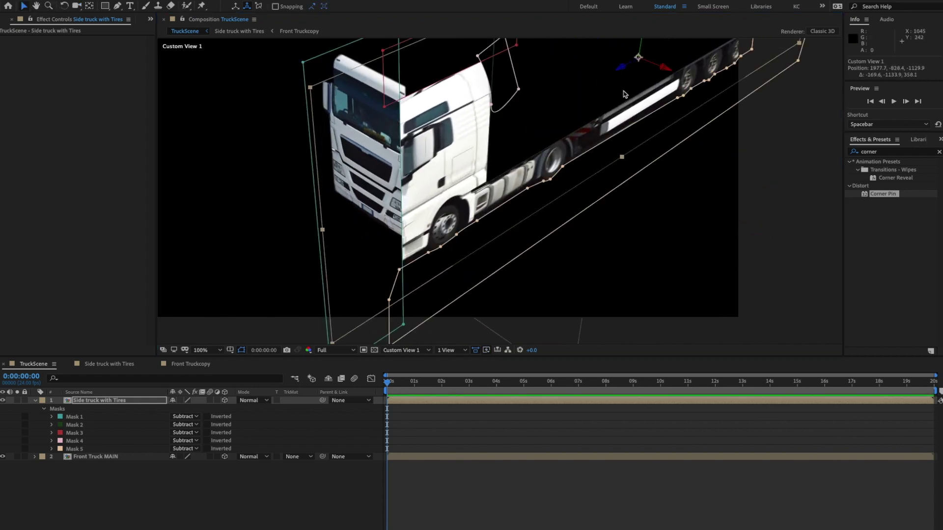
pyautogui.moveTo(621, 72); pyautogui.dragTo(658, 60)
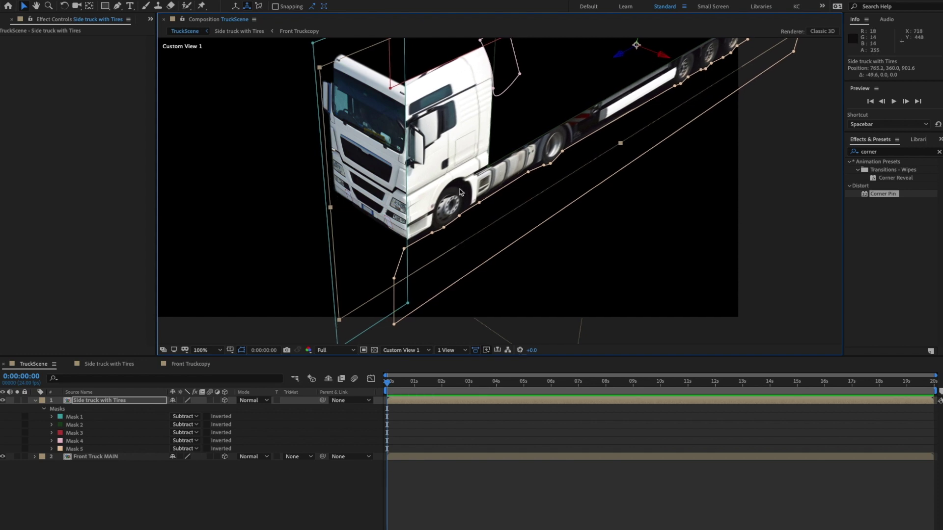
# - Compare the cab with the source photo AdobeStock_123453185.jpeg, and lower the Side truck with Tires layer in TruckScene to Y 370
pyautogui.press('c')
pyautogui.moveTo(444, 193); pyautogui.dragTo(423, 122)
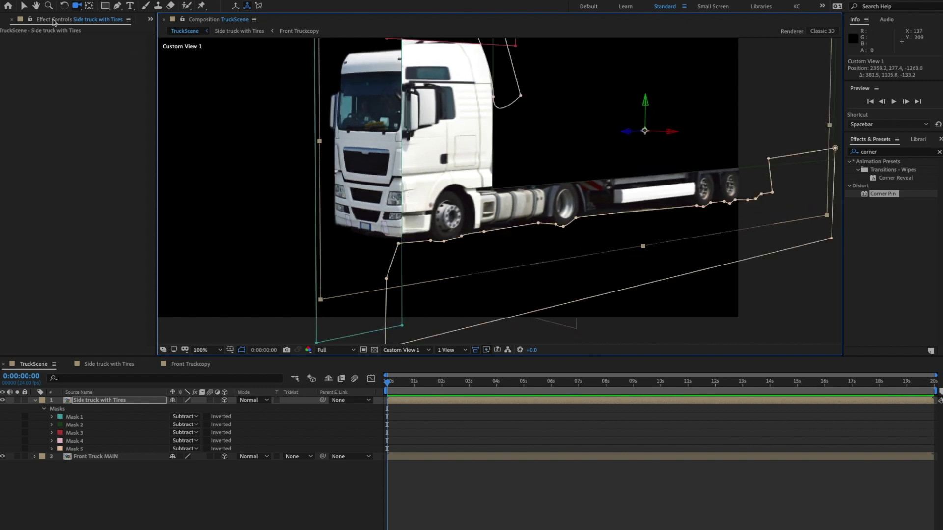
pyautogui.click(151, 20)
pyautogui.click(166, 32)
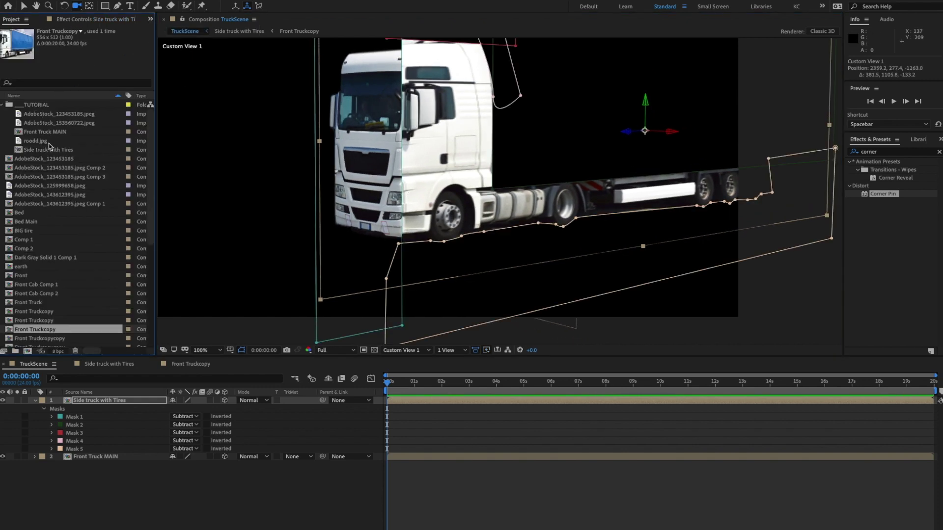
pyautogui.doubleClick(52, 117)
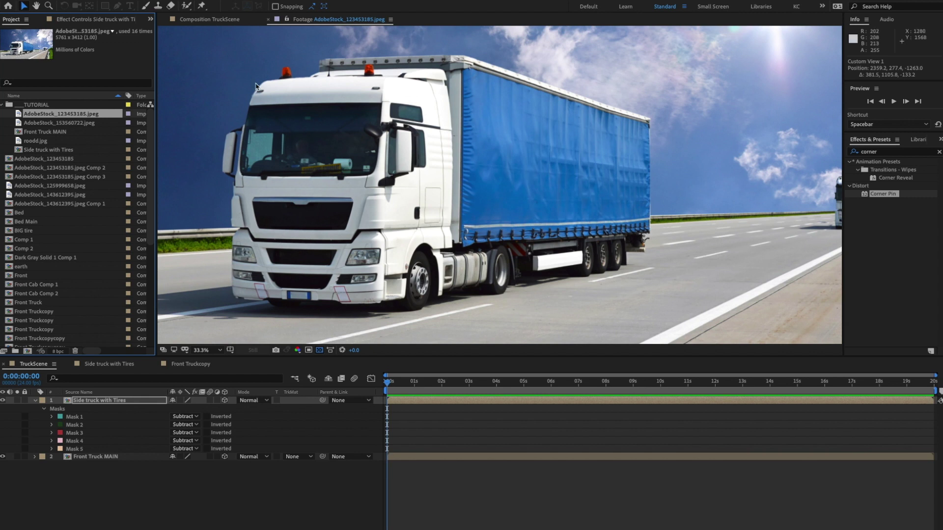
pyautogui.click(222, 19)
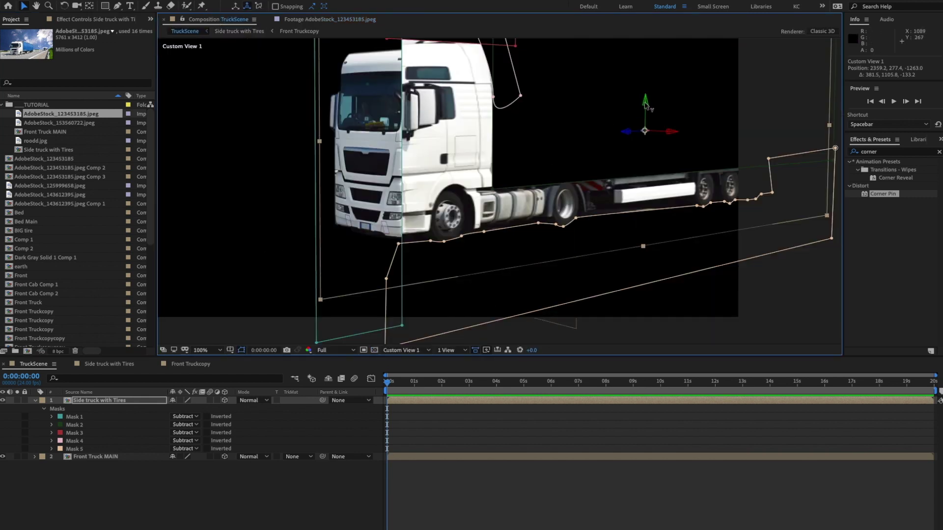
pyautogui.moveTo(645, 103); pyautogui.dragTo(647, 109)
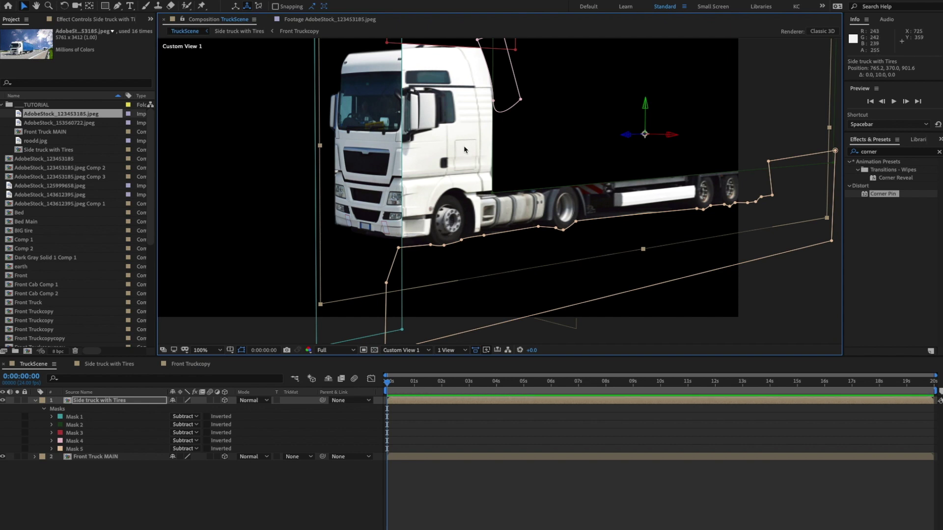
# - Move the Side truck with Tires layer closer to the cab front's corner, to about X 760.3 and Z 909.6
pyautogui.press('c')
pyautogui.moveTo(491, 147)
pyautogui.mouseDown()
pyautogui.moveTo(485, 158)
pyautogui.moveTo(479, 150)
pyautogui.mouseUp()
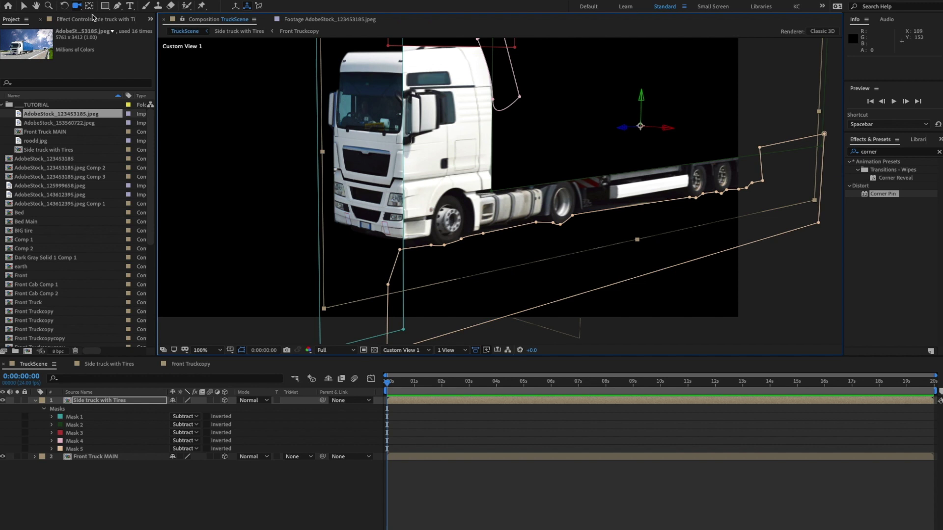
pyautogui.moveTo(499, 211); pyautogui.dragTo(506, 216)
pyautogui.click(24, 6)
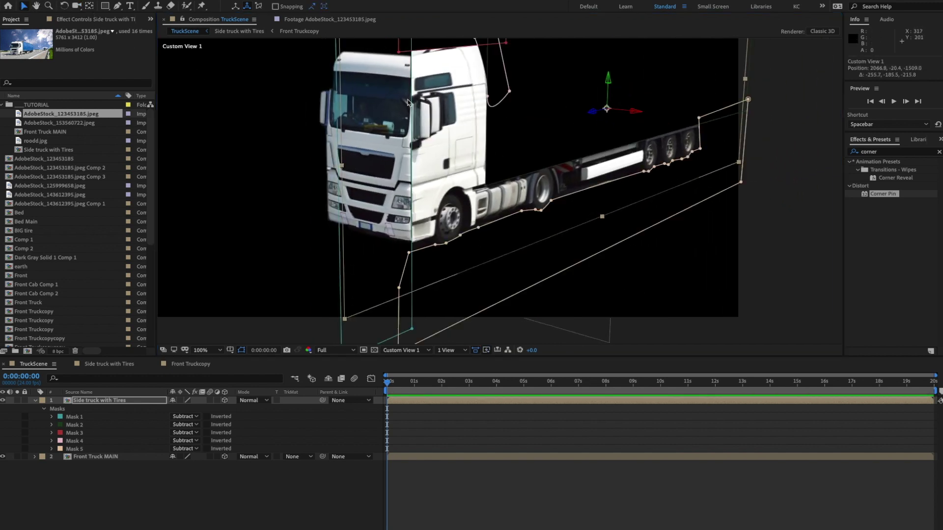
pyautogui.moveTo(594, 115); pyautogui.dragTo(620, 146)
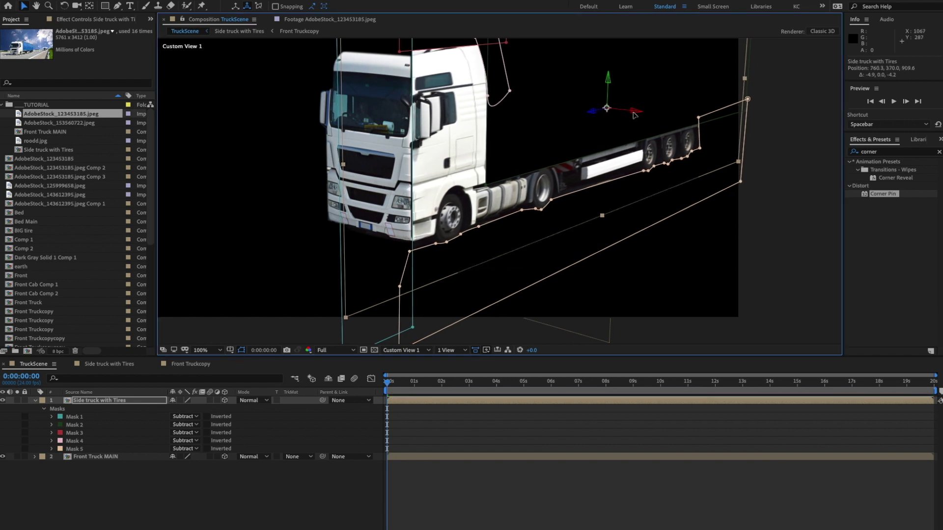
# - In the Front view, shift the Side truck with Tires layer to X 753.3 against the cab's edge, and return to Custom View 1
pyautogui.click(418, 350)
pyautogui.click(415, 372)
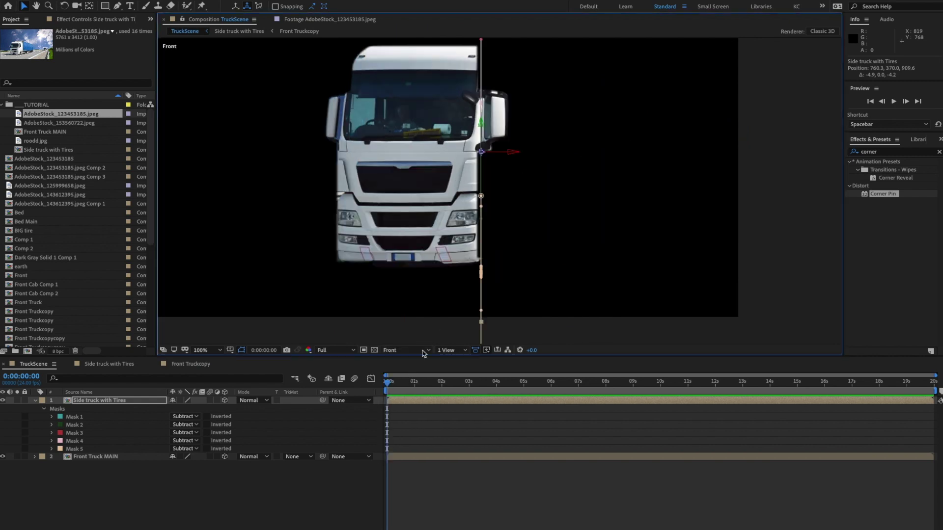
pyautogui.moveTo(512, 155); pyautogui.dragTo(509, 155)
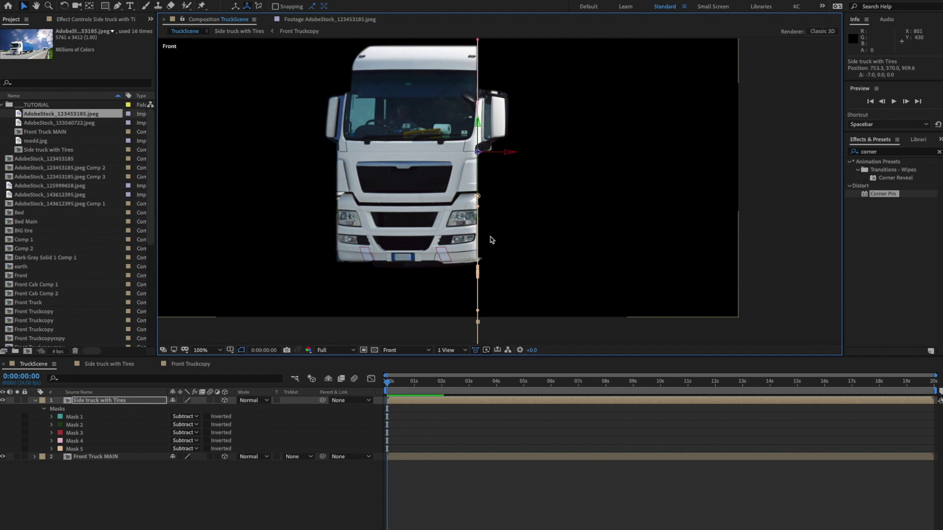
pyautogui.click(410, 350)
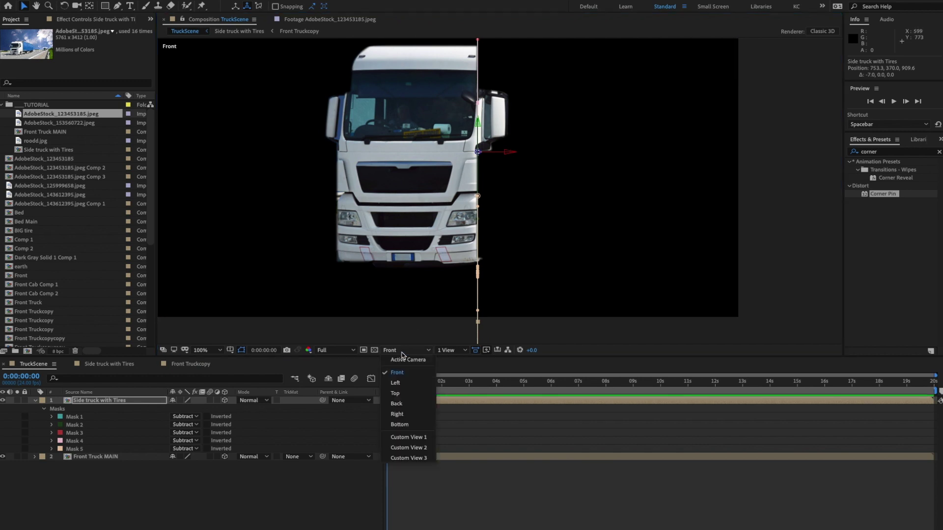
pyautogui.click(409, 437)
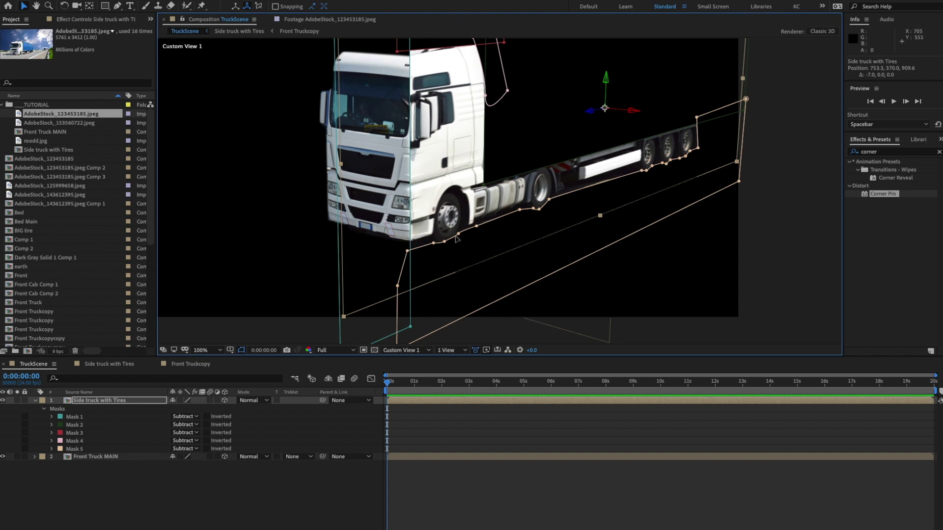
# - Examine the joint between the cab front and the truck's side from another angle in Custom View 1
pyautogui.press('c')
pyautogui.moveTo(429, 195); pyautogui.dragTo(451, 217)
pyautogui.rightClick(517, 172)
pyautogui.click(513, 187)
pyautogui.click(471, 165)
pyautogui.moveTo(481, 163); pyautogui.dragTo(621, 214)
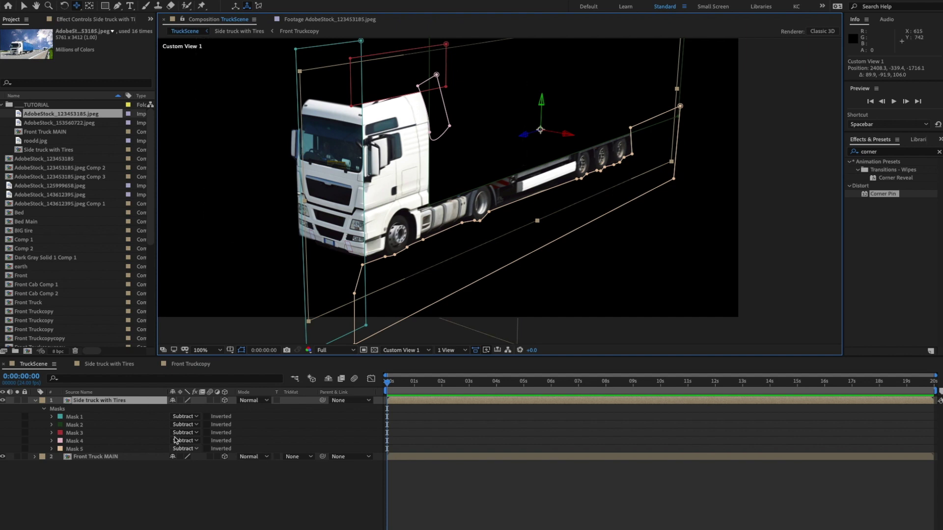
pyautogui.click(218, 496)
pyautogui.click(109, 401)
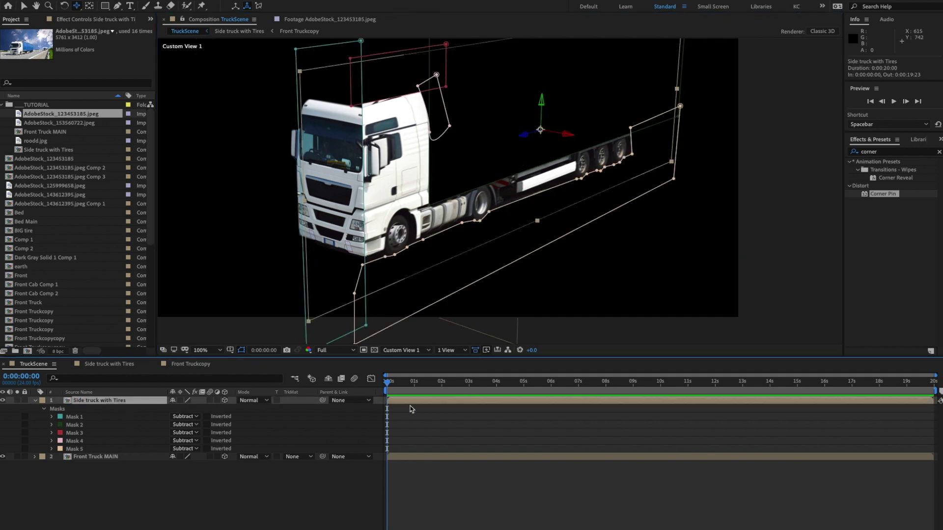
# - In the Right view, extend the lower edge of Mask 3 to about 106.6% height to trim the side layer's cab roof
pyautogui.click(415, 353)
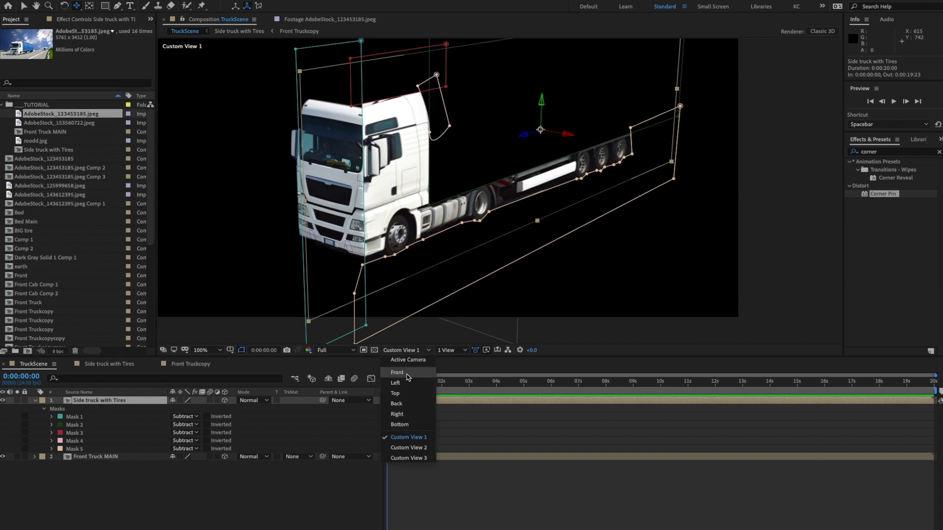
pyautogui.click(403, 414)
pyautogui.scroll(4, 299, 110)
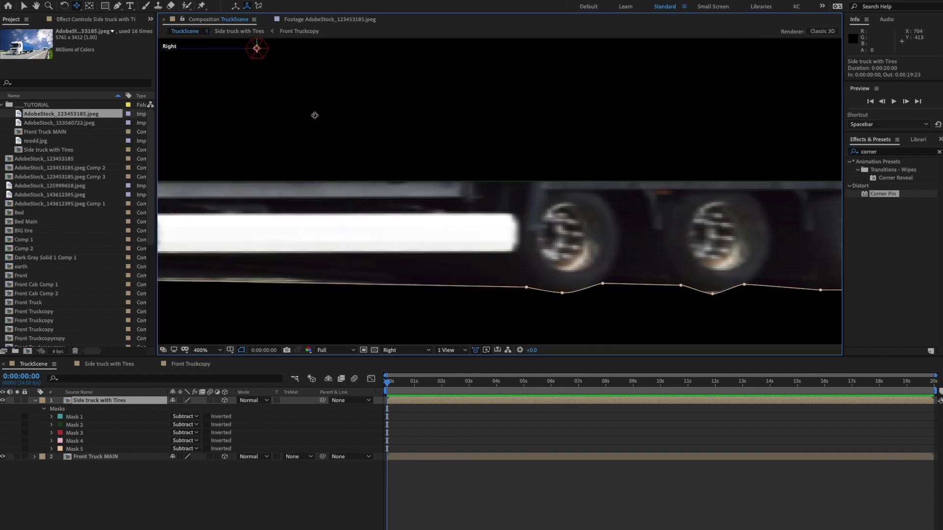
pyautogui.press('space')
pyautogui.moveTo(283, 69); pyautogui.dragTo(610, 291)
pyautogui.moveTo(501, 96); pyautogui.dragTo(686, 97)
pyautogui.moveTo(317, 282); pyautogui.dragTo(644, 215)
pyautogui.moveTo(483, 74); pyautogui.dragTo(552, 237)
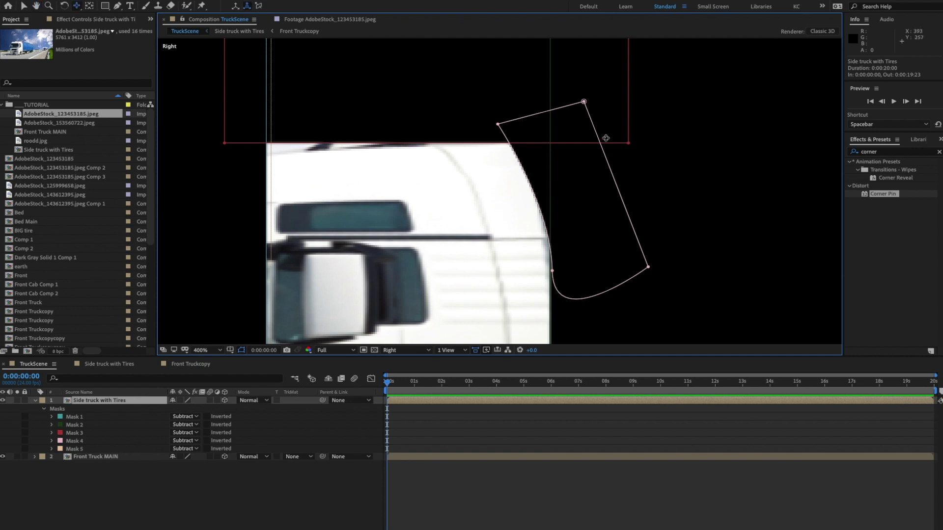
pyautogui.click(24, 7)
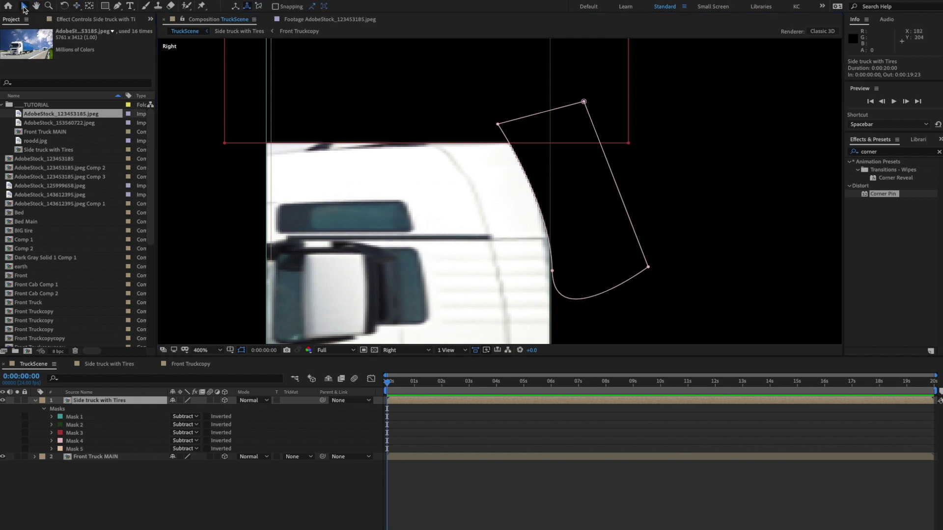
pyautogui.doubleClick(627, 145)
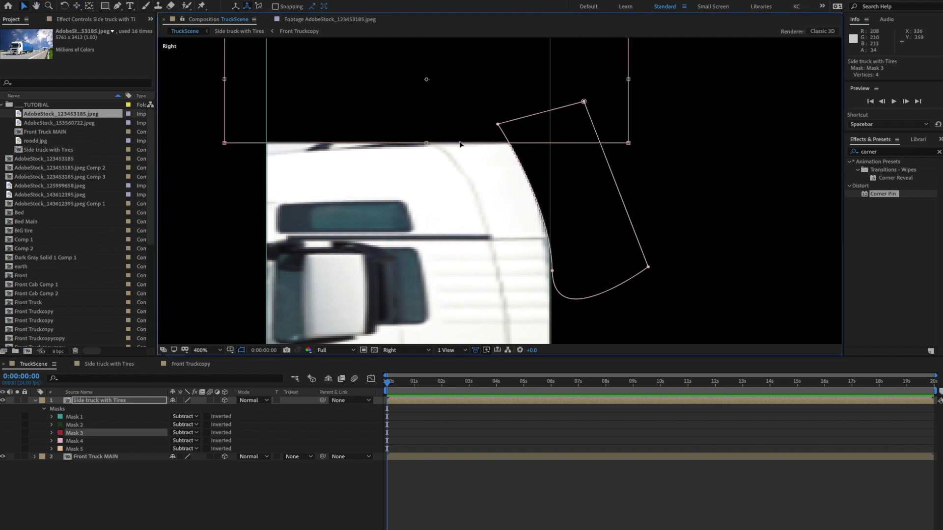
pyautogui.moveTo(426, 144); pyautogui.dragTo(426, 153)
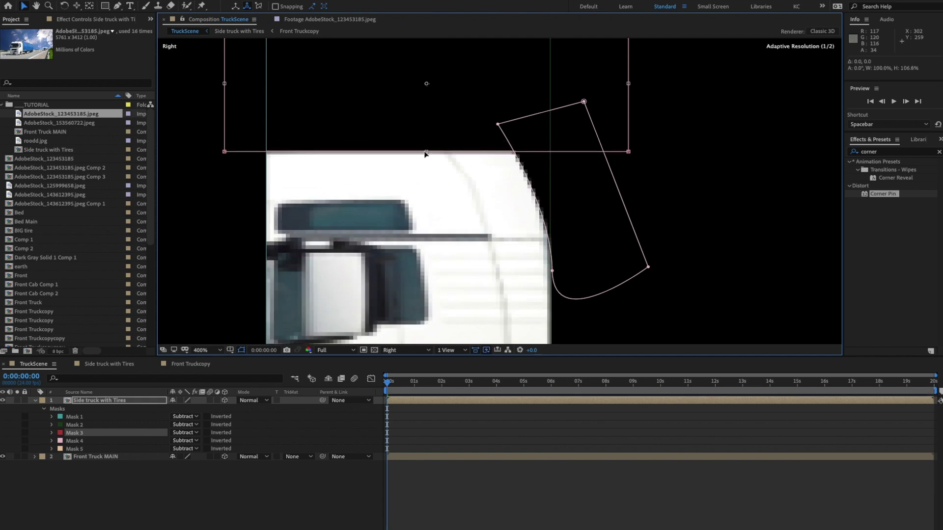
# - Show the whole truck fitted in Custom View 1 and check the trimmed roofline where the side meets the cab front
pyautogui.click(413, 352)
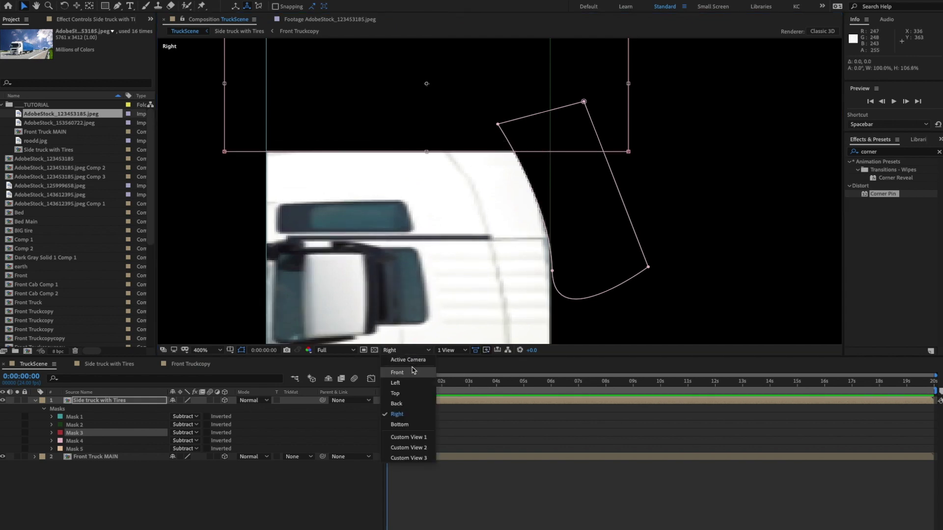
pyautogui.click(420, 436)
pyautogui.click(219, 350)
pyautogui.click(211, 365)
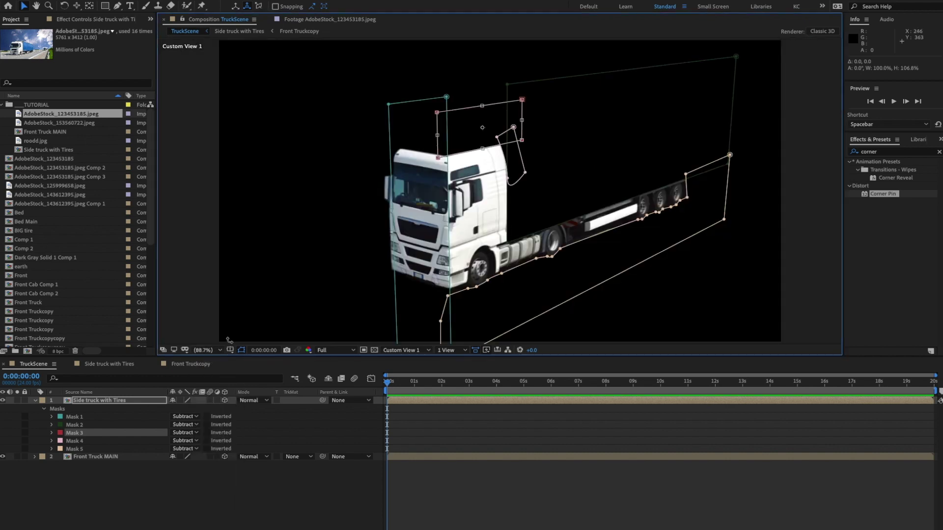
pyautogui.click(296, 483)
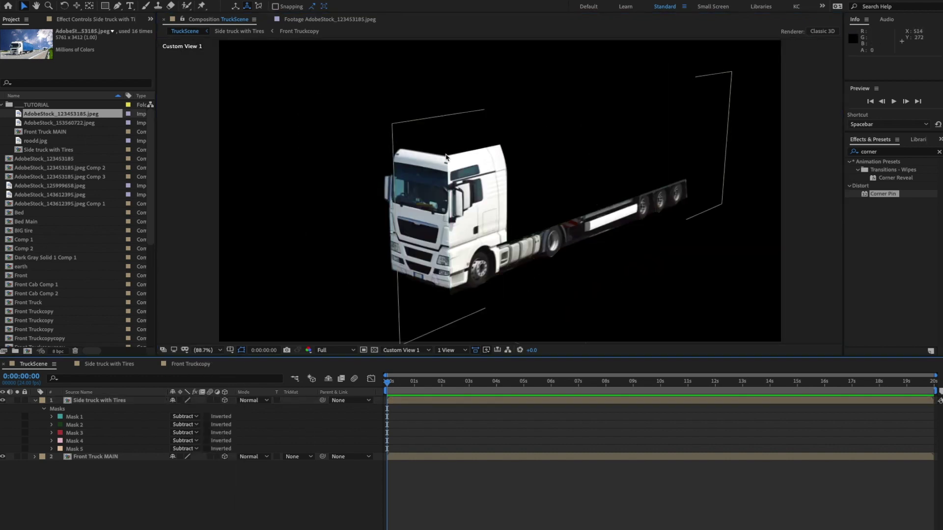
pyautogui.press('c')
pyautogui.click(467, 191)
pyautogui.moveTo(467, 191); pyautogui.dragTo(495, 182)
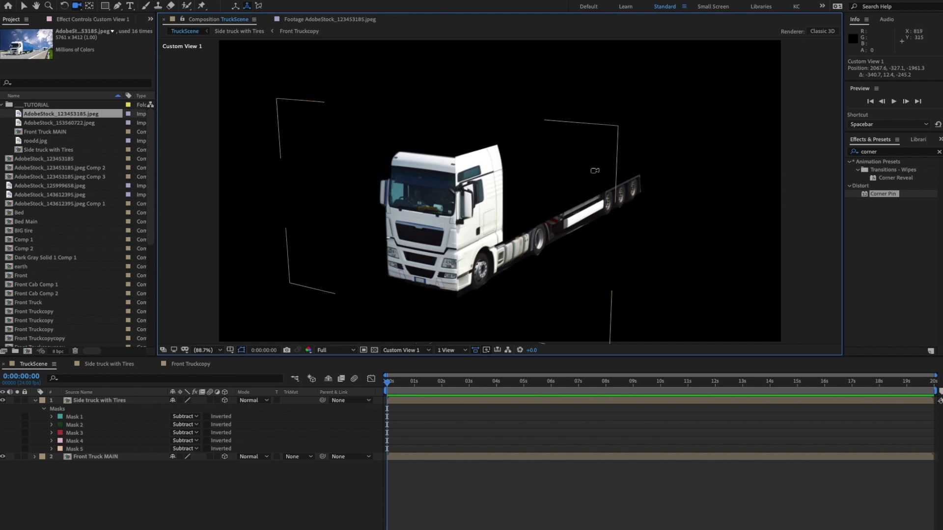
# - Undo the earlier True Comp Duplicator run, then duplicate Front Truck MAIN with that script, using the suffix copy and depth limit 2
pyautogui.hotkey('ctrl', 'z')
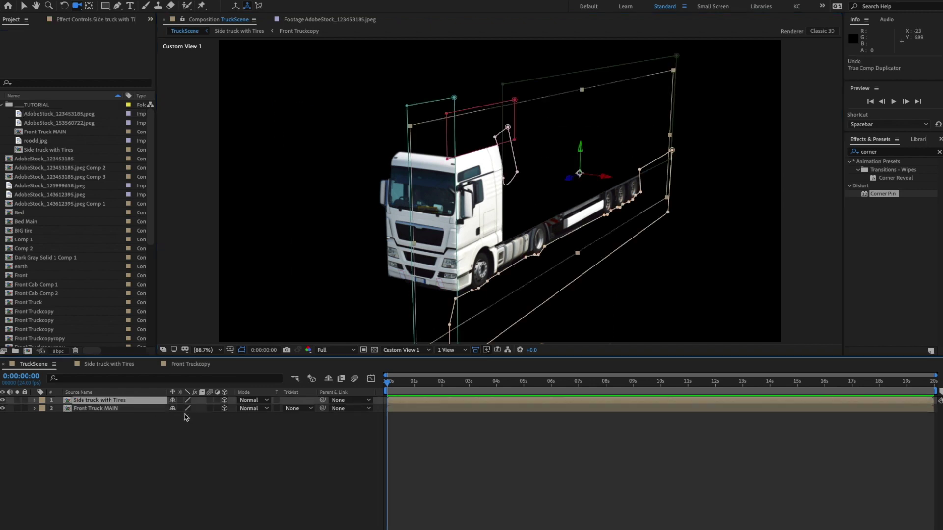
pyautogui.click(104, 409)
pyautogui.rightClick(112, 413)
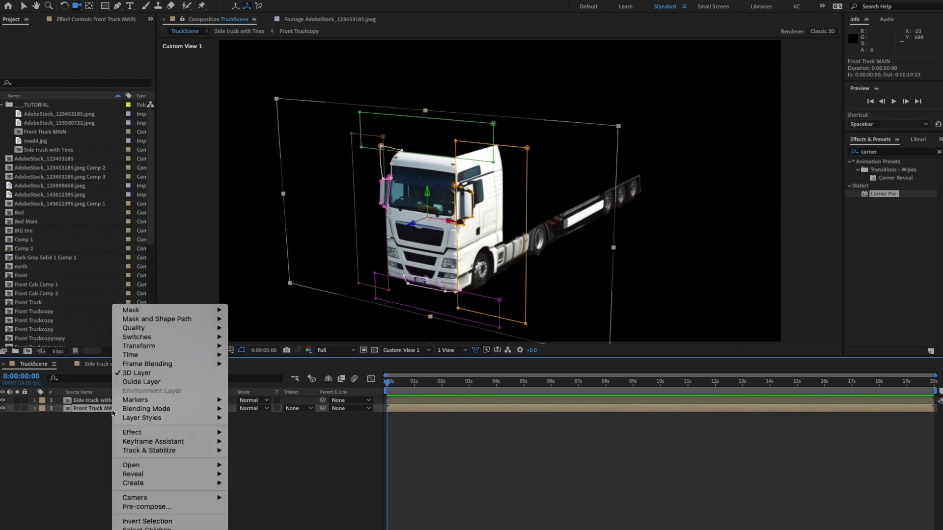
pyautogui.moveTo(119, 475)
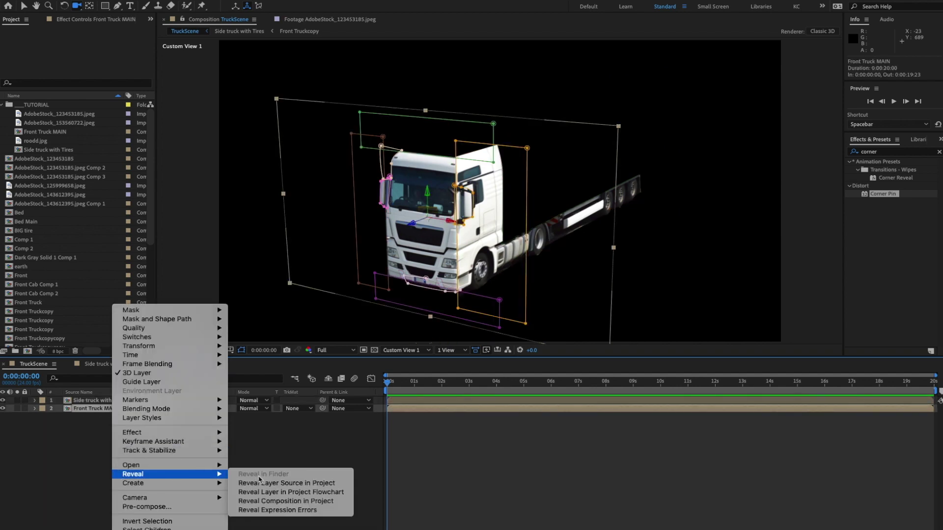
pyautogui.click(274, 483)
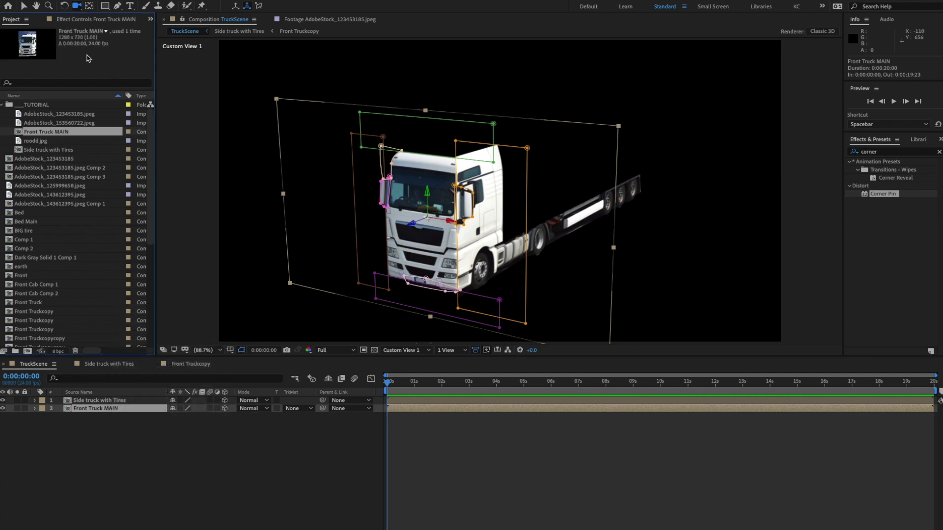
pyautogui.click(81, 0)
pyautogui.moveTo(123, 232)
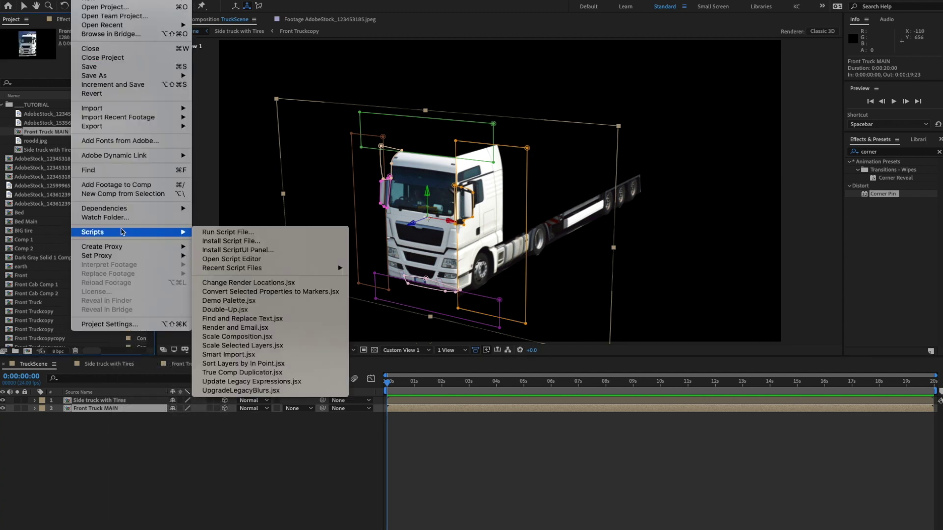
pyautogui.click(244, 373)
pyautogui.click(544, 384)
pyautogui.click(530, 281)
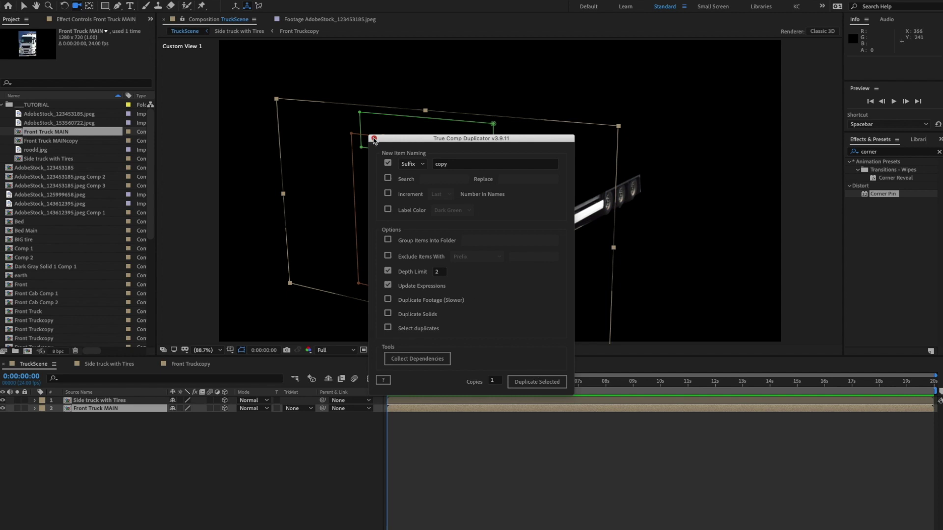
pyautogui.click(374, 139)
# - Rename the duplicated Front Truck MAINcopy composition as Frame for Cab
pyautogui.click(68, 141)
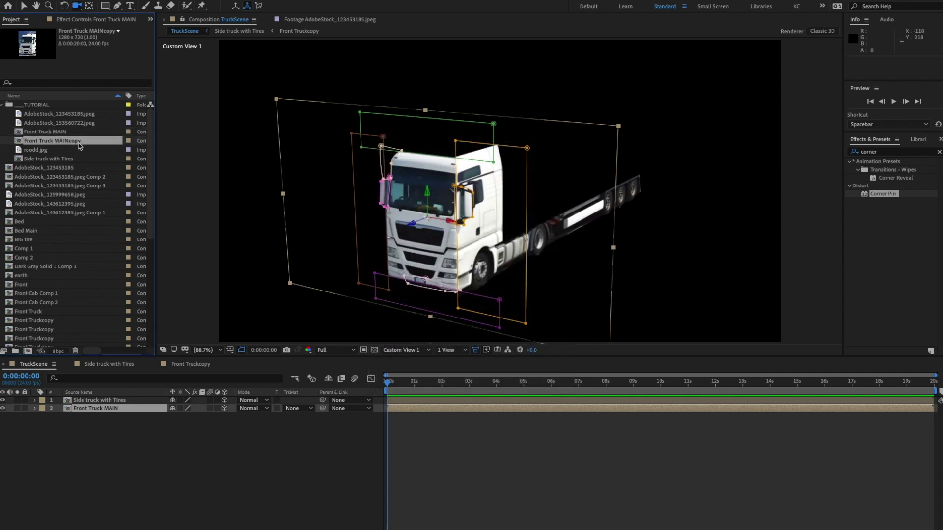
pyautogui.press('Return')
pyautogui.press('Right')
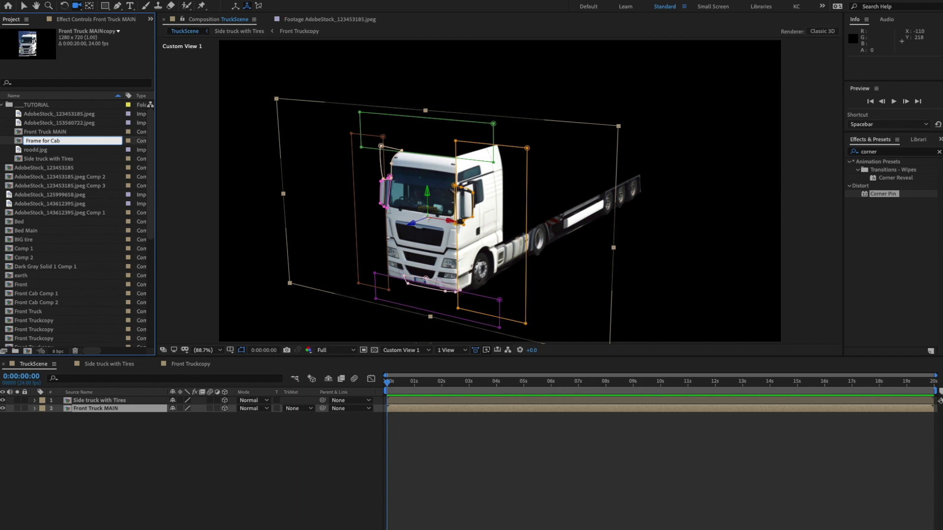
pyautogui.press('Return')
pyautogui.click(139, 466)
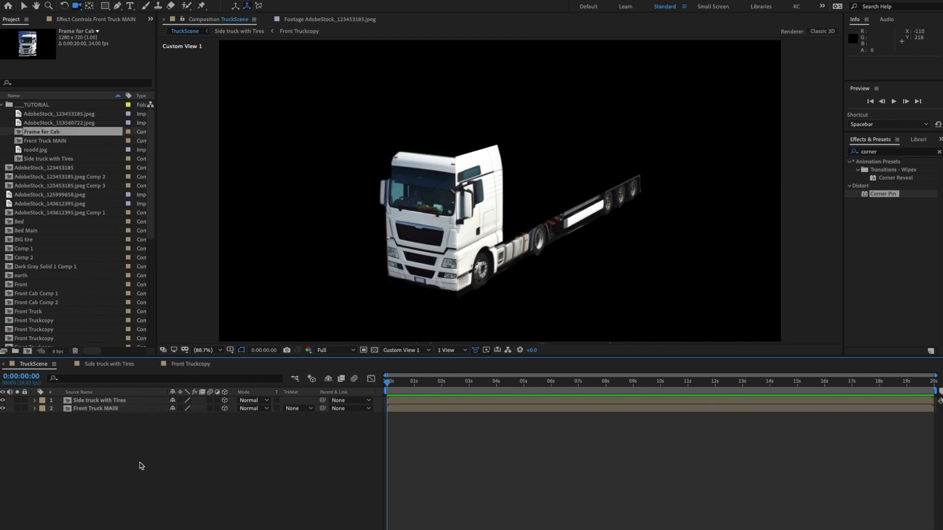
# - Duplicate the Front Truck MAIN layer with Frame for Cab as the copy's source, and move the copy to about X 1161.2
pyautogui.click(98, 410)
pyautogui.hotkey('ctrl', 'd')
pyautogui.moveTo(58, 135); pyautogui.dragTo(109, 411)
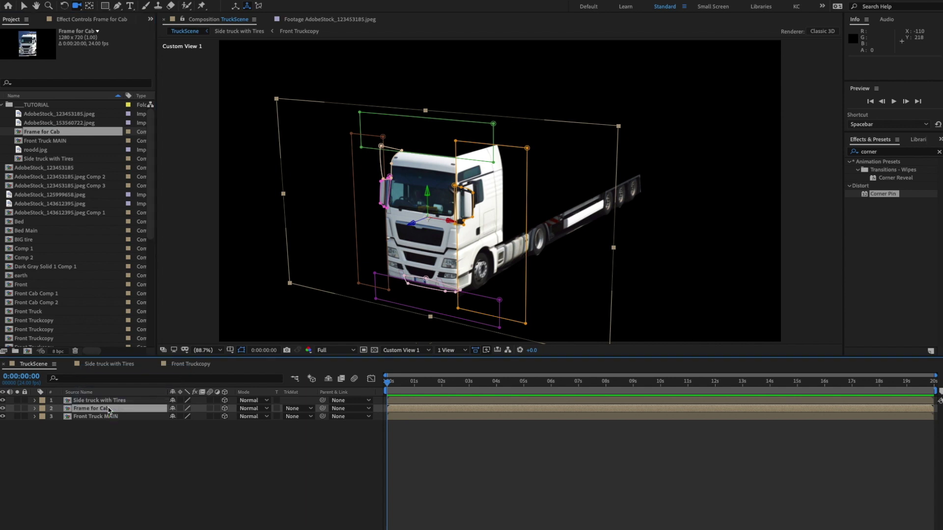
pyautogui.press('v')
pyautogui.moveTo(453, 224); pyautogui.dragTo(678, 281)
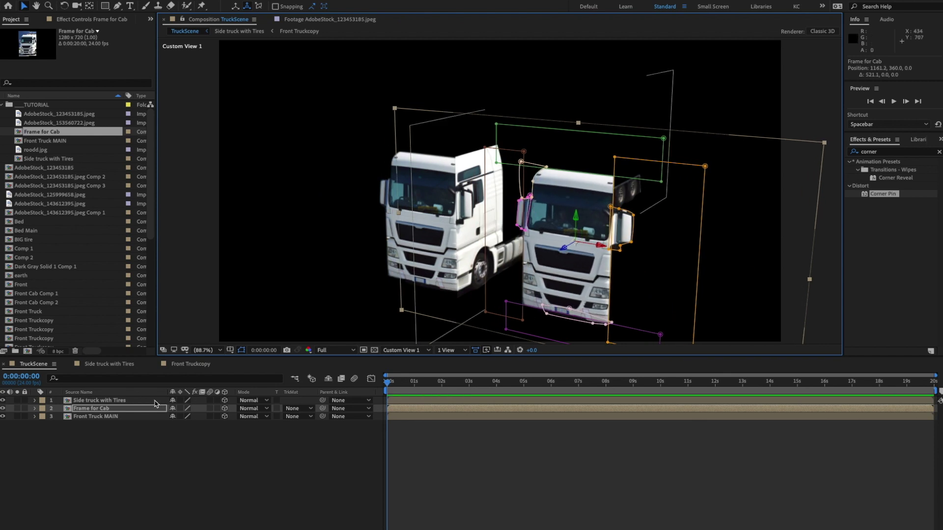
# - Delete all eight masks from the Frame for Cab layer
pyautogui.press('m')
pyautogui.click(53, 416)
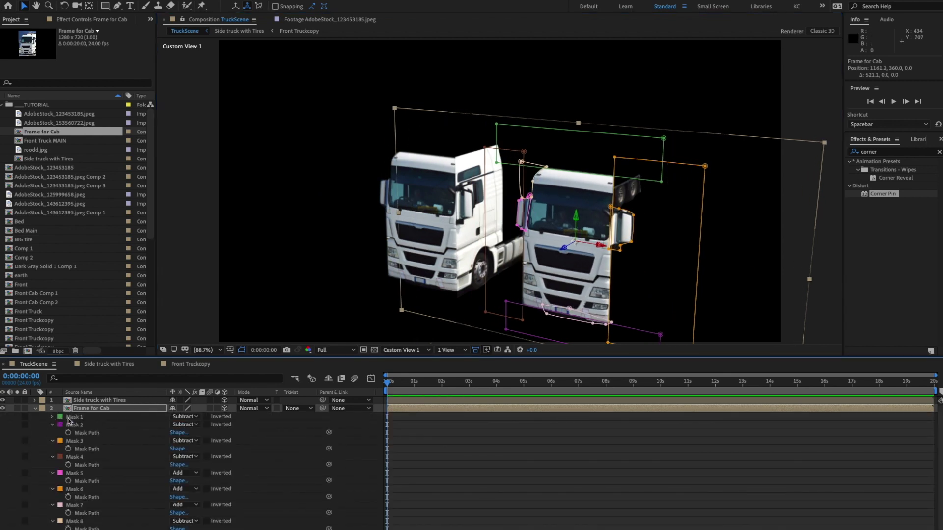
pyautogui.click(53, 425)
pyautogui.click(74, 417)
pyautogui.keyDown('shift'); pyautogui.click(84, 513); pyautogui.keyUp('shift')
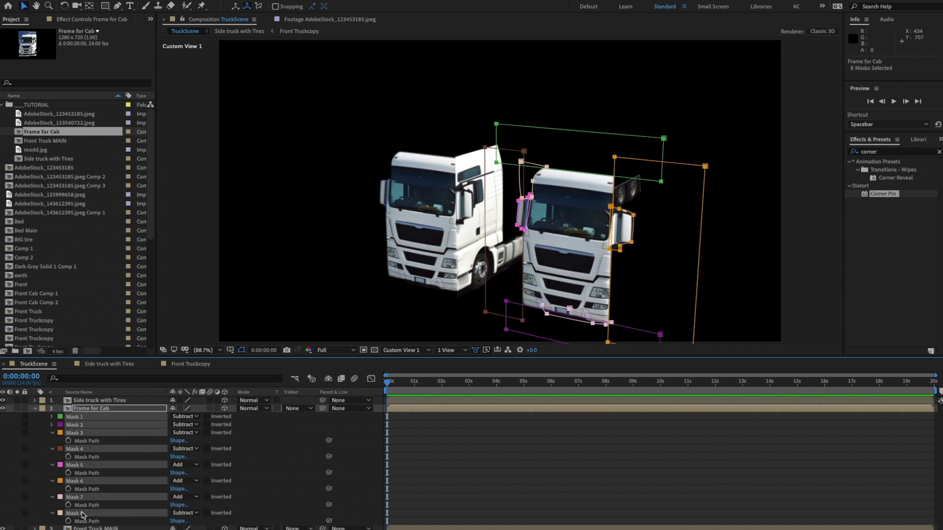
pyautogui.press('Delete')
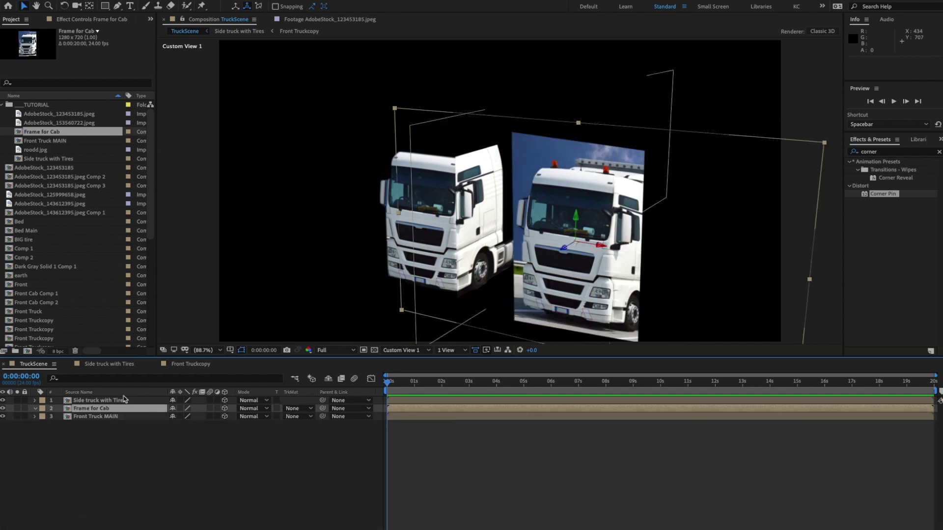
# - Close the other open compositions in the timeline and open the Frame for Cab composition
pyautogui.click(70, 366)
pyautogui.click(69, 366)
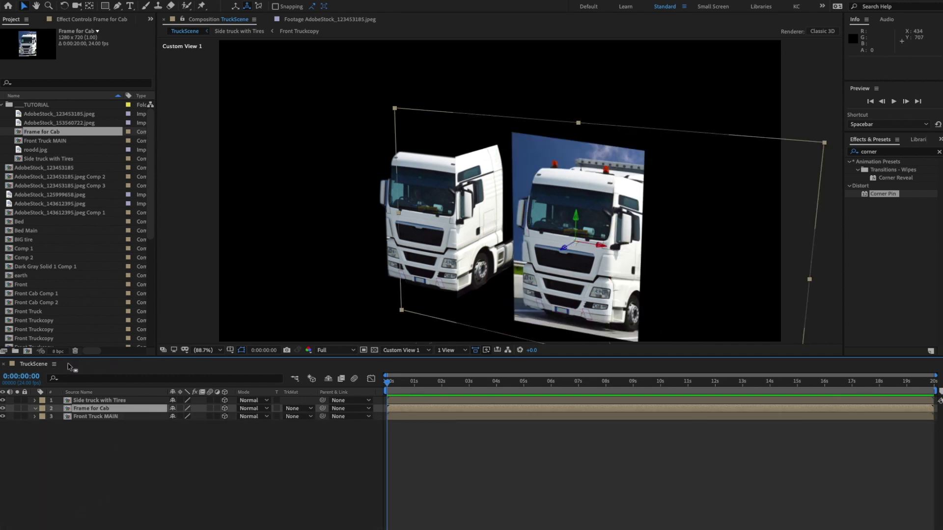
pyautogui.doubleClick(107, 410)
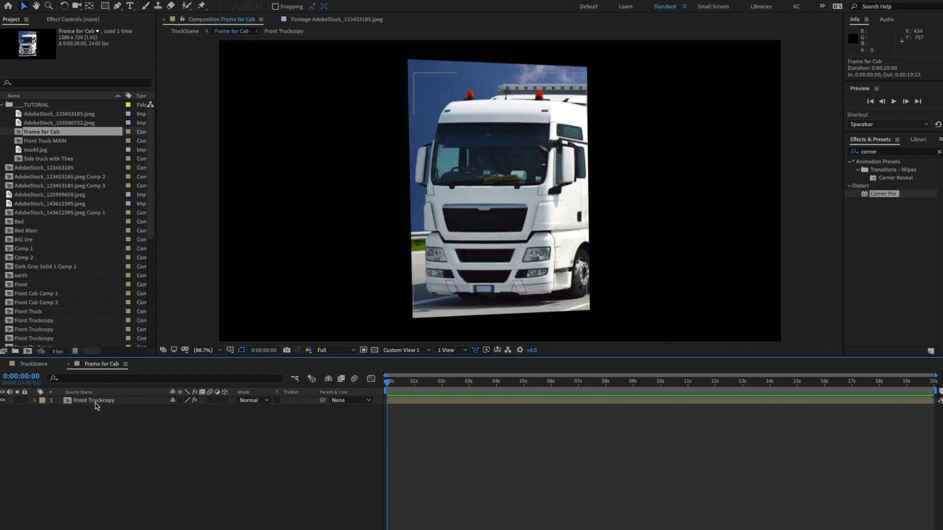
# - Open the nested Front Truckcopy composition and set its width to 623 px
pyautogui.click(101, 401)
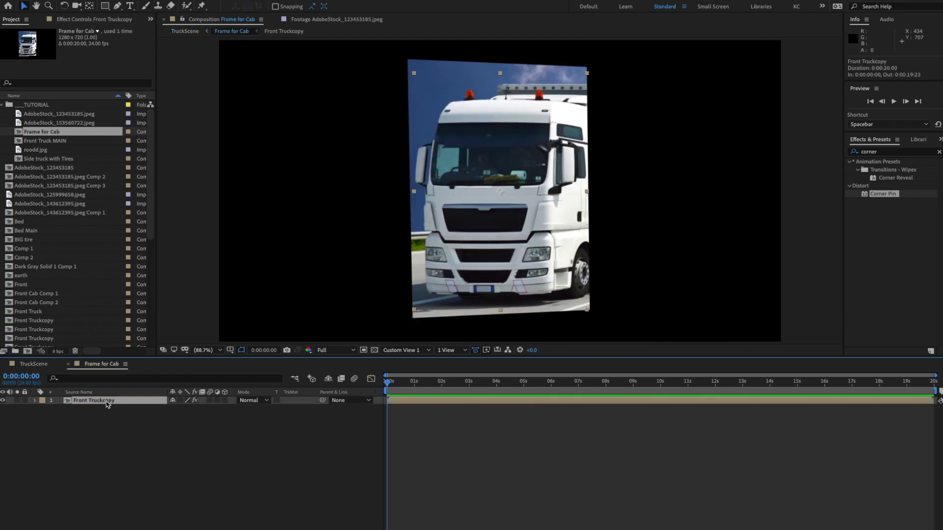
pyautogui.doubleClick(106, 401)
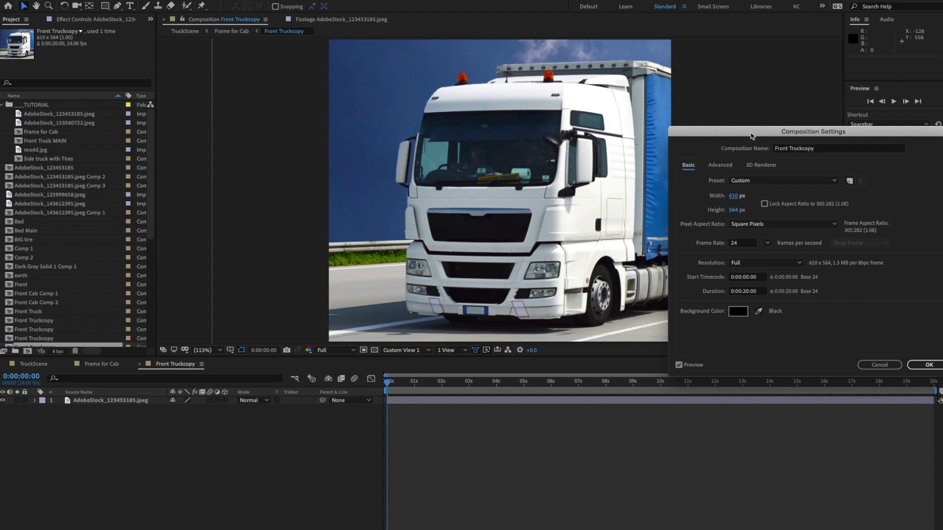
pyautogui.moveTo(751, 135); pyautogui.dragTo(777, 107)
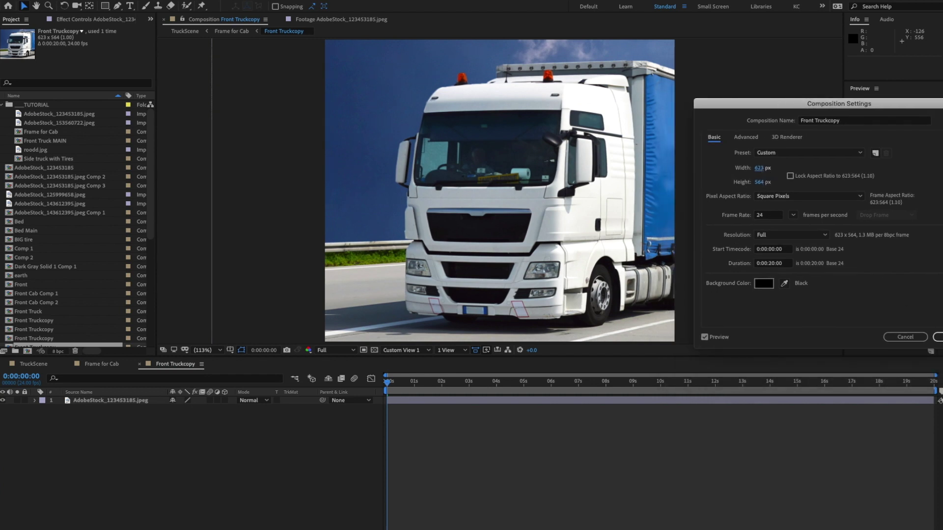
pyautogui.press('Return')
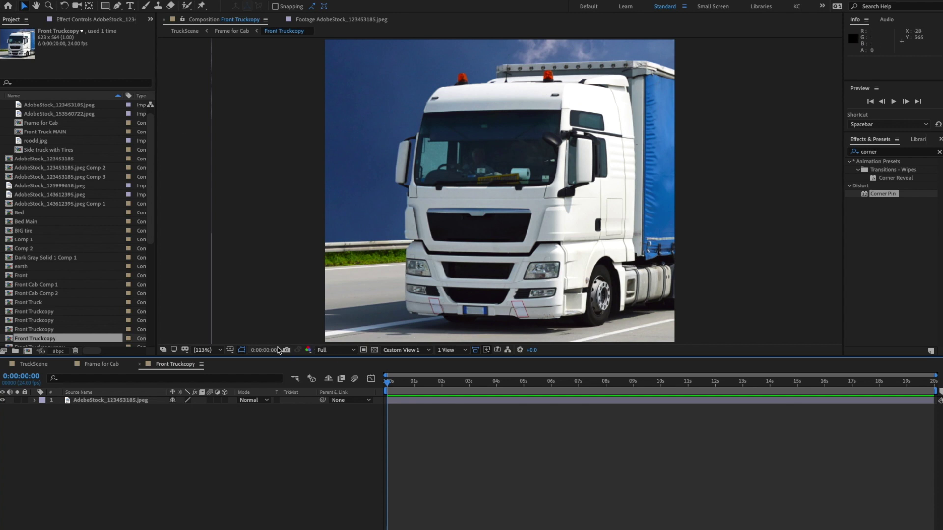
# - Crop the Front Truckcopy composition to a region of about 292 x 400 px around the cab's side and roof rail
pyautogui.click(363, 350)
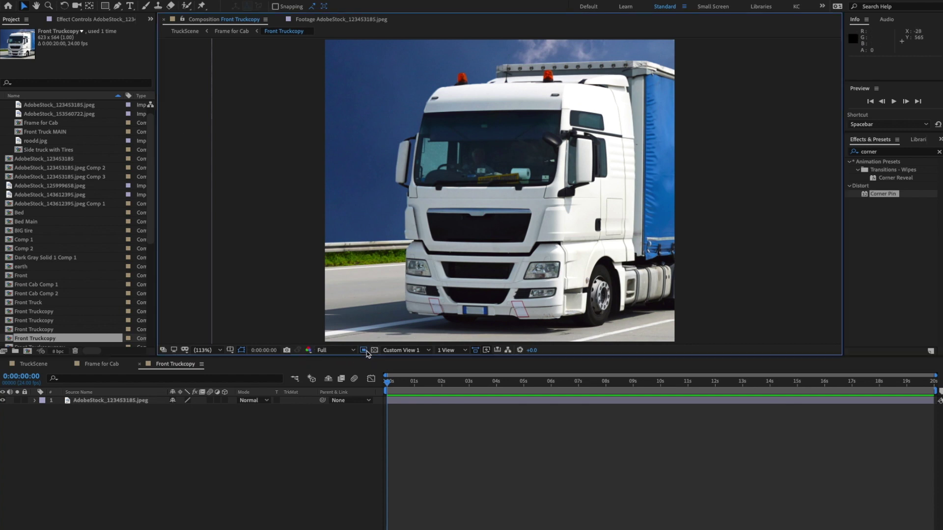
pyautogui.moveTo(490, 55); pyautogui.dragTo(656, 271)
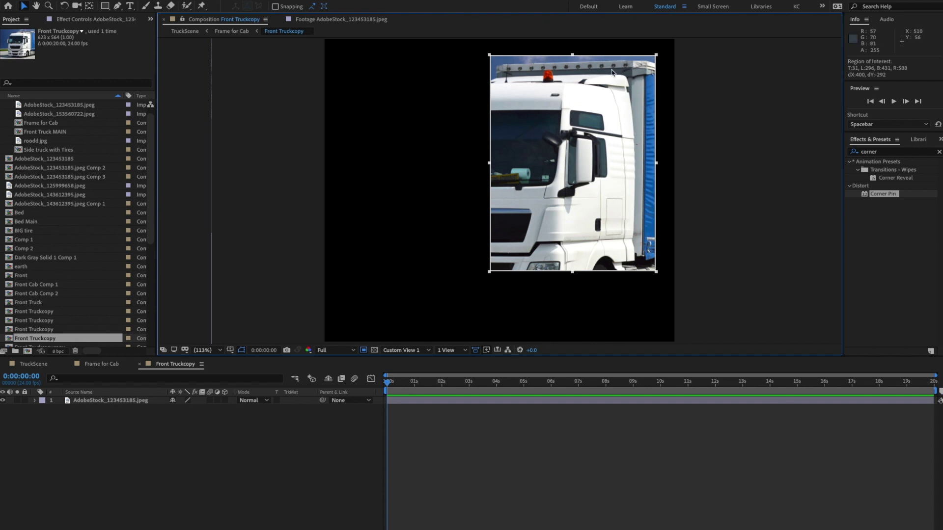
pyautogui.click(138, 0)
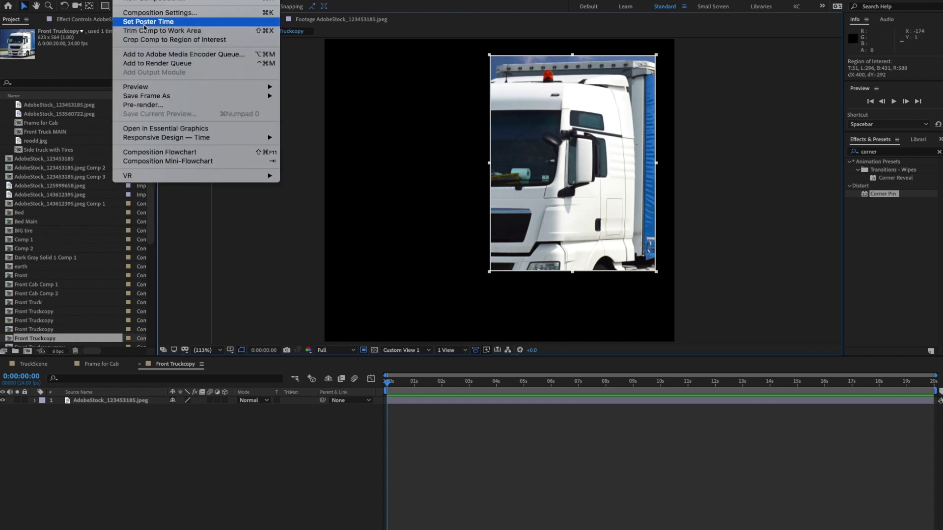
pyautogui.click(146, 40)
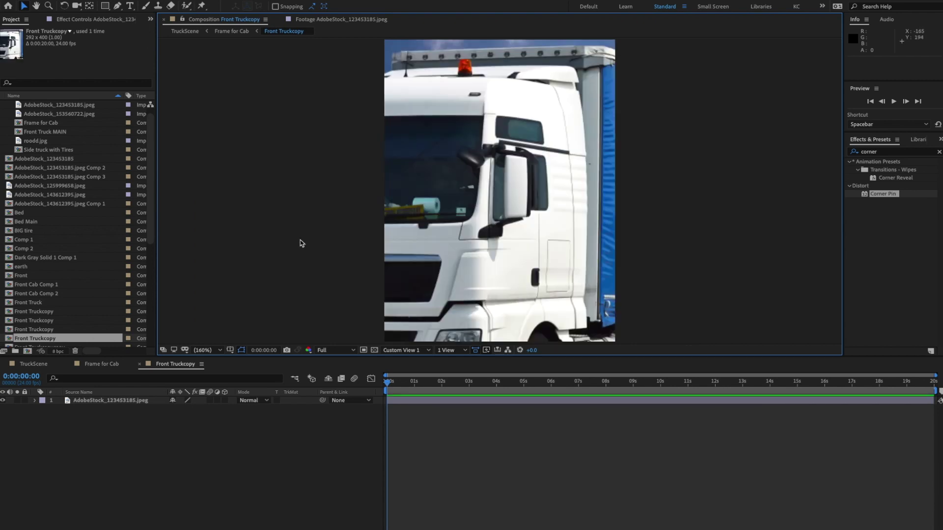
# - Return to the Frame for Cab composition and delete the Corner Pin effect from the Front Truckcopy layer
pyautogui.click(99, 364)
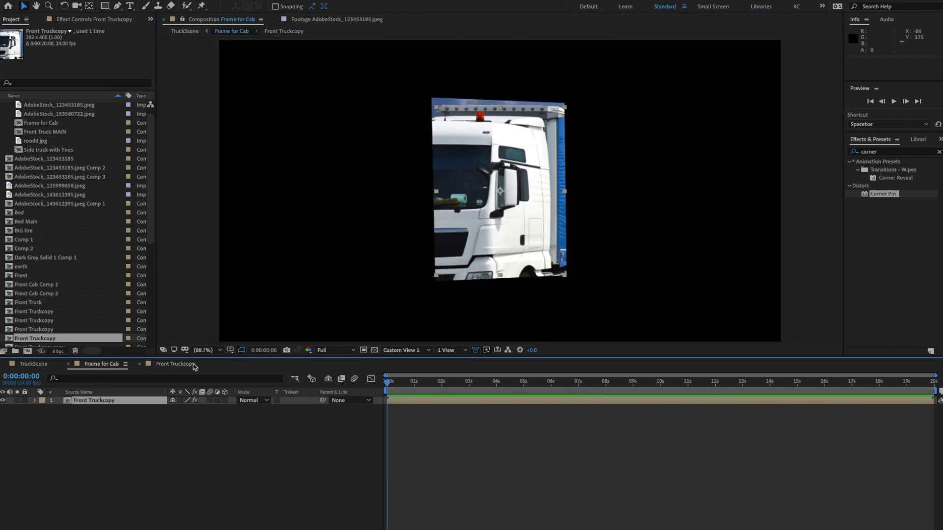
pyautogui.press('e')
pyautogui.click(70, 410)
pyautogui.press('Delete')
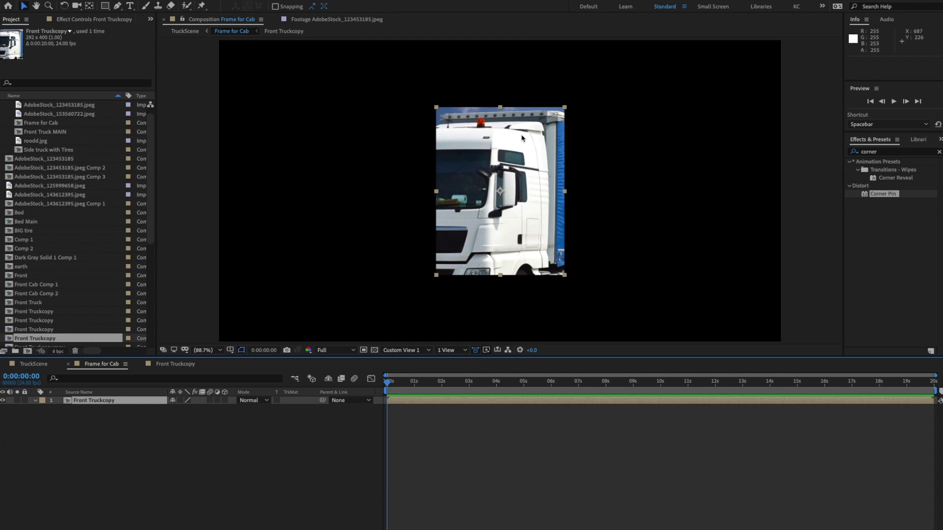
# - Place the upper guide at 183 along the roof rail, apply a fresh Corner Pin, and move its upper-left corner to 0, -9
pyautogui.hotkey('ctrl', 'r')
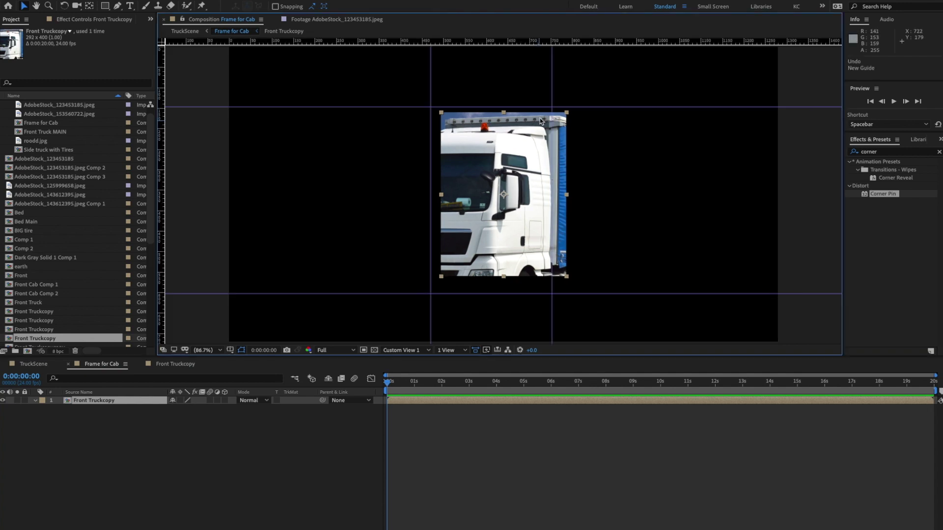
pyautogui.scroll(1, 531, 162)
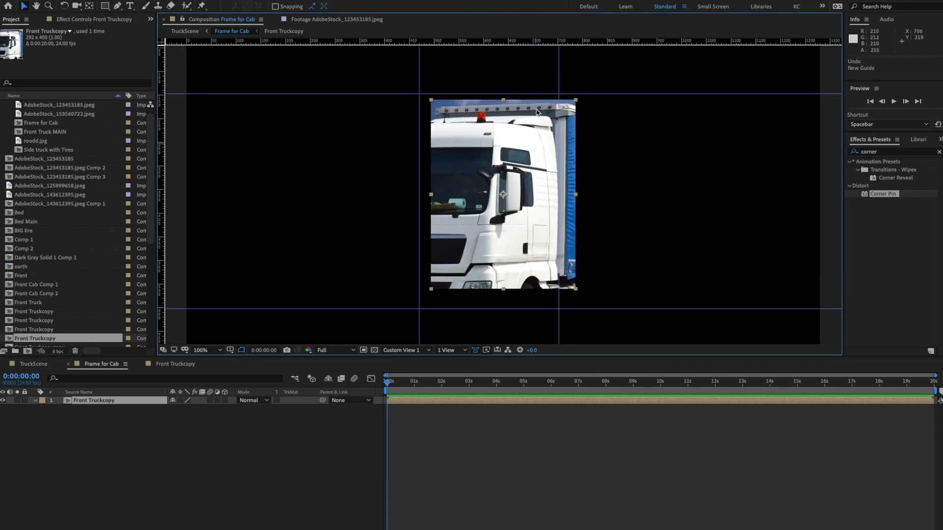
pyautogui.moveTo(536, 95); pyautogui.dragTo(536, 110)
pyautogui.press('.')
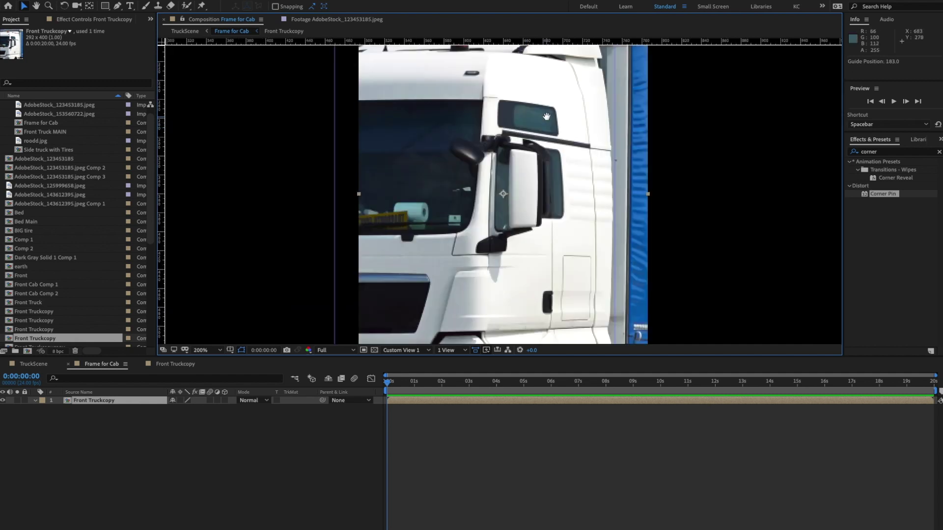
pyautogui.scroll(4, 404, 160)
pyautogui.press('super+alt+shift+e')
pyautogui.moveTo(333, 117); pyautogui.dragTo(335, 109)
pyautogui.press(',')
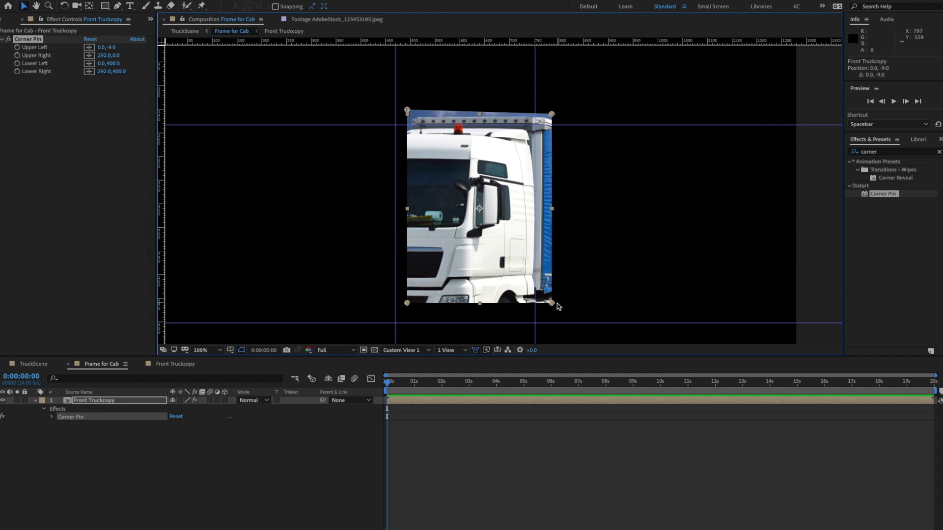
# - Move the vertical guide beside the frame post to 763 and shift the Corner Pin's upper-right corner to 289, 0
pyautogui.moveTo(534, 145); pyautogui.dragTo(540, 146)
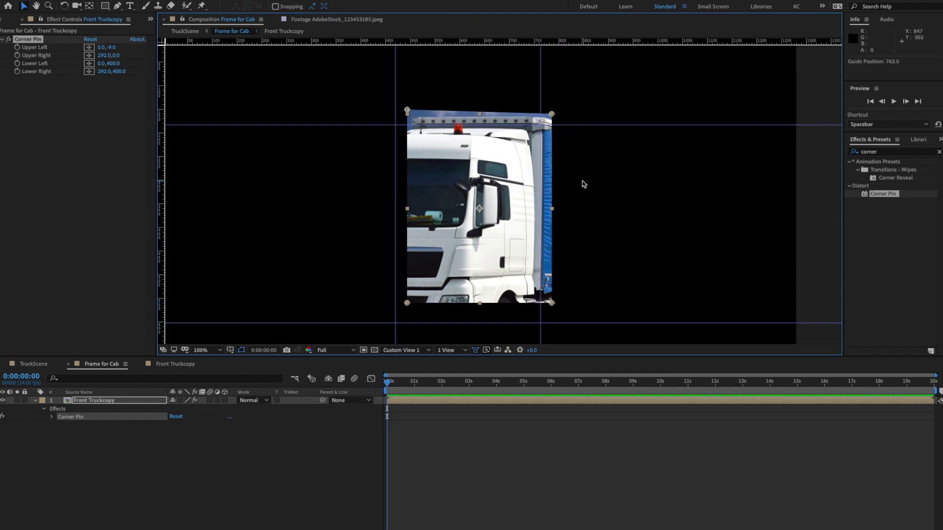
pyautogui.press('.')
pyautogui.moveTo(604, 234)
pyautogui.mouseDown()
pyautogui.moveTo(587, 129)
pyautogui.moveTo(593, 240)
pyautogui.mouseUp()
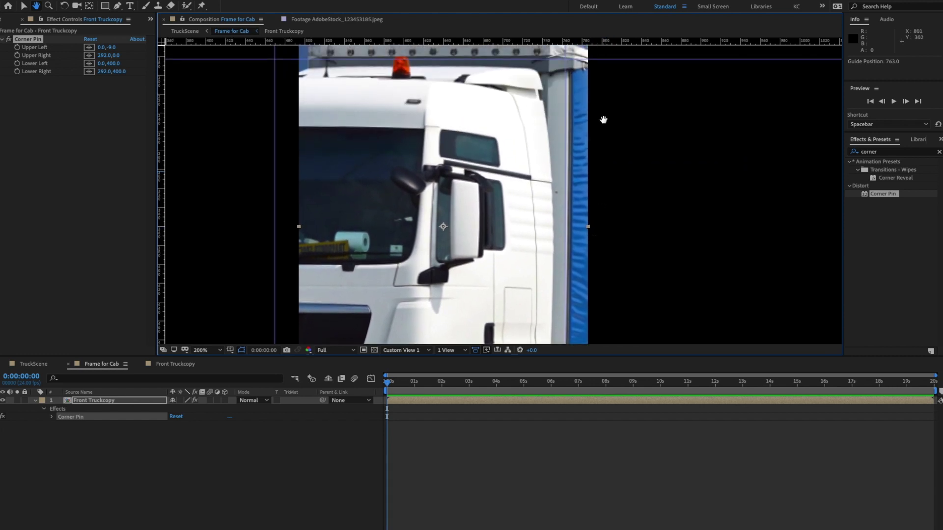
pyautogui.moveTo(603, 120); pyautogui.dragTo(606, 154)
pyautogui.press('v')
pyautogui.moveTo(591, 95); pyautogui.dragTo(589, 96)
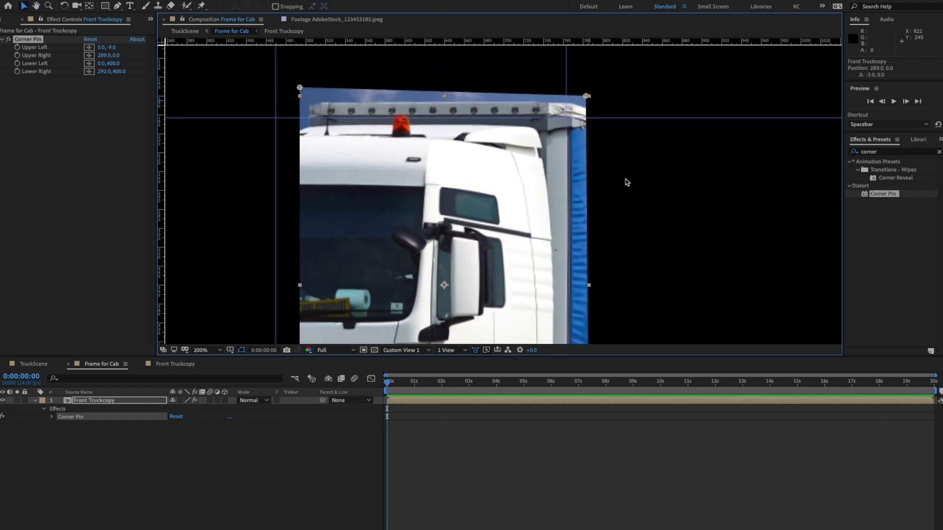
pyautogui.press(',')
pyautogui.scroll(-3, 609, 218)
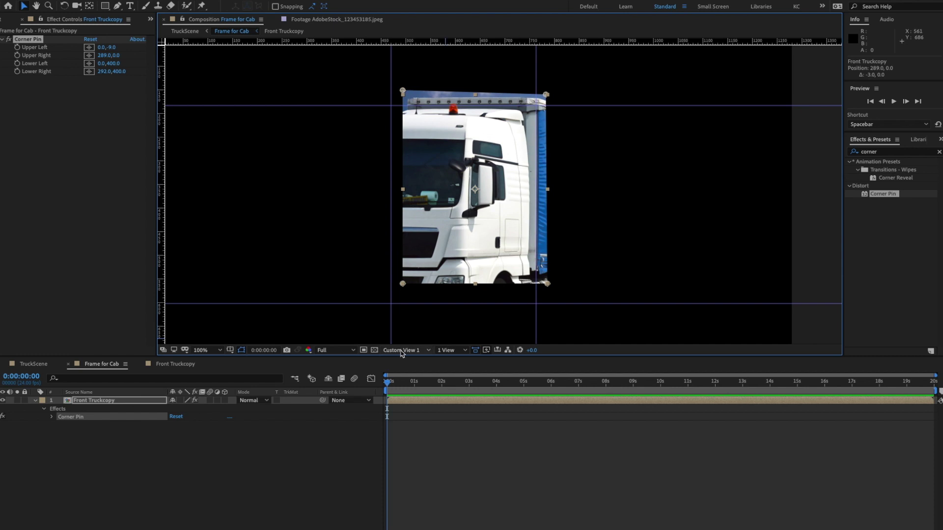
# - Solo the Frame for Cab layer in the TruckScene composition and show it in the Front view
pyautogui.click(30, 365)
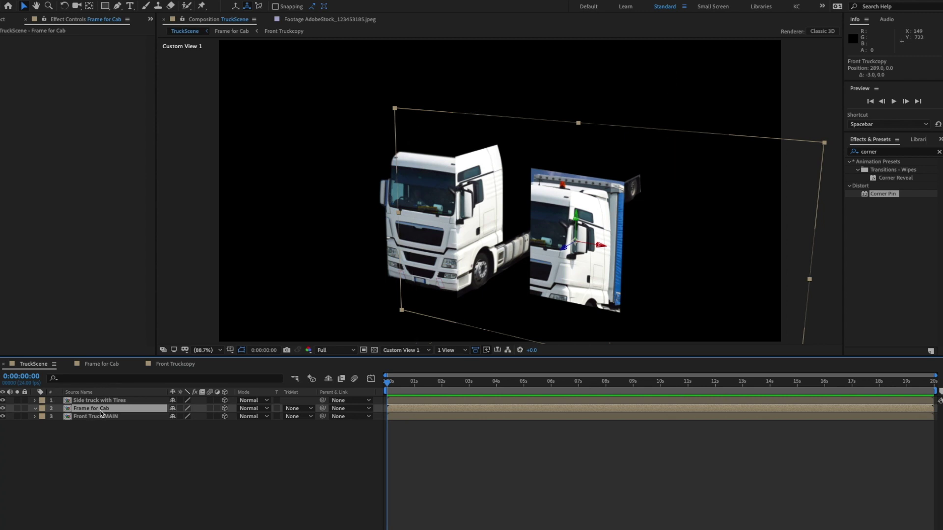
pyautogui.click(18, 409)
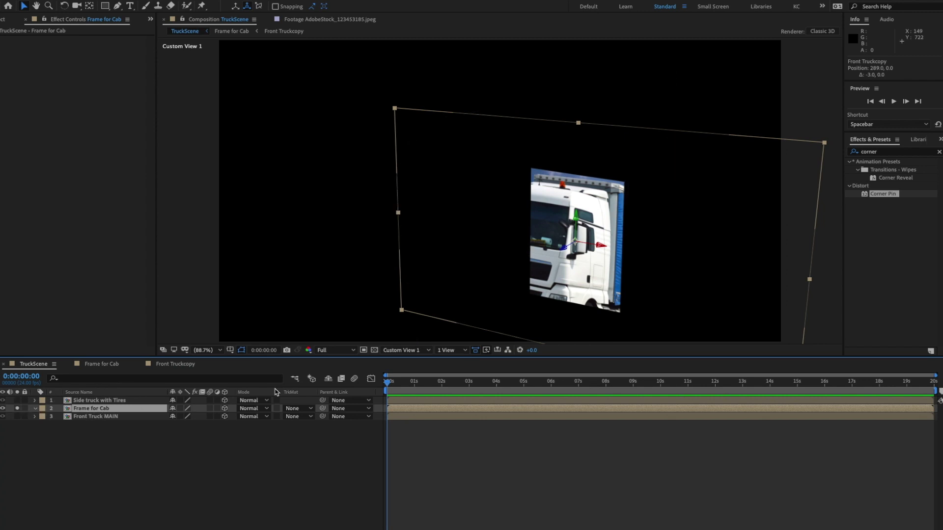
pyautogui.click(411, 350)
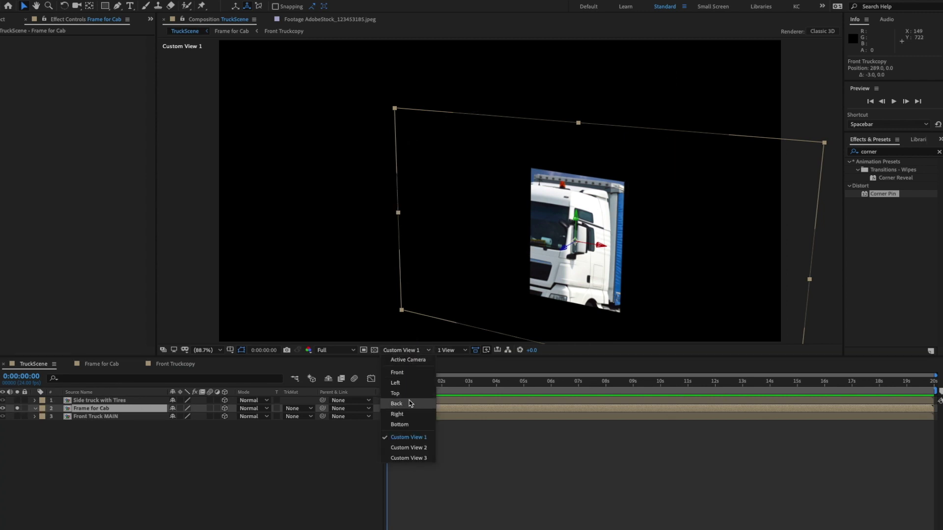
pyautogui.click(407, 372)
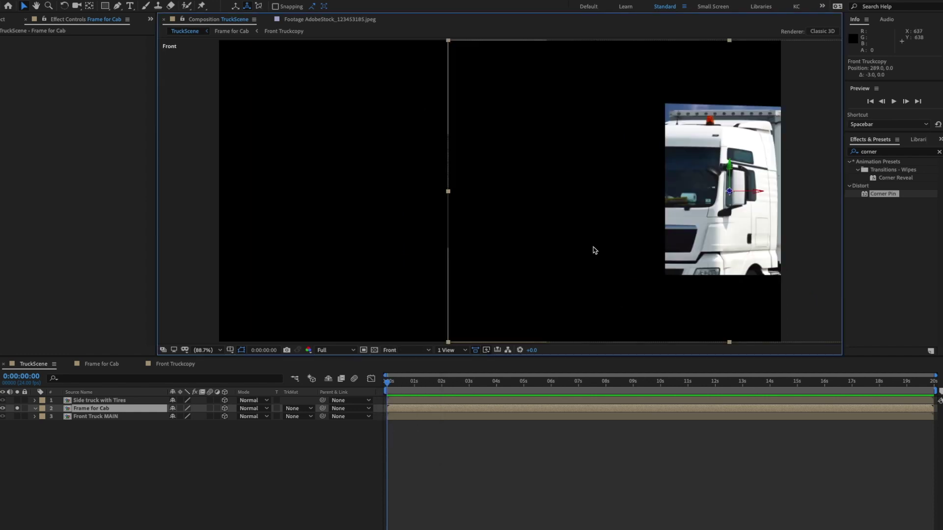
pyautogui.scroll(1, 694, 190)
pyautogui.hscroll(3, 490, 191)
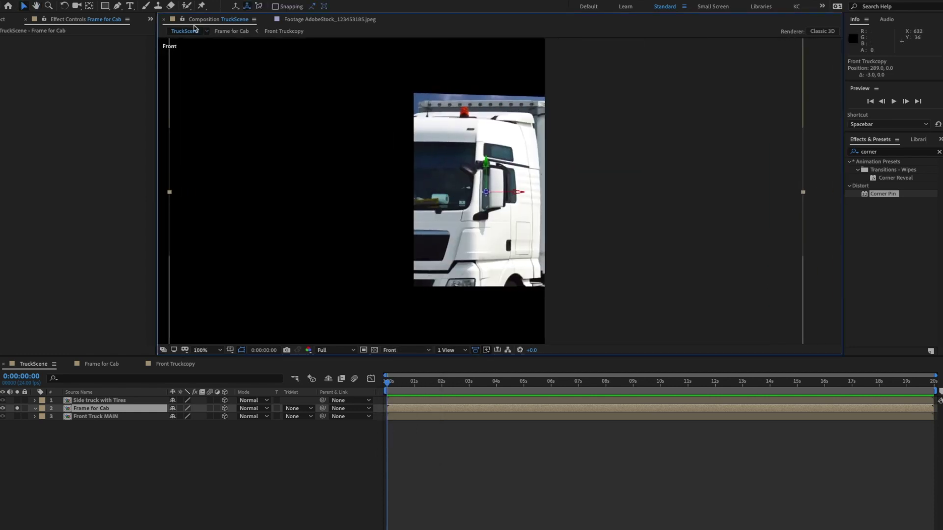
# - Draw a rectangular mask of about 265 x 411 px over the cab on Frame for Cab and set it to Subtract
pyautogui.click(105, 5)
pyautogui.moveTo(403, 112); pyautogui.dragTo(534, 306)
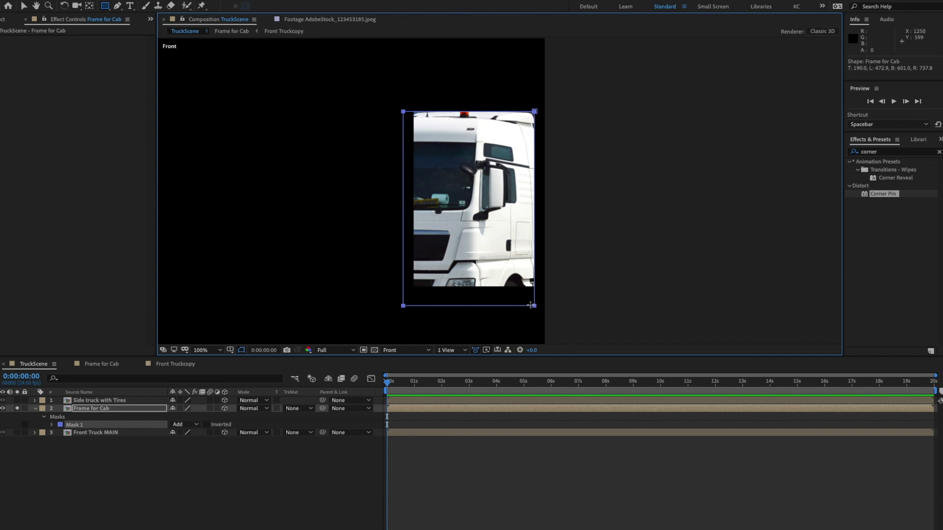
pyautogui.press('c')
pyautogui.moveTo(347, 142); pyautogui.dragTo(175, 128)
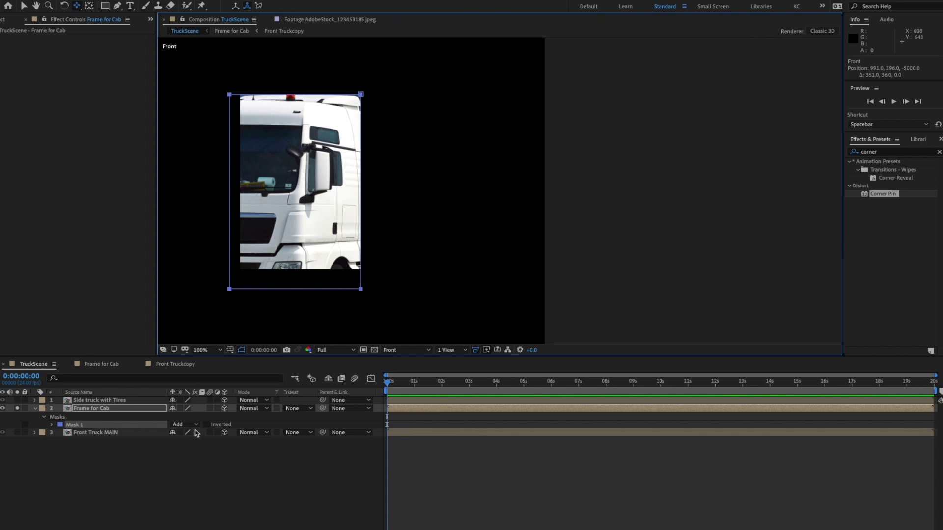
pyautogui.click(186, 424)
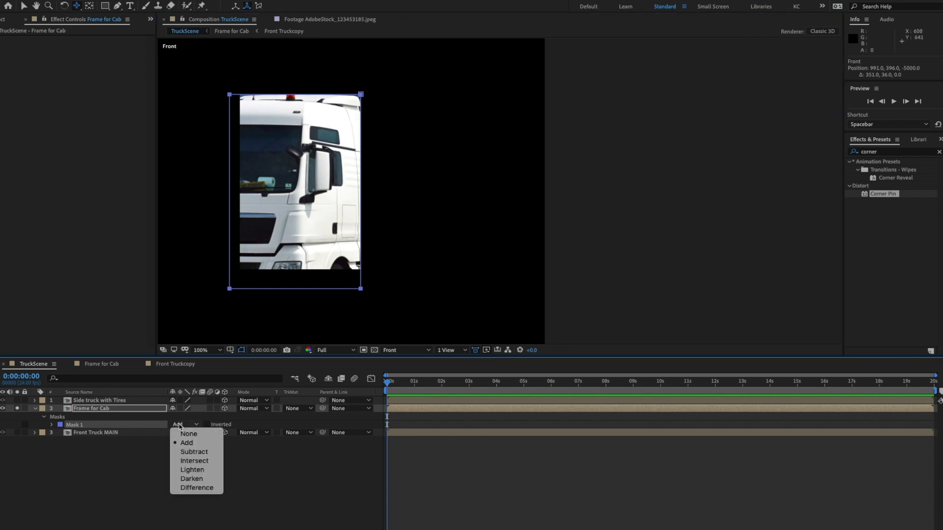
pyautogui.click(191, 452)
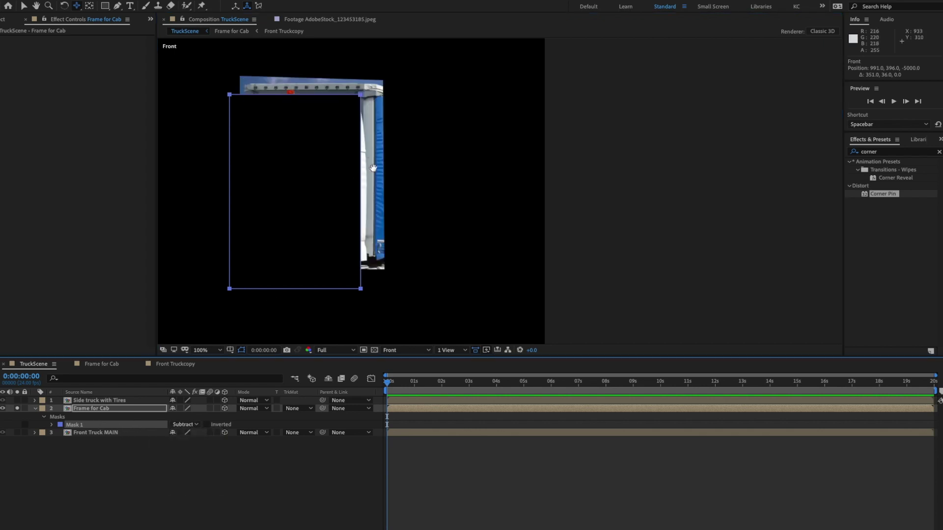
# - Widen Mask 1 to about 101.5% by extending its right edge toward the vertical frame post
pyautogui.scroll(4, 432, 177)
pyautogui.press('c')
pyautogui.scroll(-4, 461, 176)
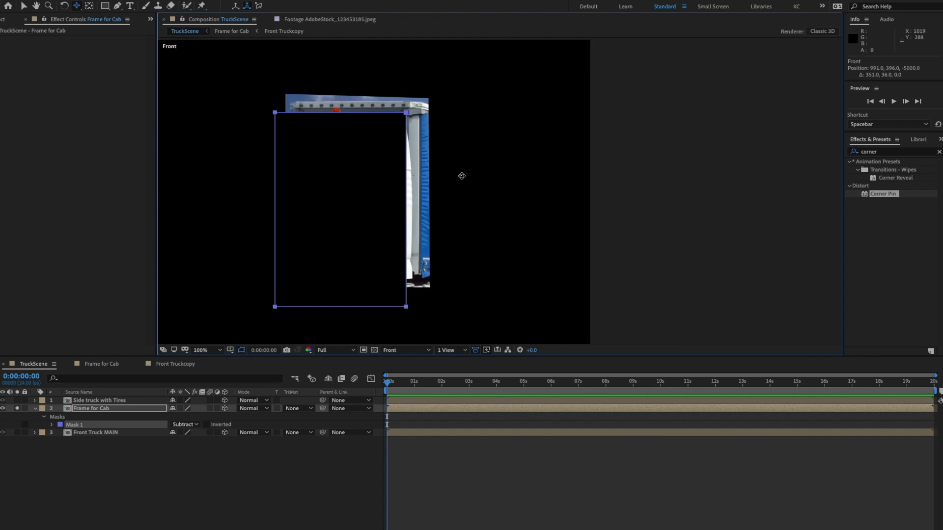
pyautogui.click(23, 6)
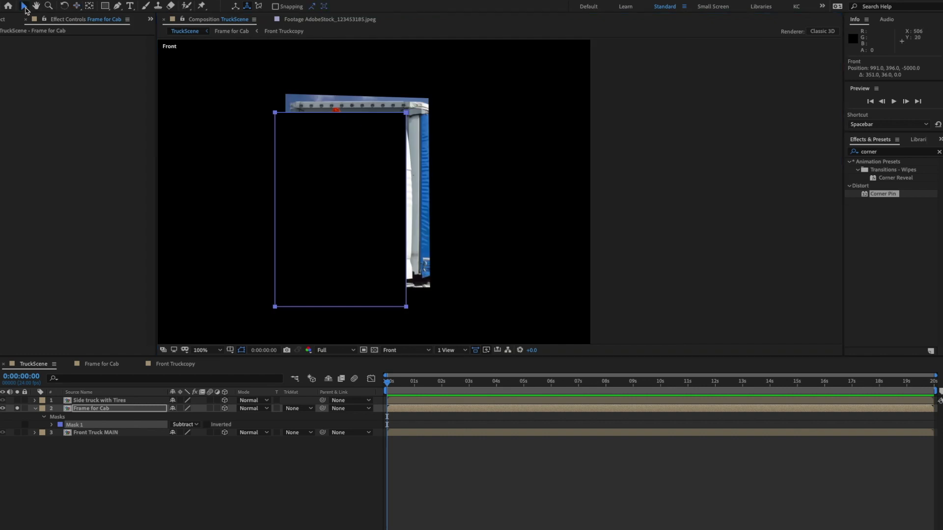
pyautogui.click(405, 305)
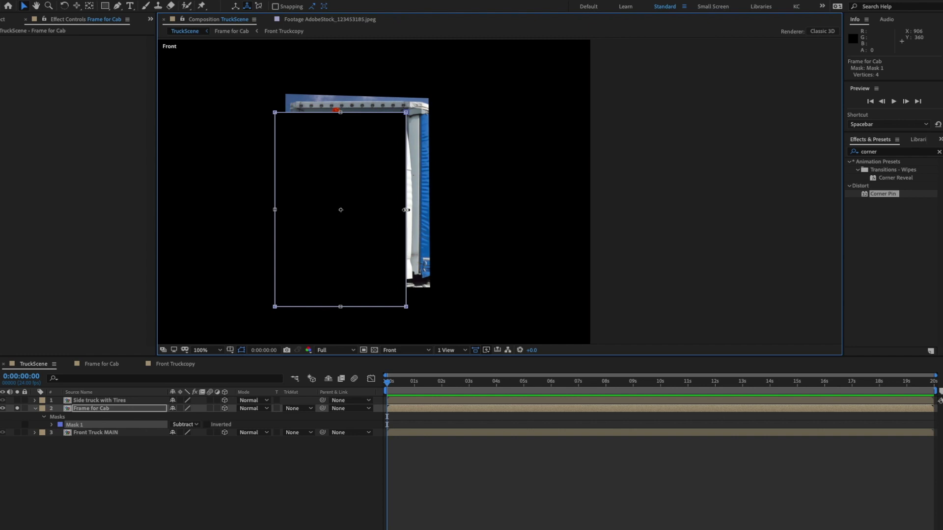
pyautogui.moveTo(406, 210); pyautogui.dragTo(409, 210)
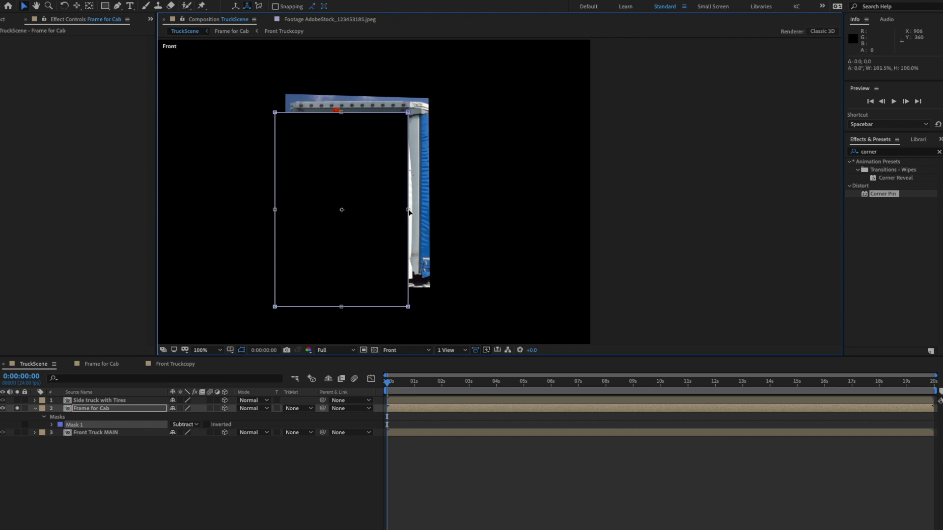
# - Add a rectangular mask of about 378 x 84 px over the sky above the roof rail and set it to Subtract
pyautogui.click(105, 409)
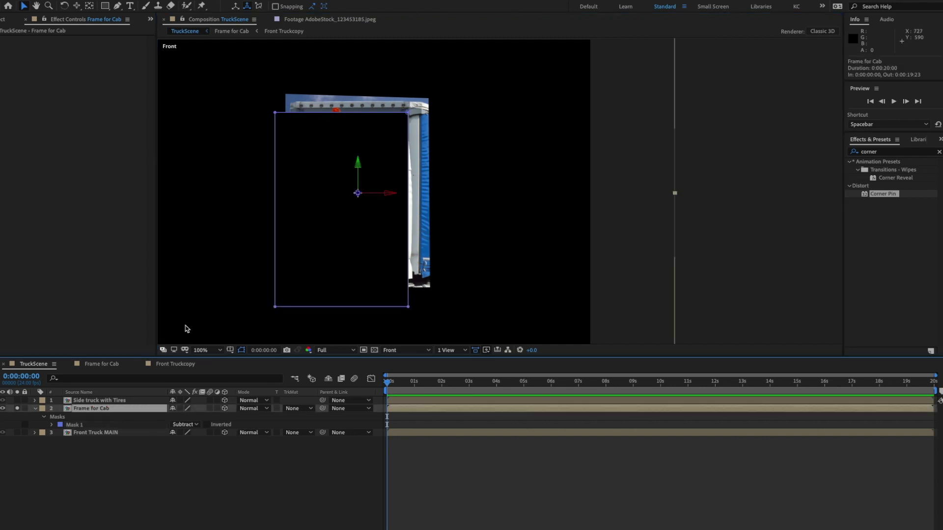
pyautogui.click(106, 5)
pyautogui.moveTo(267, 61); pyautogui.dragTo(454, 102)
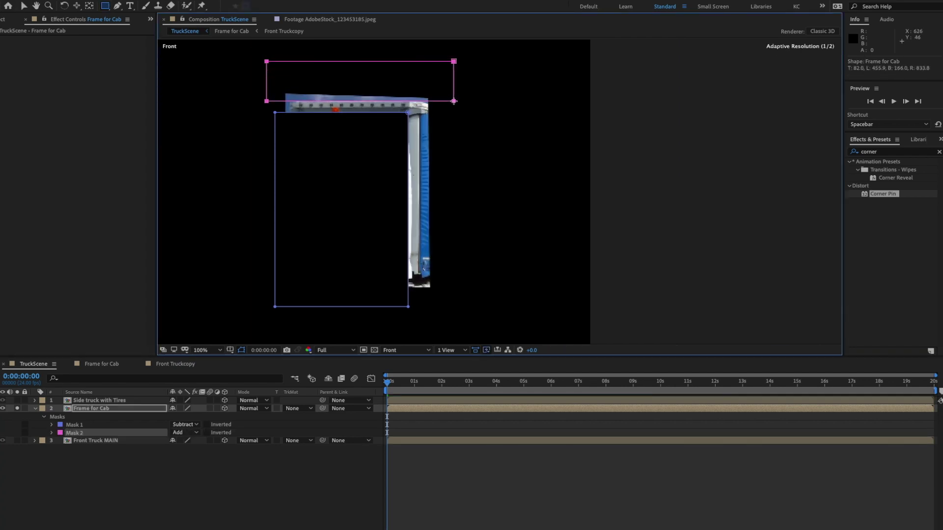
pyautogui.click(188, 434)
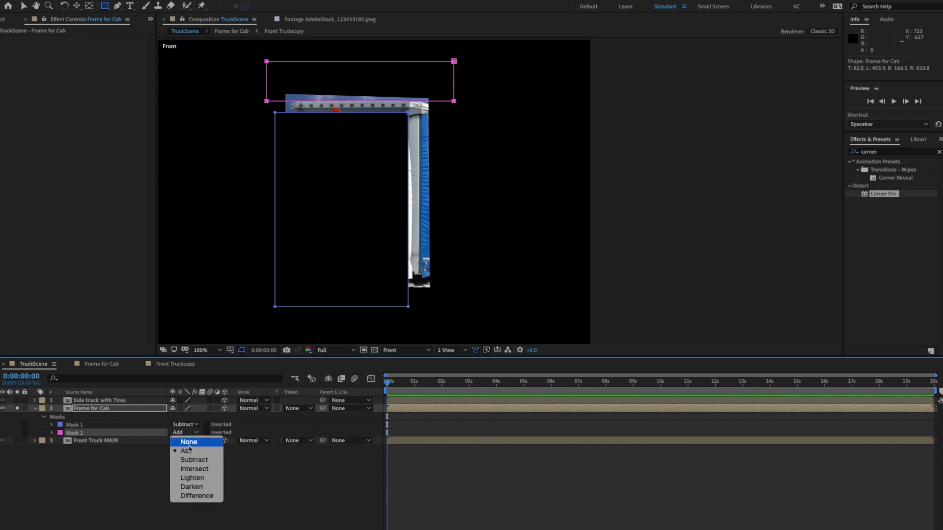
pyautogui.click(189, 459)
# - Add two rectangular Subtract masks, one over the roof rail's left end and one over the blue trailer side right of the post
pyautogui.moveTo(248, 81); pyautogui.dragTo(288, 131)
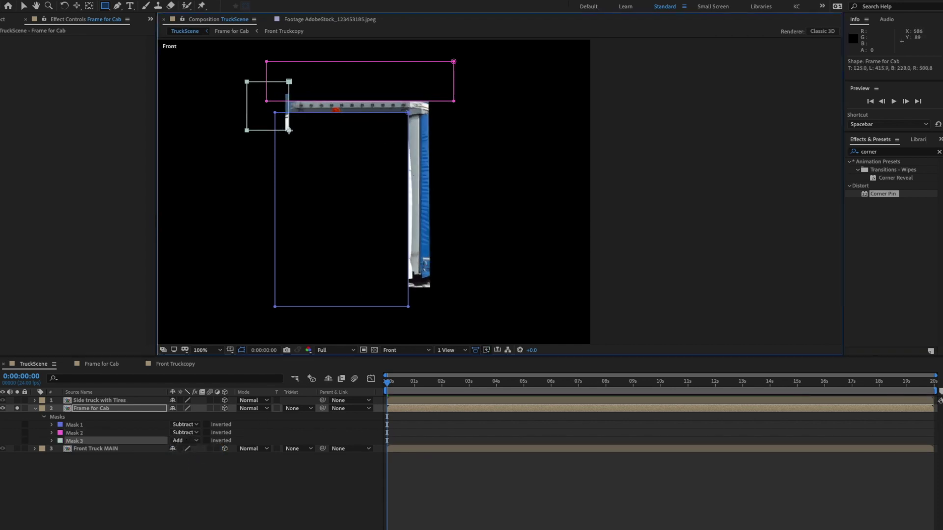
pyautogui.click(193, 440)
pyautogui.click(194, 467)
pyautogui.moveTo(520, 60); pyautogui.dragTo(419, 325)
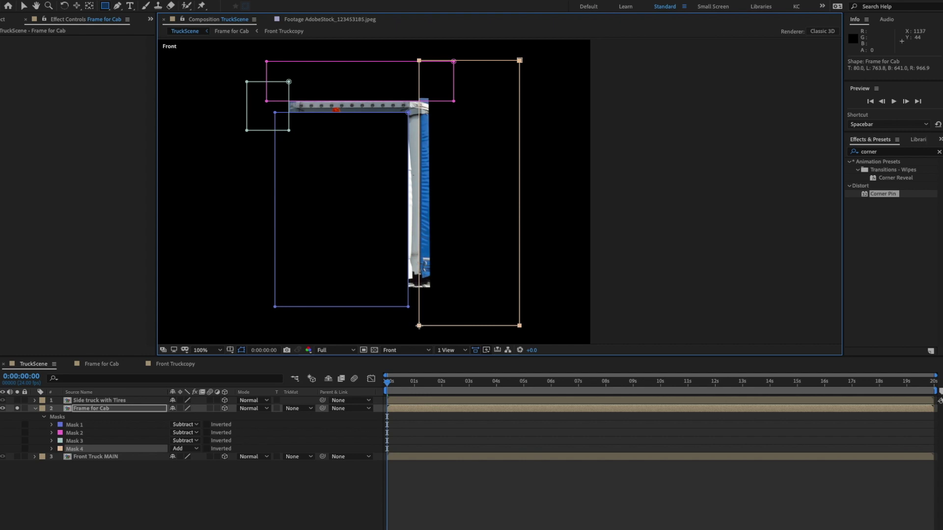
pyautogui.click(198, 444)
pyautogui.click(189, 477)
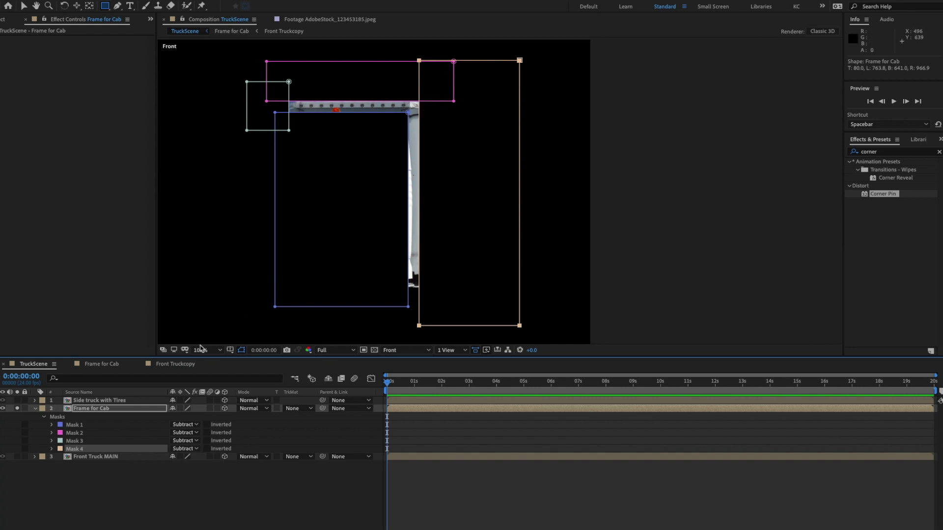
# - Fit the composition in the viewer, turn off solo on Frame for Cab, deselect it, and open the 3D view choices
pyautogui.click(201, 350)
pyautogui.click(207, 362)
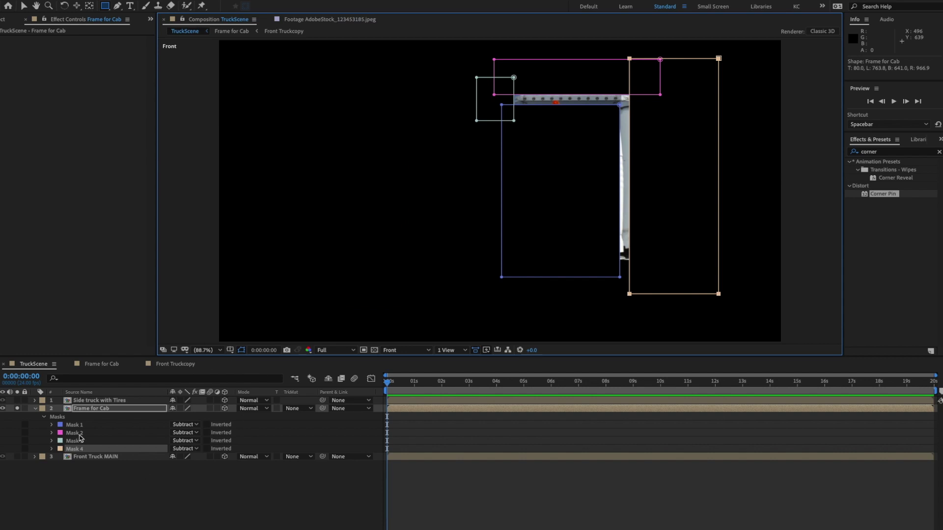
pyautogui.click(17, 408)
pyautogui.click(176, 491)
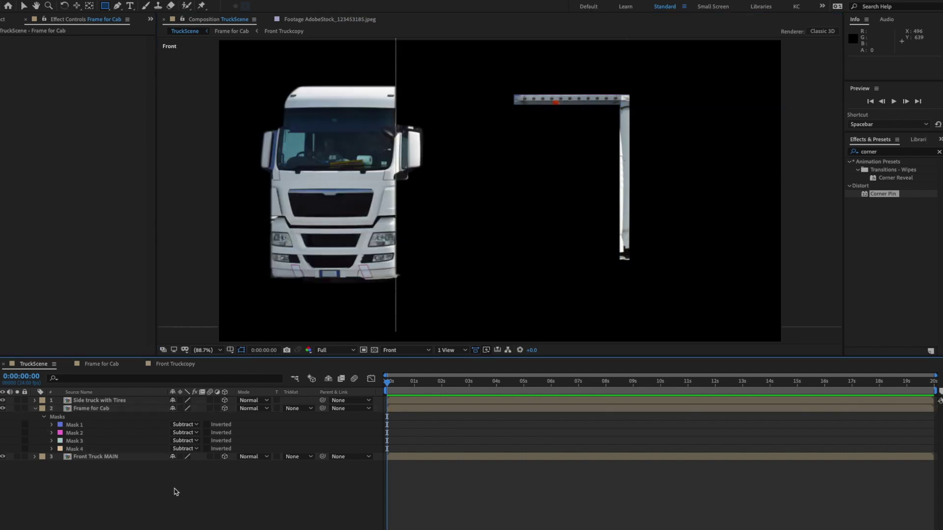
pyautogui.click(422, 351)
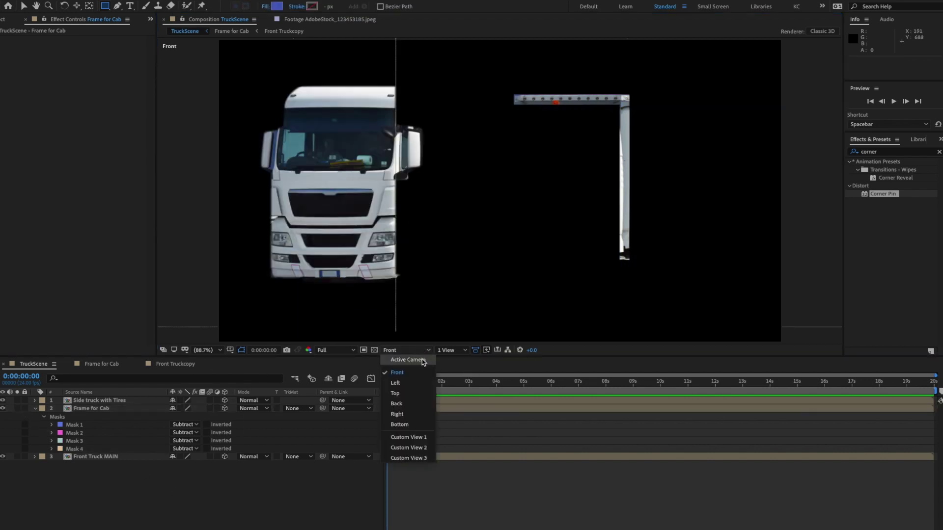
# - In Custom View 1, move the Frame for Cab layer against the truck cab, to about 784.7, 291.2, 94.9
pyautogui.click(417, 440)
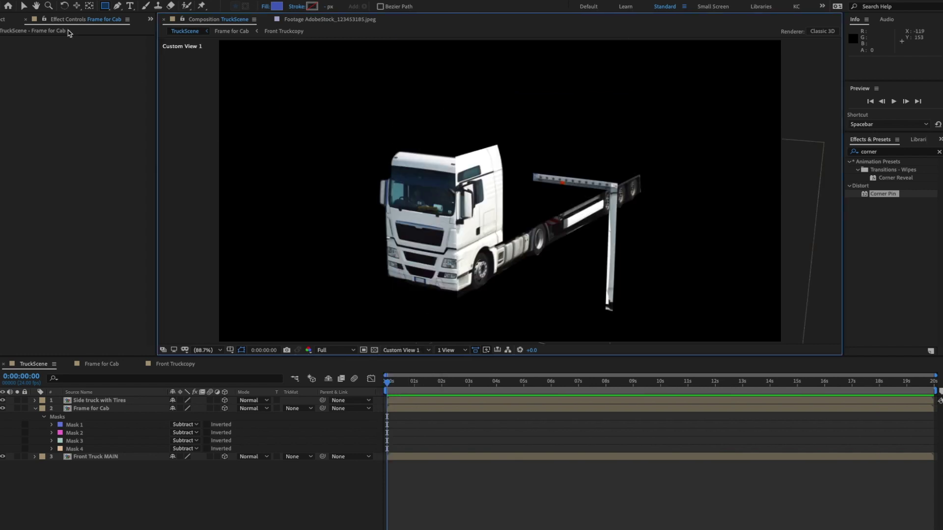
pyautogui.click(23, 6)
pyautogui.click(101, 409)
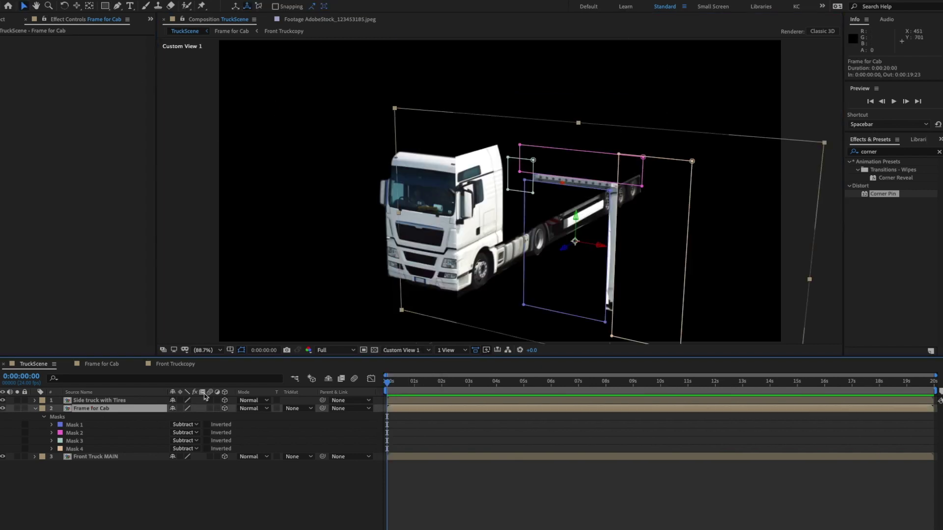
pyautogui.moveTo(600, 247); pyautogui.dragTo(528, 197)
pyautogui.press('.')
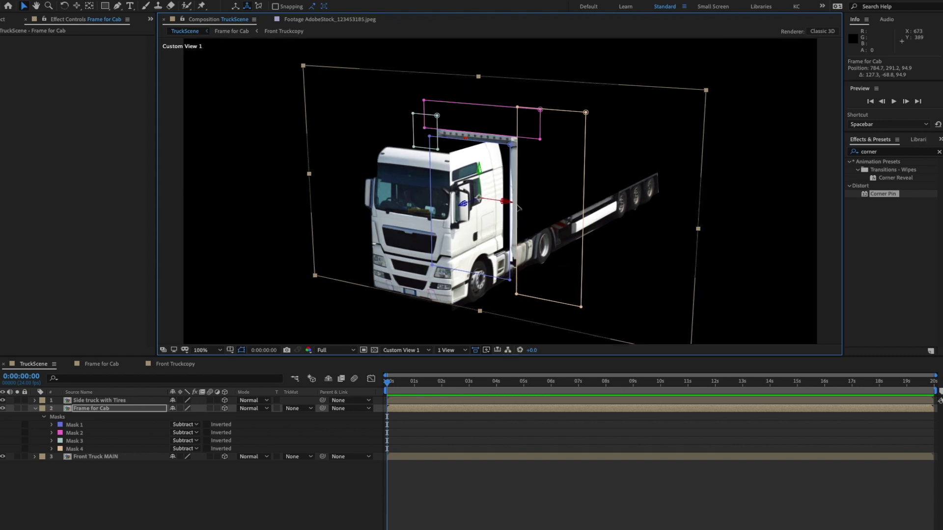
# - In the Front view, align the Frame for Cab layer with the cab's outline at about X 652.7, Y 327.2, and check it in Custom View 1
pyautogui.click(418, 350)
pyautogui.click(407, 376)
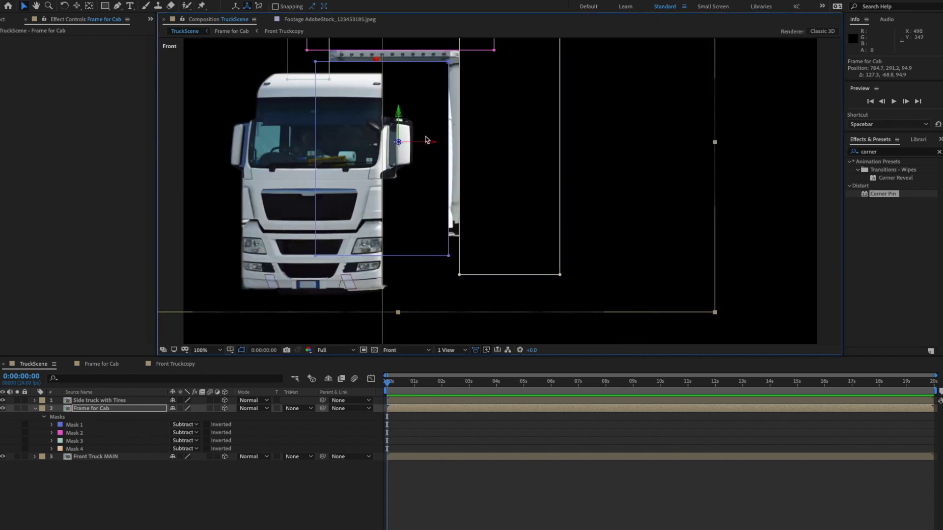
pyautogui.moveTo(420, 129); pyautogui.dragTo(356, 144)
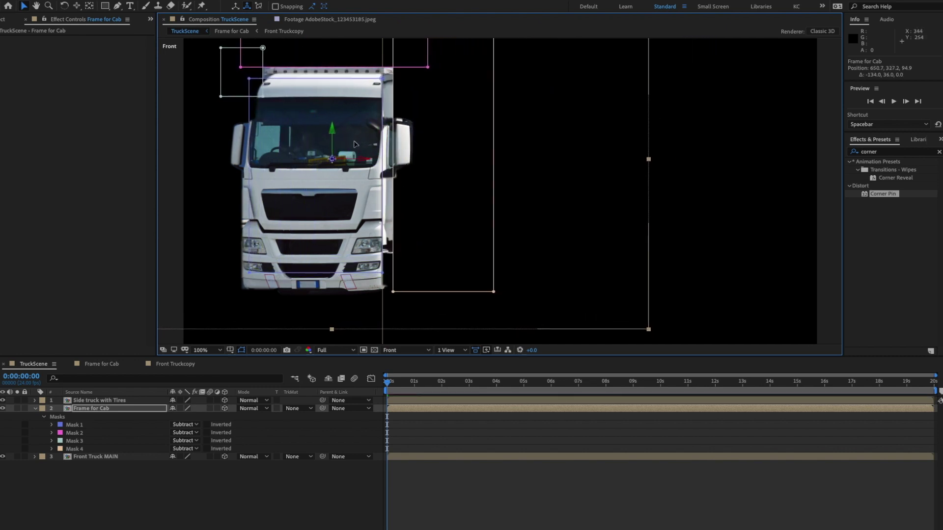
pyautogui.click(409, 350)
pyautogui.click(419, 441)
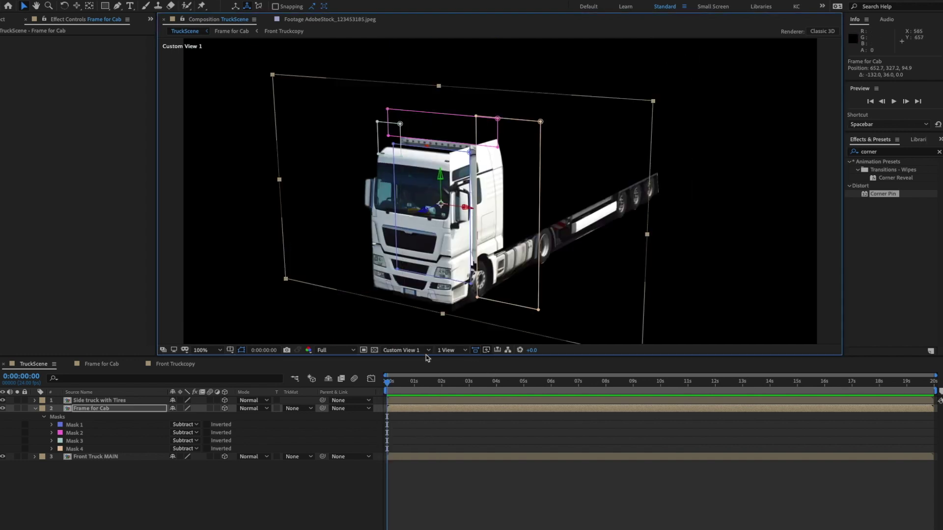
# - In the Right view, push the Frame for Cab layer back to the cab's rear edge, about Z 282.5, and return to Custom View 1
pyautogui.click(418, 350)
pyautogui.click(402, 415)
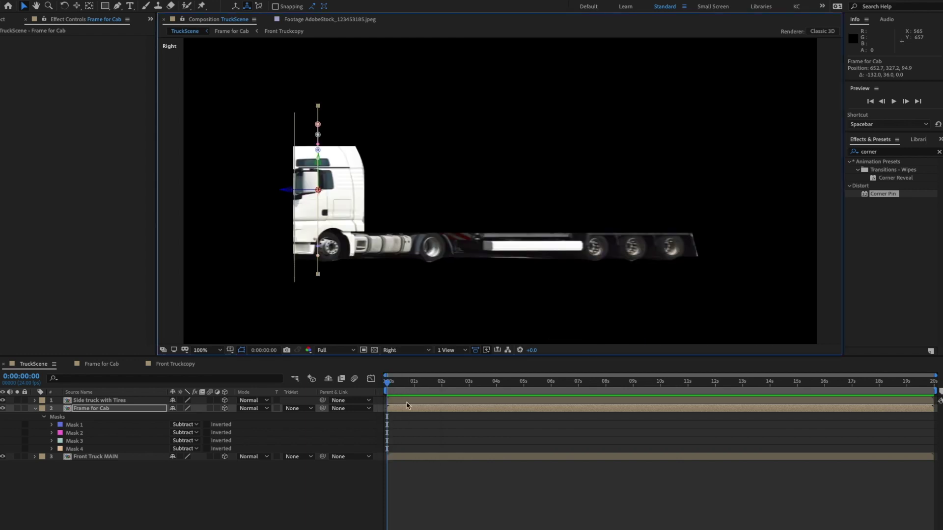
pyautogui.moveTo(288, 193); pyautogui.dragTo(332, 200)
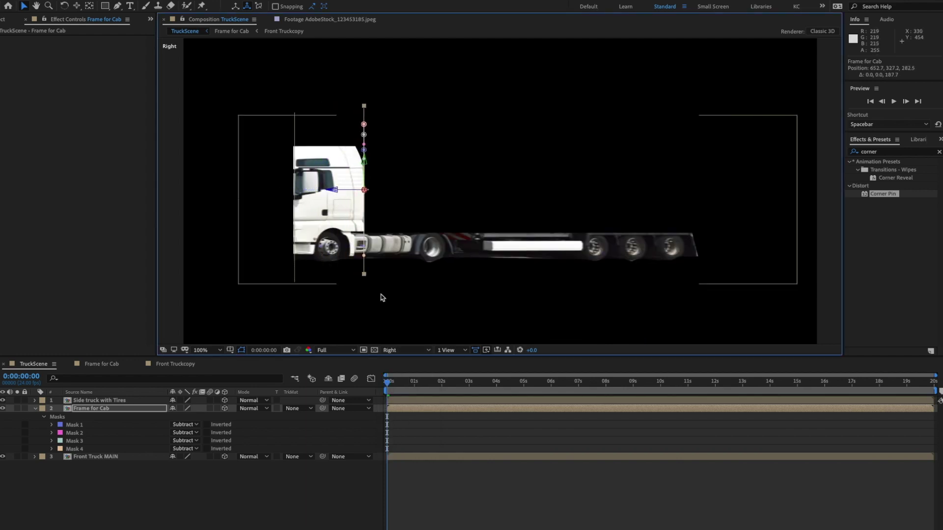
pyautogui.click(405, 350)
pyautogui.click(412, 437)
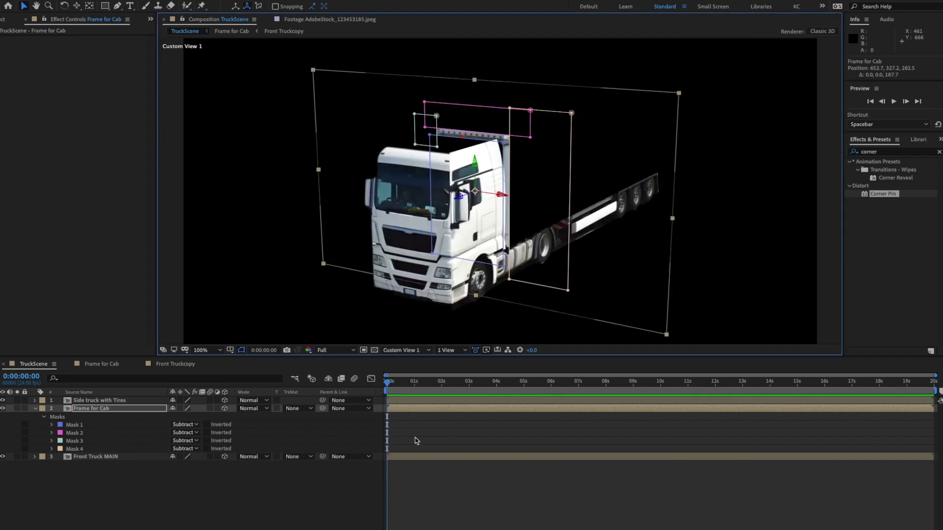
pyautogui.click(349, 467)
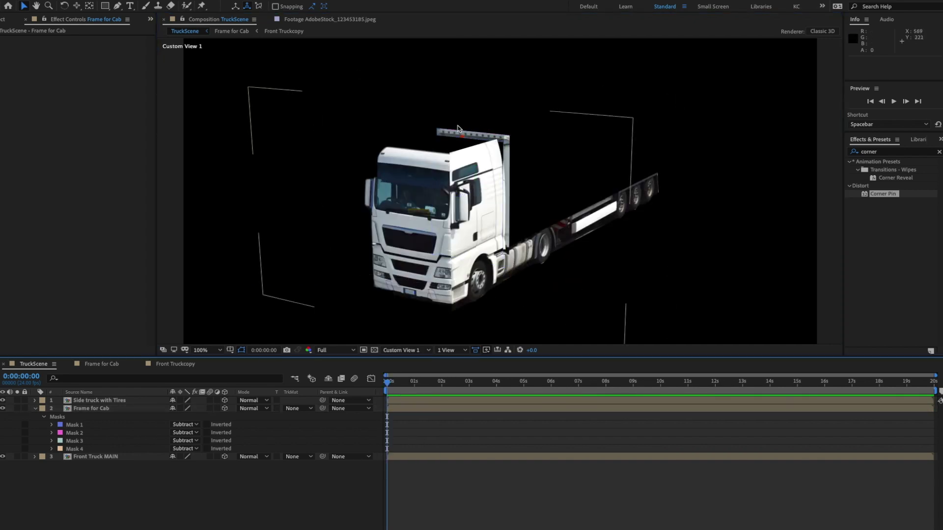
# - Fine-tune the Frame for Cab layer in Custom View 1 to about X 648.8, Z 265.1 and collapse its properties
pyautogui.press('c')
pyautogui.moveTo(498, 217)
pyautogui.mouseDown()
pyautogui.moveTo(512, 185)
pyautogui.moveTo(532, 204)
pyautogui.moveTo(437, 208)
pyautogui.moveTo(512, 216)
pyautogui.mouseUp()
pyautogui.press('v')
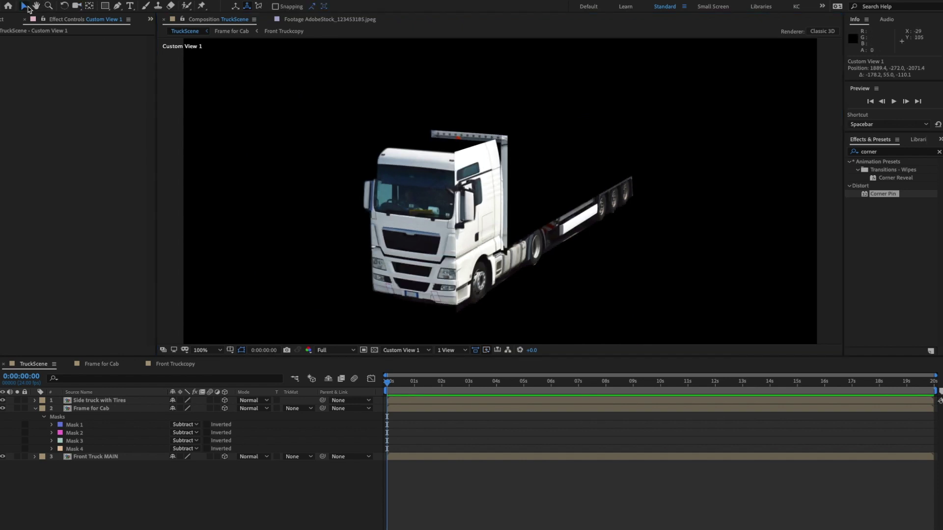
pyautogui.click(89, 410)
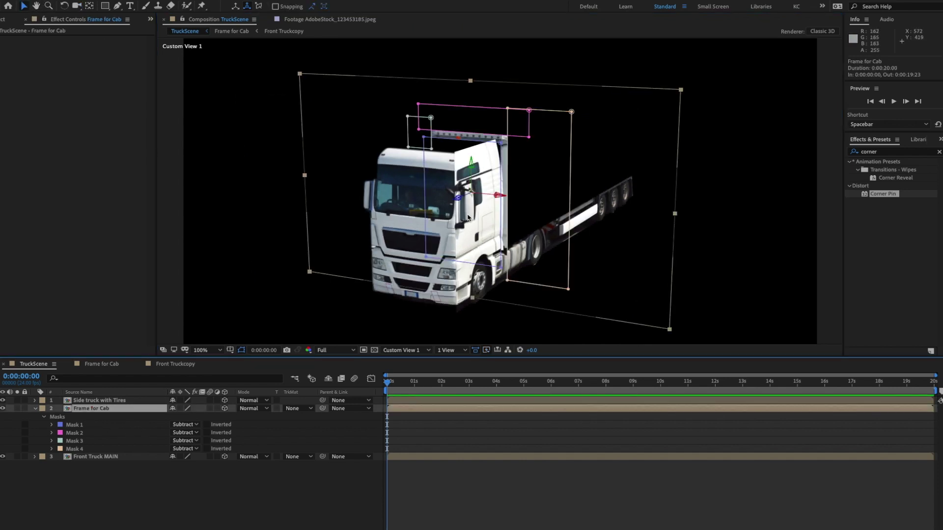
pyautogui.moveTo(459, 199); pyautogui.dragTo(496, 199)
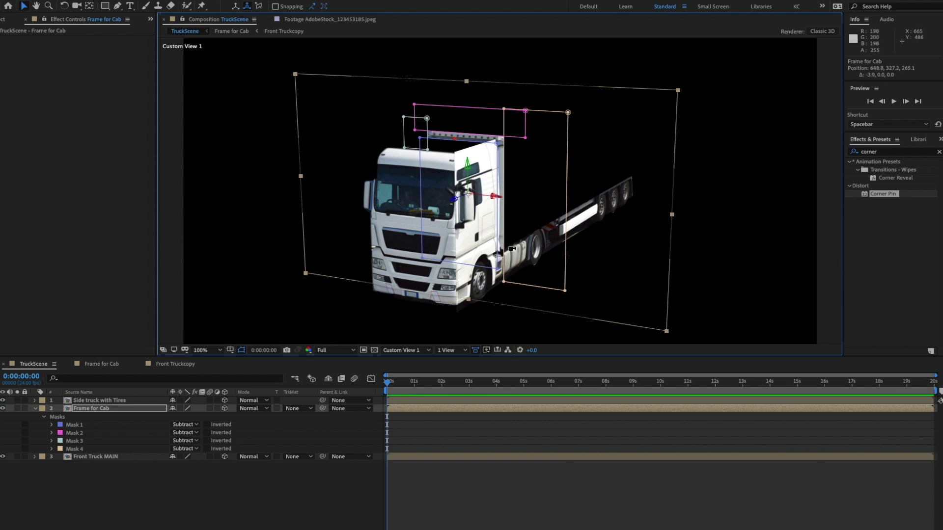
pyautogui.press('c')
pyautogui.moveTo(483, 227); pyautogui.dragTo(451, 202)
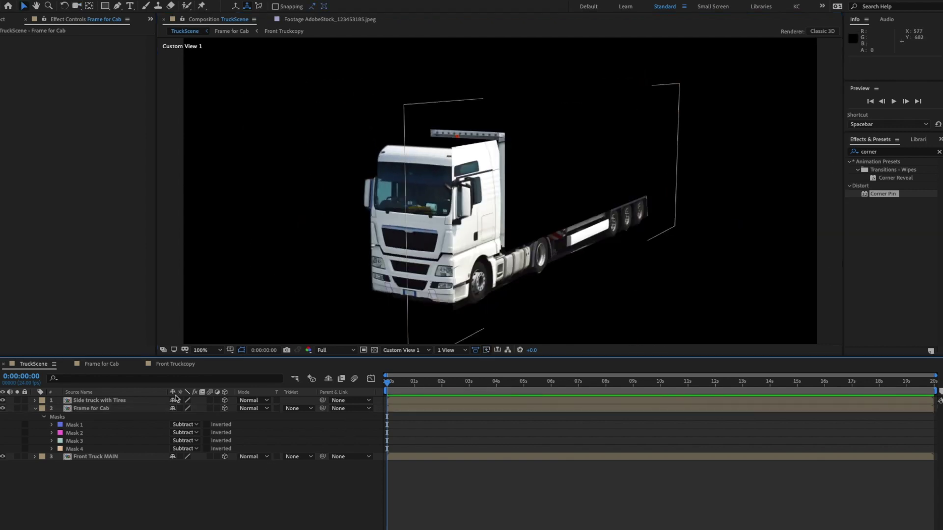
pyautogui.click(39, 410)
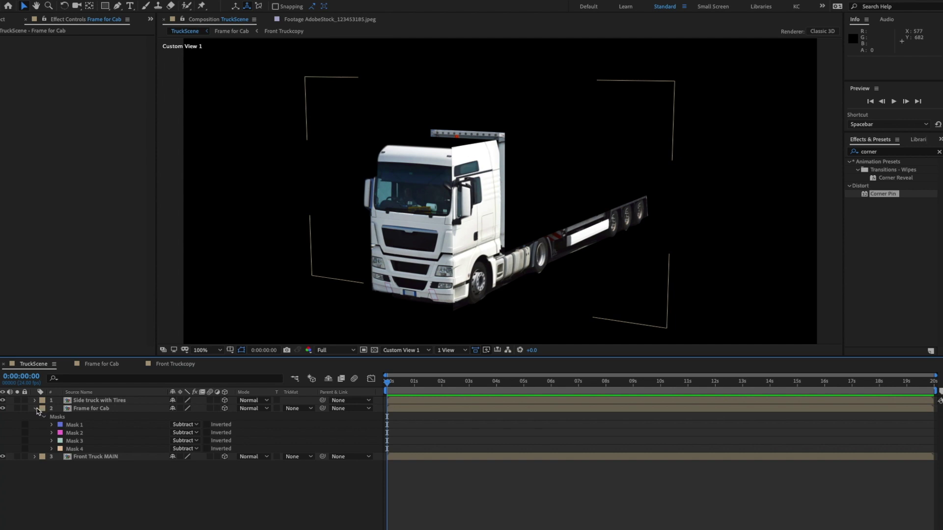
pyautogui.click(38, 410)
# - Examine the original truck photo AdobeStock_123453185.jpeg for its blue trailer and return to the TruckScene composition
pyautogui.click(5, 19)
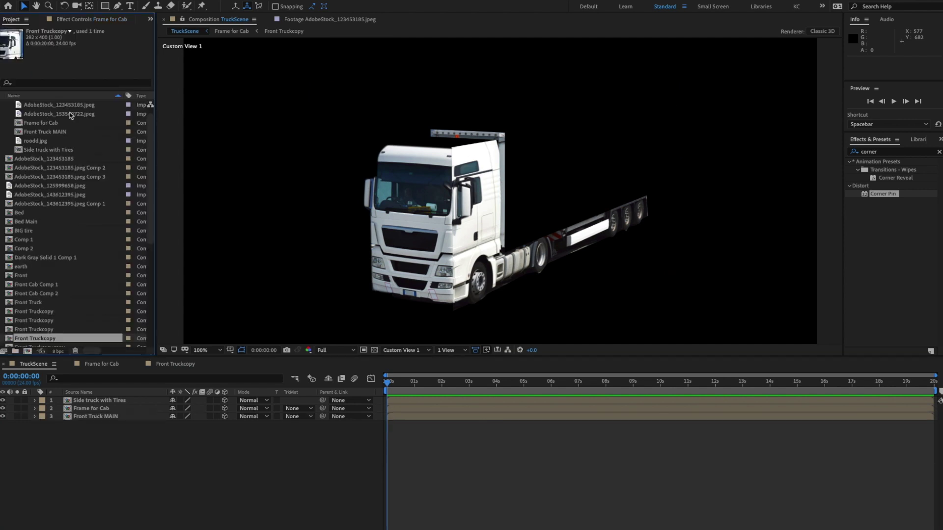
pyautogui.click(67, 115)
pyautogui.doubleClick(69, 105)
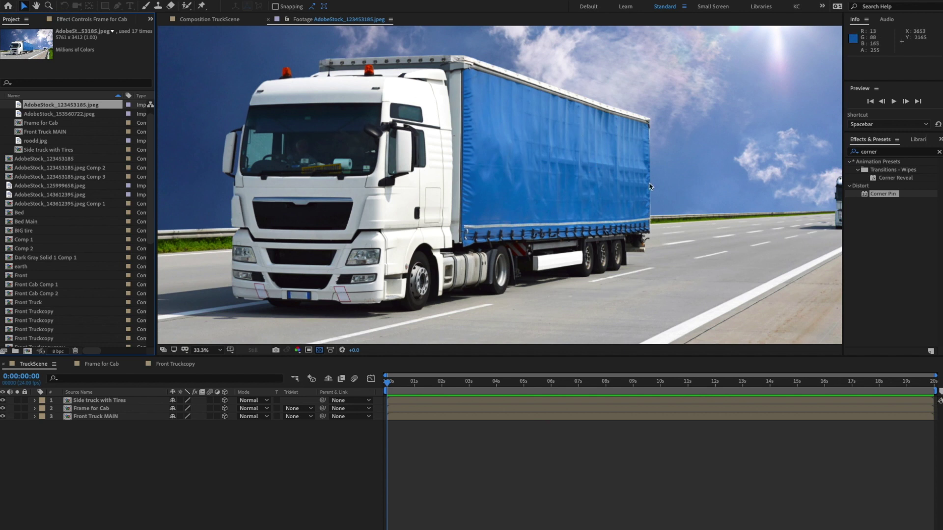
pyautogui.click(216, 19)
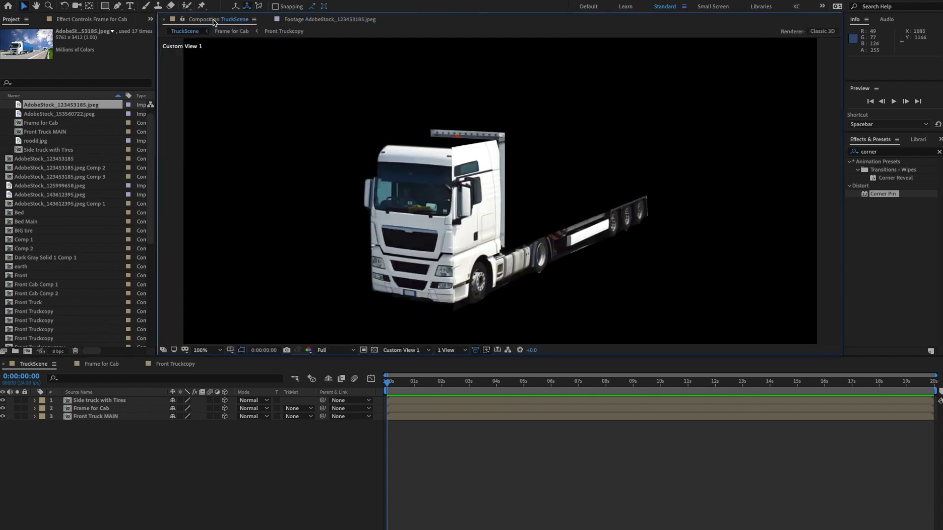
# - Duplicate the Side truck with Tires composition once in the project with the True Comp Duplicator script
pyautogui.click(104, 402)
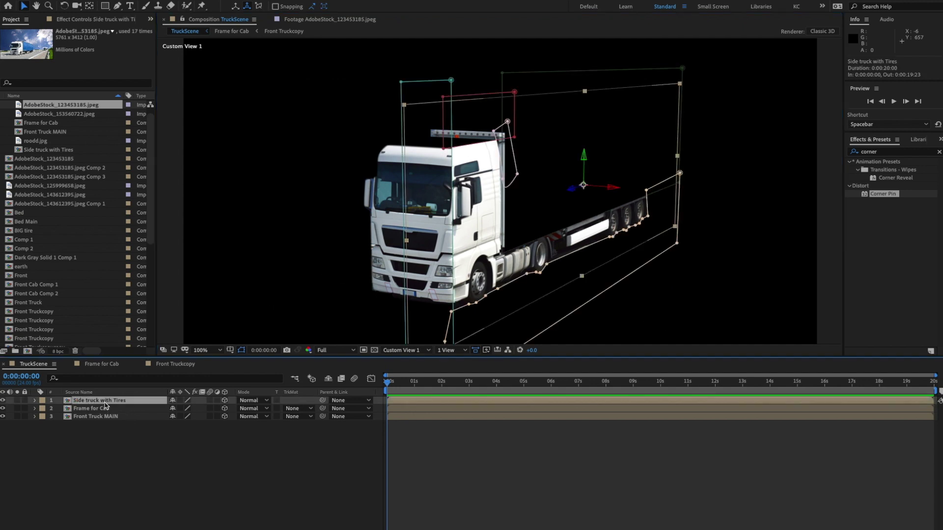
pyautogui.rightClick(137, 404)
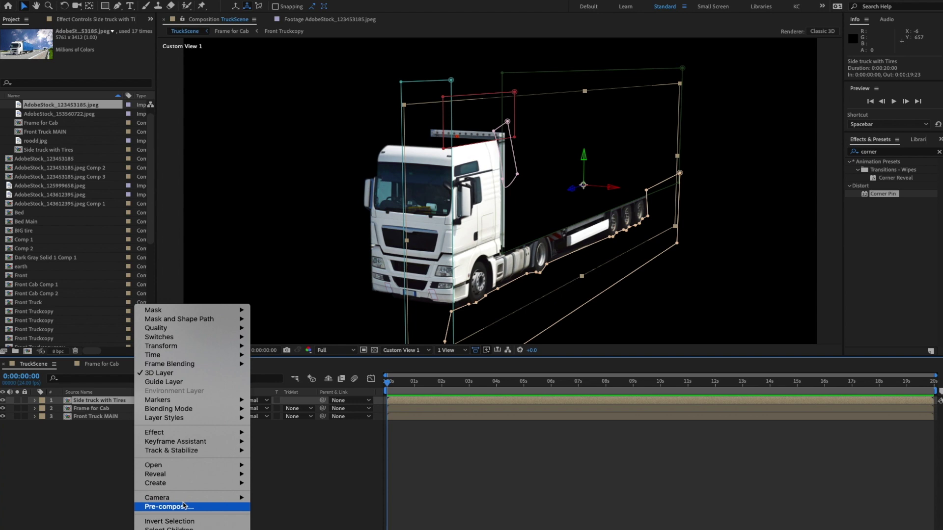
pyautogui.moveTo(182, 476)
pyautogui.click(265, 484)
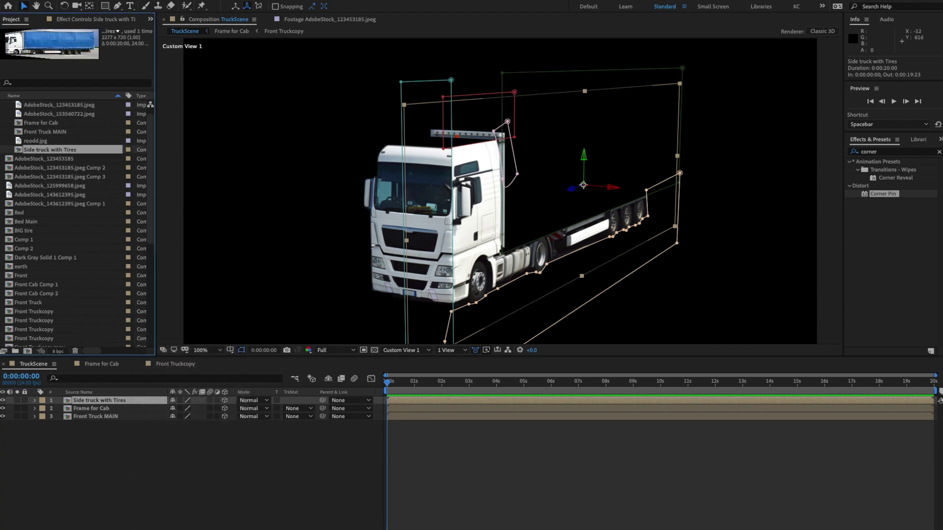
pyautogui.click(79, 0)
pyautogui.moveTo(128, 236)
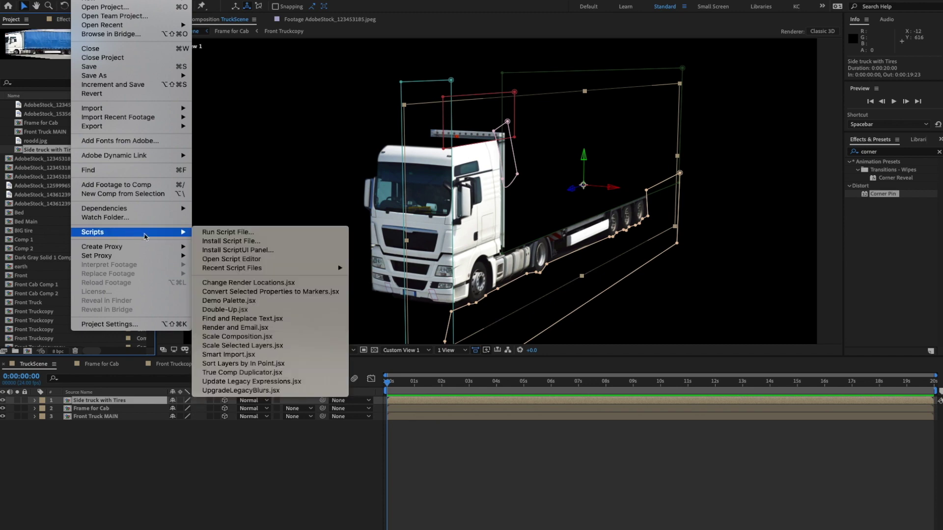
pyautogui.click(226, 373)
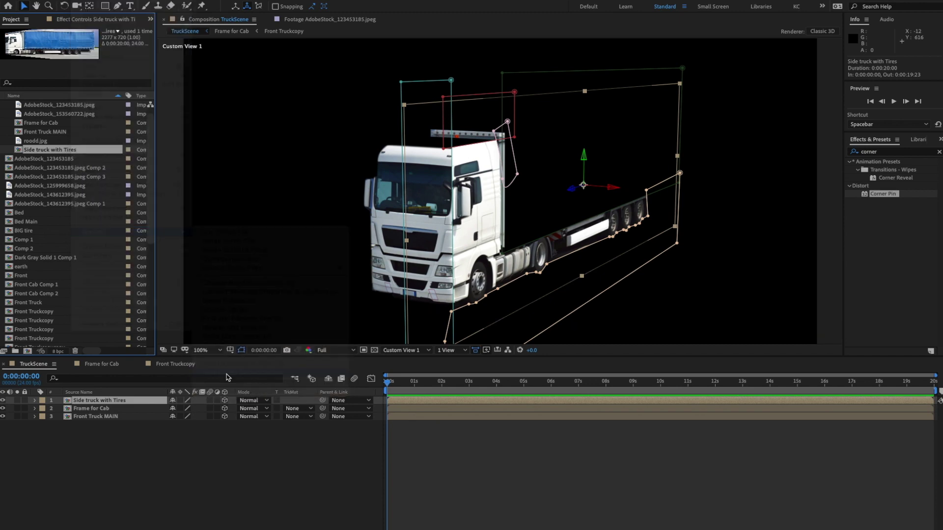
pyautogui.click(536, 382)
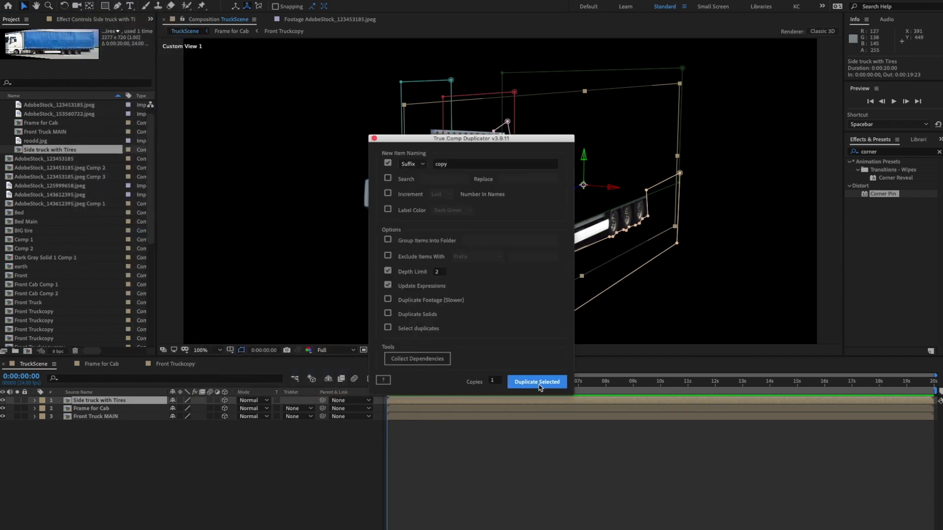
pyautogui.click(520, 281)
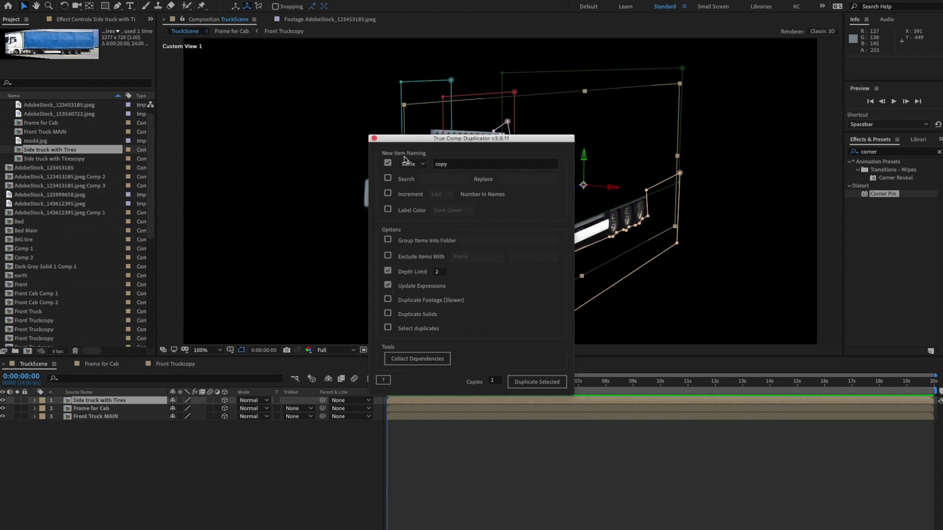
pyautogui.click(373, 138)
# - Rename the duplicated side truck composition as Blue Payload
pyautogui.click(76, 159)
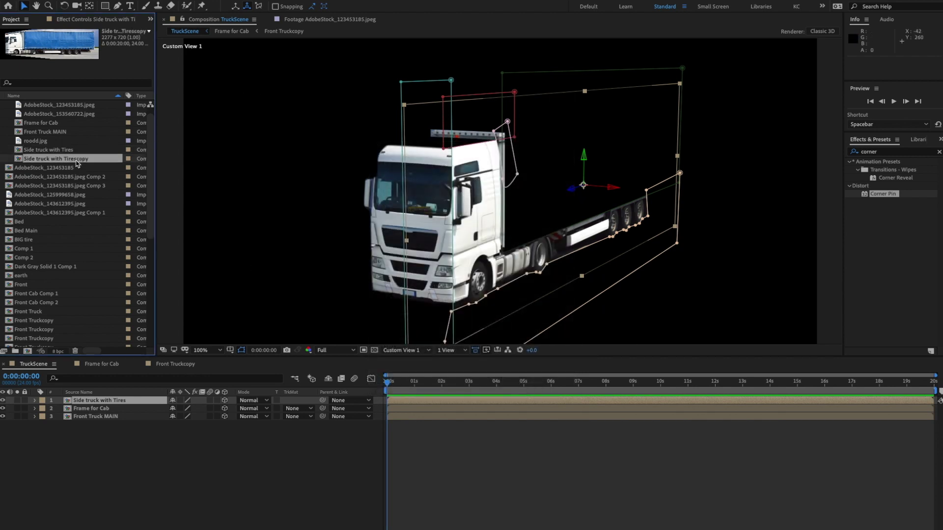
pyautogui.press('Return')
pyautogui.write('Blue Payload')
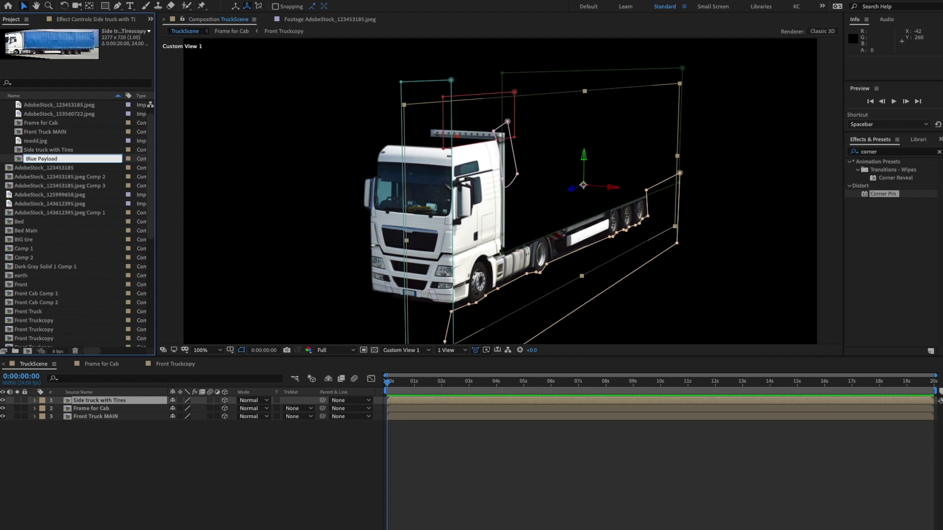
pyautogui.press('Return')
pyautogui.click(274, 484)
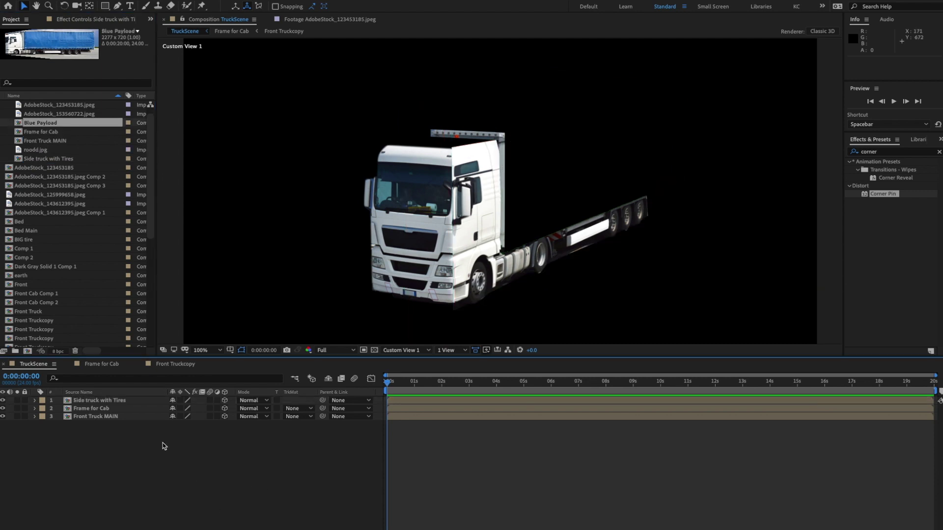
# - Duplicate the Side truck with Tires layer in TruckScene and replace the upper copy's source with the Blue Payload composition
pyautogui.click(98, 400)
pyautogui.hotkey('ctrl', 'd')
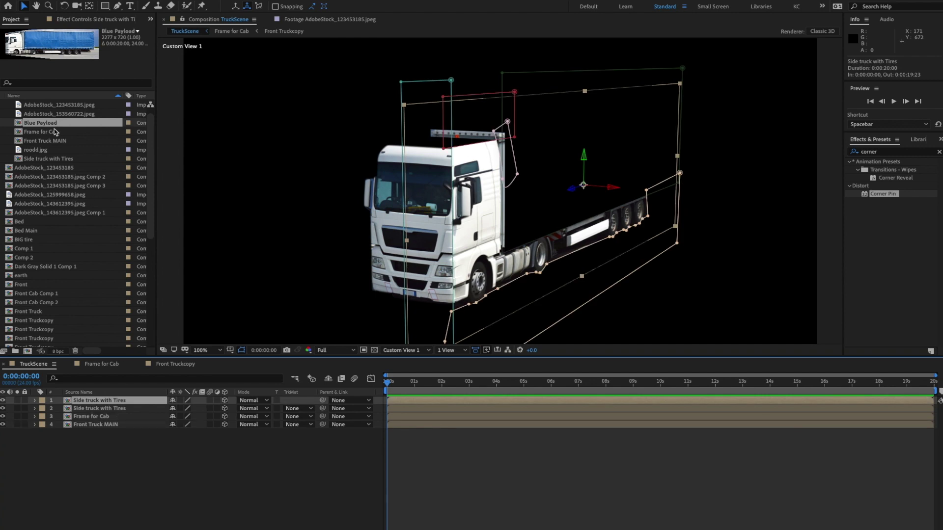
pyautogui.moveTo(54, 124); pyautogui.dragTo(114, 402)
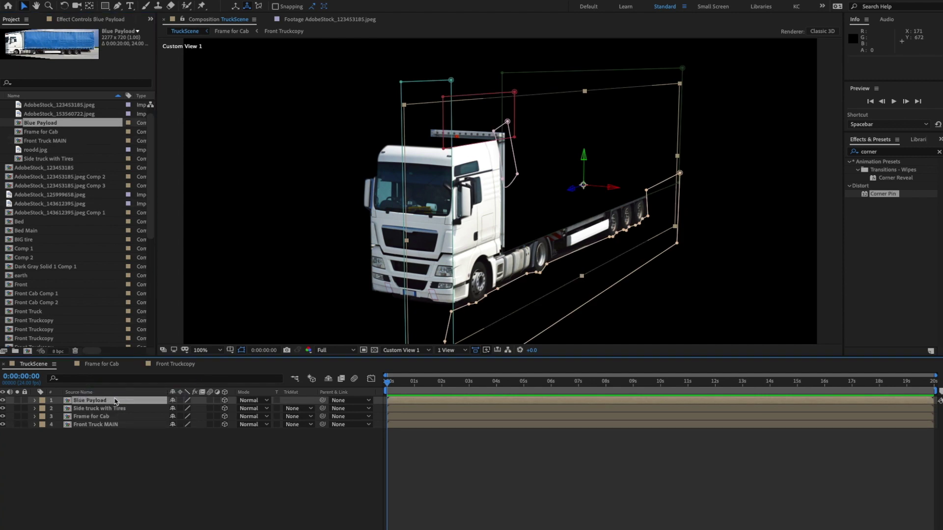
# - Delete all five masks, Mask 1 to Mask 5, from the Blue Payload layer
pyautogui.press('m')
pyautogui.click(82, 410)
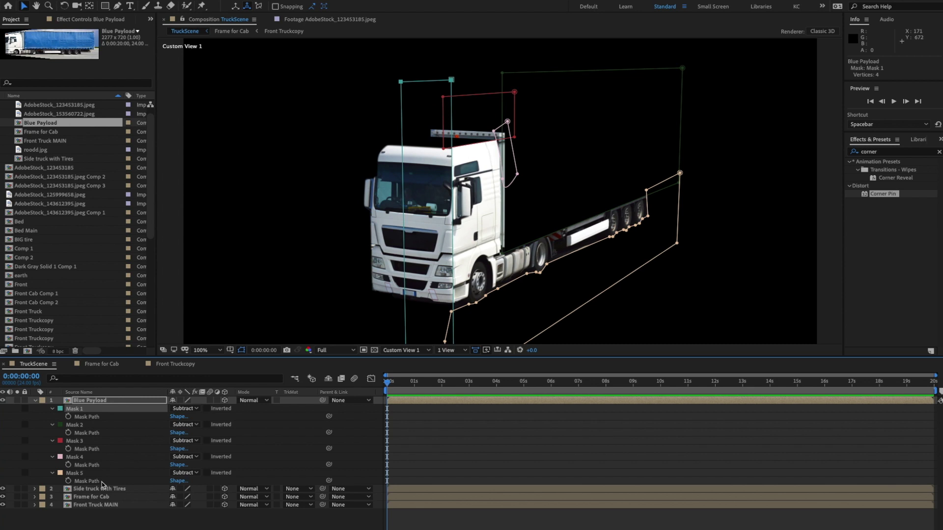
pyautogui.keyDown('shift'); pyautogui.click(76, 474); pyautogui.keyUp('shift')
pyautogui.press('Delete')
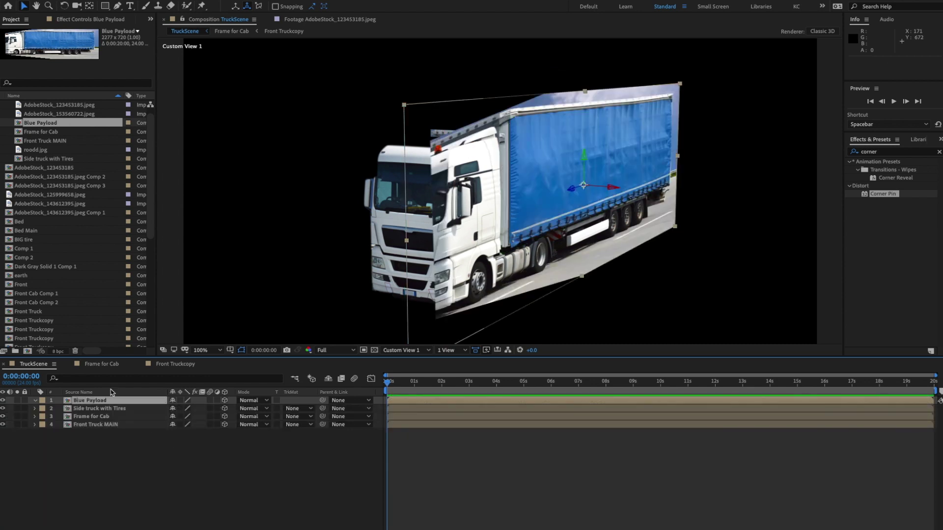
# - Close the Frame for Cab and Front Truckcopy timelines, then inspect the Blue Payload composition's contents and return to TruckScene
pyautogui.click(68, 364)
pyautogui.click(68, 364)
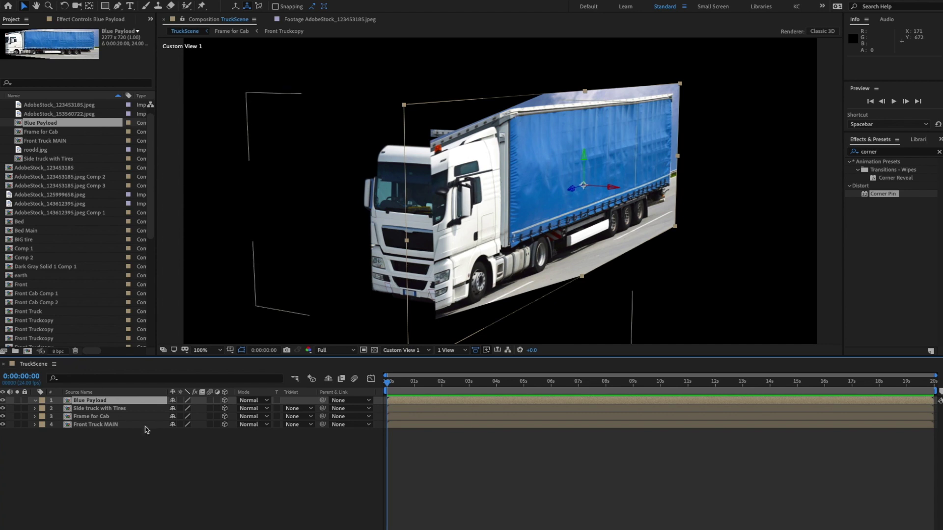
pyautogui.doubleClick(99, 404)
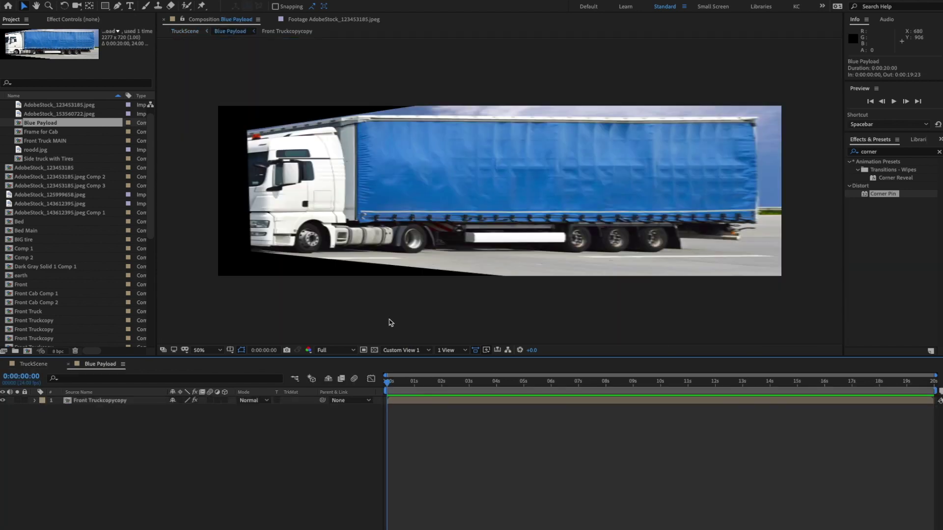
pyautogui.click(48, 364)
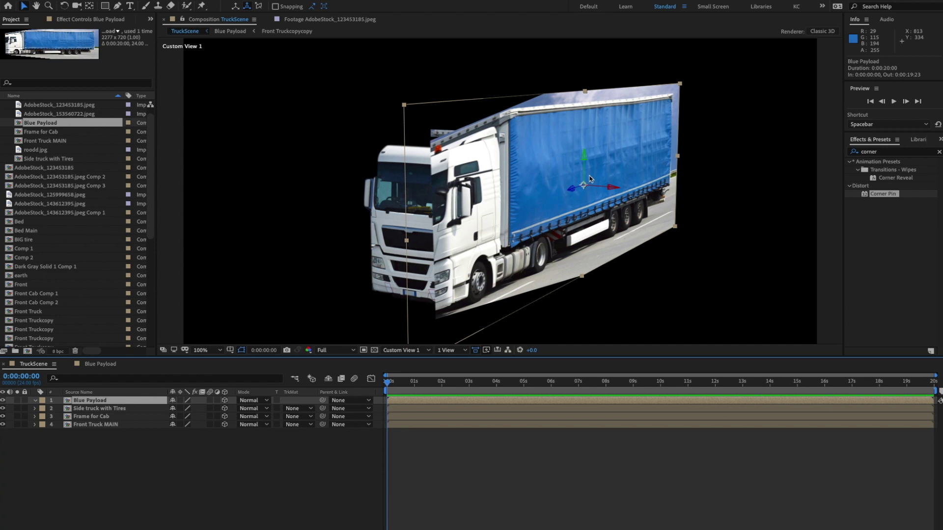
# - In the Right view, draw a rectangle mask over the cab area of the Blue Payload layer and set it to Subtract
pyautogui.click(407, 351)
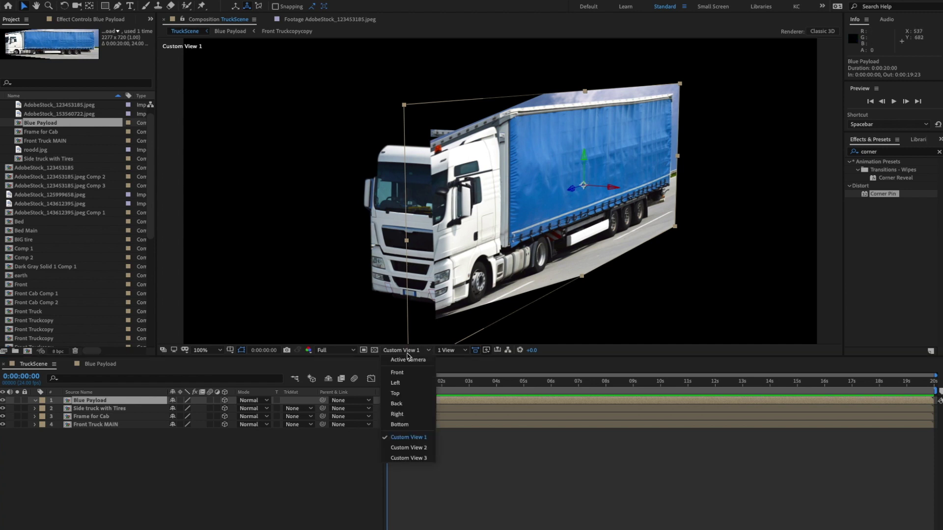
pyautogui.click(397, 413)
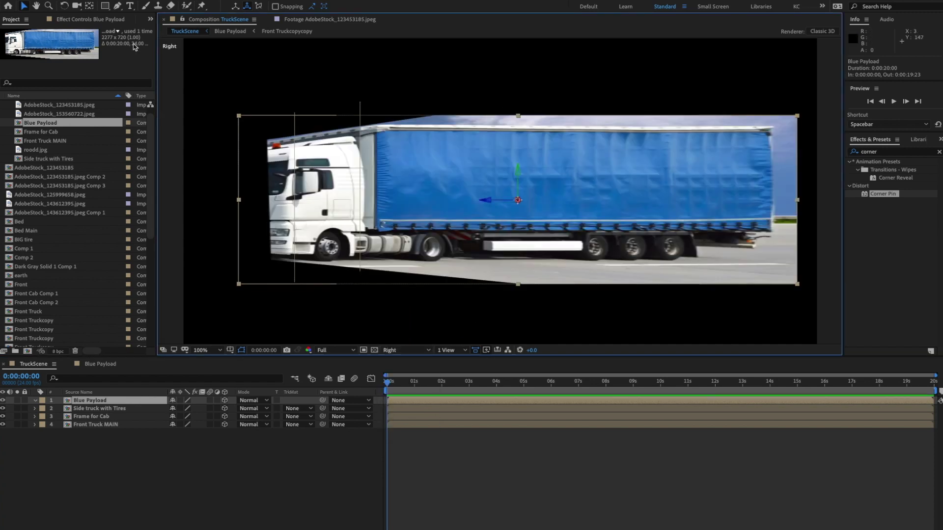
pyautogui.click(104, 6)
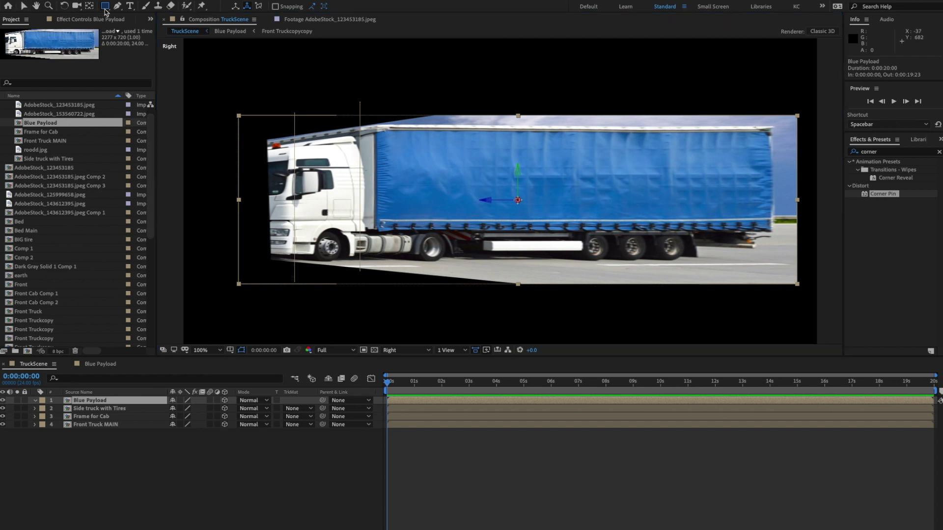
pyautogui.moveTo(225, 78)
pyautogui.mouseDown()
pyautogui.moveTo(335, 295)
pyautogui.moveTo(422, 339)
pyautogui.moveTo(372, 322)
pyautogui.moveTo(376, 311)
pyautogui.mouseUp()
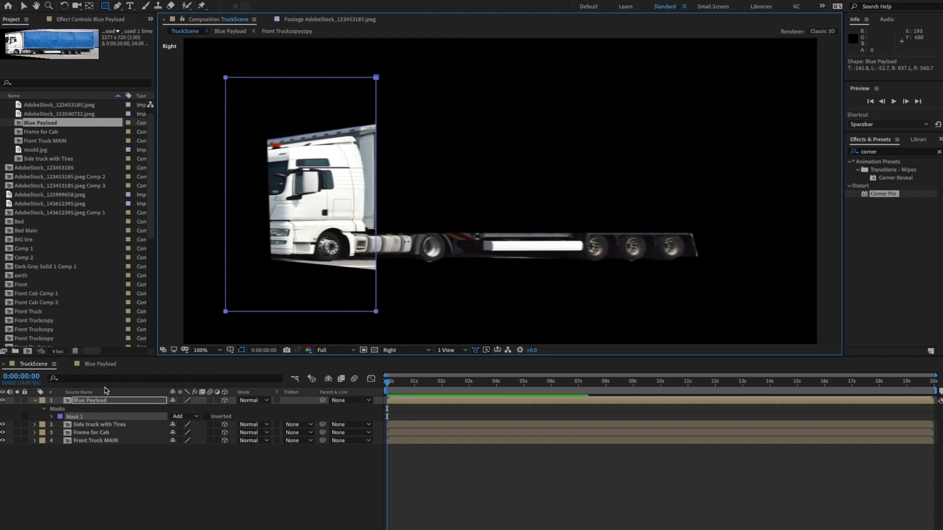
pyautogui.click(185, 416)
pyautogui.click(196, 445)
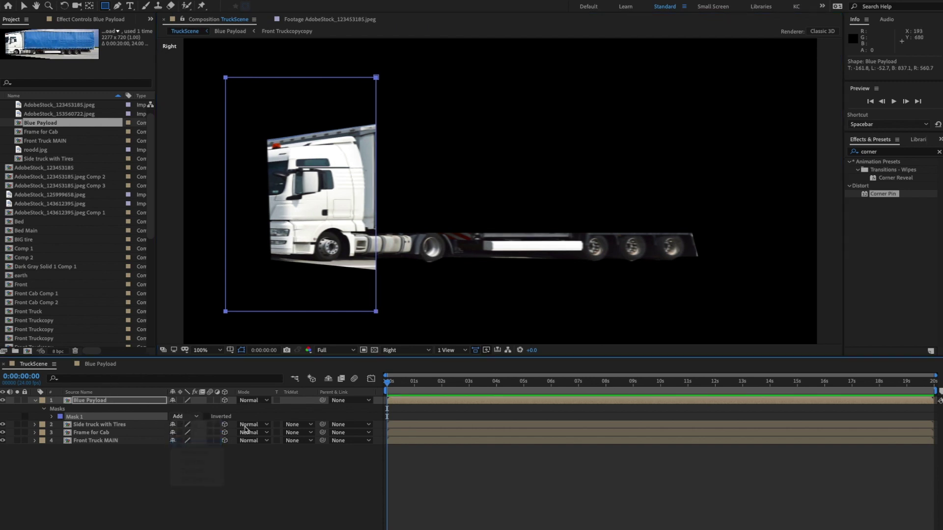
# - Add rectangle masks over the sky above the blue trailer and the background behind its rear end, both set to Subtract
pyautogui.moveTo(361, 99); pyautogui.dragTo(803, 125)
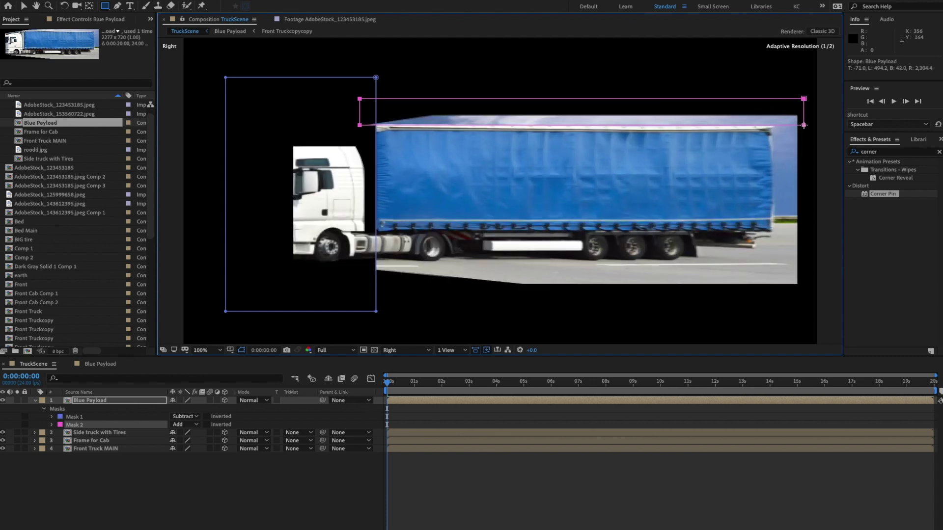
pyautogui.click(184, 424)
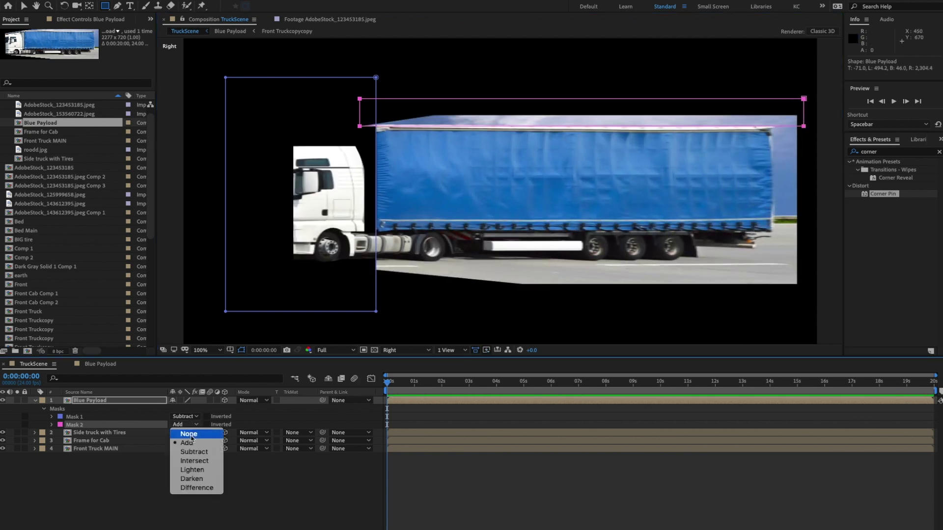
pyautogui.click(442, 304)
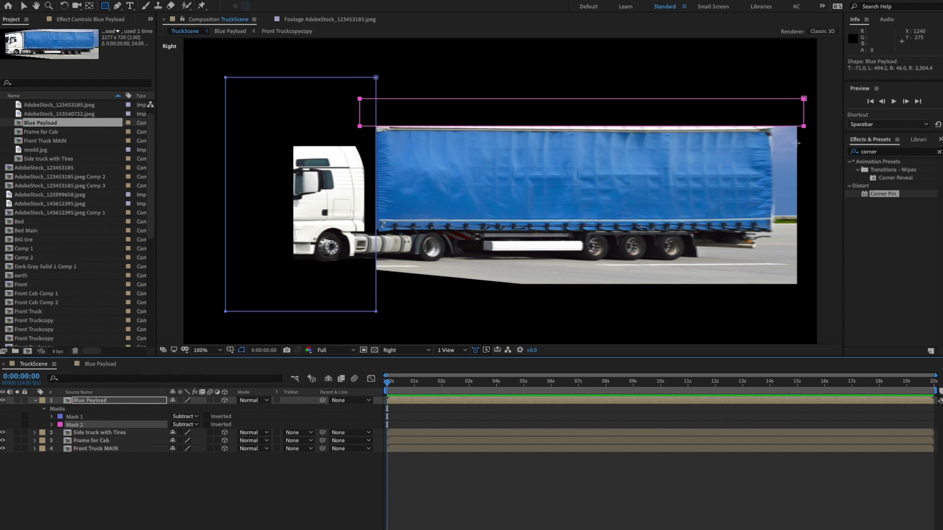
pyautogui.moveTo(773, 113); pyautogui.dragTo(805, 253)
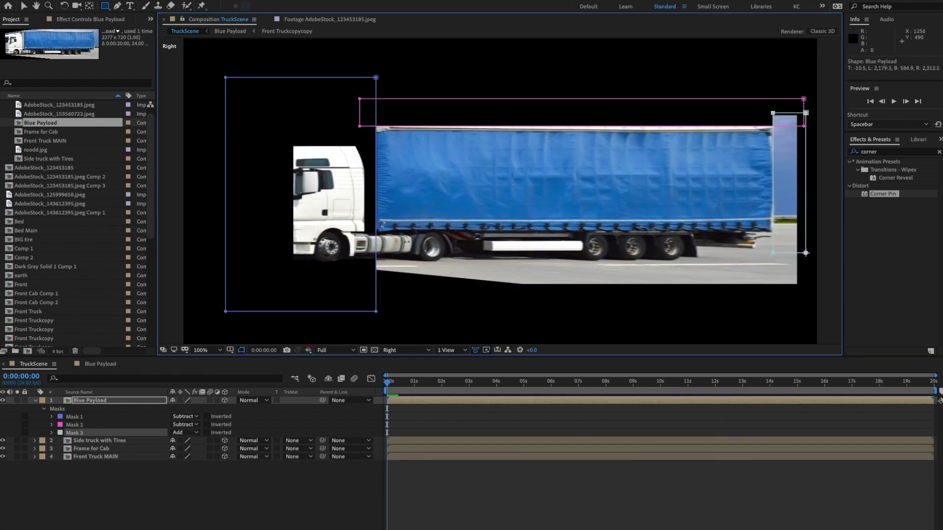
pyautogui.click(190, 434)
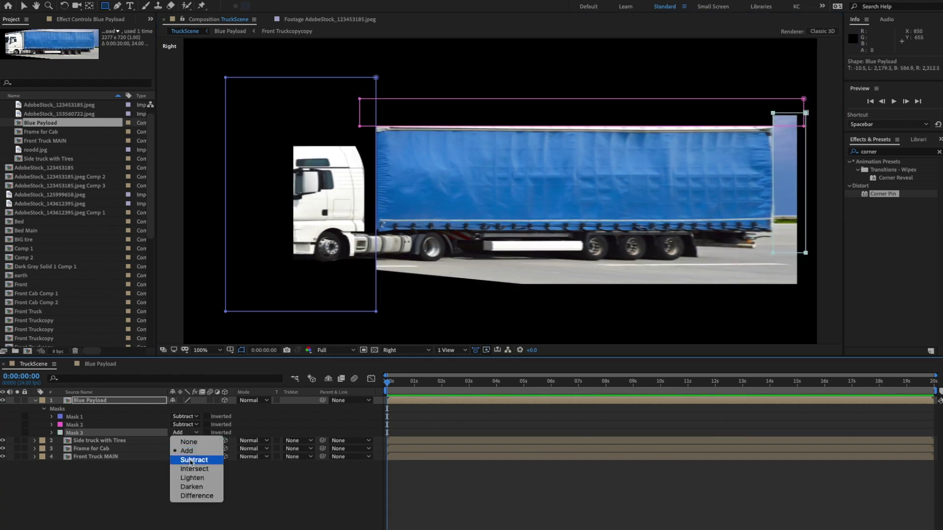
pyautogui.click(194, 458)
# - Mask out everything below the blue tarp with a fourth rectangle set to Subtract, and check the Blue Payload layer in solo
pyautogui.moveTo(341, 323); pyautogui.dragTo(796, 230)
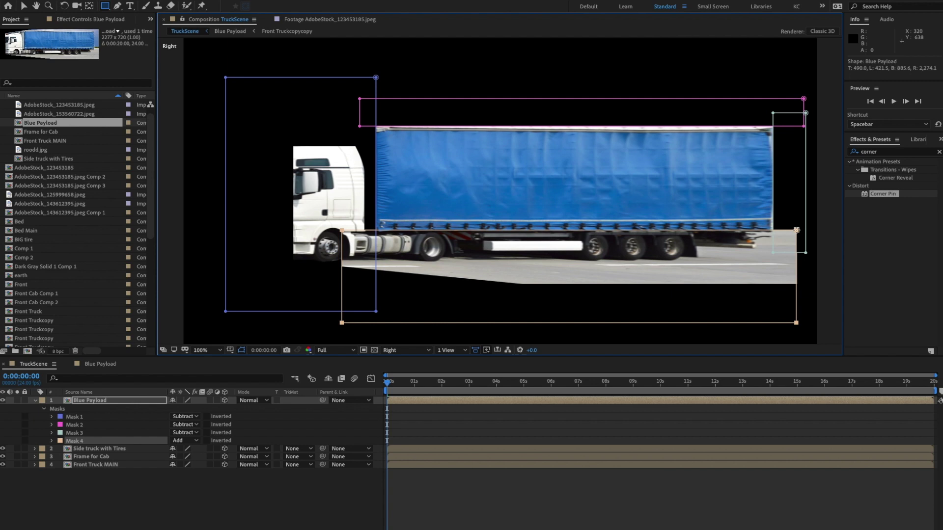
pyautogui.click(187, 440)
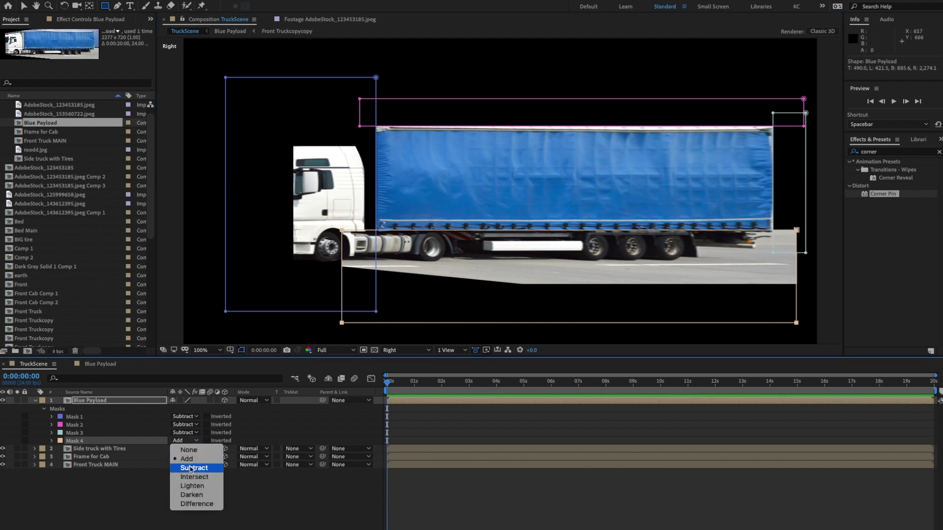
pyautogui.click(192, 468)
pyautogui.click(265, 496)
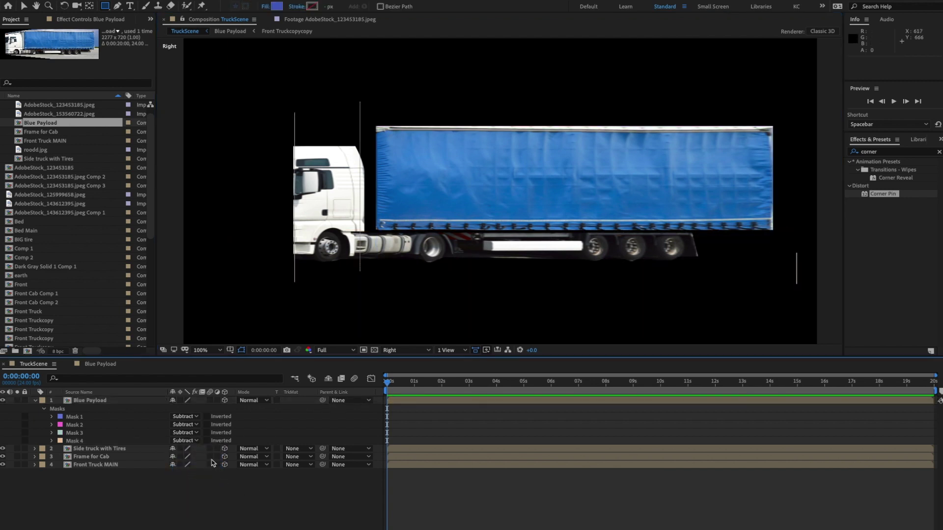
pyautogui.click(18, 400)
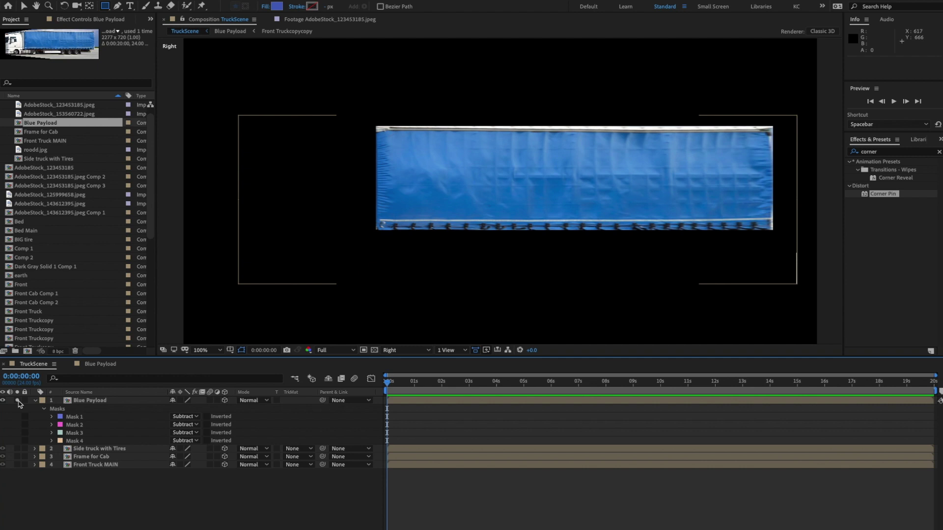
pyautogui.click(18, 401)
# - Compare the truck in Custom View 1 with the AdobeStock_123453185.jpeg footage and the Blue Payload composition, ending back in TruckScene
pyautogui.click(413, 351)
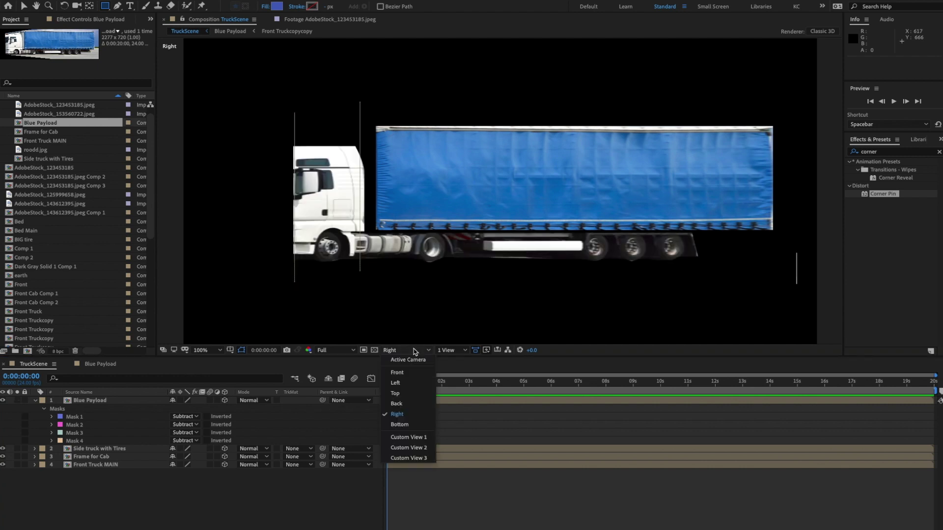
pyautogui.click(416, 438)
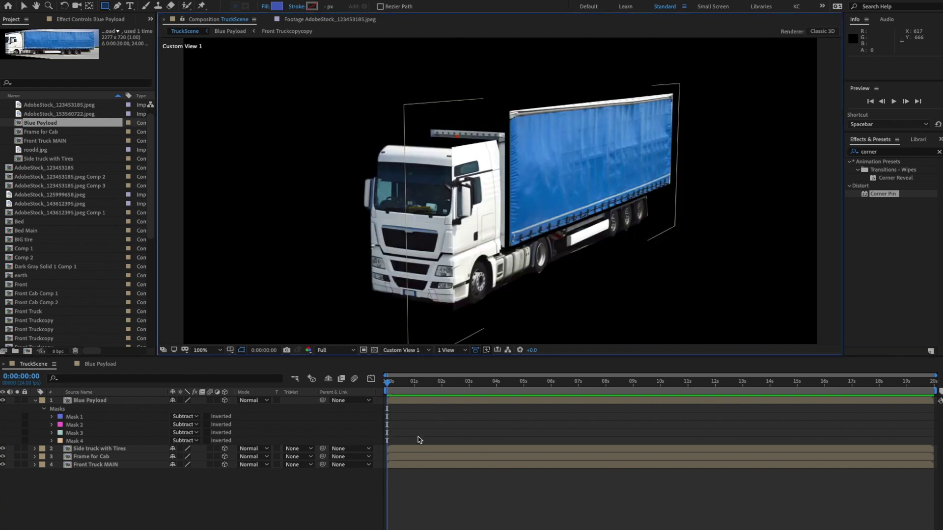
pyautogui.click(24, 6)
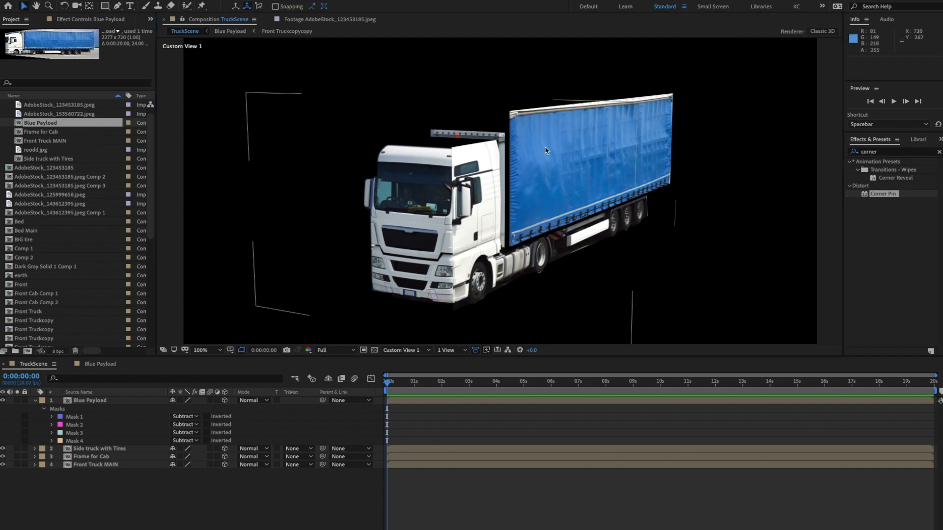
pyautogui.click(311, 19)
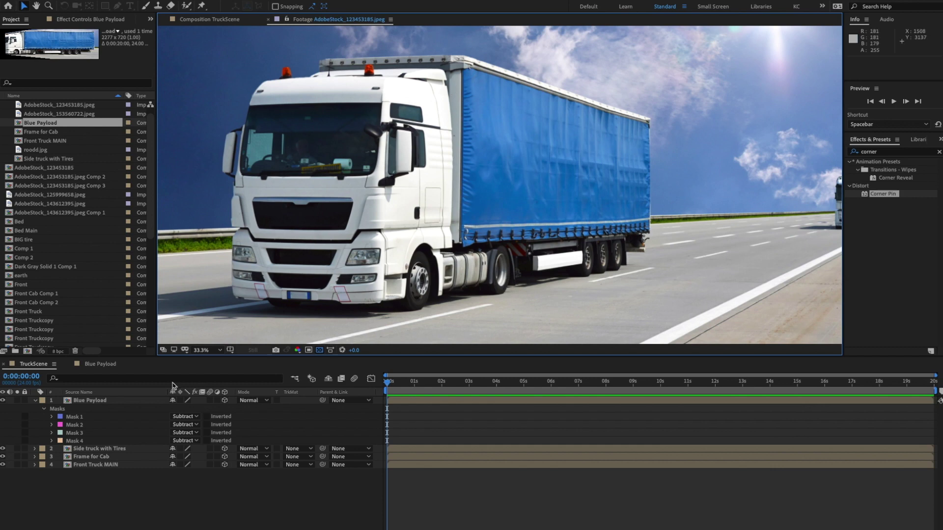
pyautogui.click(96, 366)
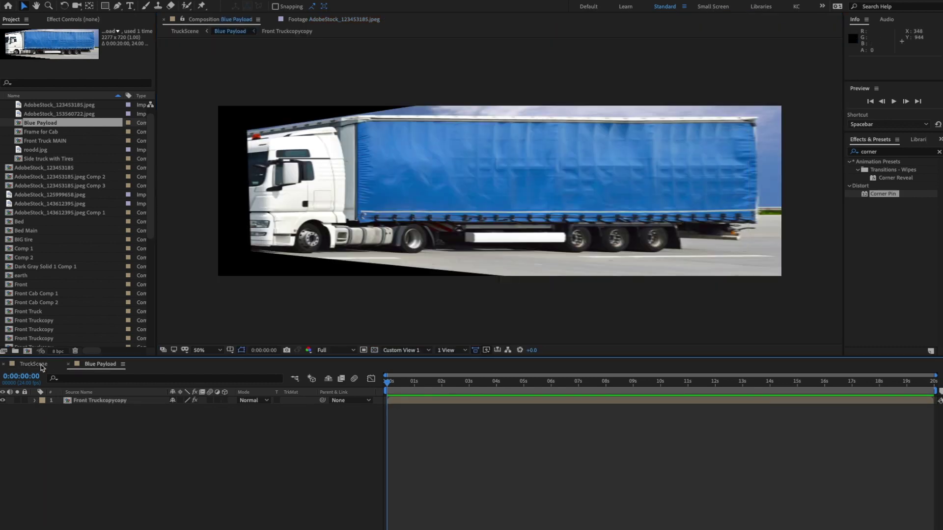
pyautogui.click(34, 363)
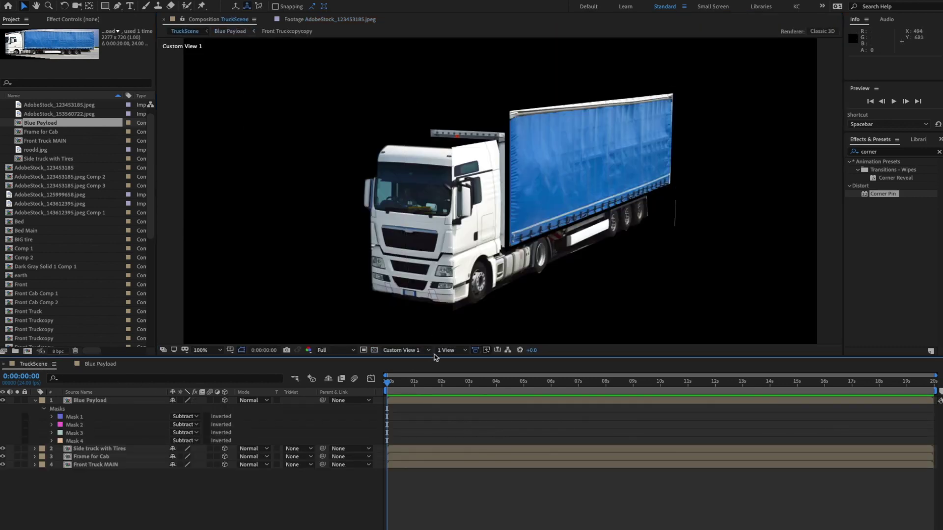
# - In the Front view, move the Blue Payload layer outward from the cab by 31 px along the X axis
pyautogui.click(425, 350)
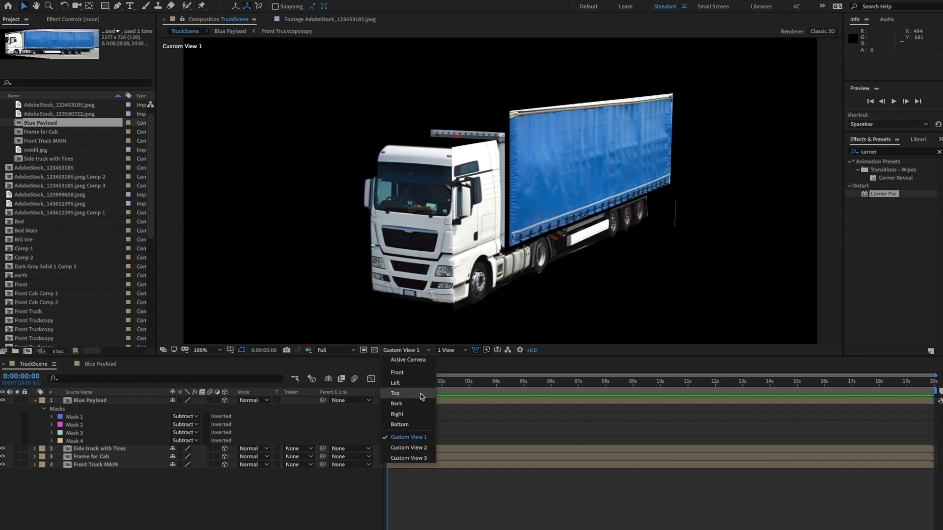
pyautogui.click(397, 373)
pyautogui.click(414, 181)
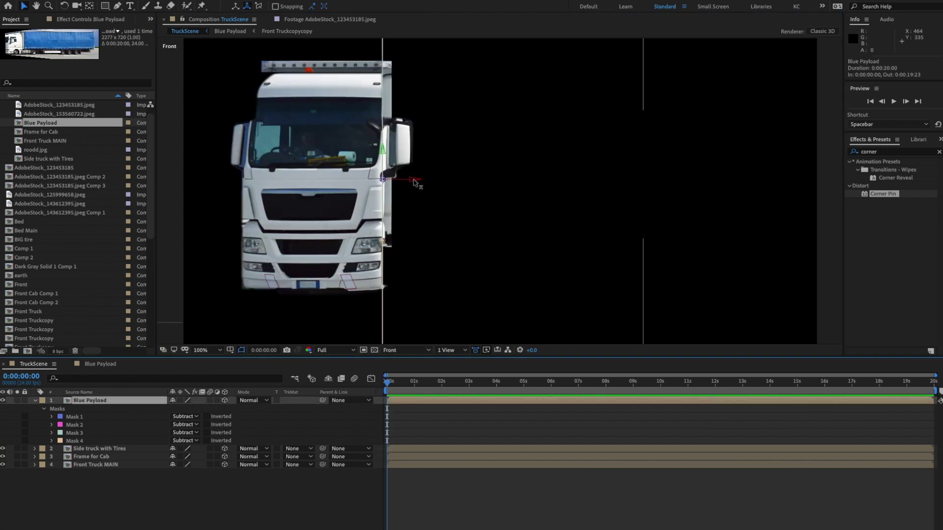
pyautogui.moveTo(417, 185); pyautogui.dragTo(428, 185)
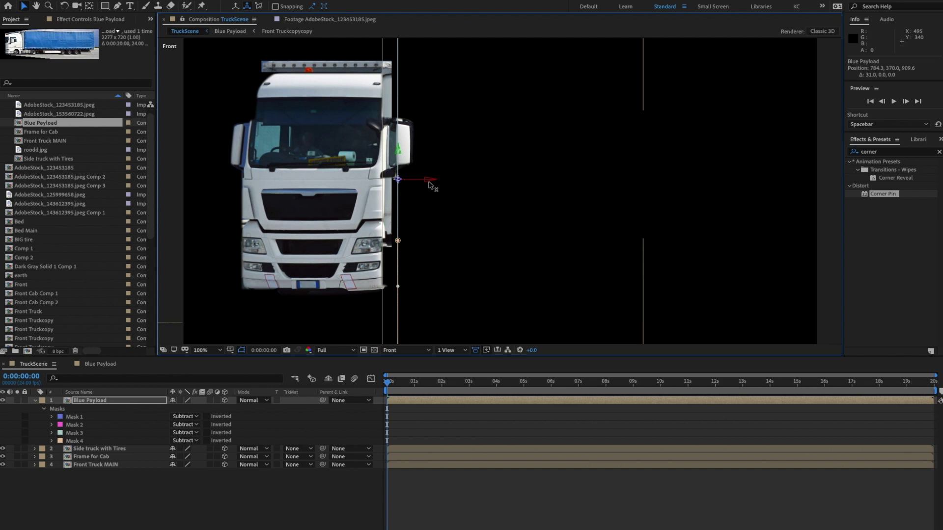
# - In the Right view, move the Blue Payload layer about 42 px forward against the cab and 10 px down onto the frame
pyautogui.click(422, 350)
pyautogui.click(407, 414)
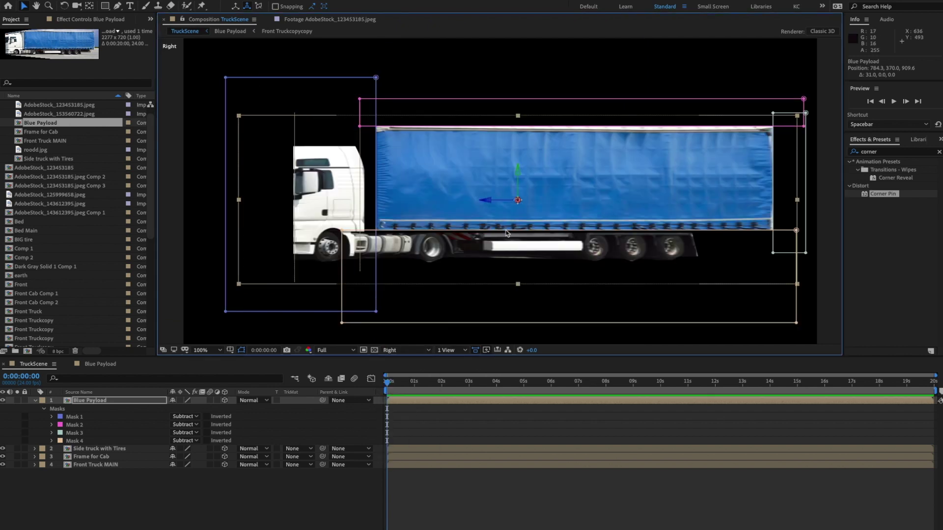
pyautogui.moveTo(537, 178); pyautogui.dragTo(545, 172)
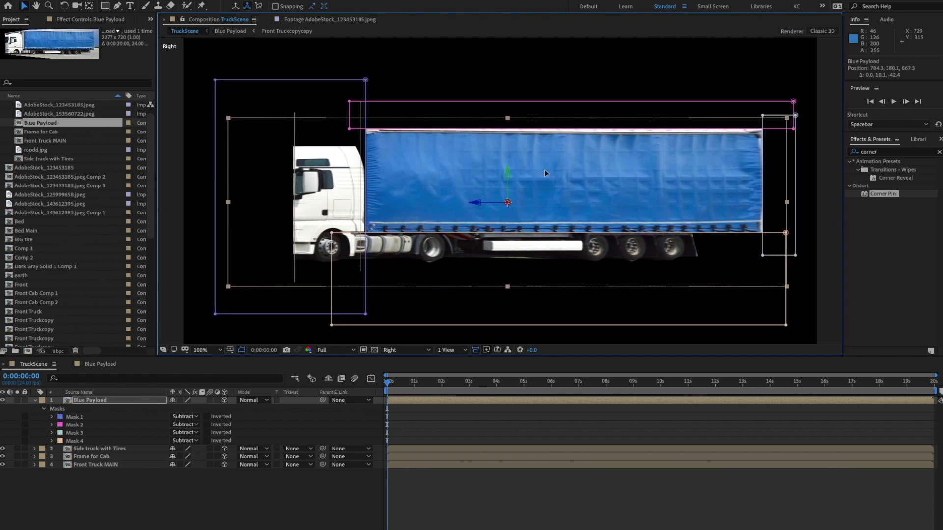
pyautogui.click(396, 337)
# - In Custom View 1, shift the Blue Payload layer inward along the X axis to position 758.8
pyautogui.click(406, 350)
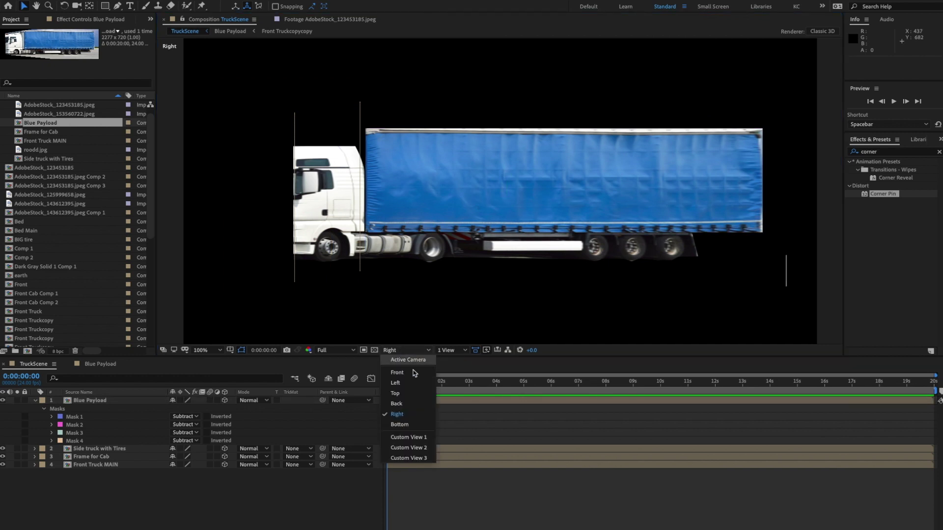
pyautogui.click(420, 437)
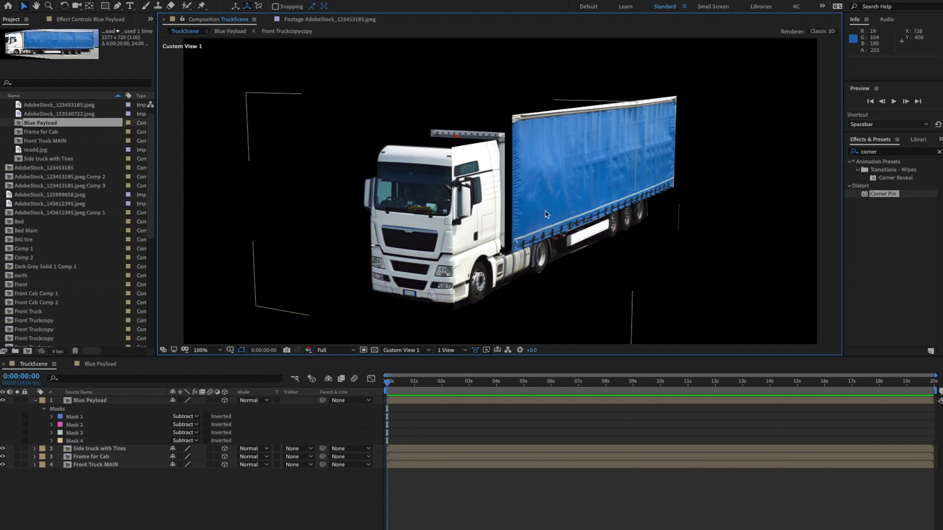
pyautogui.click(552, 190)
pyautogui.click(143, 400)
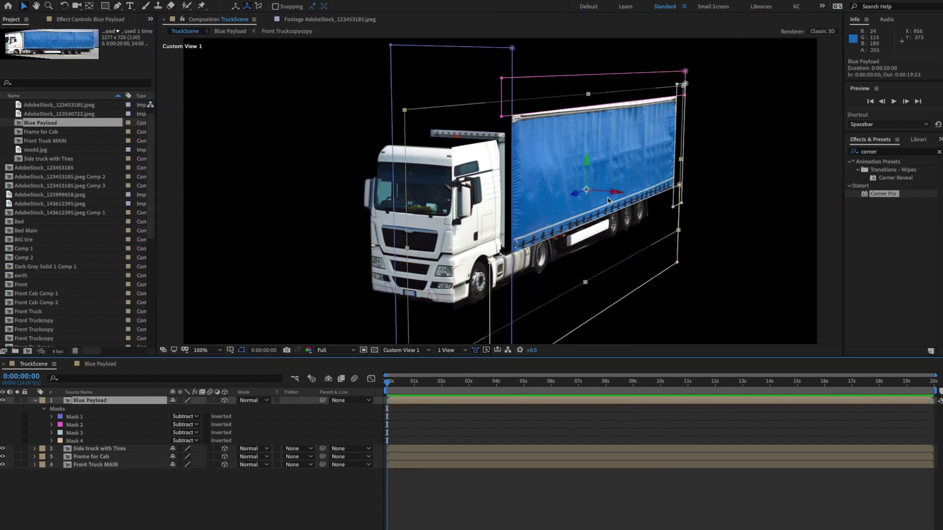
pyautogui.moveTo(617, 194); pyautogui.dragTo(599, 198)
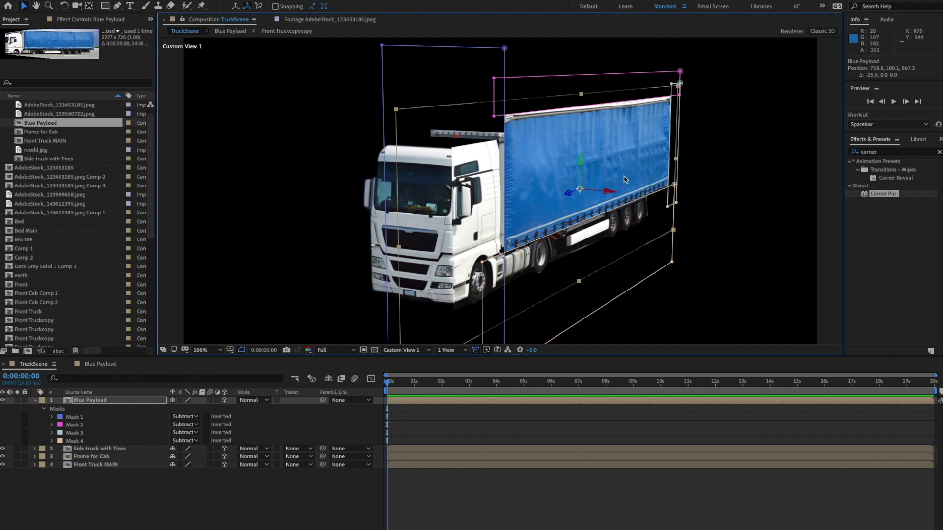
# - Reduce the Blue Payload layer's height until its top meets the bar behind the cab, and lower it to Y position 392
pyautogui.moveTo(582, 95); pyautogui.dragTo(581, 103)
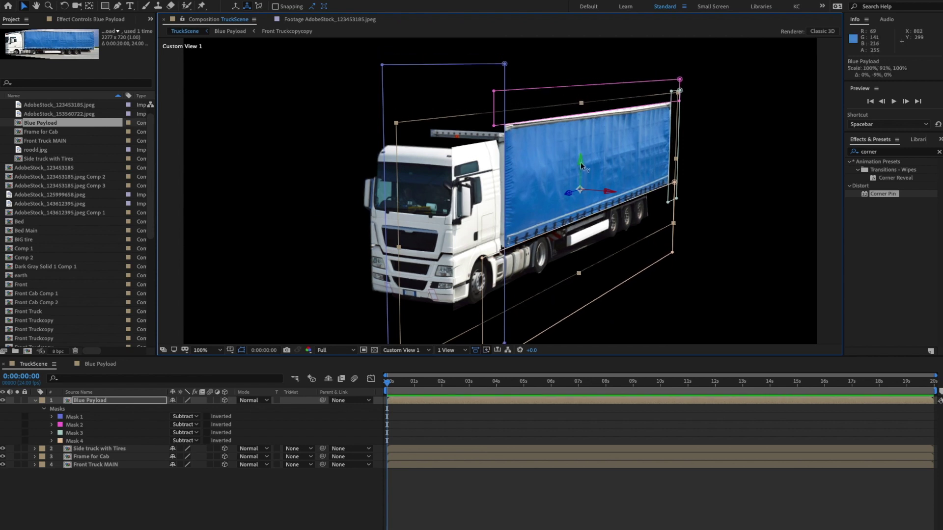
pyautogui.moveTo(582, 165); pyautogui.dragTo(581, 167)
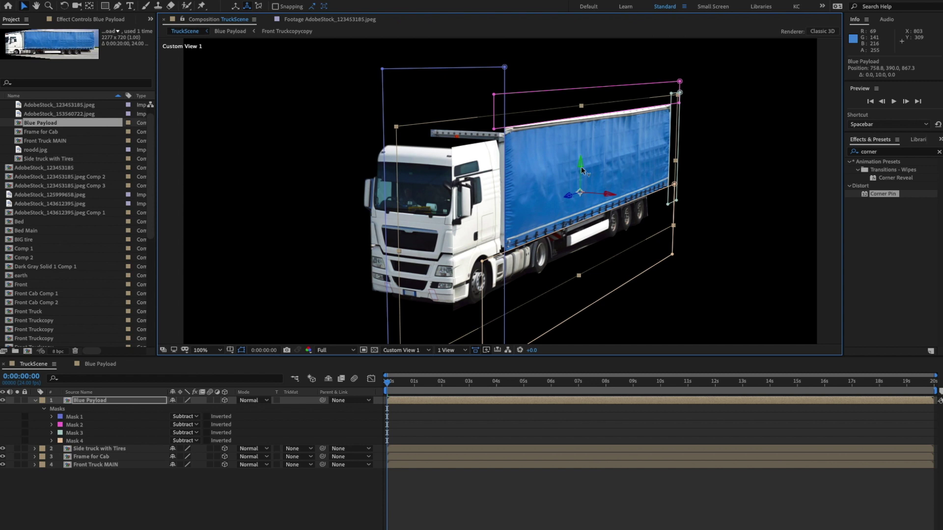
pyautogui.press('c')
pyautogui.moveTo(539, 211)
pyautogui.mouseDown()
pyautogui.moveTo(561, 192)
pyautogui.moveTo(533, 186)
pyautogui.moveTo(540, 193)
pyautogui.mouseUp()
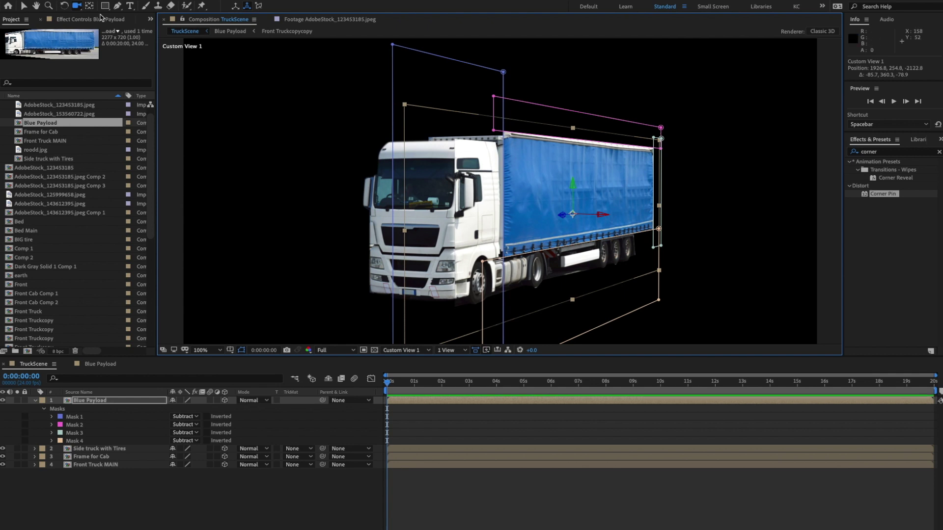
pyautogui.click(21, 6)
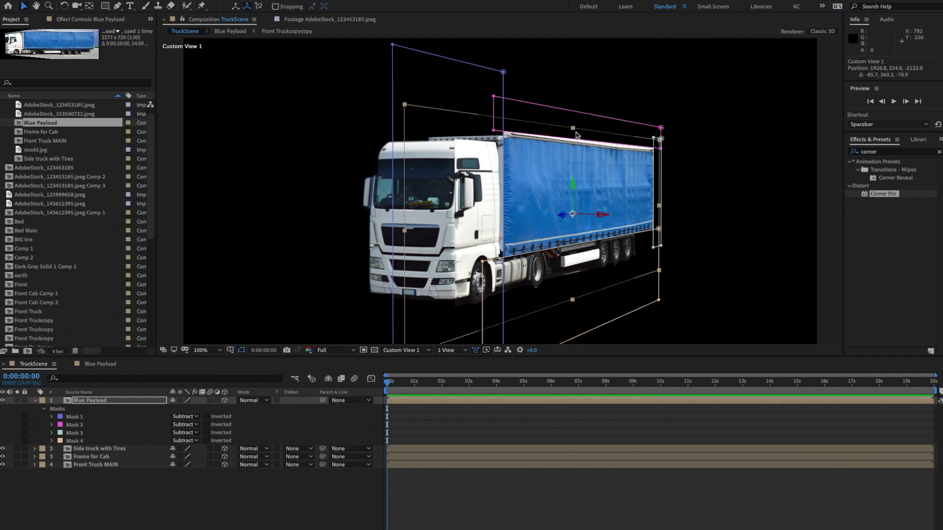
pyautogui.moveTo(575, 130); pyautogui.dragTo(572, 190)
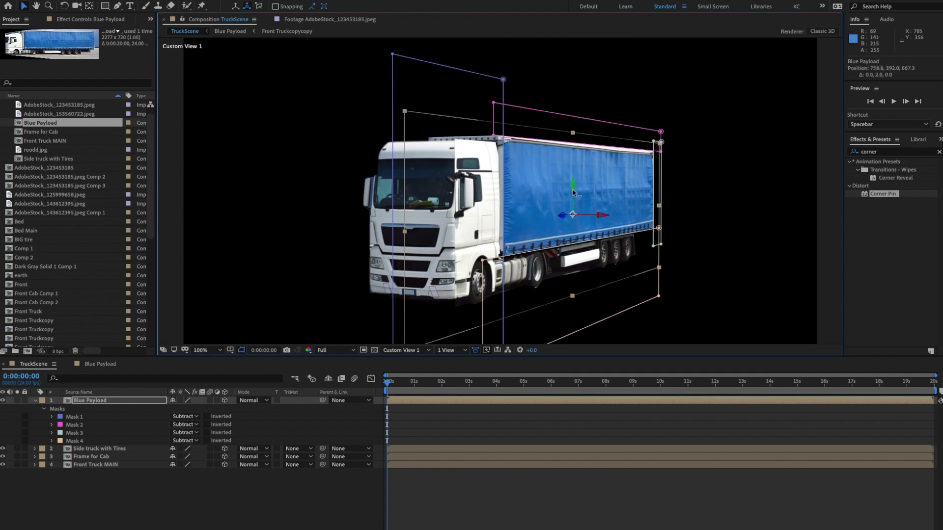
# - Inspect the assembled truck from its side to check how the blue payload sits behind the cab
pyautogui.click(265, 494)
pyautogui.press('c')
pyautogui.moveTo(521, 291); pyautogui.dragTo(346, 188)
pyautogui.click(23, 5)
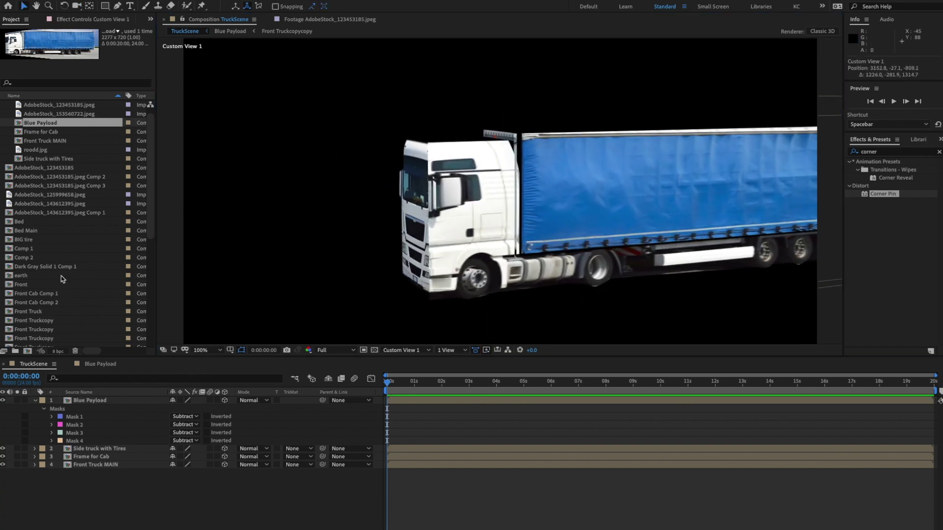
# - Move the Blue Payload layer 9 px toward the cab along the Z axis, to Z position 858.2
pyautogui.click(83, 400)
pyautogui.moveTo(659, 212); pyautogui.dragTo(656, 214)
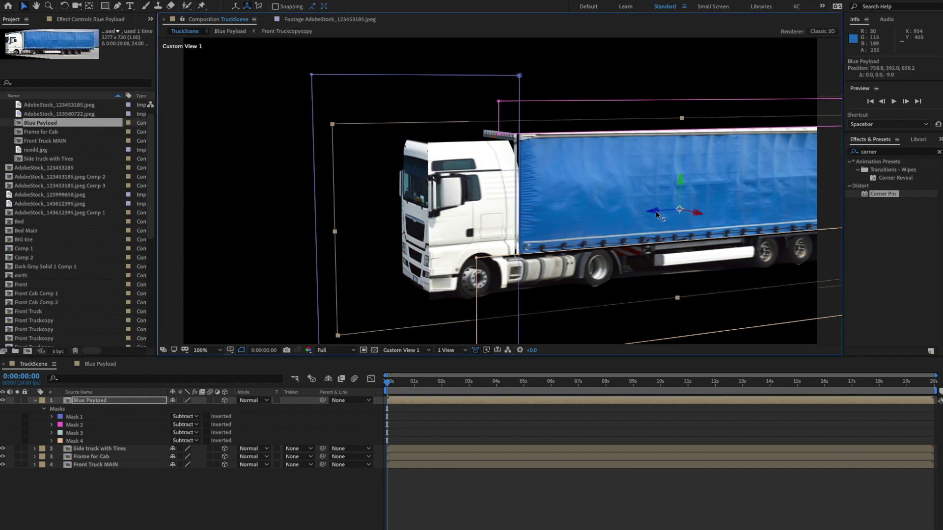
pyautogui.press('c')
pyautogui.moveTo(657, 215); pyautogui.dragTo(659, 187)
pyautogui.moveTo(684, 196); pyautogui.dragTo(680, 195)
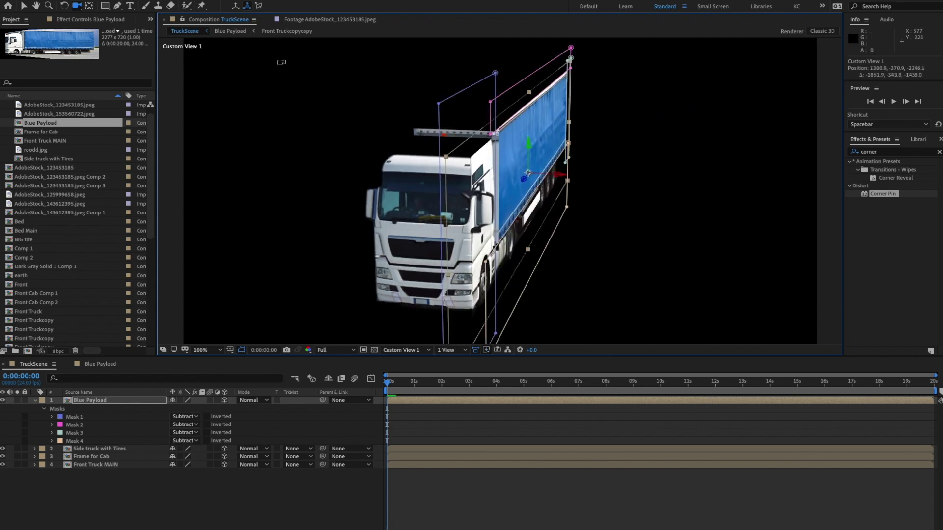
# - Shift the Frame for Cab layer slightly along the Z axis to adjust how it sits between the cab and payload
pyautogui.click(23, 6)
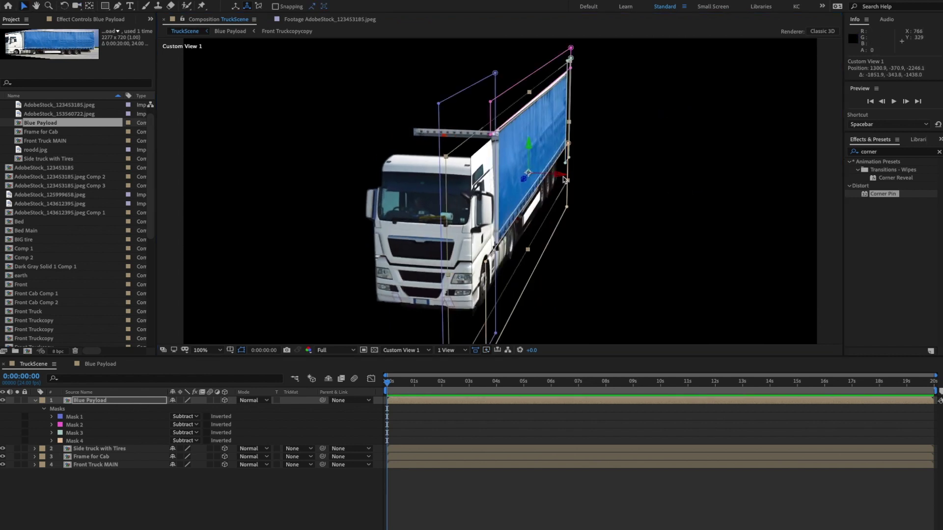
pyautogui.moveTo(561, 175); pyautogui.dragTo(400, 170)
pyautogui.press('c')
pyautogui.press('v')
pyautogui.click(467, 193)
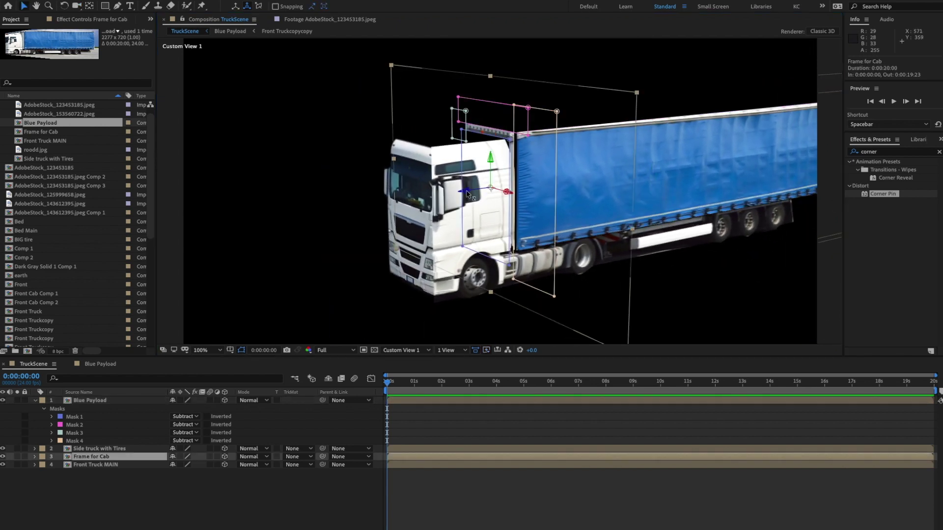
pyautogui.moveTo(467, 192); pyautogui.dragTo(508, 143)
pyautogui.press('c')
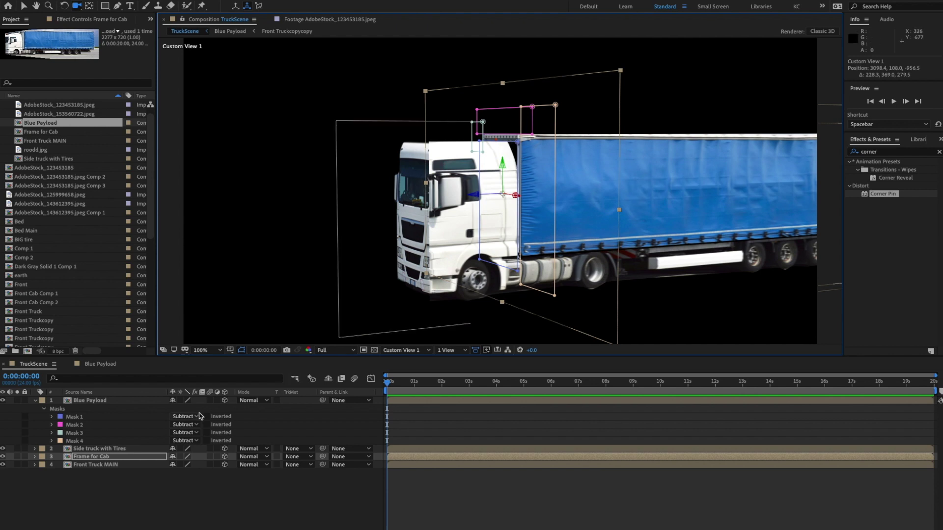
# - In the Right view, move the upper-left vertex of Mask 4 on Side truck with Tires back to the cab's rear edge
pyautogui.click(96, 449)
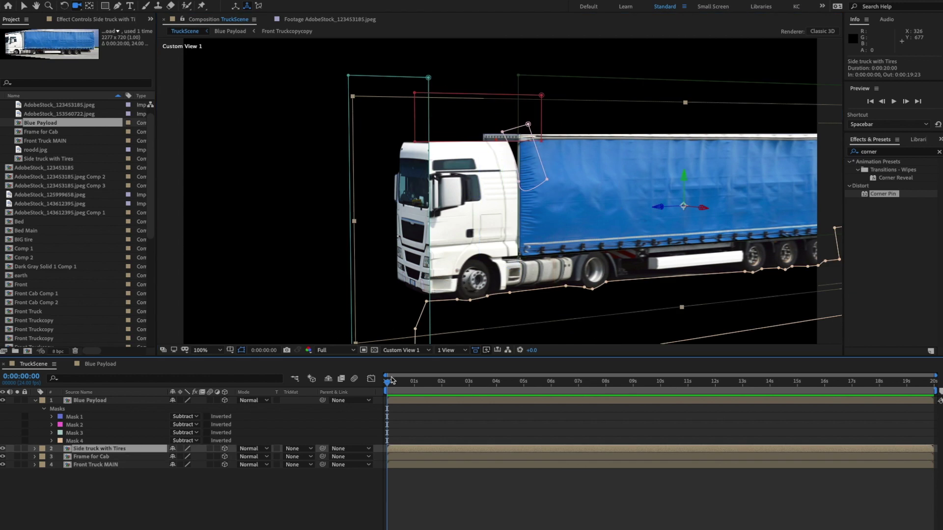
pyautogui.click(401, 350)
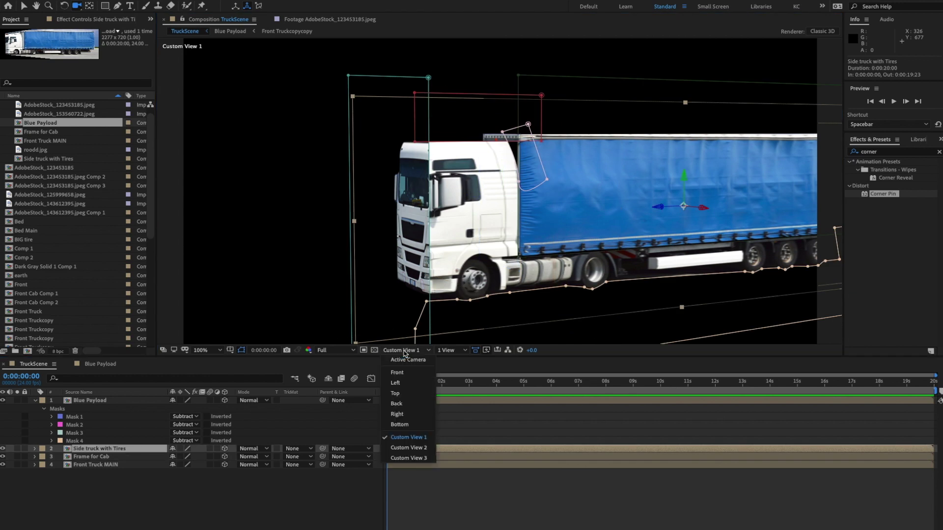
pyautogui.click(403, 416)
pyautogui.press('.')
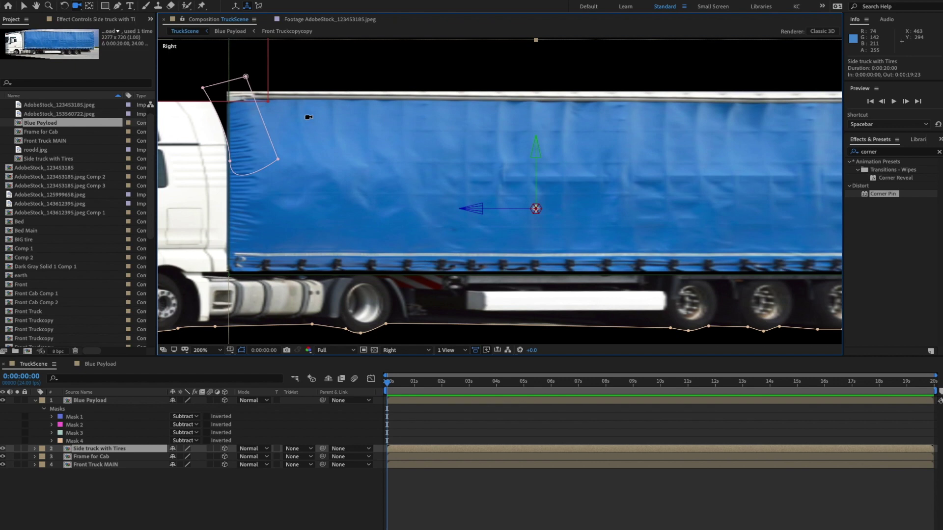
pyautogui.press('v')
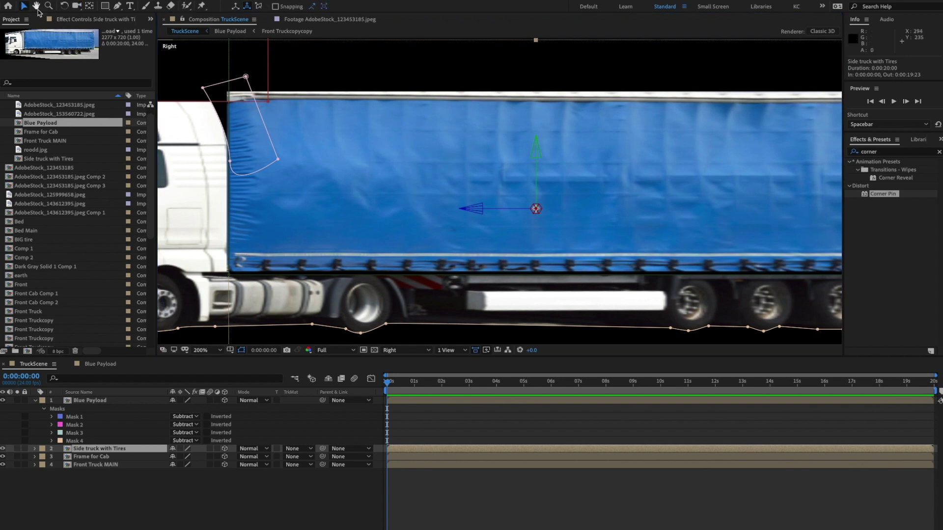
pyautogui.click(203, 88)
pyautogui.moveTo(204, 88); pyautogui.dragTo(223, 86)
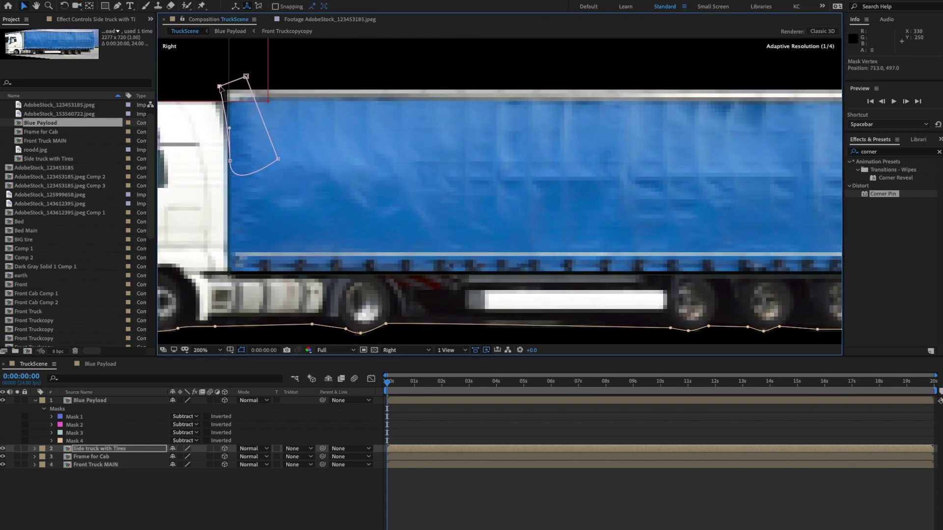
pyautogui.moveTo(226, 86); pyautogui.dragTo(225, 85)
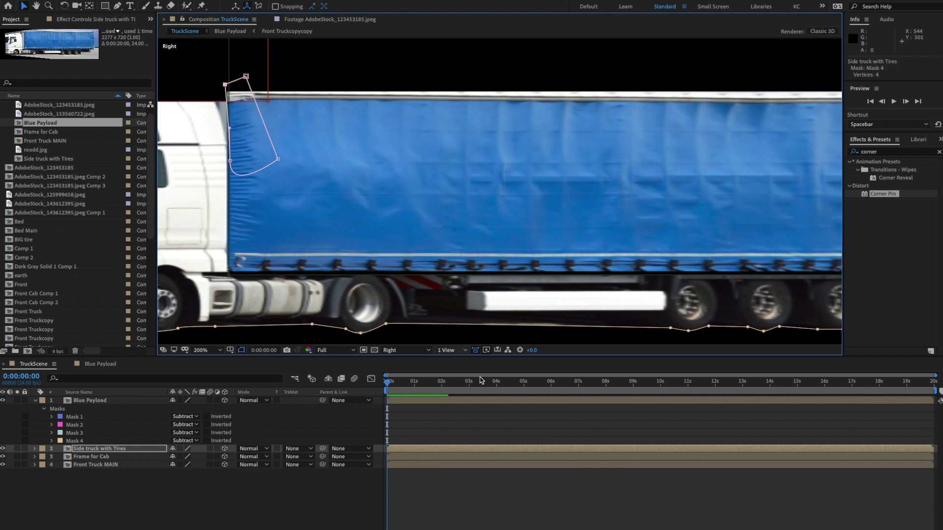
# - Inspect the whole truck in Custom View 1 from its front corner to check the cab and payload
pyautogui.click(405, 350)
pyautogui.click(408, 437)
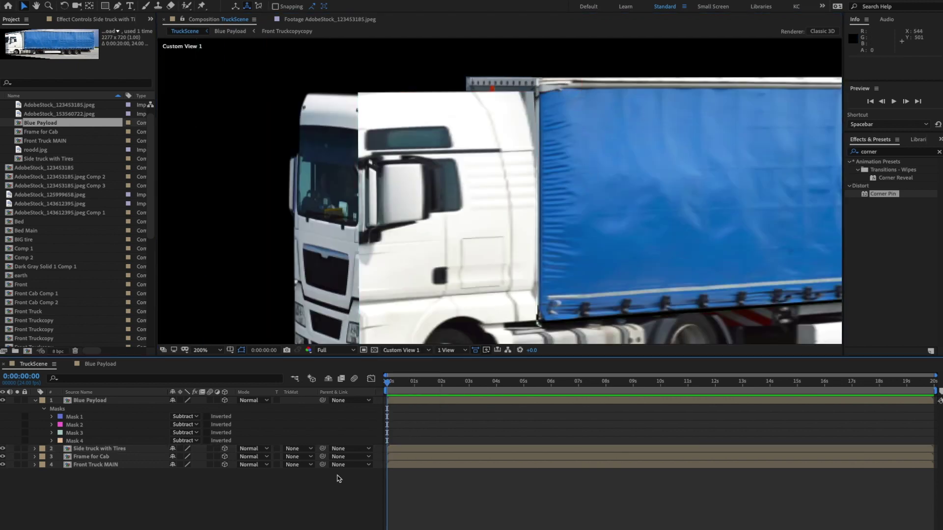
pyautogui.press('c')
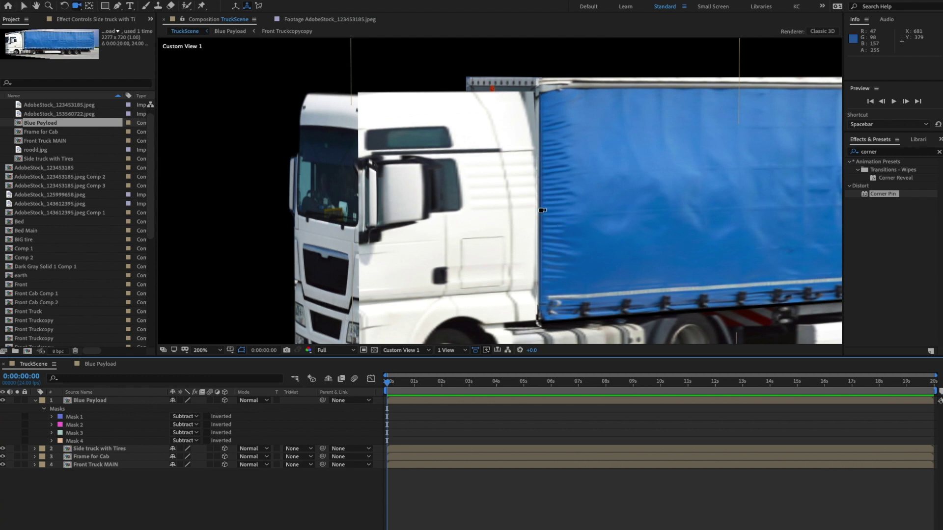
pyautogui.click(206, 350)
pyautogui.click(209, 361)
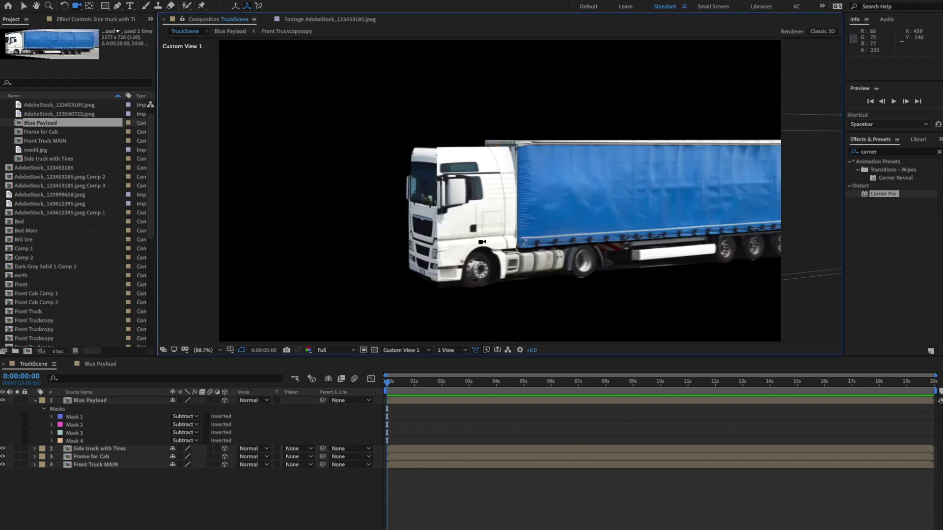
pyautogui.moveTo(530, 217); pyautogui.dragTo(587, 208)
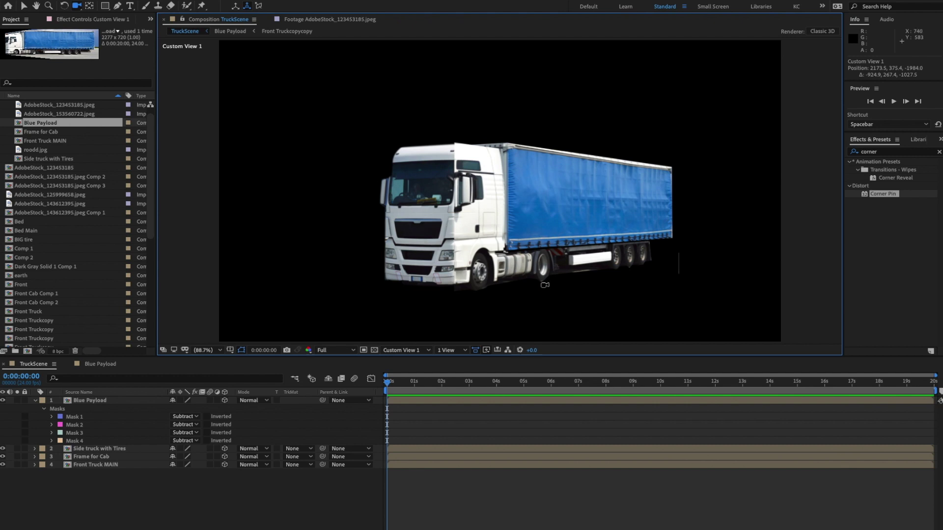
pyautogui.moveTo(533, 209)
pyautogui.mouseDown()
pyautogui.moveTo(523, 207)
pyautogui.moveTo(544, 201)
pyautogui.moveTo(614, 236)
pyautogui.moveTo(615, 223)
pyautogui.moveTo(547, 193)
pyautogui.moveTo(525, 220)
pyautogui.mouseUp()
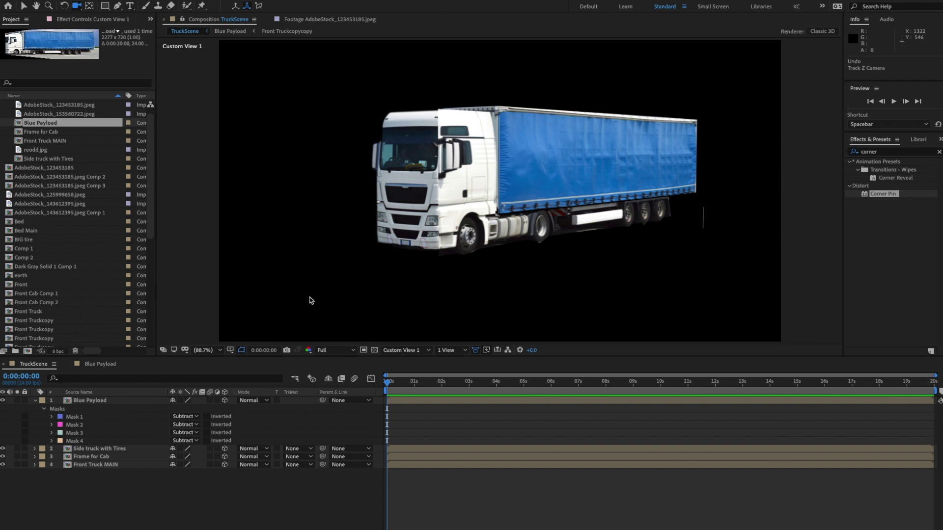
# - In the Right view, draw a small closed mask on Side truck with Tires around the cab's upper front roof corner
pyautogui.click(408, 350)
pyautogui.click(396, 413)
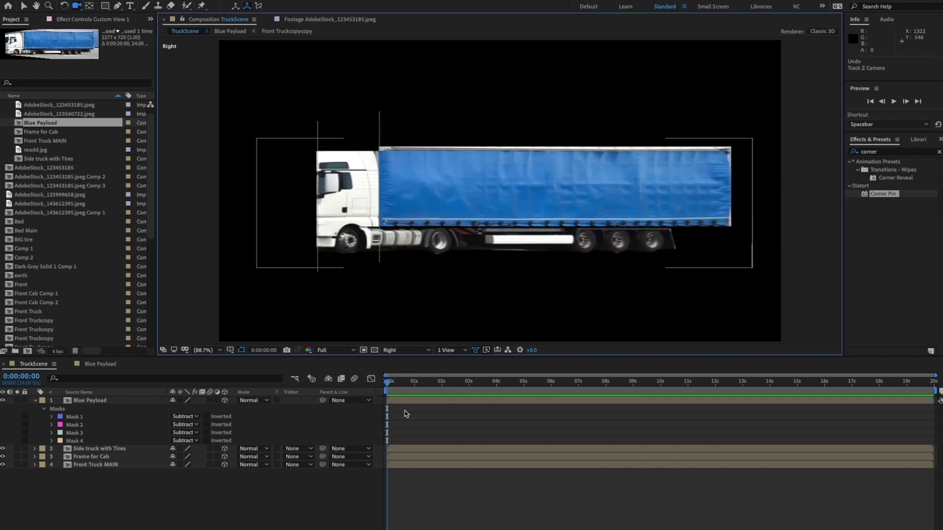
pyautogui.scroll(1, 327, 148)
pyautogui.scroll(1, 327, 148)
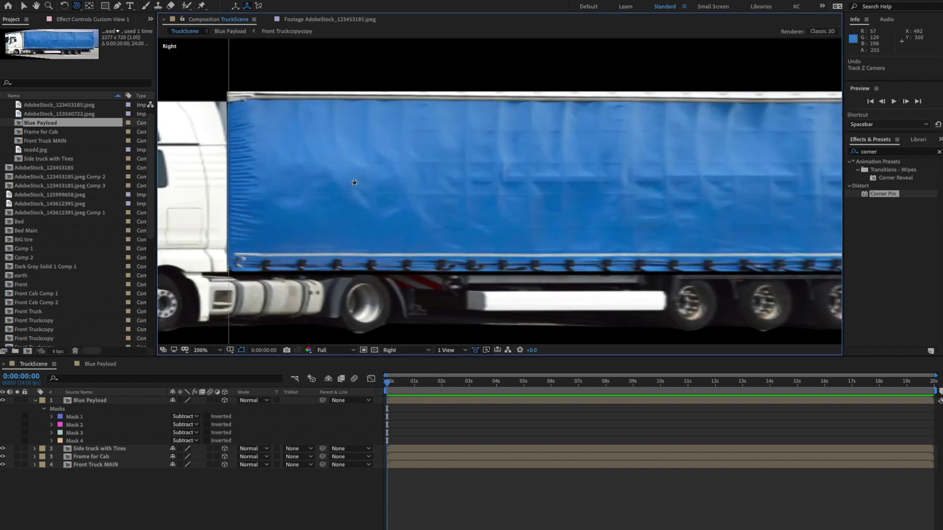
pyautogui.moveTo(354, 183); pyautogui.dragTo(562, 185)
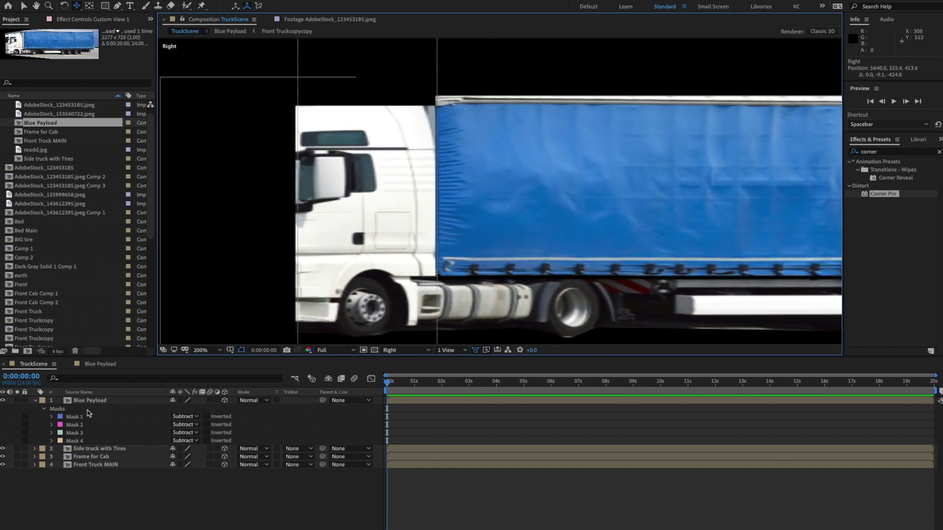
pyautogui.click(3, 449)
pyautogui.click(3, 449)
pyautogui.click(74, 449)
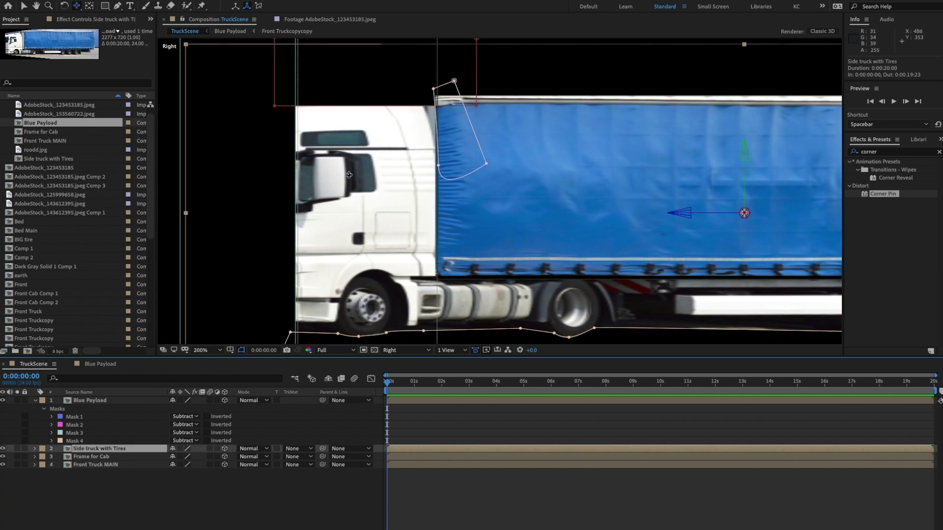
pyautogui.click(118, 5)
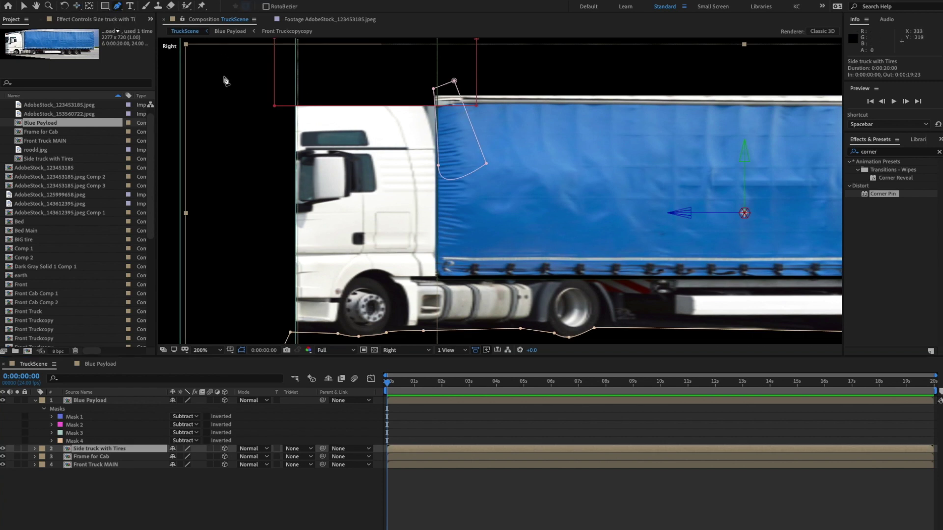
pyautogui.click(290, 117)
pyautogui.click(307, 104)
pyautogui.click(313, 86)
pyautogui.click(280, 85)
pyautogui.click(291, 116)
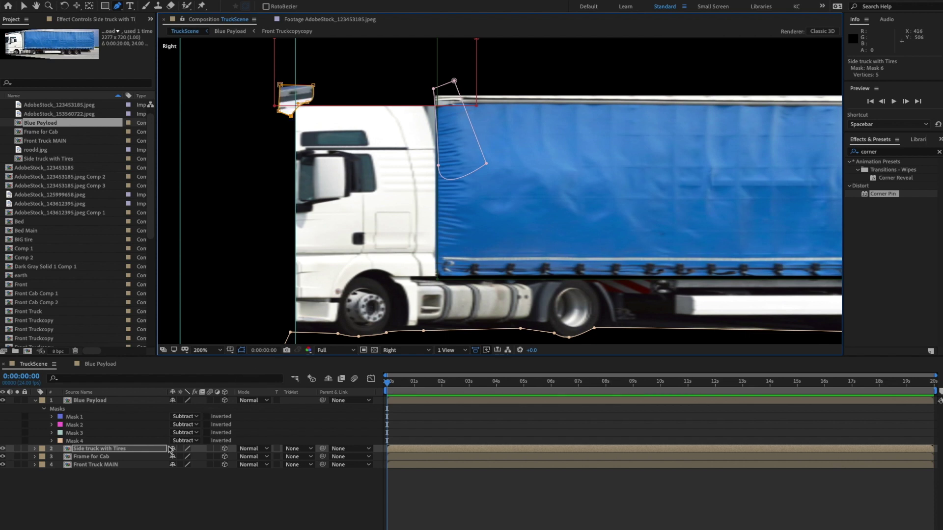
# - Set the new roof-corner mask on Side truck with Tires to Subtract and return to Custom View 1
pyautogui.press('m')
pyautogui.click(186, 504)
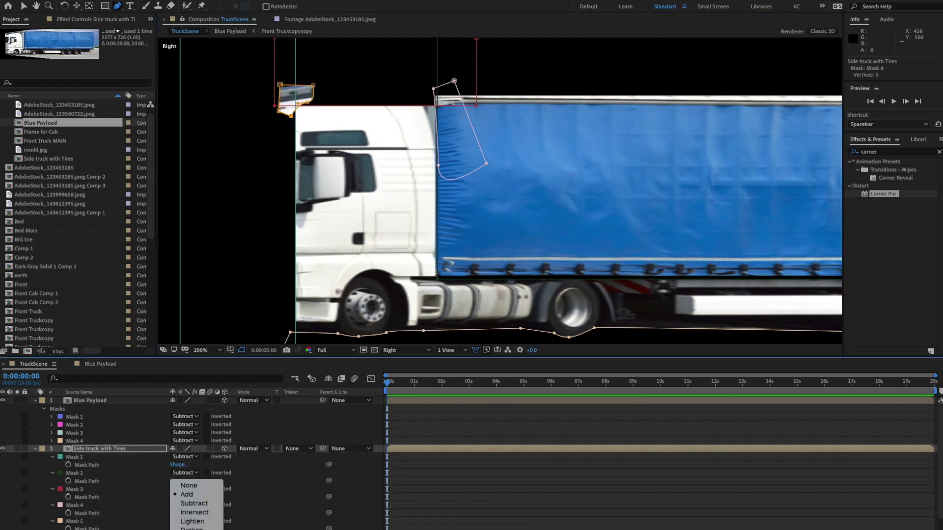
pyautogui.click(195, 504)
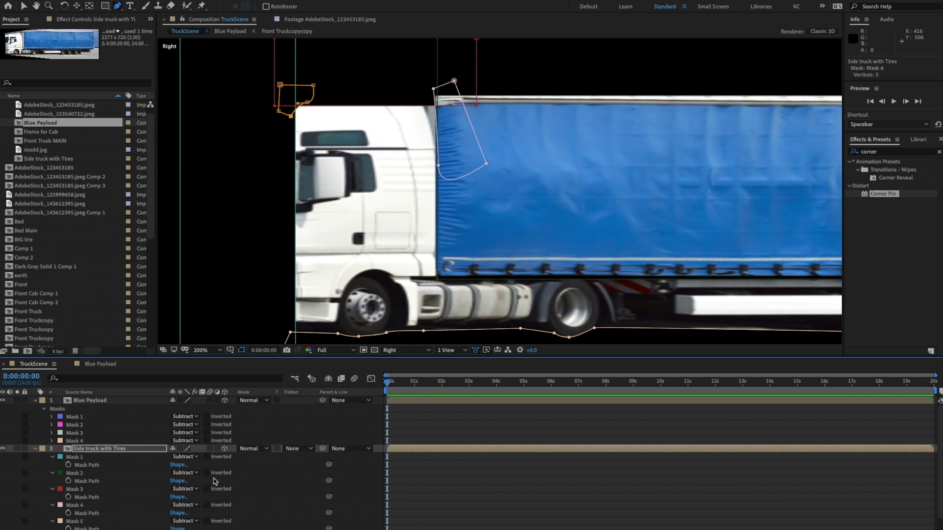
pyautogui.click(405, 350)
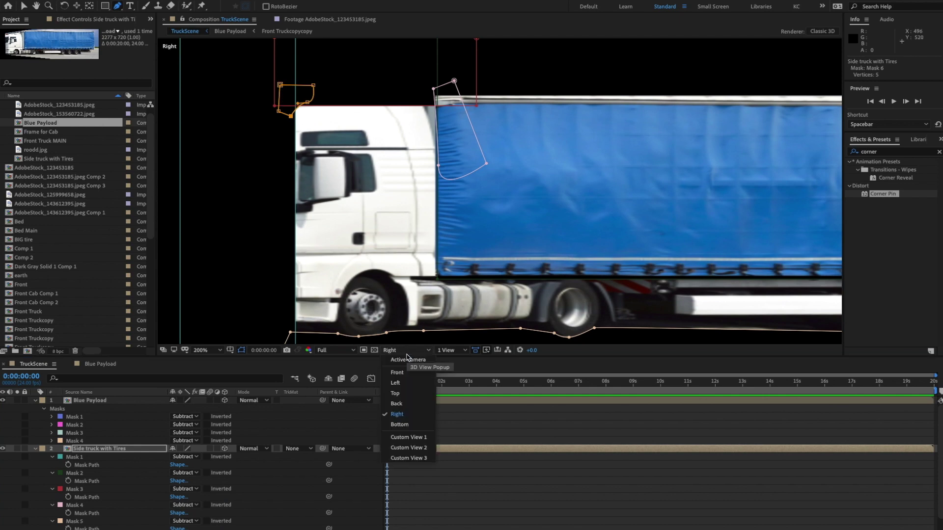
pyautogui.click(414, 437)
pyautogui.click(210, 352)
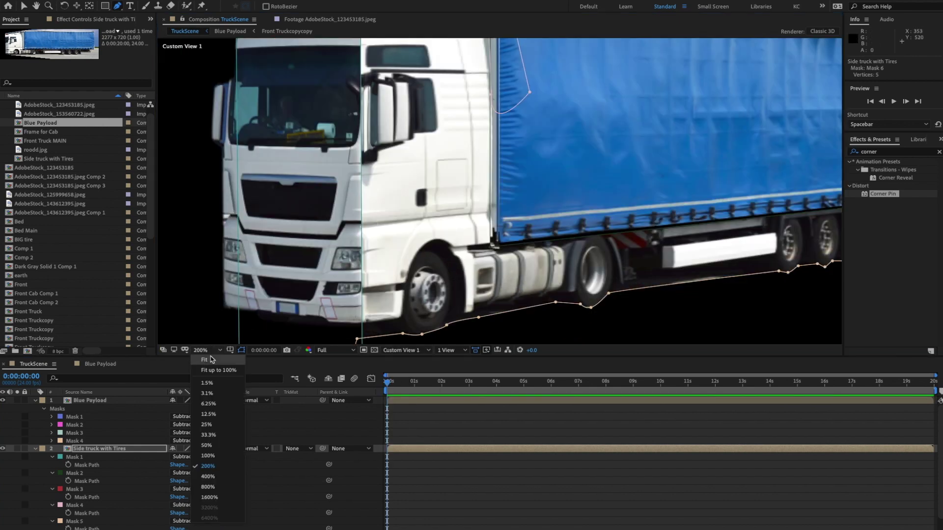
pyautogui.click(212, 360)
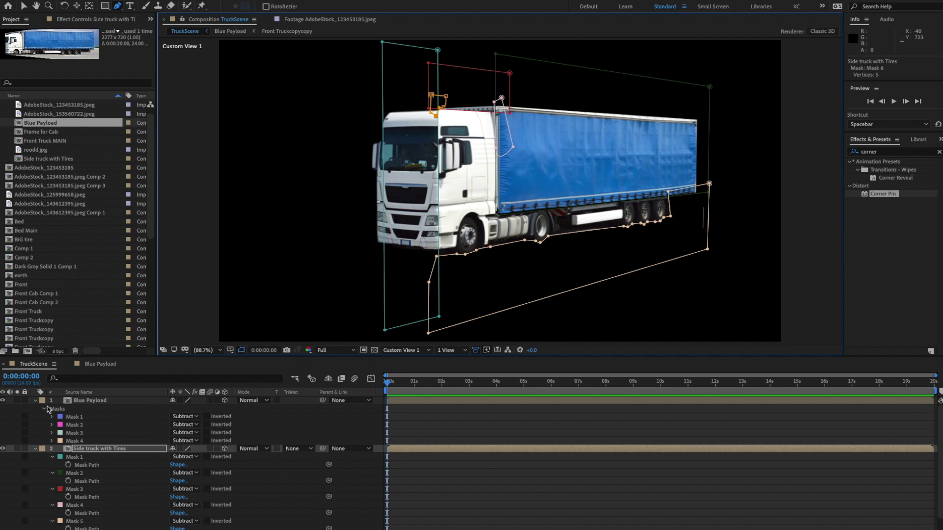
# - Collapse the Blue Payload and Side truck with Tires properties, and toggle the side layer's visibility to compare the cab
pyautogui.click(35, 401)
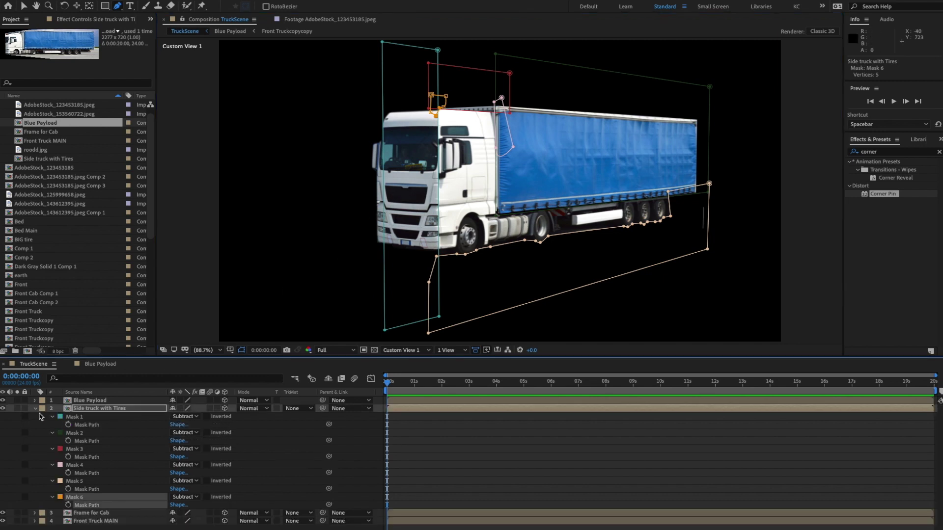
pyautogui.click(35, 409)
pyautogui.press('v')
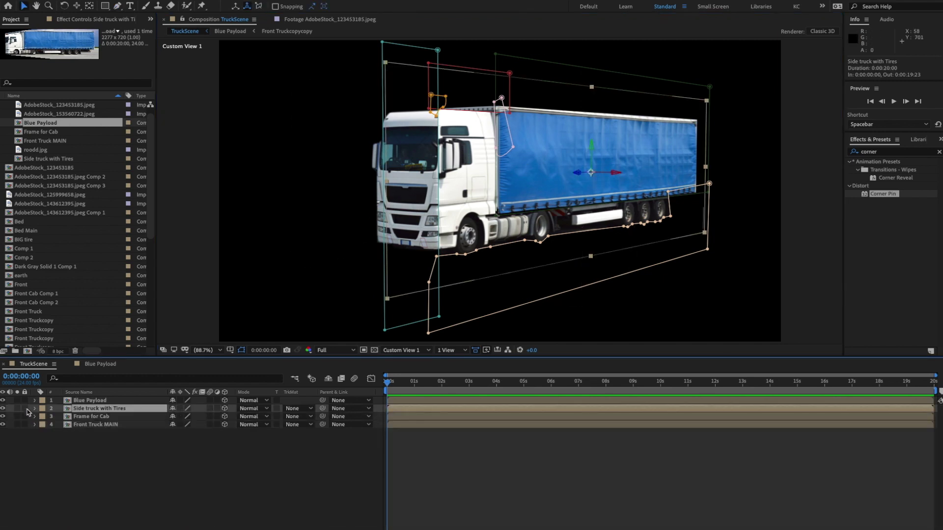
pyautogui.click(3, 409)
pyautogui.click(2, 408)
# - With mask outlines hidden, scale Side truck with Tires to 99% height and lower it 2 px to Y position 372
pyautogui.click(242, 352)
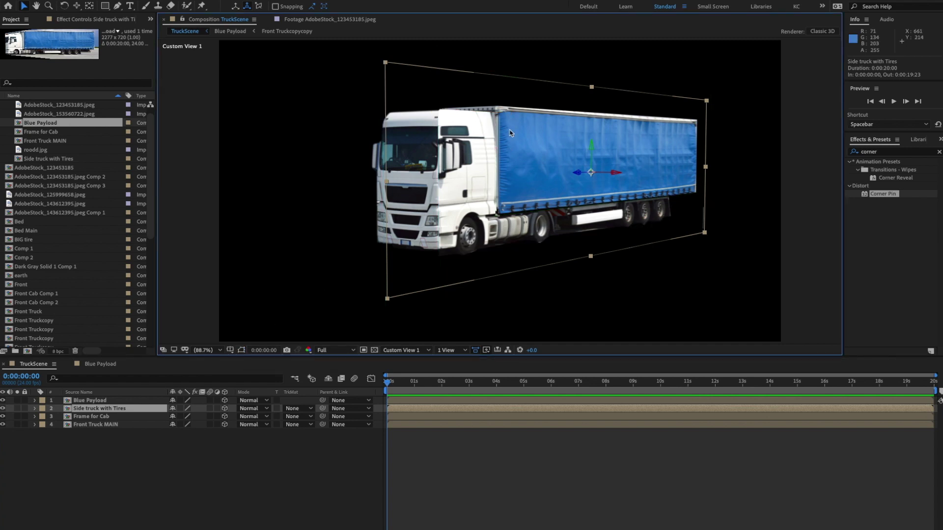
pyautogui.scroll(1, 510, 133)
pyautogui.moveTo(603, 74); pyautogui.dragTo(605, 76)
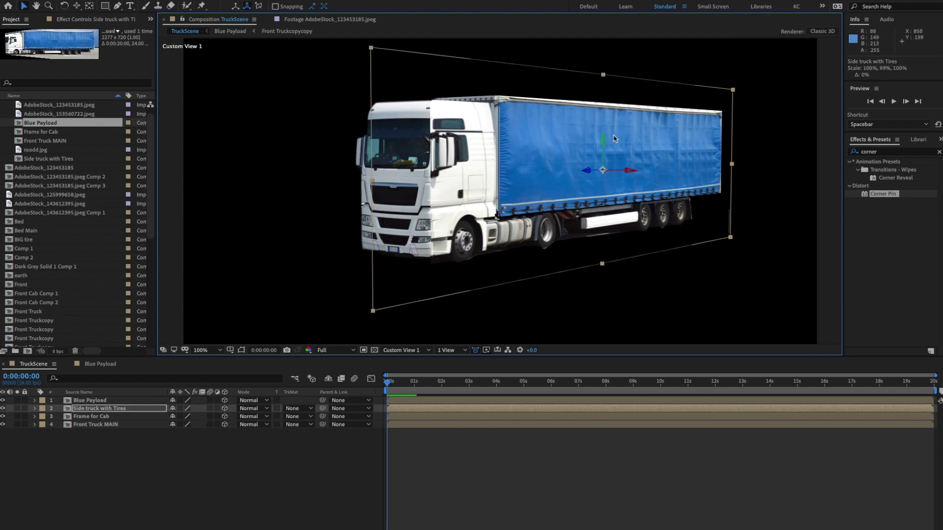
pyautogui.moveTo(602, 140); pyautogui.dragTo(601, 140)
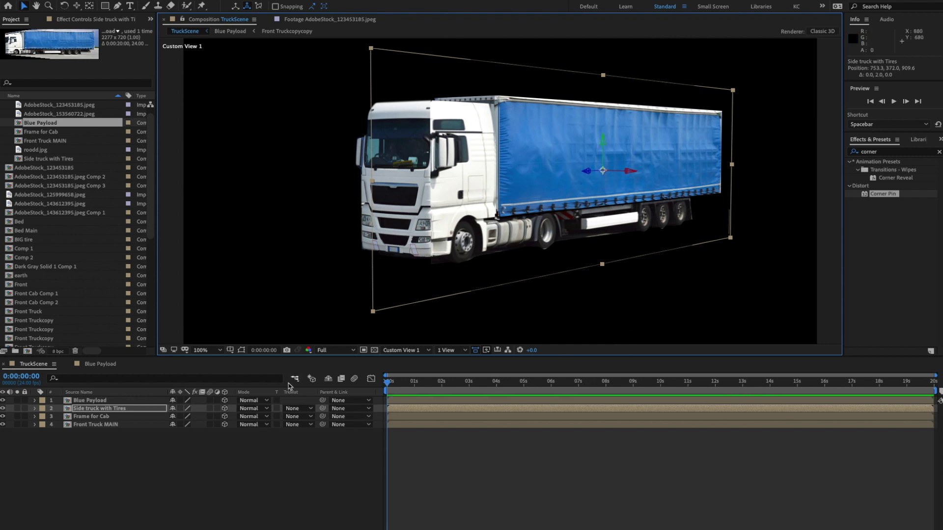
pyautogui.click(240, 353)
pyautogui.click(275, 449)
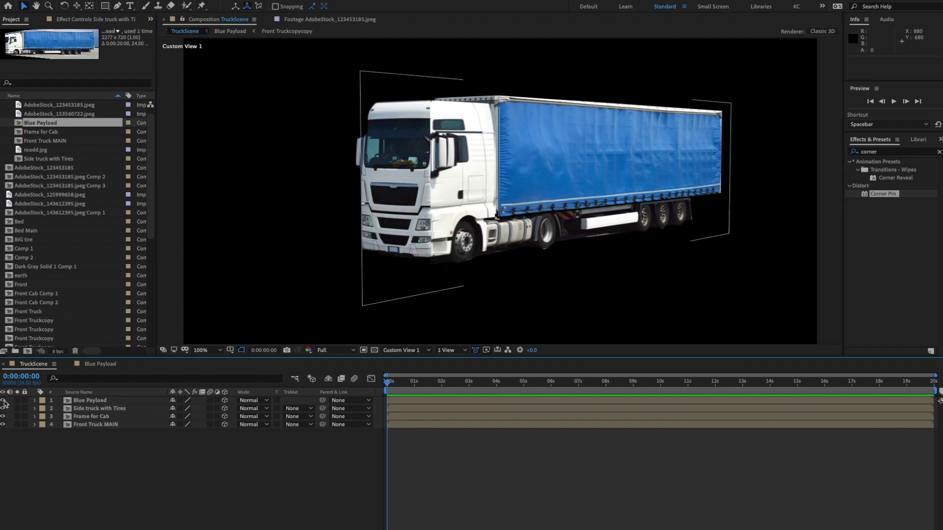
pyautogui.click(81, 401)
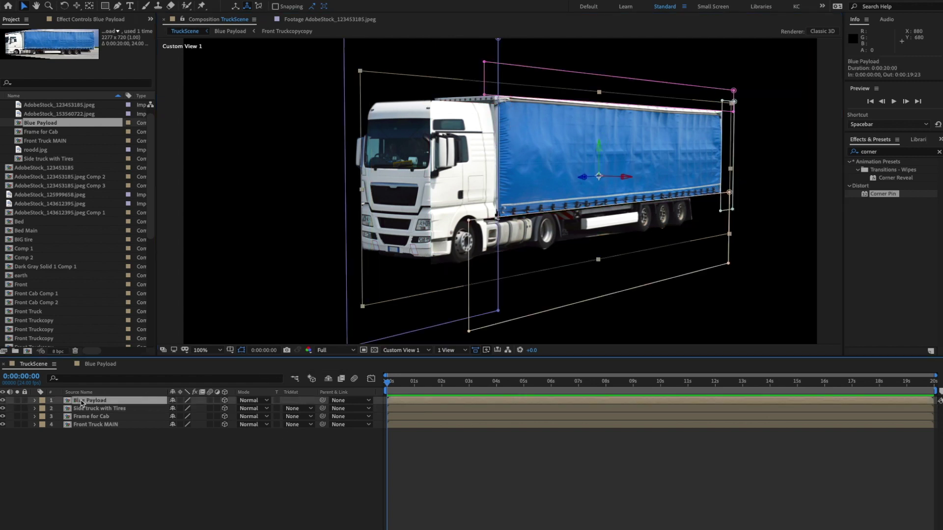
pyautogui.click(231, 456)
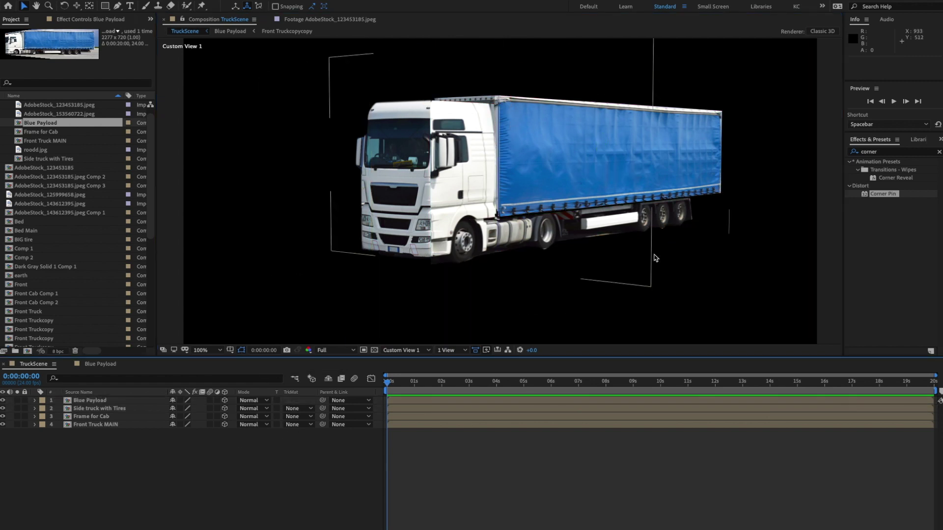
# - Solo the Blue Payload layer and show its full length in the Right view with the layer deselected
pyautogui.click(101, 402)
pyautogui.click(18, 400)
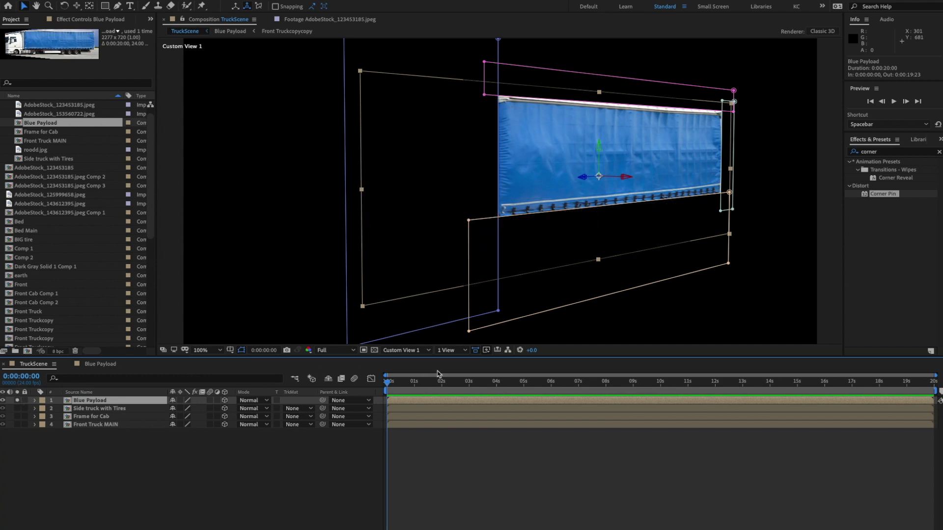
pyautogui.click(412, 350)
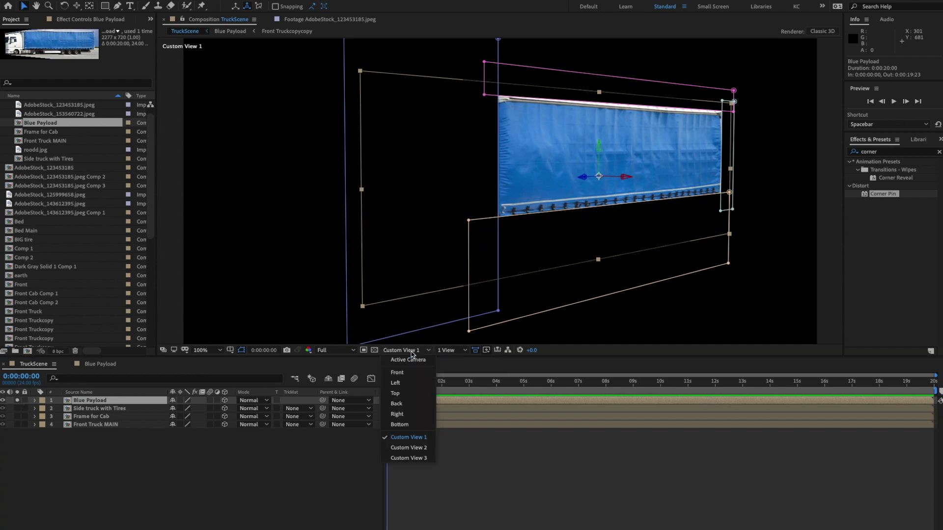
pyautogui.click(402, 415)
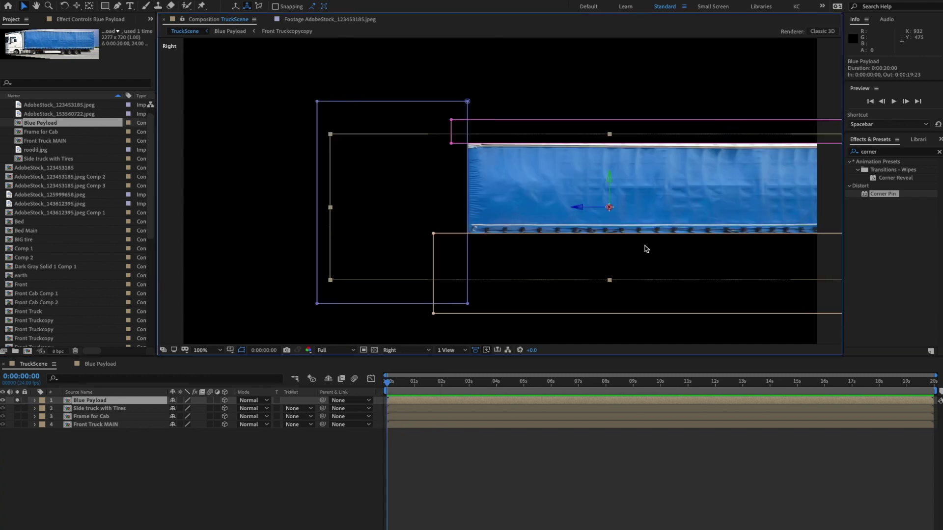
pyautogui.moveTo(628, 196); pyautogui.dragTo(646, 201)
pyautogui.press('c')
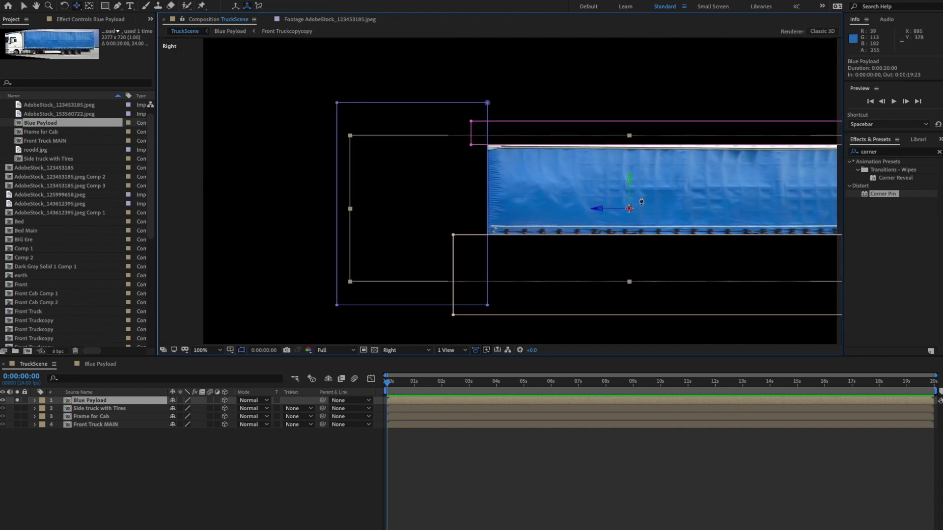
pyautogui.moveTo(642, 201); pyautogui.dragTo(745, 261)
pyautogui.click(215, 449)
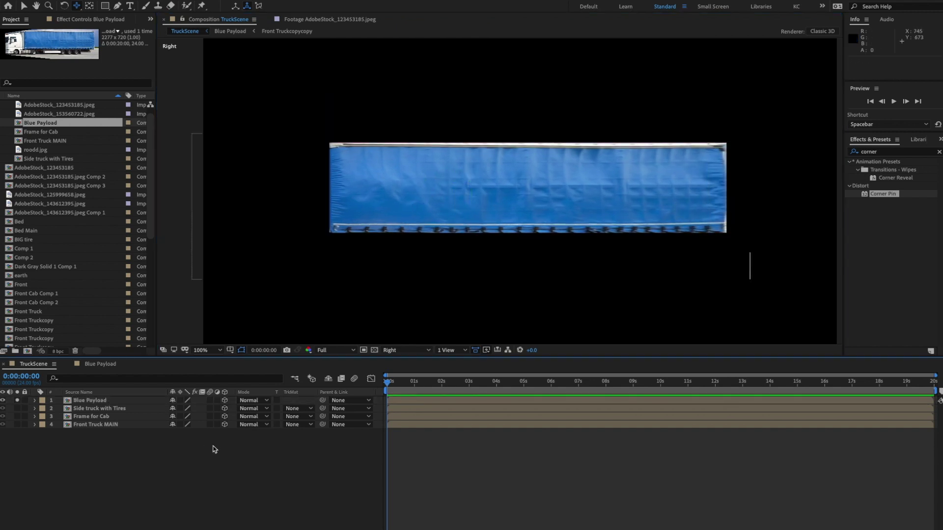
# - Widen Blue Payload's Mask 4 below the payload to about 105% so it extends further beyond the rear edge
pyautogui.click(90, 400)
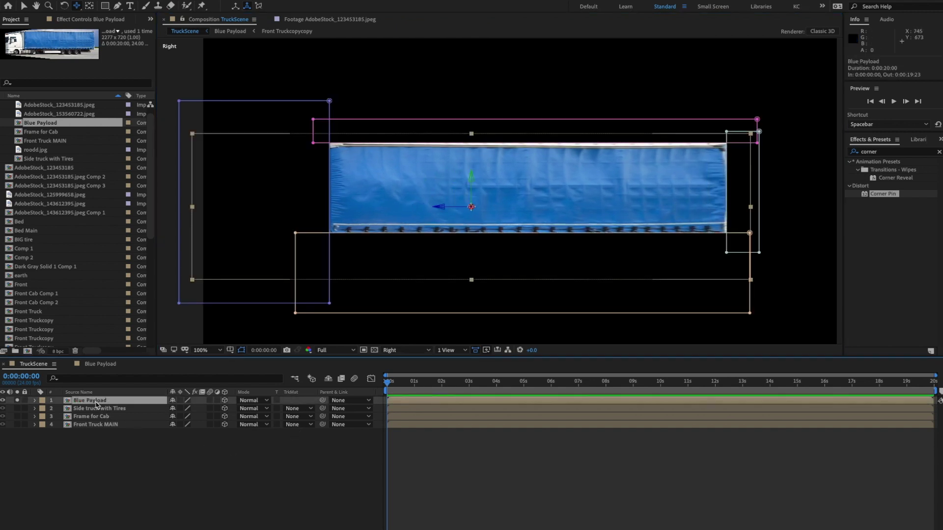
pyautogui.press('m')
pyautogui.click(80, 457)
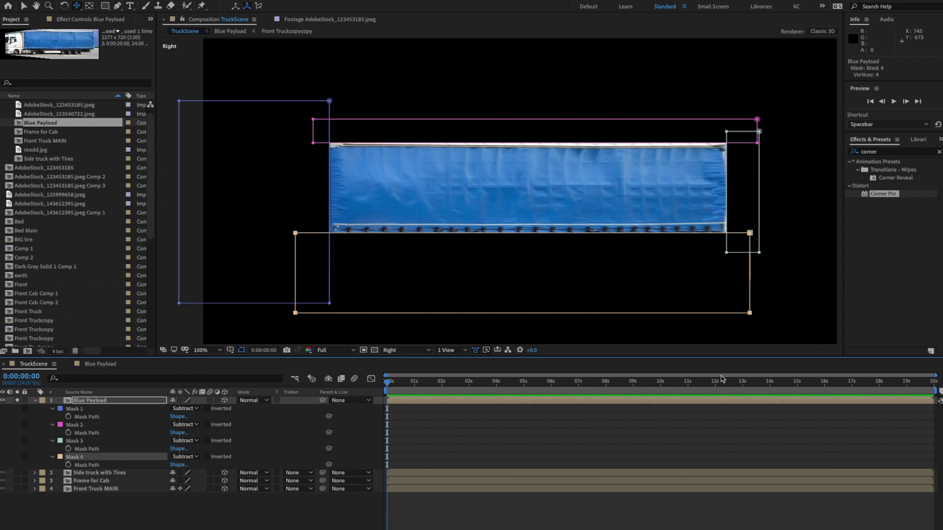
pyautogui.press('v')
pyautogui.doubleClick(751, 278)
pyautogui.moveTo(750, 273); pyautogui.dragTo(772, 273)
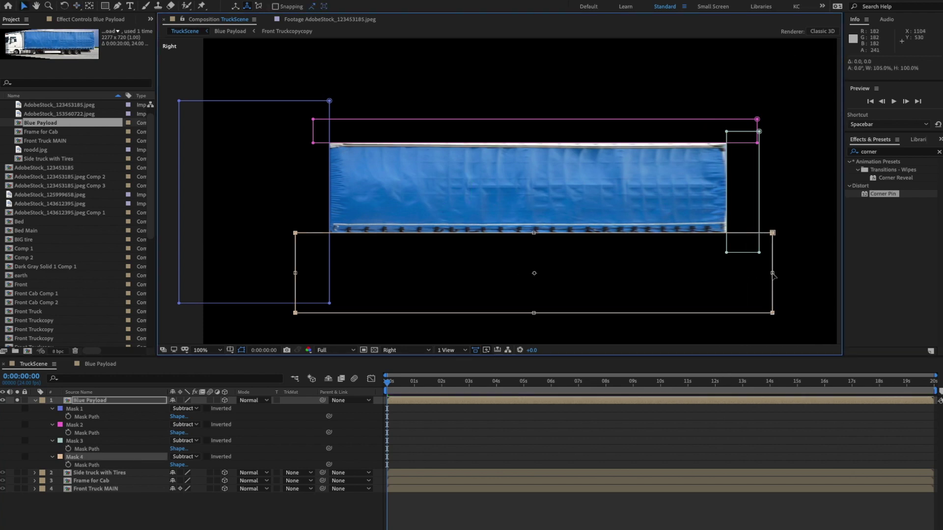
# - Turn off solo on Blue Payload, collapse its mask properties, and return to Custom View 1
pyautogui.click(17, 400)
pyautogui.click(36, 401)
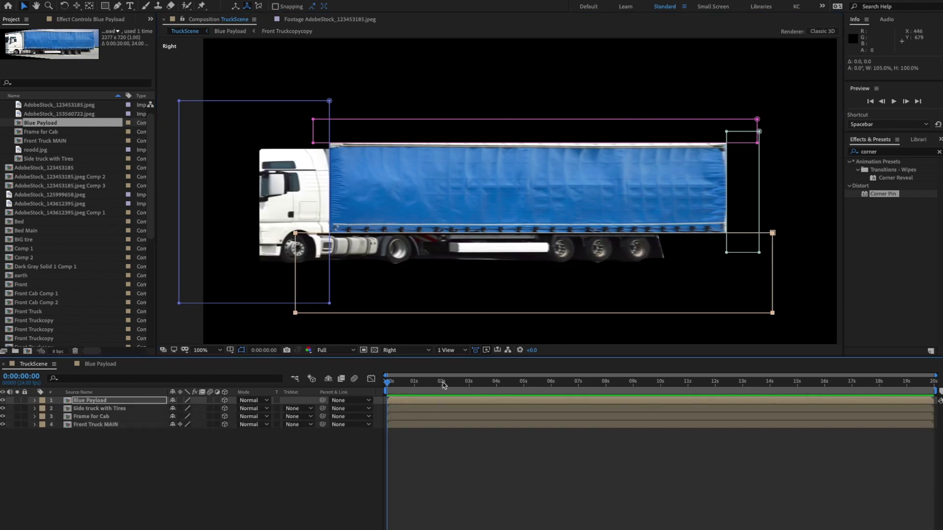
pyautogui.click(412, 351)
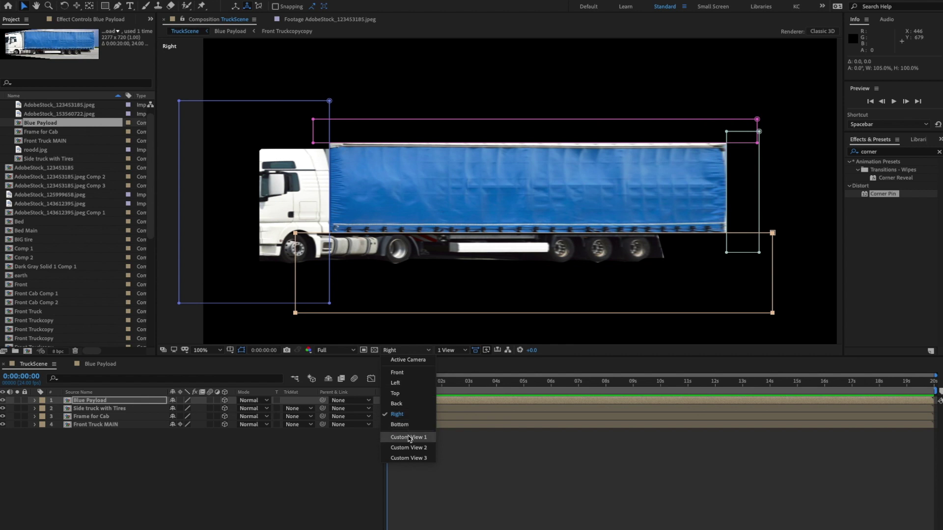
pyautogui.click(406, 437)
pyautogui.click(179, 425)
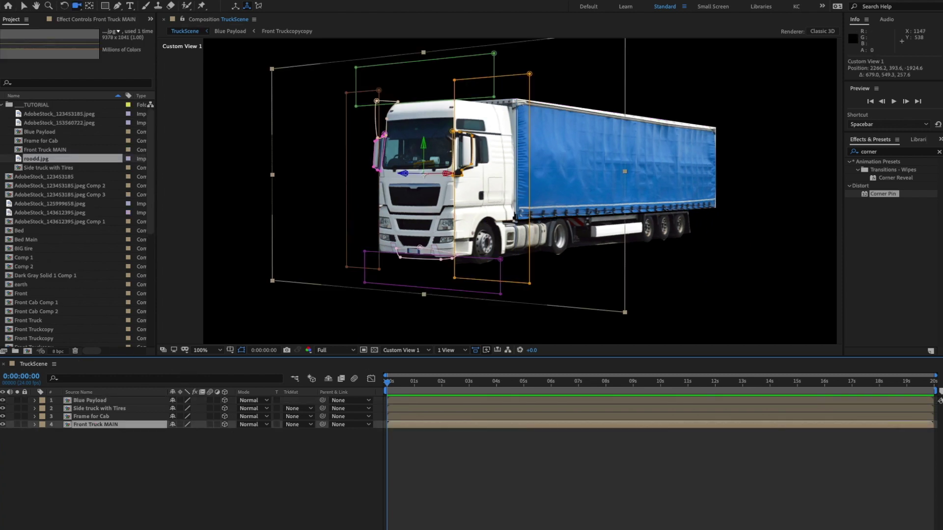
# - Play and scrub the finished road05.mov render to examine how the truck sits on the road
pyautogui.moveTo(353, 164); pyautogui.dragTo(232, 134)
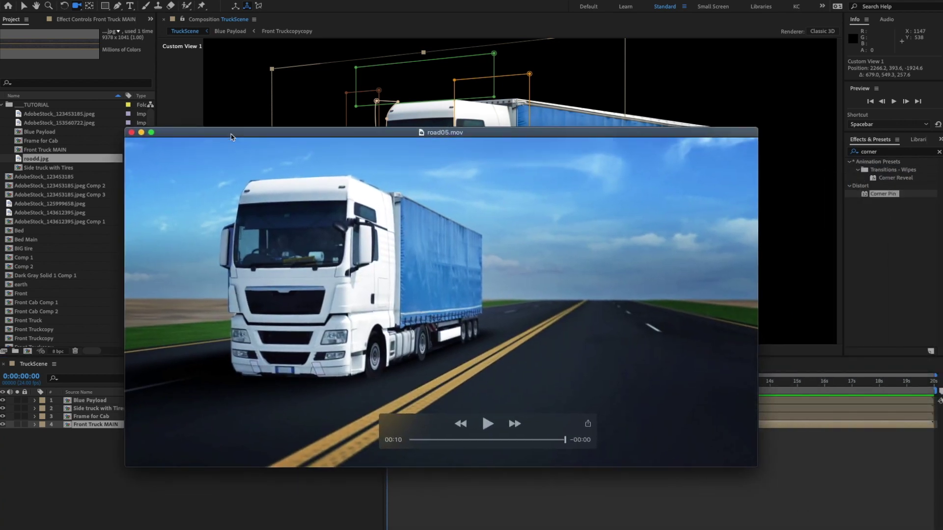
pyautogui.click(487, 428)
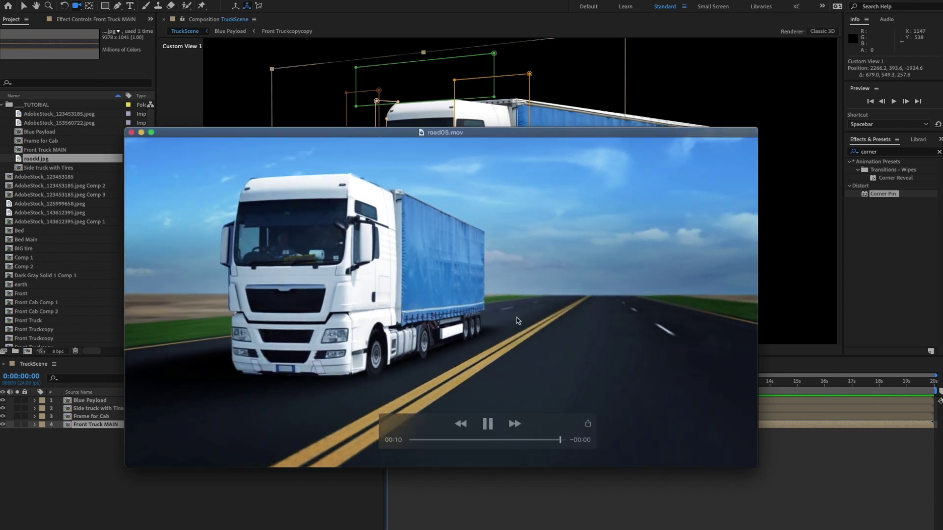
pyautogui.moveTo(414, 440); pyautogui.dragTo(452, 449)
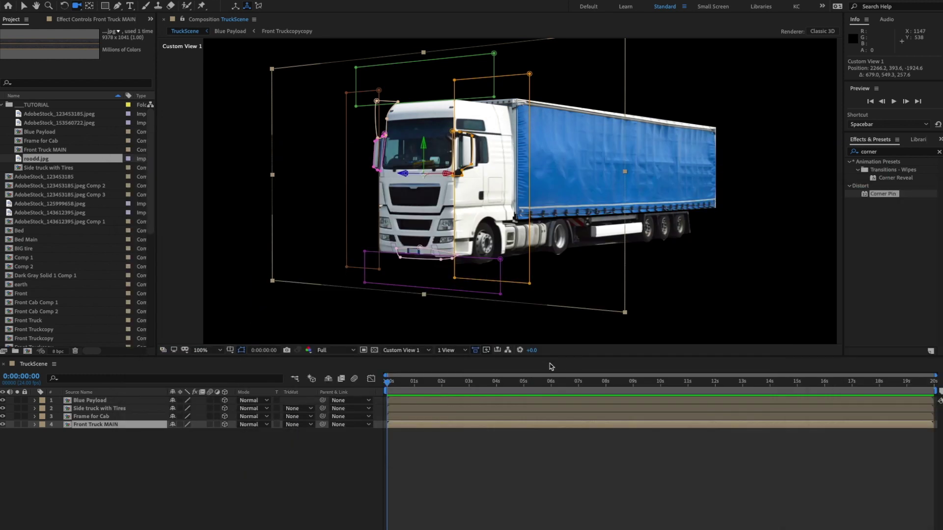
# - Open the roodd.jpg footage to examine its lane markings and full length, and close its viewer
pyautogui.doubleClick(42, 161)
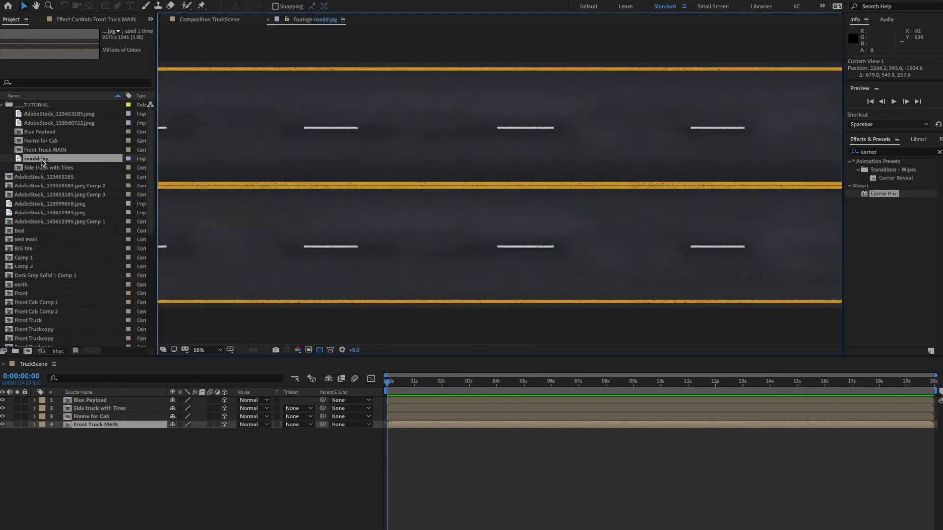
pyautogui.scroll(-4, 481, 191)
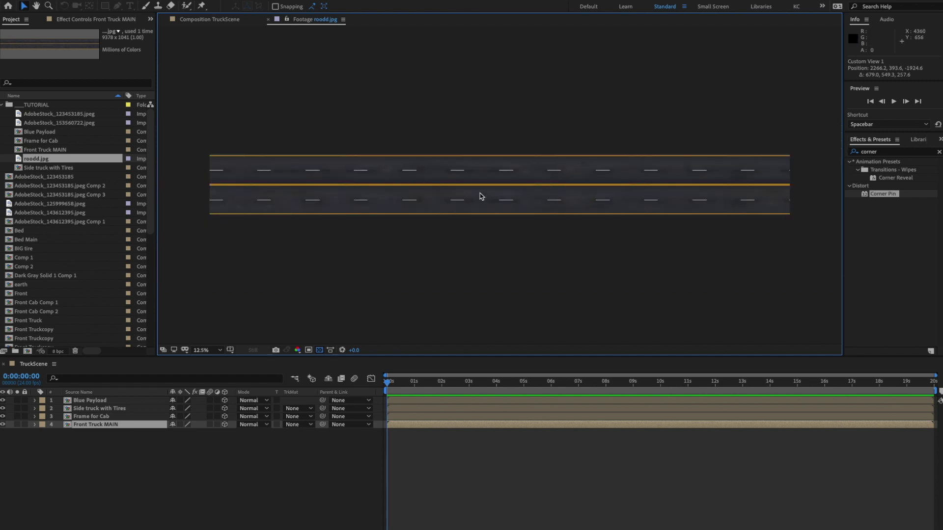
pyautogui.scroll(4, 481, 196)
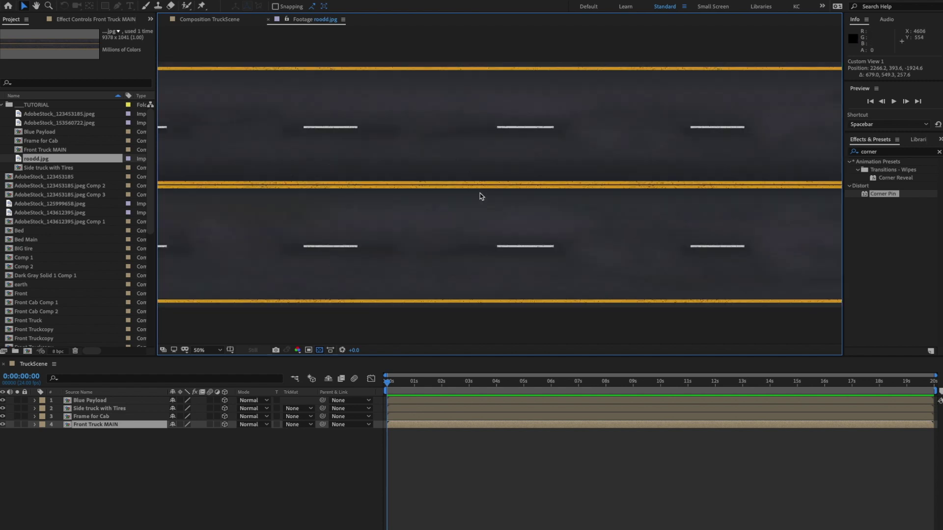
pyautogui.scroll(-4, 471, 219)
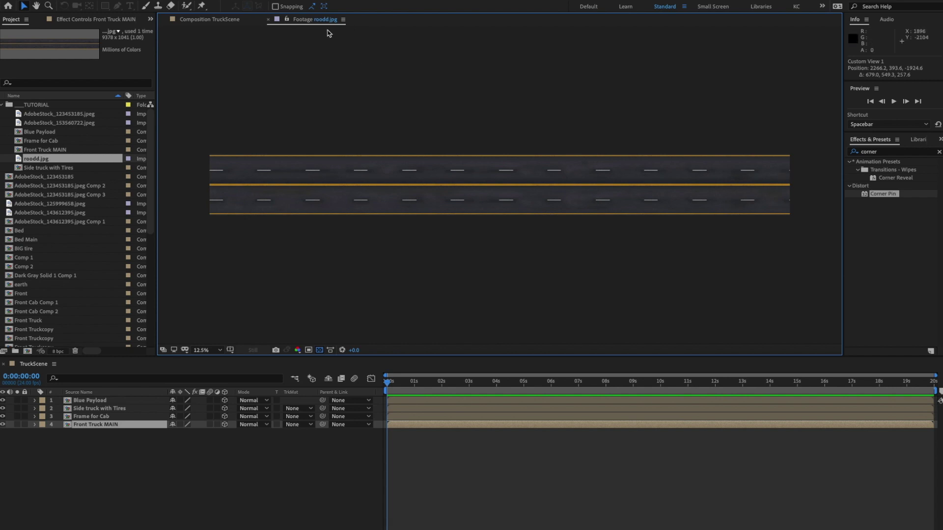
pyautogui.click(268, 19)
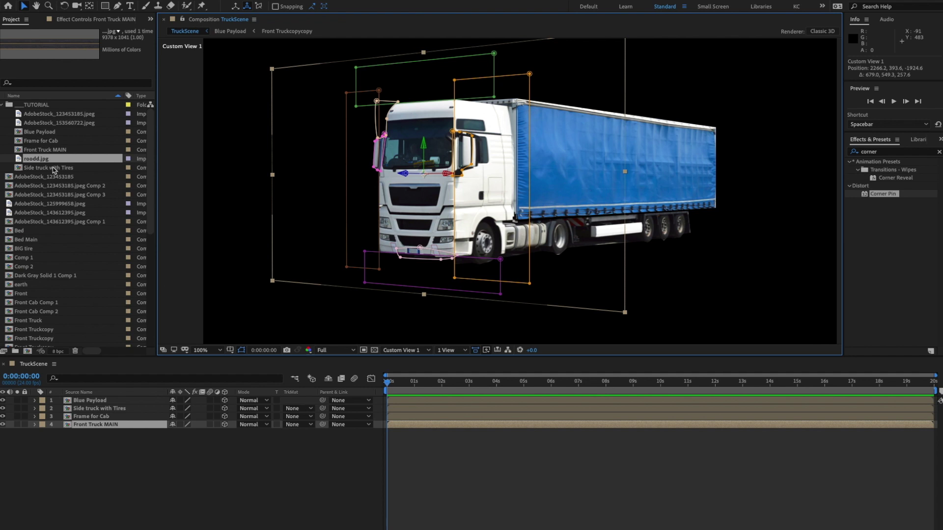
# - Add roodd.jpg to TruckScene as the bottom layer and make it a 3D layer
pyautogui.moveTo(42, 165); pyautogui.dragTo(87, 450)
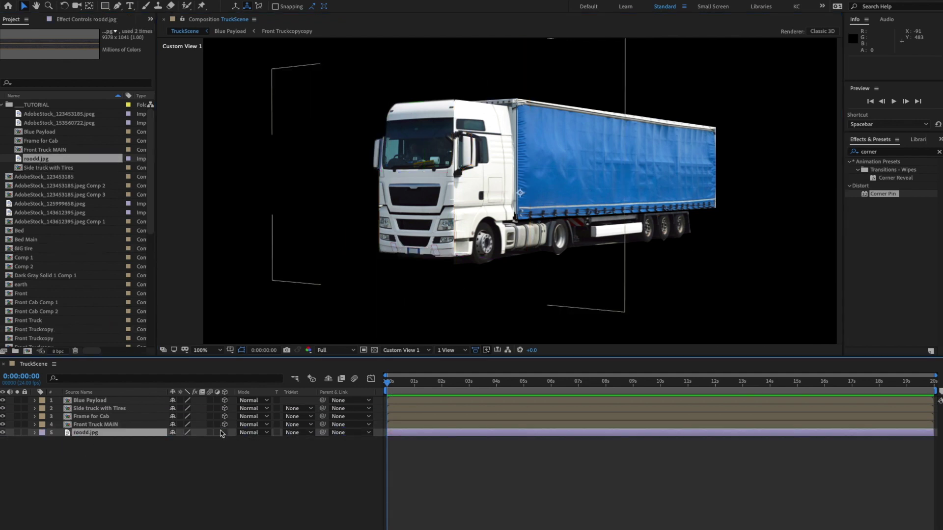
pyautogui.click(224, 433)
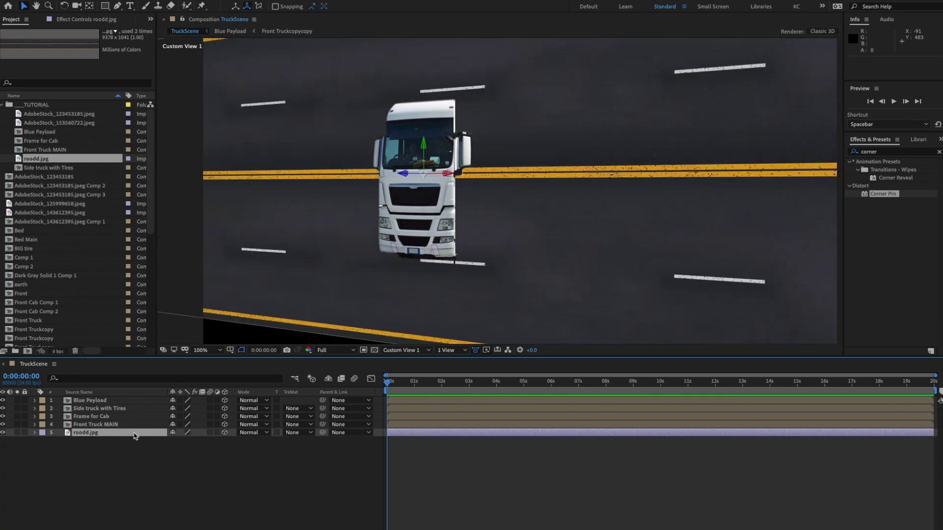
# - Lay roodd.jpg flat with an X Rotation of -90° and lower it beneath the truck's tires to about Y position 649
pyautogui.press('r')
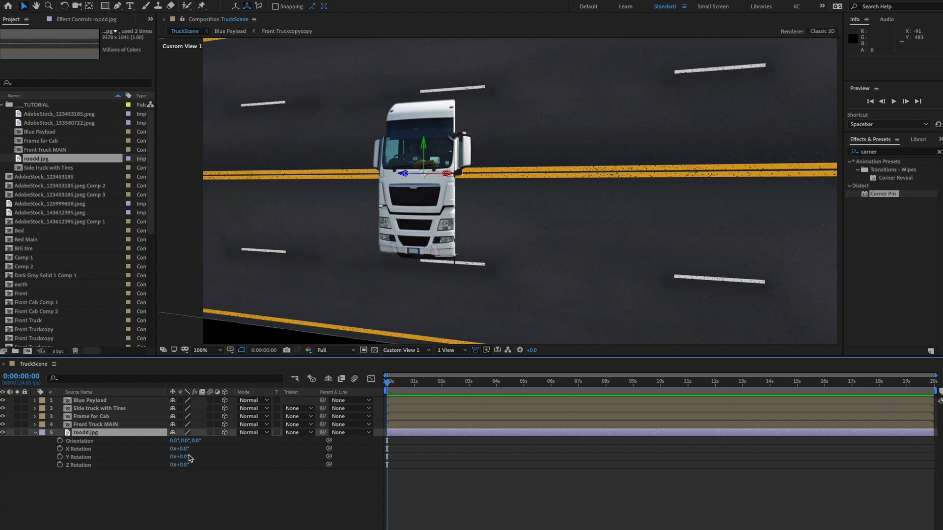
pyautogui.click(183, 449)
pyautogui.write('-90')
pyautogui.press('Return')
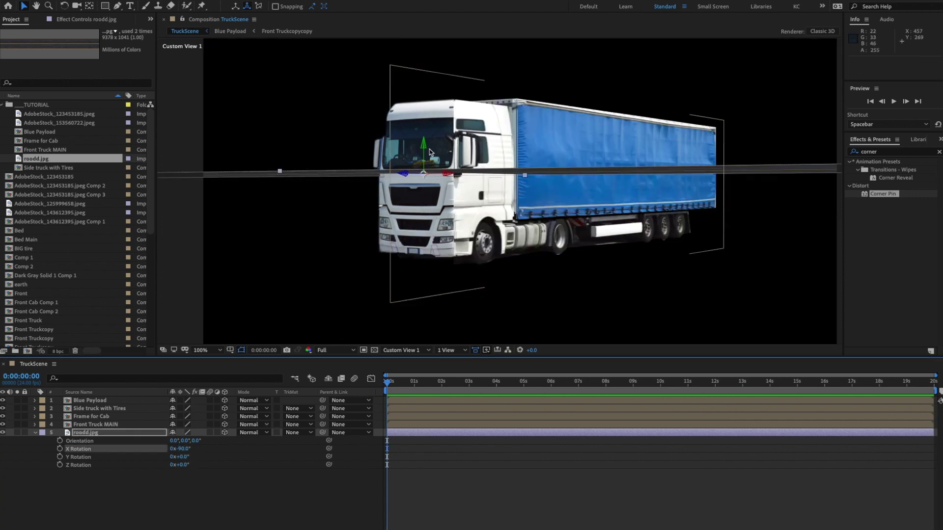
pyautogui.moveTo(425, 148); pyautogui.dragTo(425, 161)
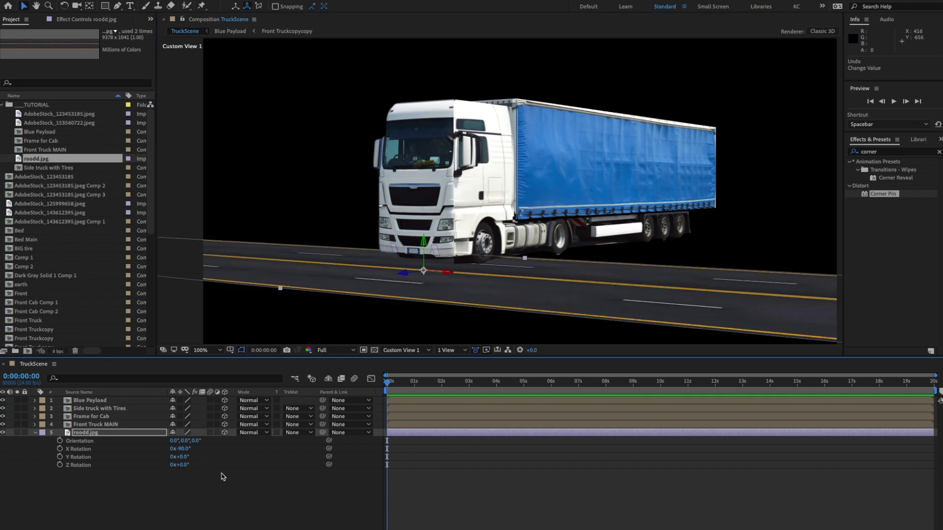
# - Set the Z Rotation of roodd.jpg to 90° so the road runs lengthwise along the truck
pyautogui.moveTo(185, 465); pyautogui.dragTo(214, 467)
pyautogui.click(186, 465)
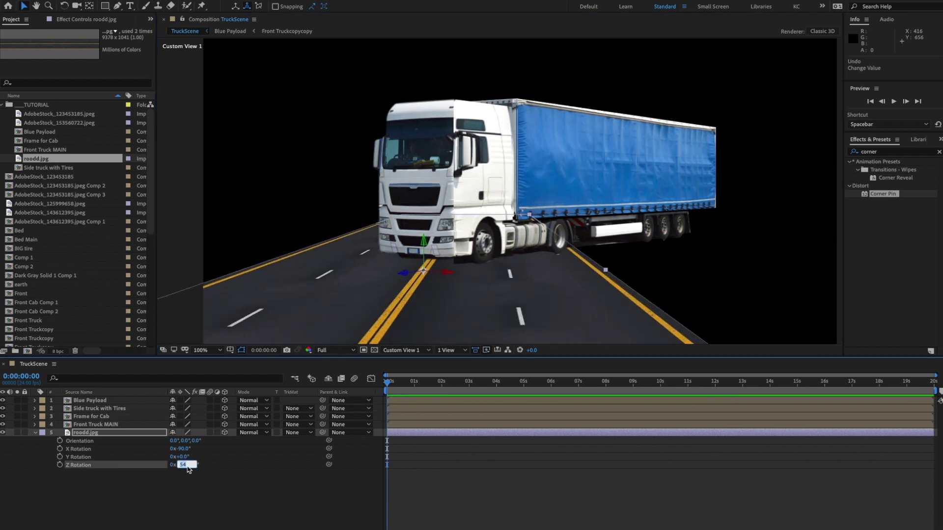
pyautogui.write('90')
pyautogui.press('Return')
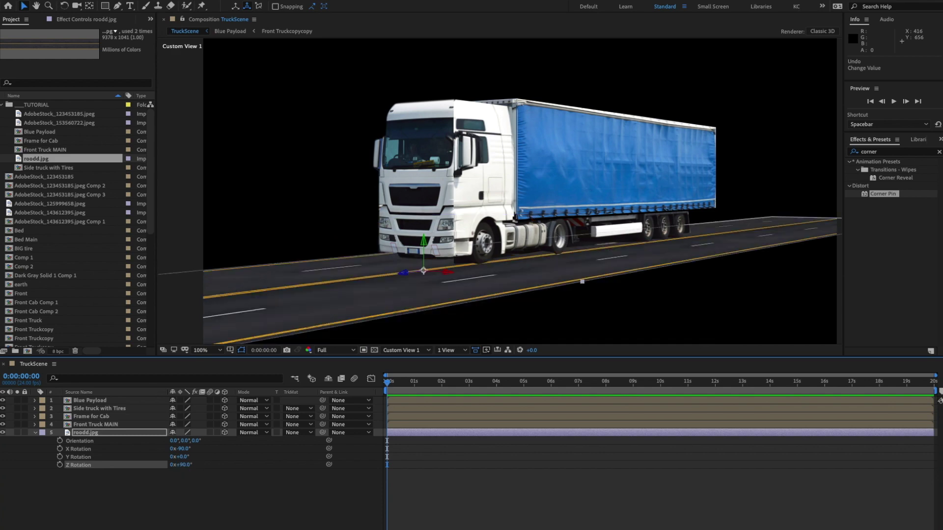
# - Slide roodd.jpg backward along its length to about Z position 3625, keeping the road under the truck
pyautogui.press('c')
pyautogui.moveTo(485, 174); pyautogui.dragTo(472, 235)
pyautogui.click(23, 6)
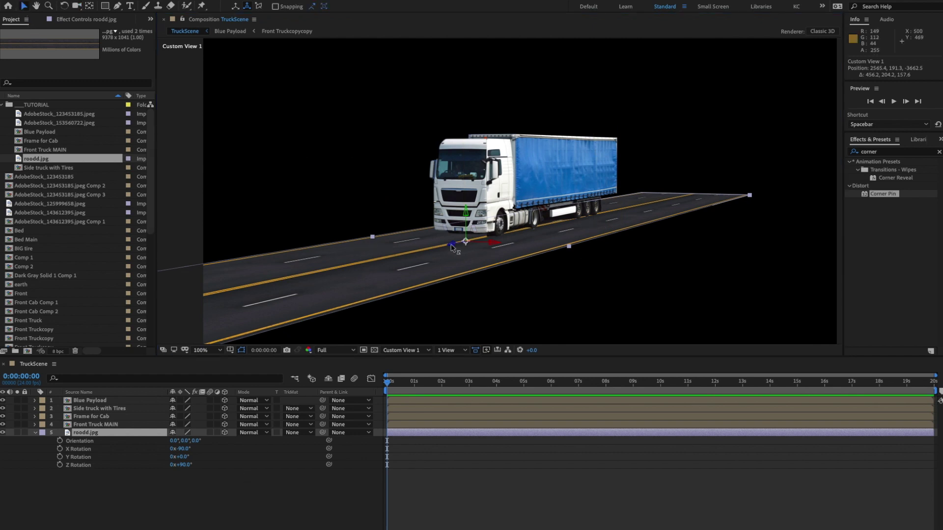
pyautogui.moveTo(450, 247); pyautogui.dragTo(854, 182)
pyautogui.moveTo(564, 224); pyautogui.dragTo(675, 216)
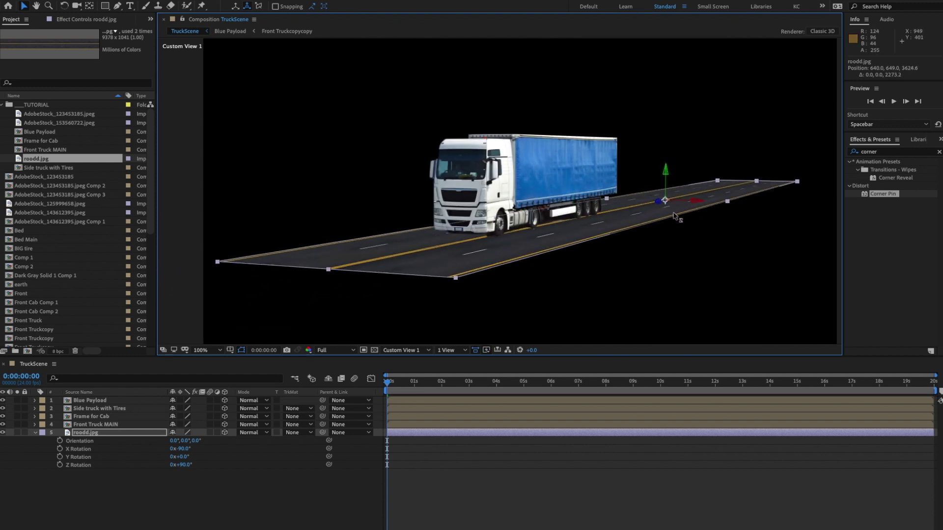
# - Stretch roodd.jpg to 128% along its length and slide it farther back to about Z position 5403
pyautogui.press('c')
pyautogui.moveTo(552, 206)
pyautogui.mouseDown()
pyautogui.moveTo(570, 231)
pyautogui.moveTo(610, 234)
pyautogui.moveTo(535, 223)
pyautogui.moveTo(560, 211)
pyautogui.mouseUp()
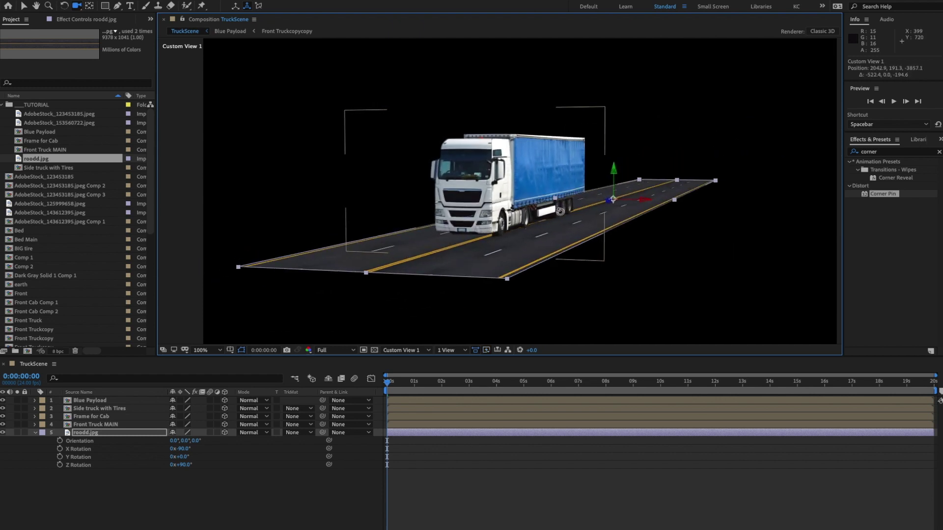
pyautogui.click(23, 6)
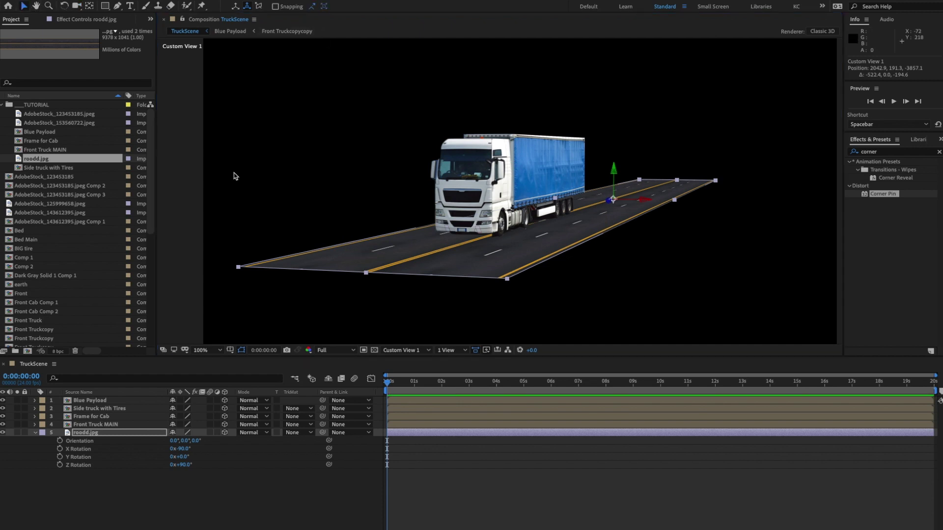
pyautogui.moveTo(365, 273); pyautogui.dragTo(278, 318)
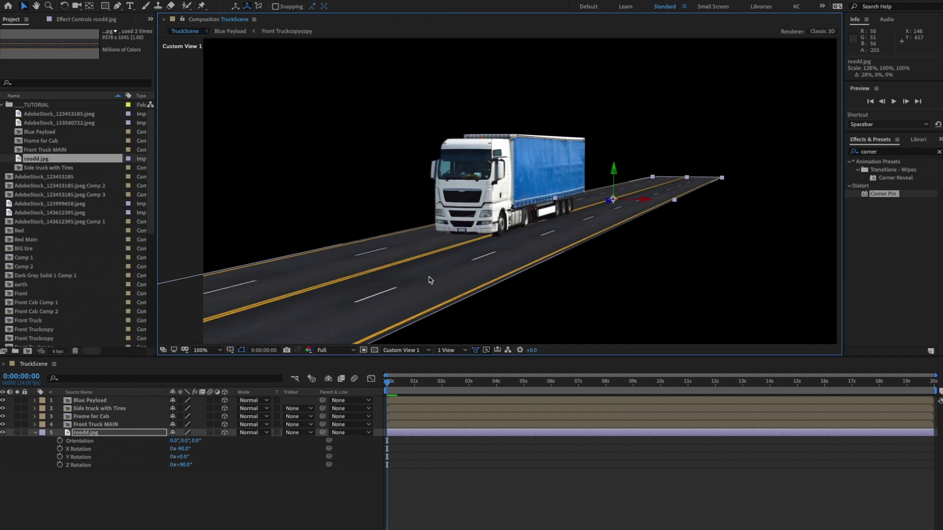
pyautogui.moveTo(608, 201); pyautogui.dragTo(642, 191)
# - Inspect the truck on the road from the side, and switch to the Right view with roodd.jpg deselected
pyautogui.press('c')
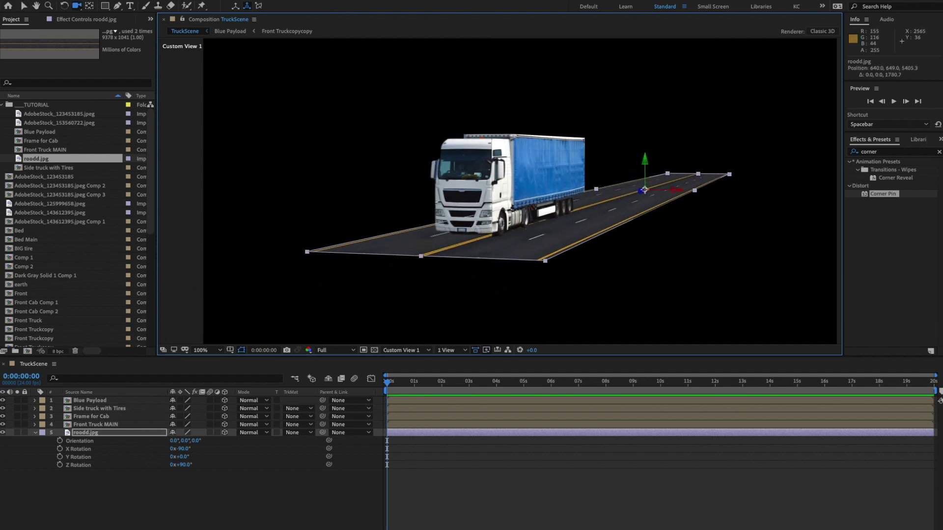
pyautogui.moveTo(532, 200); pyautogui.dragTo(458, 199)
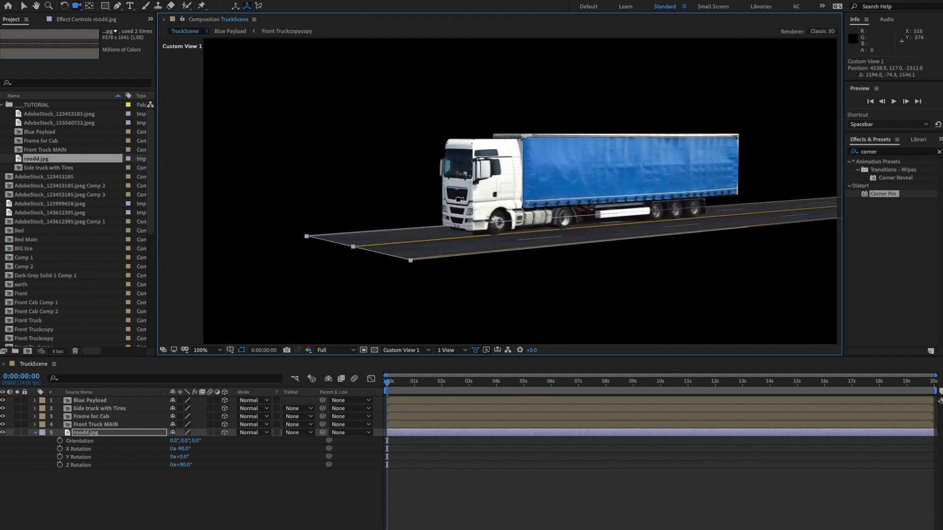
pyautogui.click(417, 350)
pyautogui.click(400, 414)
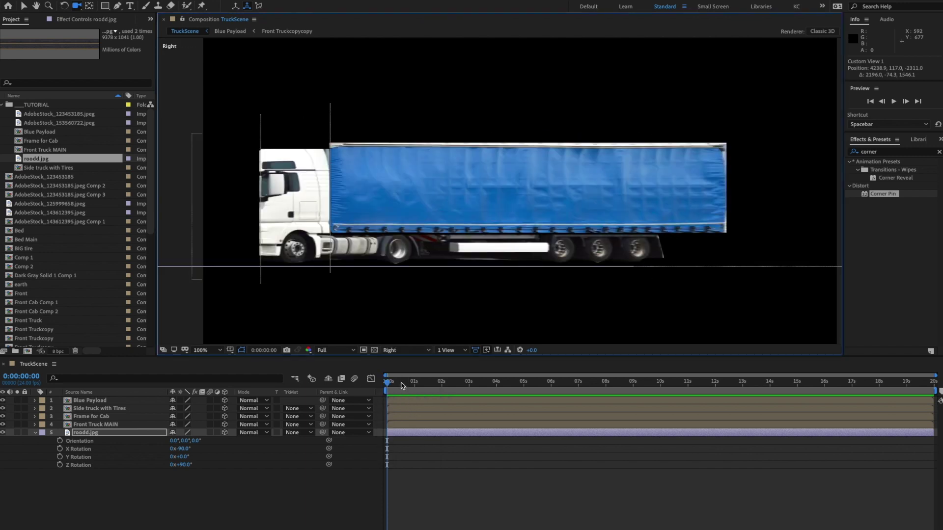
pyautogui.click(269, 472)
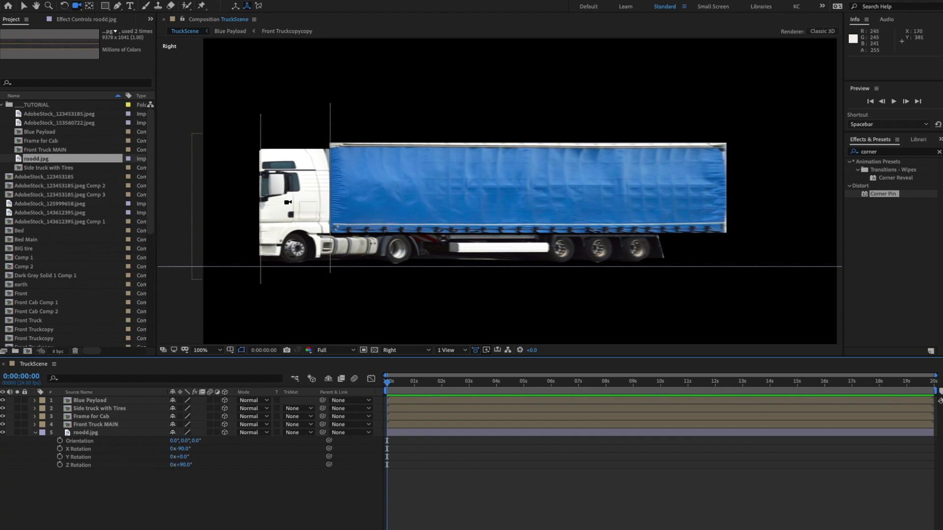
# - Switch to Custom View 1 and orbit to inspect the truck on the road from the front
pyautogui.click(415, 350)
pyautogui.click(421, 438)
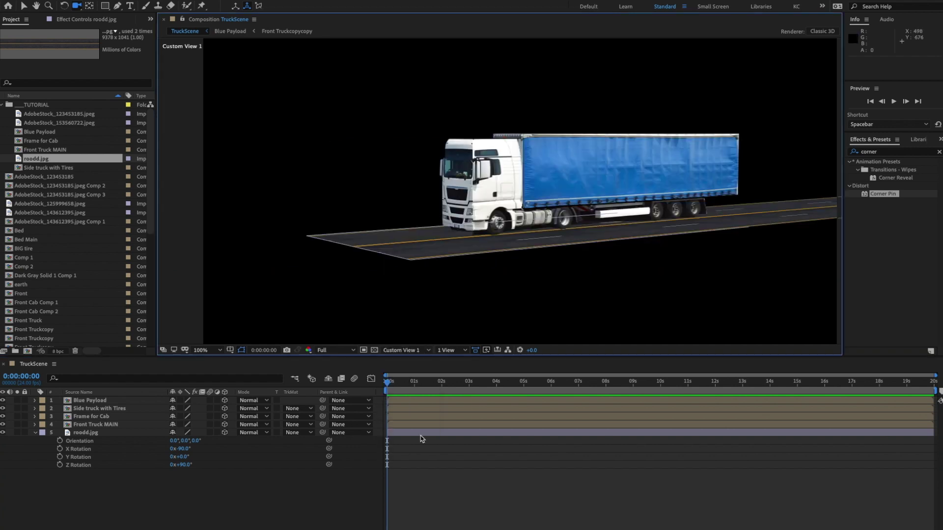
pyautogui.moveTo(540, 211); pyautogui.dragTo(592, 206)
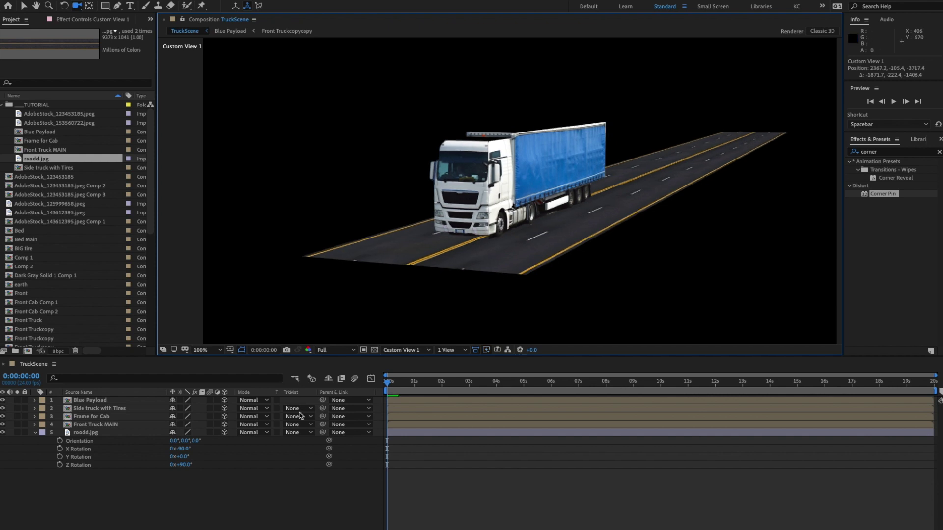
pyautogui.click(209, 502)
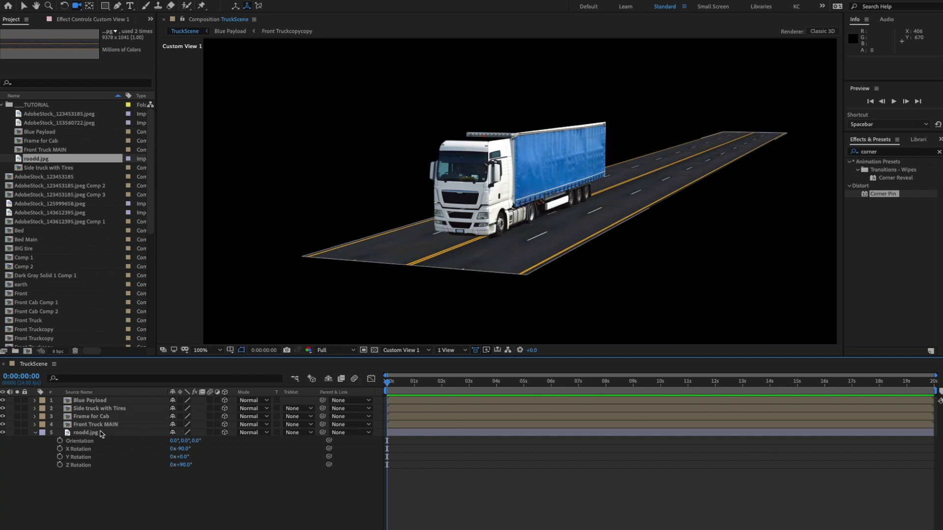
# - Pre-compose the roodd.jpg layer as "road", leaving all attributes in TruckScene
pyautogui.click(91, 434)
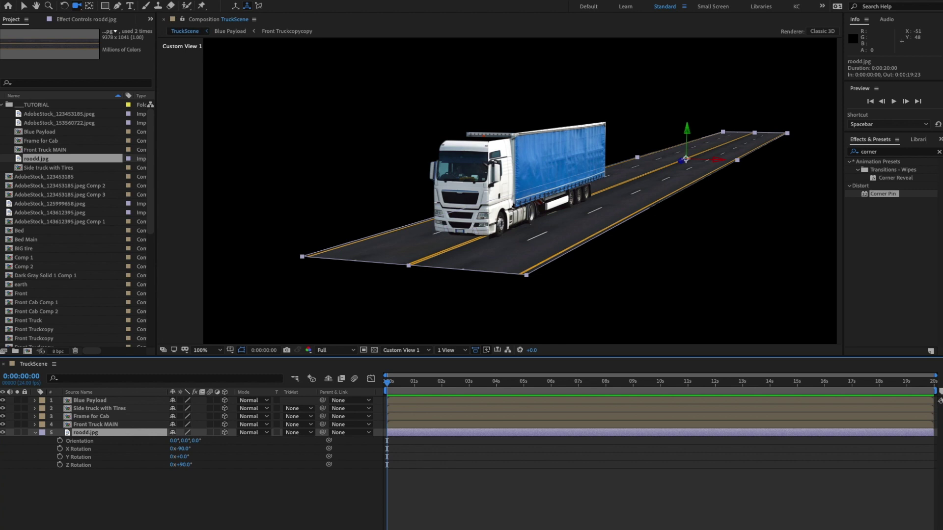
pyautogui.click(169, 0)
pyautogui.click(223, 299)
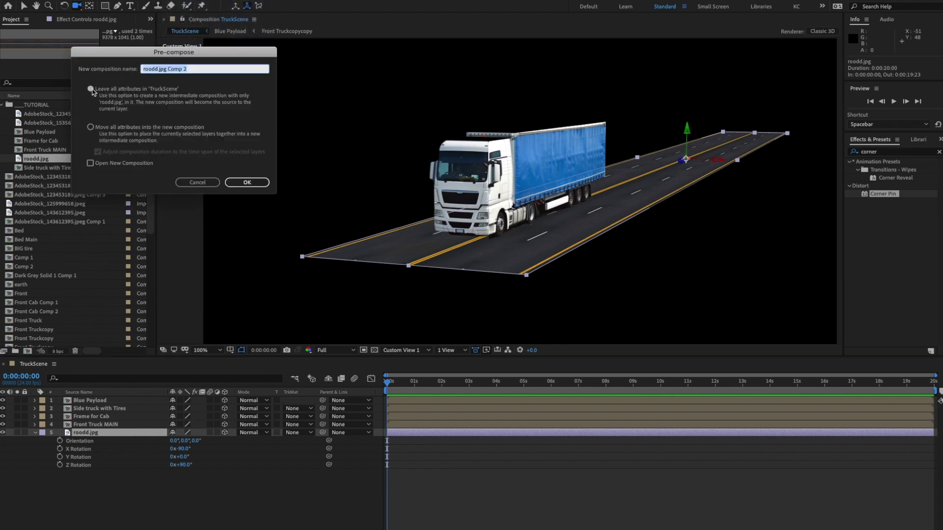
pyautogui.write('road')
pyautogui.press('Return')
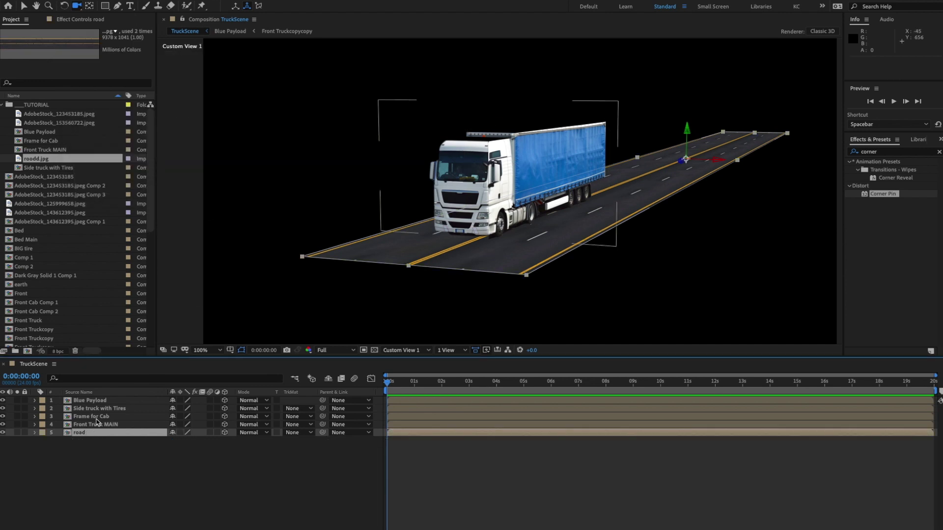
# - Open the road composition and apply the Distort effect Offset to its roodd.jpg layer
pyautogui.doubleClick(81, 435)
pyautogui.scroll(-6, 482, 207)
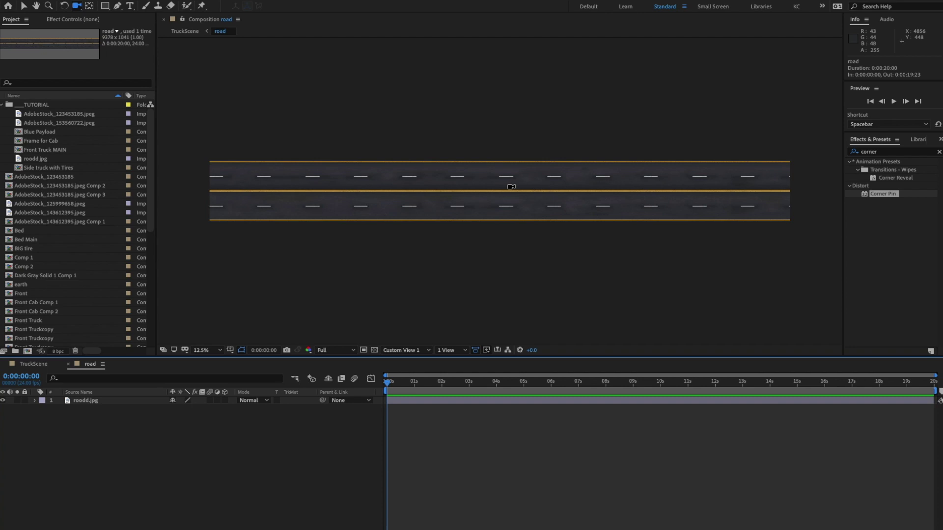
pyautogui.click(128, 400)
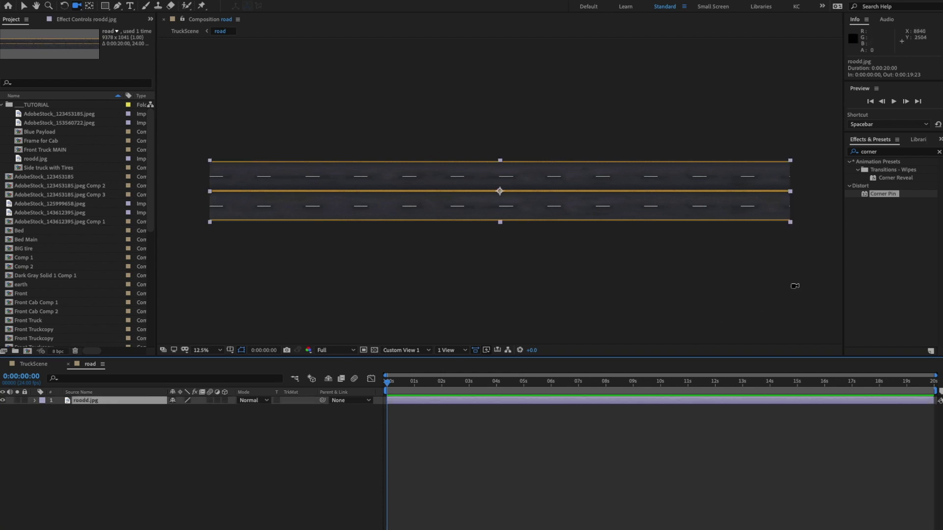
pyautogui.click(939, 153)
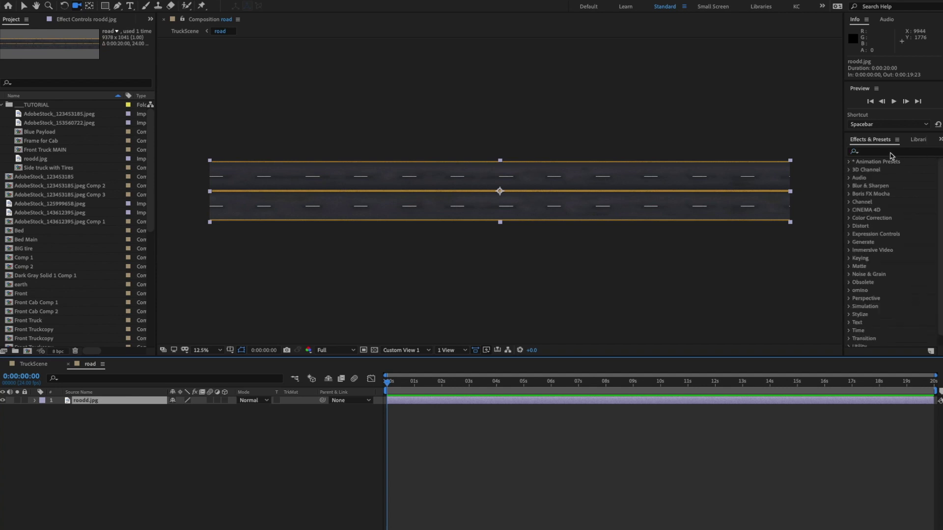
pyautogui.click(891, 153)
pyautogui.write('offes')
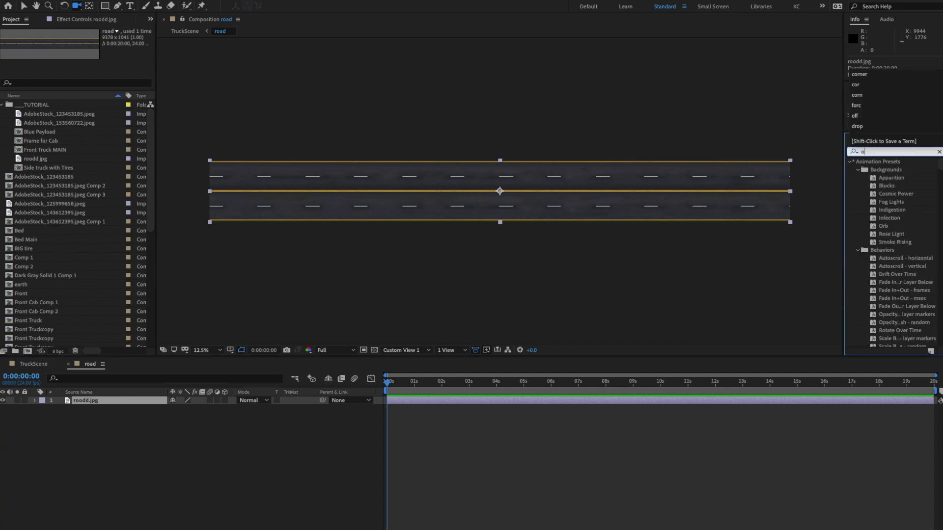
pyautogui.press('BackSpace')
pyautogui.press('BackSpace')
pyautogui.write('se')
pyautogui.moveTo(884, 188); pyautogui.dragTo(83, 404)
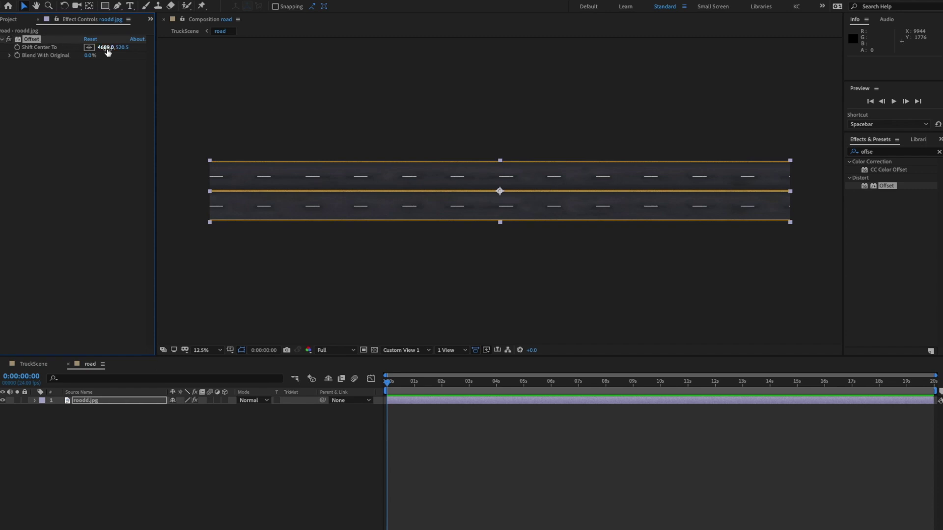
# - Keyframe the Offset's Shift Center To at 0 s and shift its X value to about 5864 at 3 s
pyautogui.moveTo(106, 47)
pyautogui.mouseDown()
pyautogui.moveTo(511, 59)
pyautogui.moveTo(522, 77)
pyautogui.moveTo(496, 78)
pyautogui.moveTo(789, 74)
pyautogui.mouseUp()
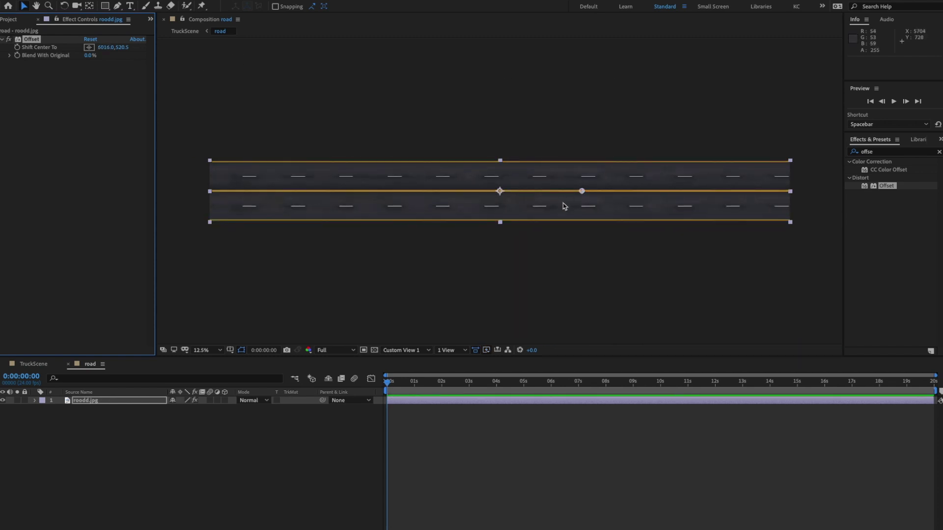
pyautogui.hotkey('ctrl', 'z')
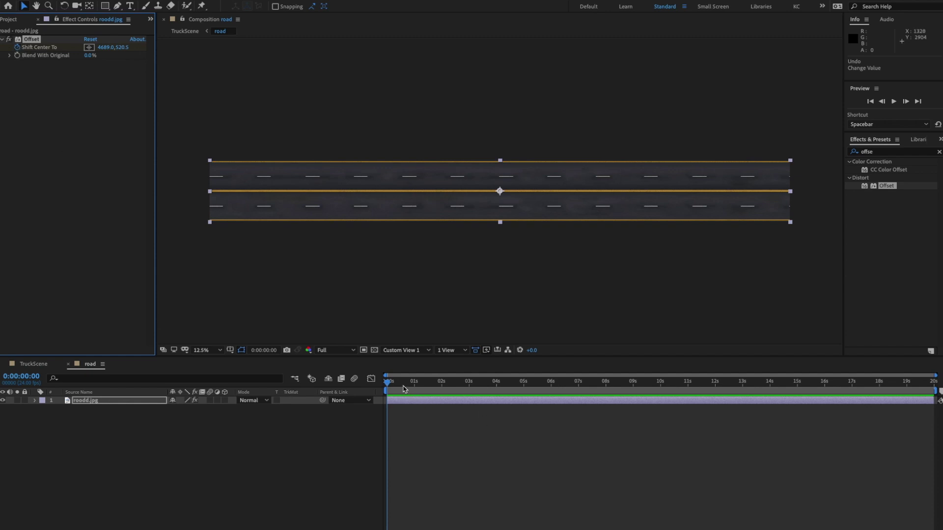
pyautogui.moveTo(389, 383); pyautogui.dragTo(469, 398)
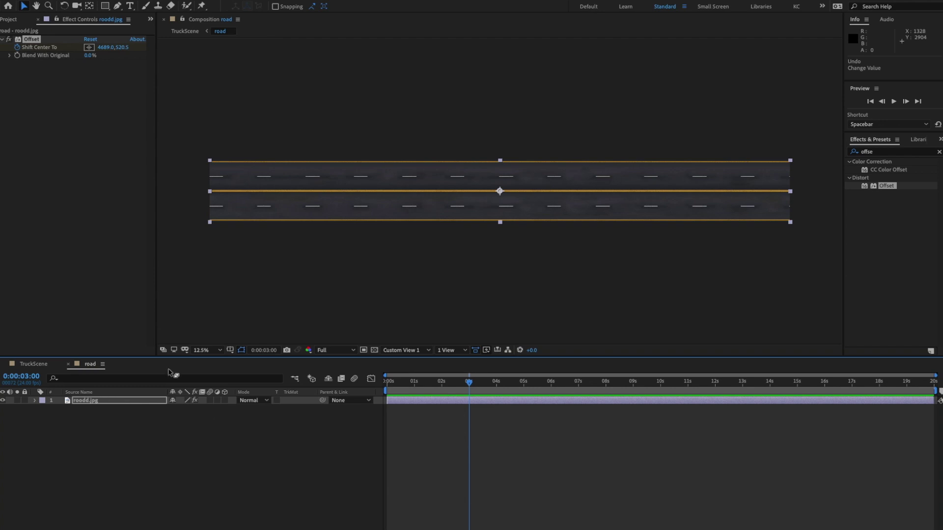
pyautogui.moveTo(104, 47); pyautogui.dragTo(731, 91)
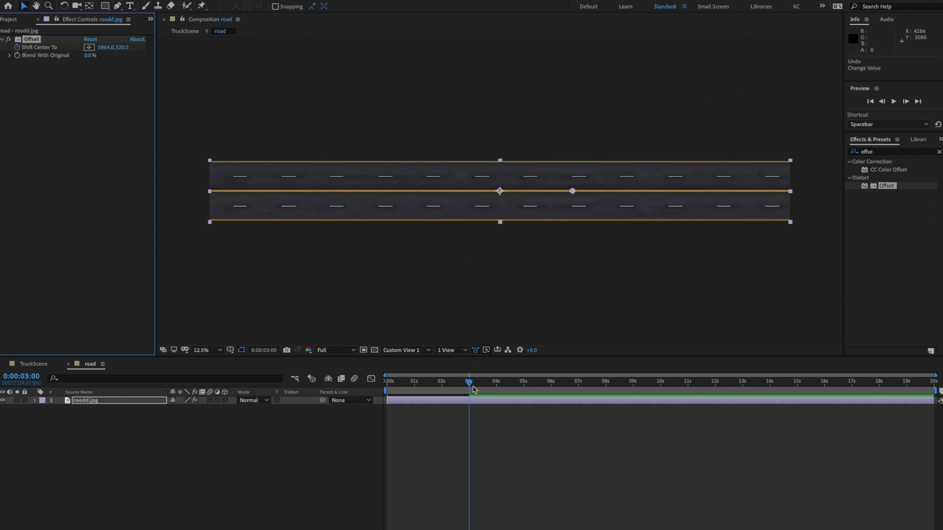
# - Set the road composition's preview resolution to Half and play the sliding road from the start
pyautogui.moveTo(470, 384); pyautogui.dragTo(387, 383)
pyautogui.press('space')
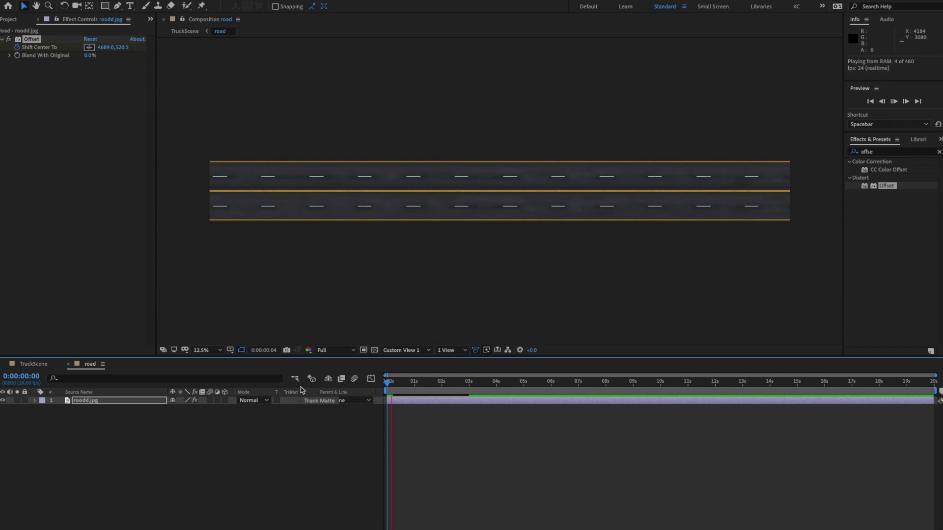
pyautogui.press('space')
pyautogui.click(352, 351)
pyautogui.click(342, 383)
pyautogui.press('space')
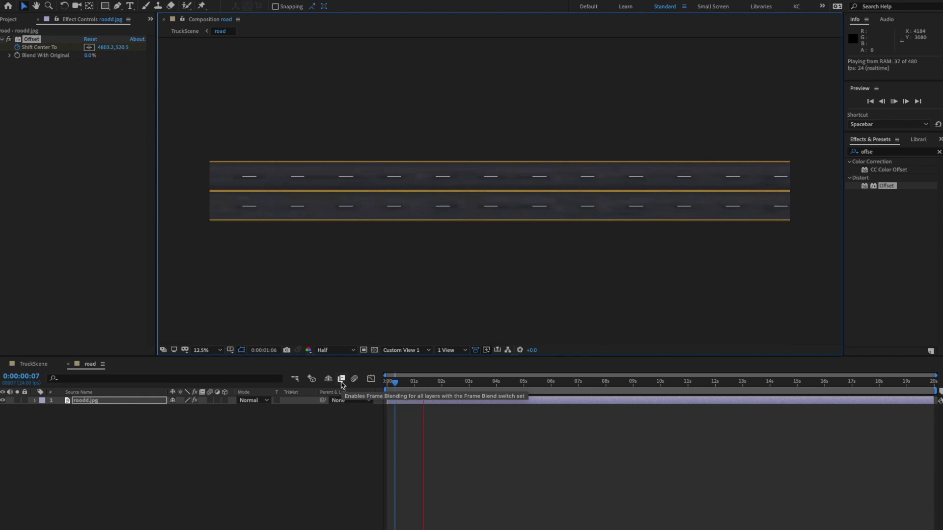
pyautogui.press('space')
# - Reveal the roodd.jpg keyframes and play the road animation from the start to judge its speed
pyautogui.press('Home')
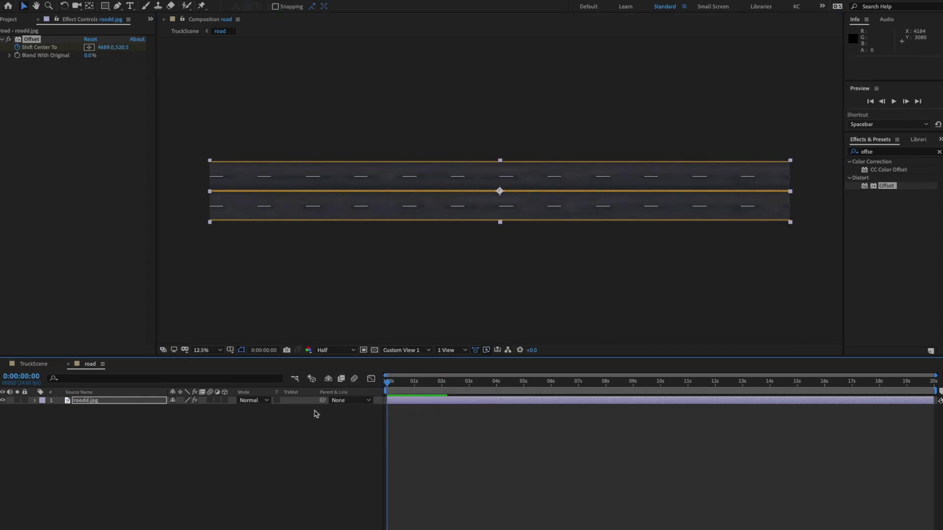
pyautogui.press('u')
pyautogui.press('space')
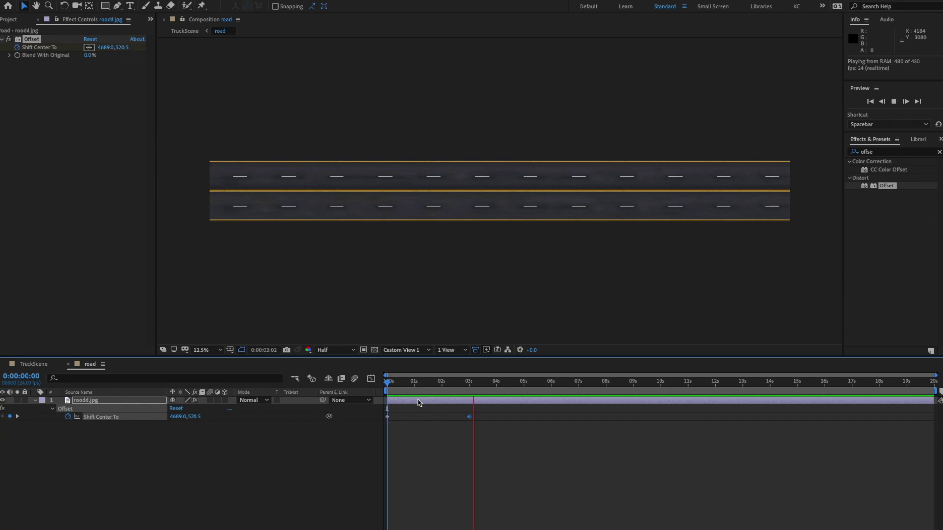
pyautogui.press('space')
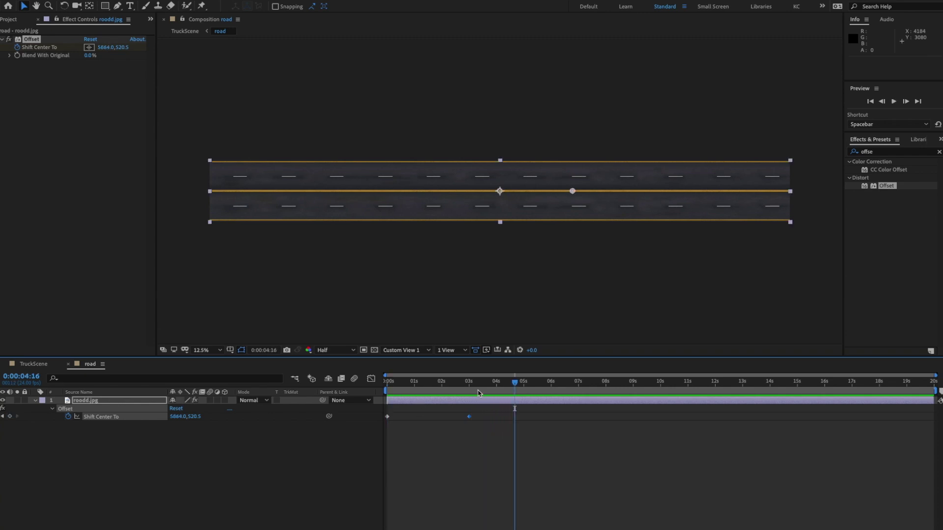
pyautogui.press('Home')
pyautogui.press('space')
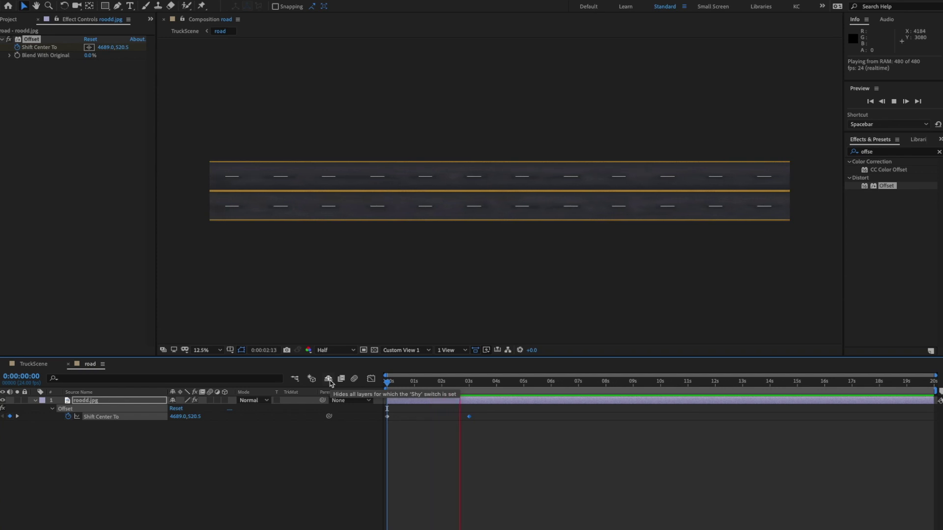
pyautogui.press('space')
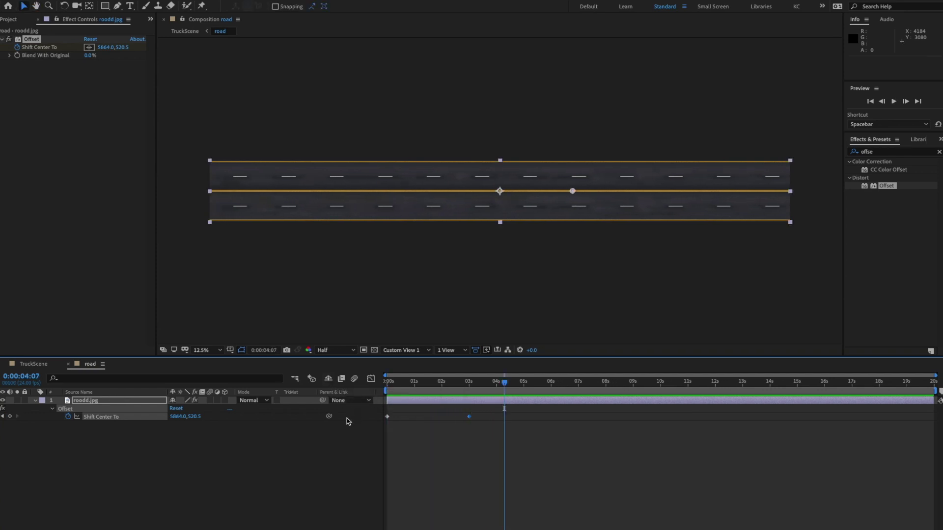
# - Set the Shift Center To X value to 10000 at the 3 s keyframe and preview the faster road
pyautogui.moveTo(505, 386); pyautogui.dragTo(471, 390)
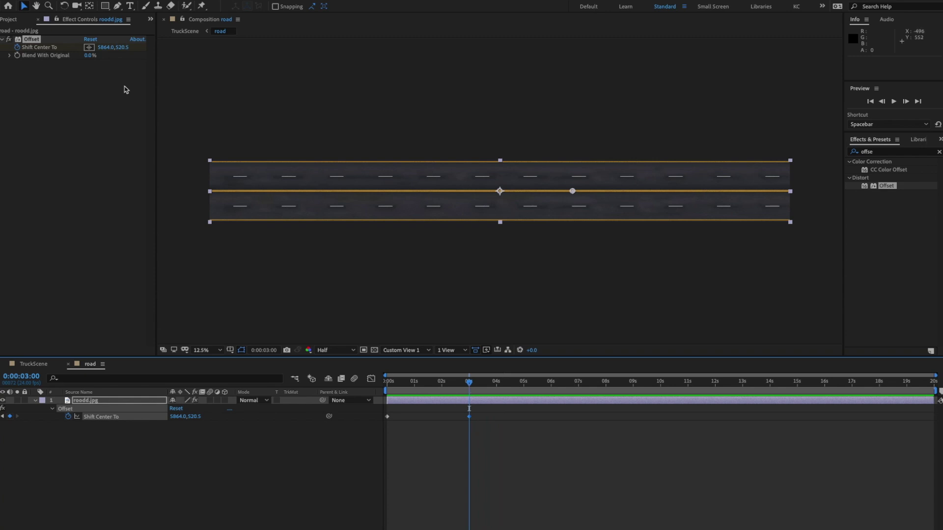
pyautogui.moveTo(106, 53); pyautogui.dragTo(175, 59)
pyautogui.click(106, 48)
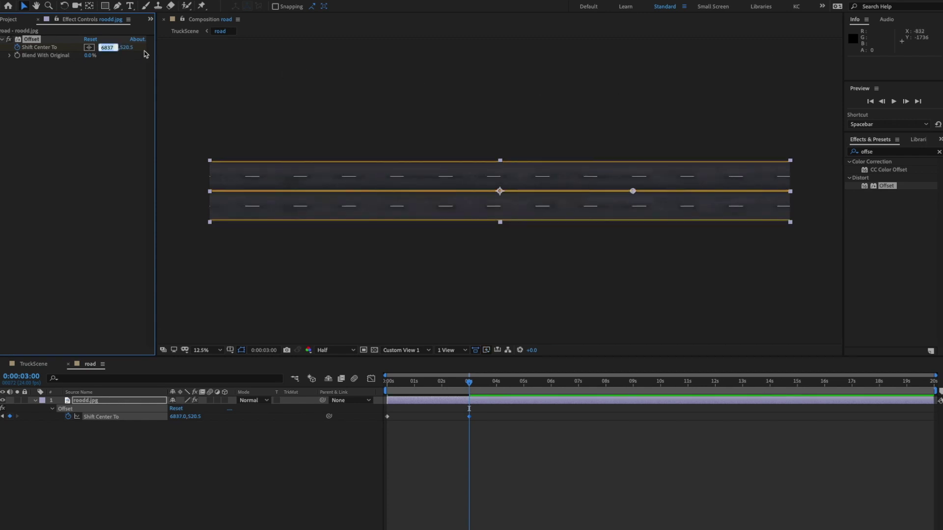
pyautogui.write('10000')
pyautogui.press('Return')
pyautogui.click(346, 451)
pyautogui.press('space')
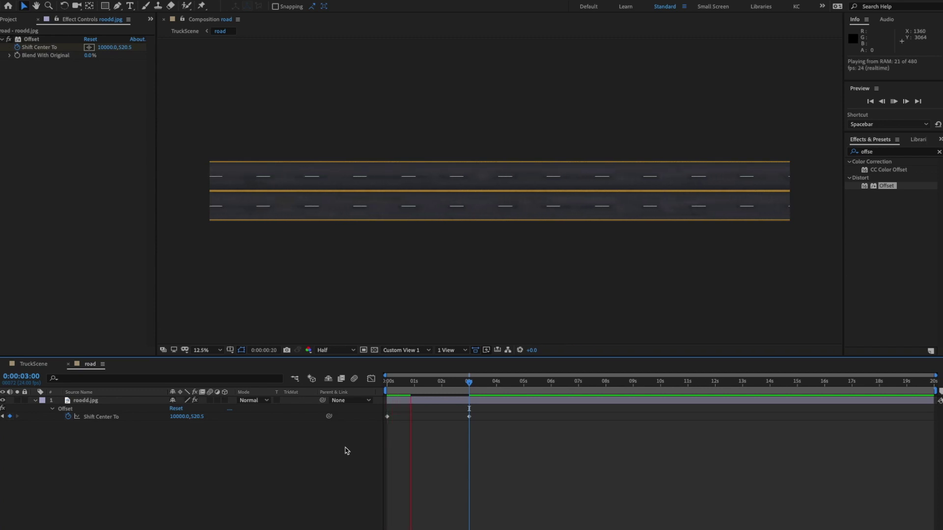
# - Undo the stopwatch change, add the expression loopOut(type="offset") to Shift Center To, and preview the loop
pyautogui.hotkey('ctrl', 'z')
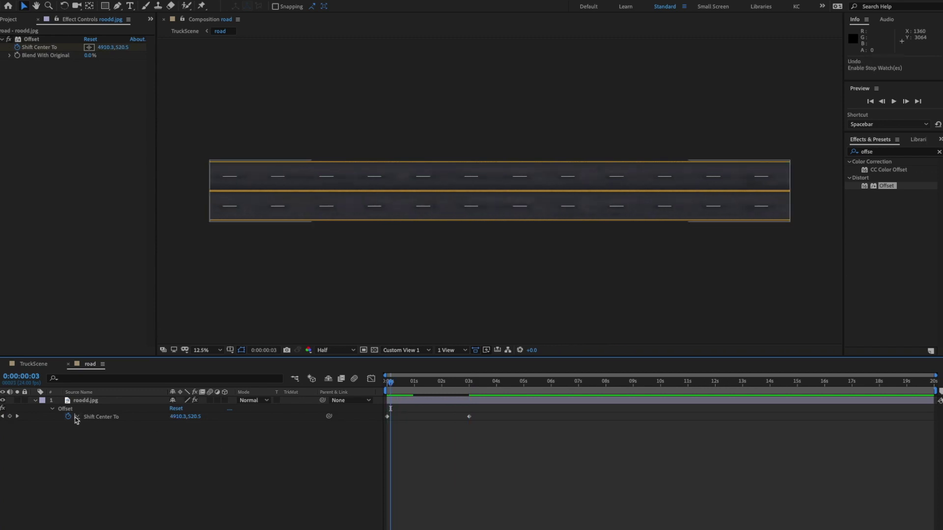
pyautogui.keyDown('alt'); pyautogui.click(69, 416); pyautogui.keyUp('alt')
pyautogui.write('loop')
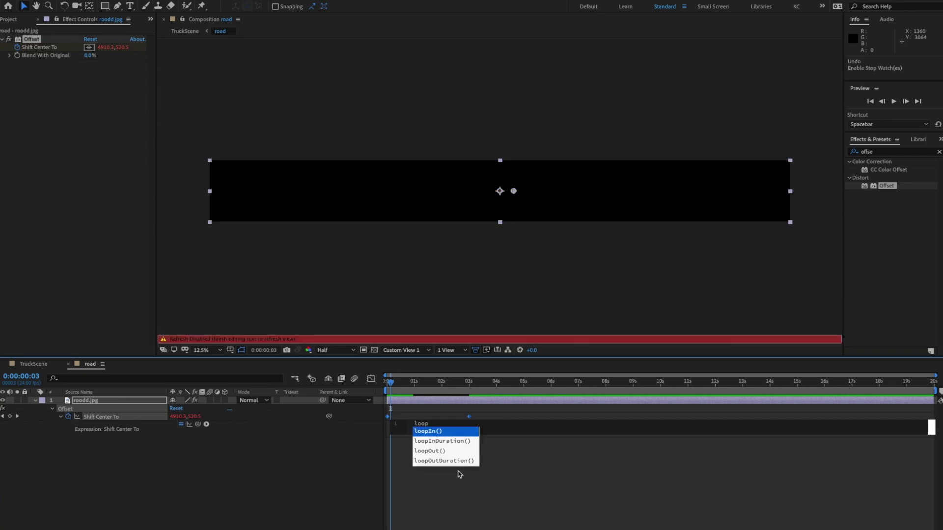
pyautogui.press('Down')
pyautogui.press('Down')
pyautogui.press('Return')
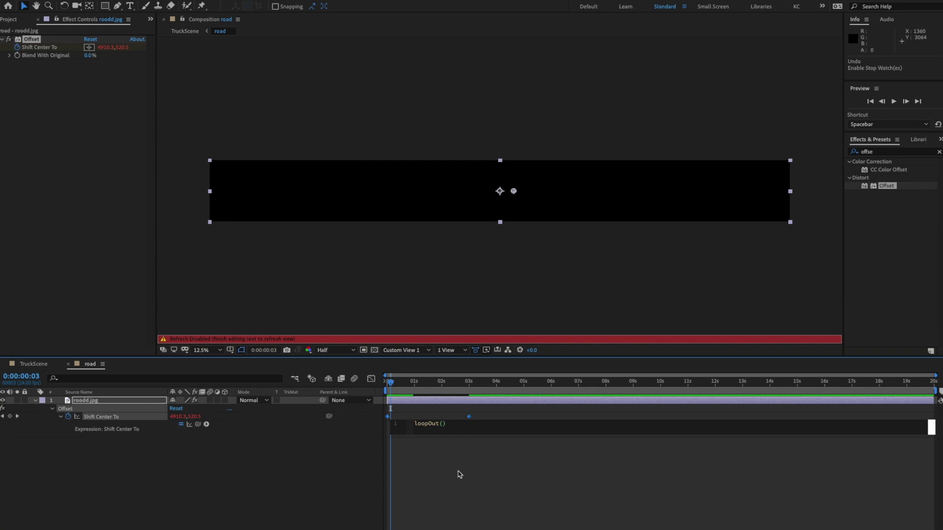
pyautogui.write('type')
pyautogui.press('Escape')
pyautogui.write('o')
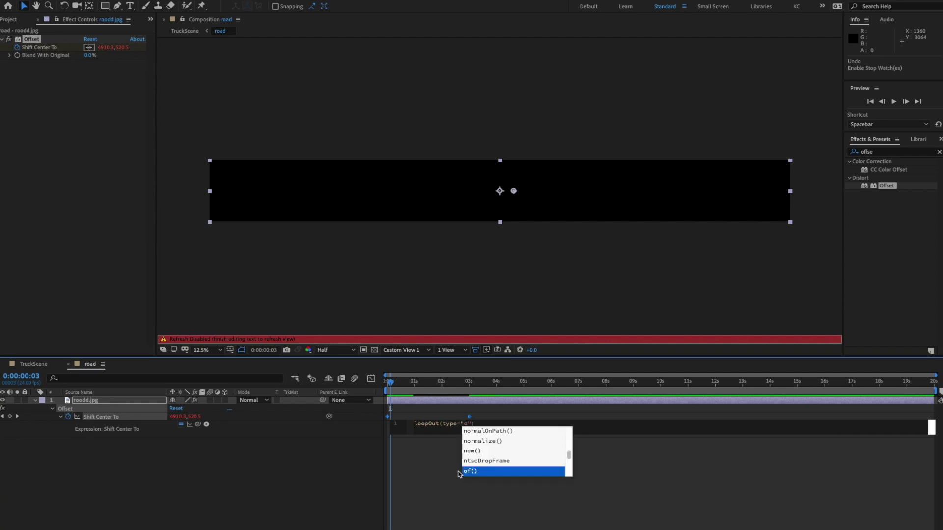
pyautogui.write('ffse')
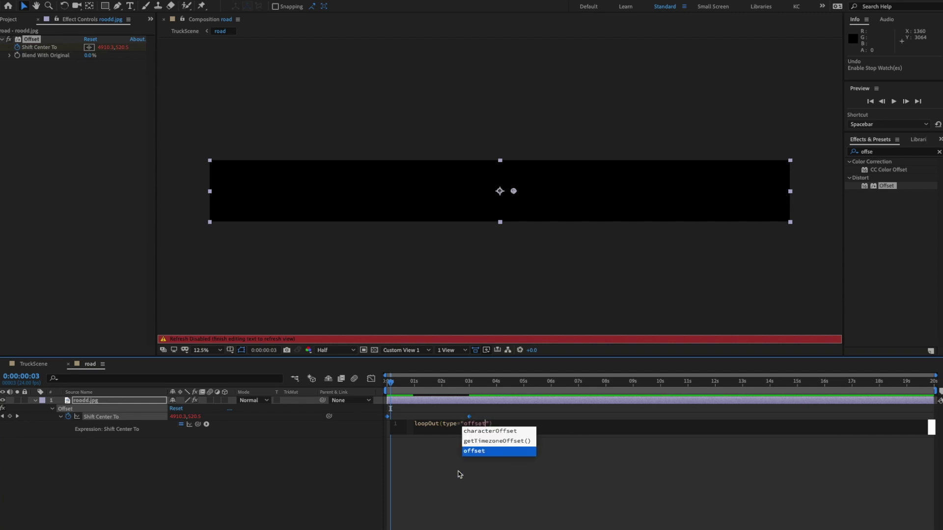
pyautogui.write('t')
pyautogui.click(321, 476)
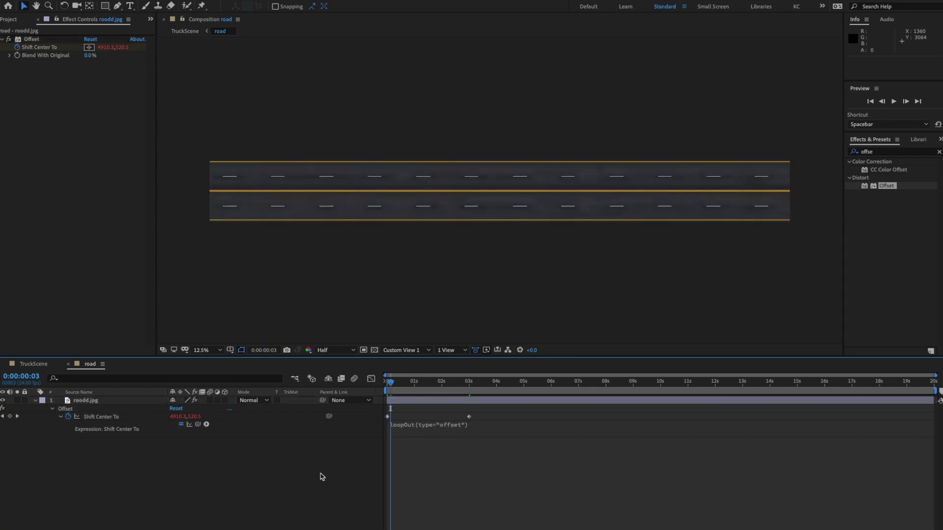
pyautogui.press('space')
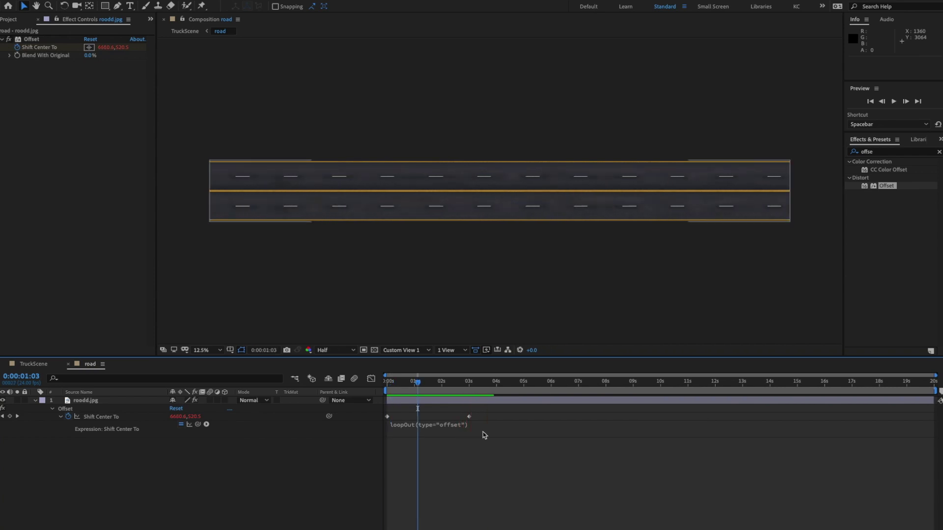
# - Move the second Shift Center To keyframe to 0:00:01:07 and play the sped-up road
pyautogui.moveTo(470, 417); pyautogui.dragTo(425, 421)
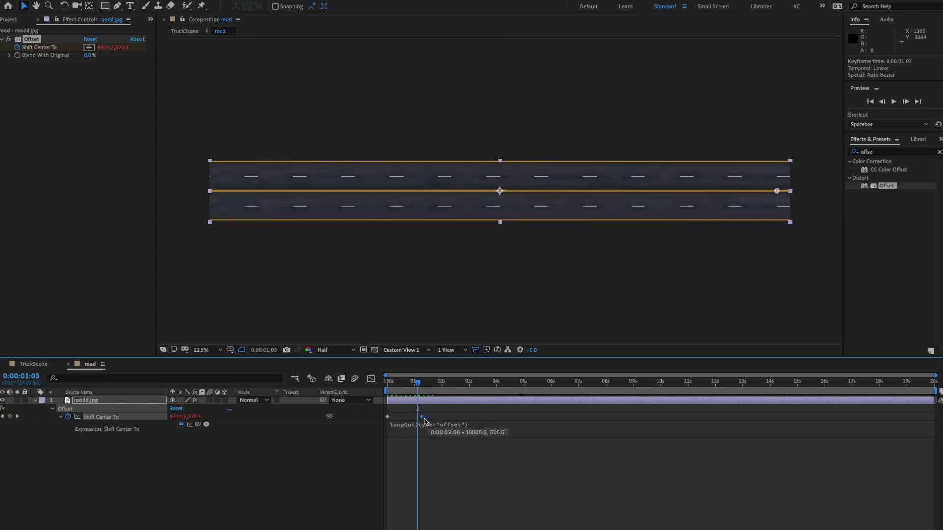
pyautogui.press('space')
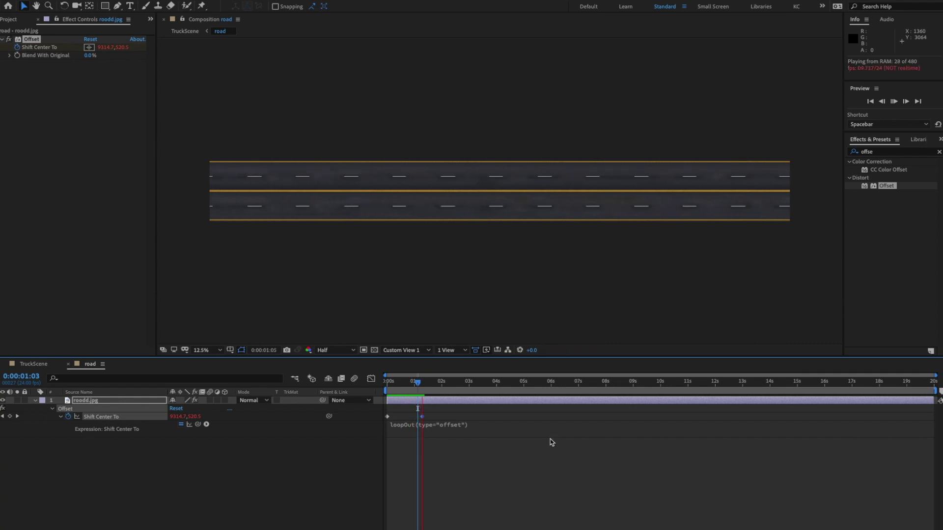
pyautogui.press('space')
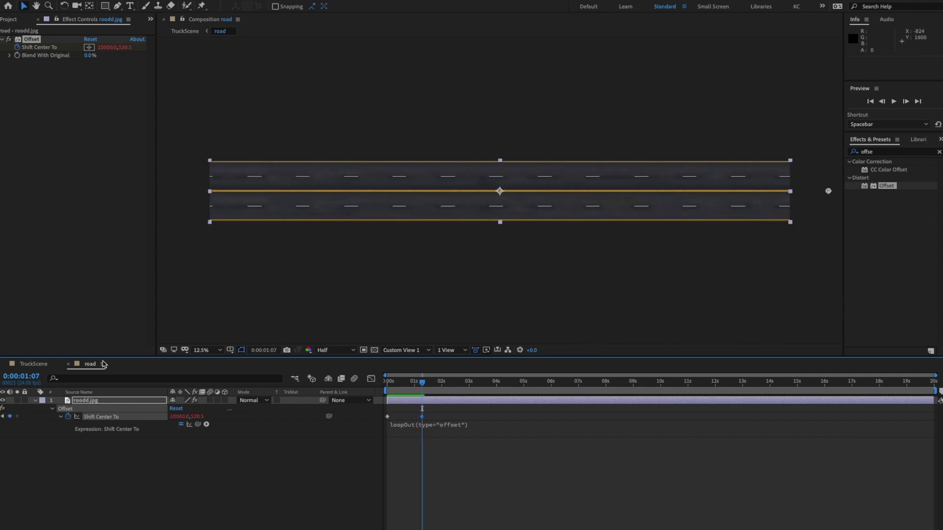
# - Preview TruckScene at Half resolution to check how the road moves beneath the truck
pyautogui.click(35, 364)
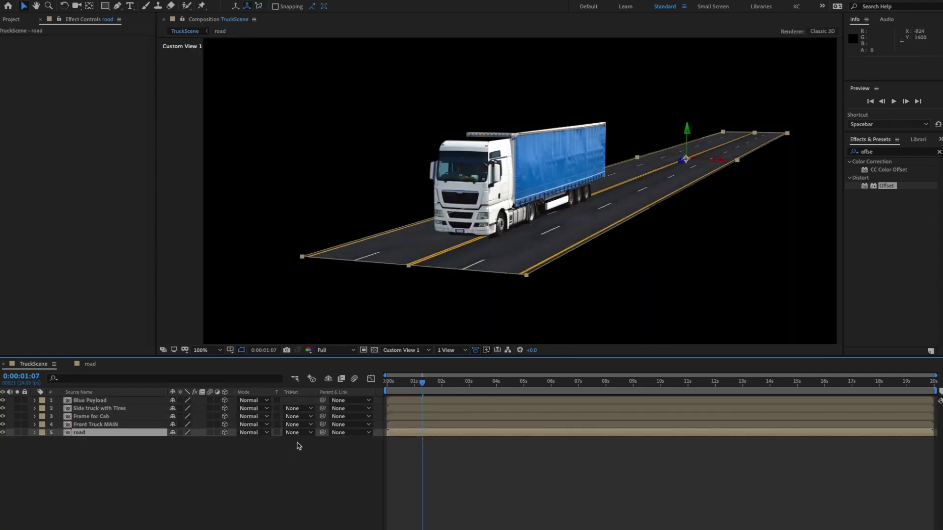
pyautogui.click(342, 351)
pyautogui.click(336, 384)
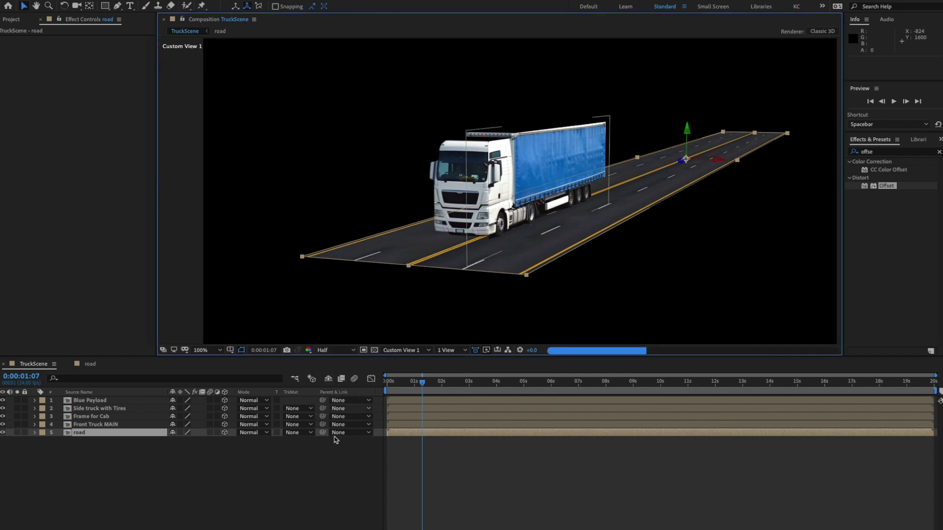
pyautogui.click(340, 467)
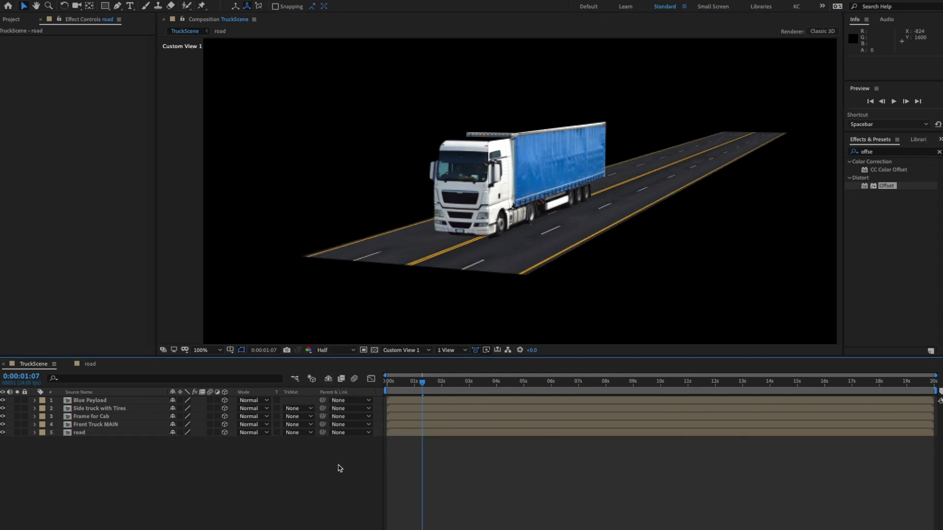
pyautogui.press('space')
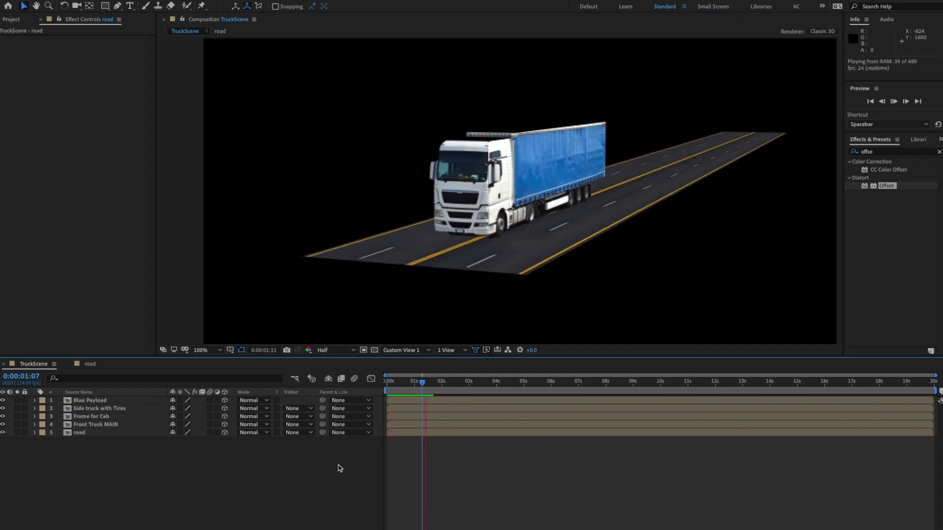
pyautogui.press('space')
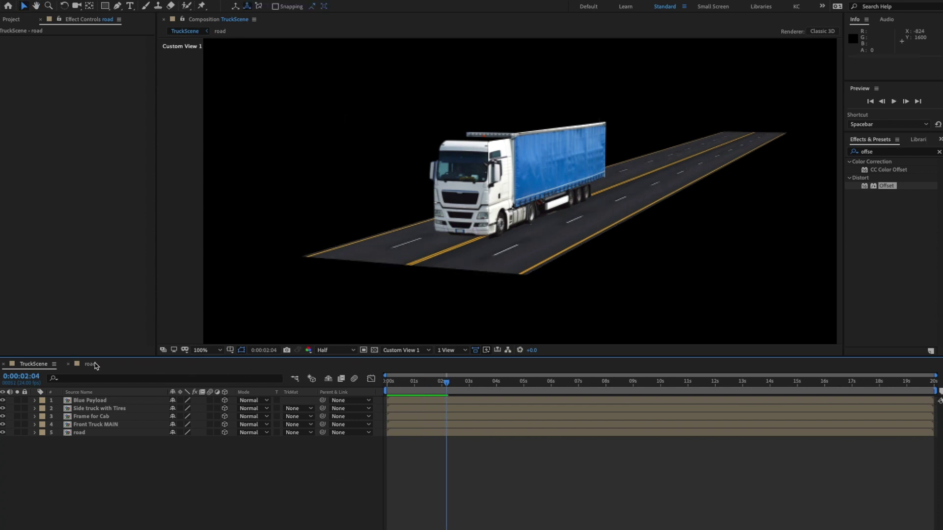
# - Set the road's Shift Center To X value to -10000 at the 0:00:01:07 keyframe and preview the reversed motion in TruckScene
pyautogui.click(90, 363)
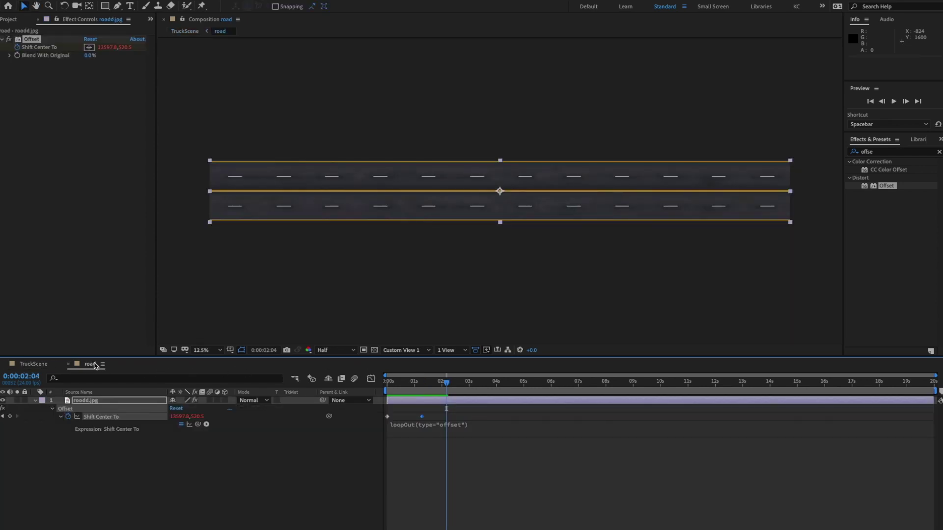
pyautogui.moveTo(445, 385); pyautogui.dragTo(377, 390)
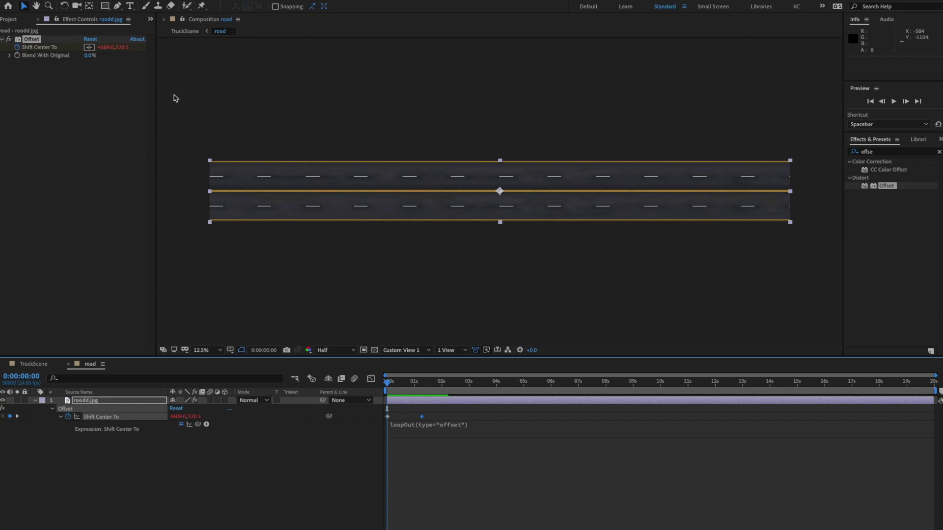
pyautogui.moveTo(387, 382); pyautogui.dragTo(419, 393)
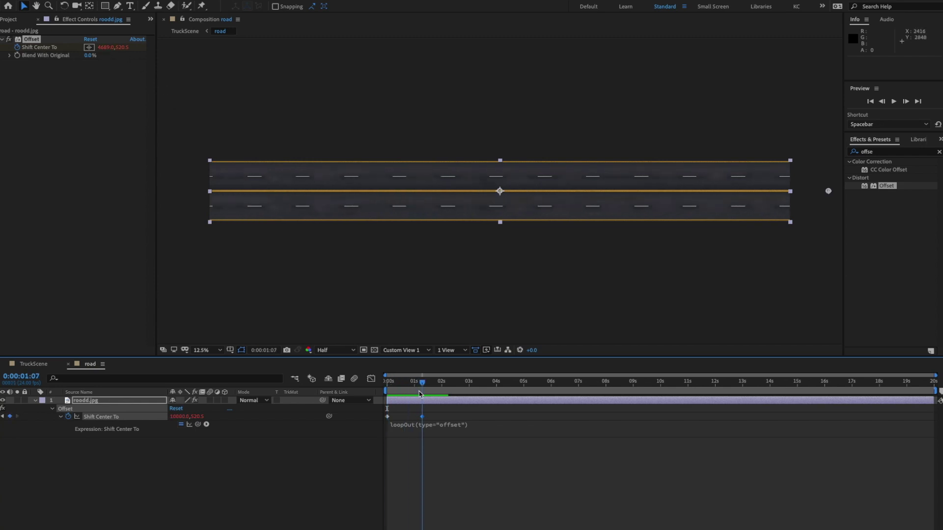
pyautogui.click(108, 48)
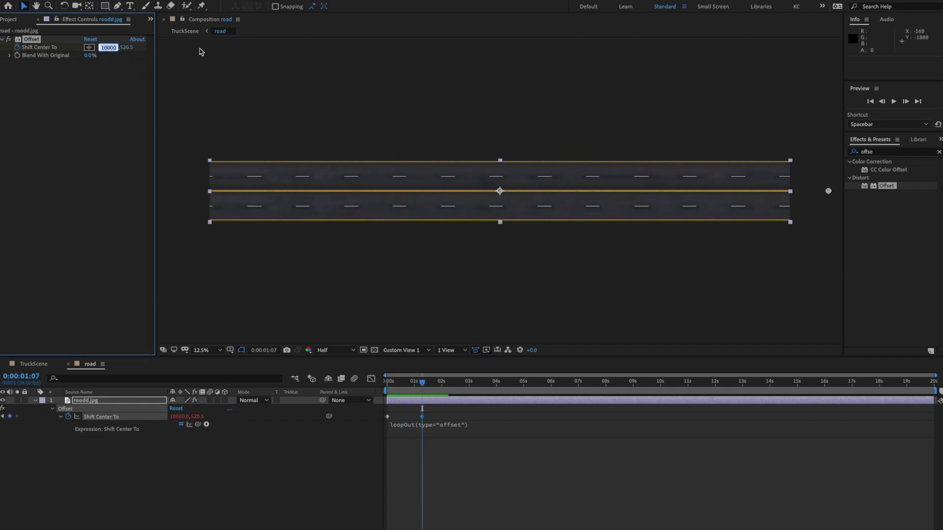
pyautogui.click(101, 48)
pyautogui.write('-')
pyautogui.press('Return')
pyautogui.click(264, 493)
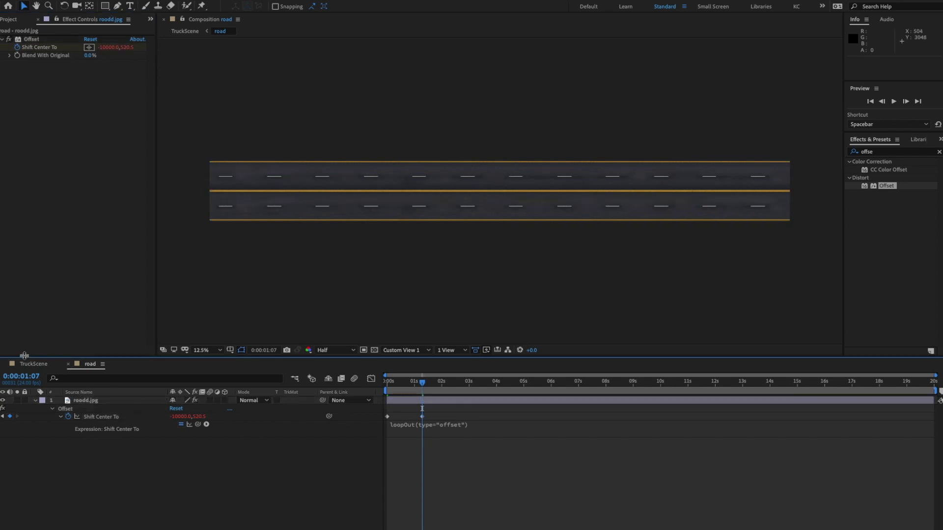
pyautogui.click(32, 364)
pyautogui.press('space')
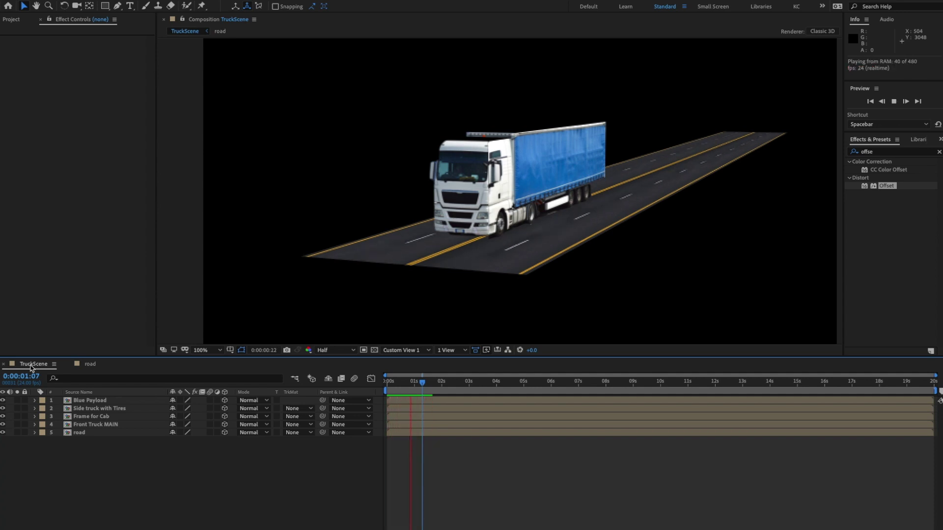
pyautogui.press('space')
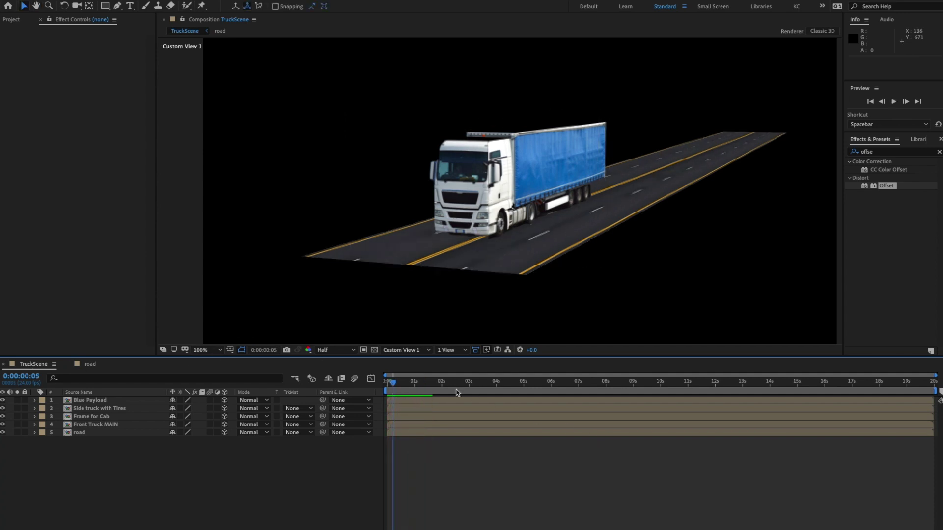
# - Return to the start of TruckScene, set the preview resolution to Full and play the scene
pyautogui.moveTo(398, 387); pyautogui.dragTo(351, 384)
pyautogui.click(335, 350)
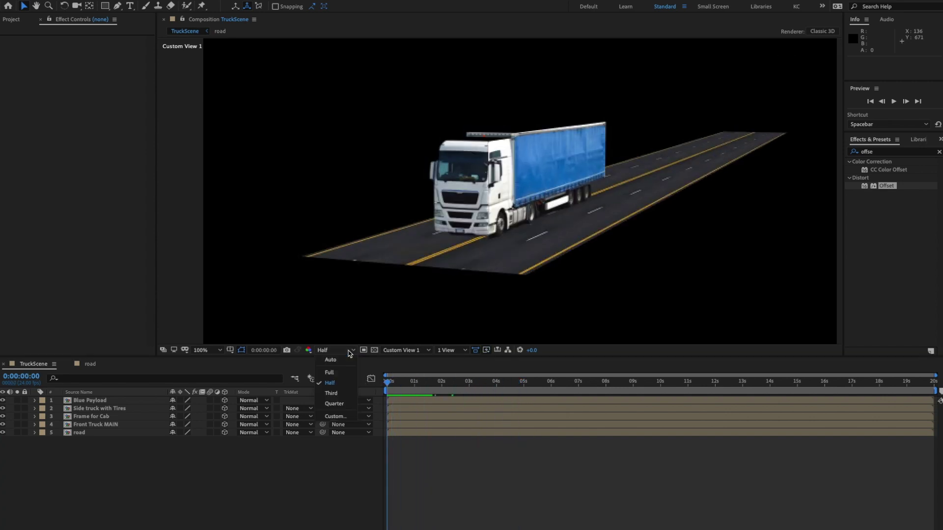
pyautogui.click(344, 372)
pyautogui.press('space')
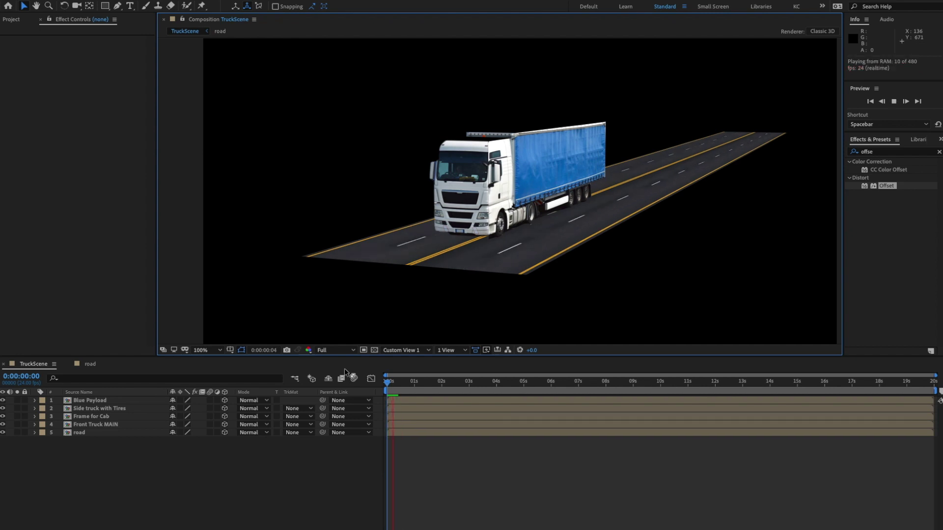
pyautogui.press('space')
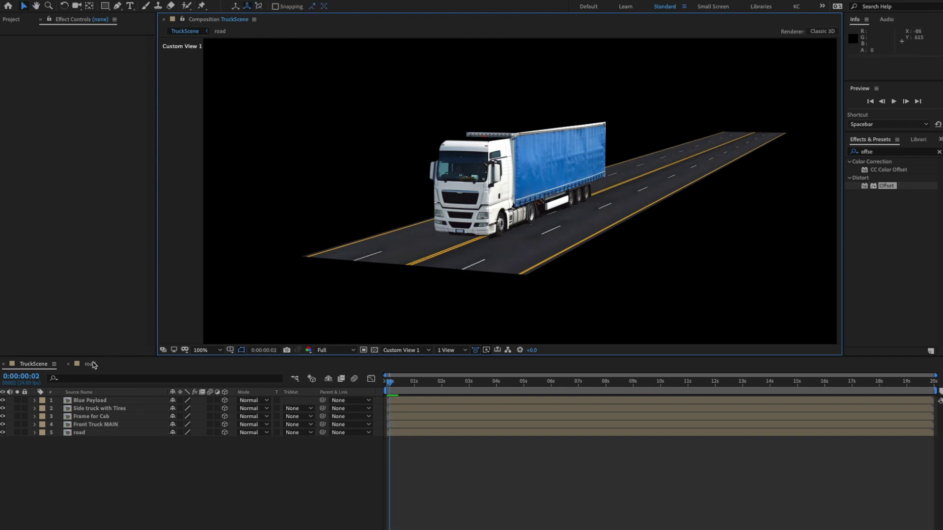
# - Set the road's Shift Center To X value to -5000 at the 0:00:01:07 keyframe and preview the slower road in TruckScene
pyautogui.click(93, 363)
pyautogui.click(108, 48)
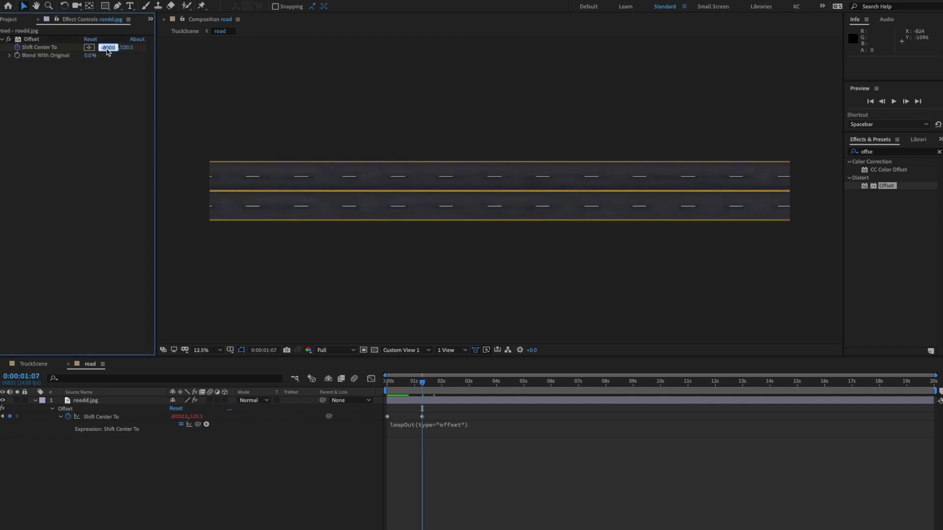
pyautogui.write('-5000')
pyautogui.press('Return')
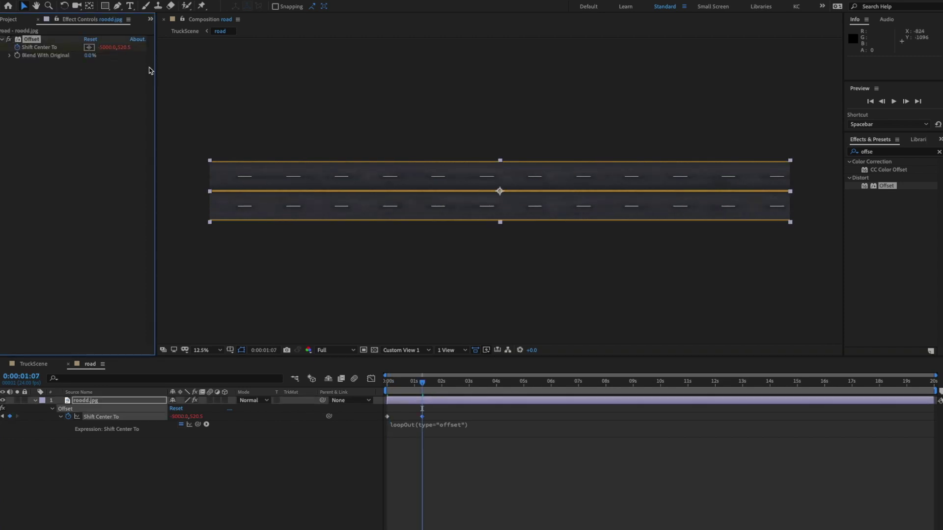
pyautogui.click(30, 365)
pyautogui.press('space')
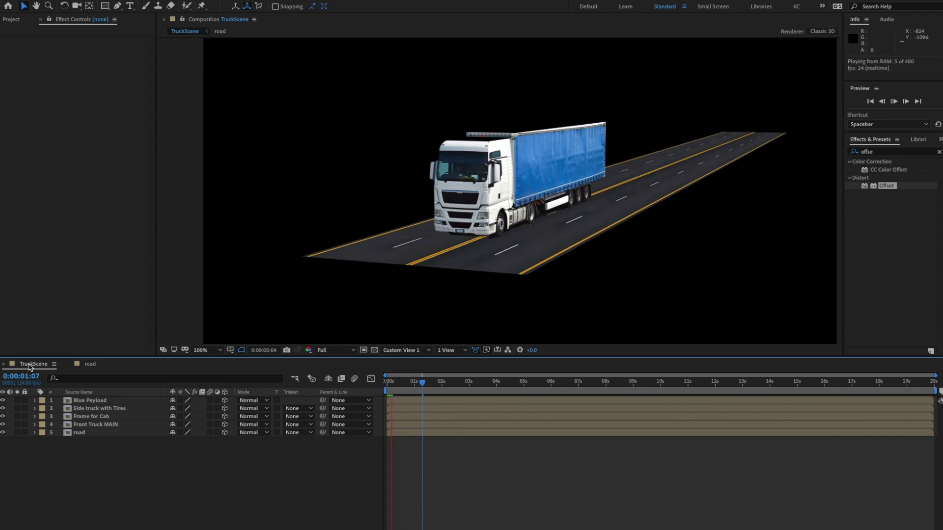
pyautogui.press('space')
# - Set the TruckScene preview resolution to Half and replay the road animation
pyautogui.click(335, 350)
pyautogui.click(331, 382)
pyautogui.press('space')
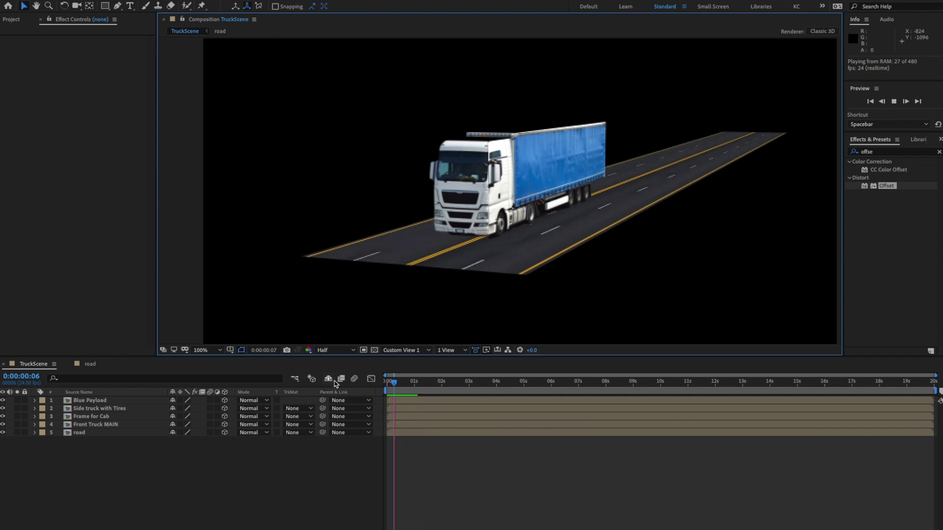
pyautogui.press('space')
# - Widen the road layer in TruckScene to a scale of about 128%, 160%, 100%
pyautogui.click(276, 486)
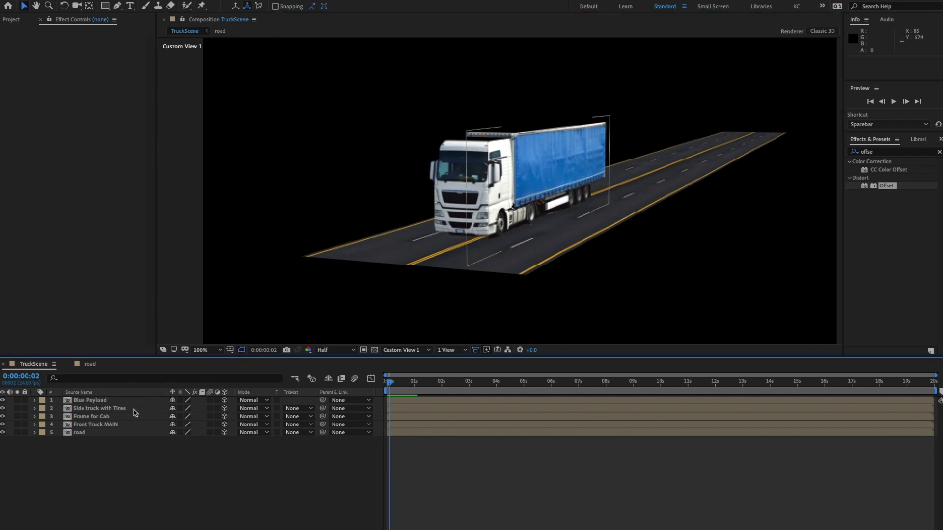
pyautogui.click(78, 433)
pyautogui.moveTo(737, 162); pyautogui.dragTo(762, 169)
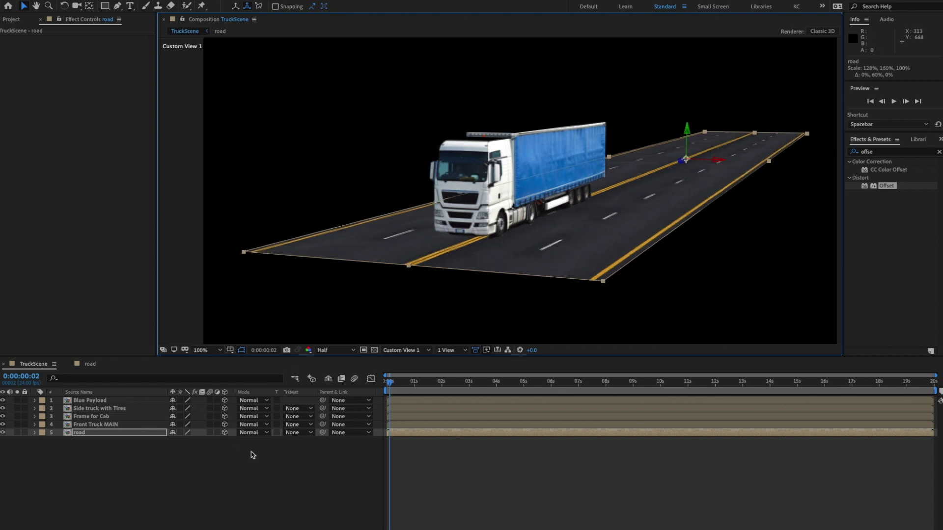
pyautogui.click(117, 463)
# - Add a null object to TruckScene and make it a 3D layer
pyautogui.rightClick(147, 454)
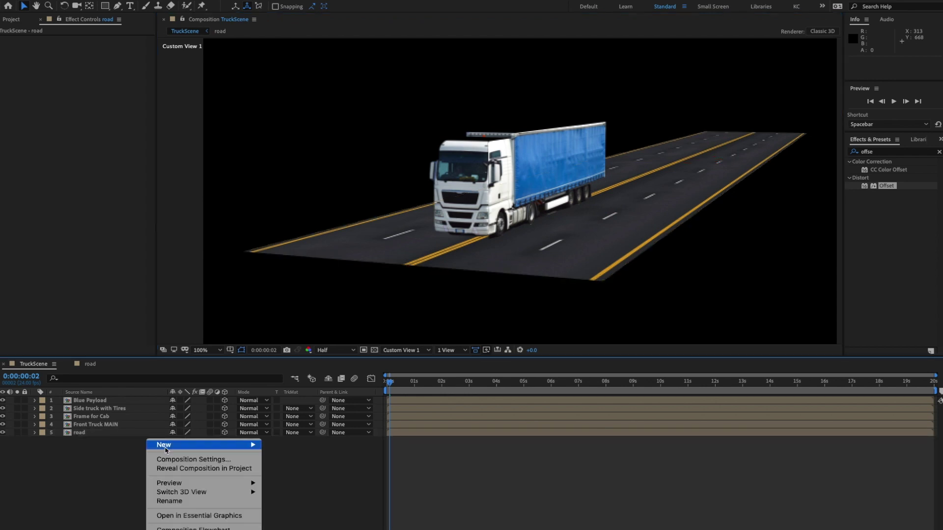
pyautogui.moveTo(228, 448)
pyautogui.click(289, 495)
pyautogui.click(225, 400)
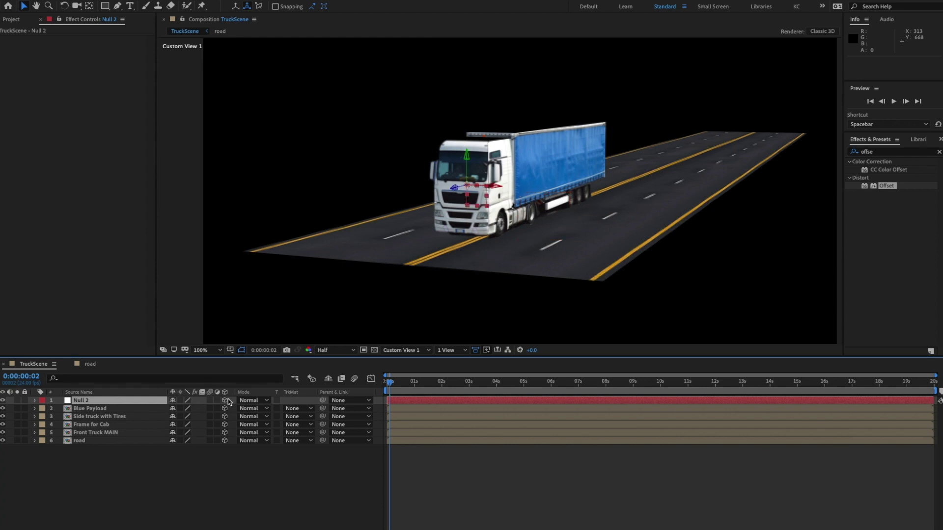
# - Parent the Blue Payload, Side truck with Tires, Frame for Cab and Front Truck MAIN layers to the new null
pyautogui.click(98, 408)
pyautogui.click(105, 433)
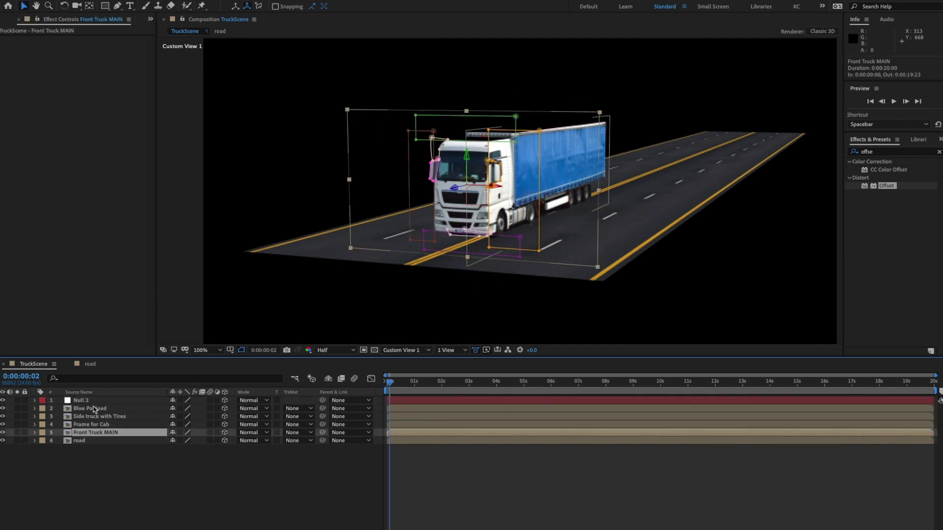
pyautogui.click(96, 409)
pyautogui.keyDown('shift'); pyautogui.click(97, 432); pyautogui.keyUp('shift')
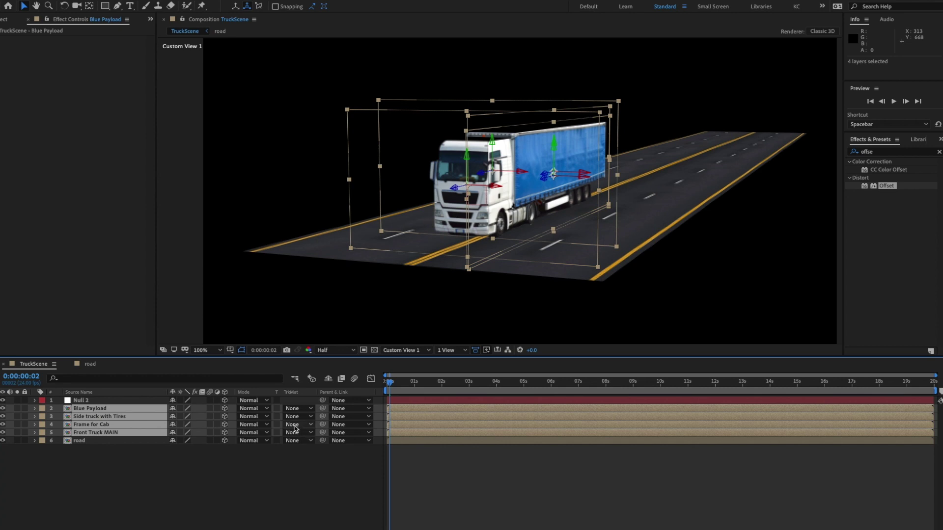
pyautogui.moveTo(322, 408); pyautogui.dragTo(95, 403)
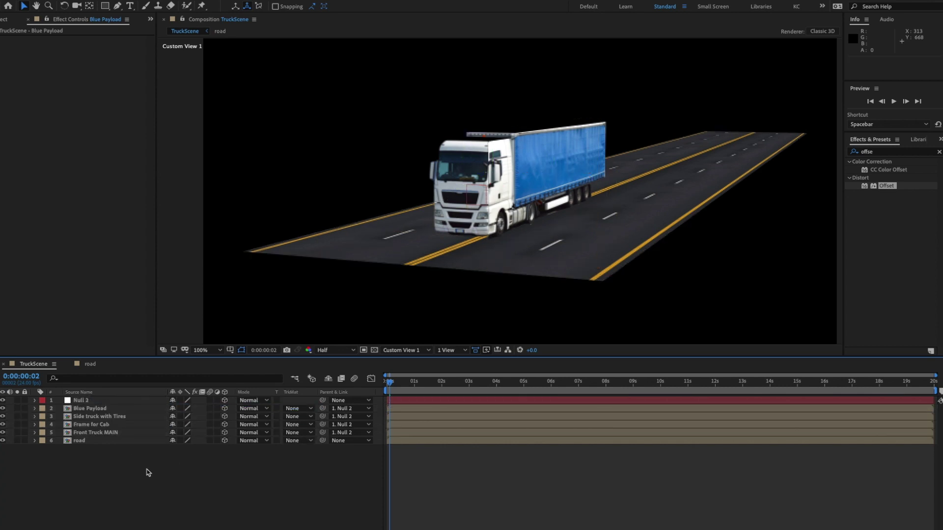
# - Rename the null layer as truck Move
pyautogui.click(86, 400)
pyautogui.press('Return')
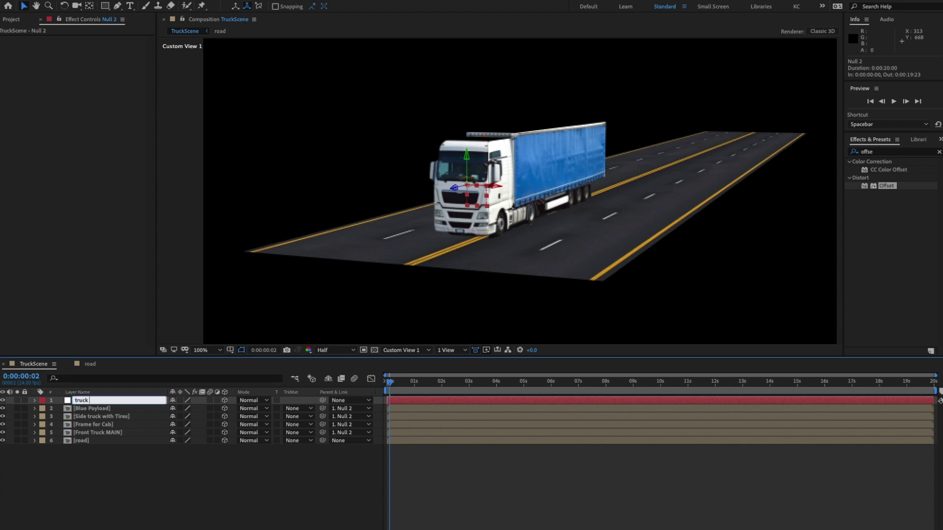
pyautogui.write('truck Move')
pyautogui.press('Return')
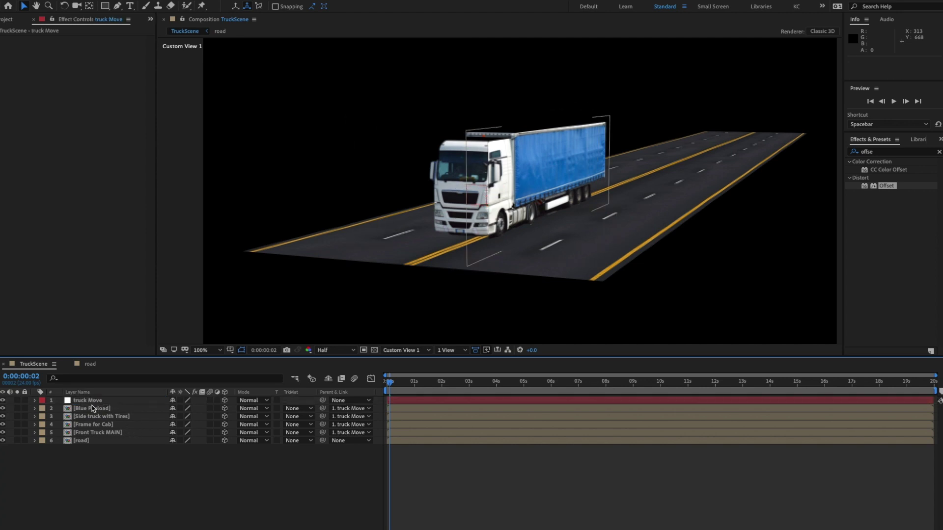
# - Move the truck Move null along its X axis so the whole truck sits on one side of the double yellow line
pyautogui.moveTo(495, 186); pyautogui.dragTo(439, 185)
pyautogui.press('c')
pyautogui.moveTo(504, 235); pyautogui.dragTo(560, 243)
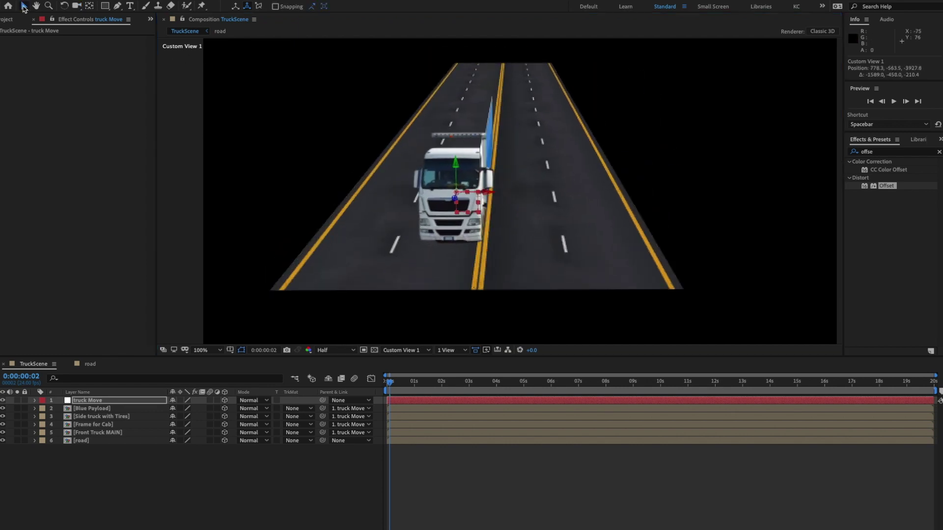
pyautogui.moveTo(554, 238); pyautogui.dragTo(470, 198)
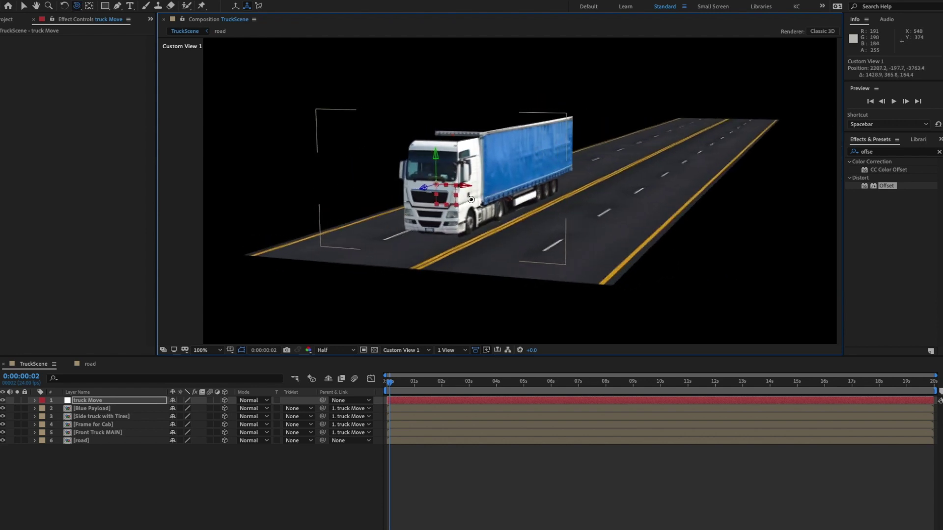
# - Play the scene with the repositioned truck and inspect it from a closer, lower viewing angle
pyautogui.press('space')
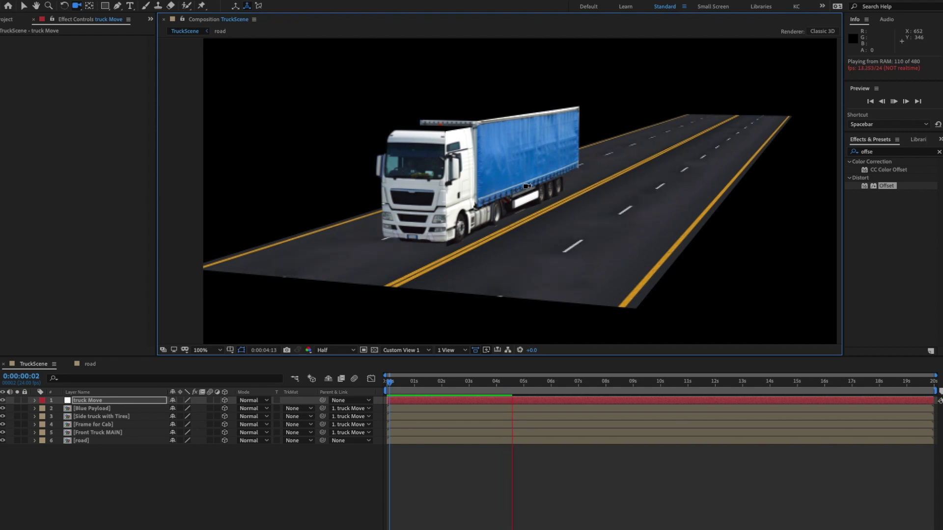
pyautogui.press('space')
pyautogui.moveTo(492, 195); pyautogui.dragTo(450, 243)
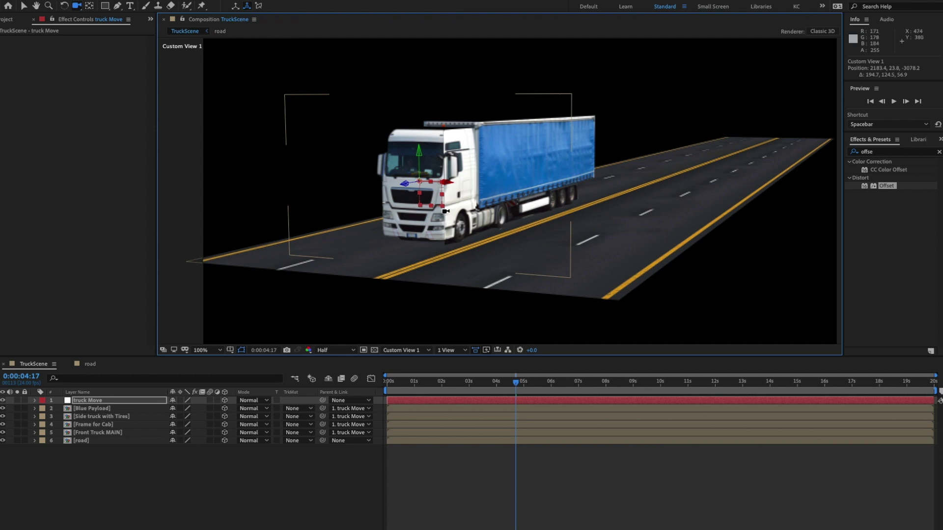
# - Compare the scene with the reference video road05.mov and play TruckScene again
pyautogui.moveTo(942, 102); pyautogui.dragTo(582, 102)
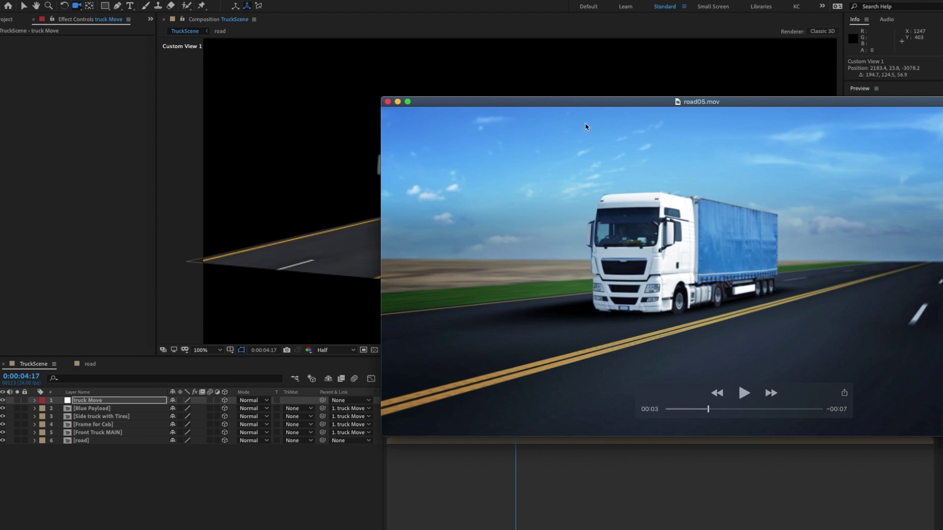
pyautogui.moveTo(574, 106); pyautogui.dragTo(942, 177)
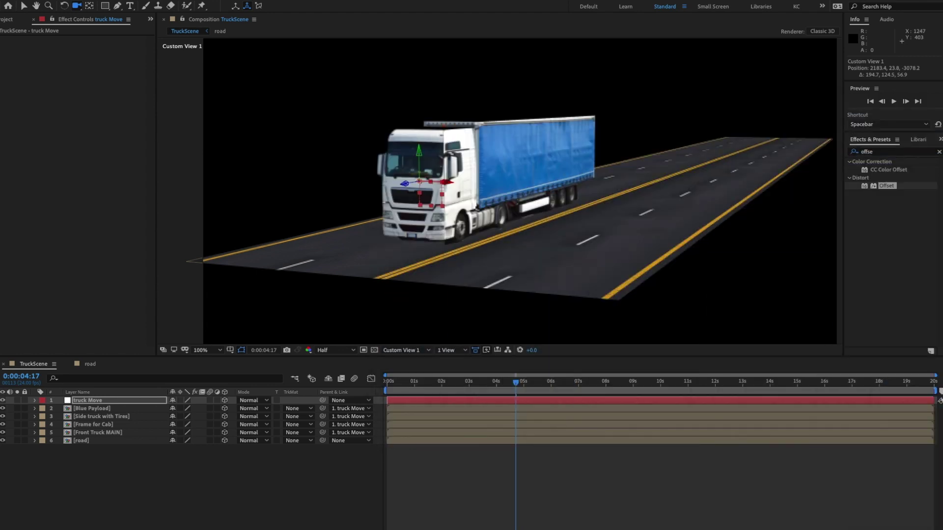
pyautogui.click(290, 477)
pyautogui.press('space')
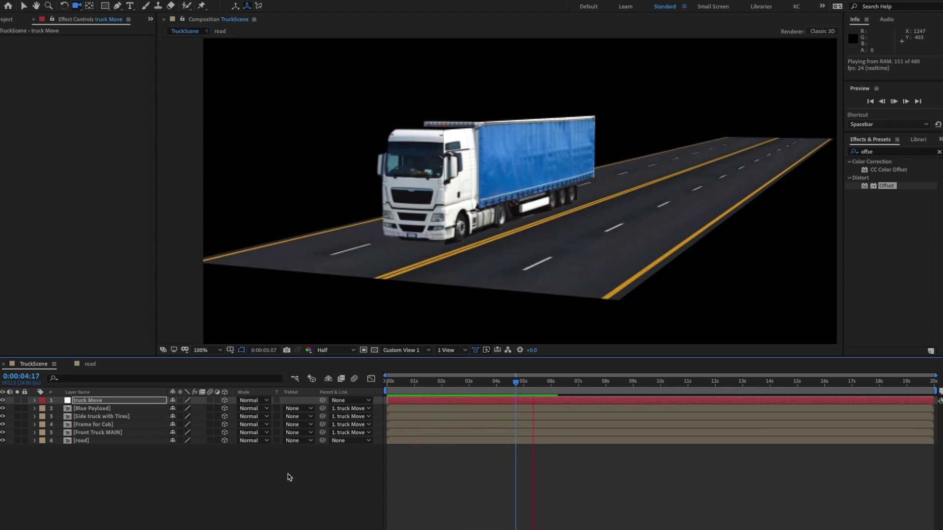
# - Stop the playback and add a two-node camera with the 35mm preset to TruckScene
pyautogui.press('space')
pyautogui.click(182, 479)
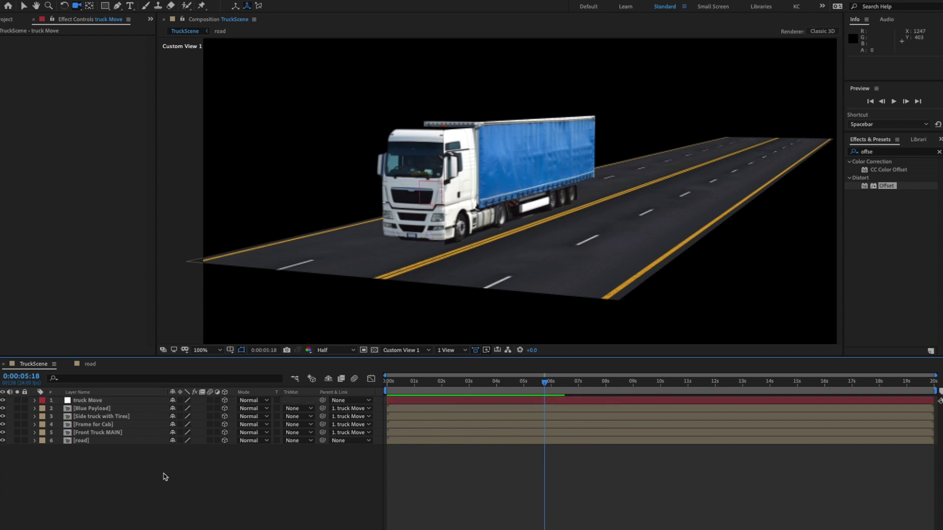
pyautogui.rightClick(194, 477)
pyautogui.moveTo(224, 445)
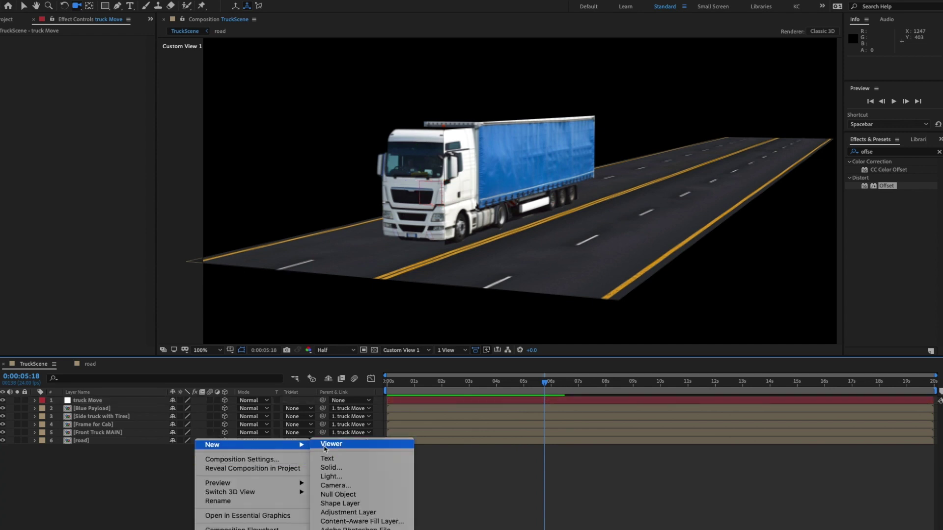
pyautogui.click(348, 485)
pyautogui.moveTo(242, 36); pyautogui.dragTo(494, 67)
pyautogui.click(484, 111)
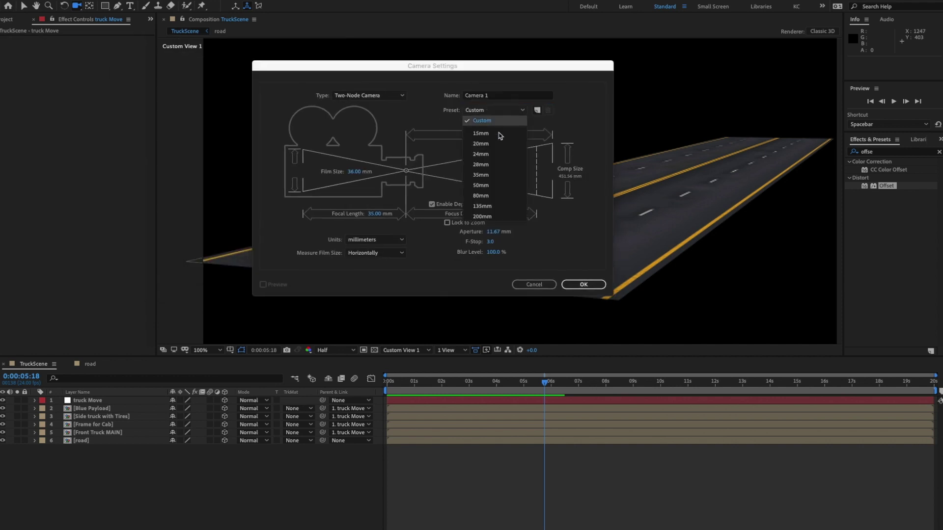
pyautogui.click(480, 175)
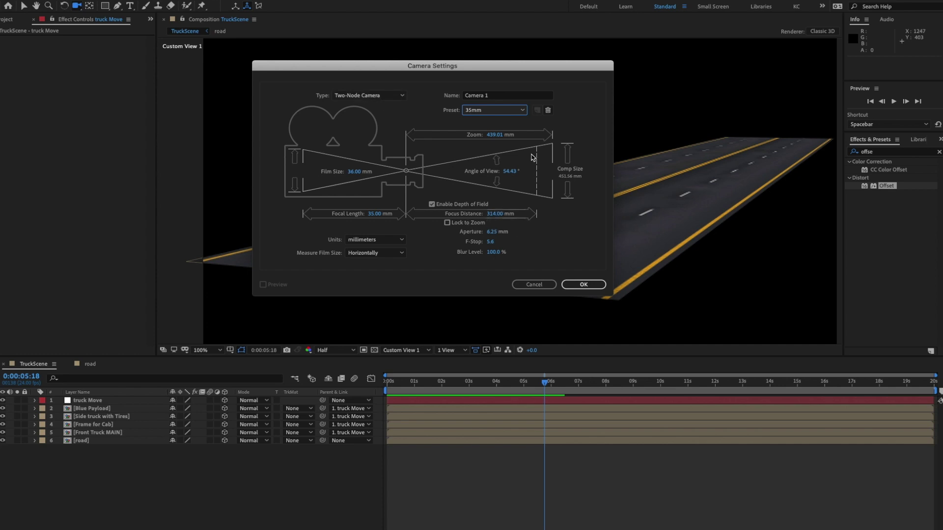
pyautogui.click(584, 284)
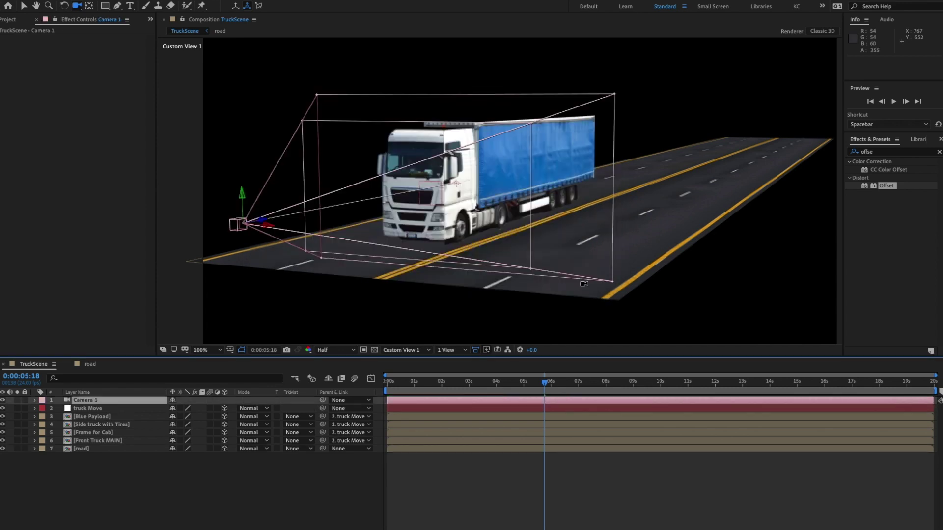
# - Look through Camera 1 at full resolution and orbit it to a raised front three-quarter view of the truck and road
pyautogui.click(407, 350)
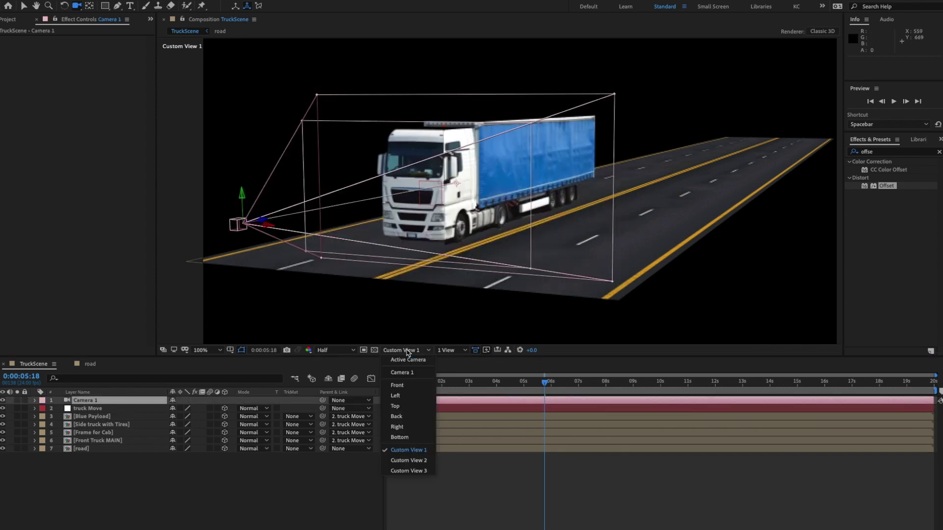
pyautogui.click(402, 372)
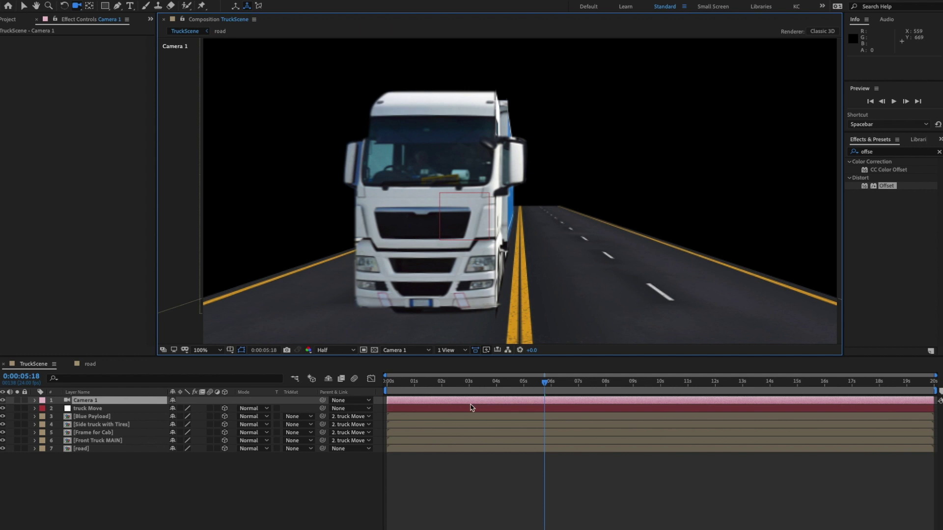
pyautogui.press('c')
pyautogui.moveTo(501, 220); pyautogui.dragTo(480, 215)
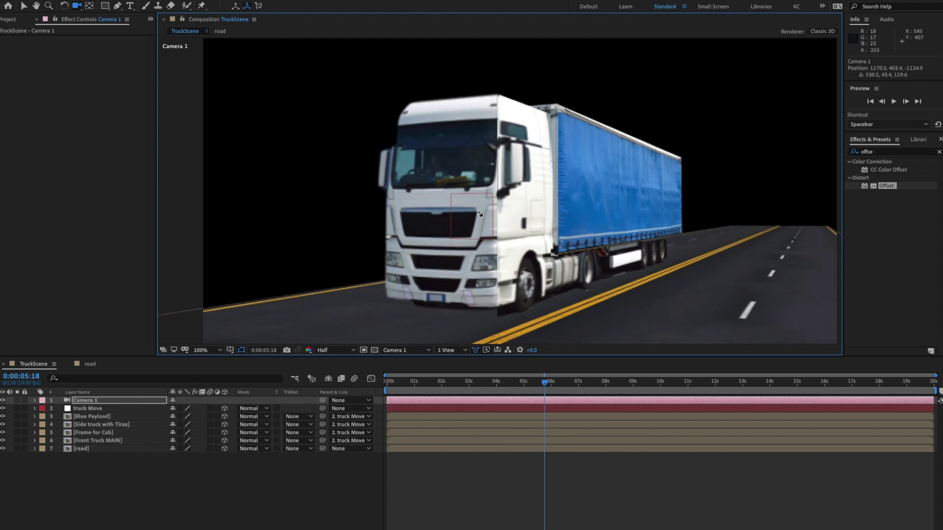
pyautogui.click(335, 350)
pyautogui.click(337, 371)
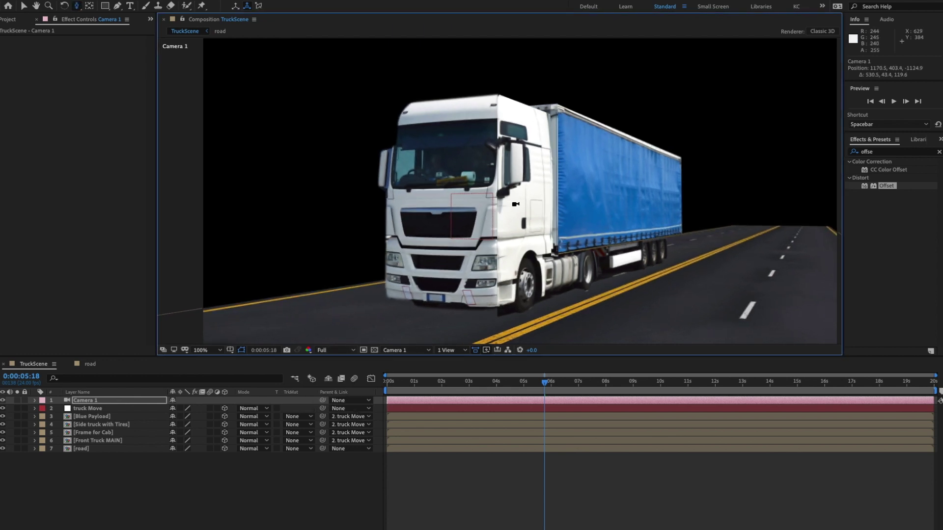
pyautogui.moveTo(515, 203); pyautogui.dragTo(560, 241)
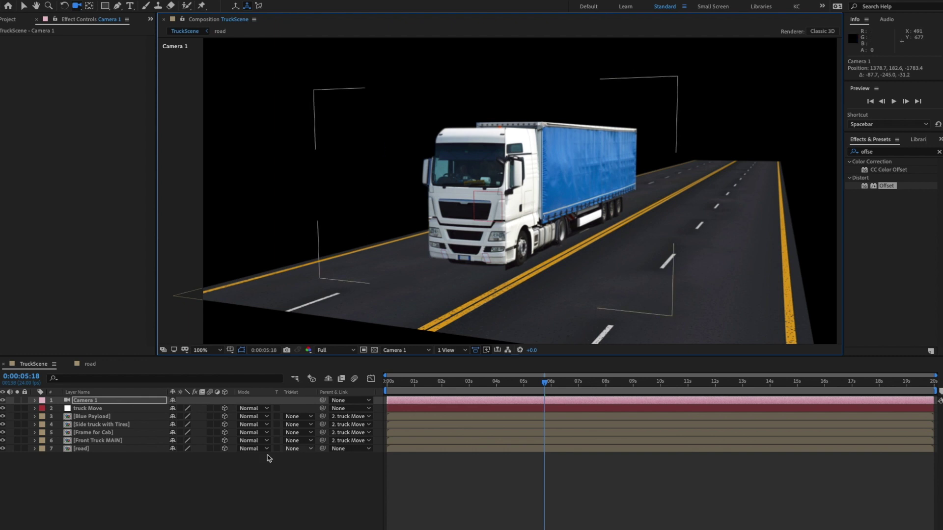
# - Move the road layer along Z to about 4991 so it fills the foreground, and play the scene from the start
pyautogui.click(101, 452)
pyautogui.click(87, 449)
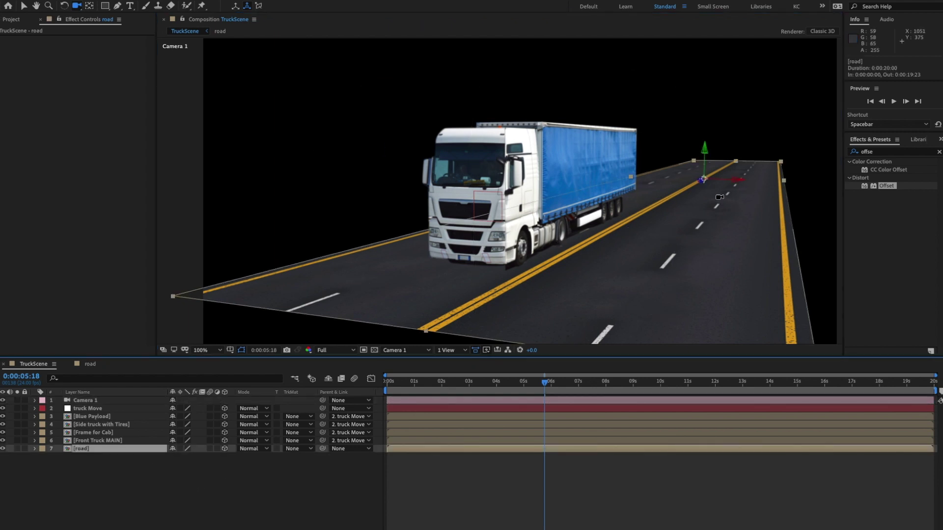
pyautogui.press('v')
pyautogui.moveTo(702, 182); pyautogui.dragTo(528, 286)
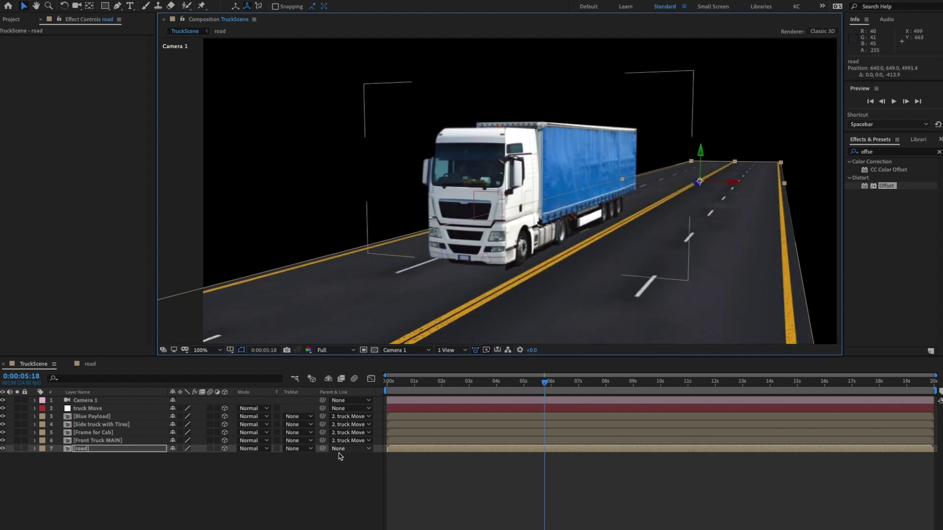
pyautogui.click(545, 377)
pyautogui.press('space')
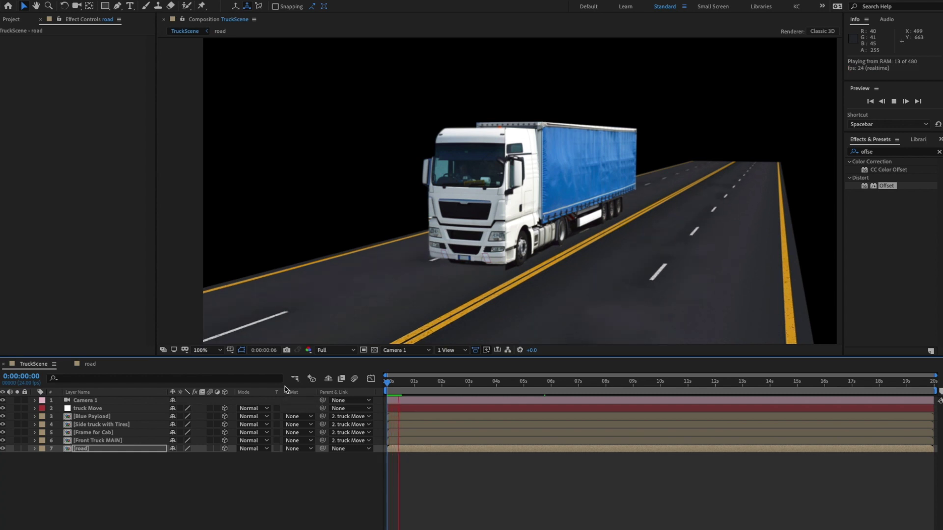
pyautogui.press('space')
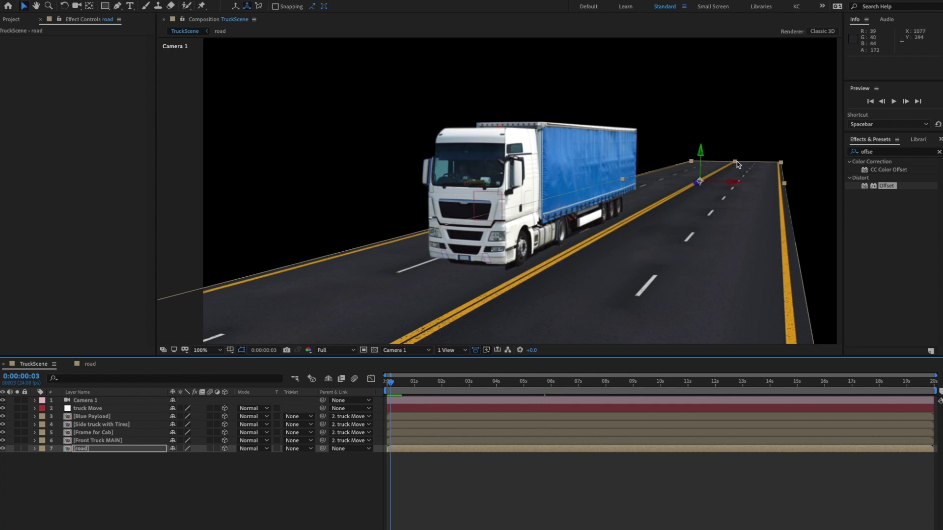
# - Scale the road layer to about 176% in X, push it farther back along Z, and play the scene
pyautogui.moveTo(734, 166)
pyautogui.mouseDown()
pyautogui.moveTo(753, 143)
pyautogui.moveTo(772, 141)
pyautogui.moveTo(738, 164)
pyautogui.moveTo(748, 162)
pyautogui.mouseUp()
pyautogui.hotkey('ctrl', 'z')
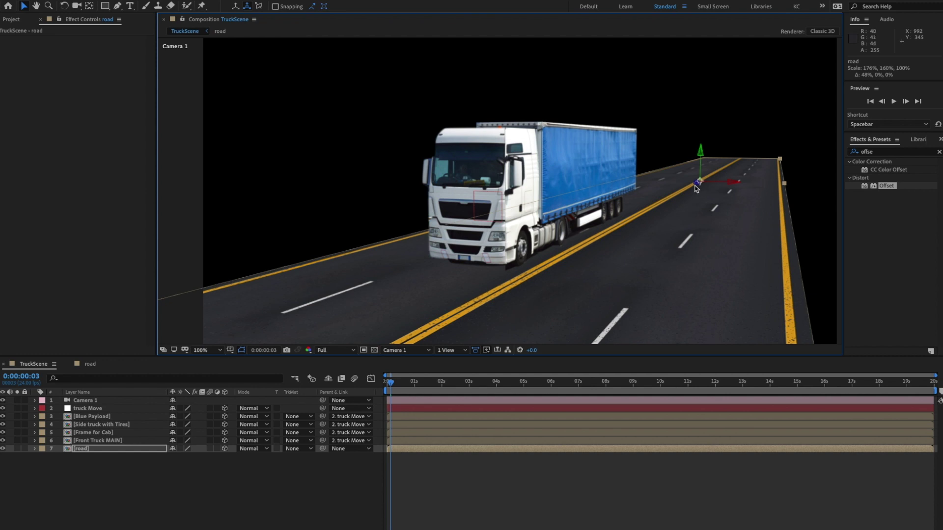
pyautogui.moveTo(696, 184); pyautogui.dragTo(823, 142)
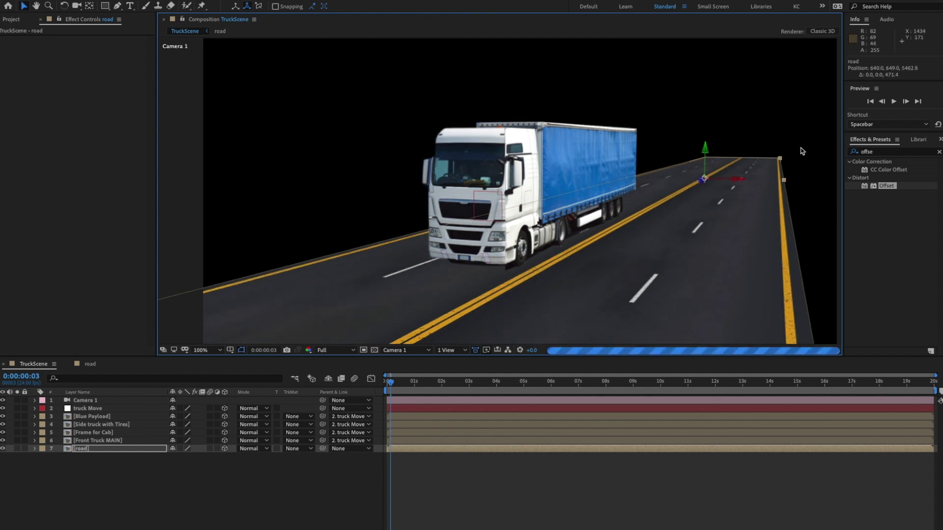
pyautogui.moveTo(704, 183); pyautogui.dragTo(788, 158)
pyautogui.click(269, 477)
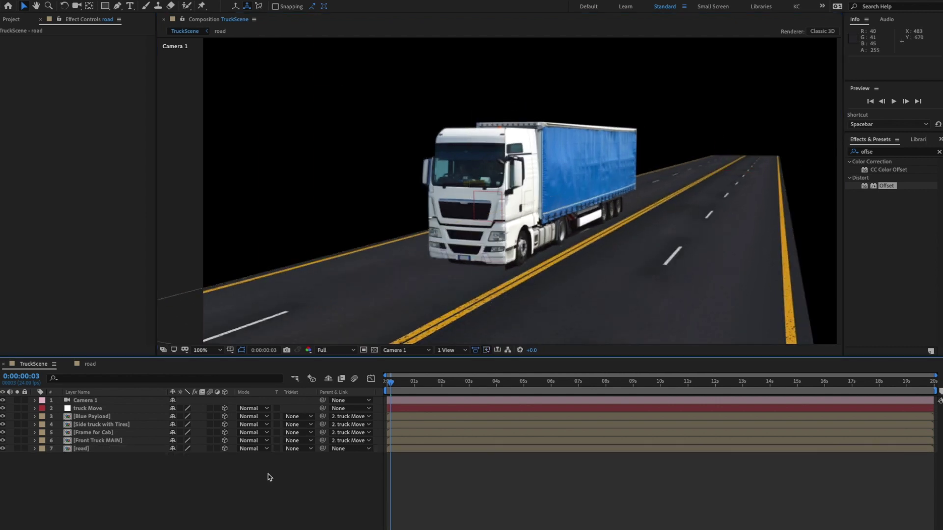
pyautogui.press('space')
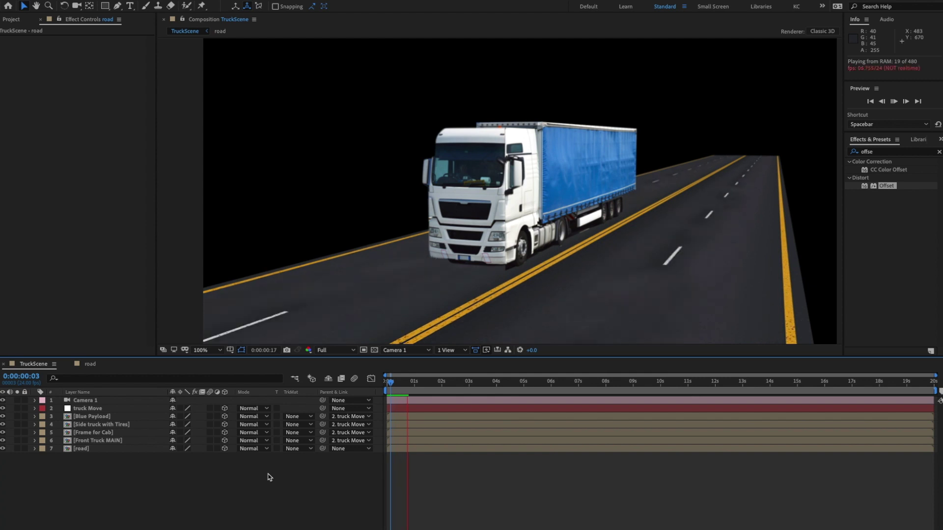
pyautogui.press('space')
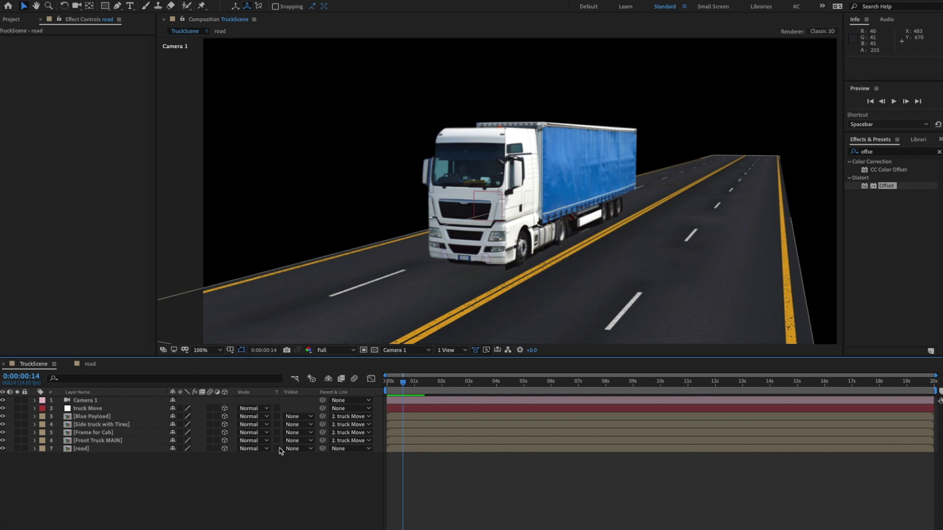
# - Try layer motion blur on the road in a preview, and switch it off again
pyautogui.click(93, 452)
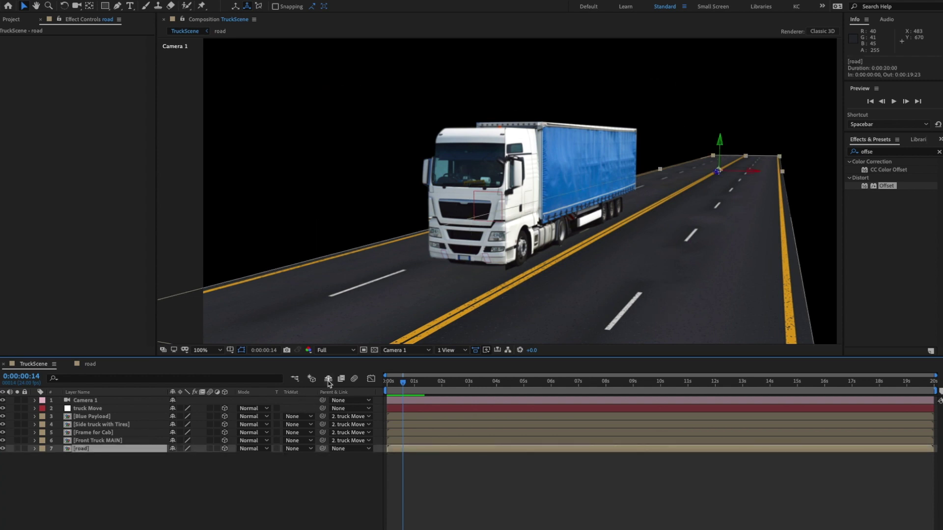
pyautogui.click(354, 378)
pyautogui.click(210, 449)
pyautogui.press('space')
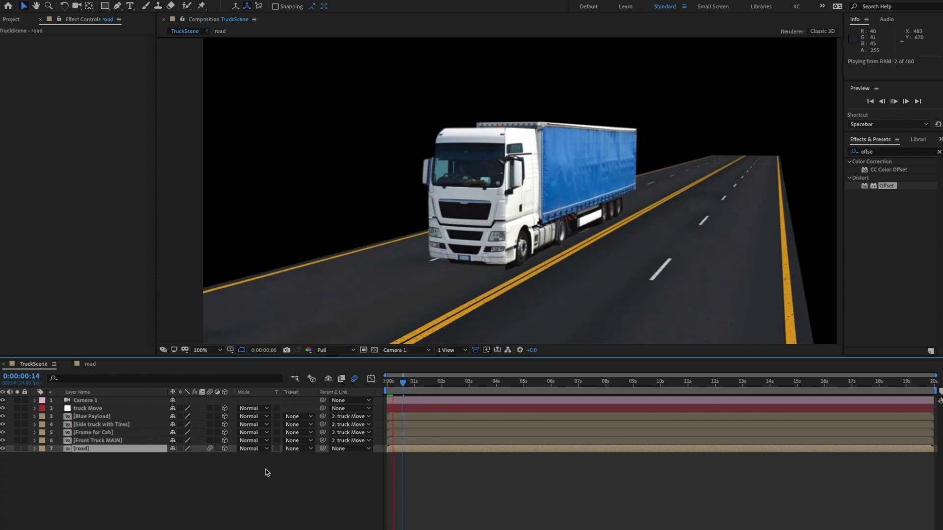
pyautogui.press('space')
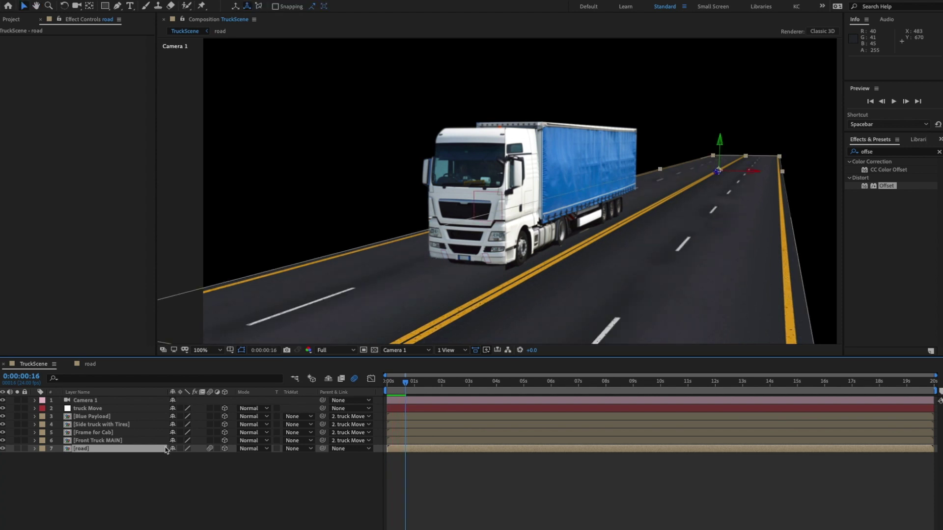
pyautogui.click(354, 379)
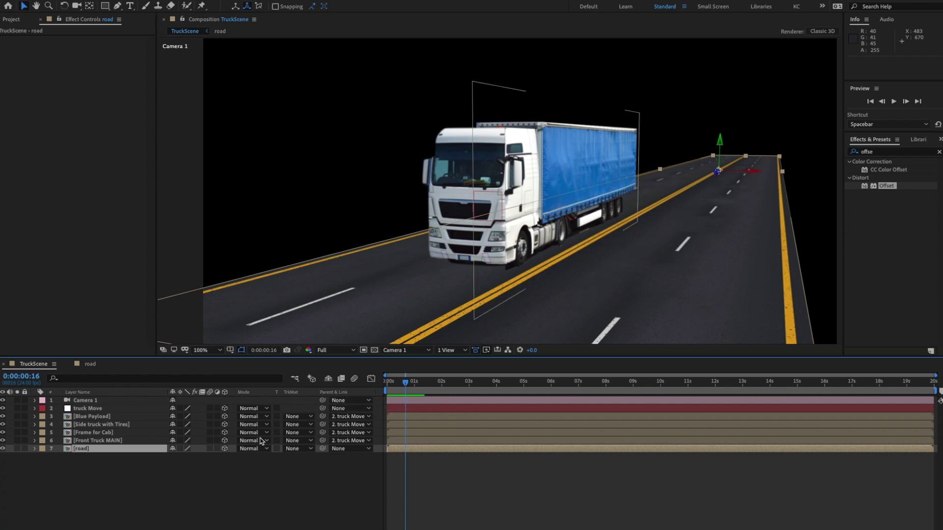
# - Add an adjustment layer above all layers and apply CC Force Motion Blur to it
pyautogui.click(266, 480)
pyautogui.rightClick(201, 497)
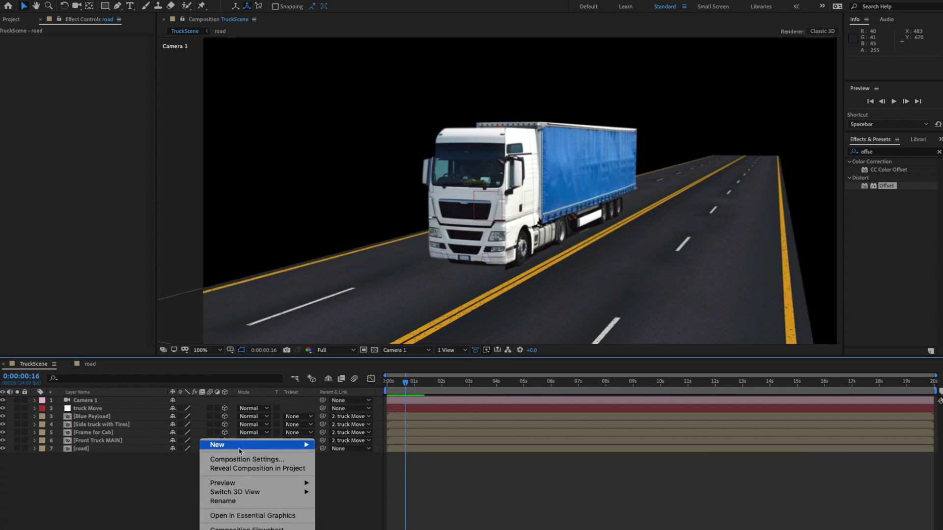
pyautogui.moveTo(275, 445)
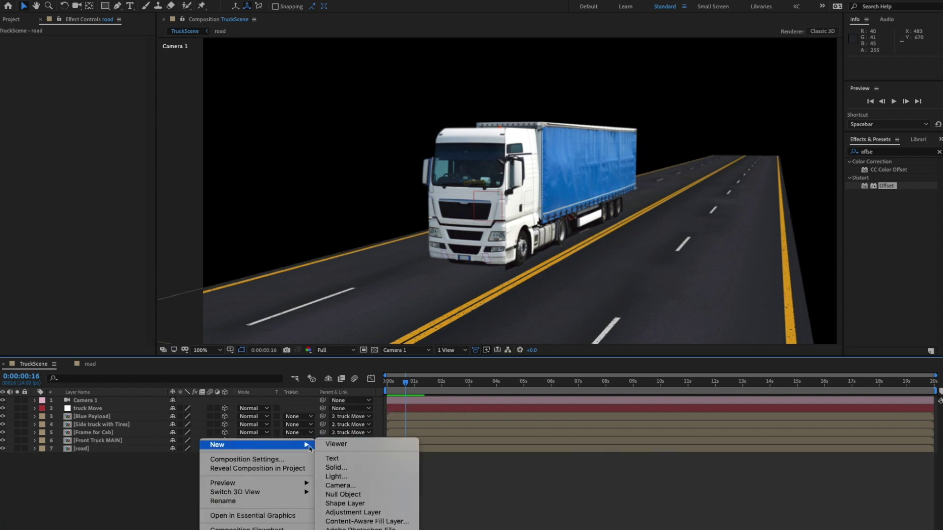
pyautogui.click(348, 514)
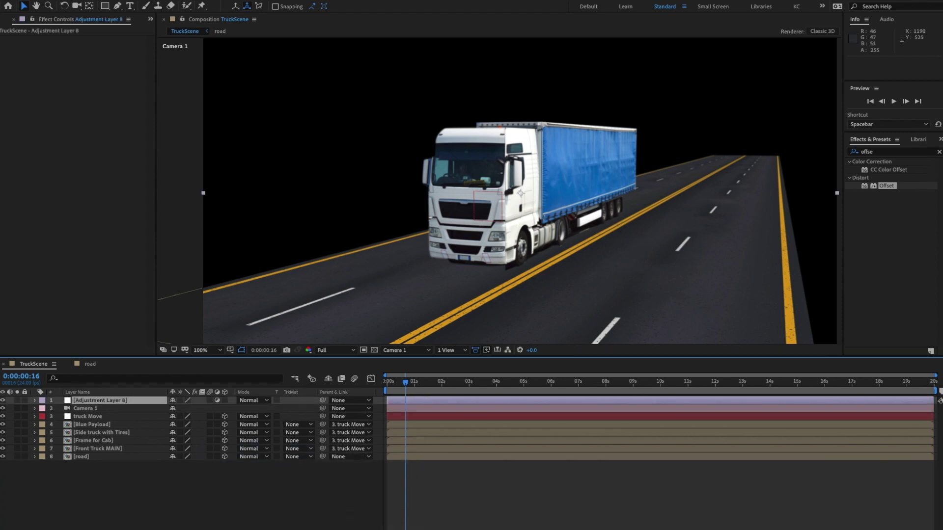
pyautogui.click(939, 153)
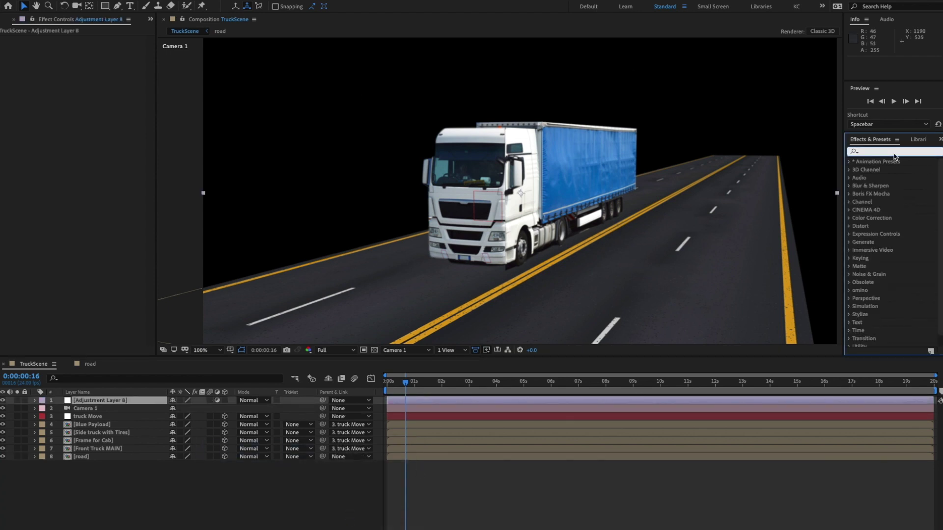
pyautogui.write('force')
pyautogui.moveTo(873, 175); pyautogui.dragTo(91, 404)
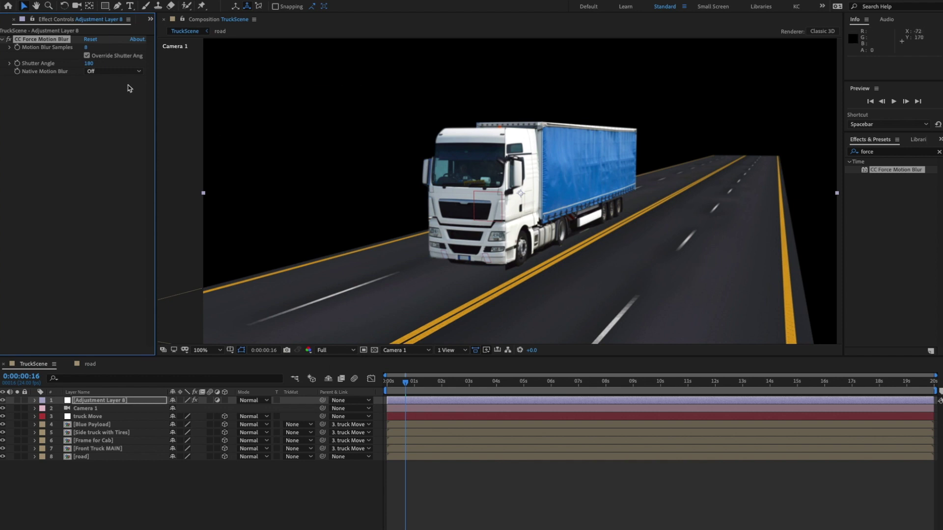
# - Set the CC Force Motion Blur samples to 4 and preview the scene
pyautogui.click(86, 48)
pyautogui.write('4')
pyautogui.press('Return')
pyautogui.click(306, 487)
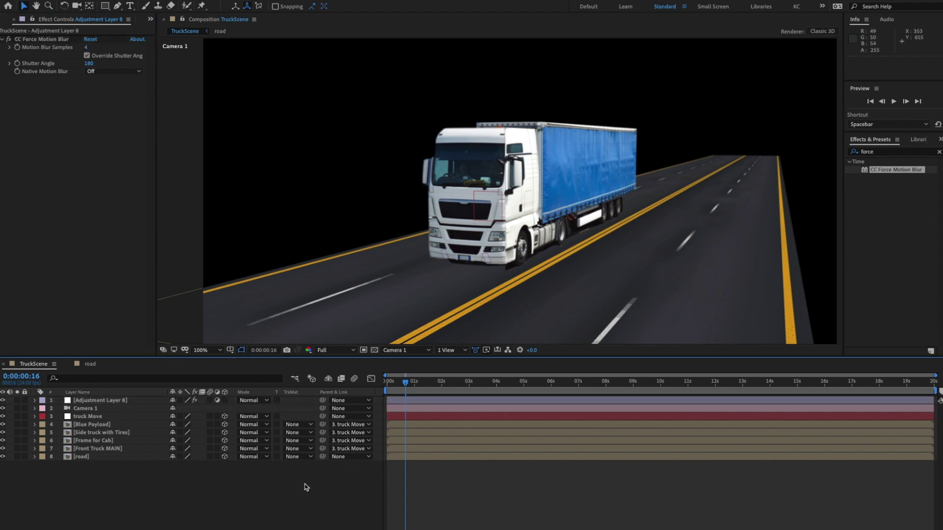
pyautogui.press('space')
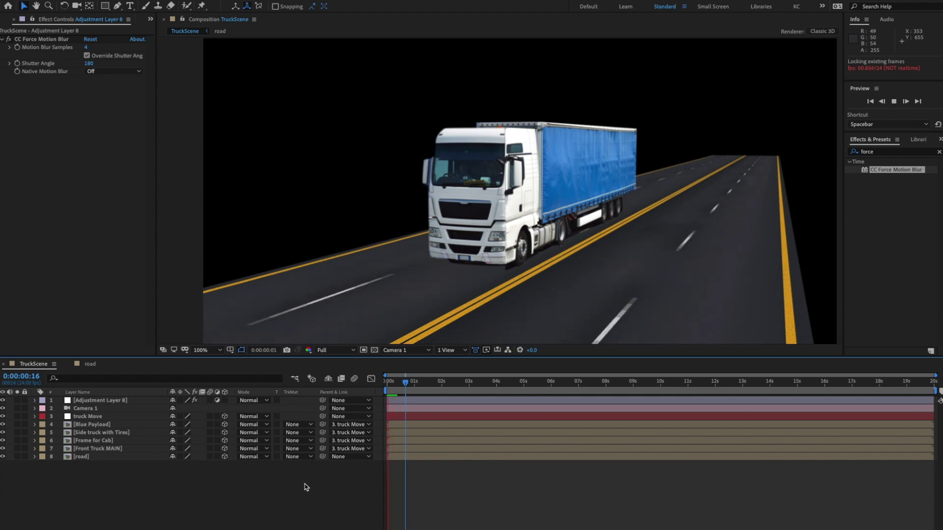
pyautogui.press('space')
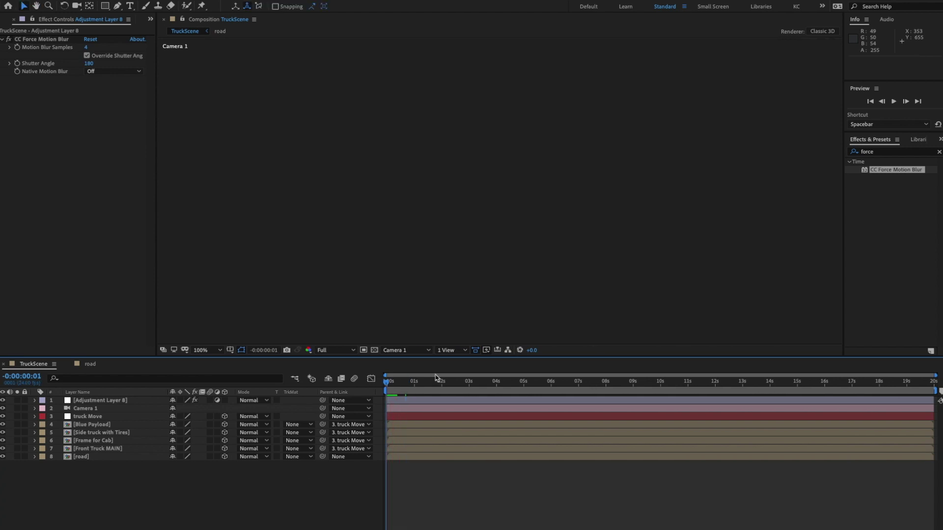
# - Lower the preview resolution to Half, play the motion-blurred scene, and return to the first frame
pyautogui.click(340, 351)
pyautogui.click(342, 382)
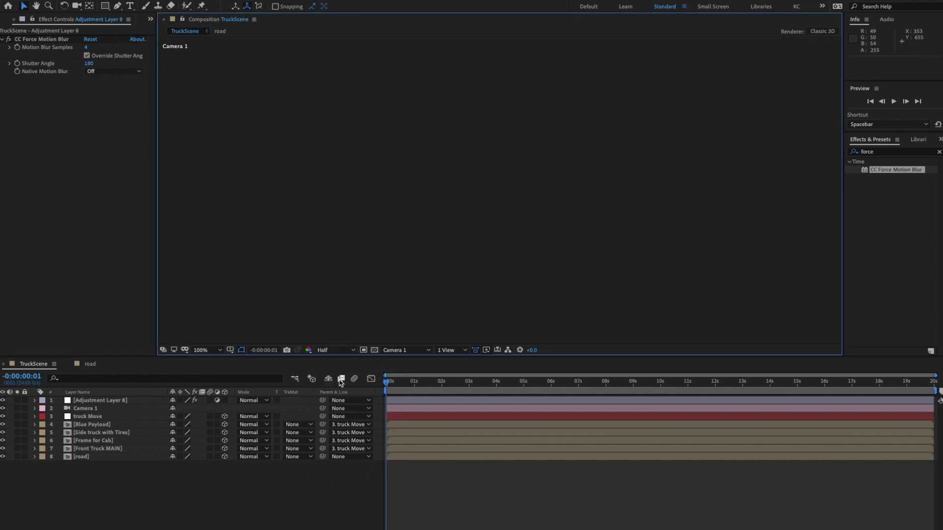
pyautogui.click(352, 493)
pyautogui.press('space')
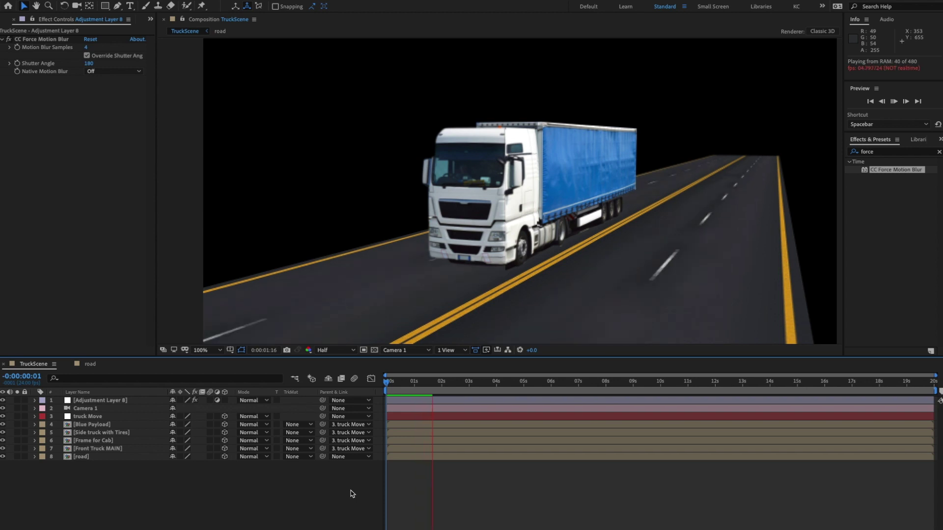
pyautogui.press('space')
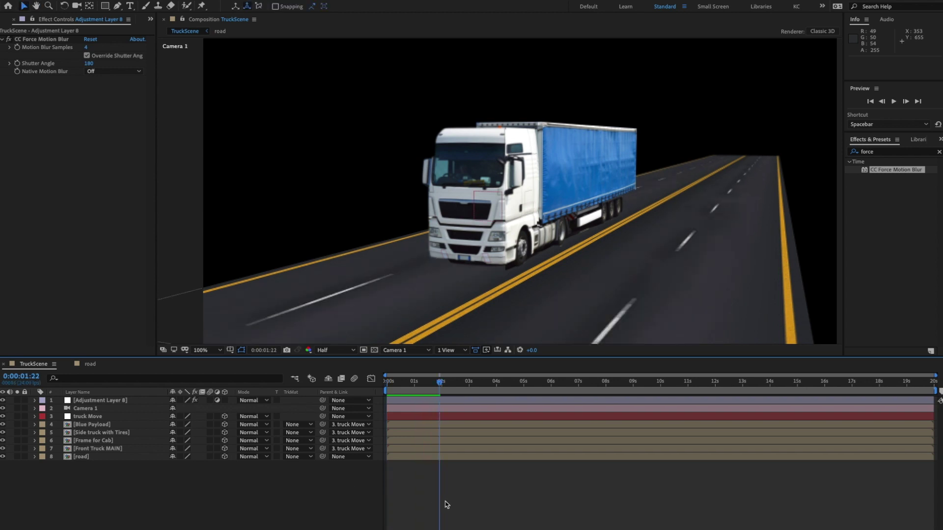
pyautogui.moveTo(440, 382); pyautogui.dragTo(369, 386)
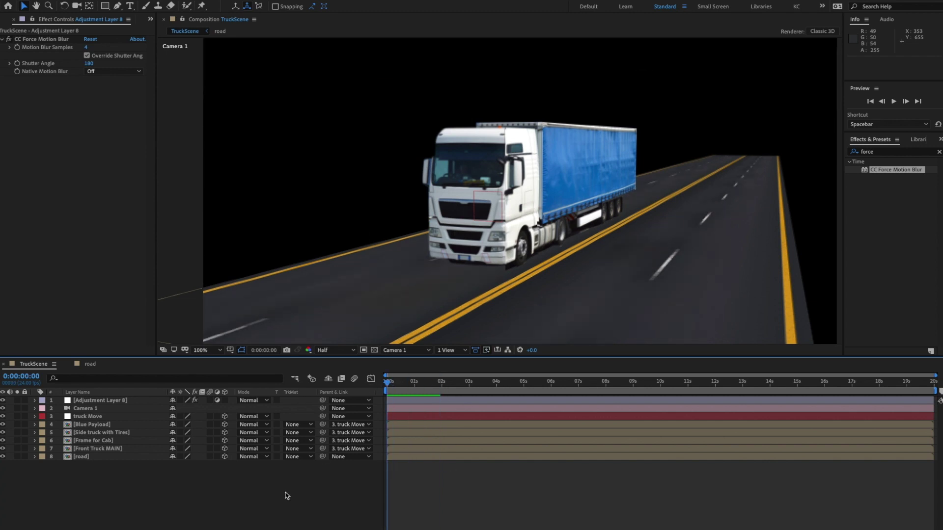
# - Move the AdobeStock_125999658.jpeg and AdobeStock_143612395.jpeg images into the ___TUTORIAL project folder
pyautogui.click(150, 19)
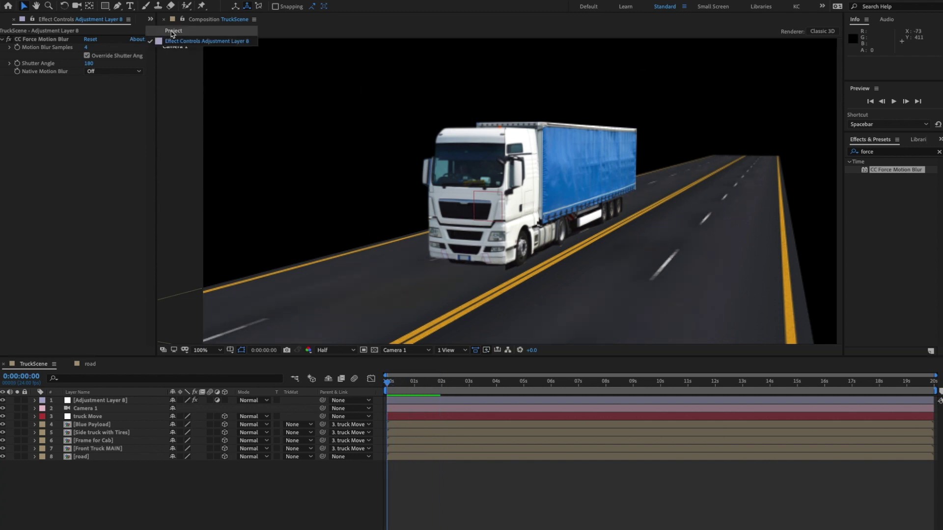
pyautogui.click(169, 34)
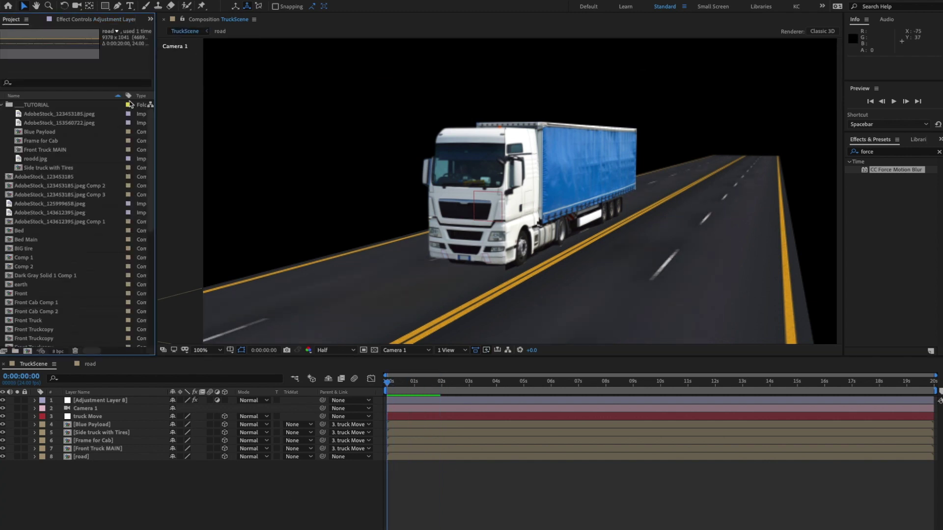
pyautogui.click(68, 115)
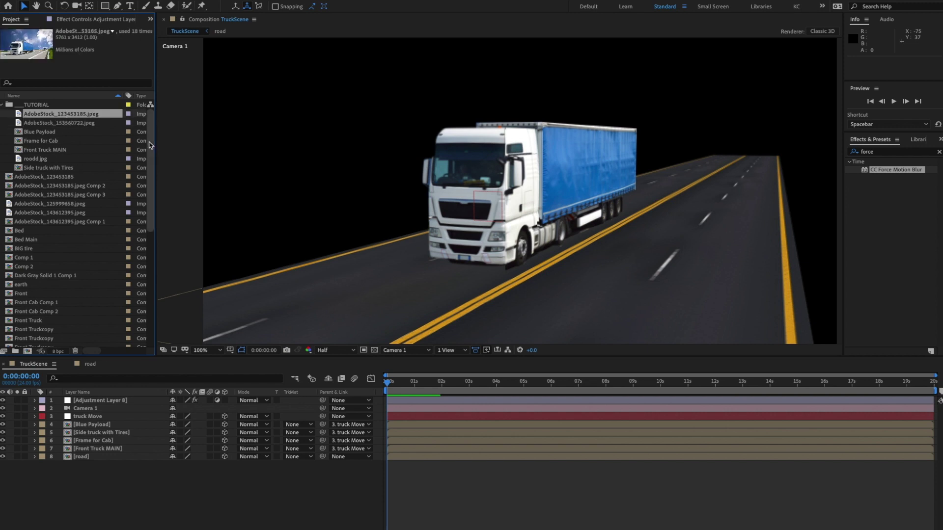
pyautogui.click(60, 205)
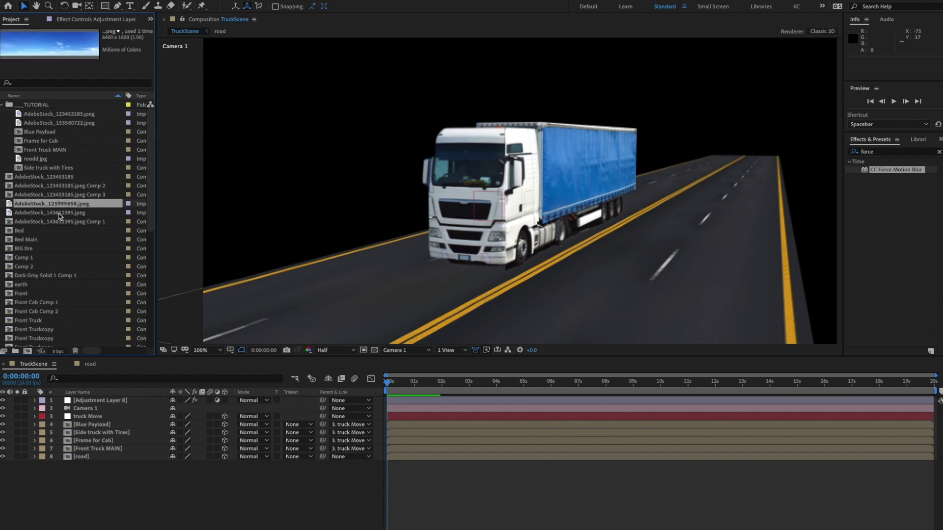
pyautogui.moveTo(58, 206); pyautogui.dragTo(49, 109)
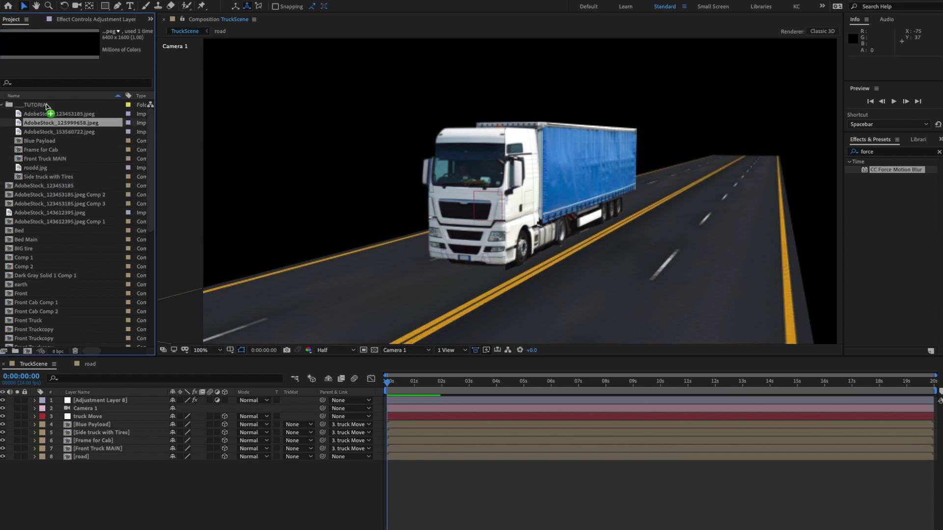
pyautogui.click(51, 214)
pyautogui.moveTo(51, 214); pyautogui.dragTo(47, 111)
# - Rename the AdobeStock_125999658.jpeg footage in the ___TUTORIAL folder as sky
pyautogui.click(58, 115)
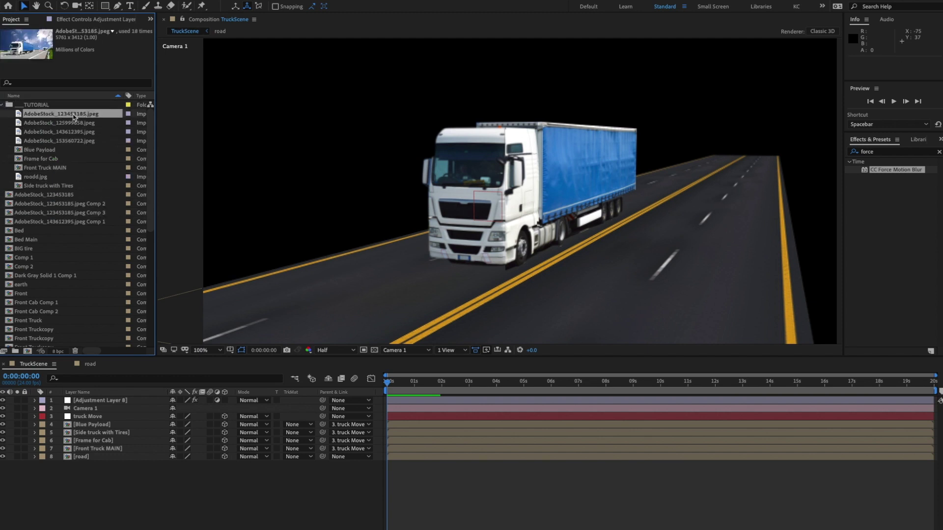
pyautogui.click(61, 124)
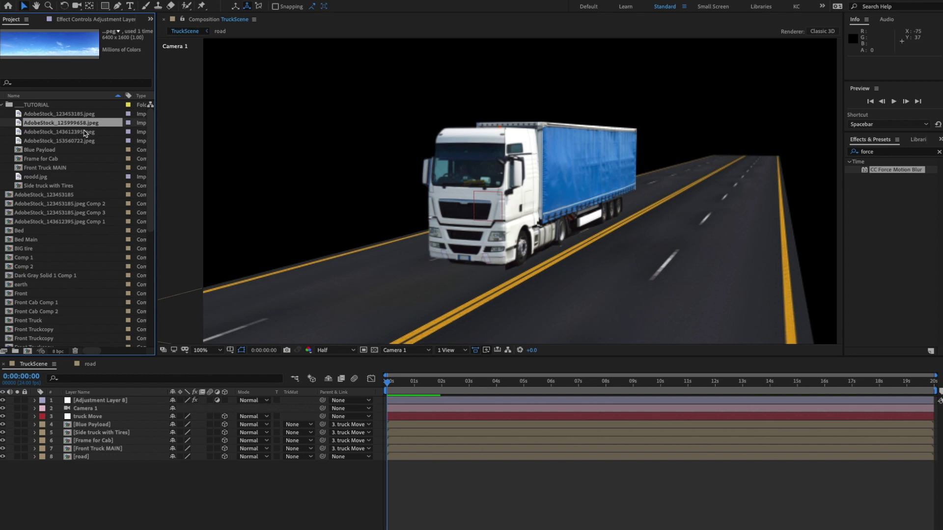
pyautogui.press('Return')
pyautogui.write('sky')
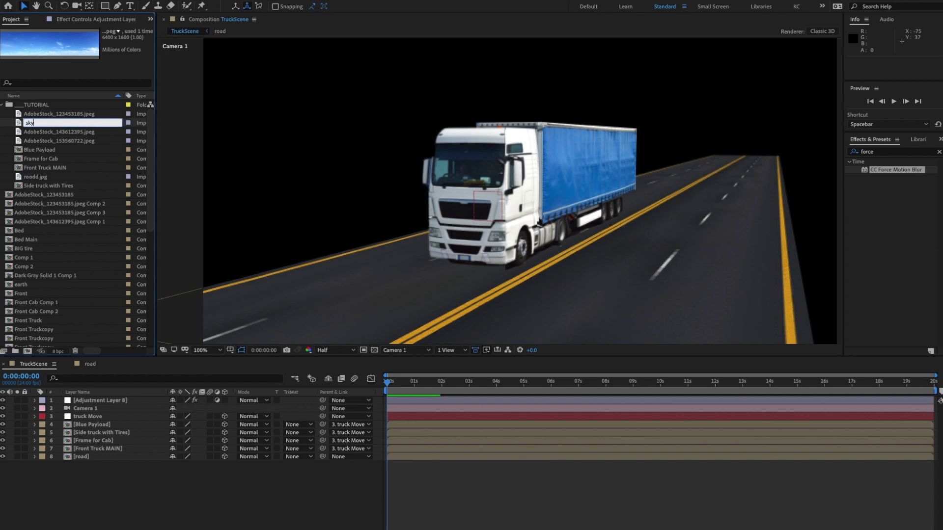
pyautogui.press('Return')
# - Add the sky image beneath all TruckScene layers, make it 3D, and push it back to a Z position of about 8166
pyautogui.moveTo(48, 189); pyautogui.dragTo(69, 469)
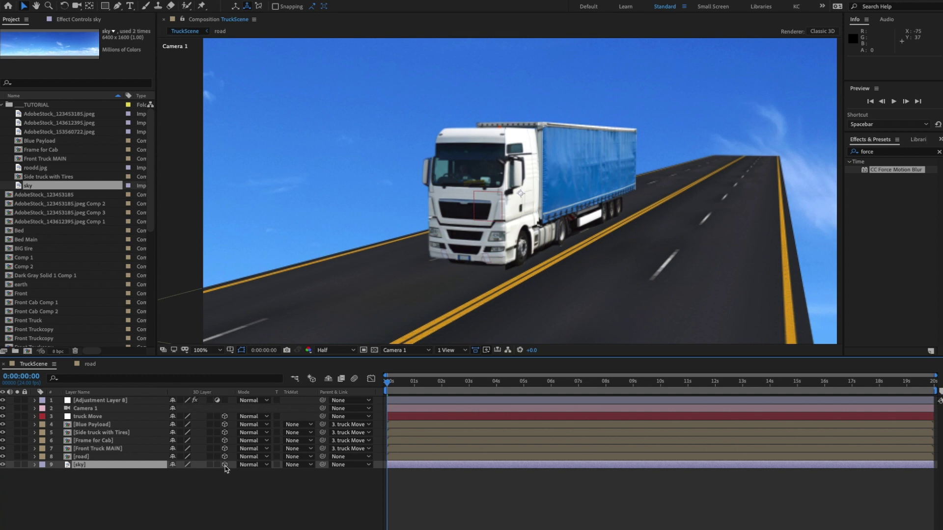
pyautogui.click(224, 465)
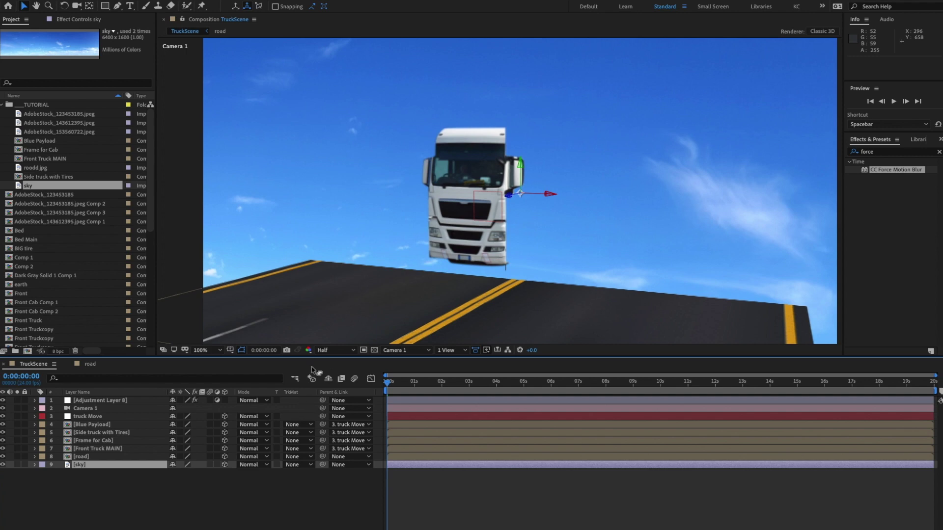
pyautogui.moveTo(509, 197); pyautogui.dragTo(872, 3)
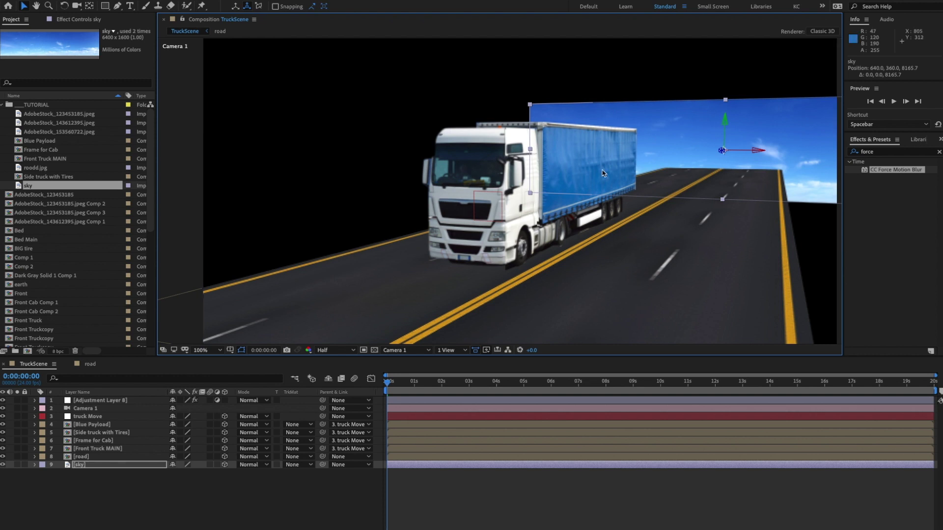
# - In the Right view, push the sky layer back beyond the end of the road to a Z position of about 16045
pyautogui.click(430, 351)
pyautogui.click(407, 430)
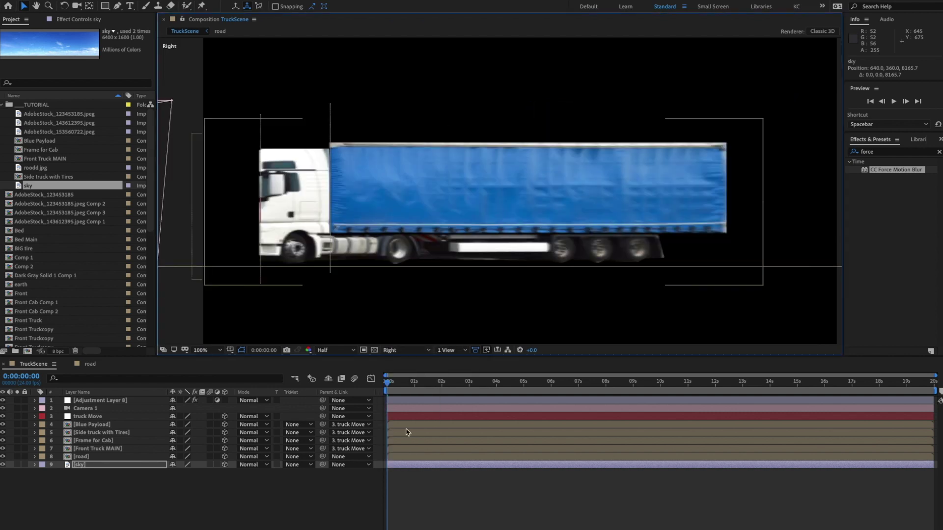
pyautogui.scroll(-4, 469, 237)
pyautogui.scroll(2, 470, 242)
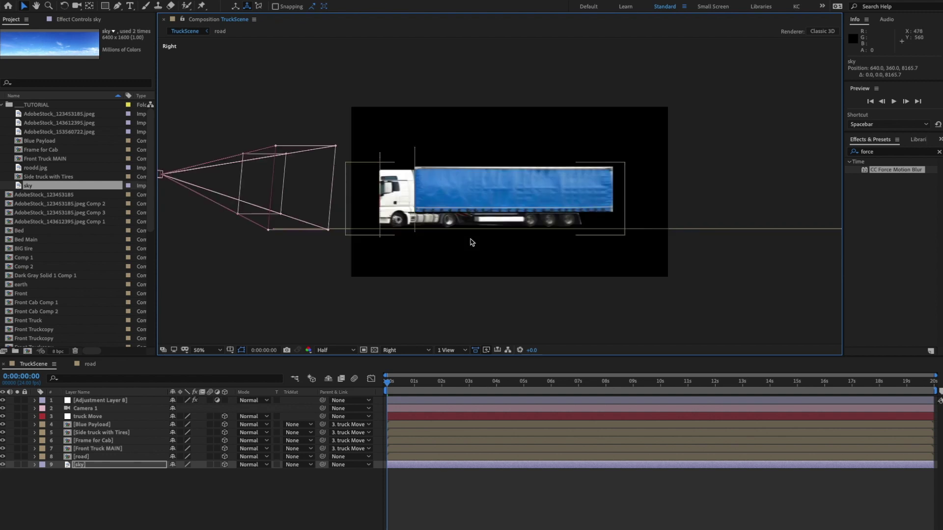
pyautogui.press('c')
pyautogui.scroll(-2, 503, 214)
pyautogui.scroll(-6, 464, 297)
pyautogui.scroll(-5, 575, 153)
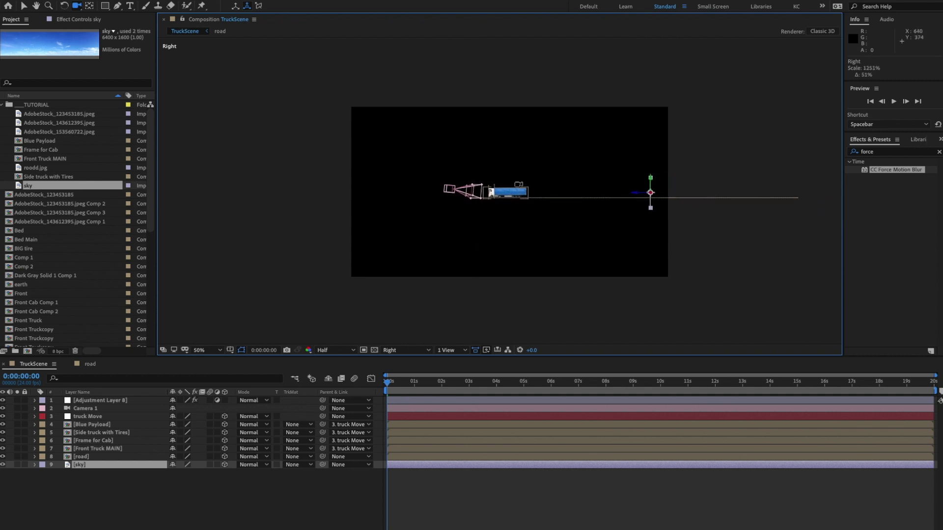
pyautogui.click(25, 6)
pyautogui.moveTo(636, 195); pyautogui.dragTo(791, 206)
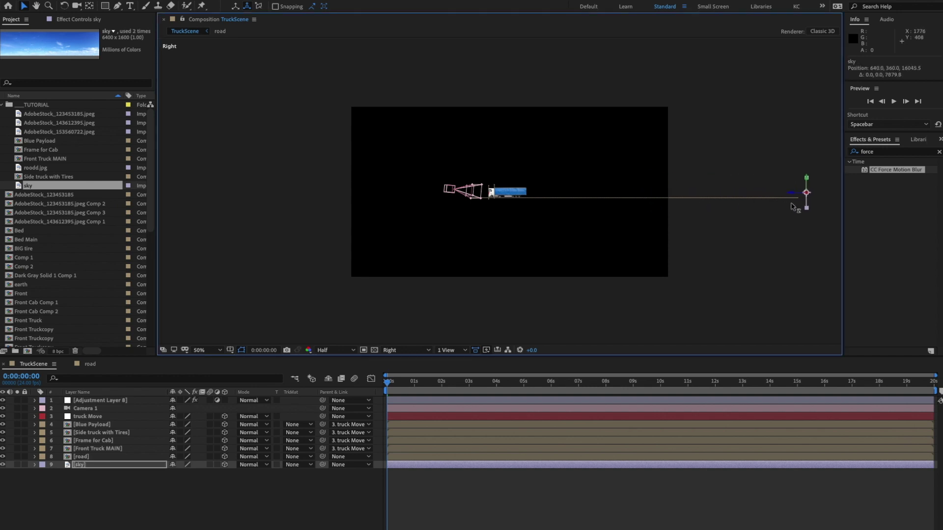
# - Switch to Custom View 1 and scale the sky layer up to 327%
pyautogui.click(407, 350)
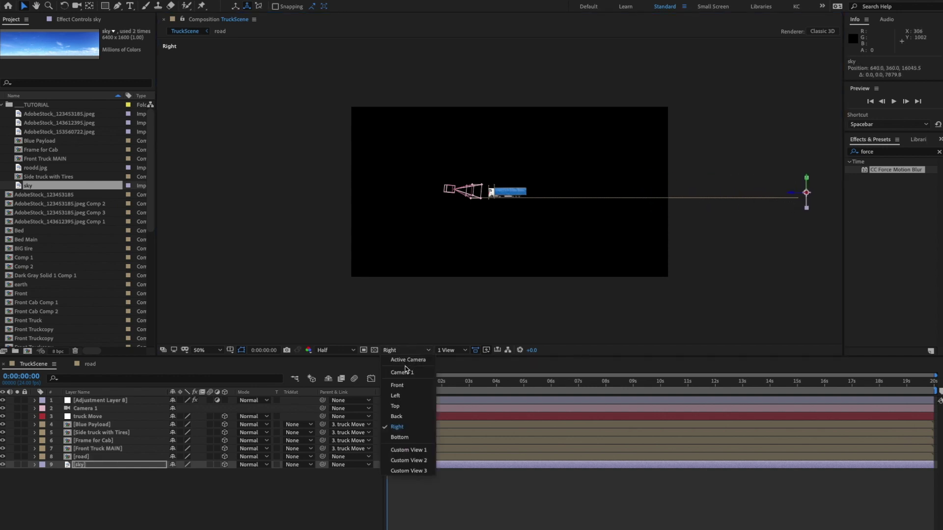
pyautogui.click(408, 450)
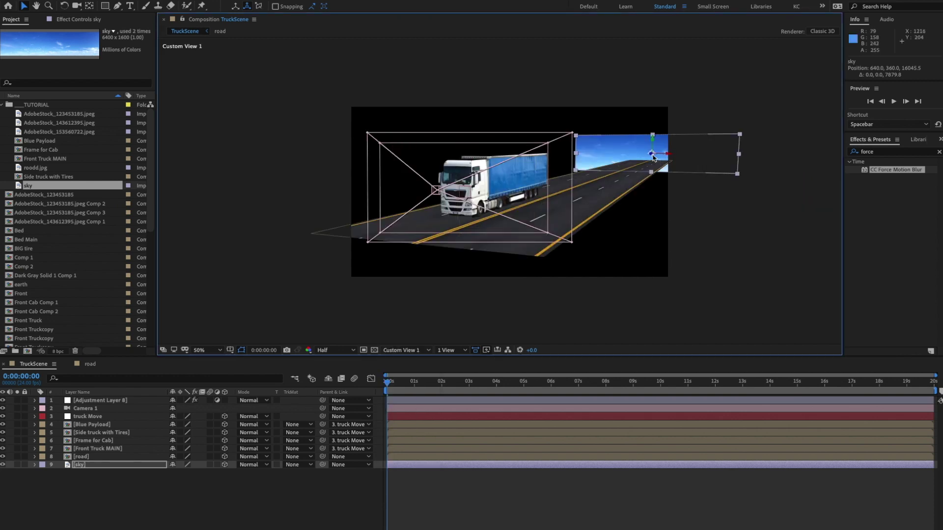
pyautogui.click(86, 468)
pyautogui.press('s')
pyautogui.moveTo(210, 473); pyautogui.dragTo(319, 471)
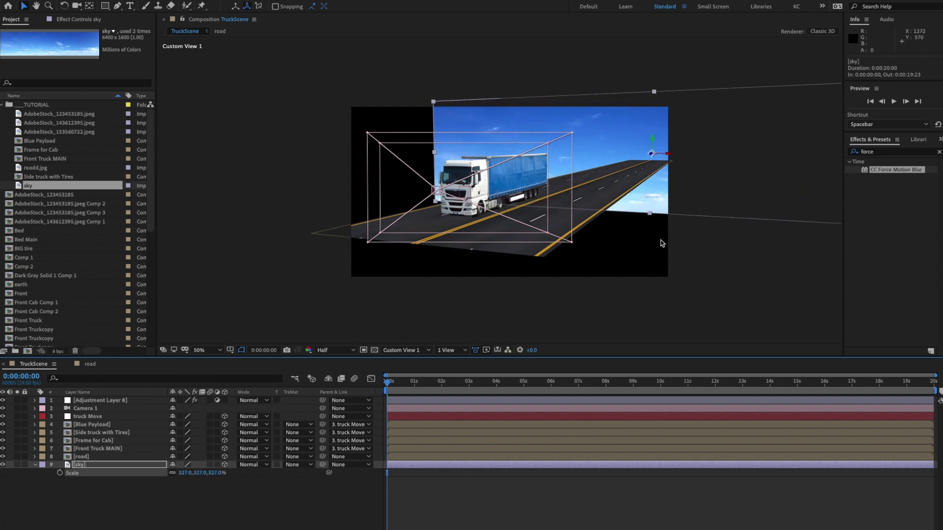
# - Center the sky behind the truck and raise it to the horizon, at about X -5821 and Y -1702
pyautogui.moveTo(671, 156); pyautogui.dragTo(524, 156)
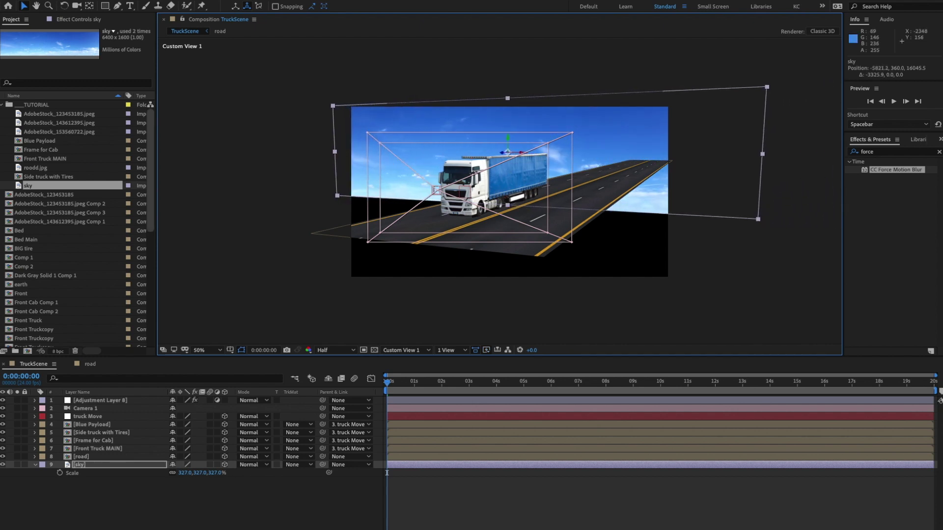
pyautogui.moveTo(507, 141); pyautogui.dragTo(510, 96)
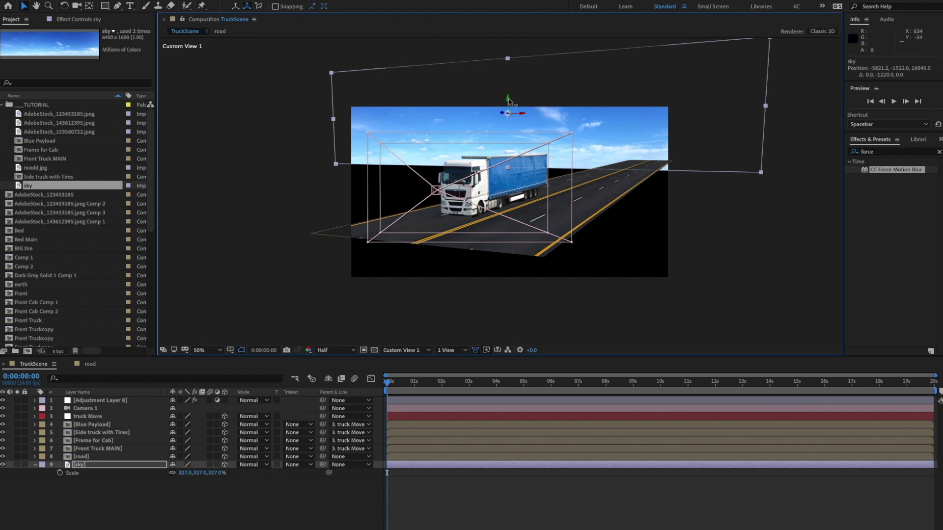
pyautogui.moveTo(509, 102); pyautogui.dragTo(509, 97)
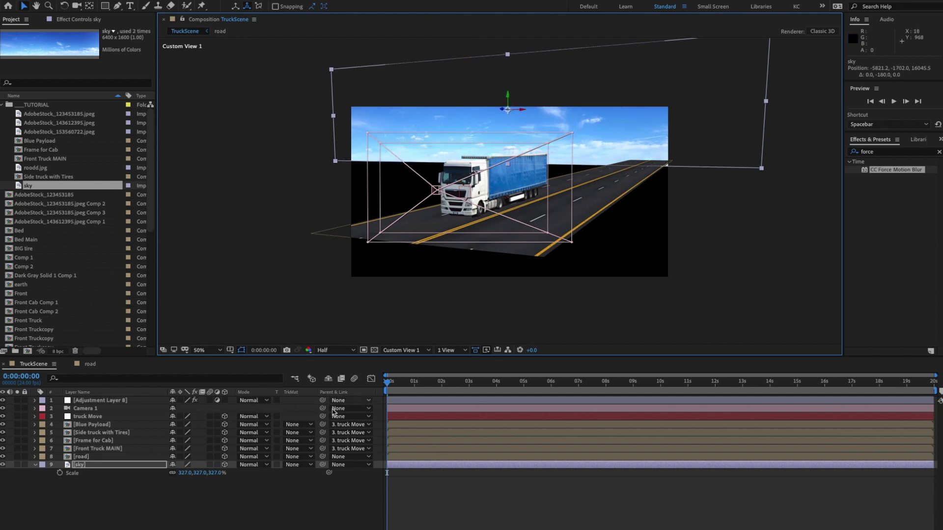
# - Play the scene with the new sky in Custom View 1 and fit the composition to the viewer
pyautogui.click(337, 506)
pyautogui.press('space')
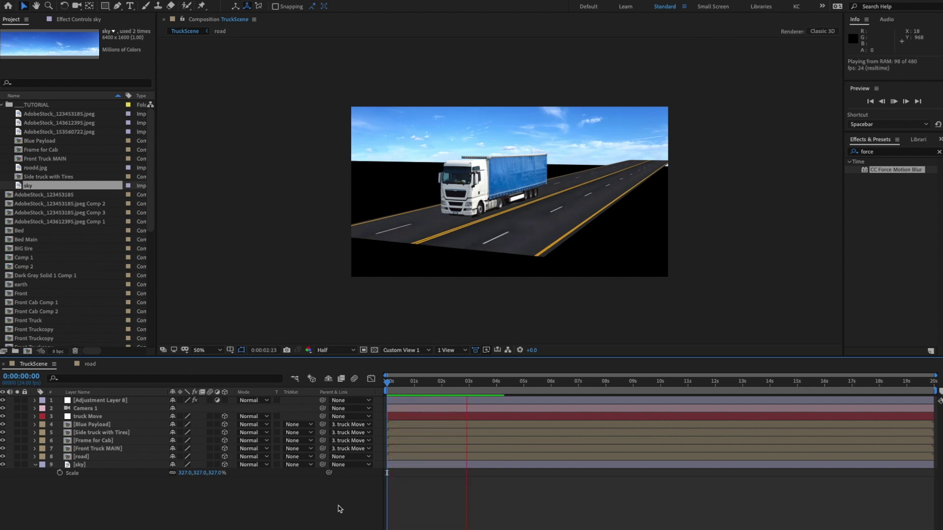
pyautogui.press('space')
pyautogui.click(200, 351)
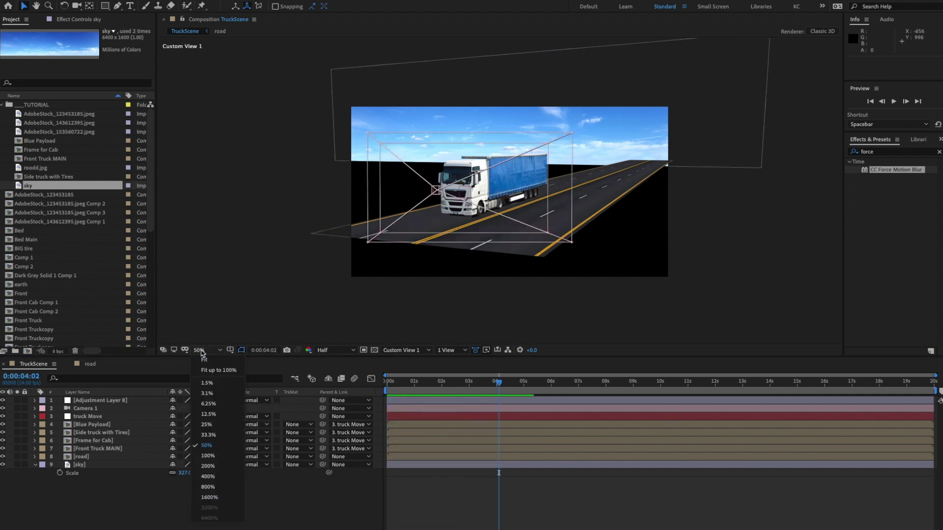
pyautogui.click(204, 359)
pyautogui.press('space')
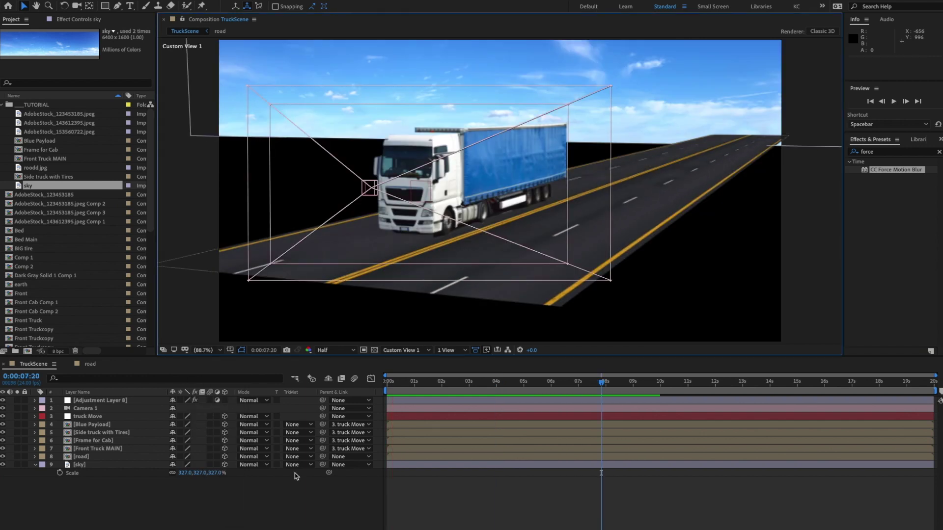
# - Preview the scene with the sky through Camera 1
pyautogui.click(411, 350)
pyautogui.click(411, 373)
pyautogui.press('space')
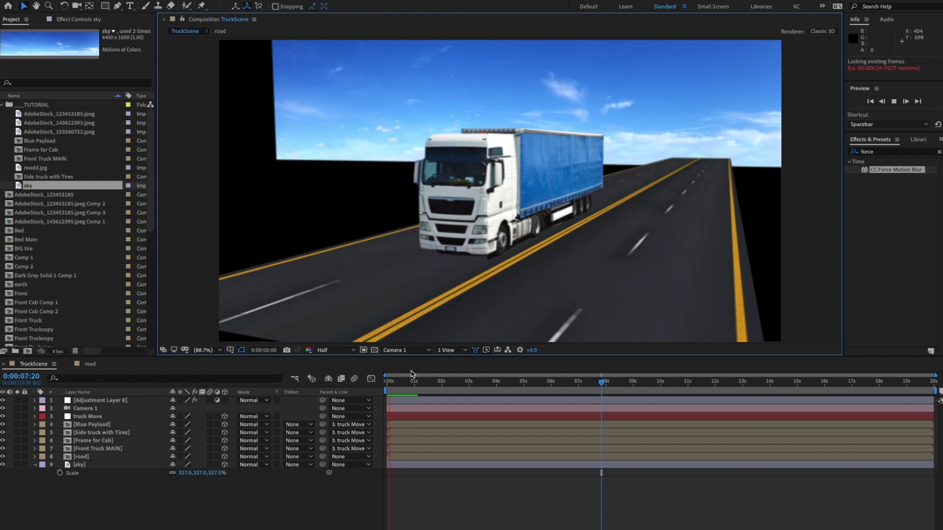
pyautogui.press('space')
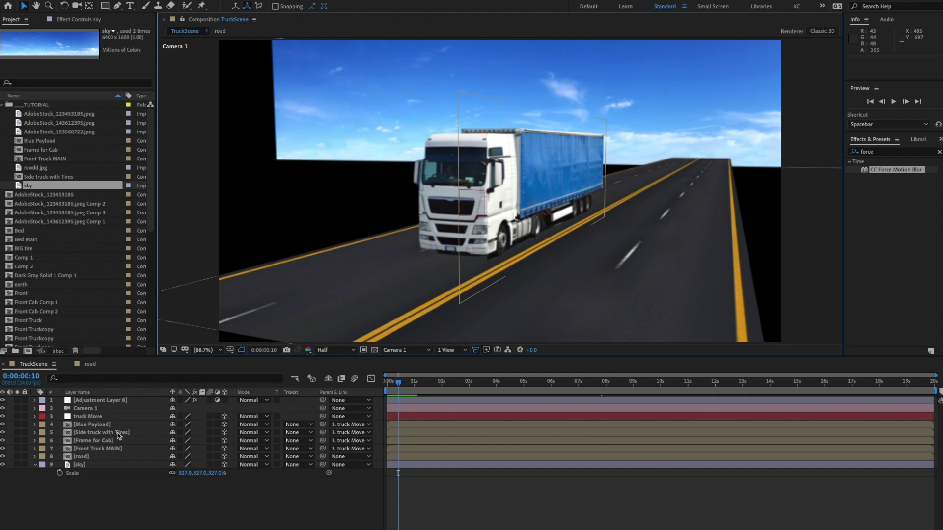
# - Reveal the road layer's source composition in the project and move it into the ___TUTORIAL folder
pyautogui.click(90, 458)
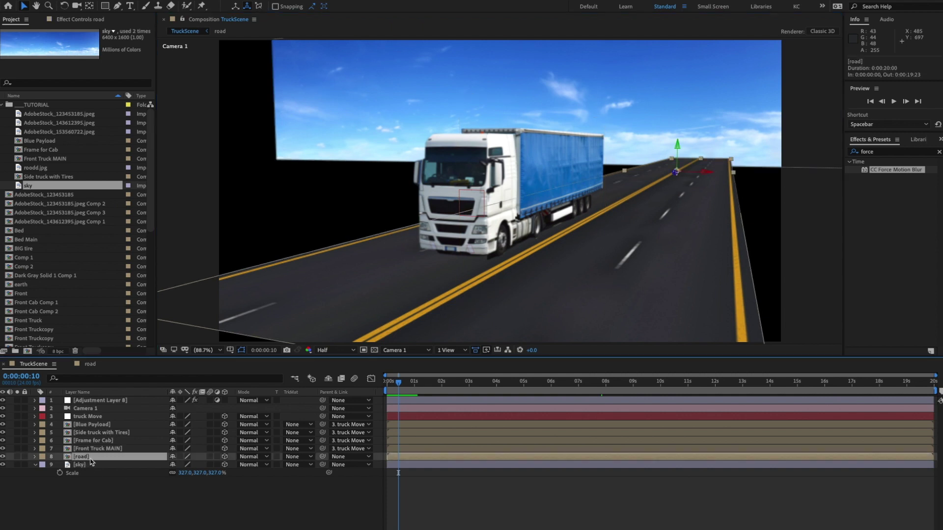
pyautogui.rightClick(87, 461)
pyautogui.moveTo(125, 475)
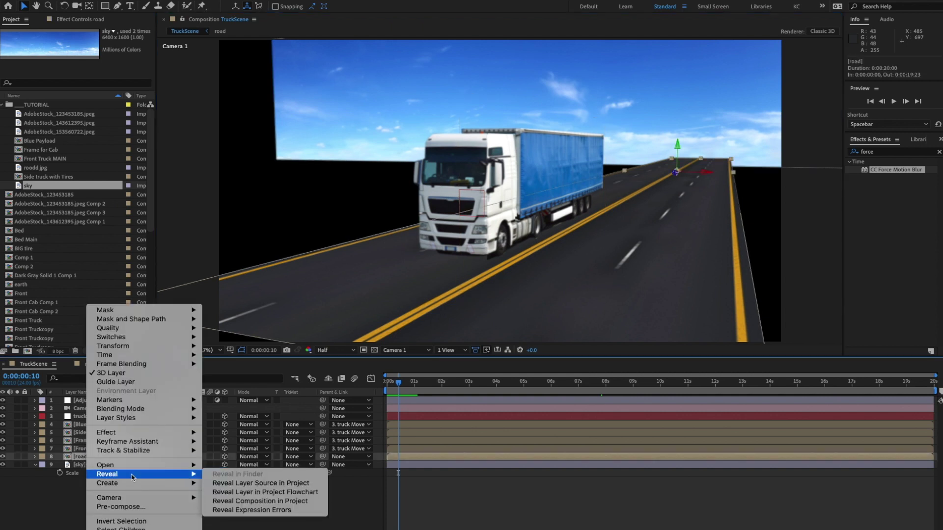
pyautogui.click(251, 483)
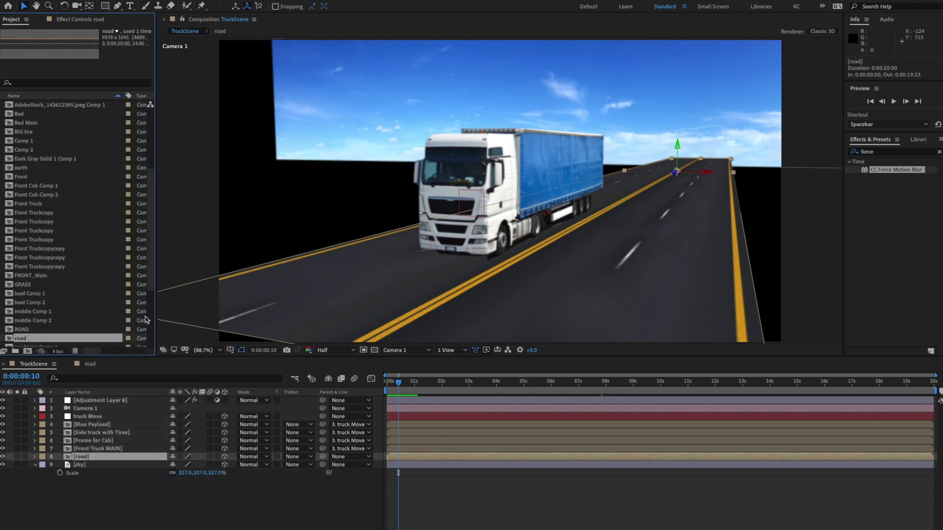
pyautogui.moveTo(23, 342); pyautogui.dragTo(48, 109)
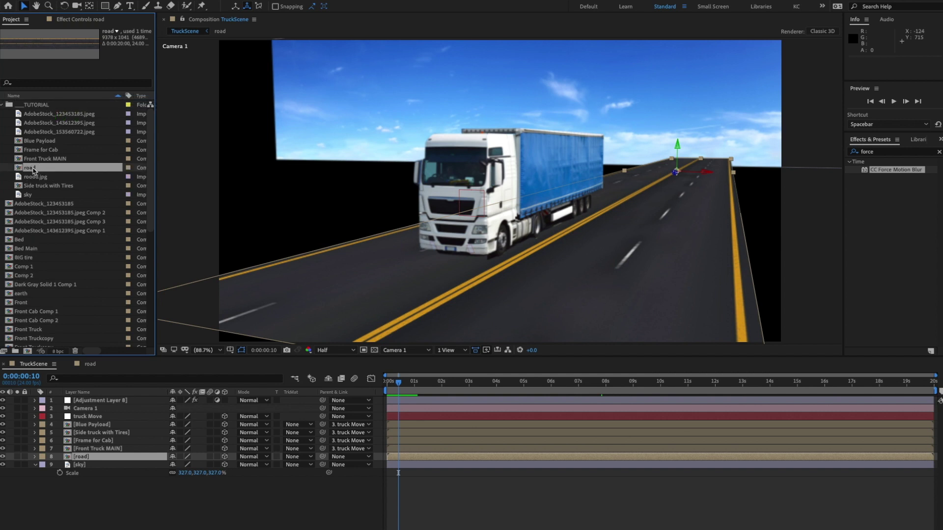
# - Check the contents of the road composition, return to TruckScene, and duplicate the road composition in the project
pyautogui.click(99, 1)
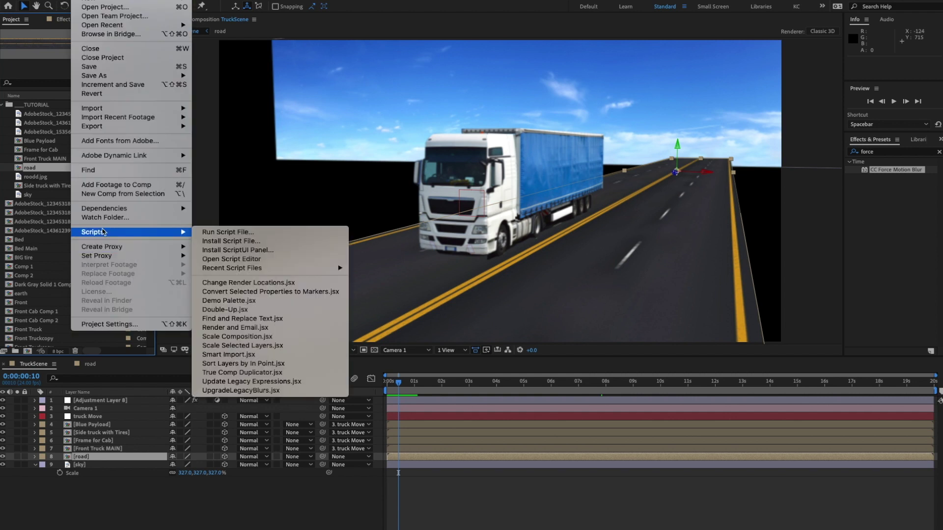
pyautogui.click(44, 158)
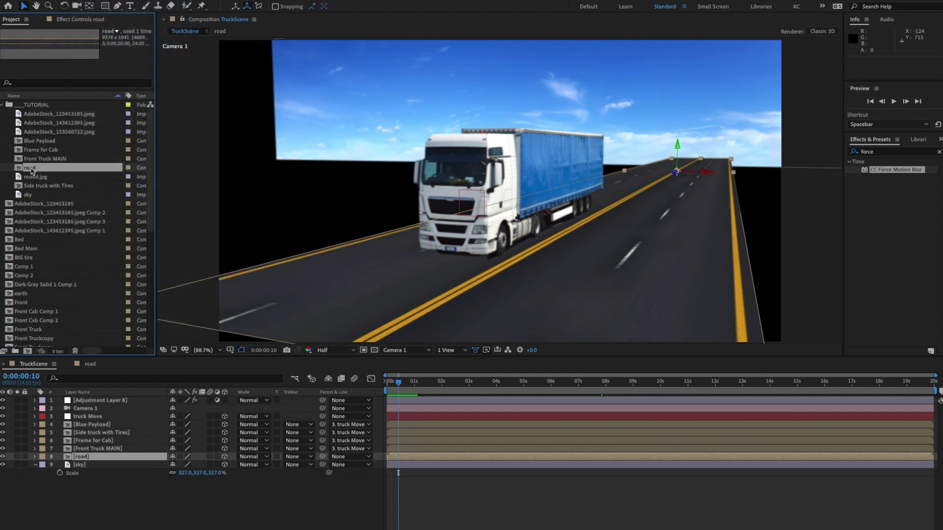
pyautogui.doubleClick(90, 457)
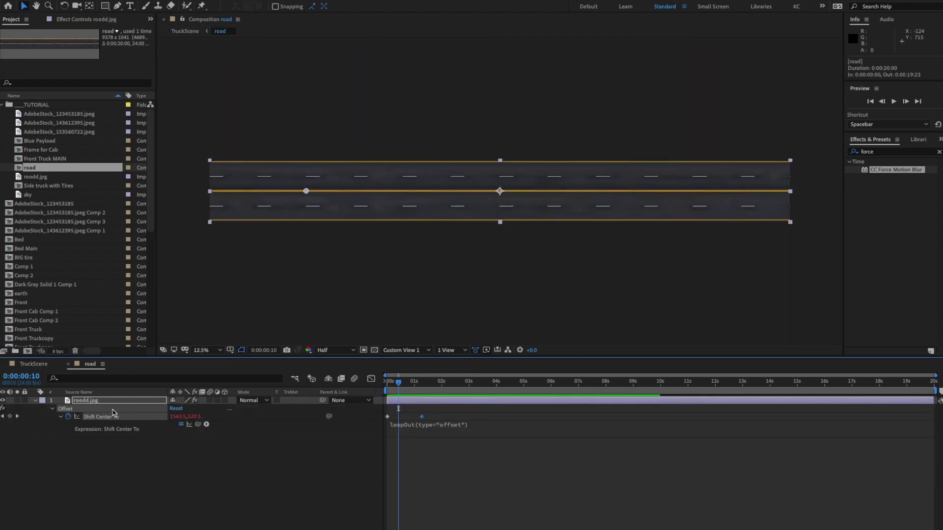
pyautogui.click(68, 364)
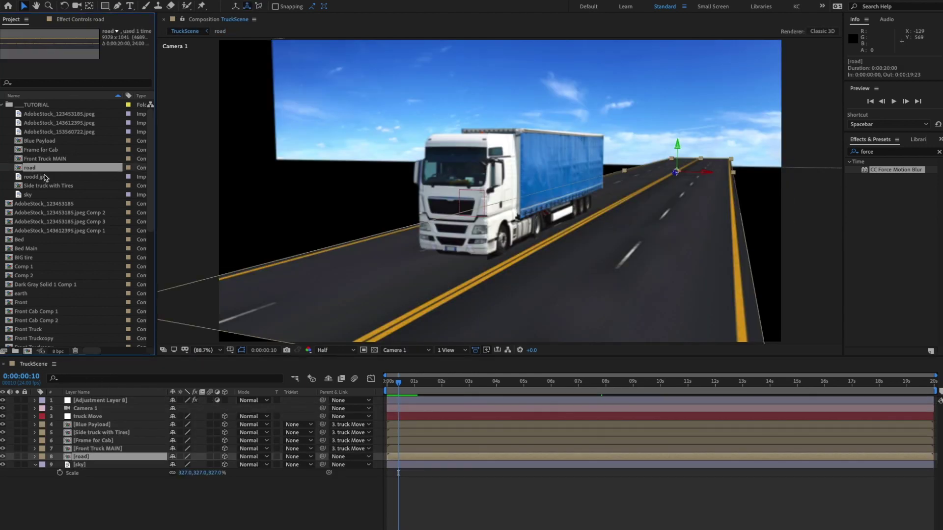
pyautogui.hotkey('ctrl', 'd')
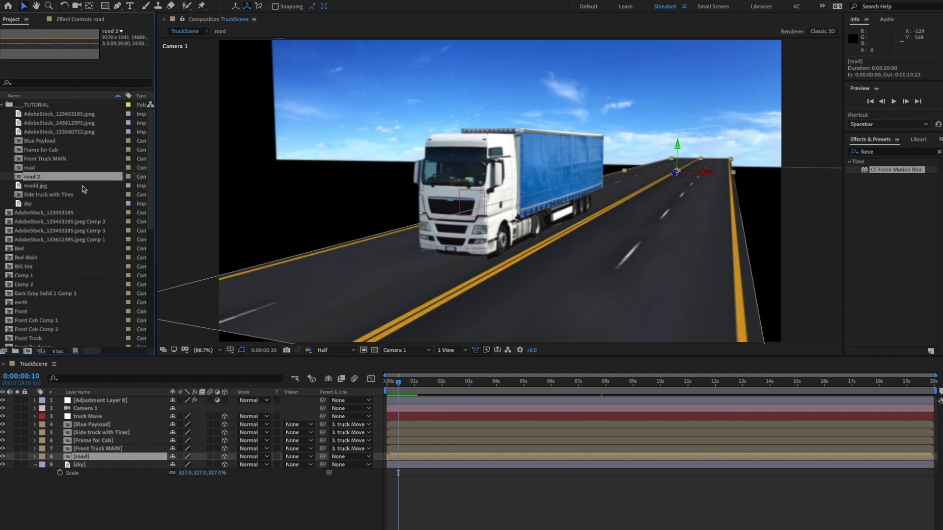
# - Rename the duplicated road composition in the project as grass
pyautogui.press('Return')
pyautogui.write('grass')
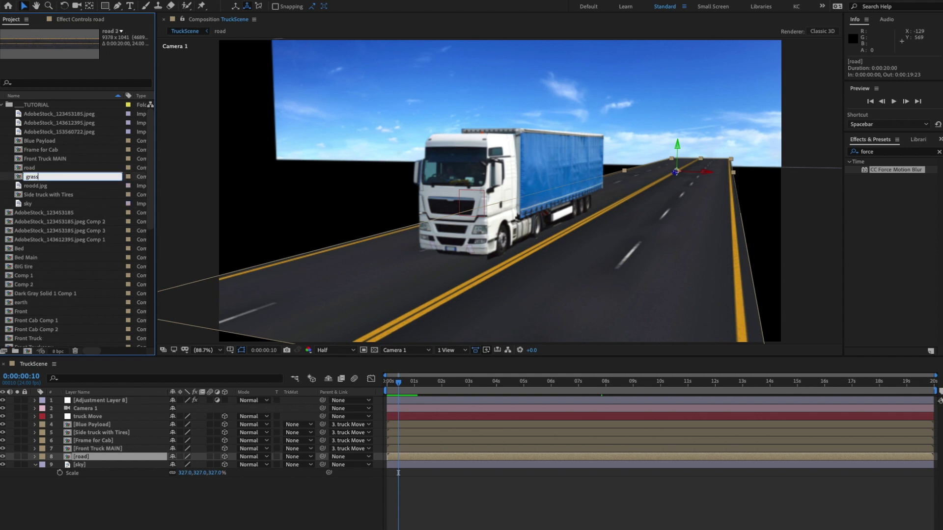
pyautogui.press('Return')
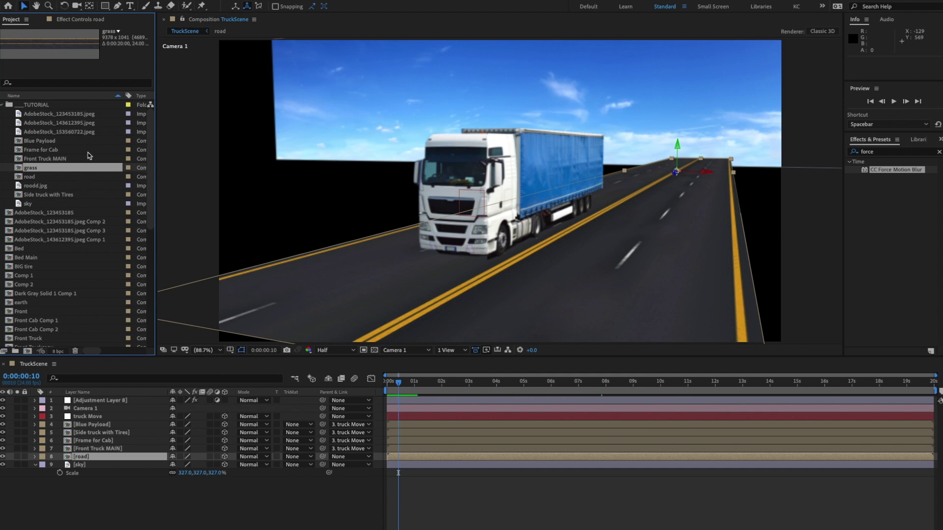
# - Duplicate the road layer in TruckScene and replace the copy's source with the grass composition
pyautogui.click(98, 469)
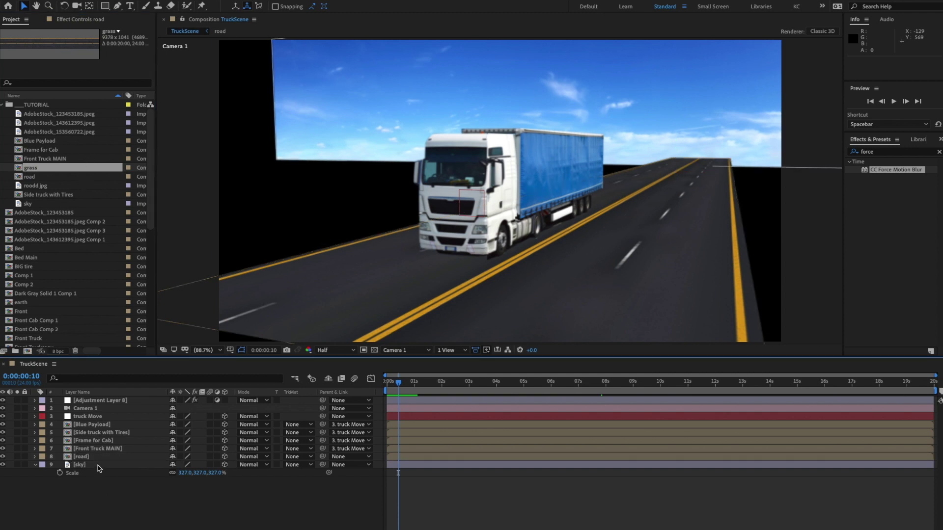
pyautogui.click(93, 458)
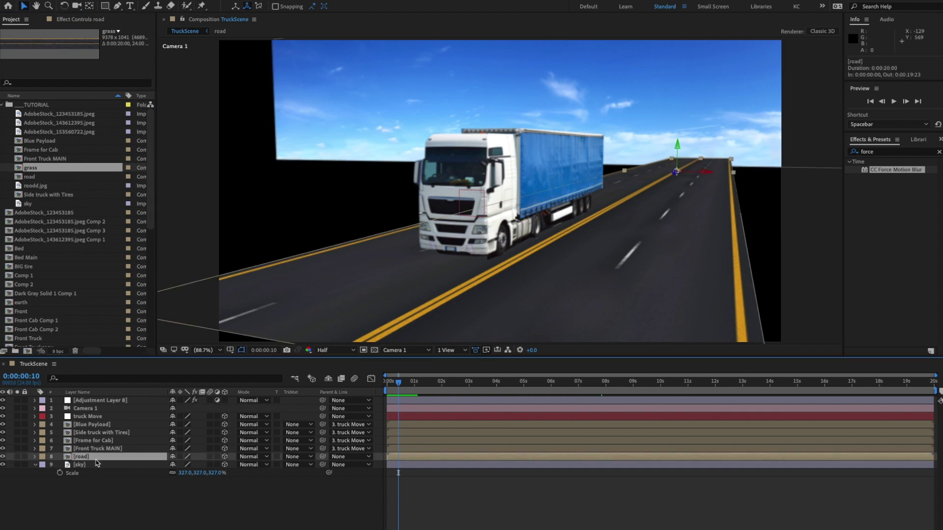
pyautogui.hotkey('ctrl', 'd')
pyautogui.moveTo(36, 174); pyautogui.dragTo(84, 461)
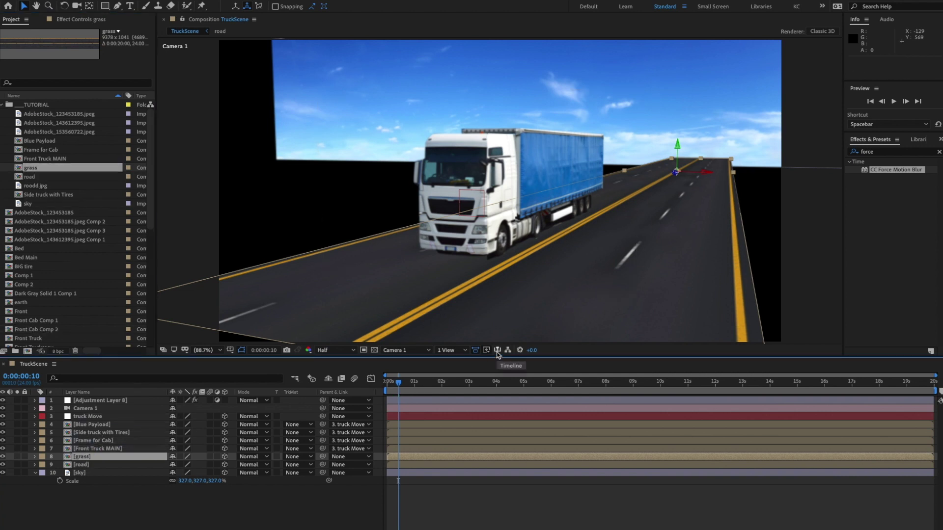
# - Move the grass layer sideways along its X axis to just beyond the right edge of the road
pyautogui.moveTo(709, 172); pyautogui.dragTo(937, 187)
pyautogui.moveTo(743, 177); pyautogui.dragTo(795, 176)
pyautogui.click(136, 482)
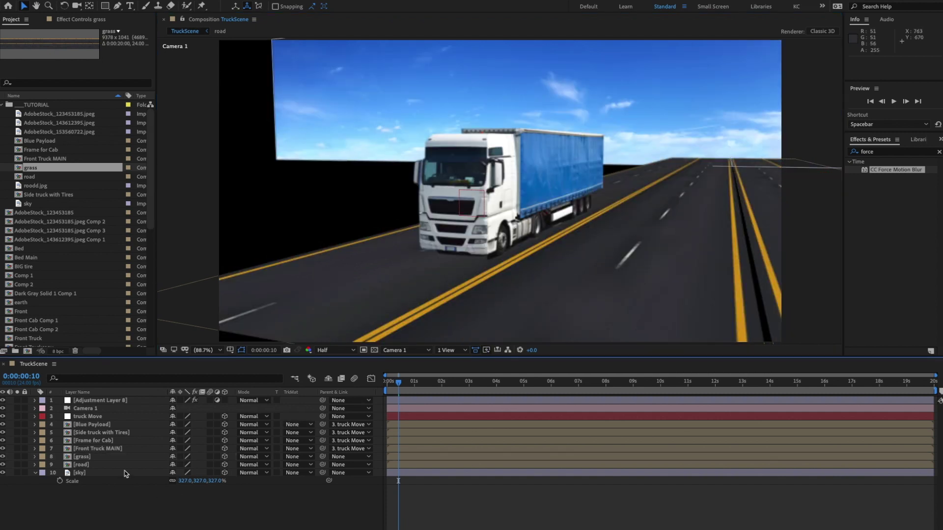
# - Open the grass composition and pre-compose its roodd.jpg layer as grass, leaving all attributes in the current composition
pyautogui.doubleClick(88, 457)
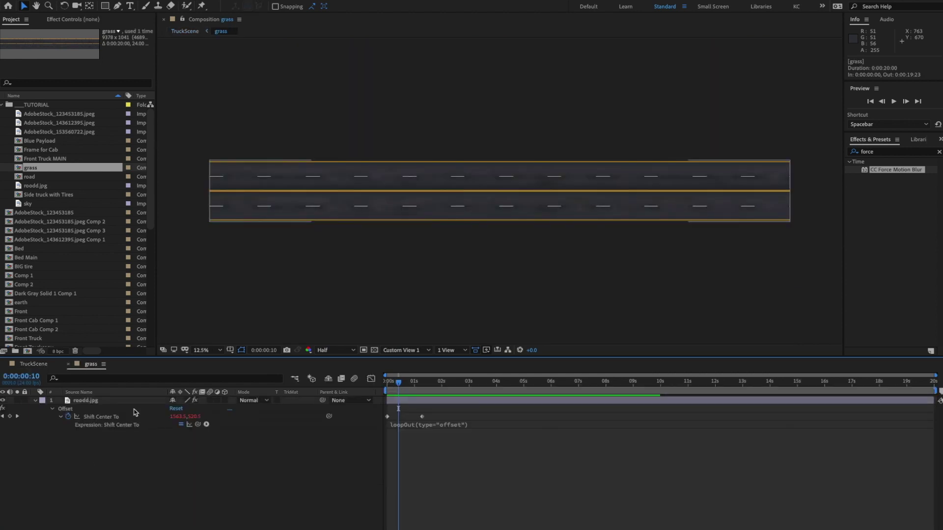
pyautogui.click(85, 401)
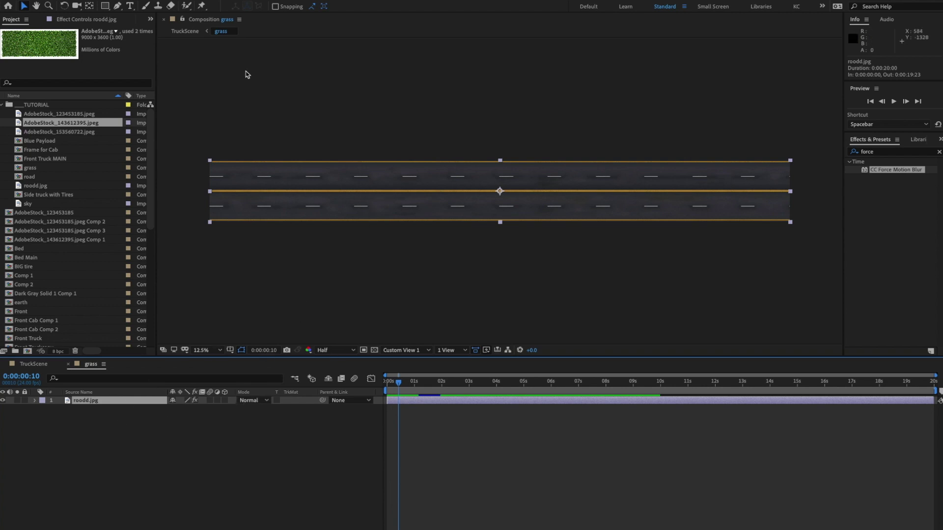
pyautogui.rightClick(160, 294)
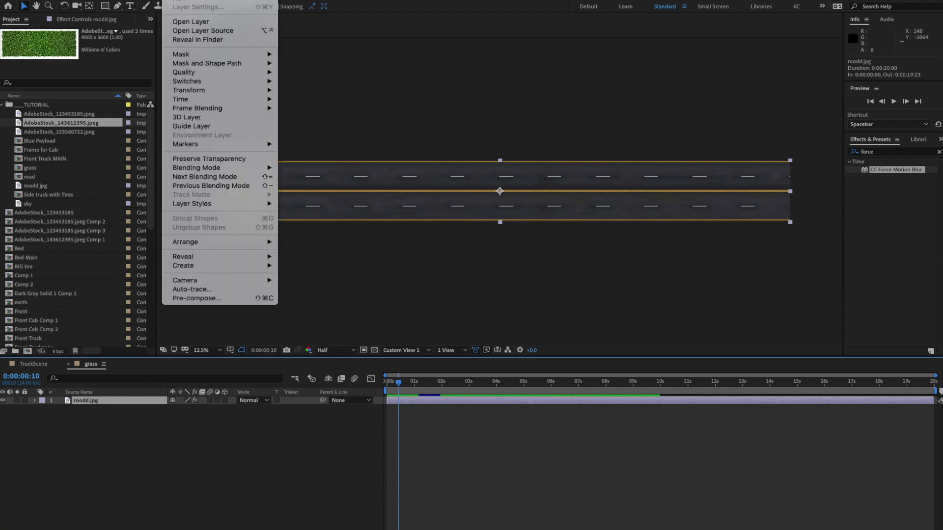
pyautogui.click(185, 299)
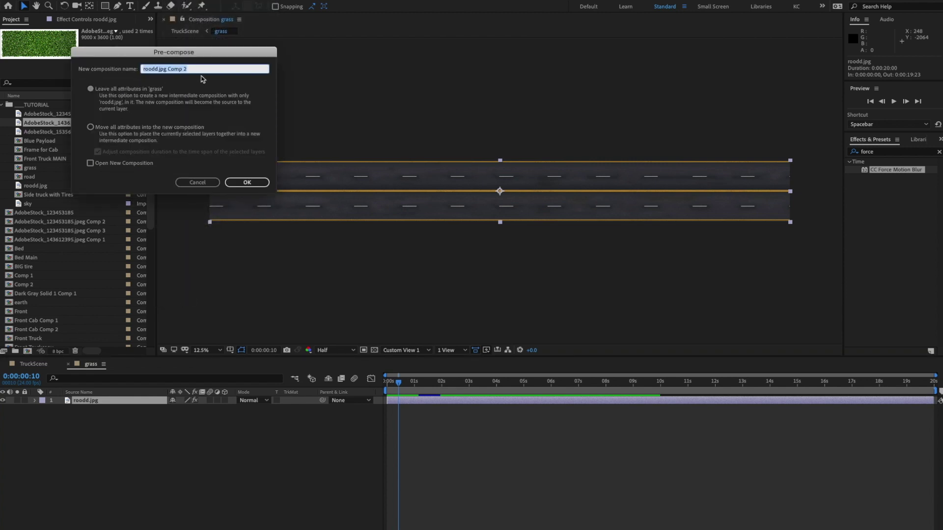
pyautogui.write('grass')
pyautogui.press('Return')
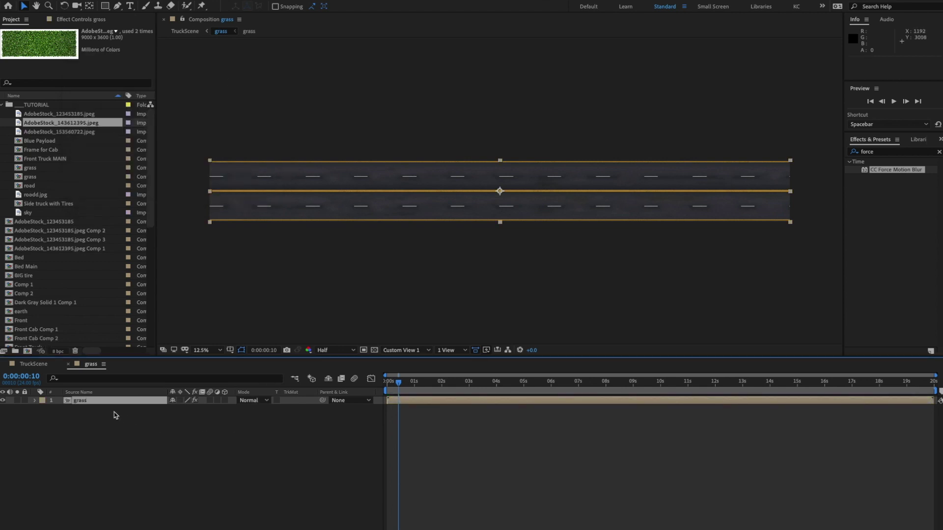
# - Inside the nested grass composition, replace the roodd.jpg layer with the grass photo AdobeStock_143612395.jpeg
pyautogui.doubleClick(85, 404)
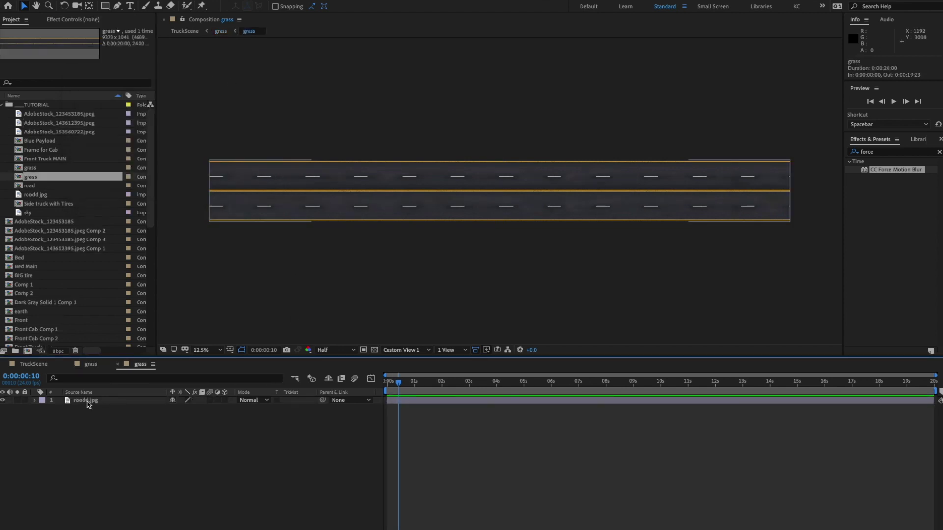
pyautogui.click(87, 400)
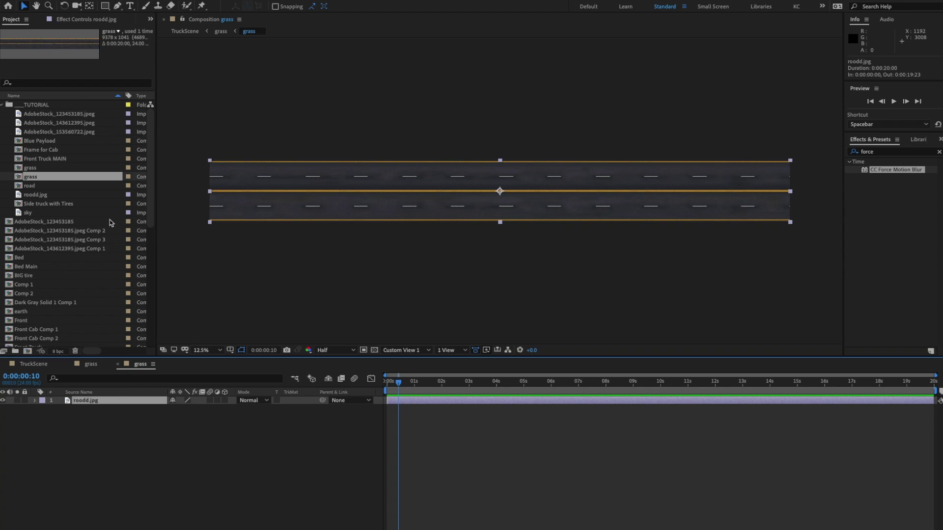
pyautogui.click(41, 133)
pyautogui.click(69, 123)
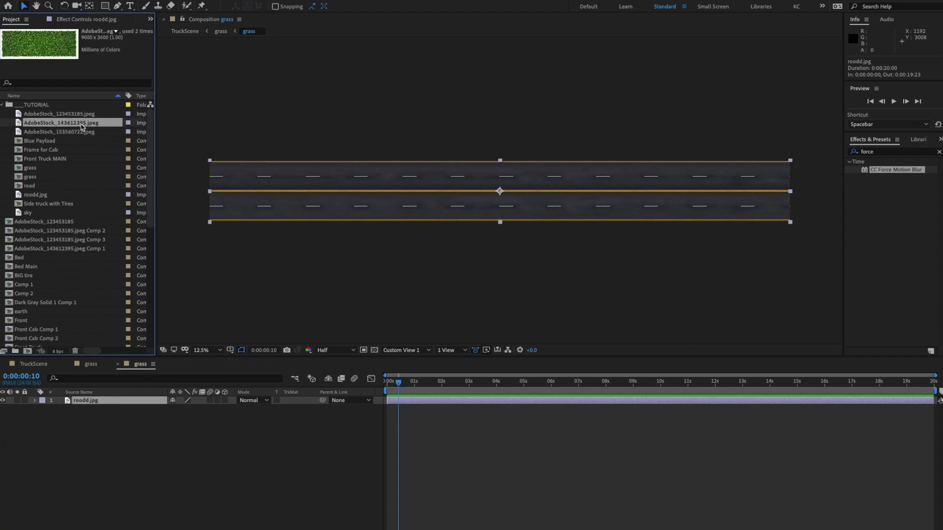
pyautogui.moveTo(82, 126); pyautogui.dragTo(88, 404)
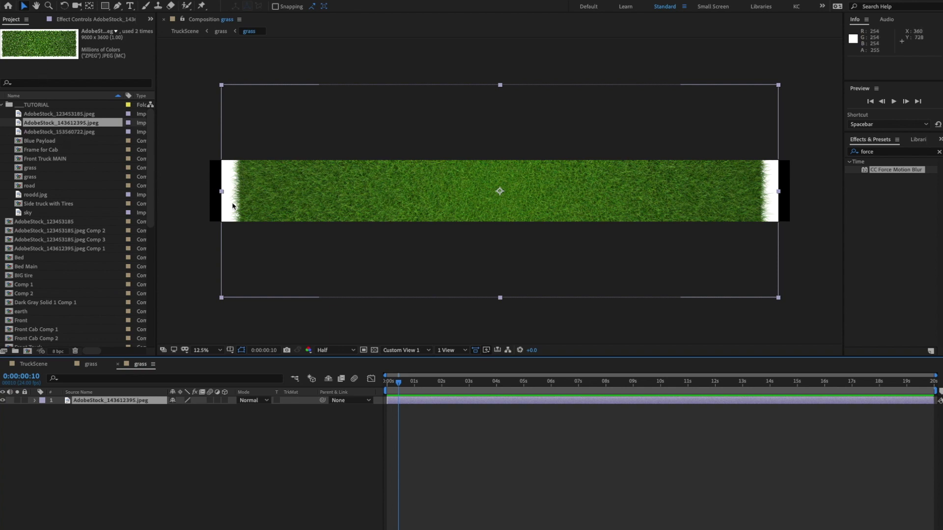
# - Scale the grass photo to about 124% wide and 54% high, and check its looping motion in the outer grass composition
pyautogui.moveTo(224, 194); pyautogui.dragTo(156, 191)
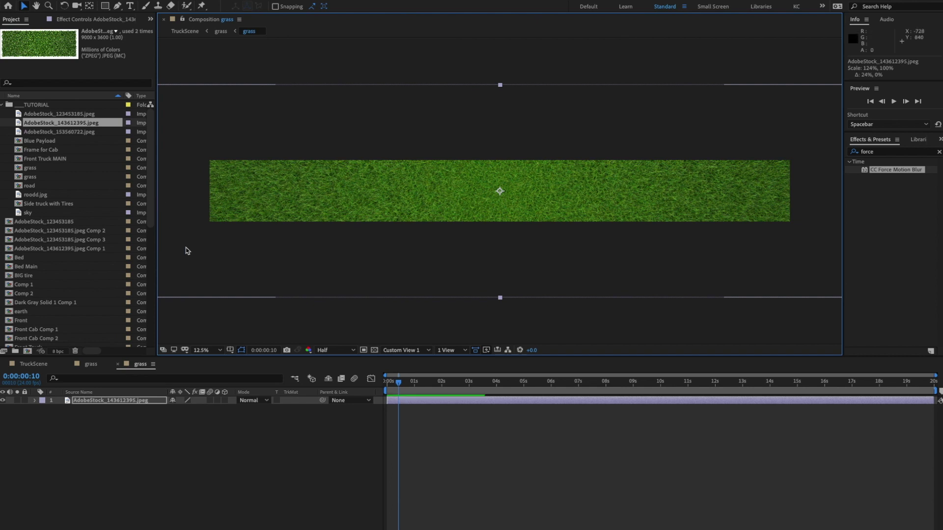
pyautogui.moveTo(501, 88); pyautogui.dragTo(499, 138)
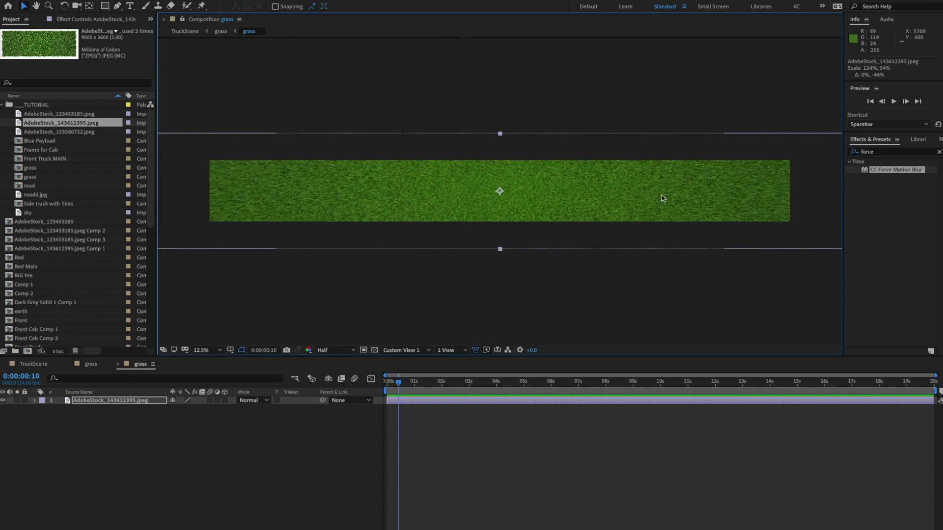
pyautogui.click(91, 364)
pyautogui.moveTo(398, 381); pyautogui.dragTo(466, 400)
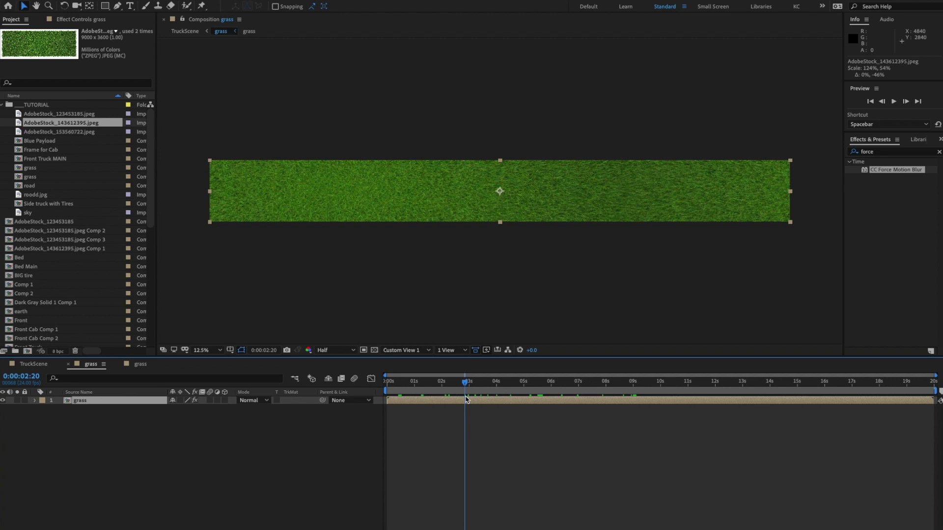
# - In TruckScene, place the grass layer beneath the road layer and slide it toward the road to about X 1836
pyautogui.click(34, 364)
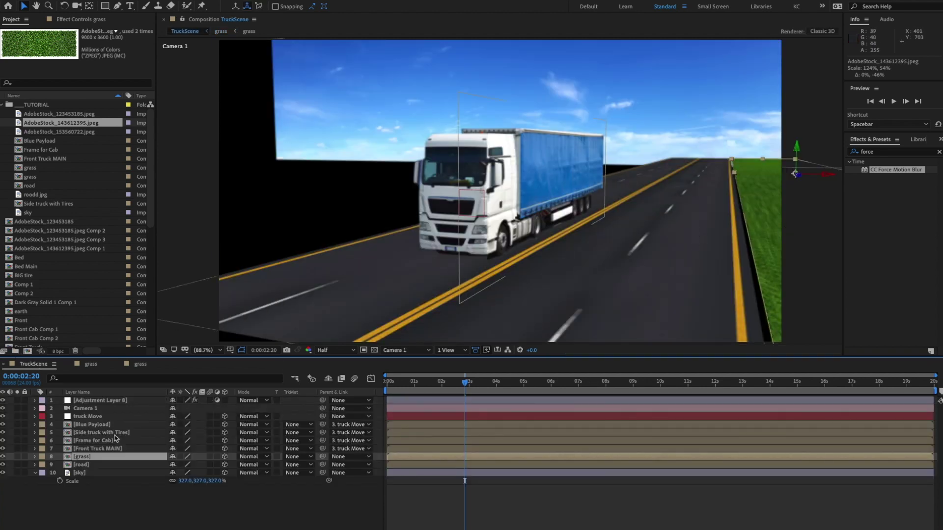
pyautogui.moveTo(92, 460); pyautogui.dragTo(93, 468)
pyautogui.moveTo(734, 173)
pyautogui.mouseDown()
pyautogui.moveTo(768, 178)
pyautogui.moveTo(743, 178)
pyautogui.mouseUp()
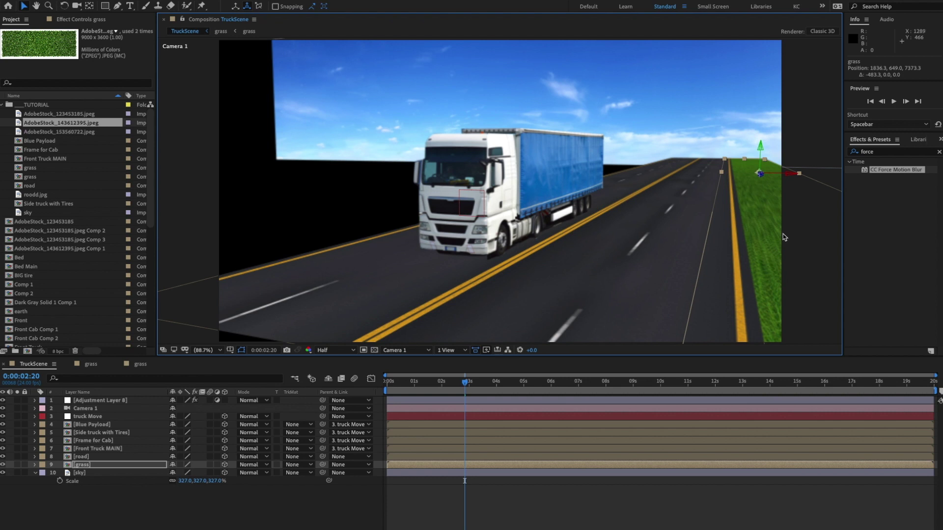
# - Narrow the grass strip and slide it to about X 1577 so it tucks under the road's right edge
pyautogui.moveTo(722, 176); pyautogui.dragTo(788, 184)
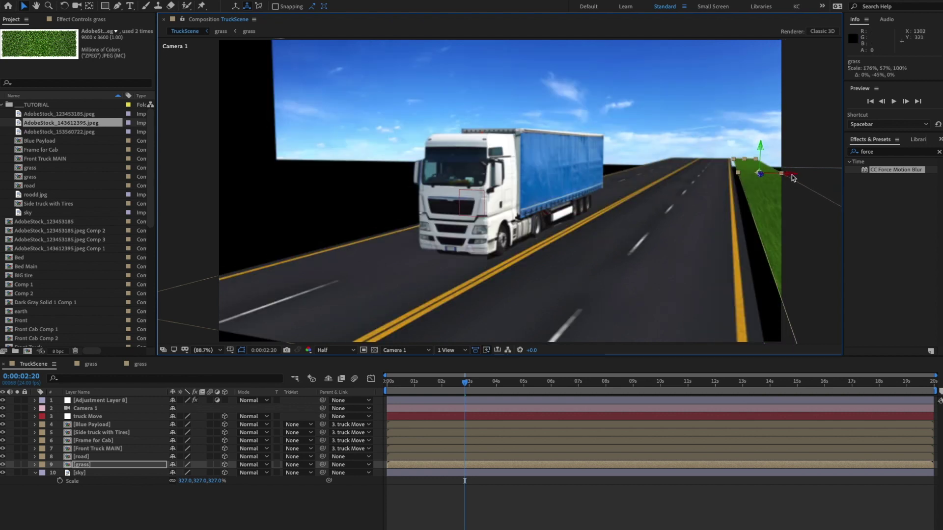
pyautogui.click(769, 183)
pyautogui.moveTo(789, 176); pyautogui.dragTo(729, 175)
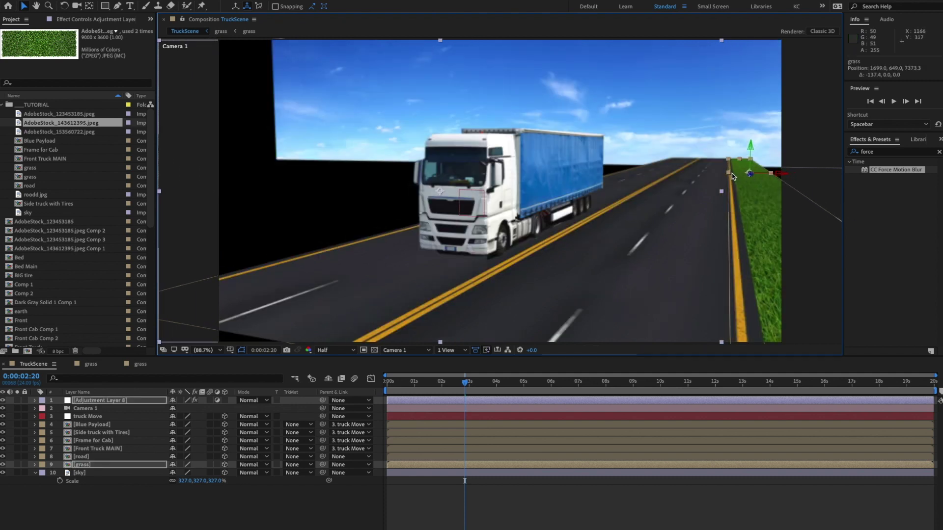
pyautogui.moveTo(730, 174); pyautogui.dragTo(736, 176)
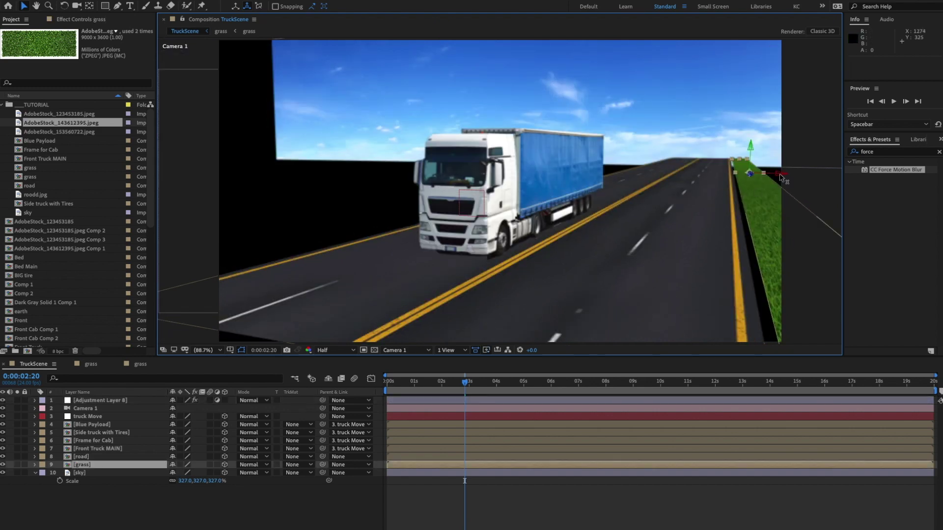
pyautogui.moveTo(778, 177); pyautogui.dragTo(769, 176)
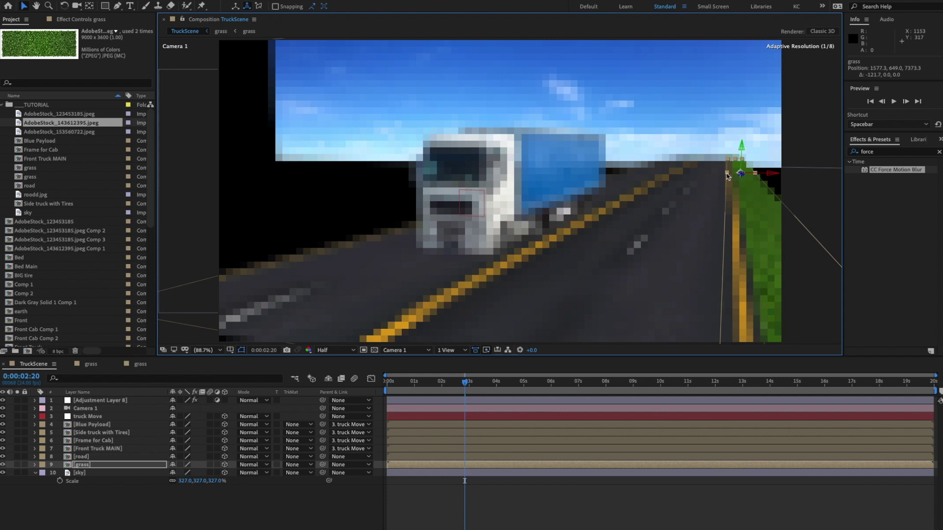
# - Preview TruckScene through Camera 1 with the grass strip beside the road
pyautogui.click(292, 491)
pyautogui.press('space')
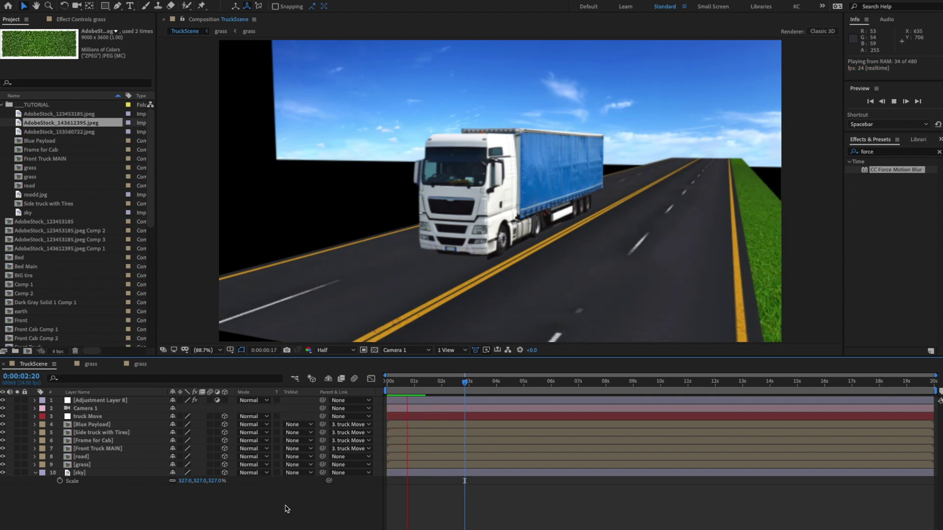
pyautogui.press('space')
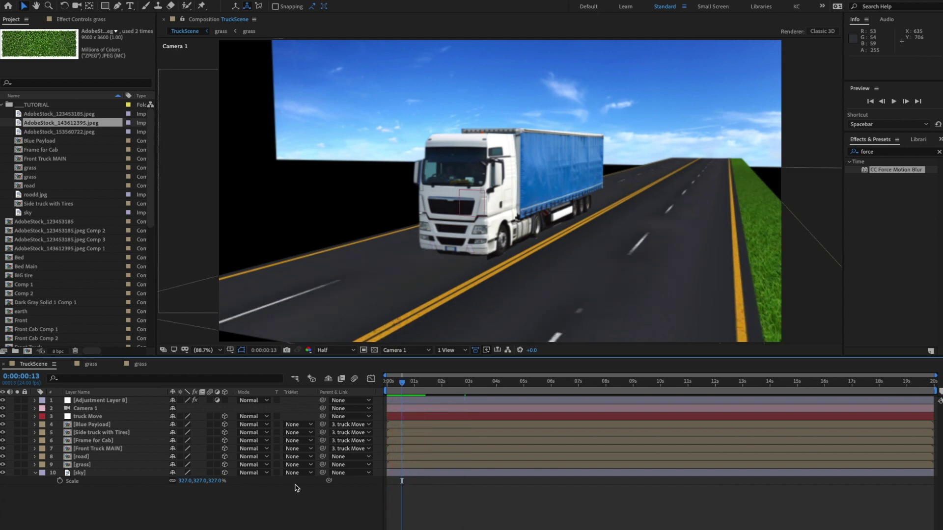
# - Duplicate the grass layer and move the copy to the opposite side of the road, at about X -194
pyautogui.click(80, 466)
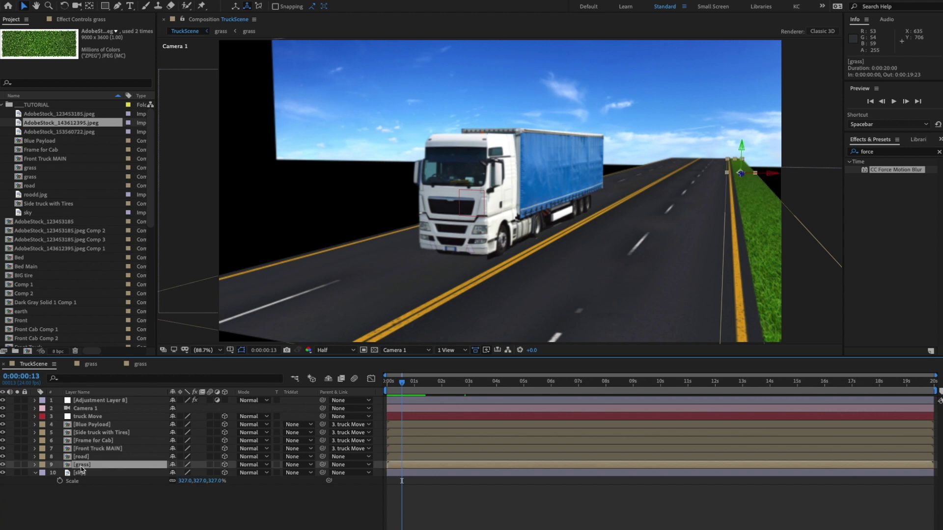
pyautogui.hotkey('ctrl', 'd')
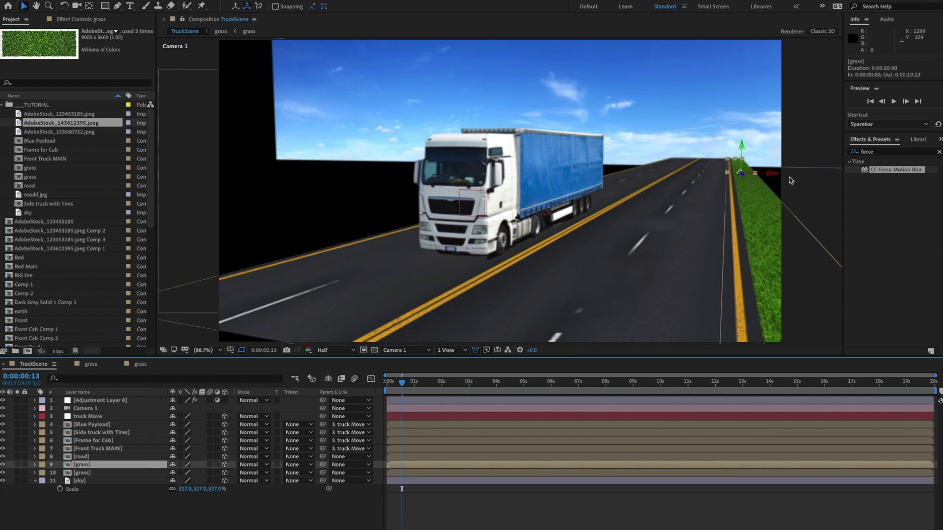
pyautogui.click(775, 178)
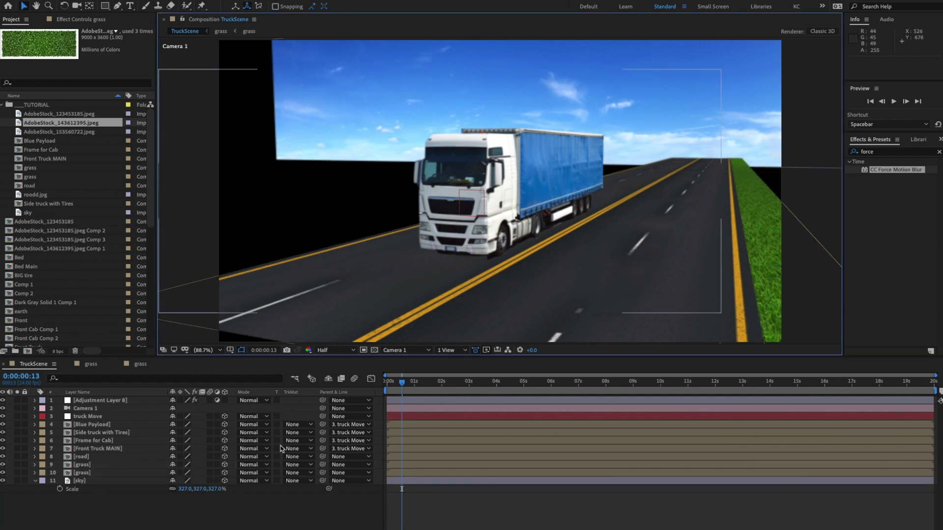
pyautogui.click(93, 465)
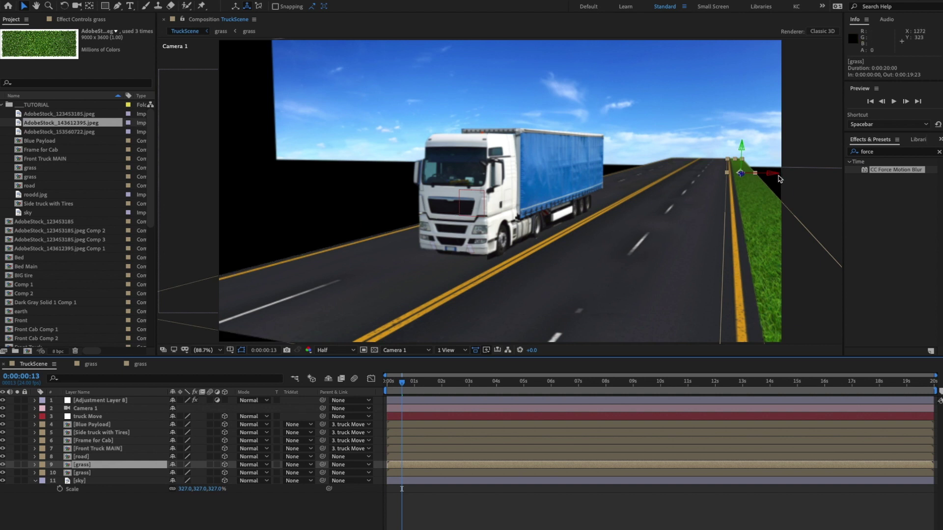
pyautogui.moveTo(774, 179); pyautogui.dragTo(126, 138)
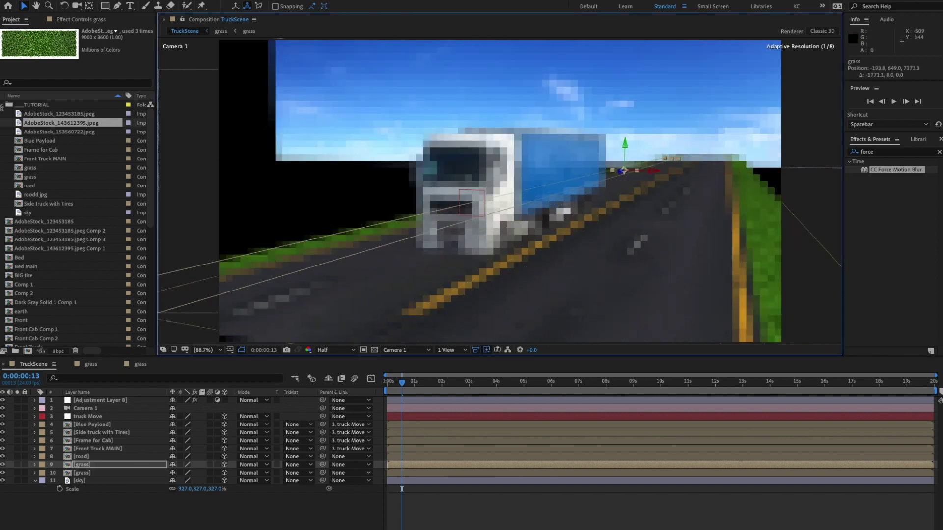
pyautogui.click(242, 511)
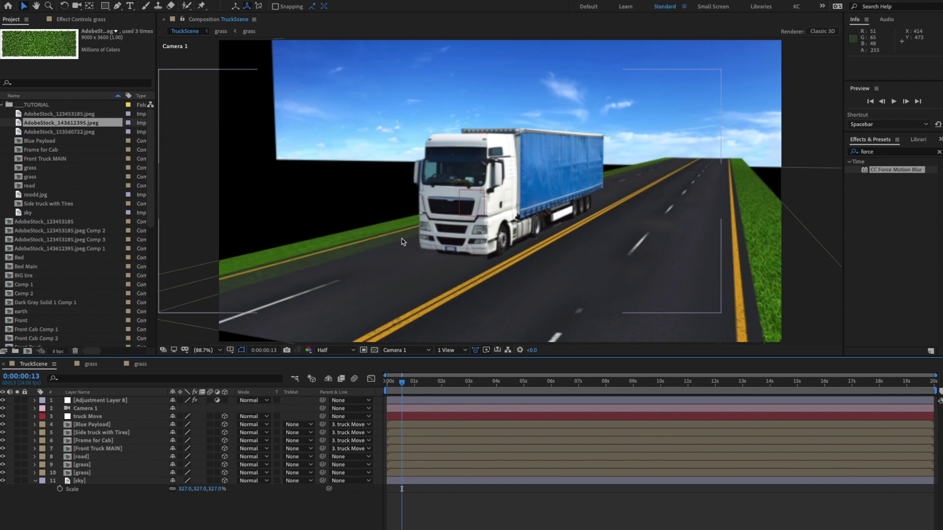
# - In Custom View 1, slide the grass strip on the road's right side inward to about X 1447
pyautogui.click(411, 350)
pyautogui.click(409, 449)
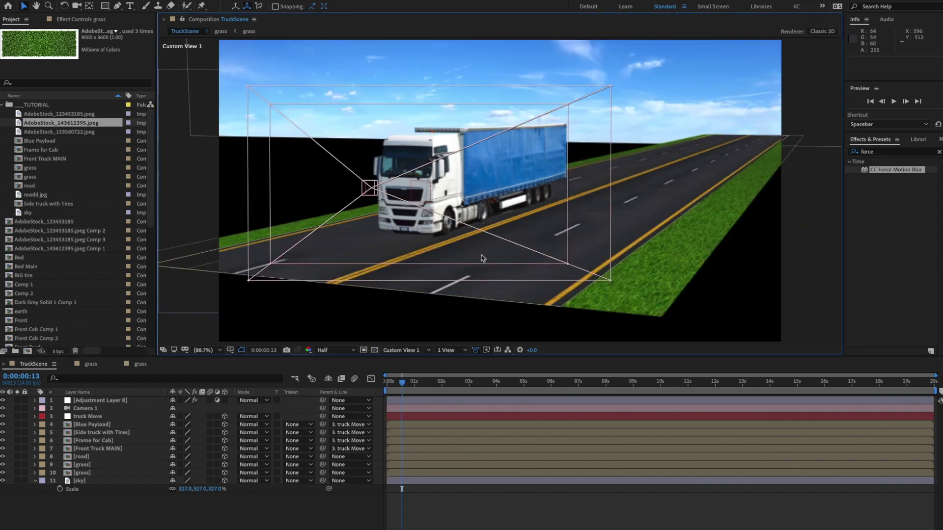
pyautogui.press('c')
pyautogui.moveTo(481, 255); pyautogui.dragTo(483, 187)
pyautogui.click(24, 5)
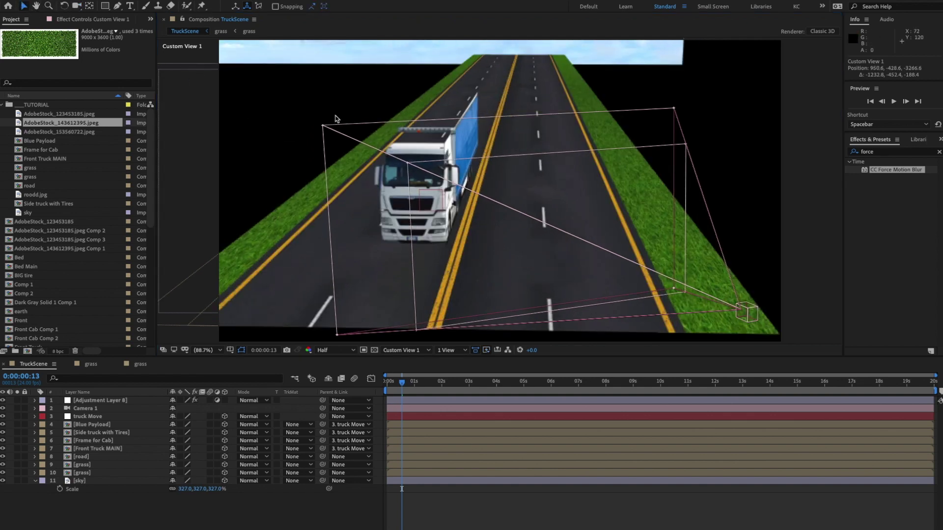
pyautogui.click(593, 104)
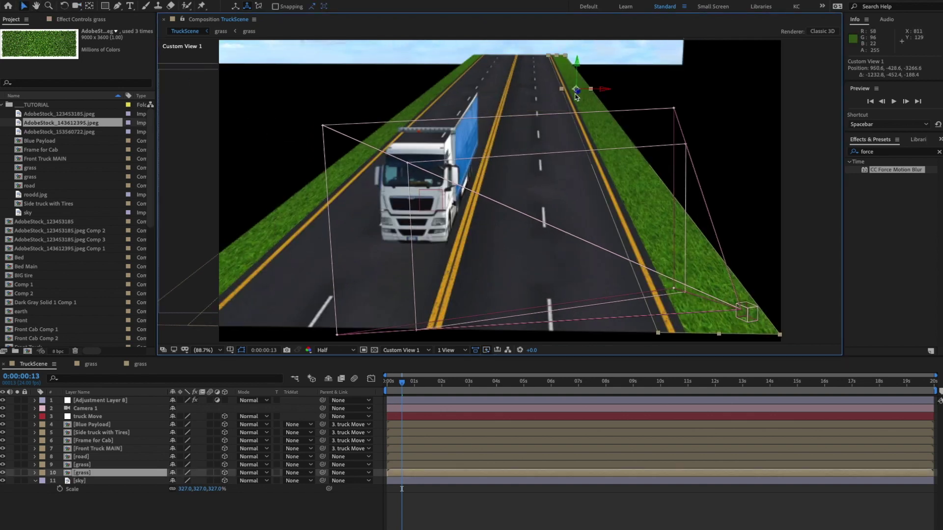
pyautogui.moveTo(561, 90); pyautogui.dragTo(566, 91)
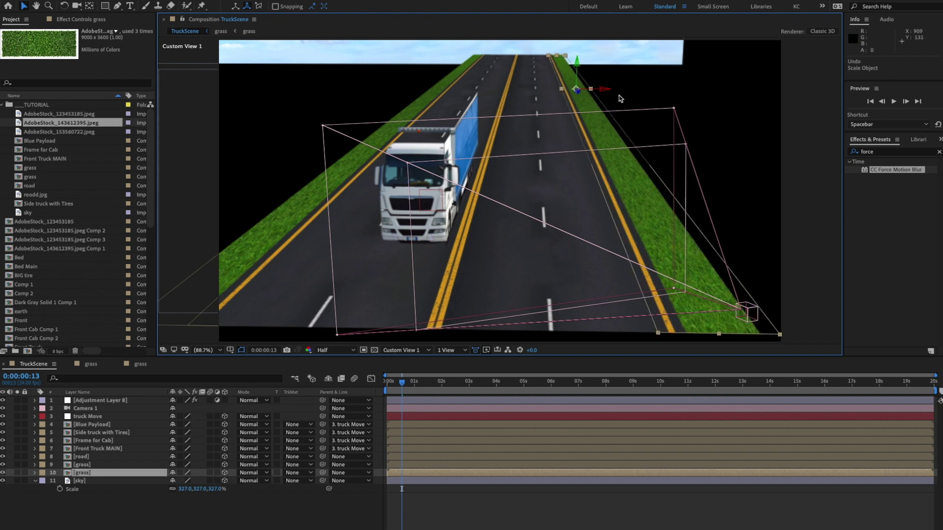
pyautogui.moveTo(604, 93); pyautogui.dragTo(590, 92)
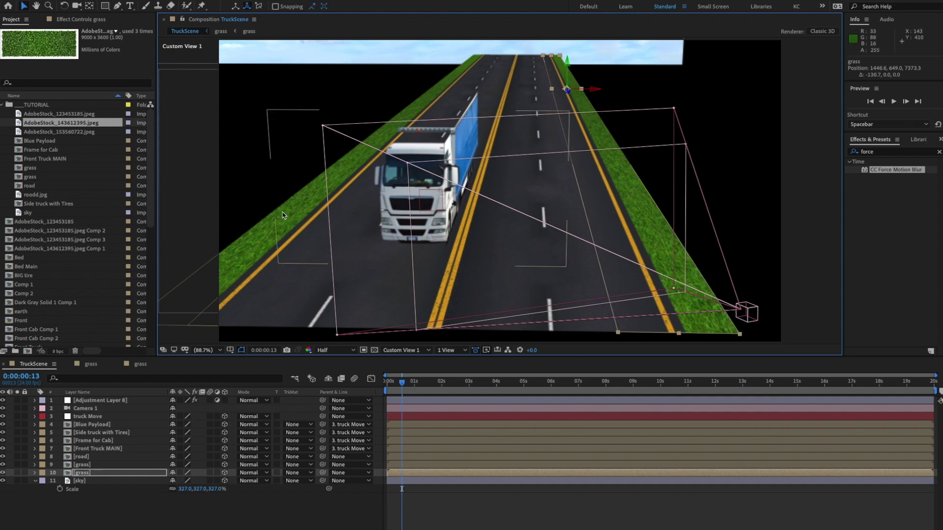
# - Reveal the grass layer's source composition in the project and duplicate it with its nested composition using True Comp Duplicator
pyautogui.press('c')
pyautogui.moveTo(549, 200); pyautogui.dragTo(523, 197)
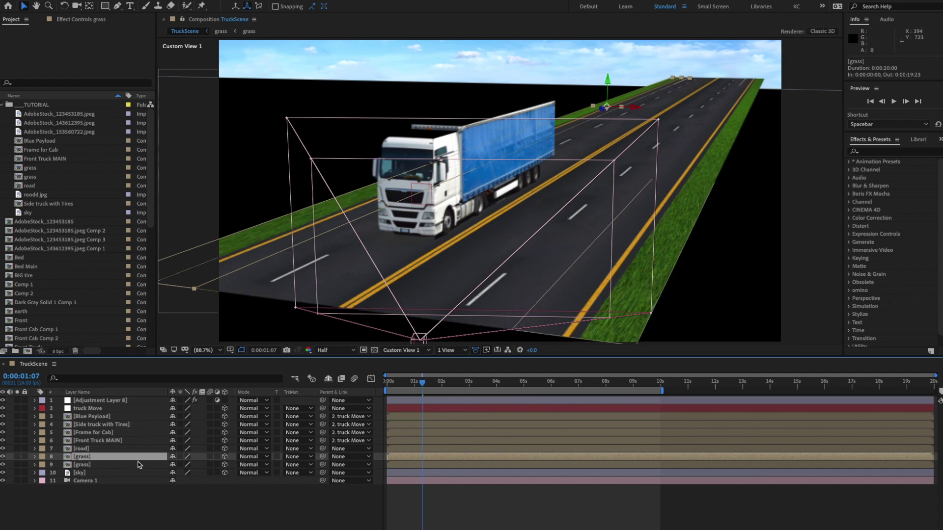
pyautogui.rightClick(91, 460)
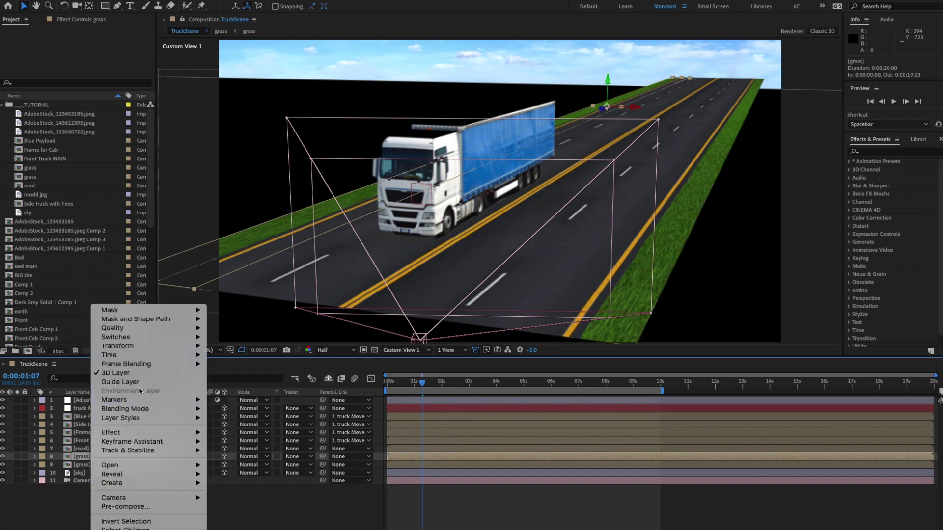
pyautogui.moveTo(142, 477)
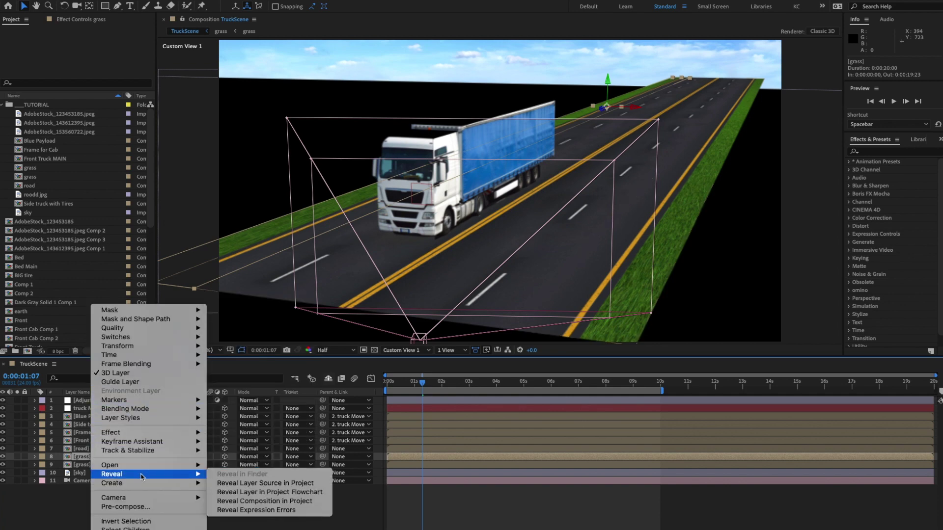
pyautogui.click(255, 483)
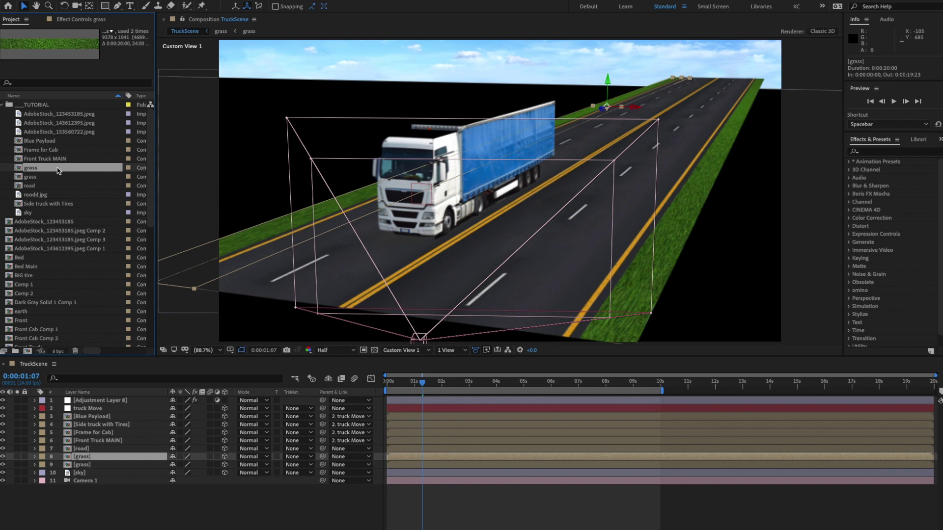
pyautogui.click(81, 1)
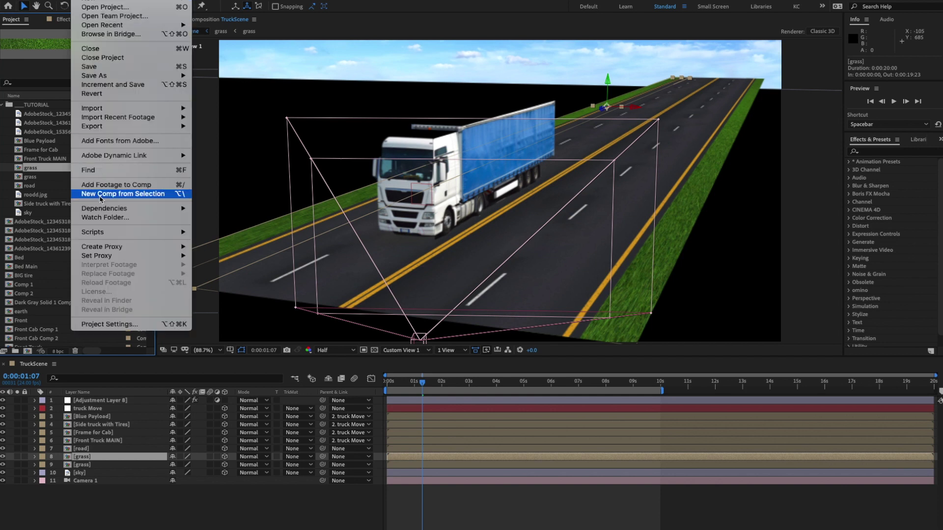
pyautogui.moveTo(100, 235)
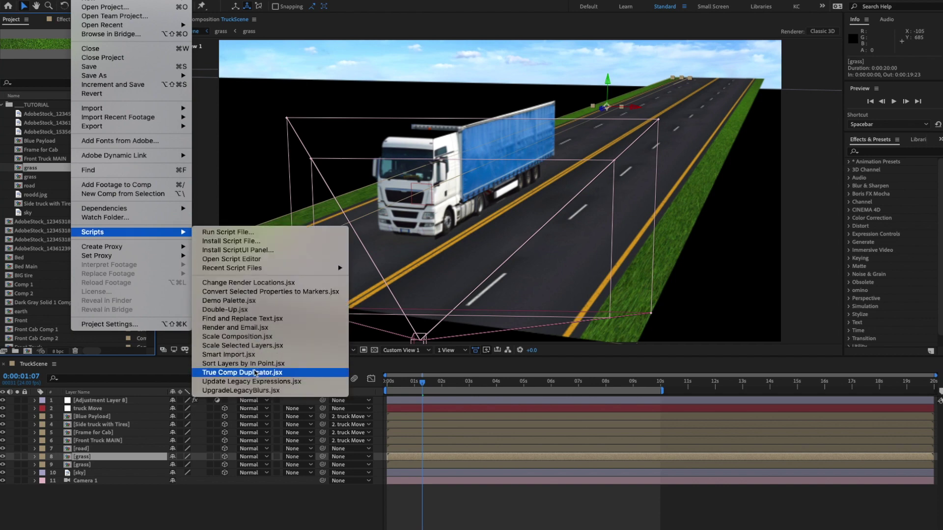
pyautogui.click(255, 373)
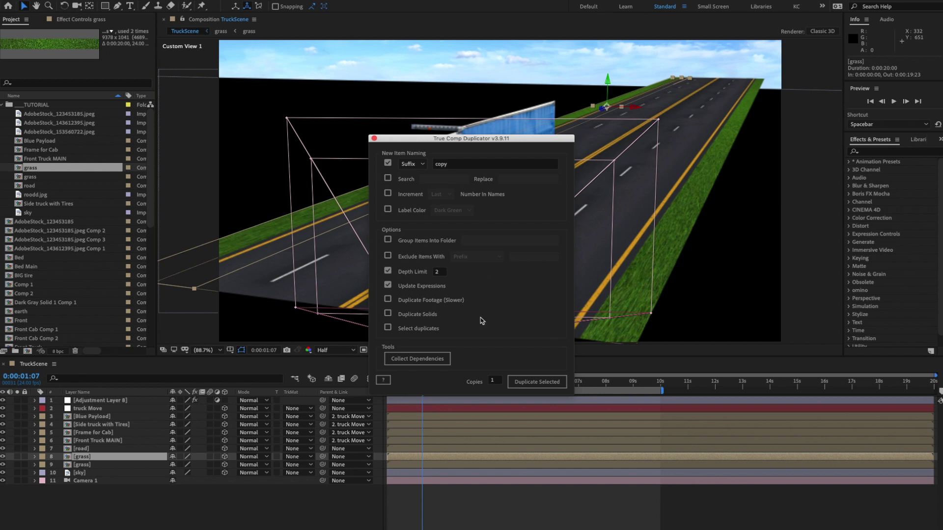
pyautogui.click(559, 380)
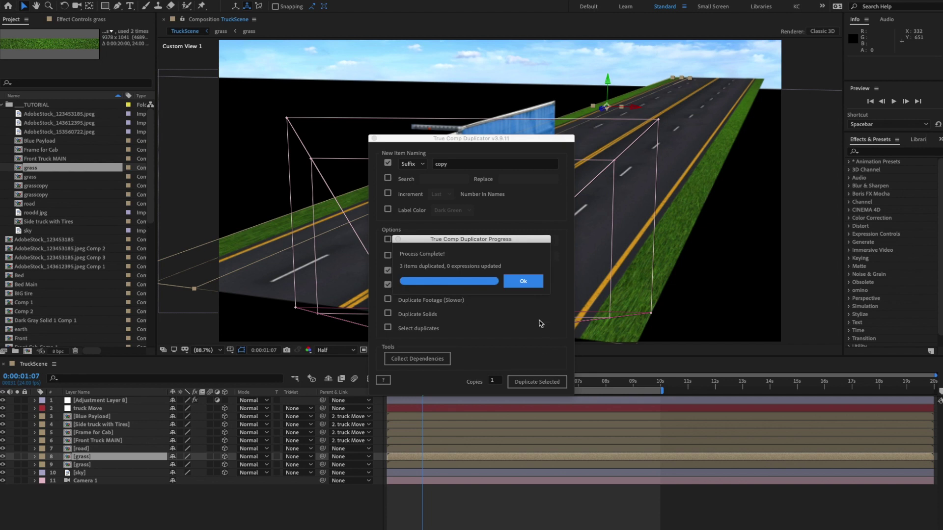
pyautogui.click(523, 282)
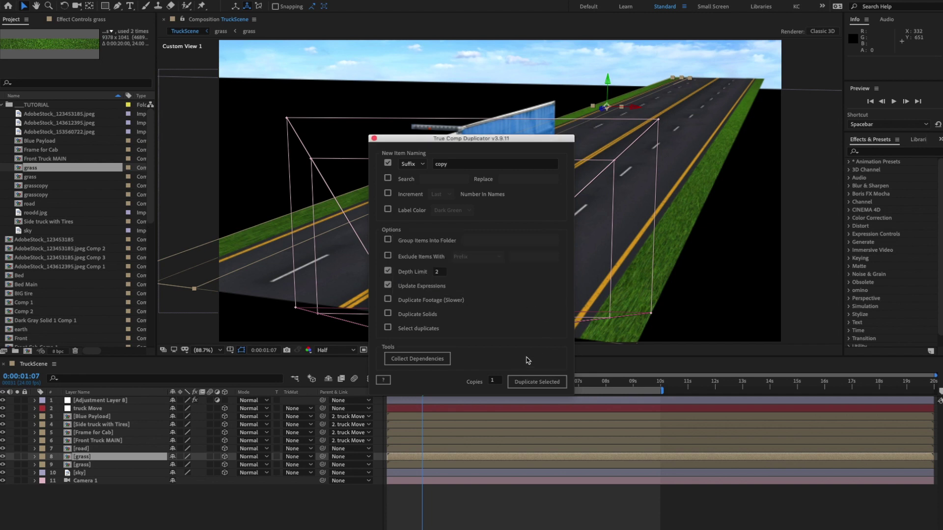
pyautogui.click(374, 139)
# - Rename the duplicated outer grass composition, the first grasscopy in the project, as Terrain
pyautogui.click(37, 187)
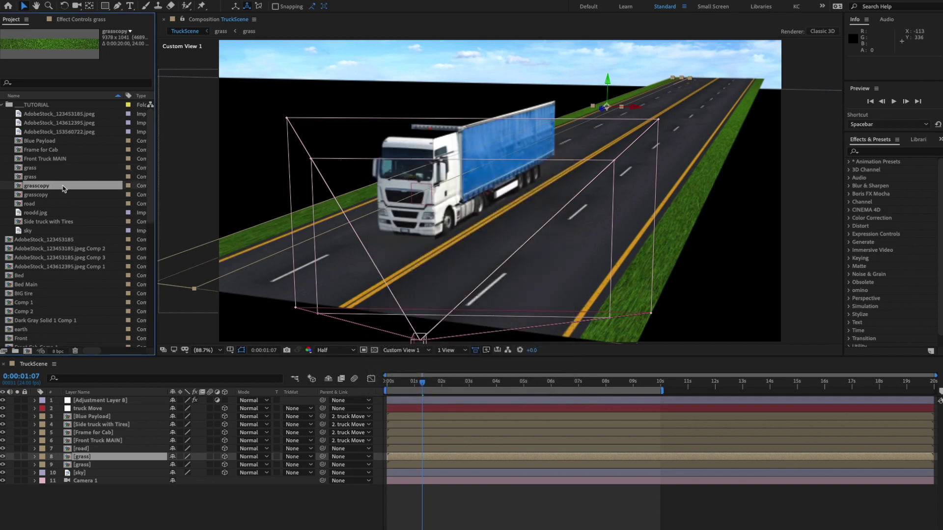
pyautogui.press('Return')
pyautogui.press('Right')
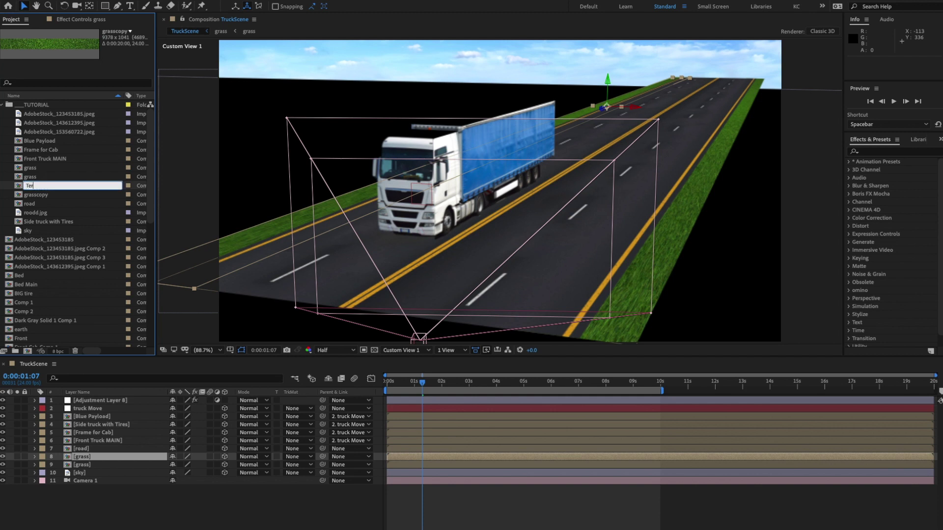
pyautogui.write('Terrain')
pyautogui.press('Return')
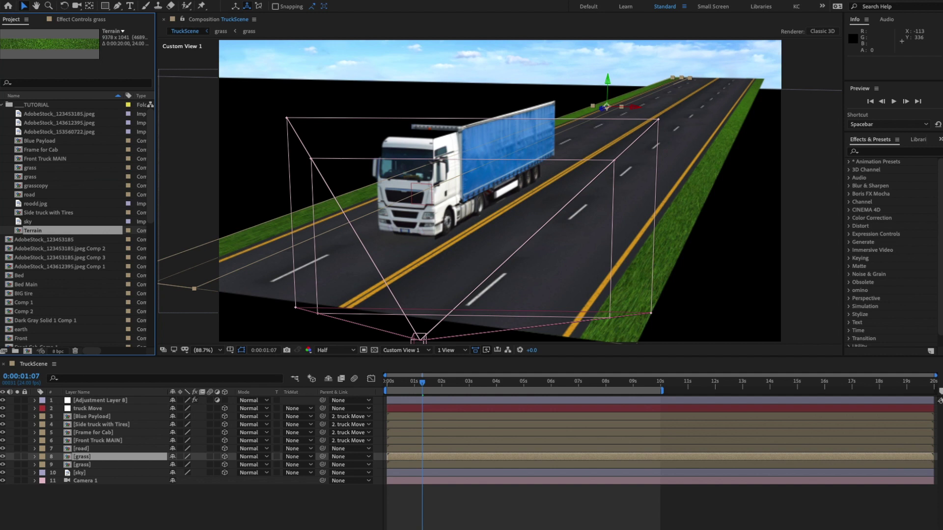
# - Duplicate the left grass layer, replace the copy's source with Terrain, and slide it outward from the road to about X -913
pyautogui.click(80, 457)
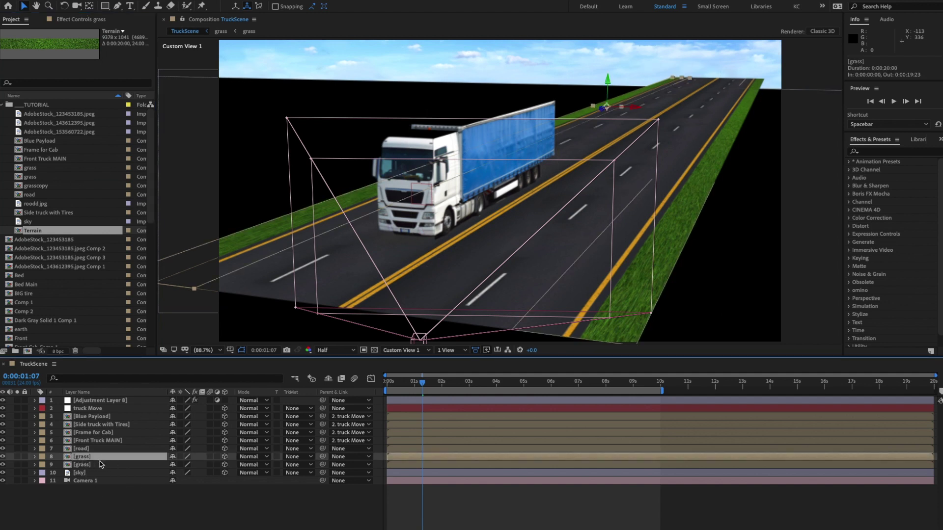
pyautogui.hotkey('ctrl', 'd')
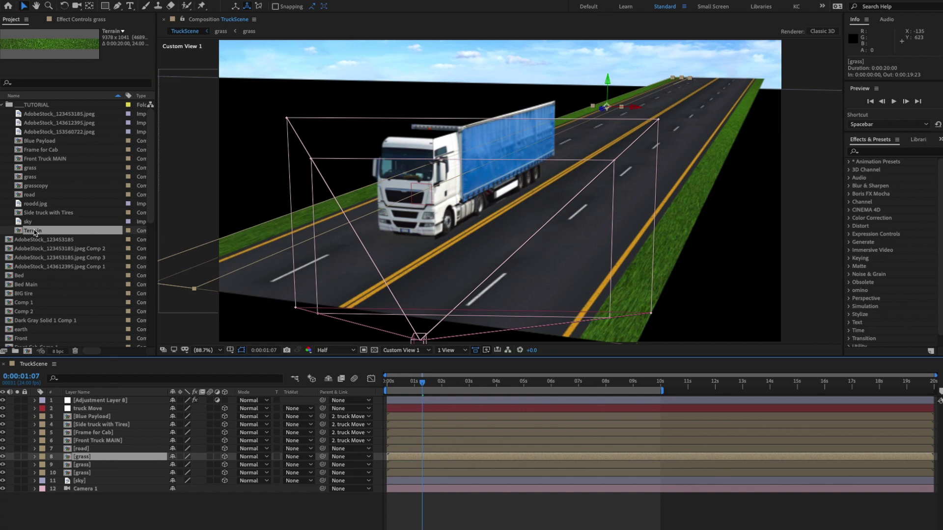
pyautogui.moveTo(34, 233); pyautogui.dragTo(88, 461)
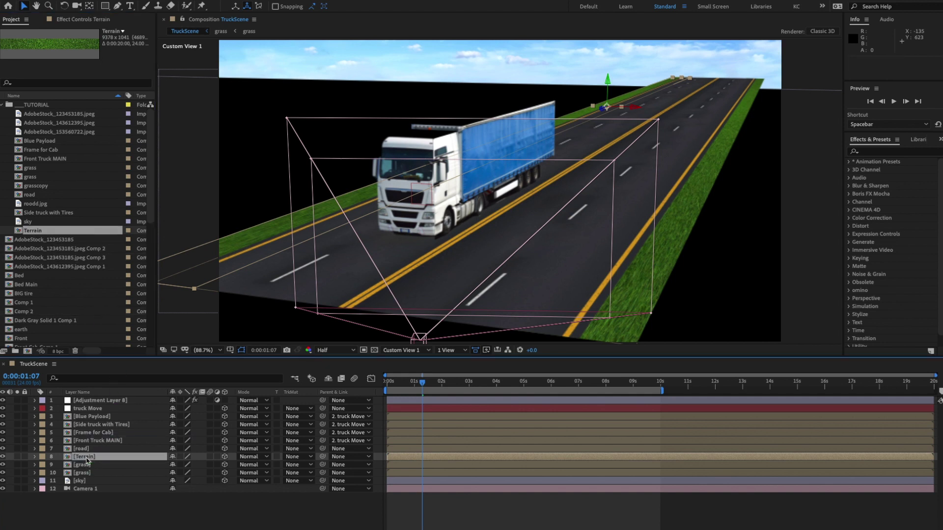
pyautogui.moveTo(635, 111); pyautogui.dragTo(451, 225)
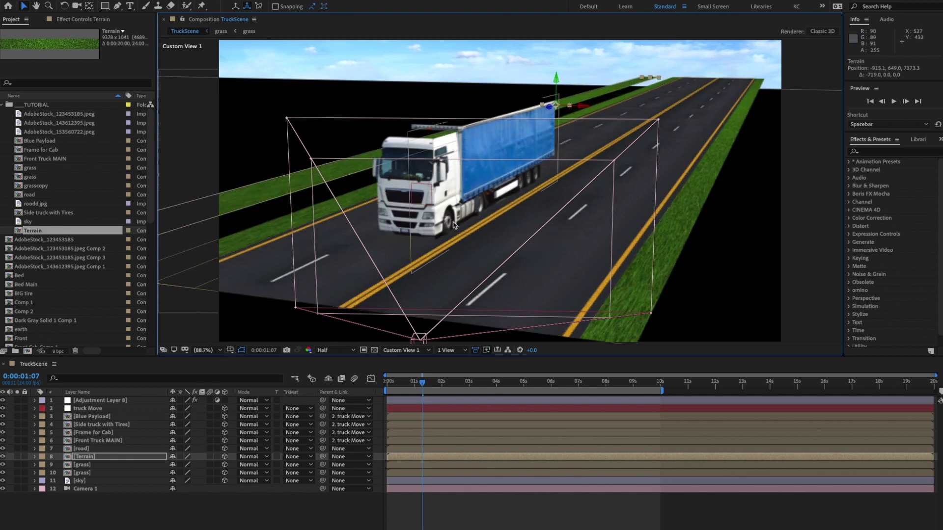
pyautogui.press('c')
pyautogui.moveTo(407, 187); pyautogui.dragTo(463, 165)
pyautogui.moveTo(393, 164); pyautogui.dragTo(371, 299)
pyautogui.click(299, 511)
pyautogui.click(23, 5)
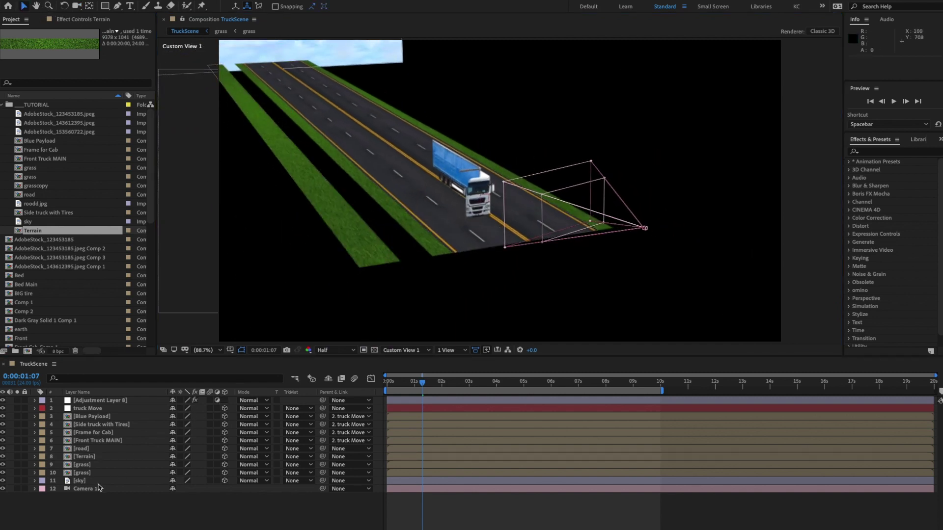
# - In the grasscopy composition nested in Terrain, replace the grass image with AdobeStock_153560722.jpeg and stretch it to about 144% by 58%
pyautogui.click(86, 456)
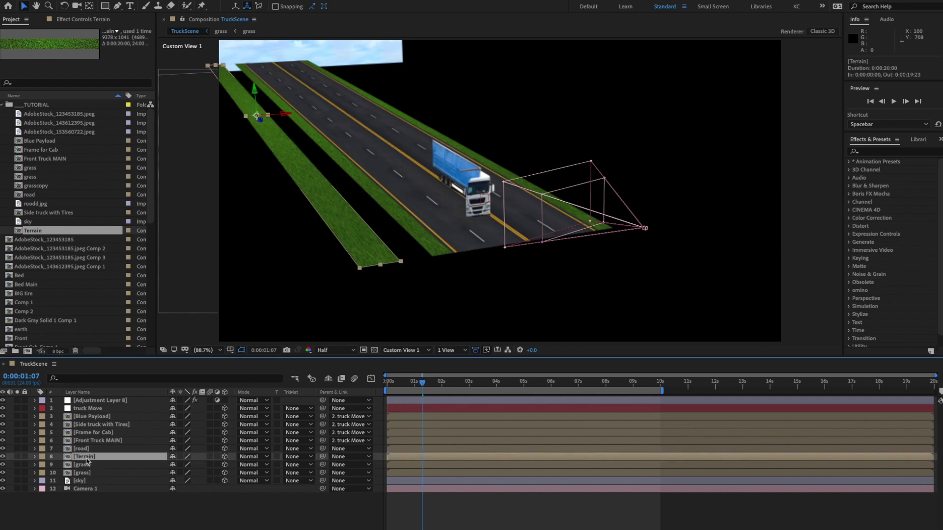
pyautogui.doubleClick(87, 459)
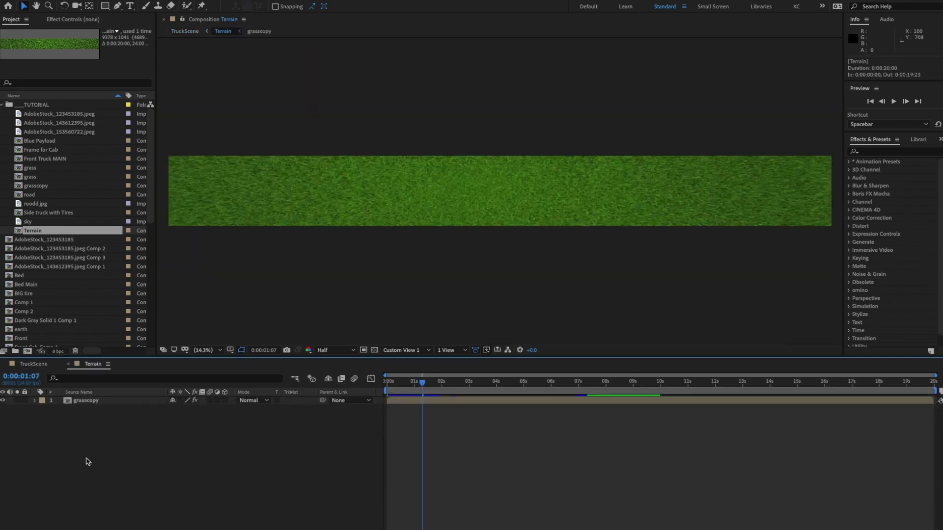
pyautogui.doubleClick(86, 401)
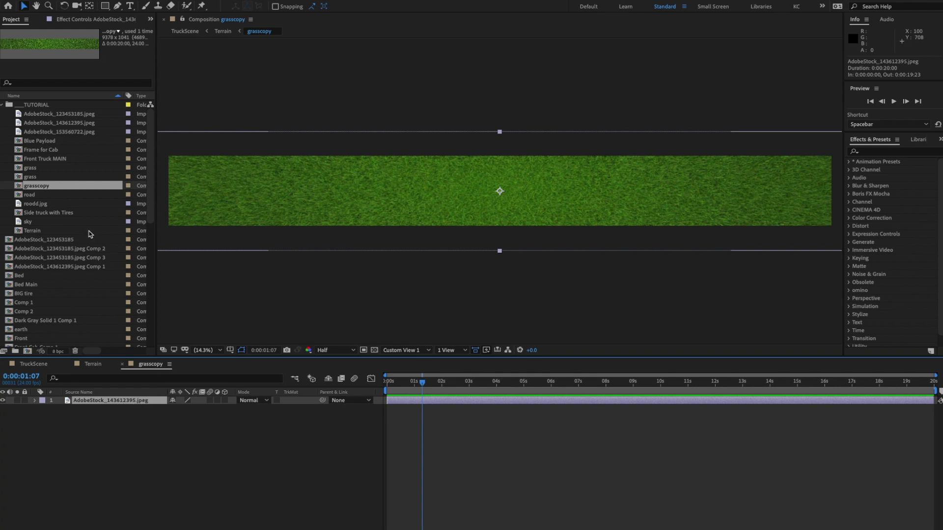
pyautogui.click(74, 132)
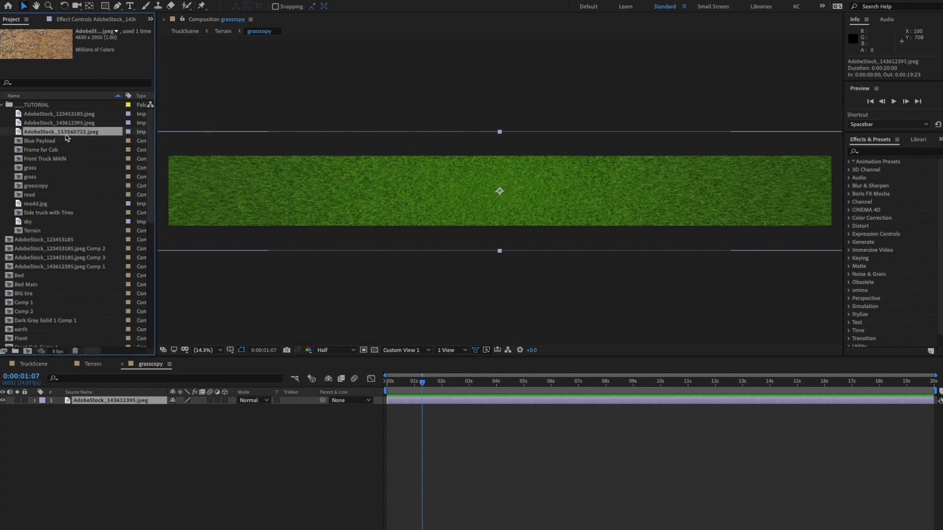
pyautogui.moveTo(86, 138); pyautogui.dragTo(111, 404)
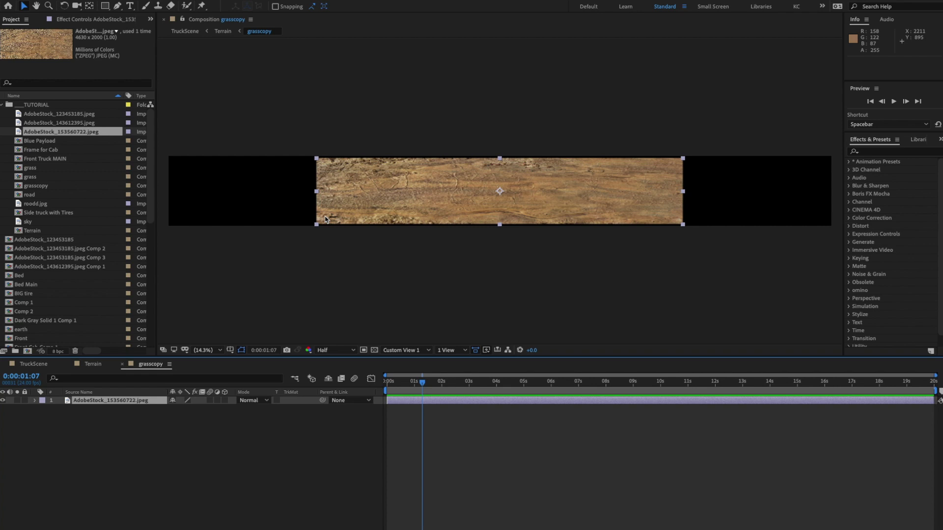
pyautogui.moveTo(316, 191); pyautogui.dragTo(263, 192)
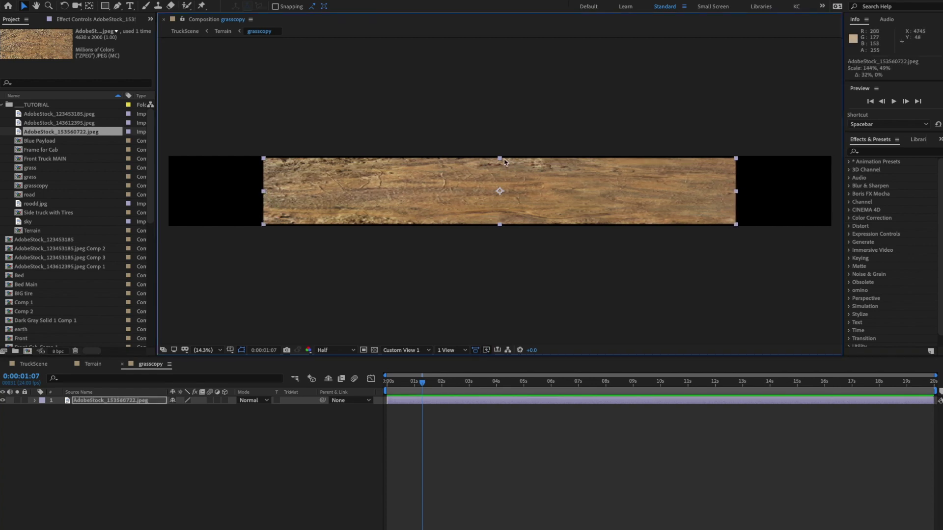
pyautogui.moveTo(500, 158); pyautogui.dragTo(502, 154)
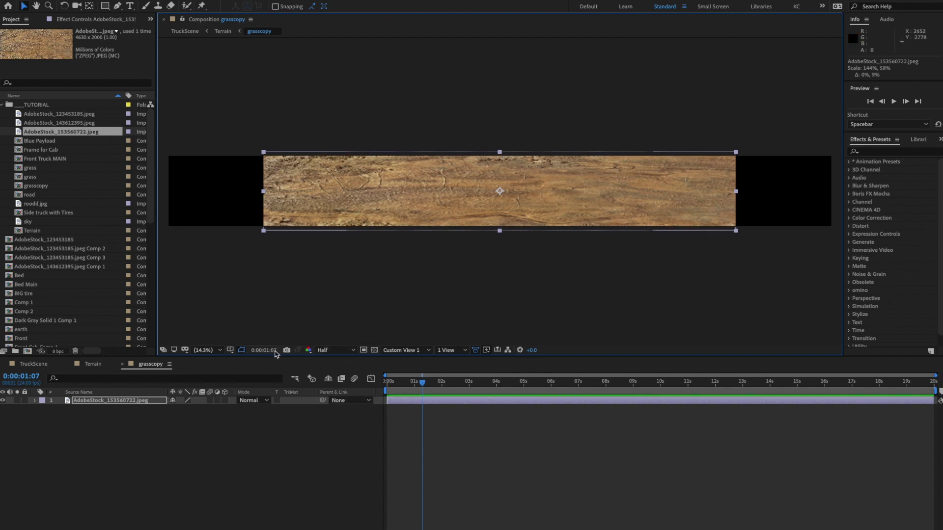
# - Crop the grasscopy composition to a region of interest drawn just inside the dirt image's edges
pyautogui.moveTo(271, 223); pyautogui.dragTo(721, 159)
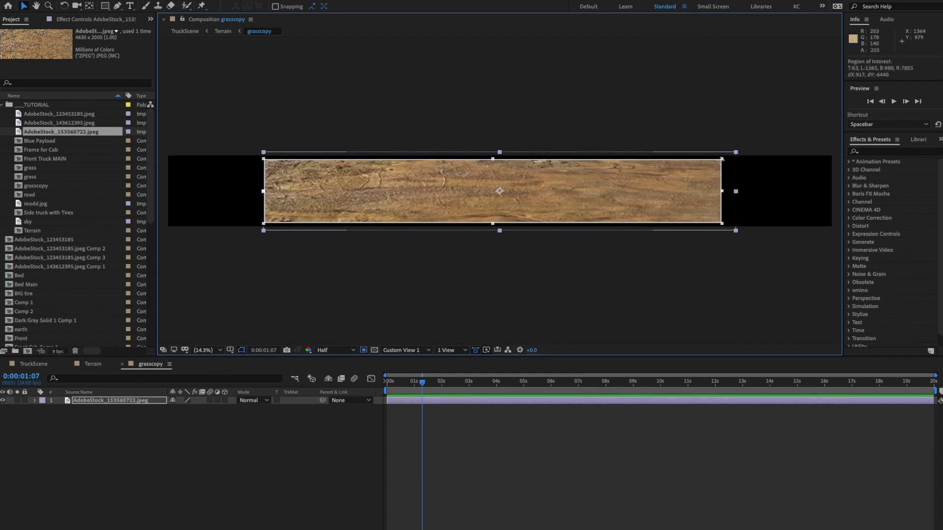
pyautogui.click(177, 0)
pyautogui.click(144, 39)
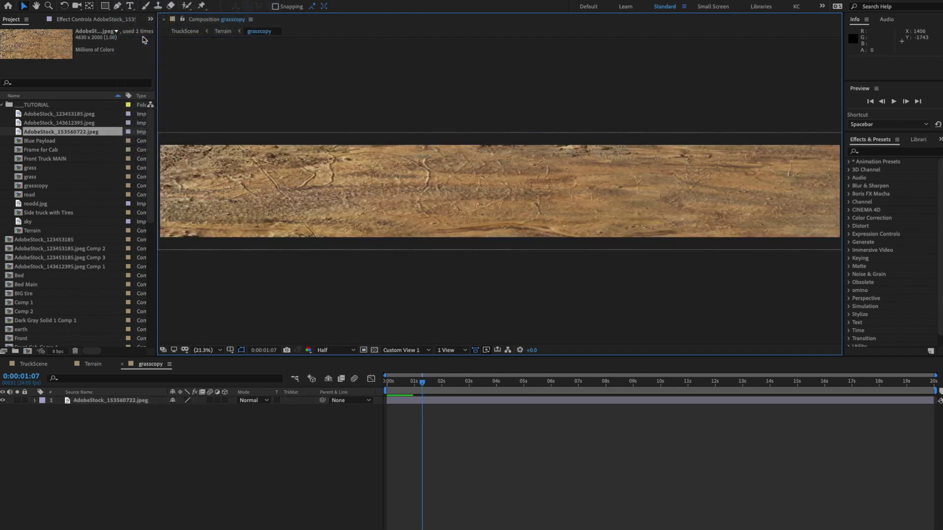
# - Resize the Terrain composition to 4170 px wide and reduce its height so the dirt texture fills the frame
pyautogui.click(96, 364)
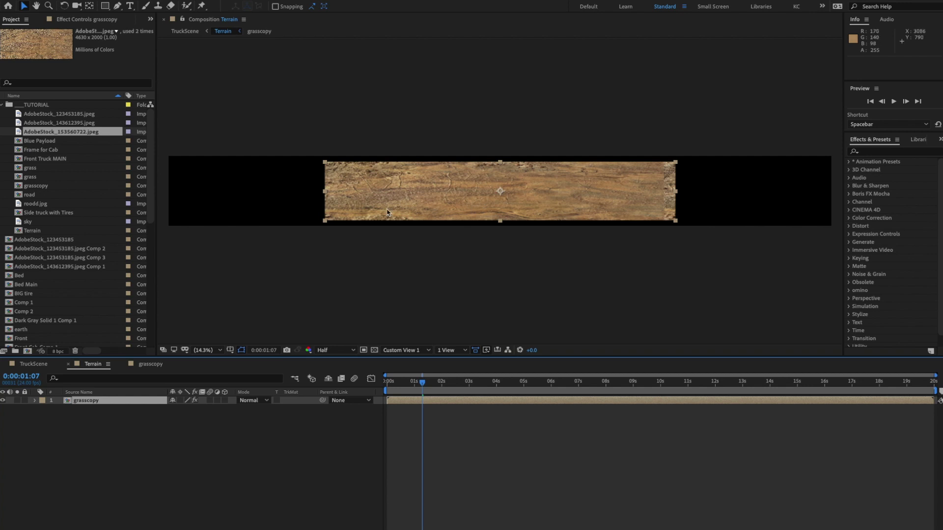
pyautogui.hotkey('ctrl', 'k')
pyautogui.moveTo(760, 167); pyautogui.dragTo(755, 189)
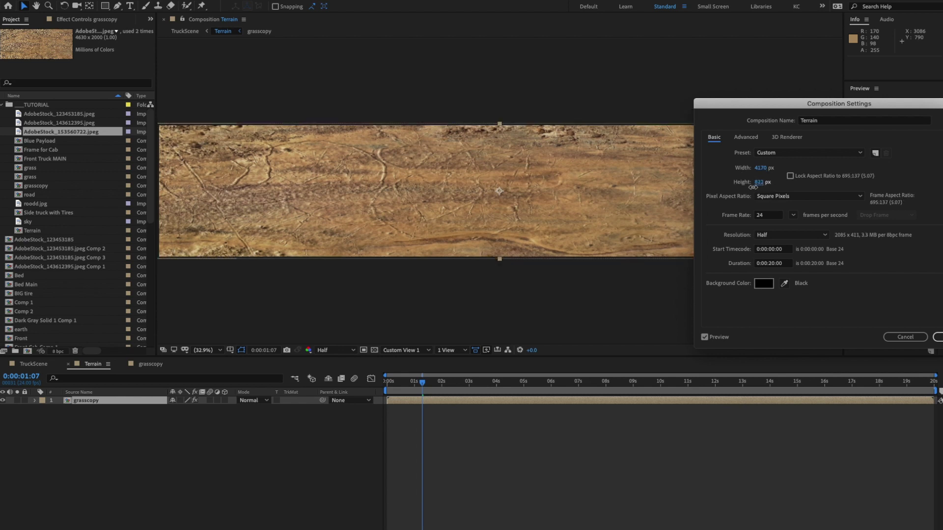
pyautogui.click(938, 337)
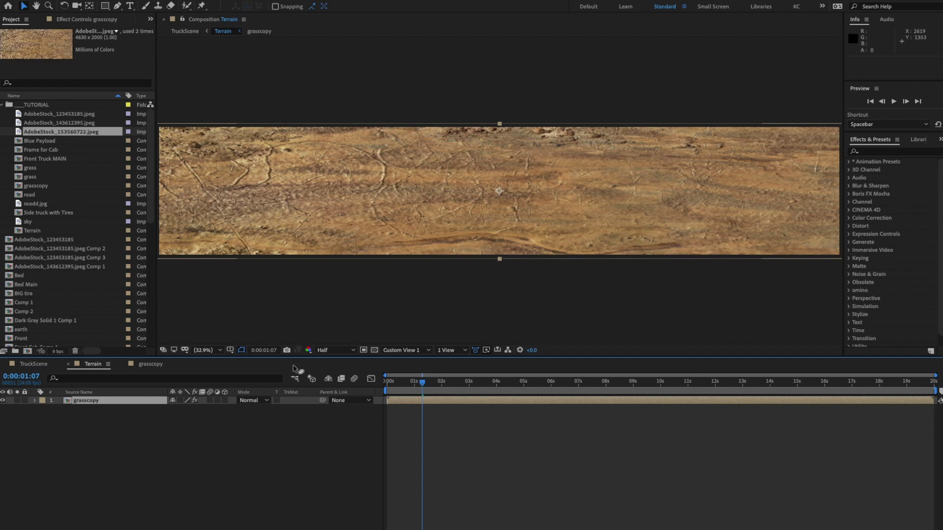
# - Return to TruckScene and inspect the dirt Terrain strip beside the road from a shifted custom view
pyautogui.click(34, 364)
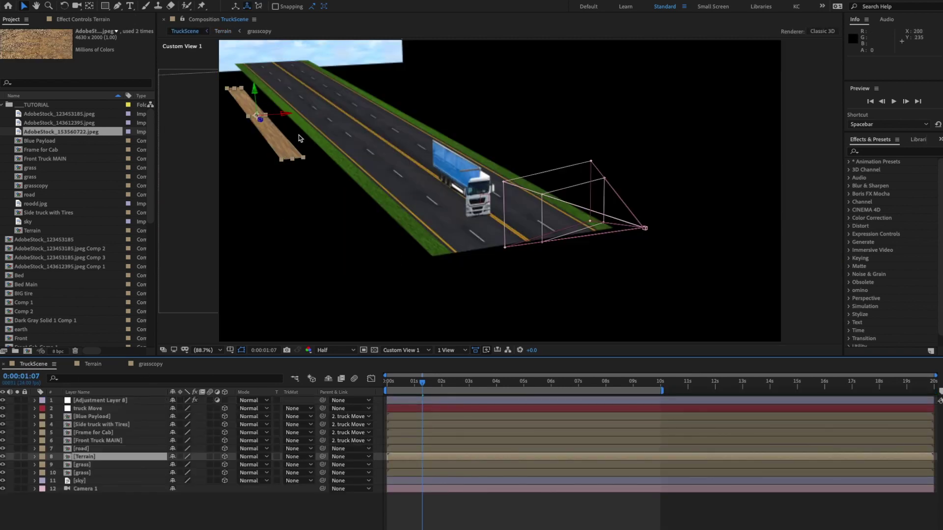
pyautogui.press('c')
pyautogui.moveTo(363, 204); pyautogui.dragTo(463, 253)
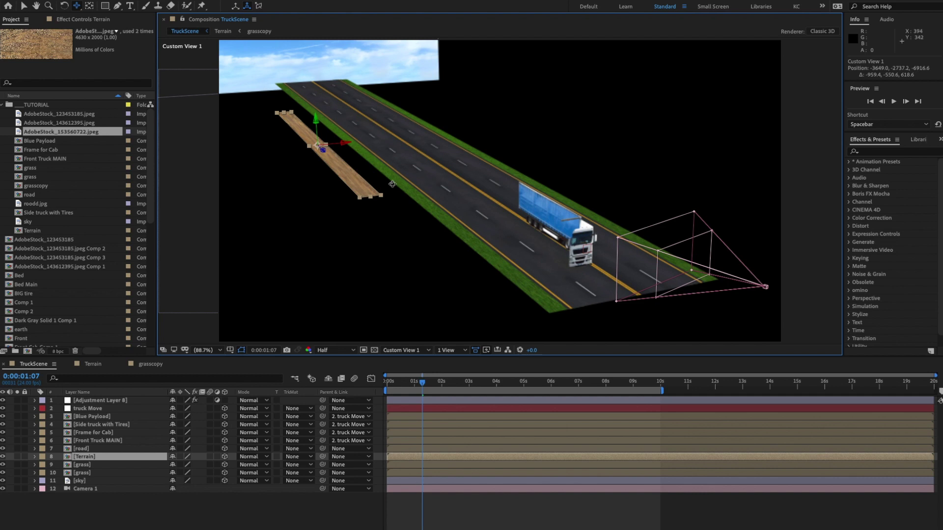
# - Scale the Terrain layer to about 397% by 278% and fit it along the road's outer grass edge, beneath both grass layers
pyautogui.click(23, 6)
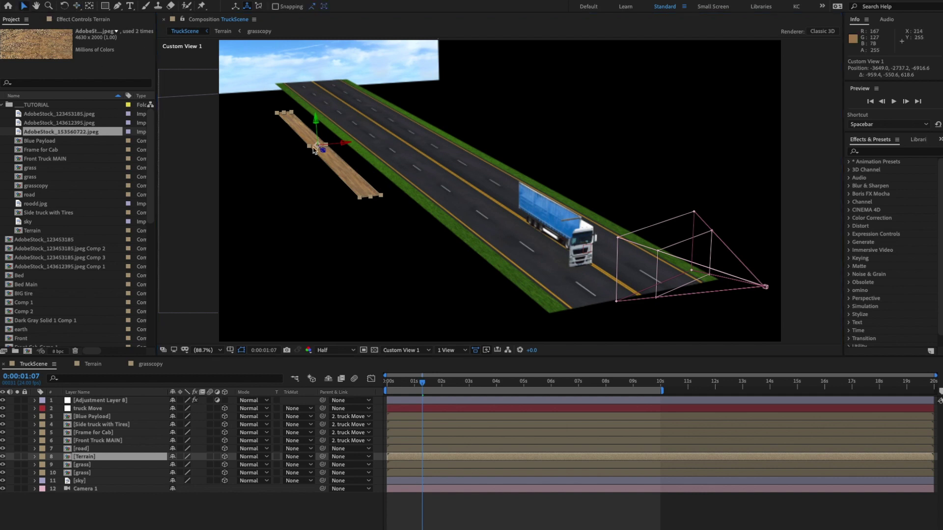
pyautogui.moveTo(311, 146); pyautogui.dragTo(333, 150)
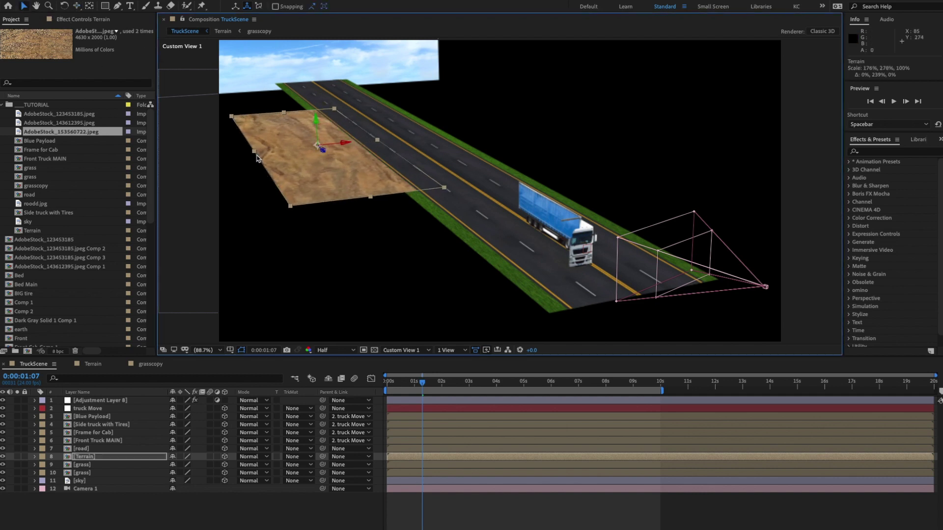
pyautogui.moveTo(370, 198); pyautogui.dragTo(477, 334)
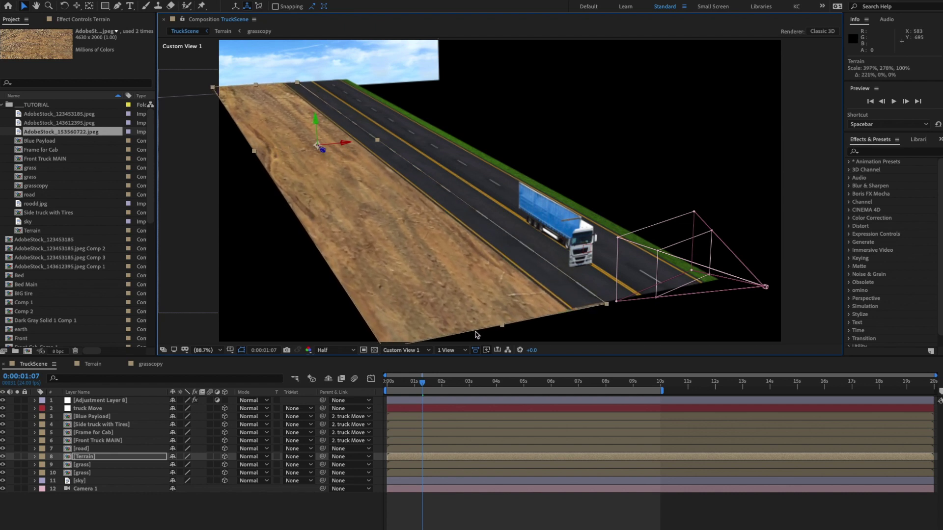
pyautogui.moveTo(346, 143); pyautogui.dragTo(91, 483)
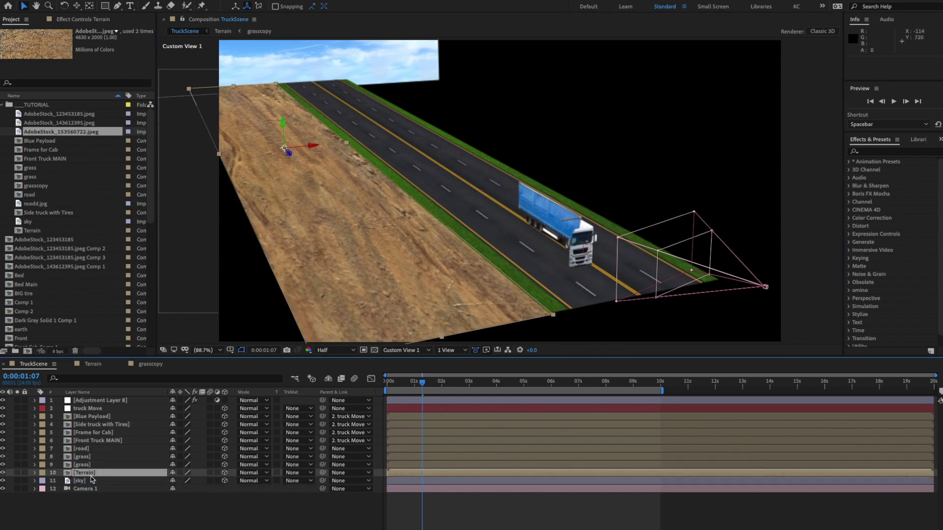
# - Inspect the terrain from an orbited custom view and preview the scene through Camera 1
pyautogui.press('c')
pyautogui.moveTo(314, 162); pyautogui.dragTo(421, 162)
pyautogui.click(419, 351)
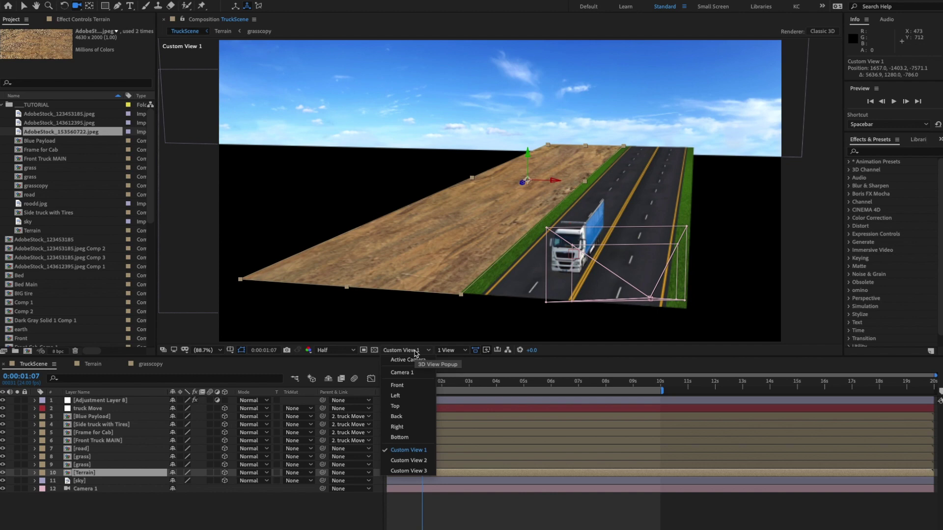
pyautogui.click(419, 374)
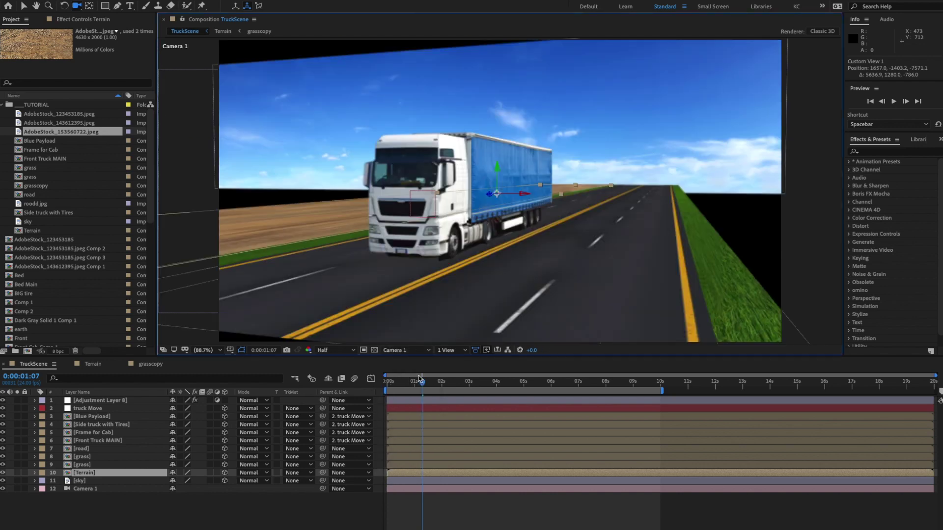
pyautogui.press('space')
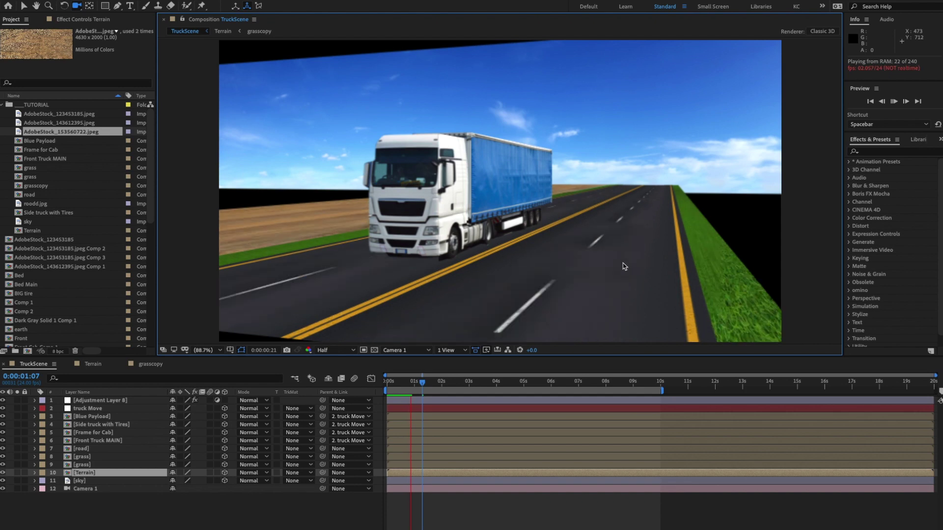
pyautogui.press('space')
# - In Custom View 1, widen the Terrain layer to about 627% in Y and shift it to about X -2939.8, beside the grass
pyautogui.click(407, 350)
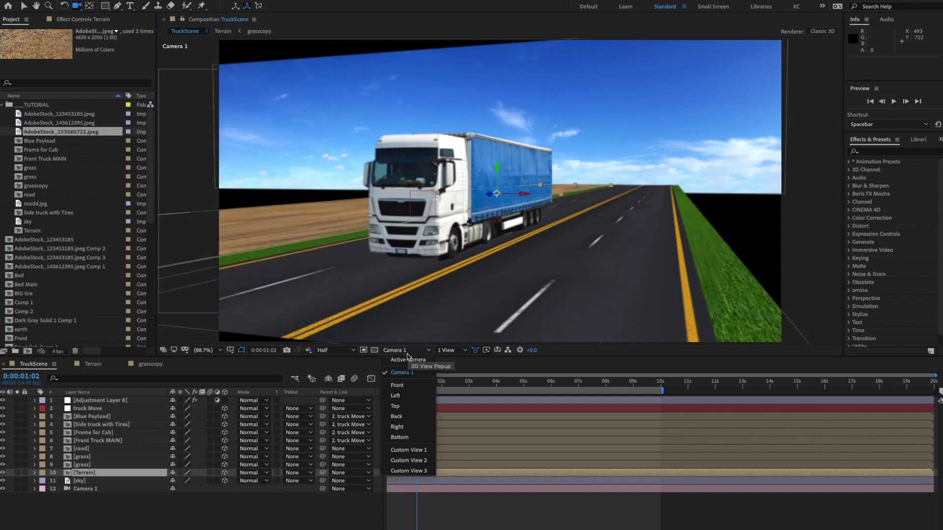
pyautogui.click(408, 450)
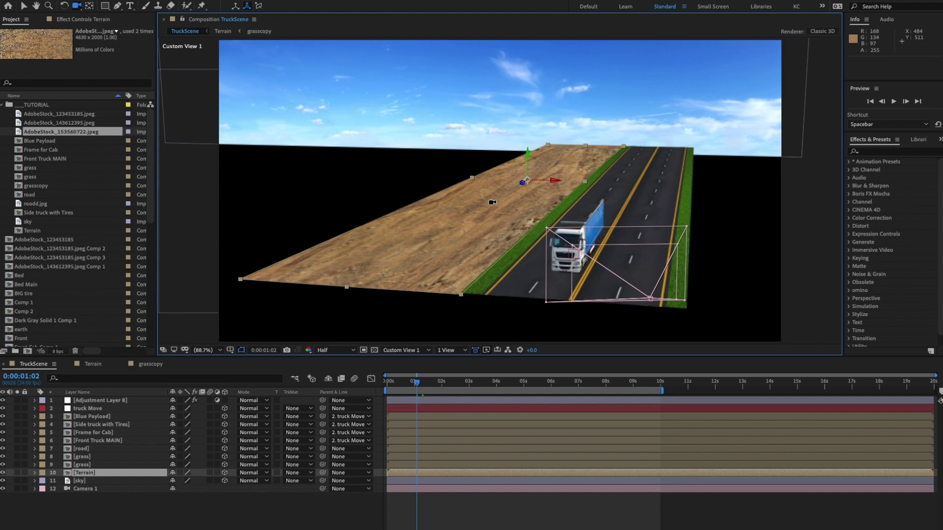
pyautogui.press('v')
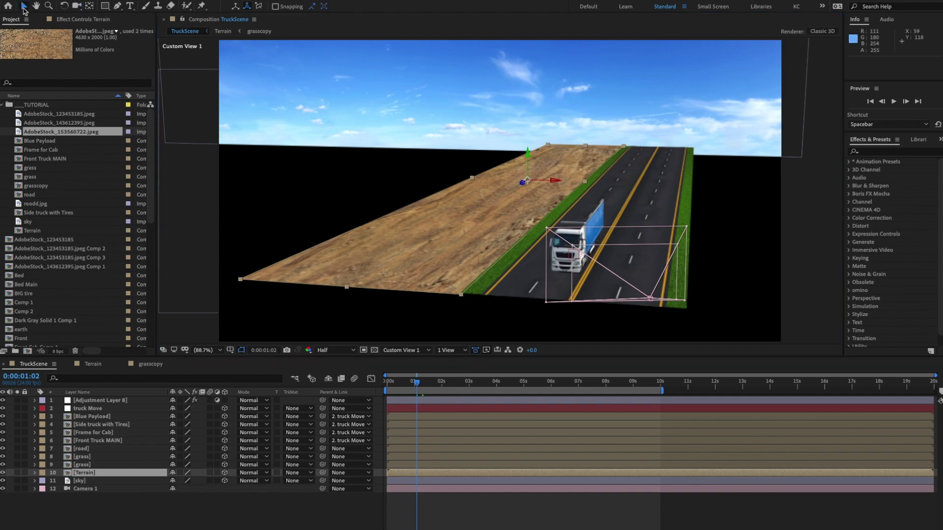
pyautogui.moveTo(462, 178); pyautogui.dragTo(404, 176)
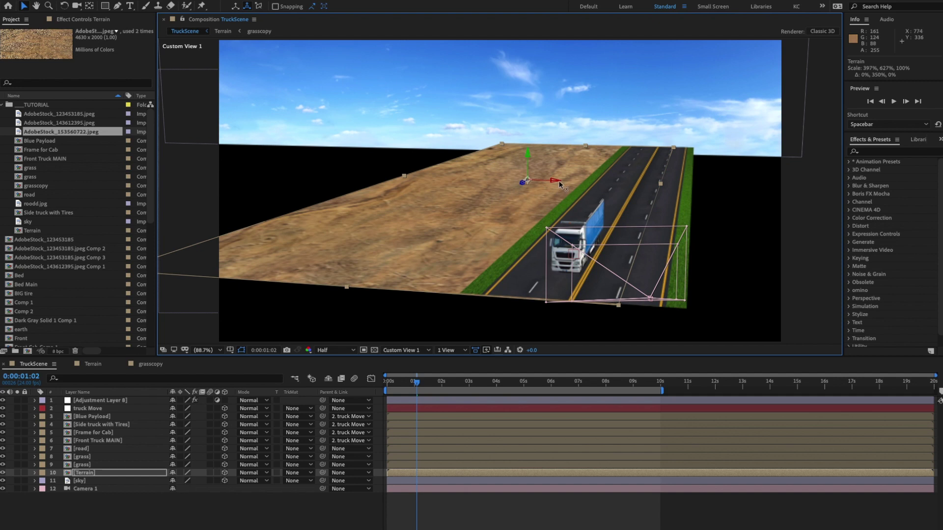
pyautogui.moveTo(559, 183); pyautogui.dragTo(394, 278)
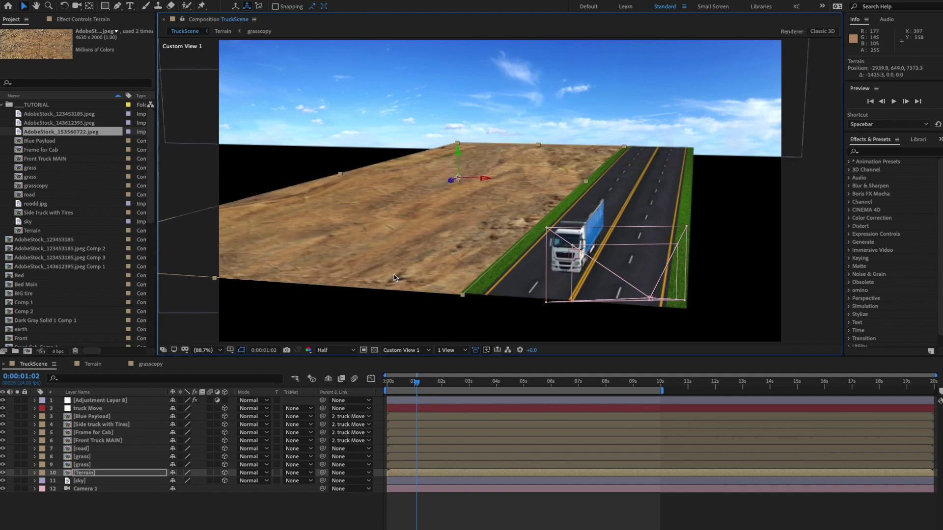
# - Looking through Camera 1, reposition the camera to about 1209.6, 420.5, -1569.1 for a lower, closer view of the truck
pyautogui.click(415, 351)
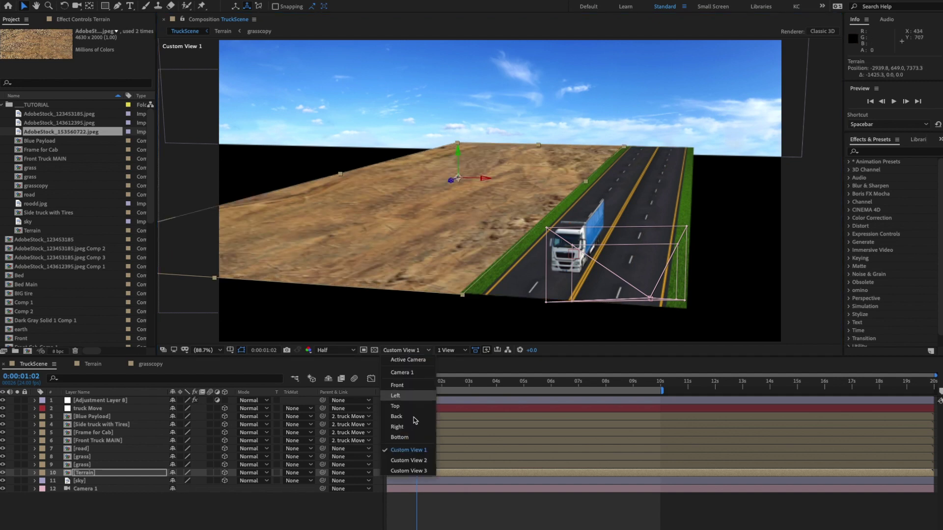
pyautogui.click(401, 373)
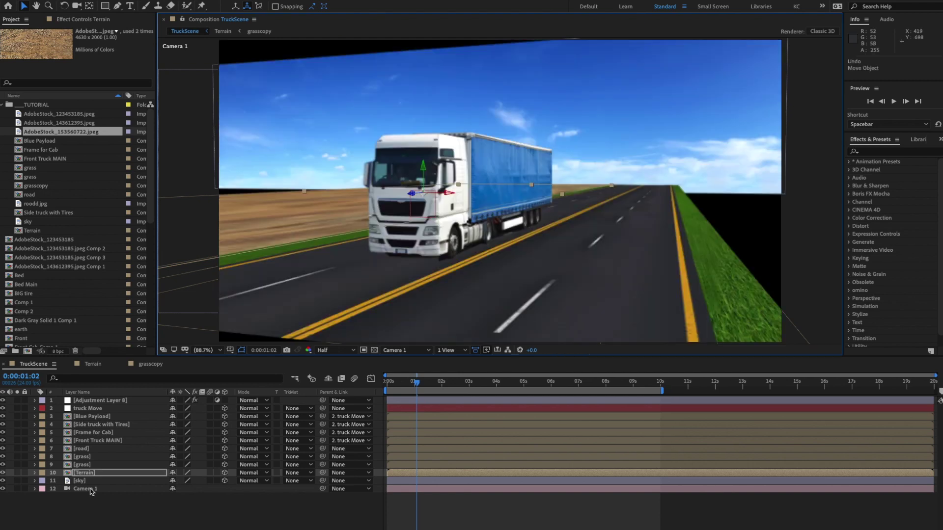
pyautogui.click(423, 488)
pyautogui.press('c')
pyautogui.moveTo(459, 221); pyautogui.dragTo(491, 205)
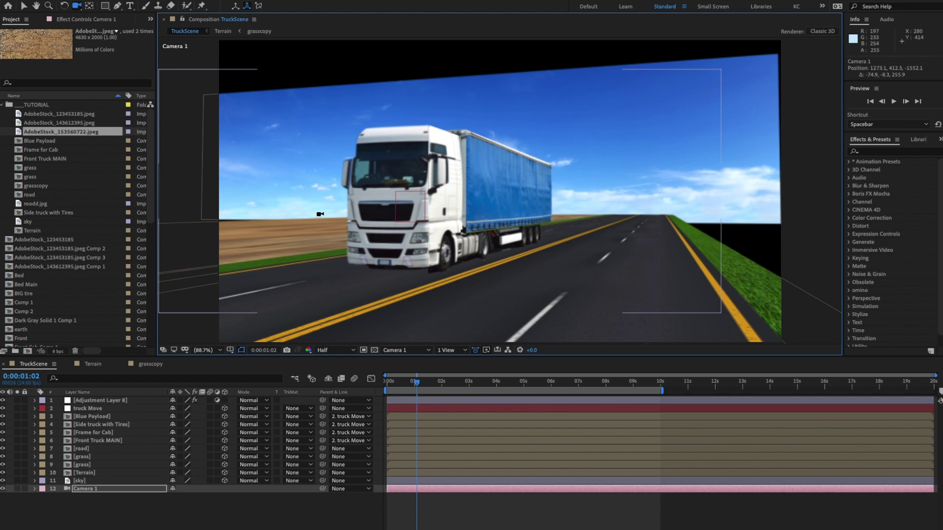
pyautogui.moveTo(429, 226); pyautogui.dragTo(429, 225)
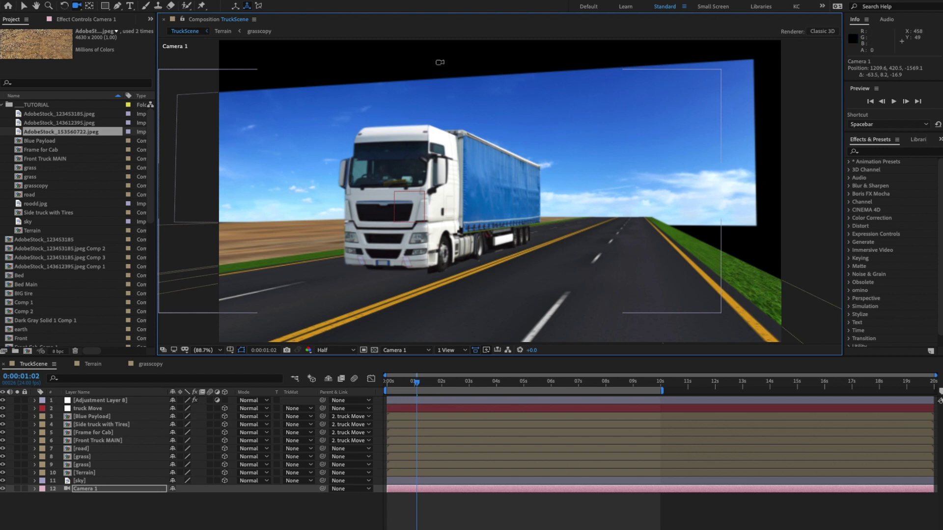
# - Scale the sky layer to 467% and raise it by about 800 so its lower edge meets the horizon
pyautogui.click(115, 482)
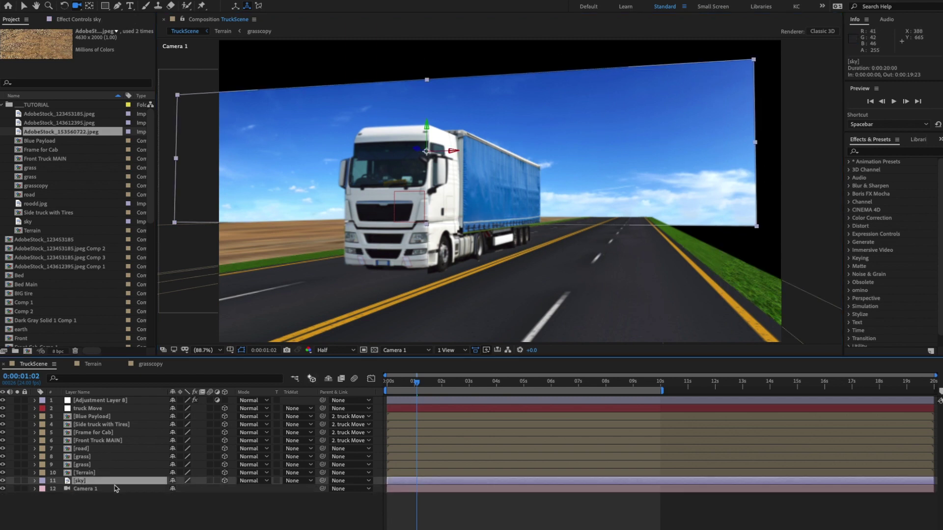
pyautogui.press('s')
pyautogui.moveTo(214, 489); pyautogui.dragTo(292, 487)
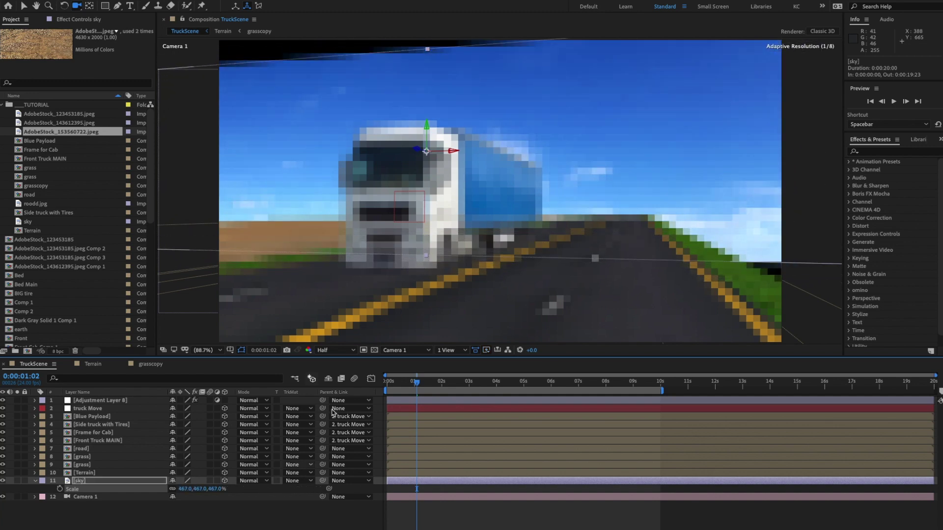
pyautogui.press('v')
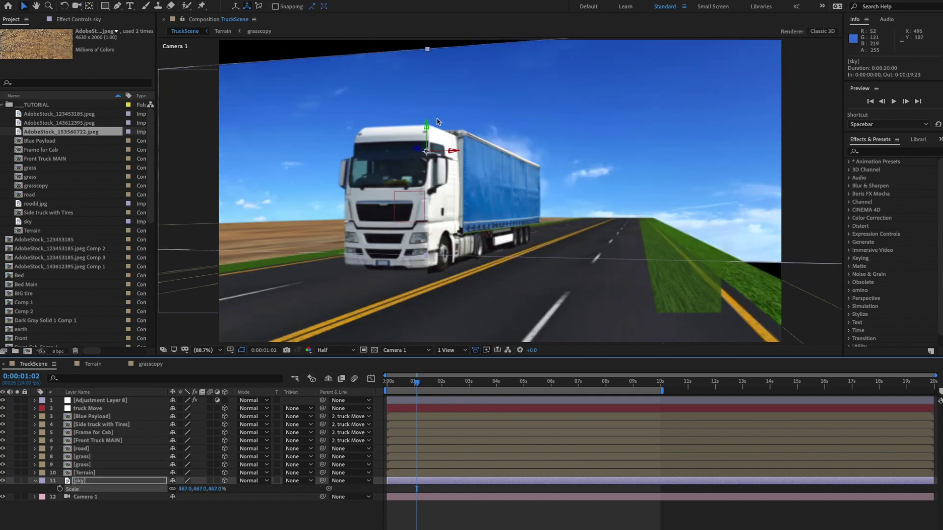
pyautogui.moveTo(428, 126); pyautogui.dragTo(428, 95)
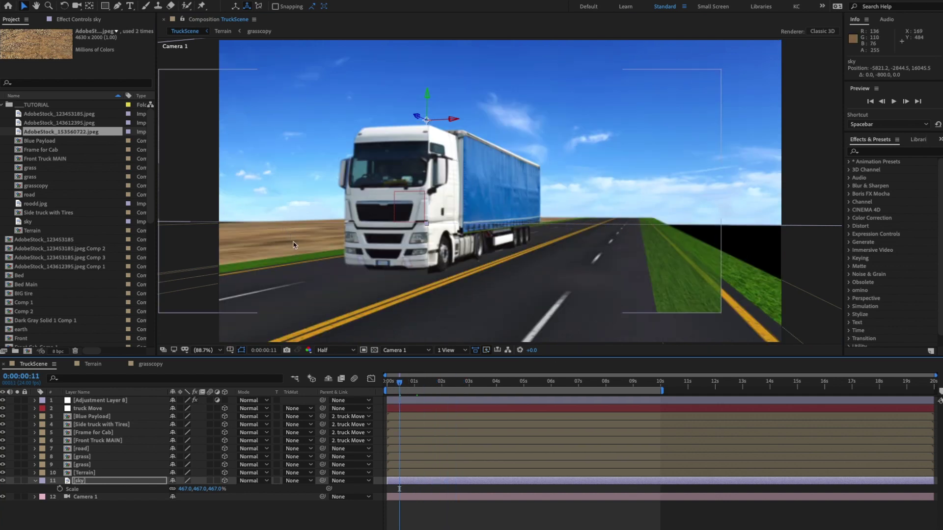
pyautogui.hotkey('ctrl', 'shift', 'a')
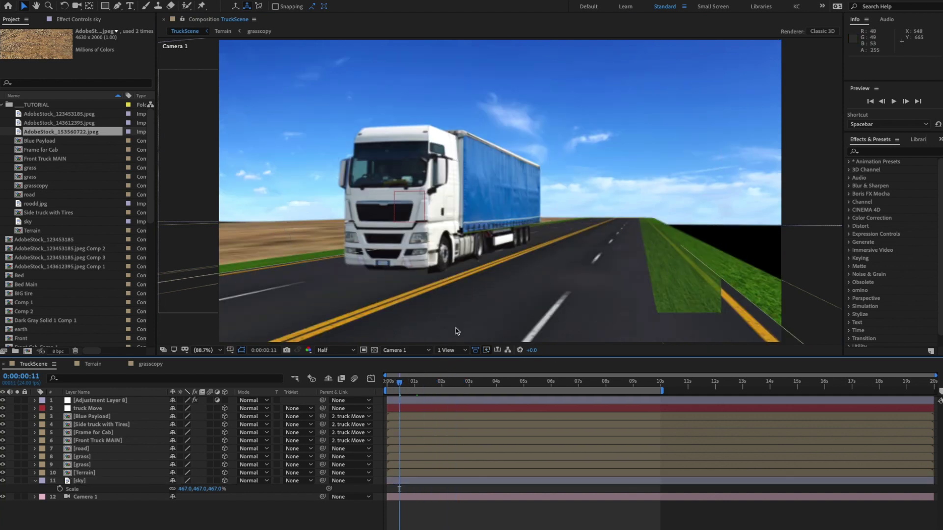
# - In Custom View 1, widen the Terrain layer to about 781% in Y and shift it to about X -3511.2, beside the grass
pyautogui.click(402, 350)
pyautogui.click(408, 456)
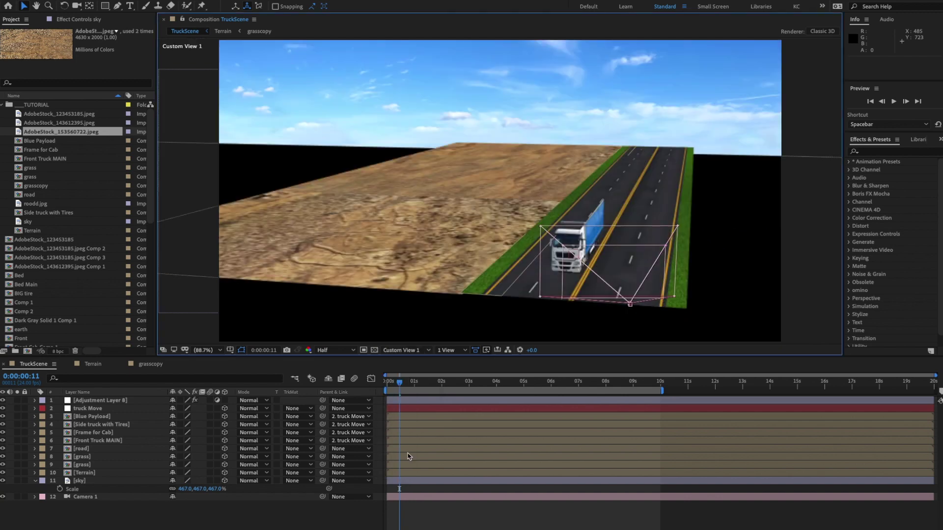
pyautogui.click(451, 199)
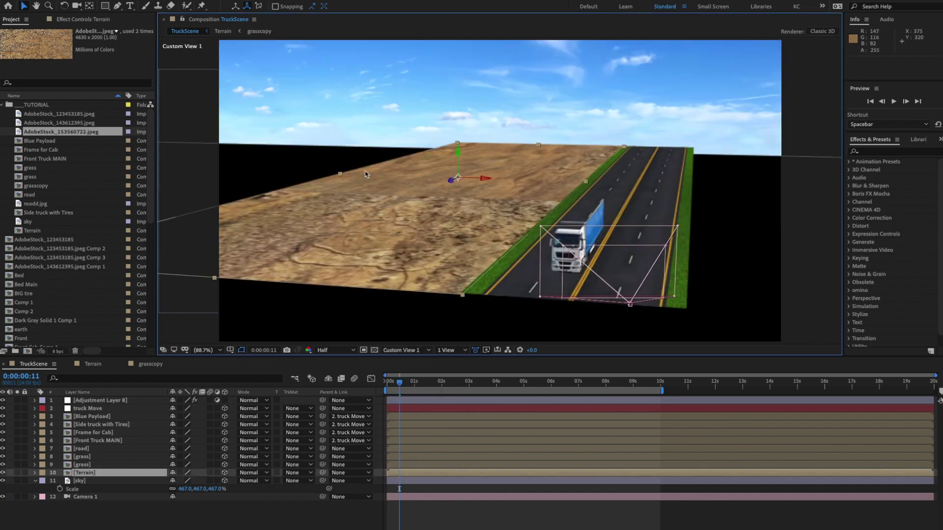
pyautogui.moveTo(340, 174); pyautogui.dragTo(355, 179)
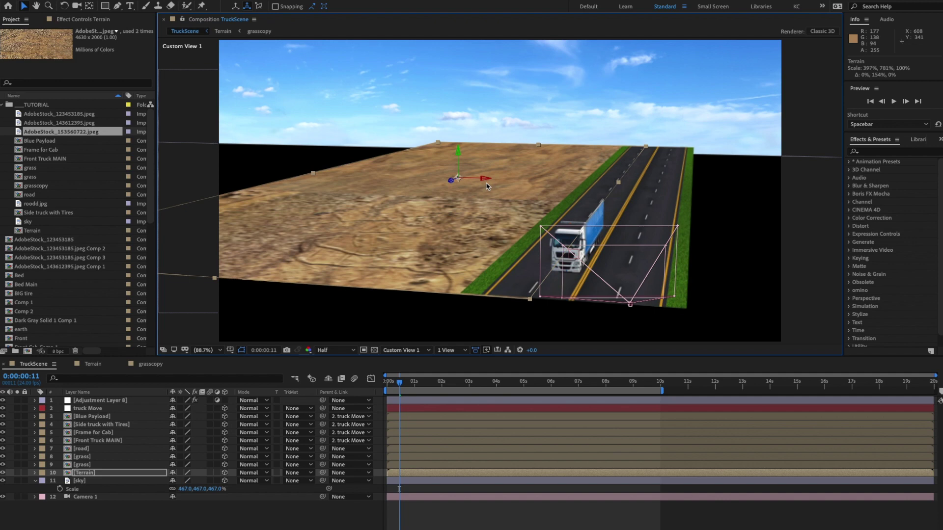
pyautogui.moveTo(484, 182); pyautogui.dragTo(234, 177)
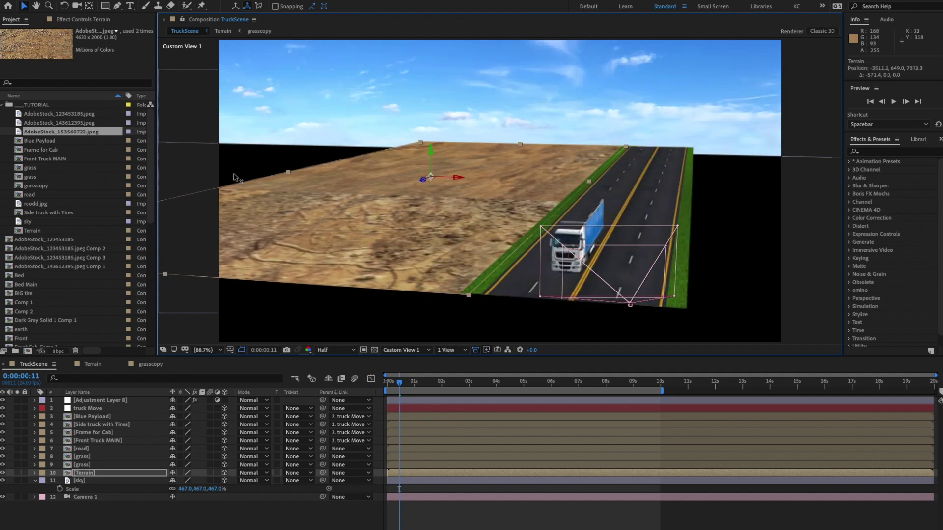
# - Duplicate the Terrain layer, move the copy to about X 4750.7 on the road's opposite side, and check it through Camera 1
pyautogui.click(88, 473)
pyautogui.hotkey('ctrl', 'd')
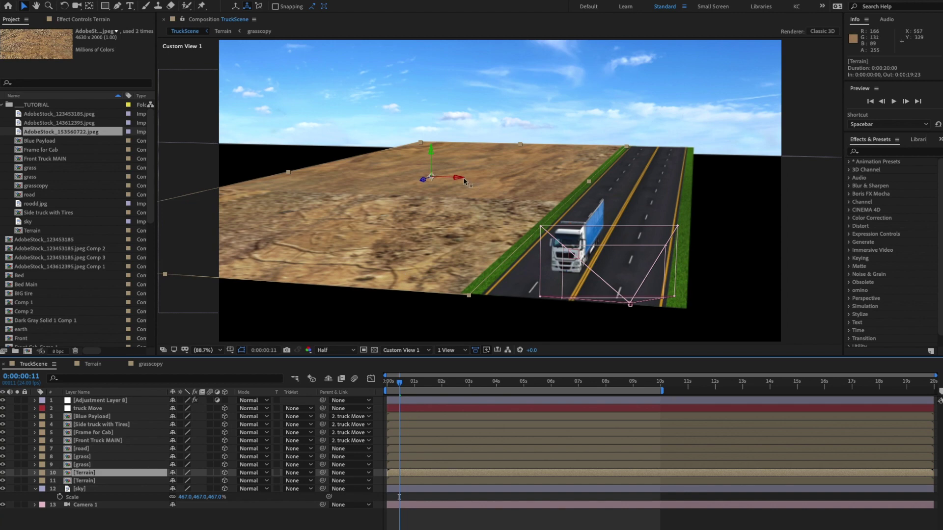
pyautogui.moveTo(459, 182); pyautogui.dragTo(822, 232)
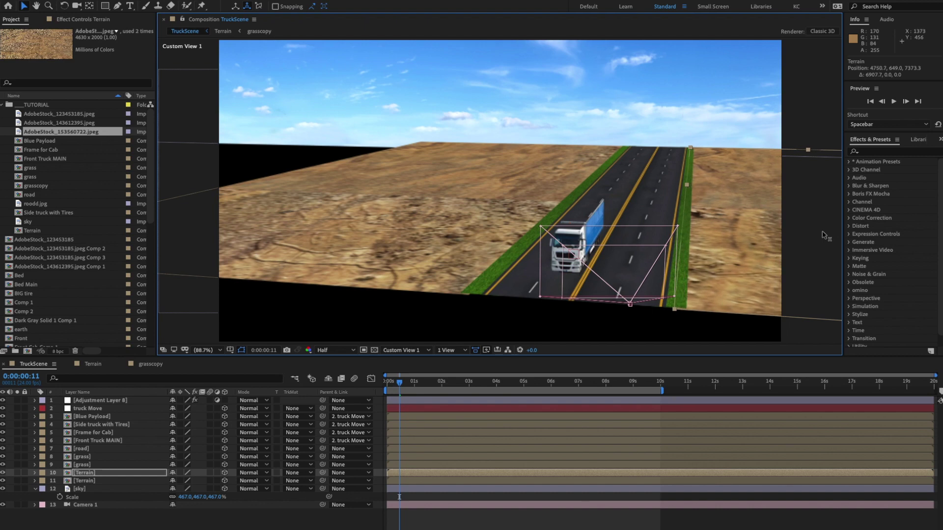
pyautogui.click(416, 350)
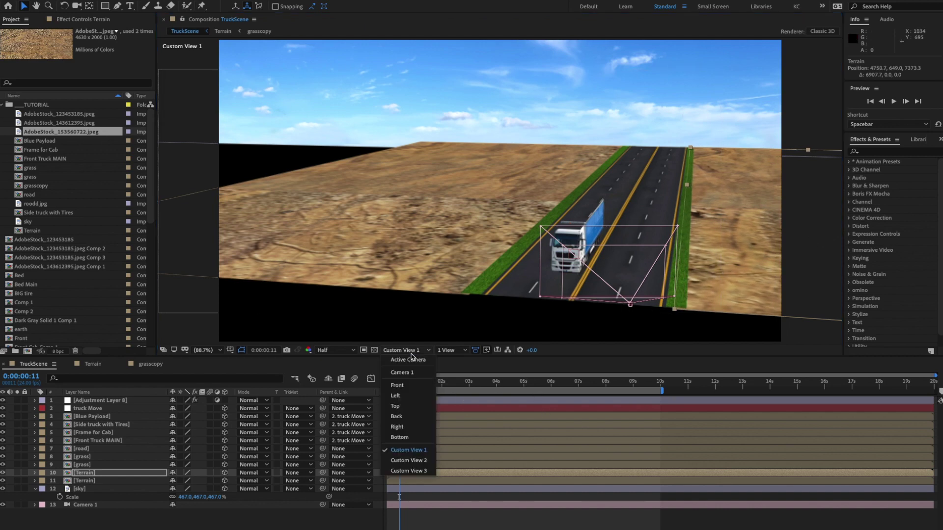
pyautogui.click(406, 373)
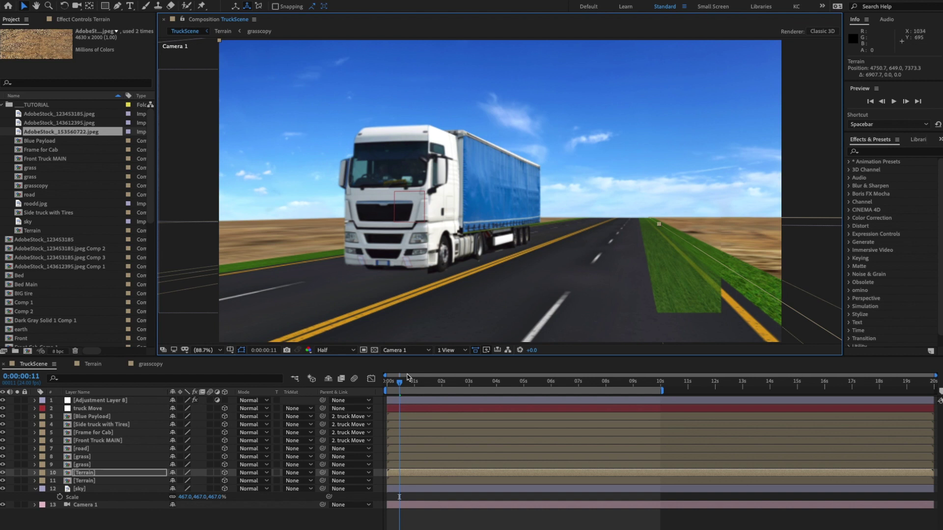
# - Undo the last value change, set Adjustment Layer 8's vertical scale to 100%, and preview the animation
pyautogui.hotkey('ctrl', 'z')
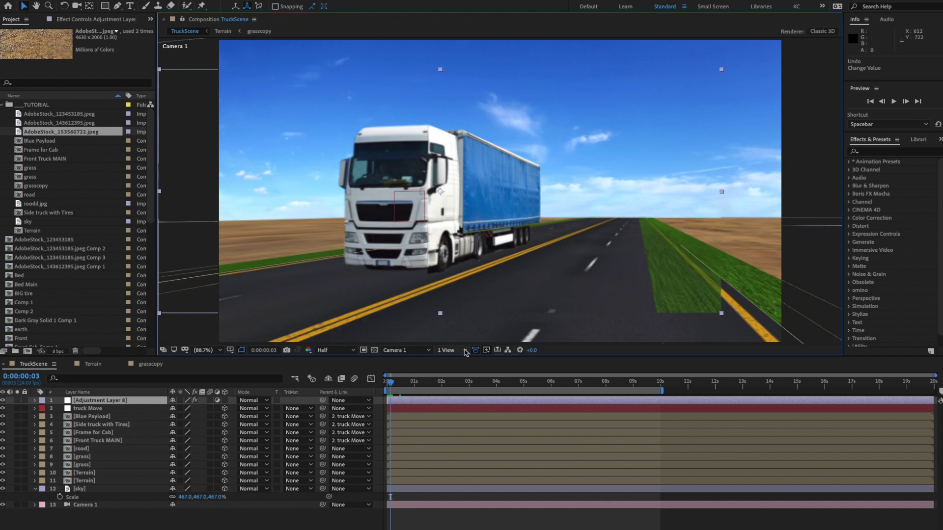
pyautogui.press('s')
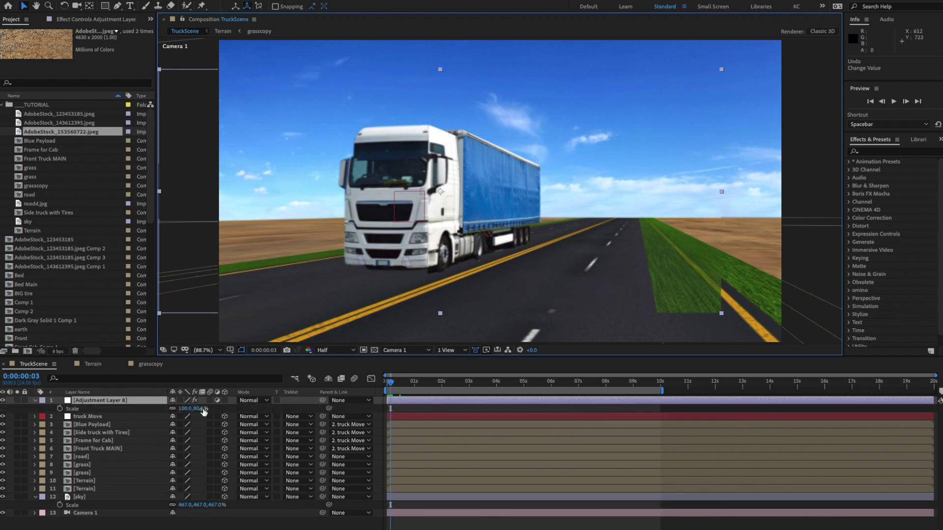
pyautogui.click(202, 409)
pyautogui.click(199, 411)
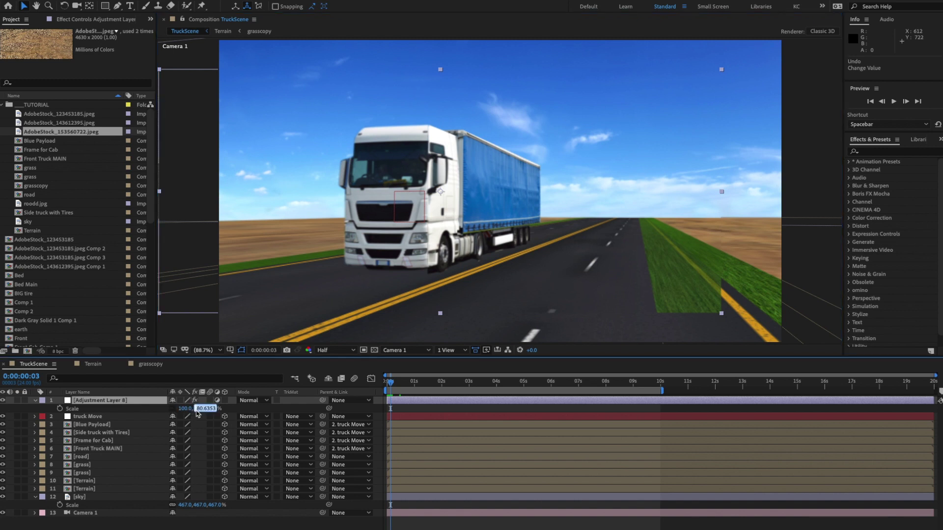
pyautogui.write('100')
pyautogui.press('Return')
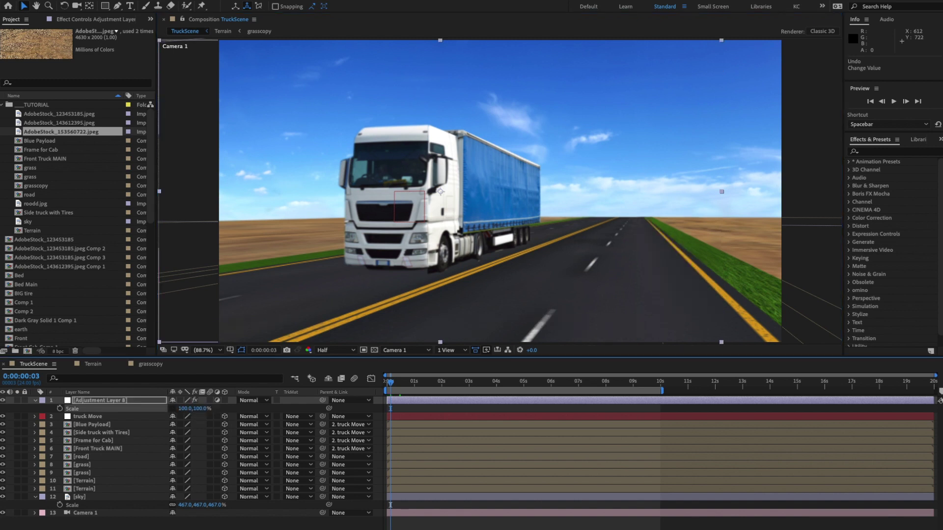
pyautogui.click(36, 401)
pyautogui.click(36, 401)
pyautogui.press('space')
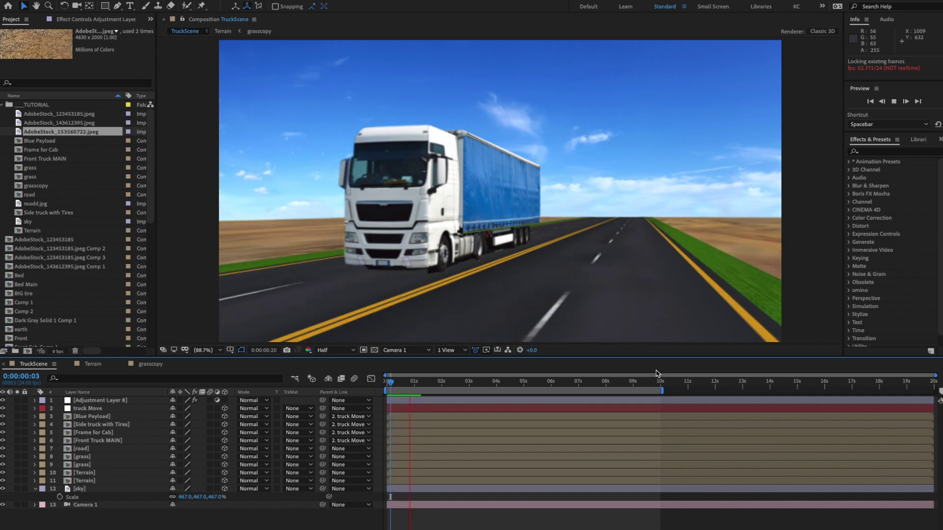
pyautogui.press('space')
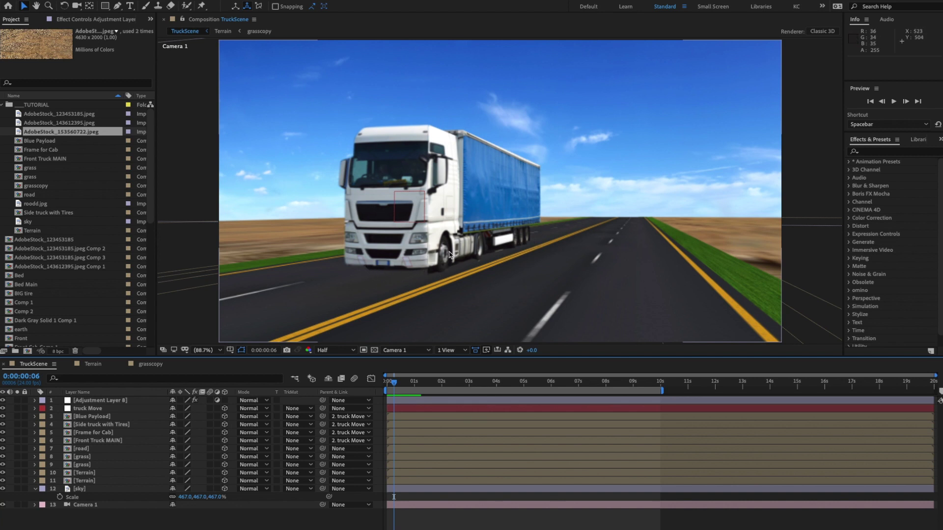
# - Examine the shadow beneath the truck in the reference render road05.mov, and return to the scene
pyautogui.moveTo(942, 162); pyautogui.dragTo(468, 122)
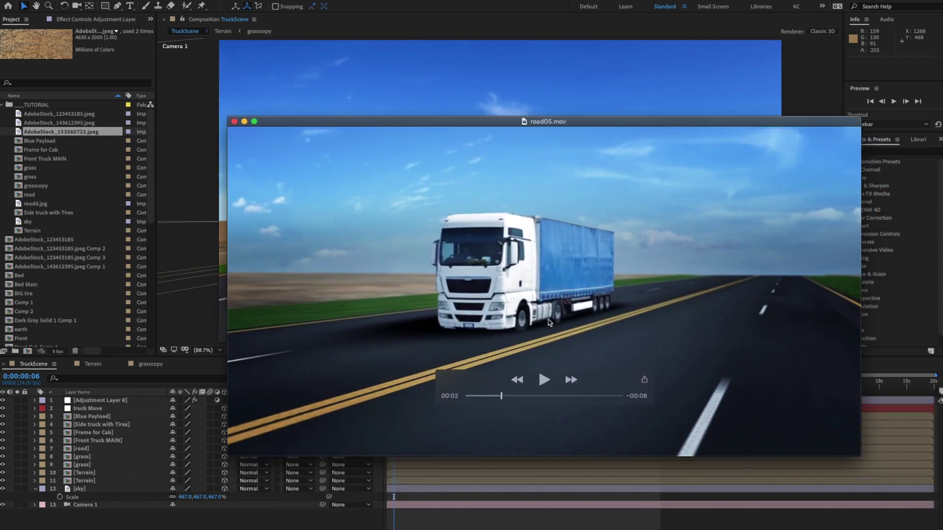
pyautogui.moveTo(481, 117); pyautogui.dragTo(942, 152)
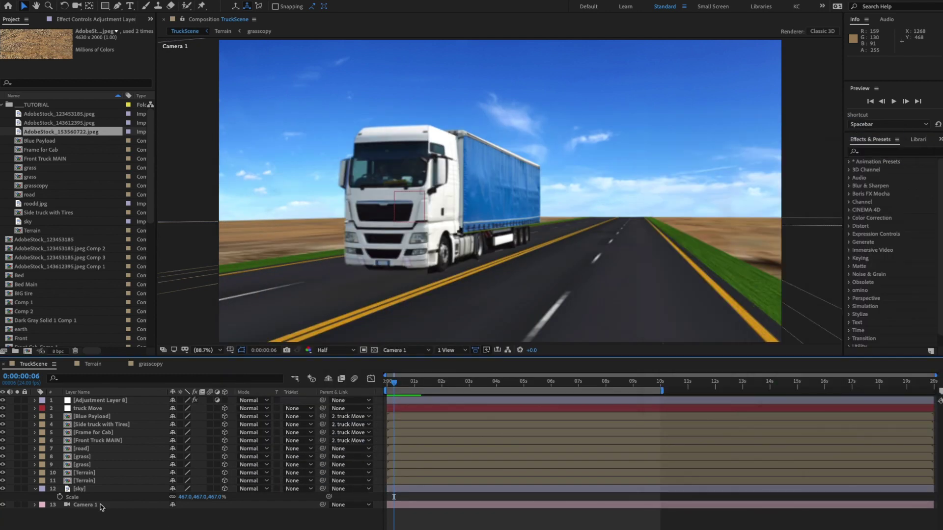
# - Create a black solid of 1280 x 720 px above the Front Truck MAIN layer and make it a 3D layer
pyautogui.click(35, 489)
pyautogui.rightClick(156, 520)
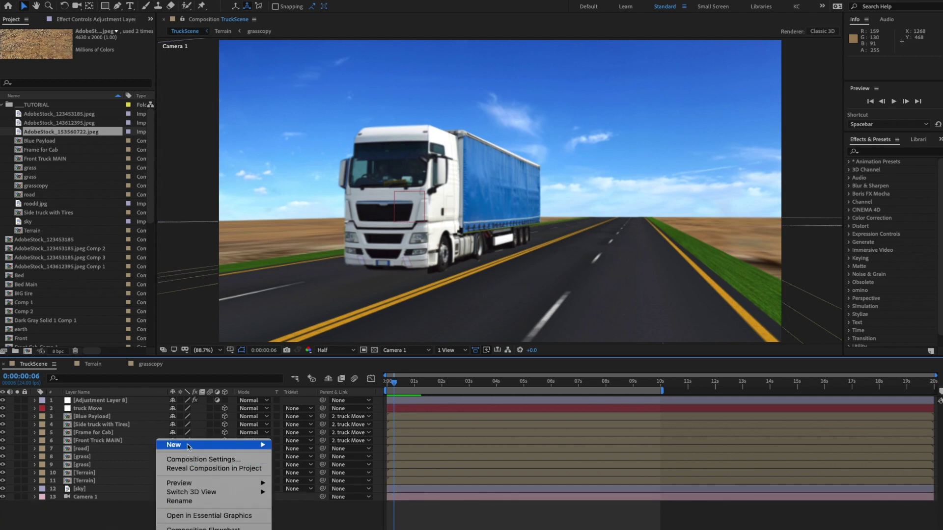
pyautogui.moveTo(256, 449)
pyautogui.click(292, 467)
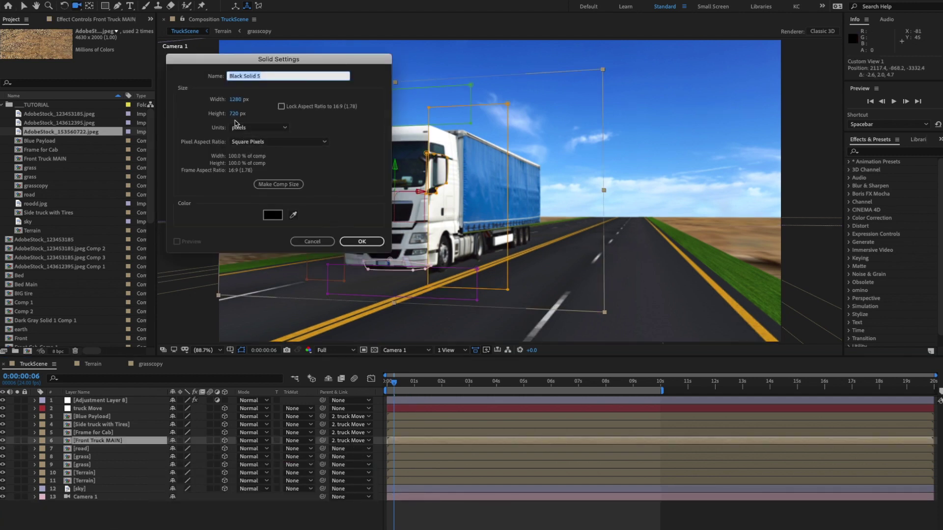
pyautogui.click(361, 241)
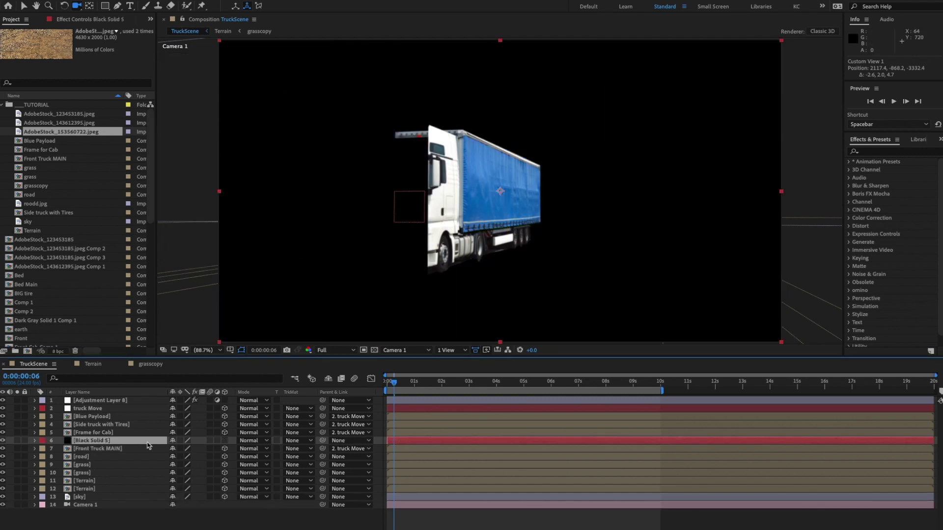
pyautogui.click(224, 440)
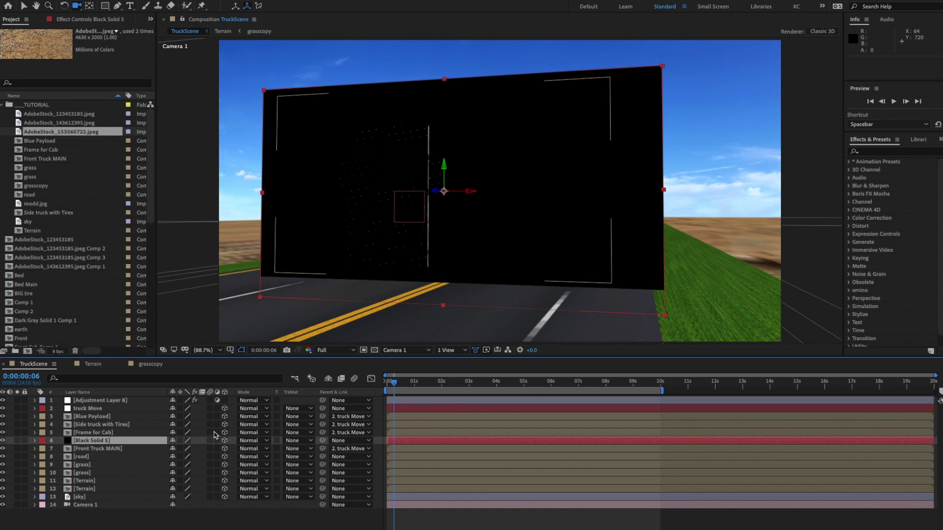
# - Rotate the black solid 90° in X and 90° in Z so it lies flat along the truck's direction
pyautogui.press('r')
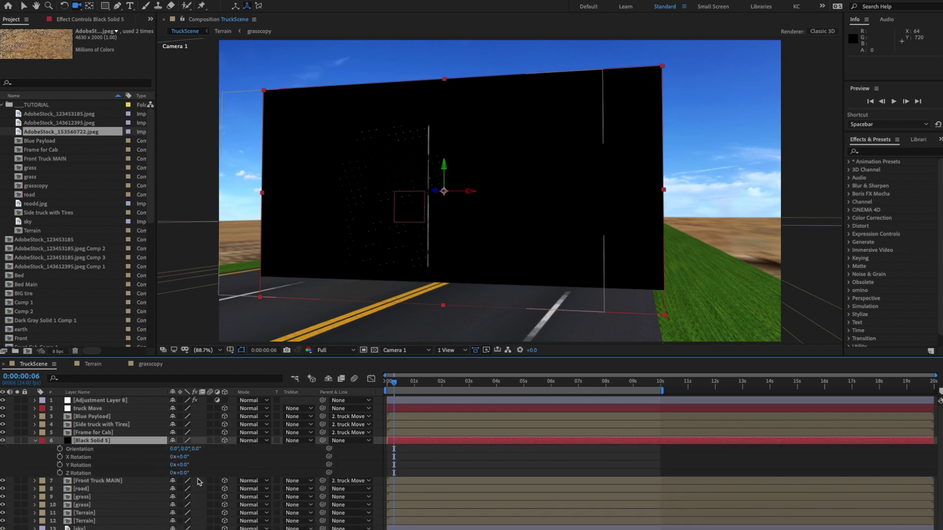
pyautogui.click(184, 457)
pyautogui.write('90')
pyautogui.press('Return')
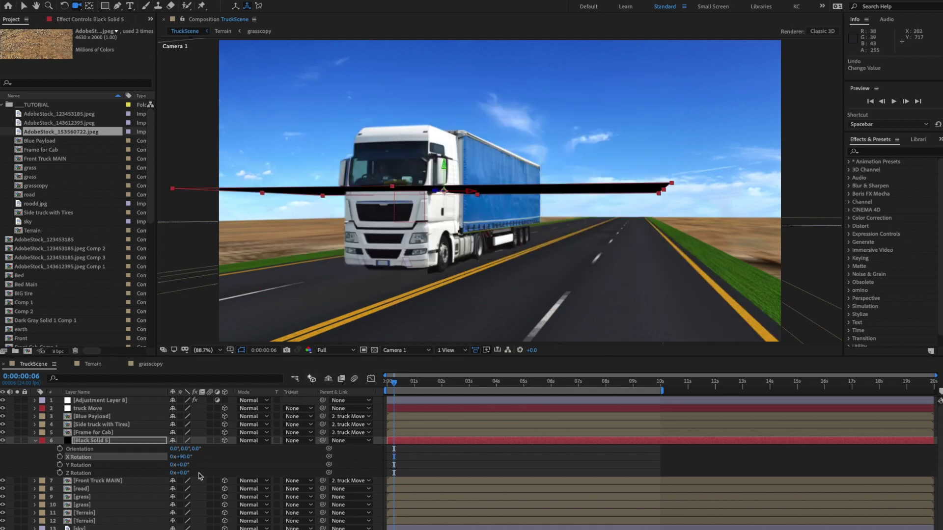
pyautogui.click(183, 473)
pyautogui.write('90')
pyautogui.press('Return')
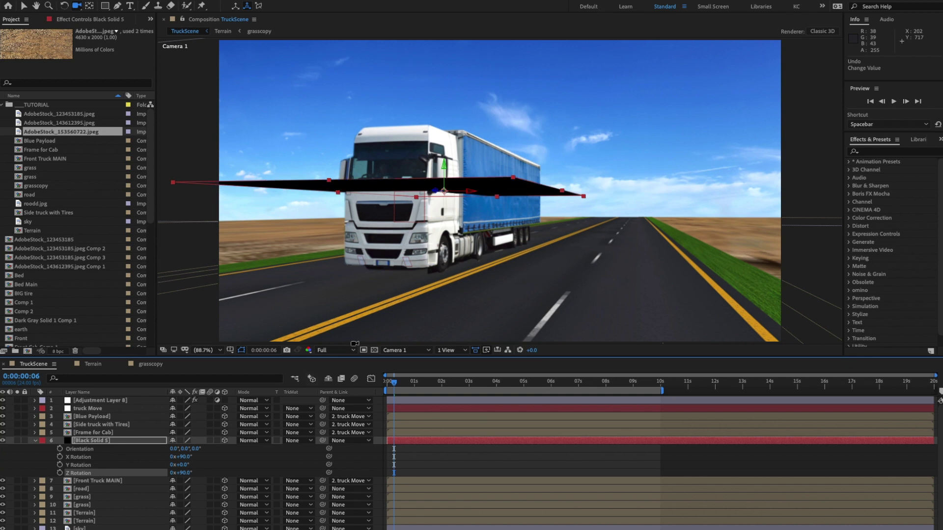
# - Lower the black solid to the road surface under the tires, at about Y 644.7, fine-tuning its height in the Right view
pyautogui.click(24, 5)
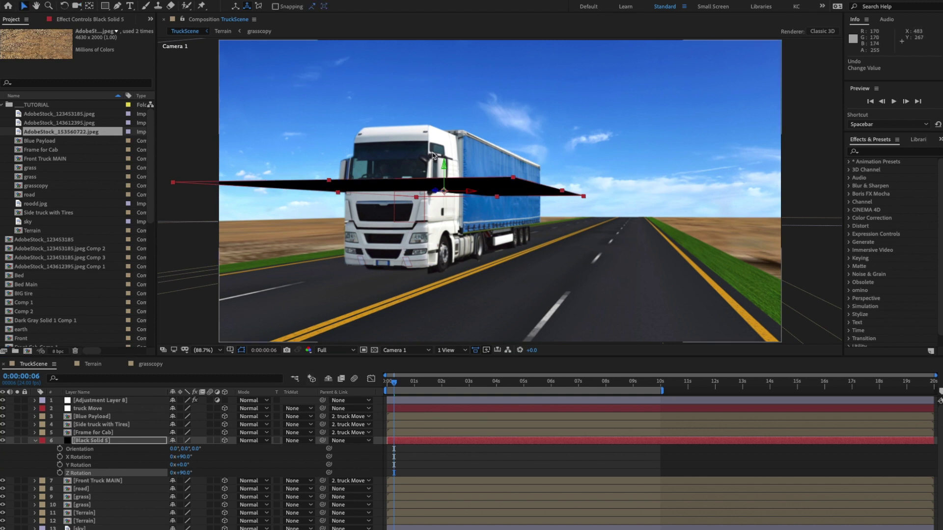
pyautogui.moveTo(444, 167); pyautogui.dragTo(439, 255)
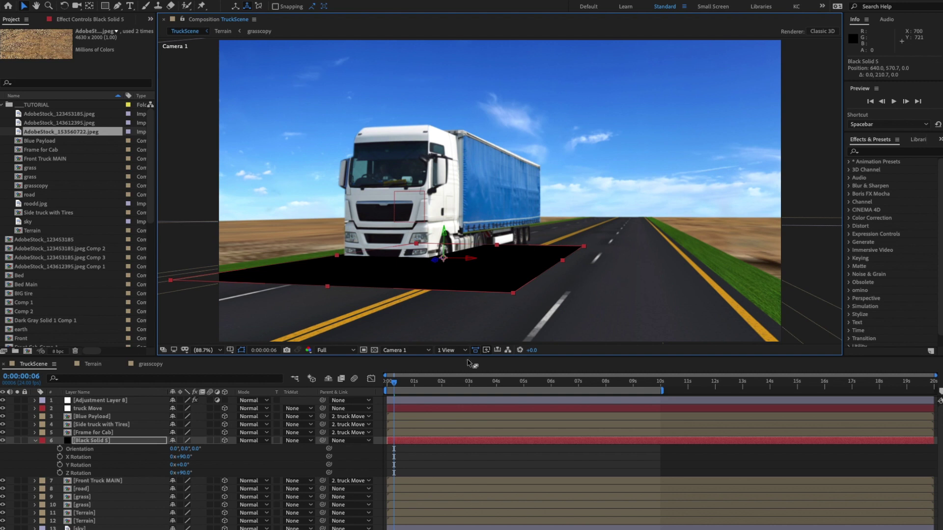
pyautogui.click(406, 350)
pyautogui.click(413, 427)
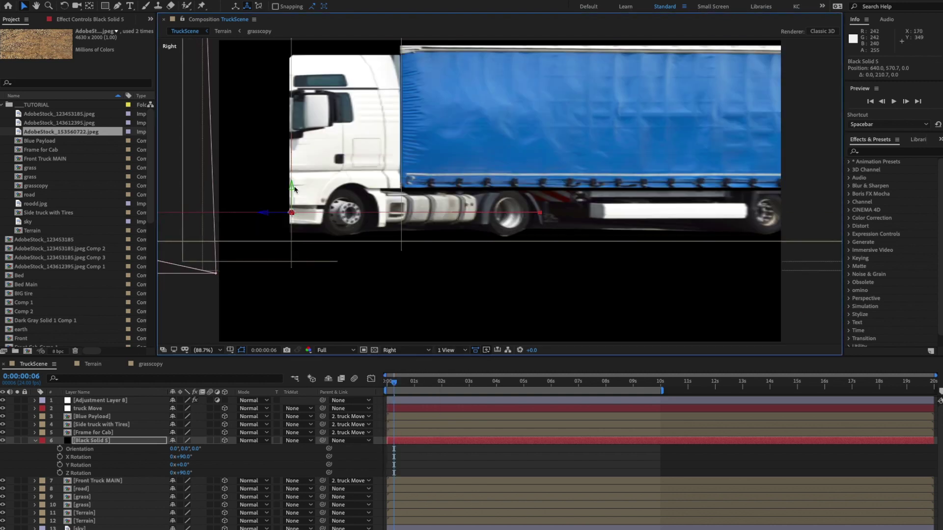
pyautogui.moveTo(293, 188); pyautogui.dragTo(288, 215)
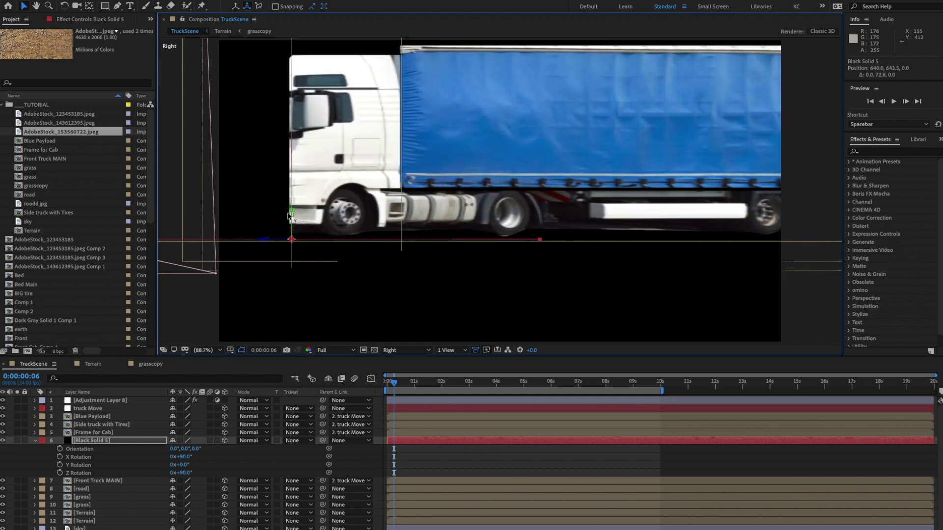
pyautogui.hotkey('ctrl', 'z')
# - In the Right view, move the black solid back beneath the trailer to about Z 935.9
pyautogui.moveTo(268, 242); pyautogui.dragTo(596, 254)
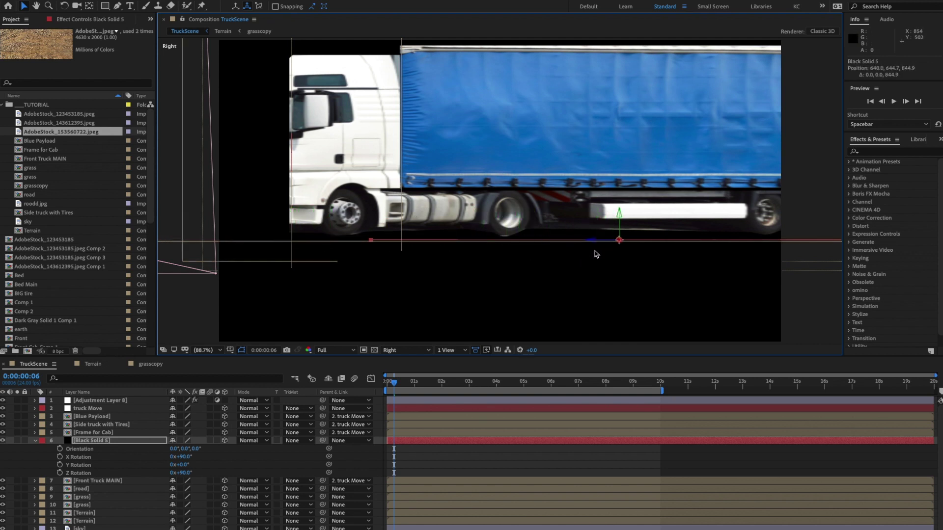
pyautogui.press('c')
pyautogui.moveTo(573, 183); pyautogui.dragTo(442, 361)
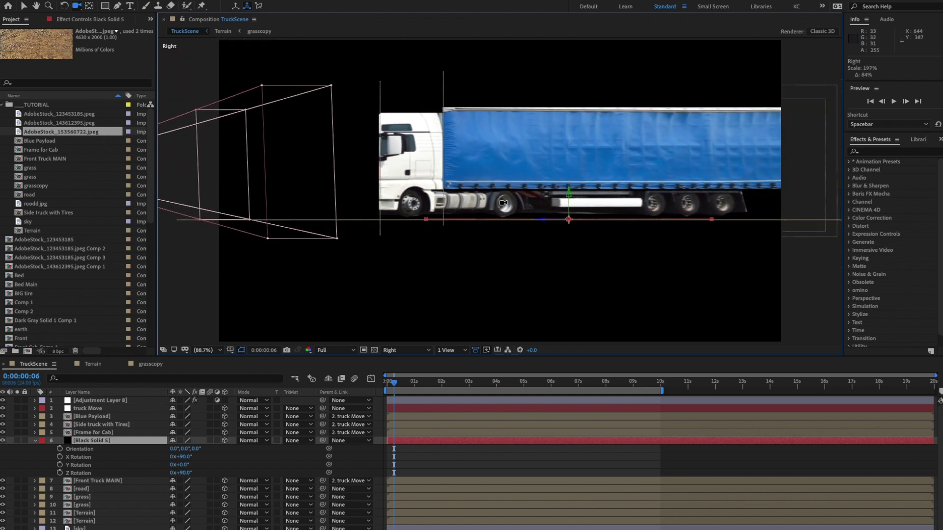
pyautogui.press('c')
pyautogui.moveTo(511, 198); pyautogui.dragTo(400, 205)
pyautogui.click(23, 6)
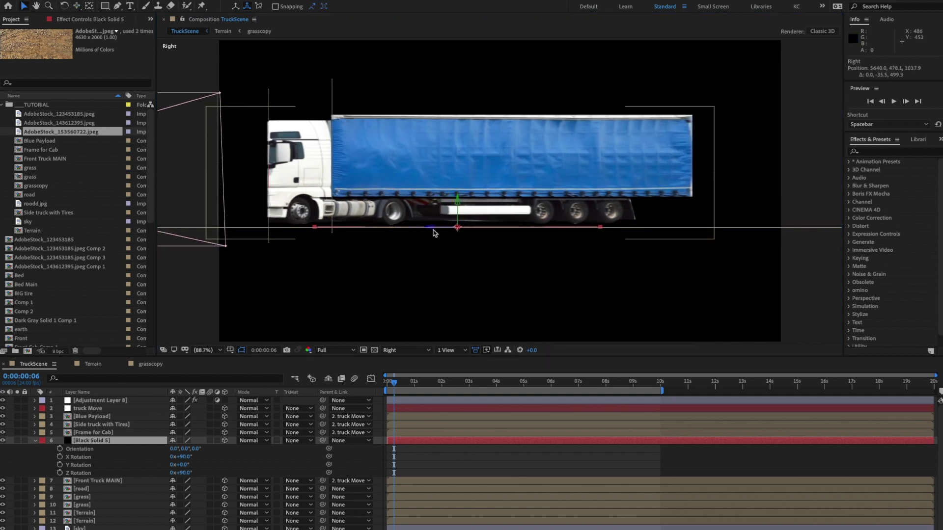
pyautogui.moveTo(430, 230); pyautogui.dragTo(451, 232)
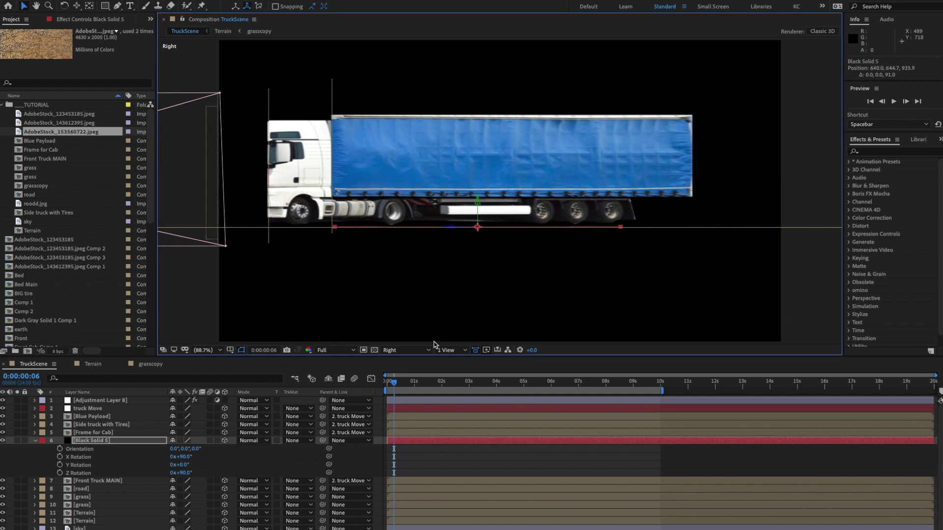
# - In Custom View 1, move the black solid sideways under the truck to about X 244.1
pyautogui.click(417, 350)
pyautogui.click(415, 450)
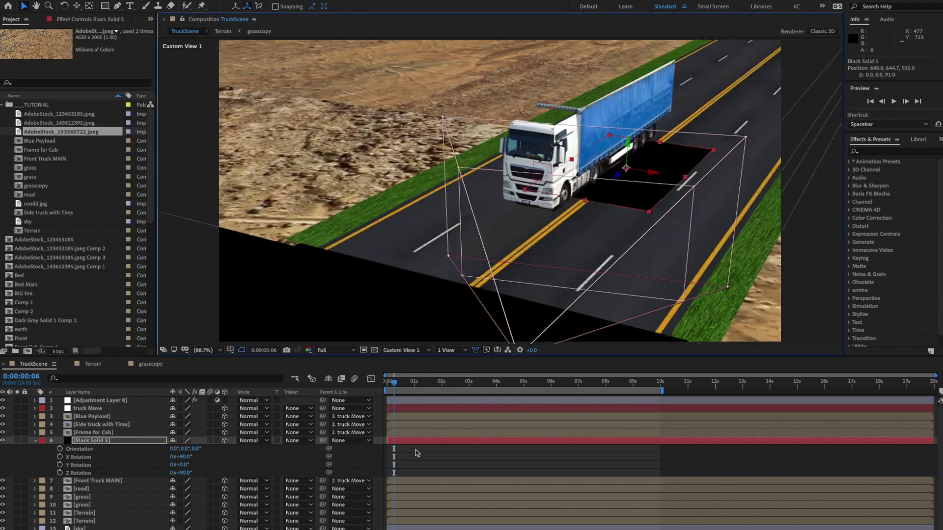
pyautogui.press('c')
pyautogui.moveTo(642, 166); pyautogui.dragTo(593, 184)
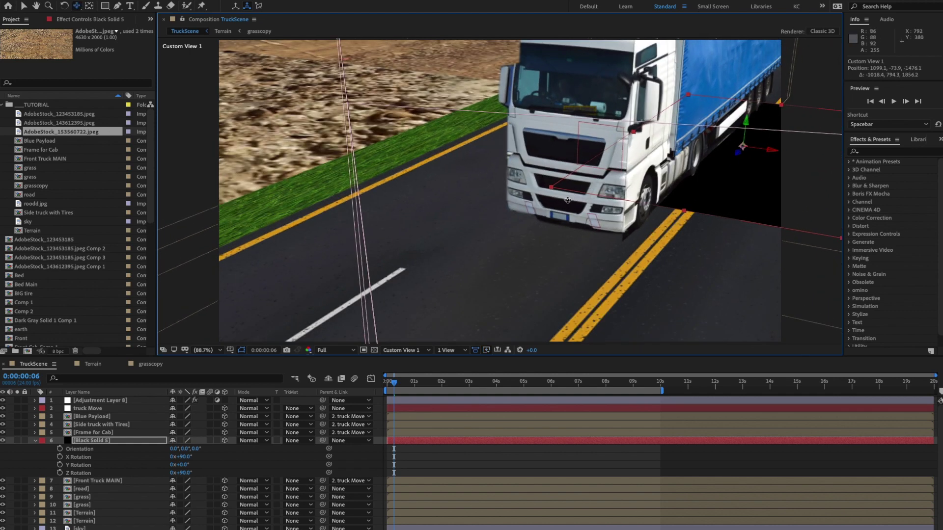
pyautogui.moveTo(567, 200); pyautogui.dragTo(348, 221)
pyautogui.click(23, 5)
pyautogui.moveTo(564, 173); pyautogui.dragTo(391, 161)
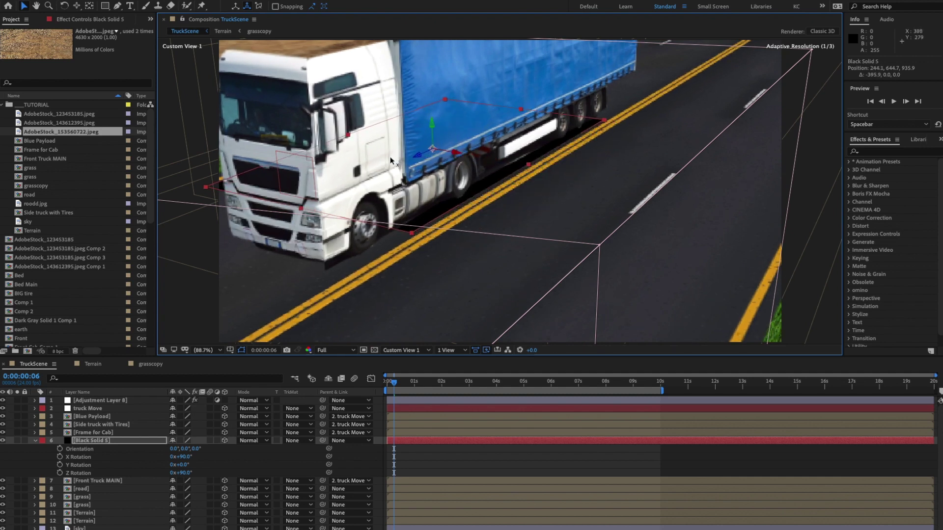
# - From a front angle, center the black solid under the cab and narrow it to about 59% Y scale
pyautogui.press('c')
pyautogui.moveTo(480, 176); pyautogui.dragTo(53, 15)
pyautogui.press('c')
pyautogui.click(24, 7)
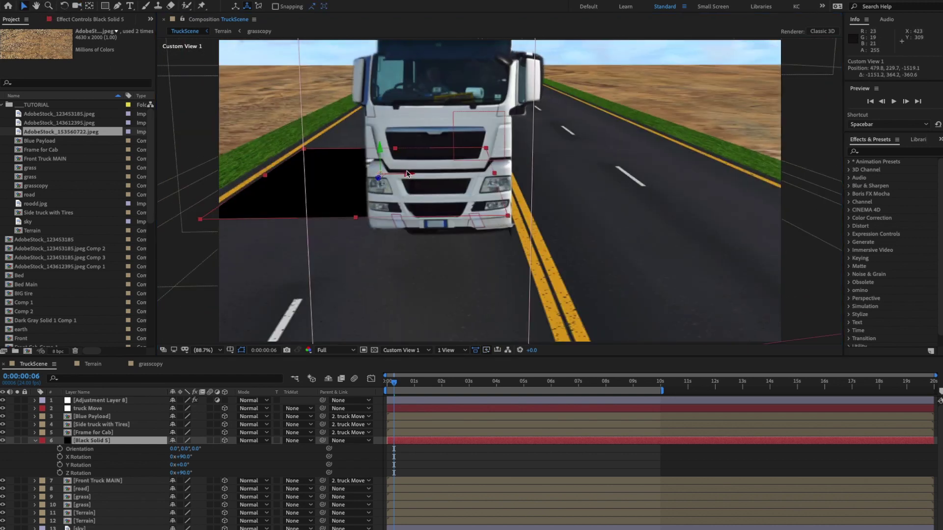
pyautogui.moveTo(408, 176); pyautogui.dragTo(486, 178)
pyautogui.moveTo(323, 176); pyautogui.dragTo(369, 182)
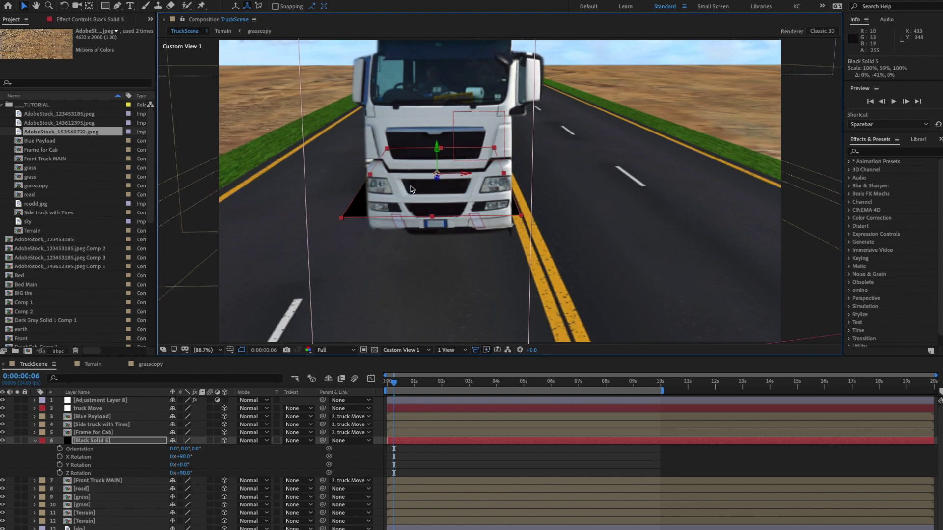
# - Stretch the black solid lengthwise so it reaches from just ahead of the cab to the trailer's rear wheels
pyautogui.press('c')
pyautogui.moveTo(431, 186); pyautogui.dragTo(229, 198)
pyautogui.press('v')
pyautogui.press('c')
pyautogui.moveTo(490, 204); pyautogui.dragTo(515, 200)
pyautogui.scroll(3, 515, 202)
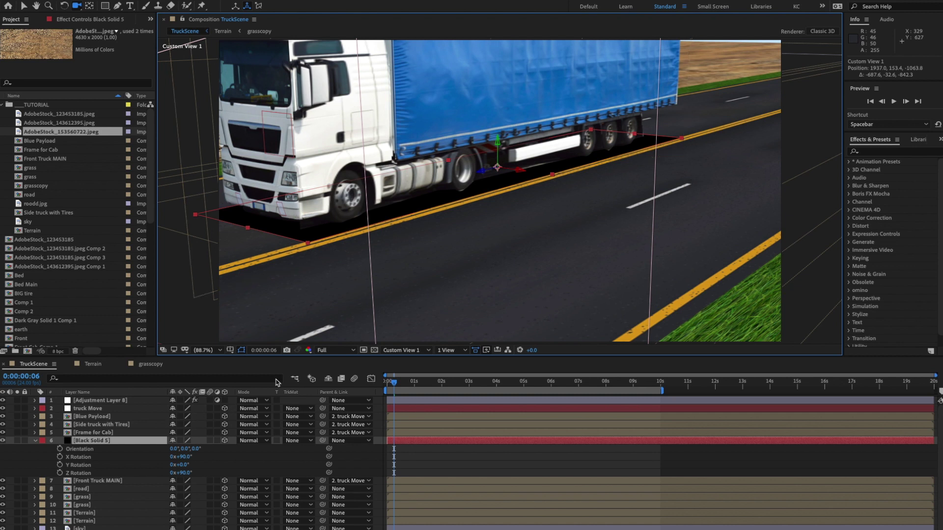
# - Collapse the black solid's properties, open the solid in its own Layer viewer, and widen that viewer beside the composition
pyautogui.click(36, 445)
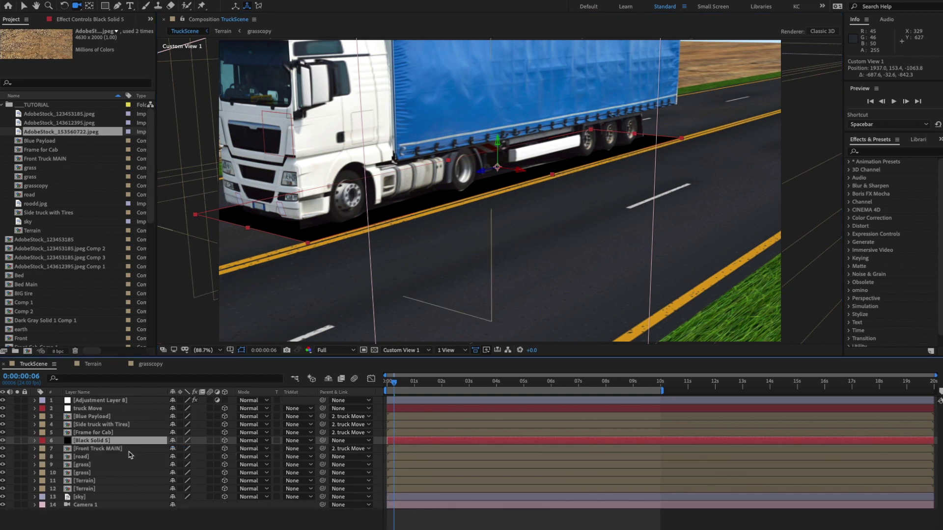
pyautogui.click(210, 526)
pyautogui.click(93, 440)
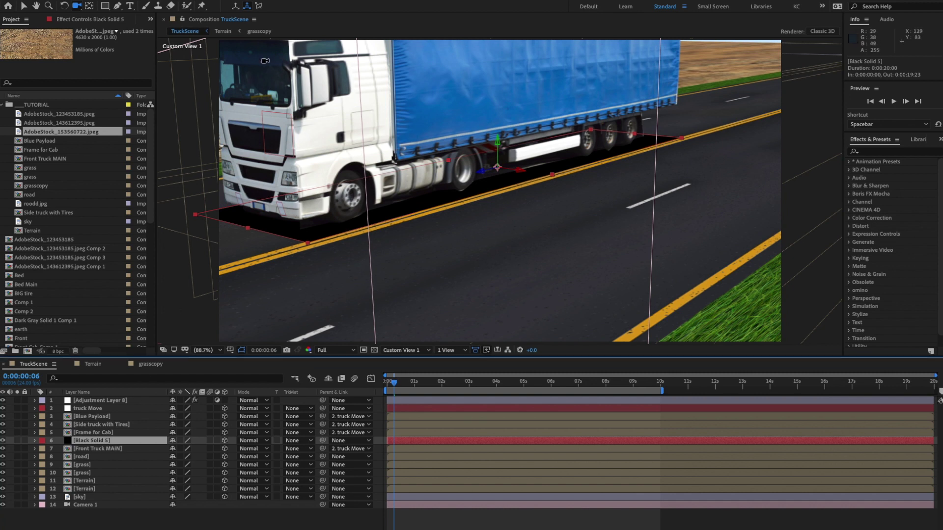
pyautogui.doubleClick(88, 442)
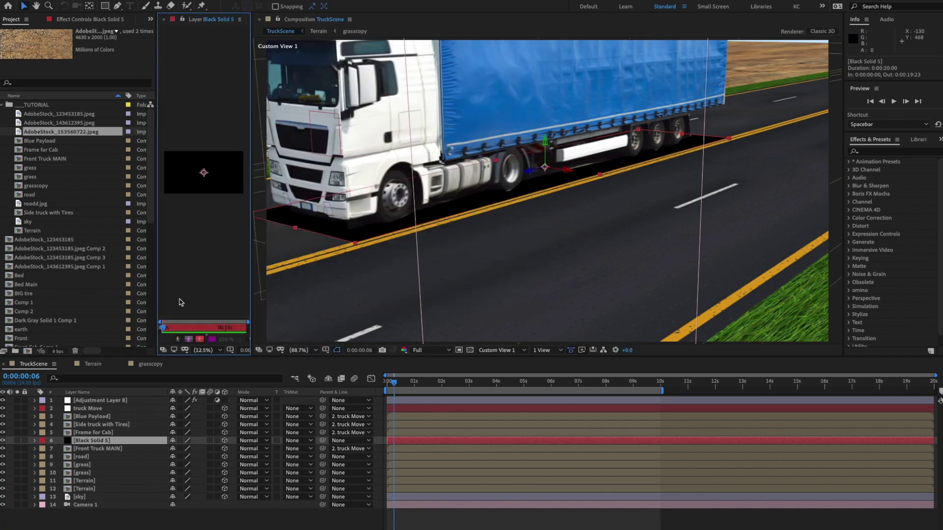
pyautogui.moveTo(252, 75); pyautogui.dragTo(470, 91)
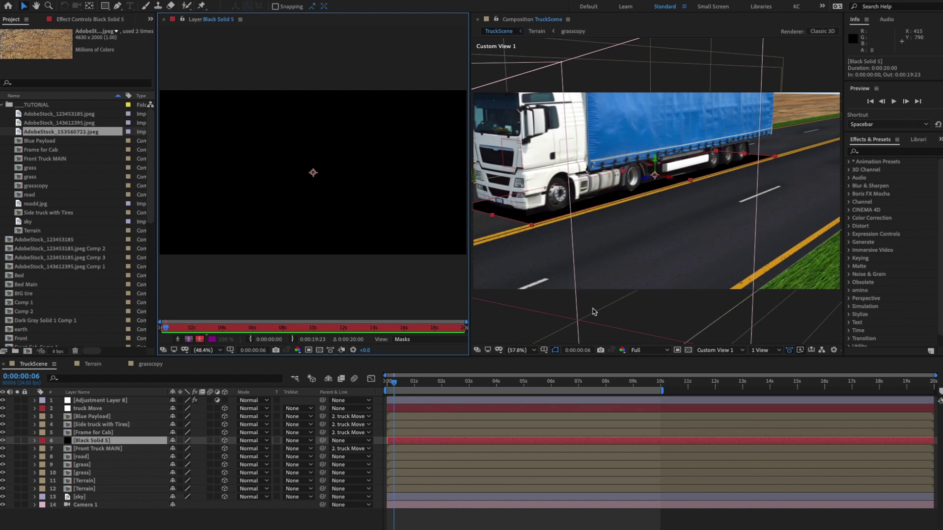
# - Add a rectangular mask covering the entire black solid, and undo the extra mask duplication
pyautogui.click(604, 257)
pyautogui.press('c')
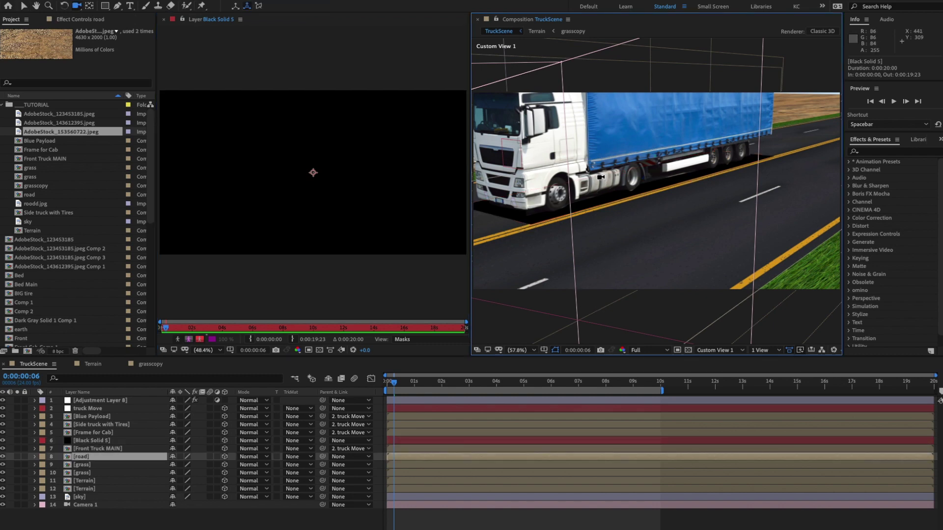
pyautogui.moveTo(600, 178); pyautogui.dragTo(775, 190)
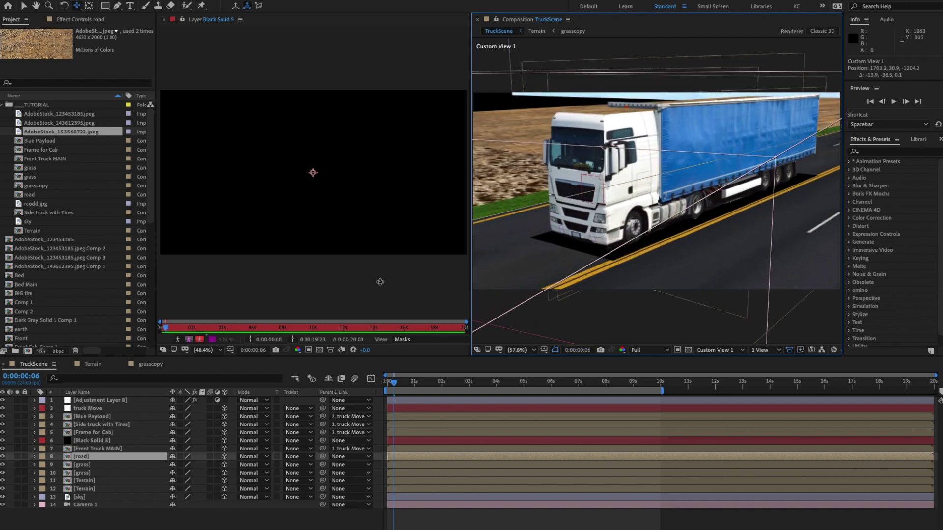
pyautogui.click(96, 442)
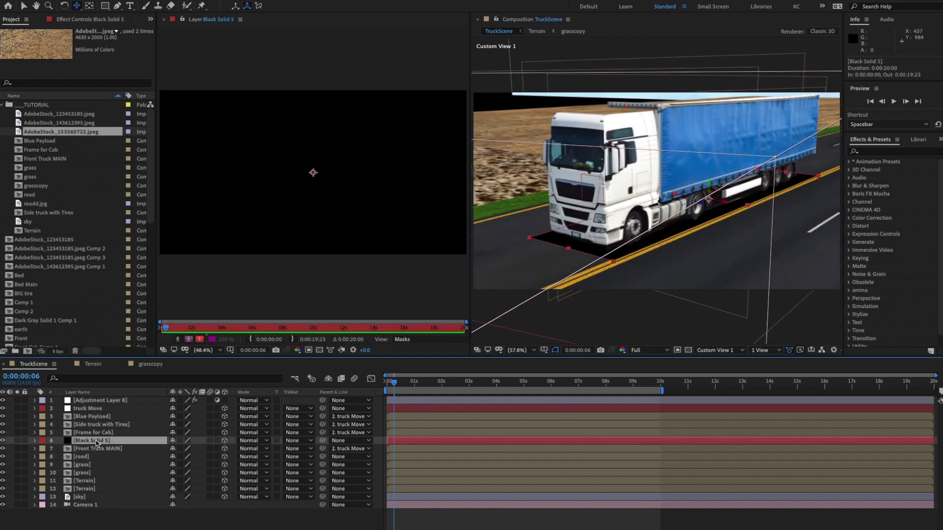
pyautogui.doubleClick(105, 6)
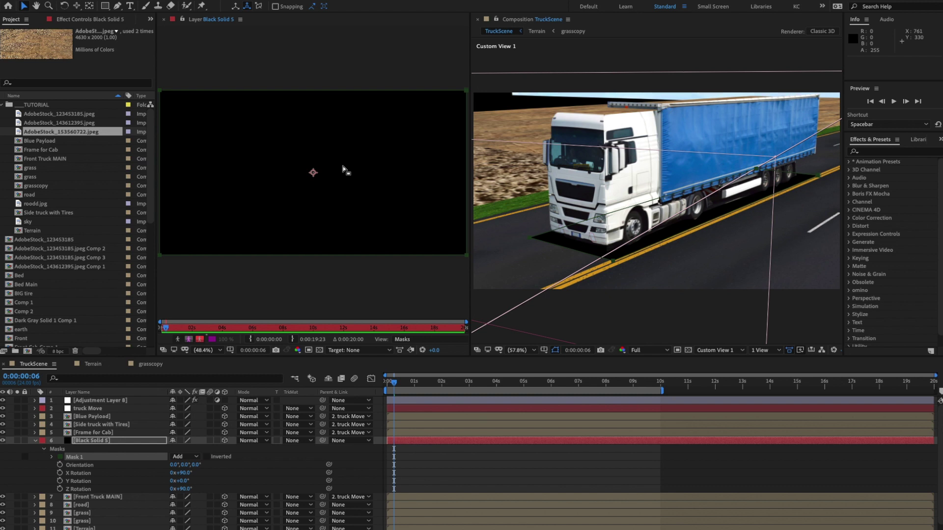
pyautogui.hotkey('ctrl', 'z')
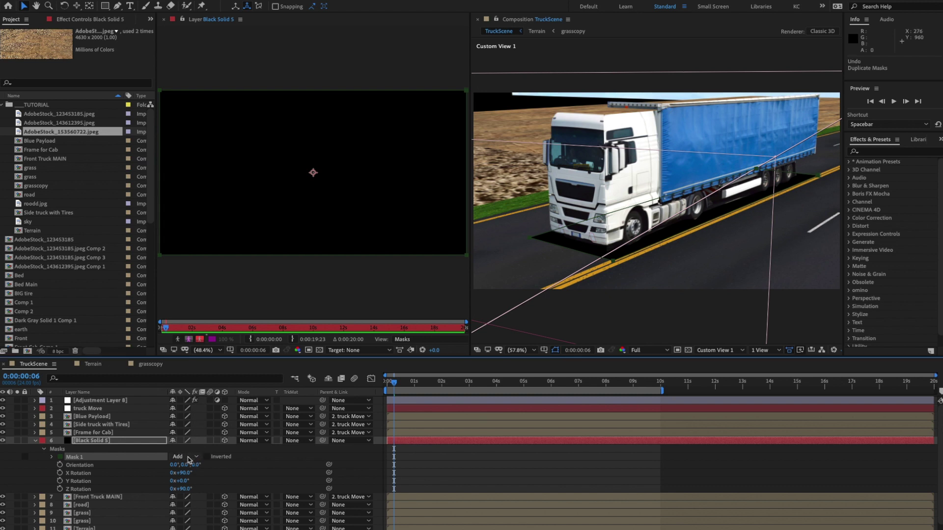
# - Set Mask 1 on the black solid to Subtract, then duplicate it and set the duplicate, Mask 2, to Add
pyautogui.click(188, 459)
pyautogui.click(200, 488)
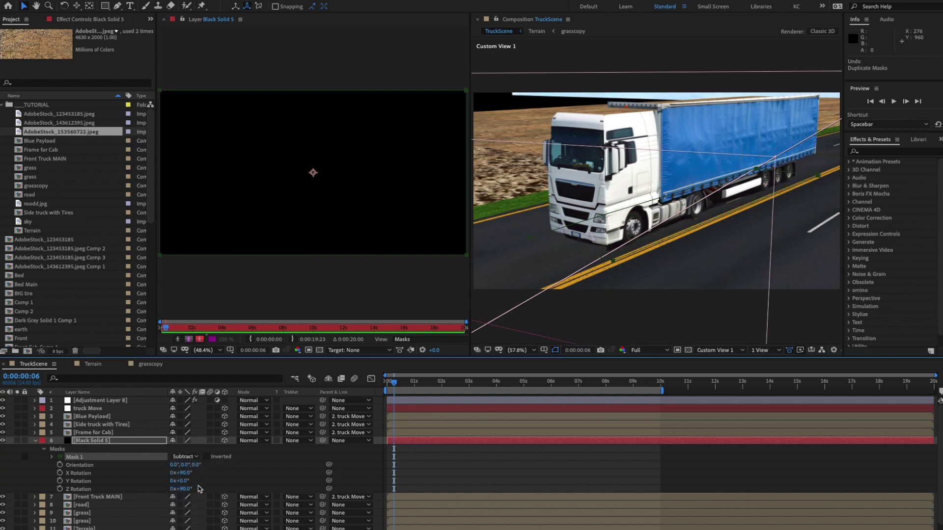
pyautogui.hotkey('ctrl', 'd')
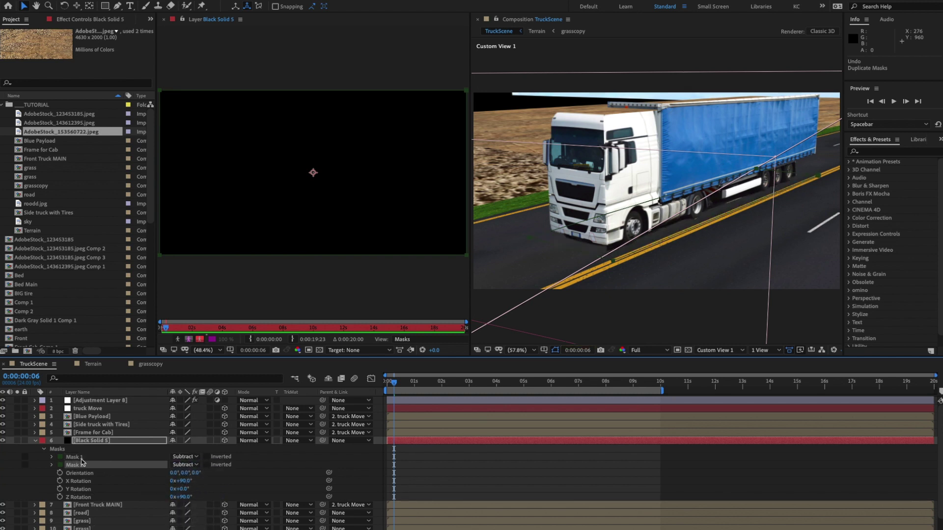
pyautogui.click(193, 466)
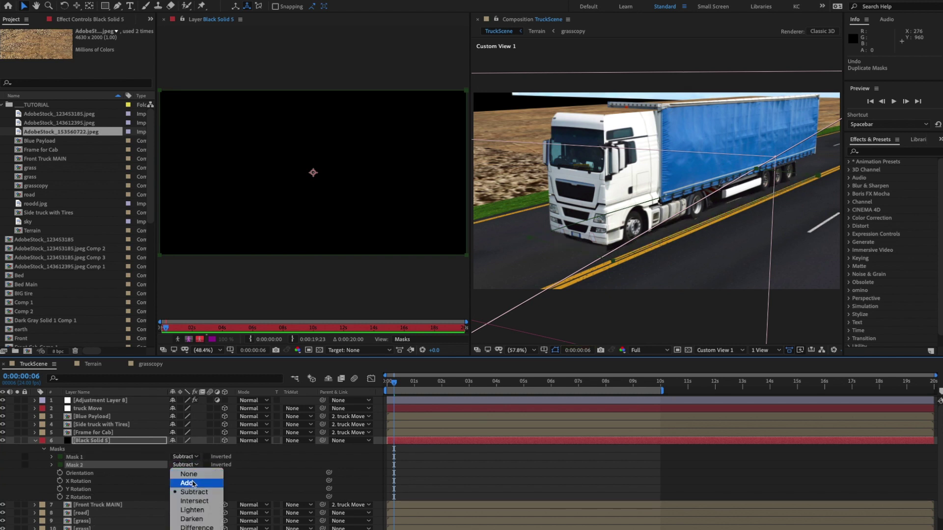
pyautogui.click(192, 482)
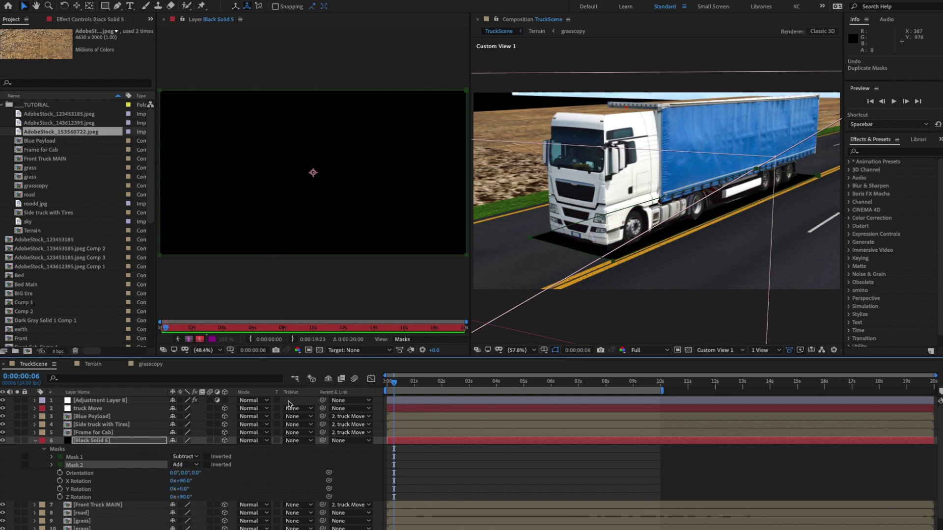
# - Set Mask 2's expansion to -98 pixels and its feather to 70 pixels to soften the shadow's edges
pyautogui.click(53, 465)
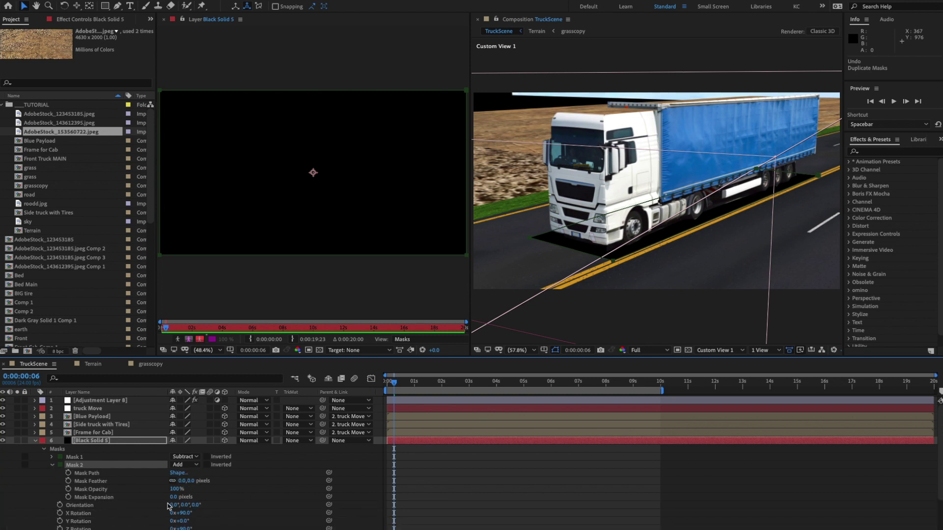
pyautogui.moveTo(173, 497); pyautogui.dragTo(128, 501)
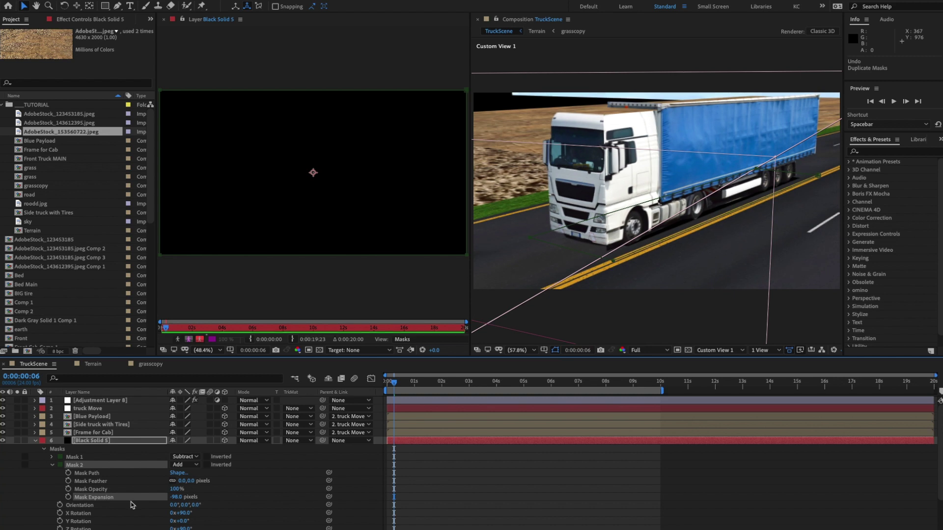
pyautogui.moveTo(191, 485); pyautogui.dragTo(219, 480)
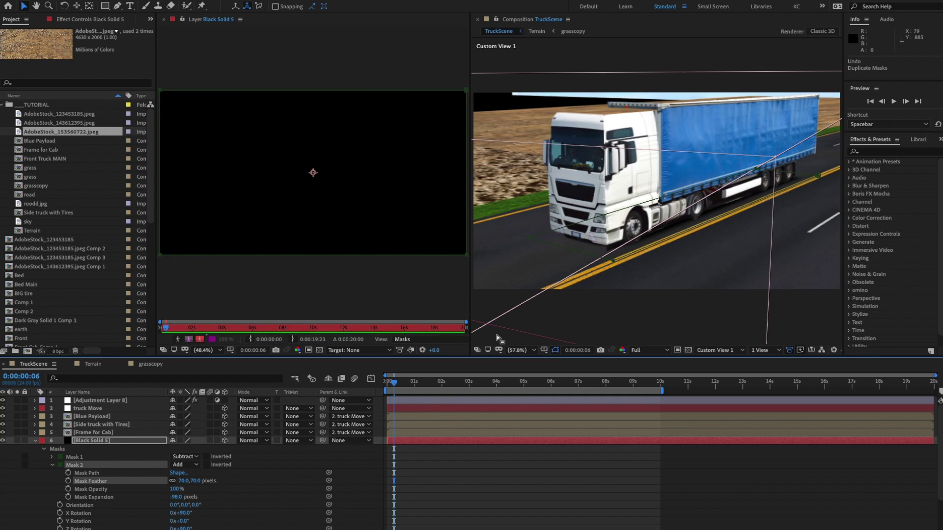
# - Undo the accidental mask path edit, hide the mask paths, and stretch the black solid farther ahead of the cab
pyautogui.press('c')
pyautogui.moveTo(680, 221); pyautogui.dragTo(734, 205)
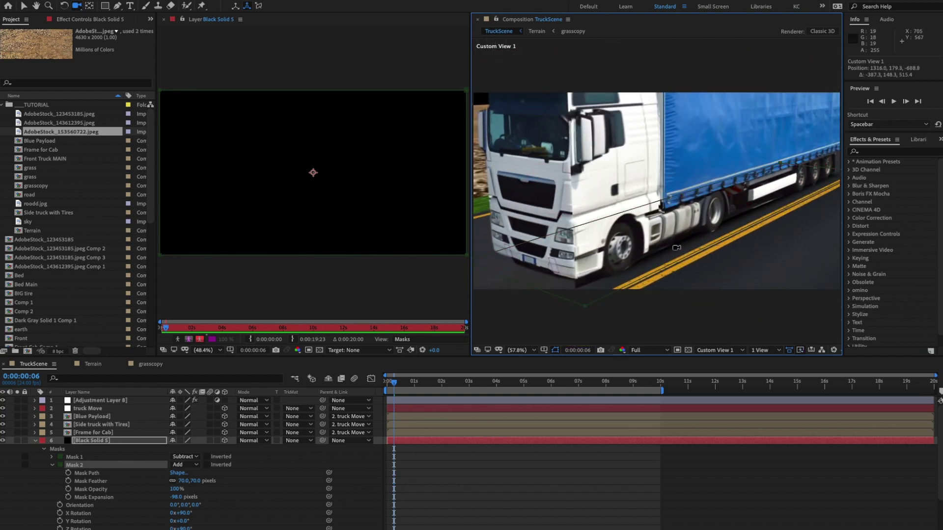
pyautogui.moveTo(649, 247); pyautogui.dragTo(625, 278)
pyautogui.press('v')
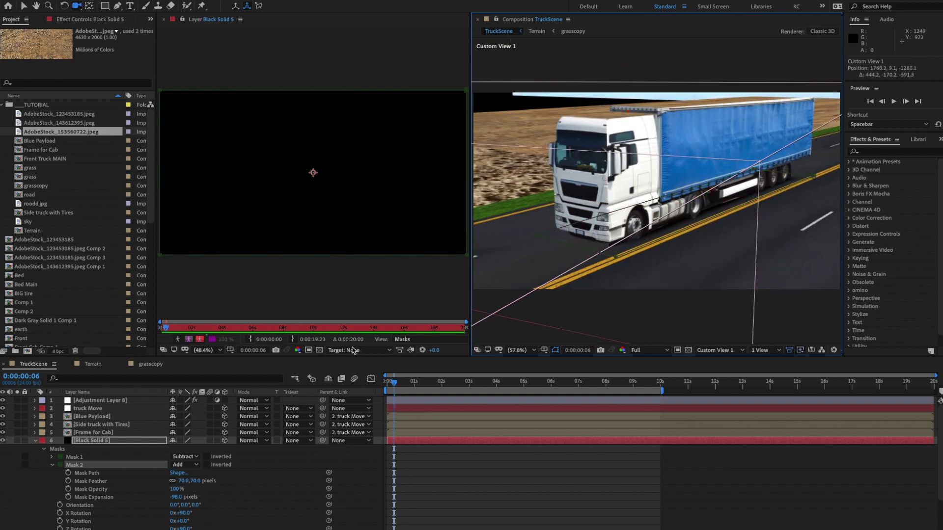
pyautogui.hotkey('ctrl', 'z')
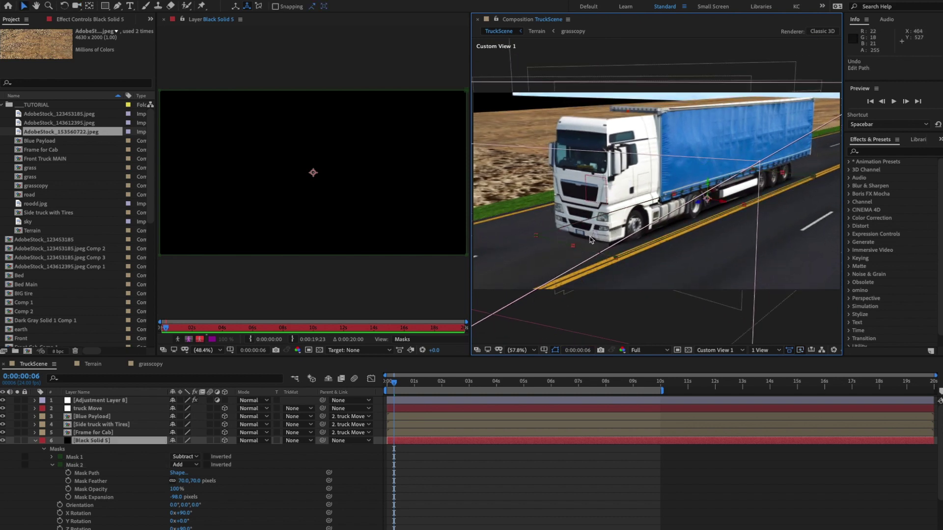
pyautogui.click(555, 352)
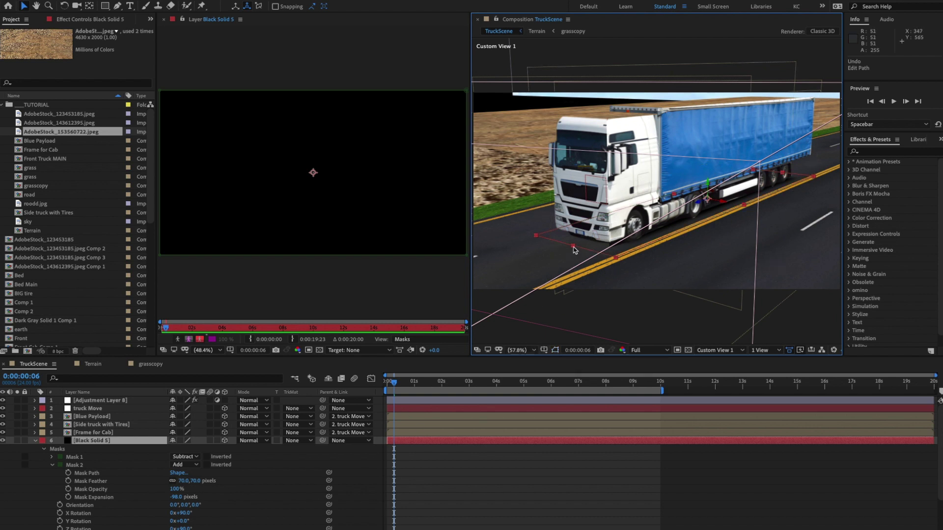
pyautogui.moveTo(573, 249); pyautogui.dragTo(545, 269)
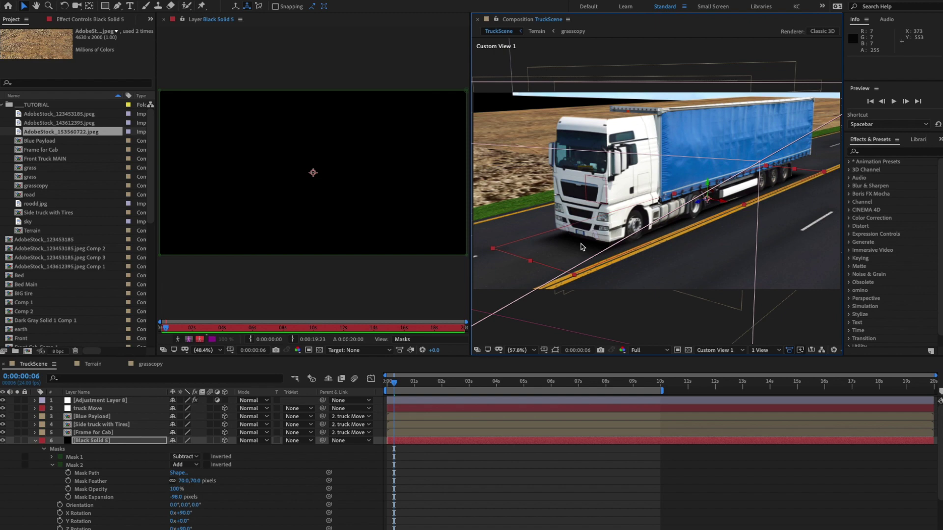
# - From the front, widen the black solid and shift it sideways to X position 381.1, and close its Layer viewer
pyautogui.press('c')
pyautogui.moveTo(578, 242); pyautogui.dragTo(632, 248)
pyautogui.click(24, 5)
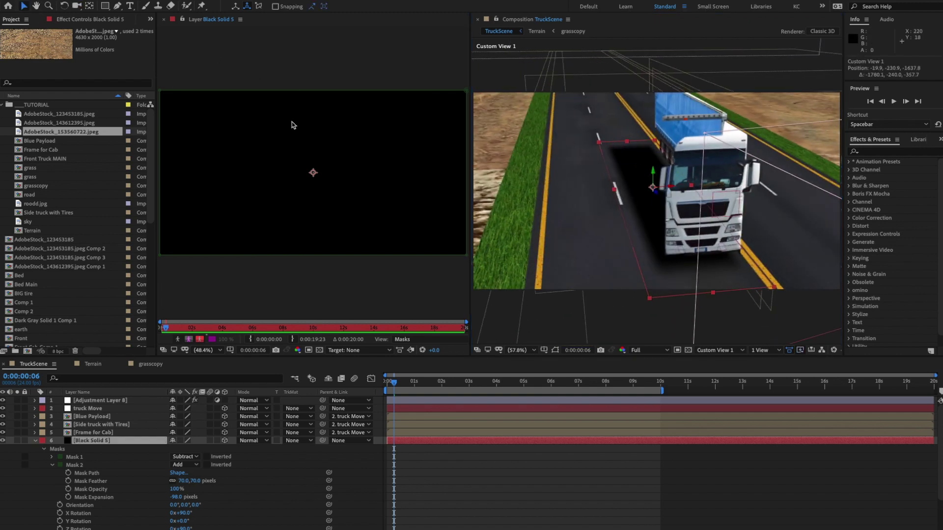
pyautogui.moveTo(611, 193); pyautogui.dragTo(586, 193)
pyautogui.moveTo(673, 188); pyautogui.dragTo(663, 191)
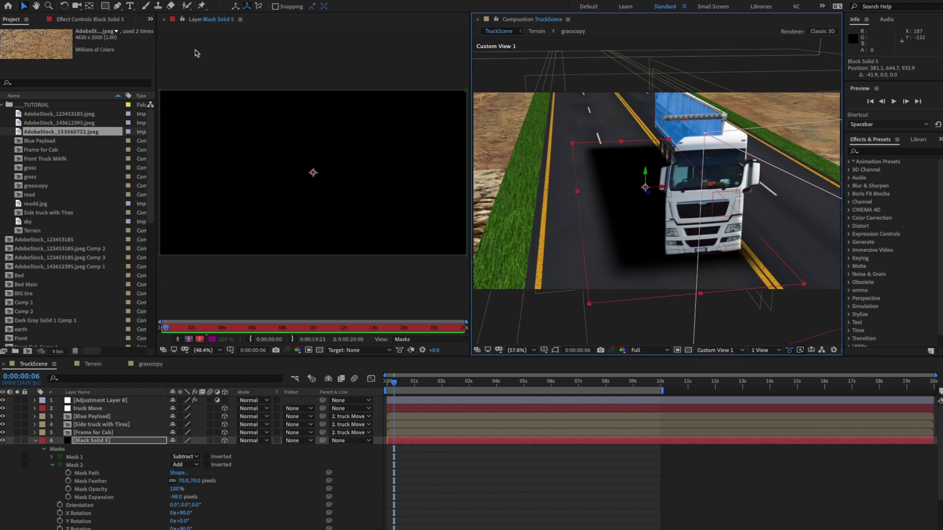
pyautogui.click(164, 20)
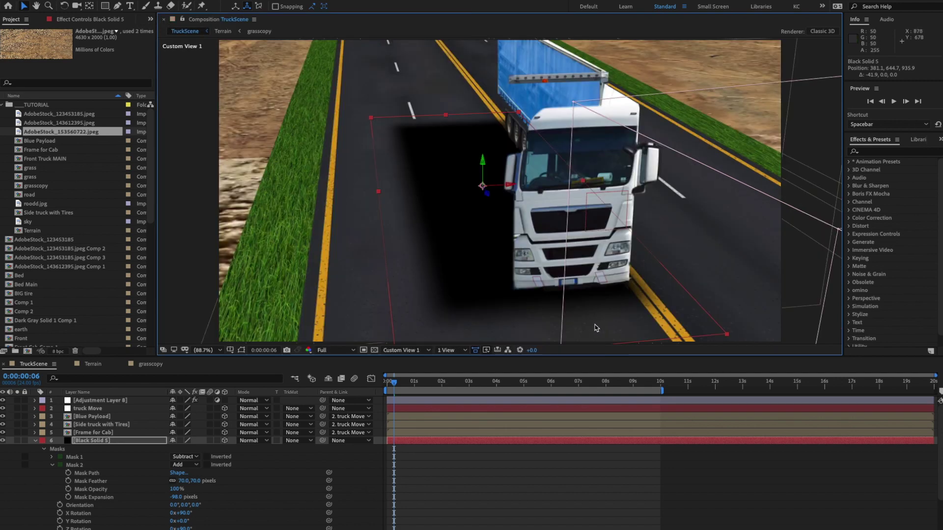
# - From the trailer side, move the black solid to position 266.0, 644.7, 980.2 and raise its Y scale to 120%
pyautogui.press('c')
pyautogui.moveTo(532, 265); pyautogui.dragTo(453, 234)
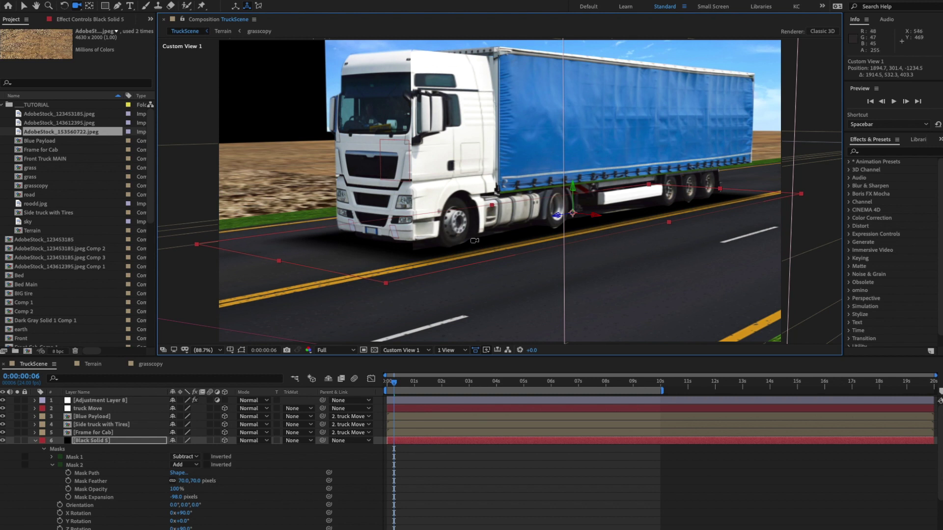
pyautogui.click(23, 6)
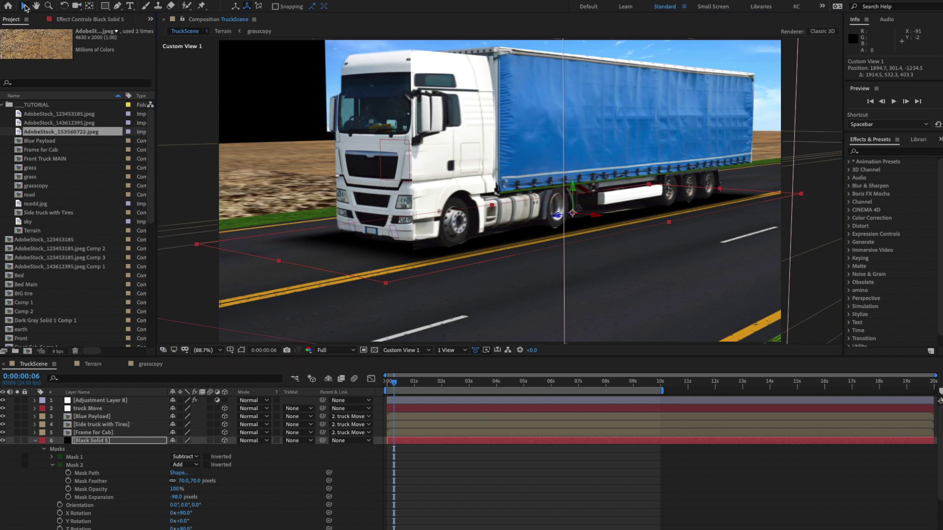
pyautogui.moveTo(556, 216)
pyautogui.mouseDown()
pyautogui.moveTo(584, 213)
pyautogui.moveTo(568, 210)
pyautogui.mouseUp()
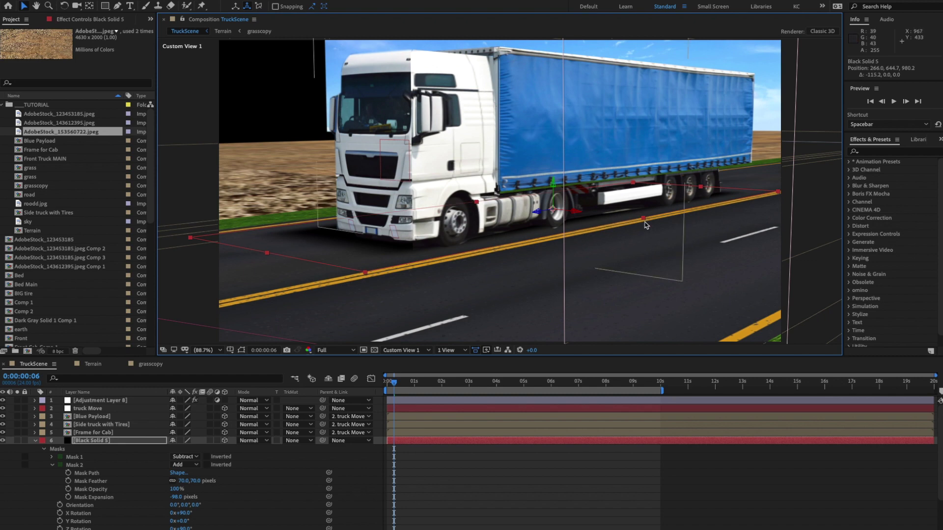
pyautogui.moveTo(646, 220); pyautogui.dragTo(658, 225)
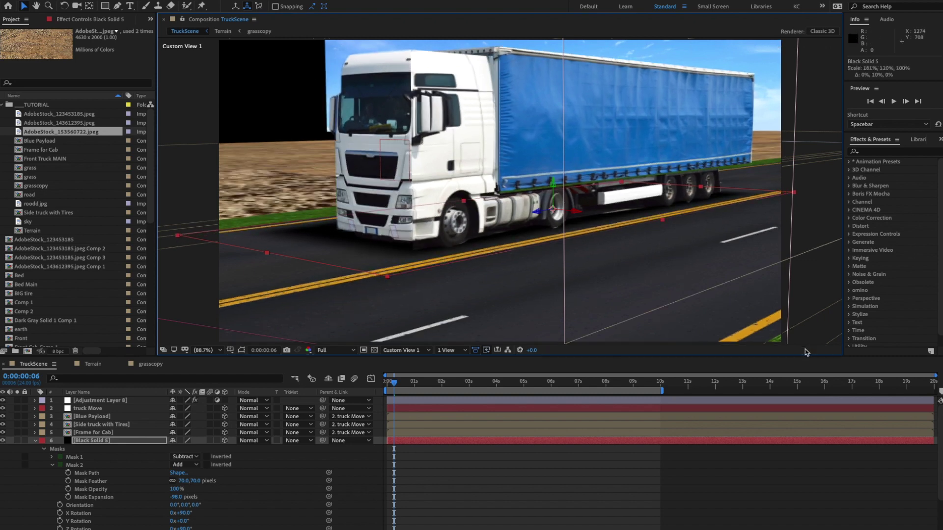
# - Lower the black solid's opacity to 65% so the road shows through the shadow
pyautogui.click(96, 442)
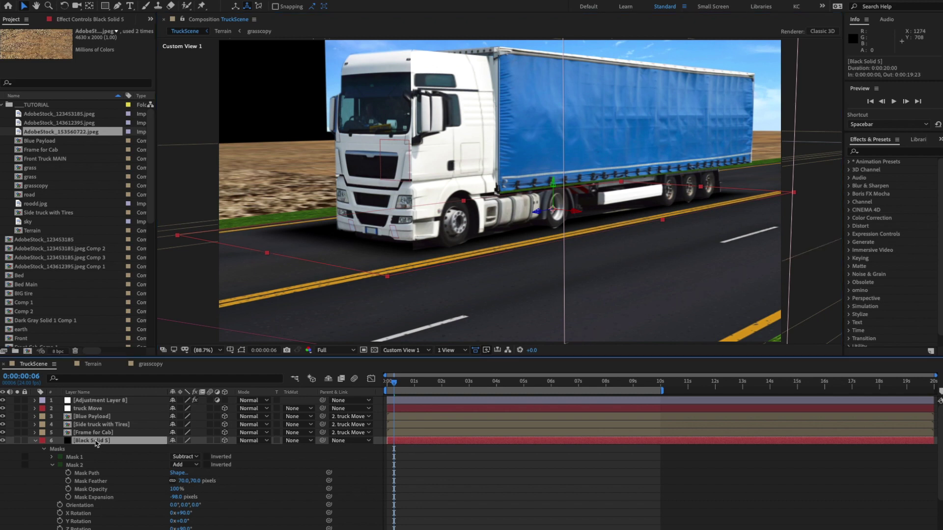
pyautogui.press('t')
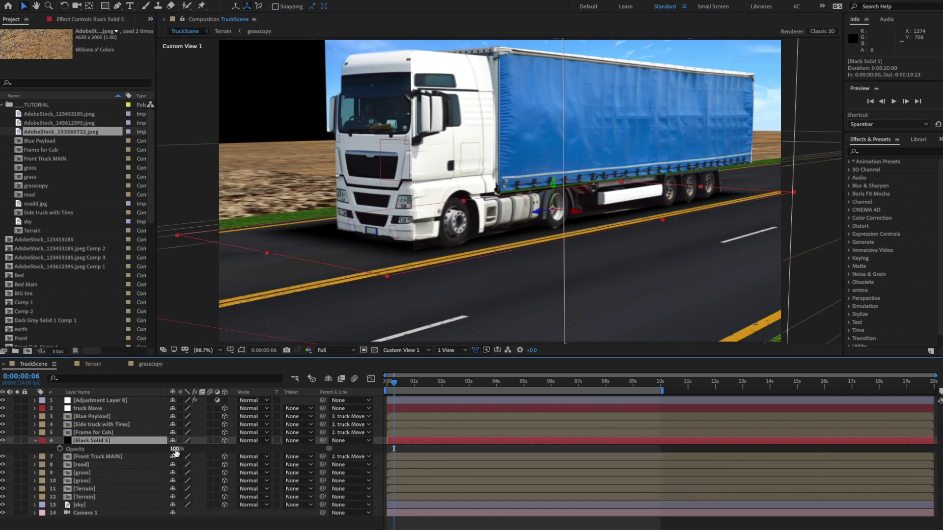
pyautogui.moveTo(175, 448); pyautogui.dragTo(164, 452)
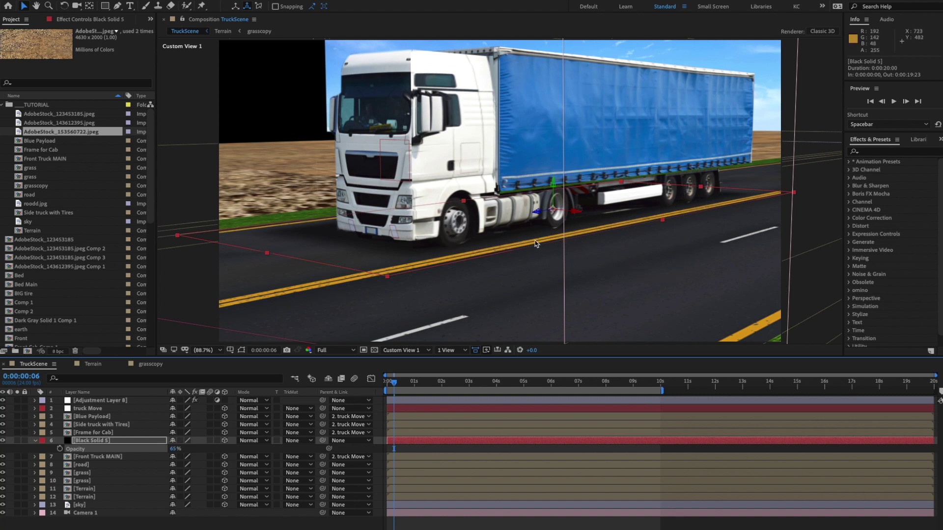
# - Examine the shadow beneath the truck from the front, the side and above
pyautogui.press('c')
pyautogui.moveTo(500, 201); pyautogui.dragTo(442, 204)
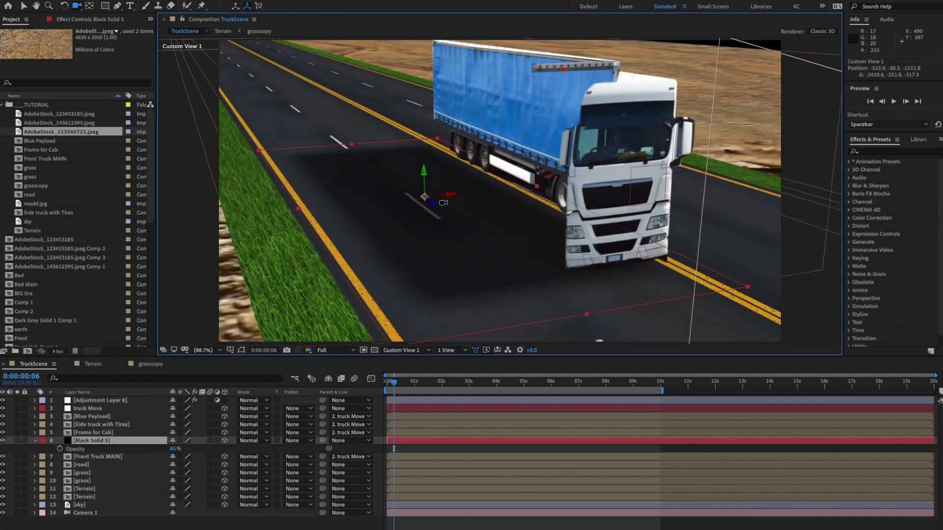
pyautogui.moveTo(575, 201); pyautogui.dragTo(479, 182)
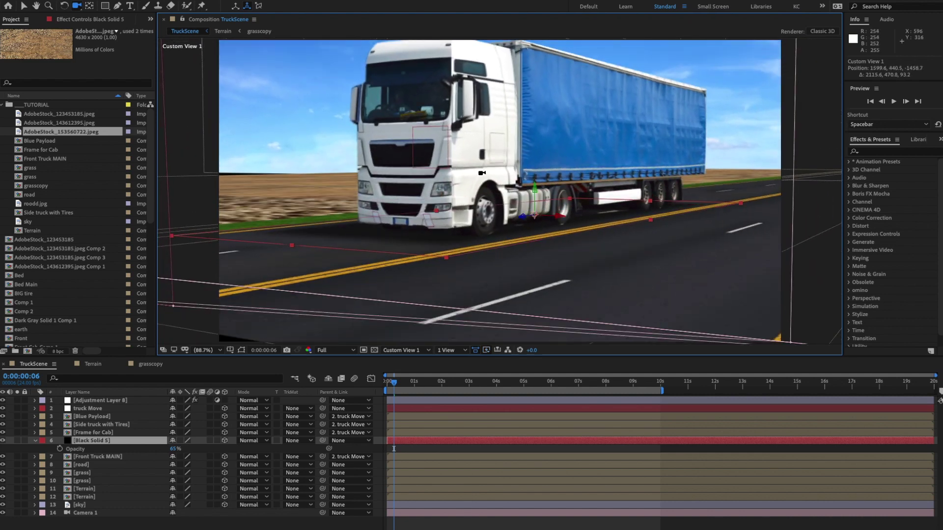
pyautogui.moveTo(479, 173); pyautogui.dragTo(375, 133)
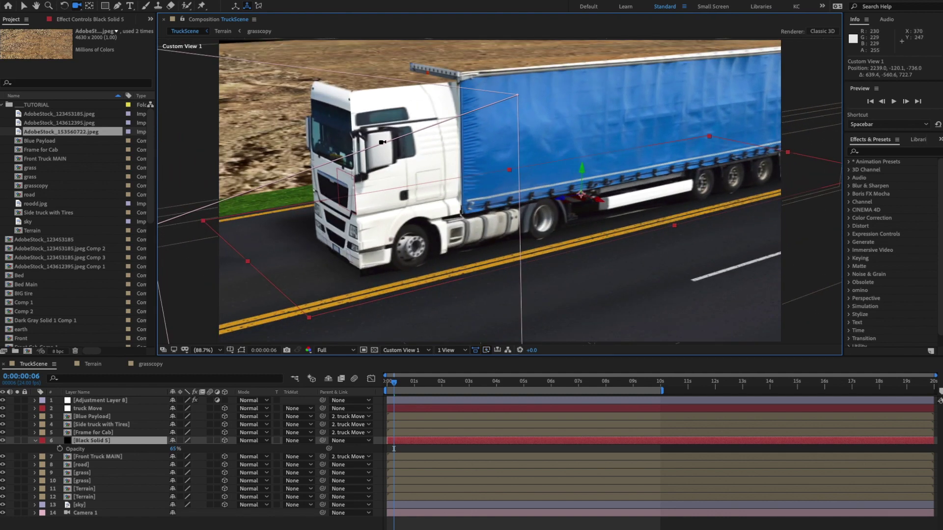
pyautogui.moveTo(388, 155); pyautogui.dragTo(448, 257)
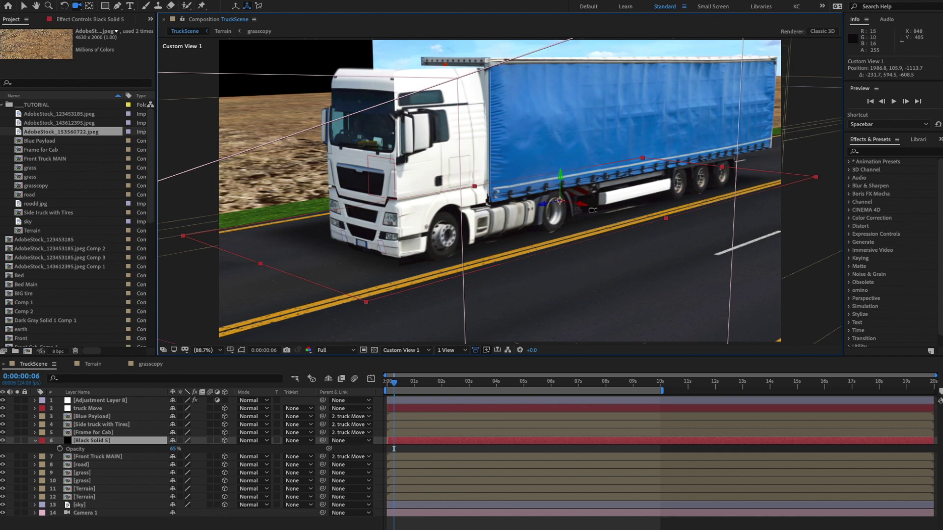
pyautogui.moveTo(447, 196); pyautogui.dragTo(603, 226)
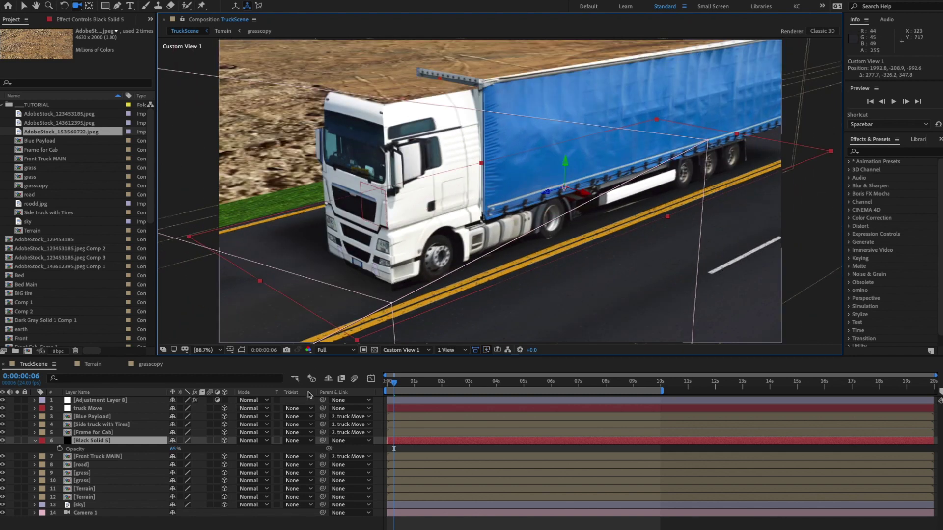
# - Switch the composition to the Right view and show the mask paths of the Side truck with Tires layer around the drive wheel
pyautogui.click(422, 350)
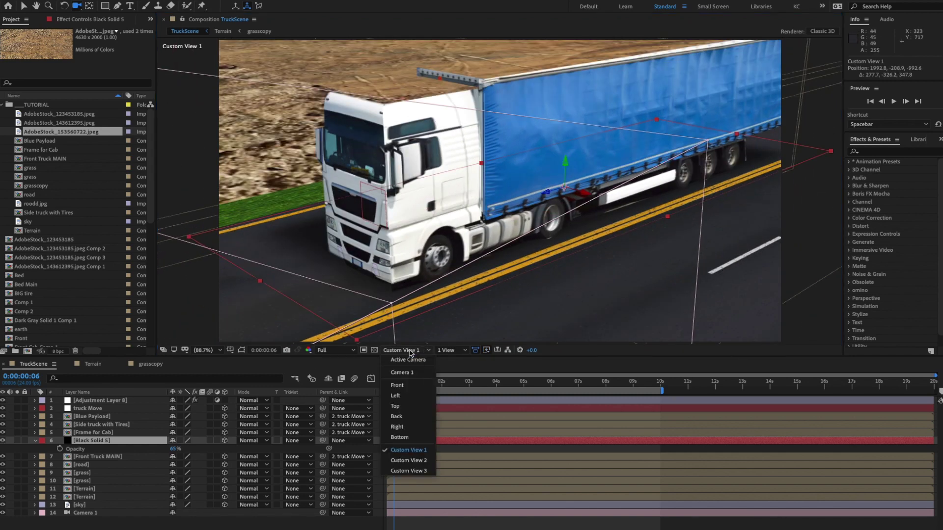
pyautogui.click(396, 426)
pyautogui.moveTo(380, 222); pyautogui.dragTo(575, 180)
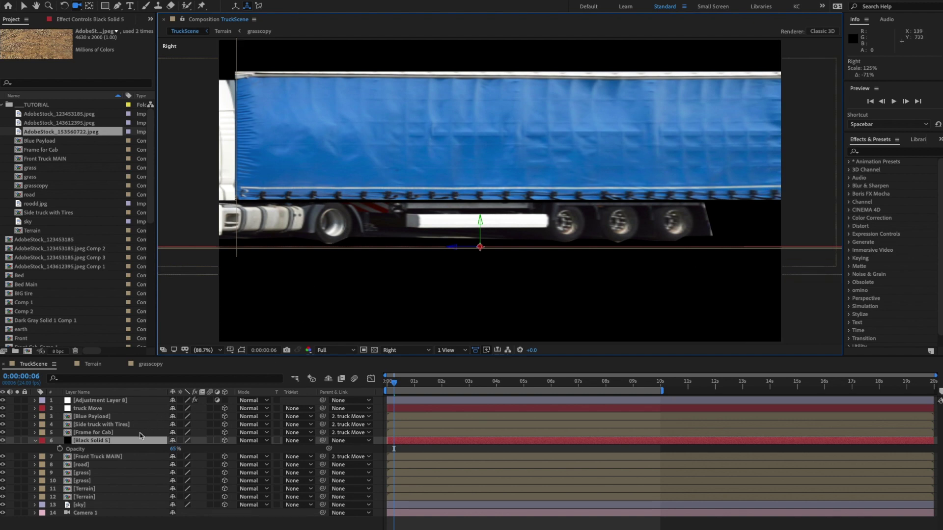
pyautogui.click(101, 425)
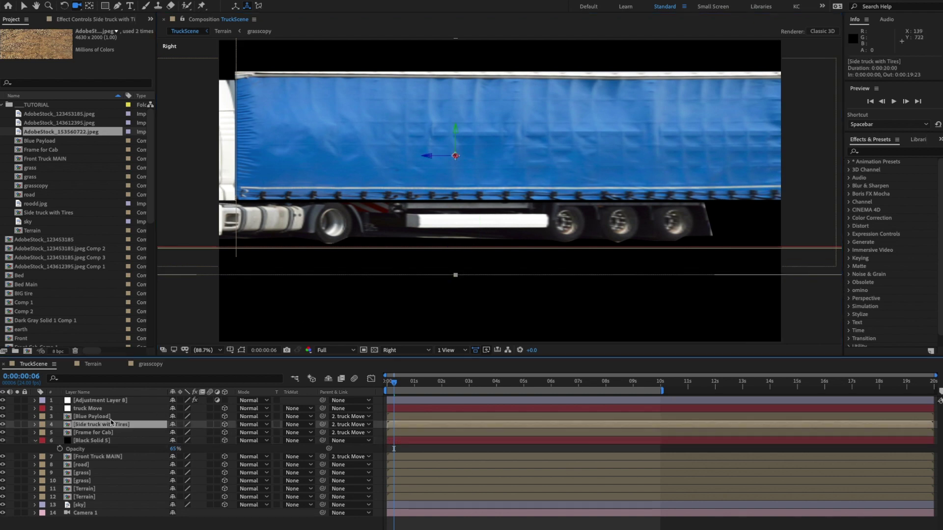
pyautogui.click(241, 351)
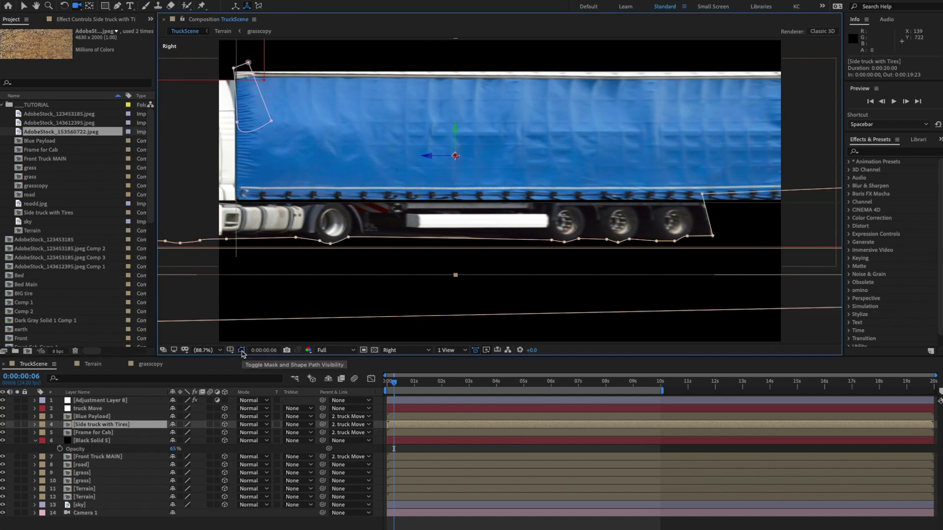
pyautogui.scroll(10, 495, 203)
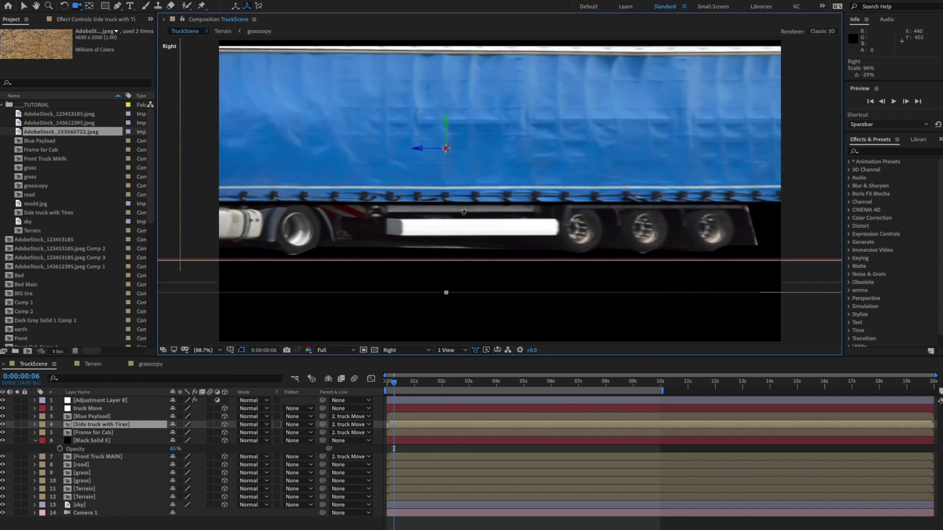
pyautogui.moveTo(496, 203); pyautogui.dragTo(408, 256)
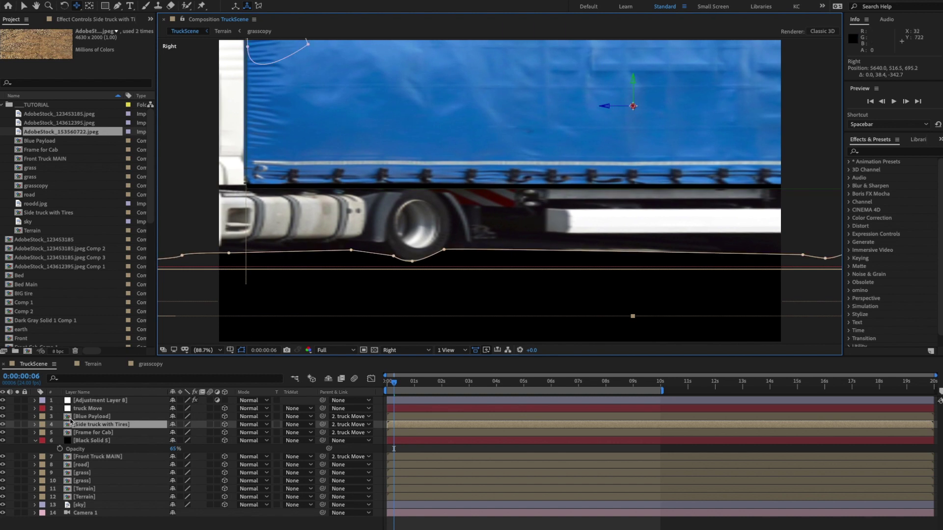
# - Raise the Mask 5 vertex beneath the drive wheel on the Side truck with Tires layer to meet the tire's lower edge
pyautogui.press('m')
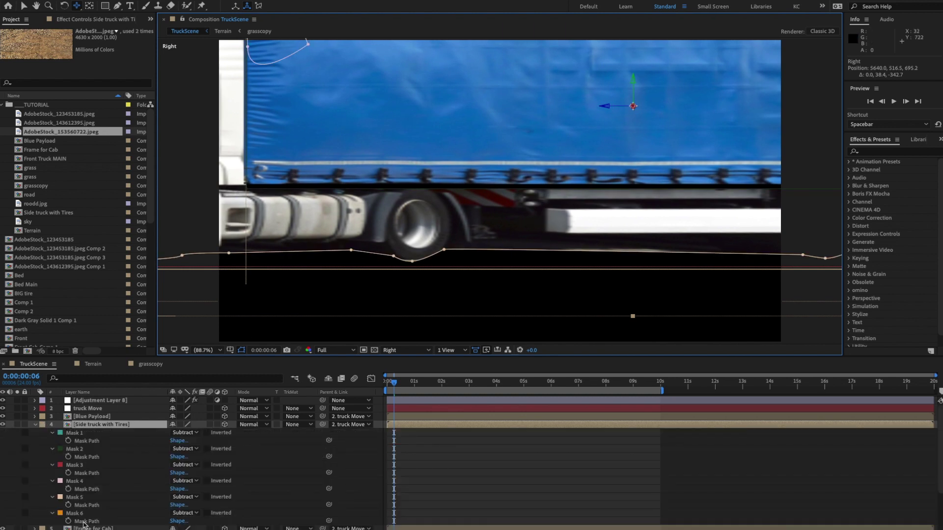
pyautogui.click(74, 497)
pyautogui.press('v')
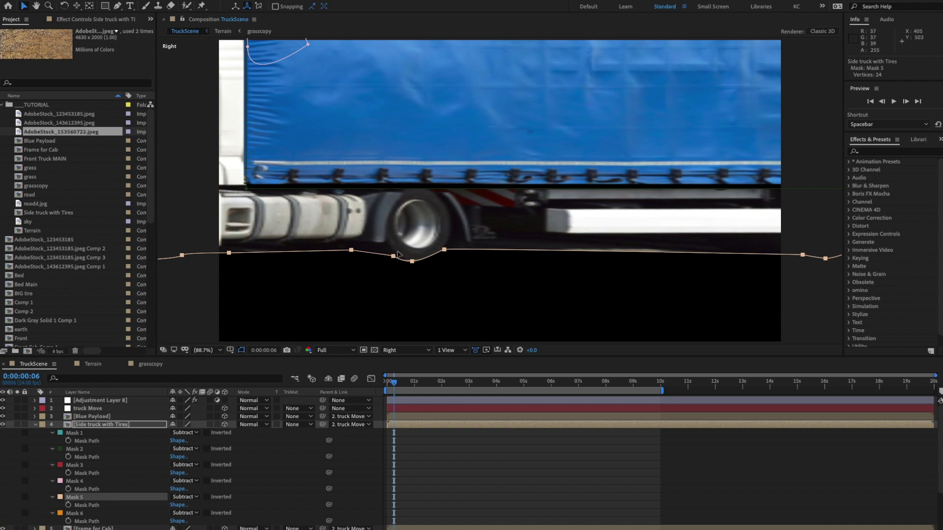
pyautogui.click(407, 261)
pyautogui.press('.')
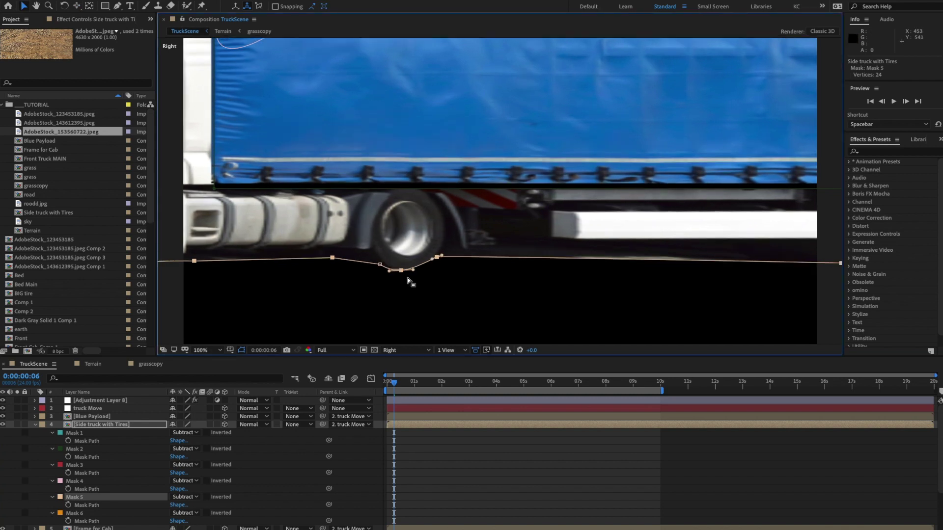
pyautogui.moveTo(402, 274); pyautogui.dragTo(403, 273)
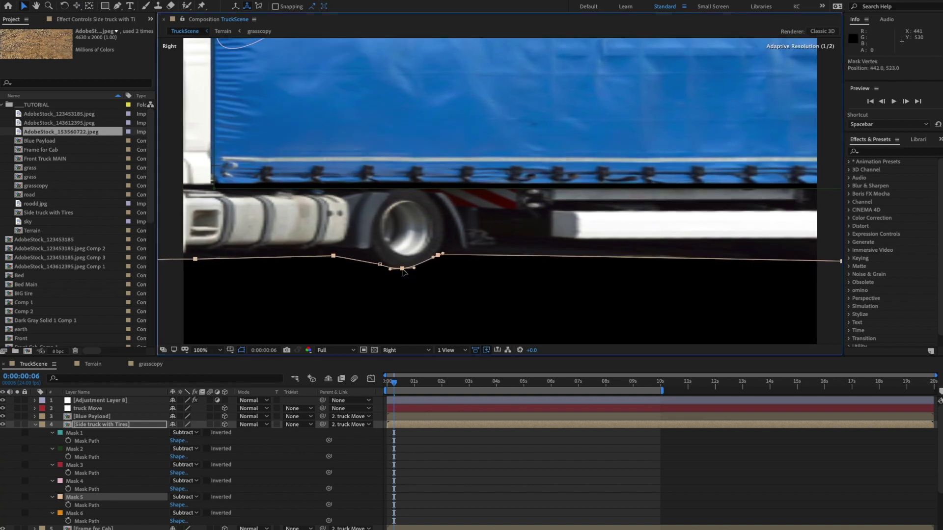
pyautogui.hotkey('ctrl', 'z')
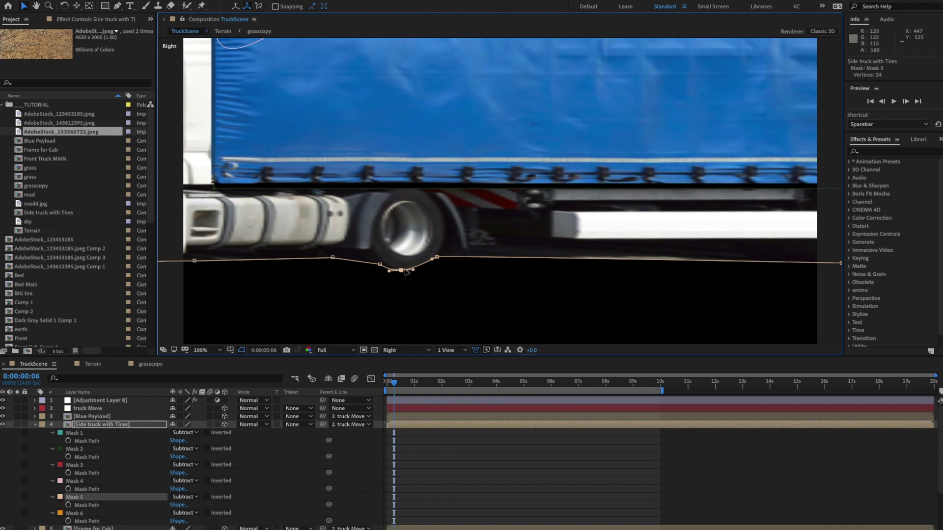
pyautogui.moveTo(406, 270); pyautogui.dragTo(408, 268)
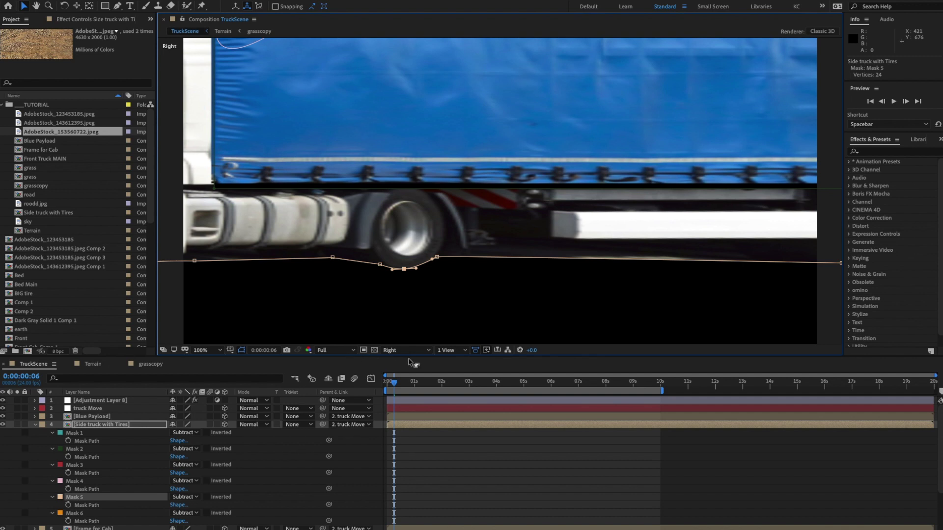
pyautogui.click(241, 350)
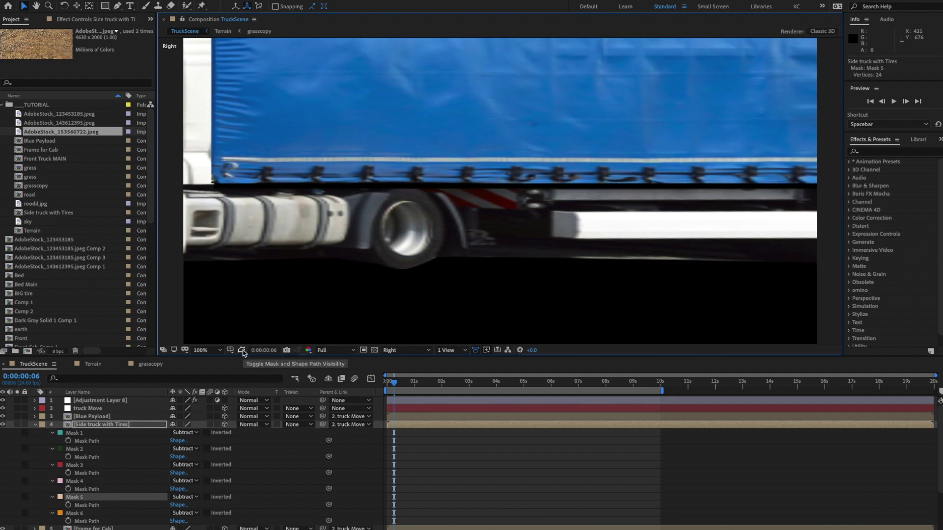
pyautogui.click(242, 350)
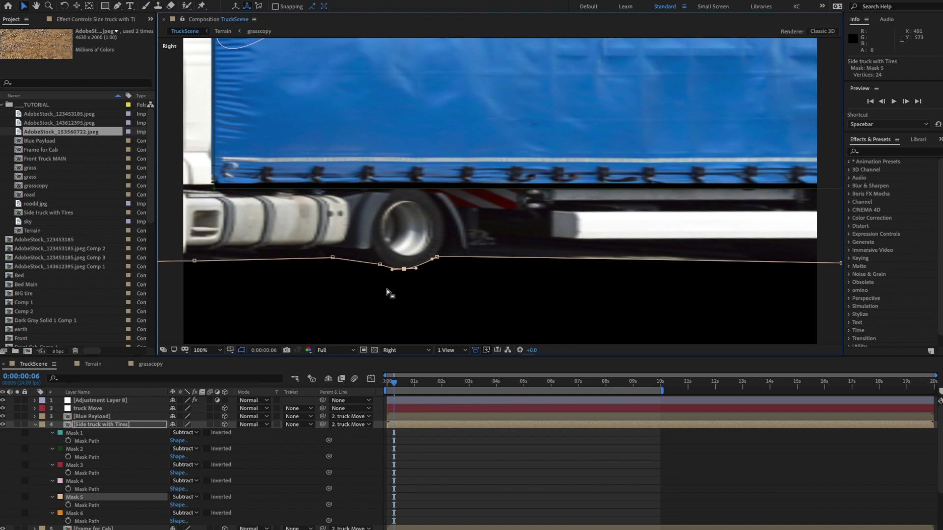
# - Raise the Mask 5 vertex just behind the drive wheel and curve the path around the tire
pyautogui.moveTo(436, 260); pyautogui.dragTo(438, 258)
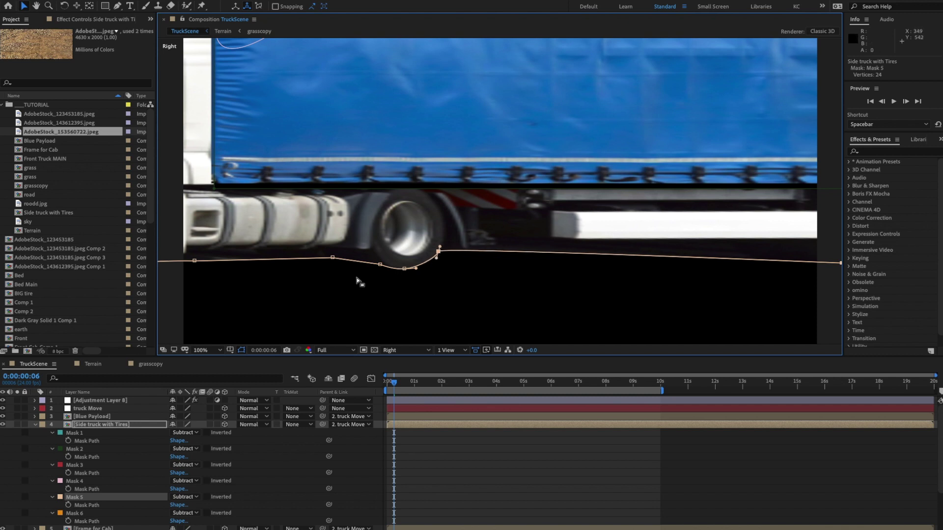
pyautogui.click(243, 351)
pyautogui.click(242, 351)
# - Add a vertex to the Mask 5 path below the fuel tank with the Pen tool
pyautogui.click(118, 6)
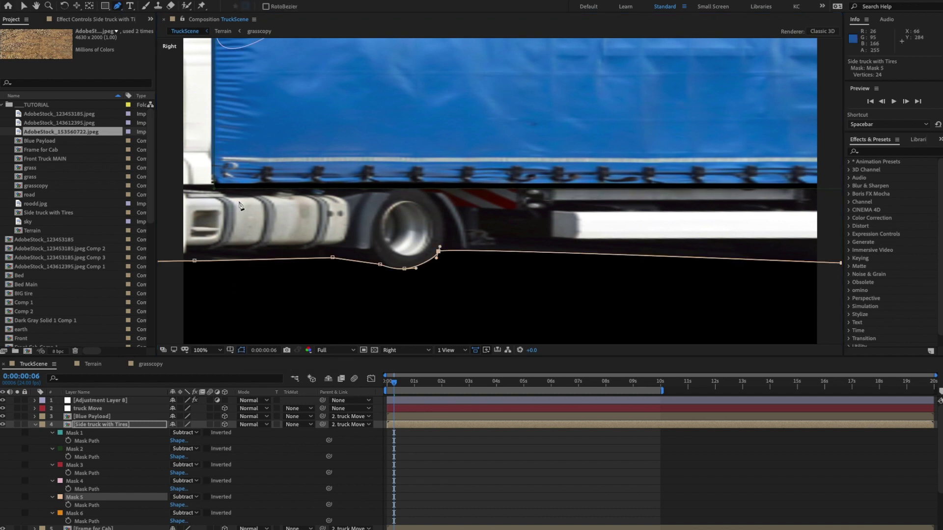
pyautogui.click(243, 258)
pyautogui.moveTo(243, 258); pyautogui.dragTo(244, 258)
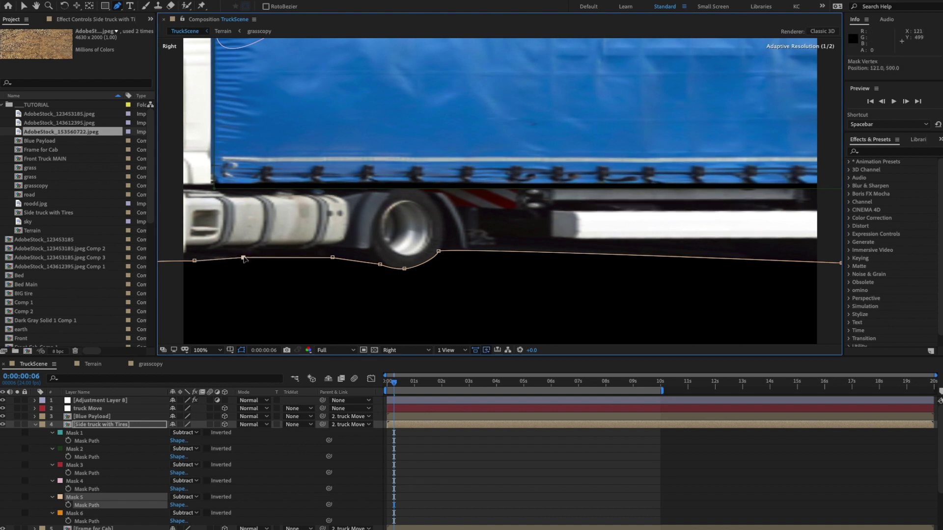
# - Set the Mask Feather of Mask 5 to 2 pixels
pyautogui.click(53, 497)
pyautogui.click(53, 497)
pyautogui.click(192, 513)
pyautogui.write('2')
pyautogui.press('Return')
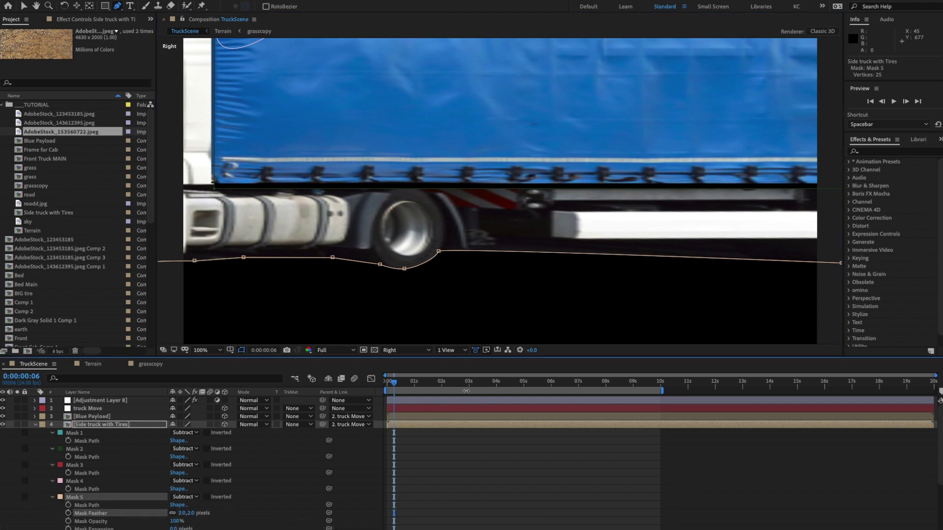
# - Bend the Mask 5 path behind the rearmost trailer wheel so that it follows the tire's curve
pyautogui.press('c')
pyautogui.moveTo(659, 207); pyautogui.dragTo(339, 190)
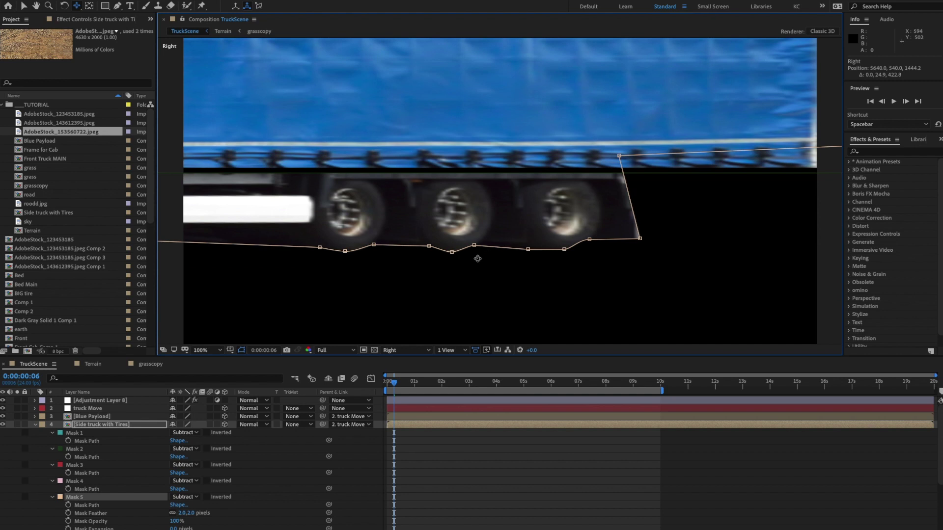
pyautogui.click(26, 6)
pyautogui.click(452, 252)
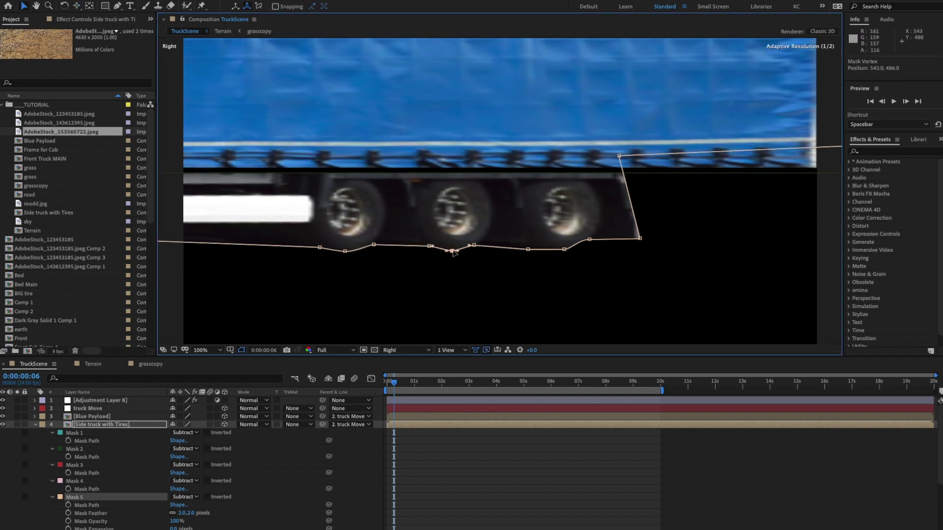
pyautogui.click(588, 240)
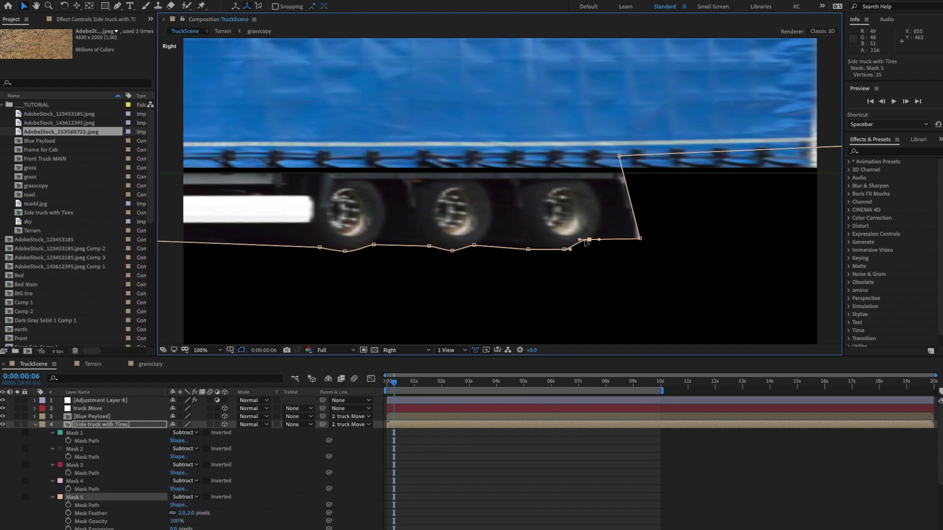
pyautogui.moveTo(578, 241); pyautogui.dragTo(581, 245)
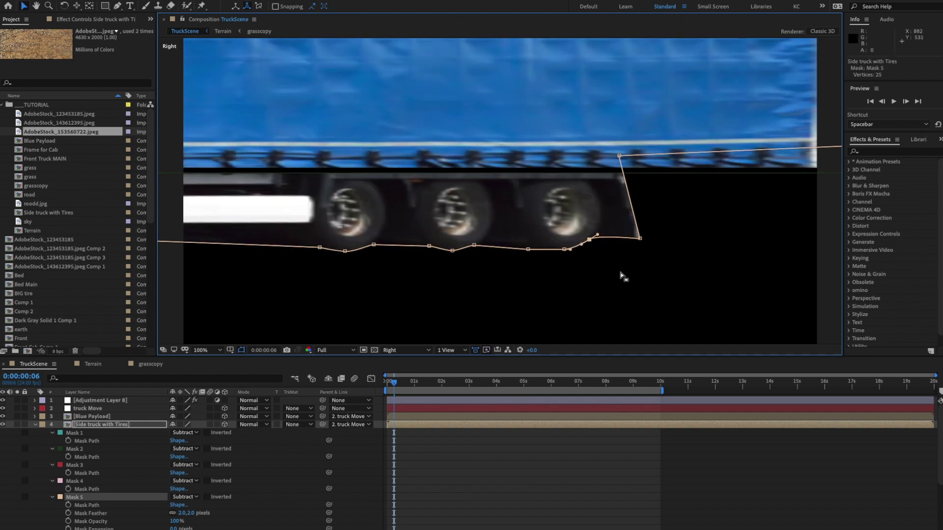
# - Check the trailer's masked edge without the path overlay, then pull the two rear corner vertices of Mask 5 slightly inward
pyautogui.click(242, 350)
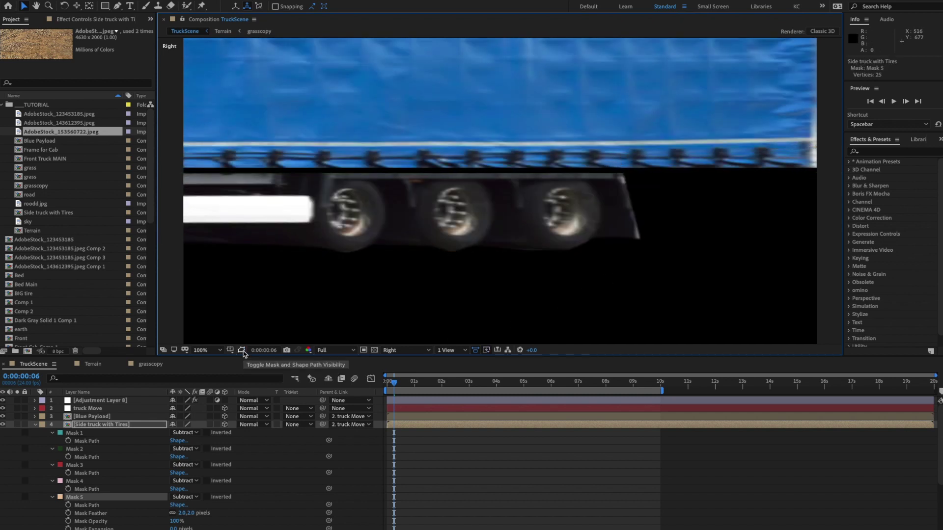
pyautogui.click(242, 351)
pyautogui.click(242, 350)
pyautogui.click(242, 351)
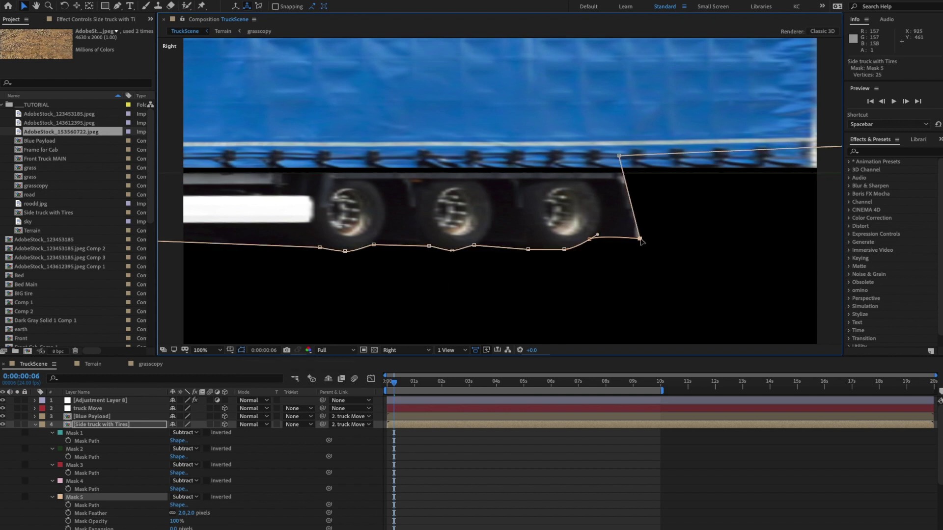
pyautogui.moveTo(641, 240); pyautogui.dragTo(637, 238)
pyautogui.moveTo(621, 159); pyautogui.dragTo(616, 159)
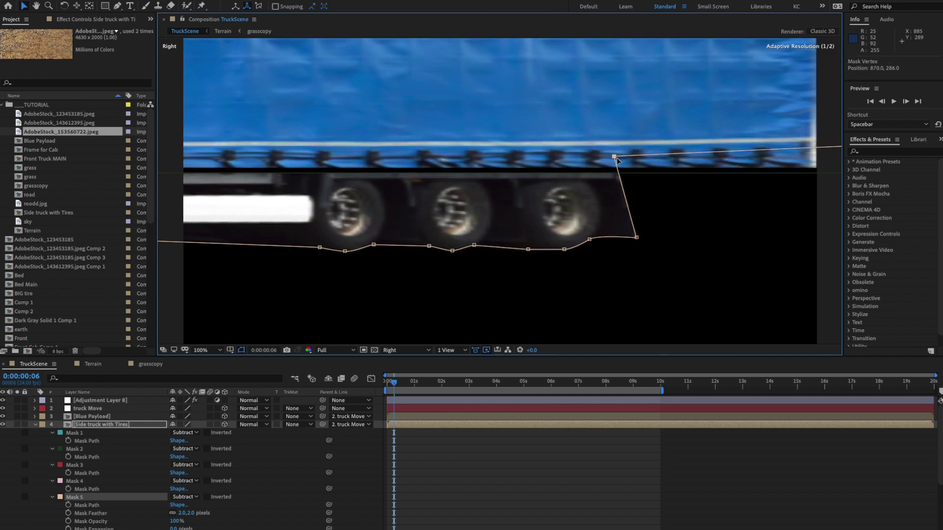
# - Examine the refined wheel mask on the truck in Custom View 1 from a lower angle
pyautogui.click(414, 351)
pyautogui.click(420, 450)
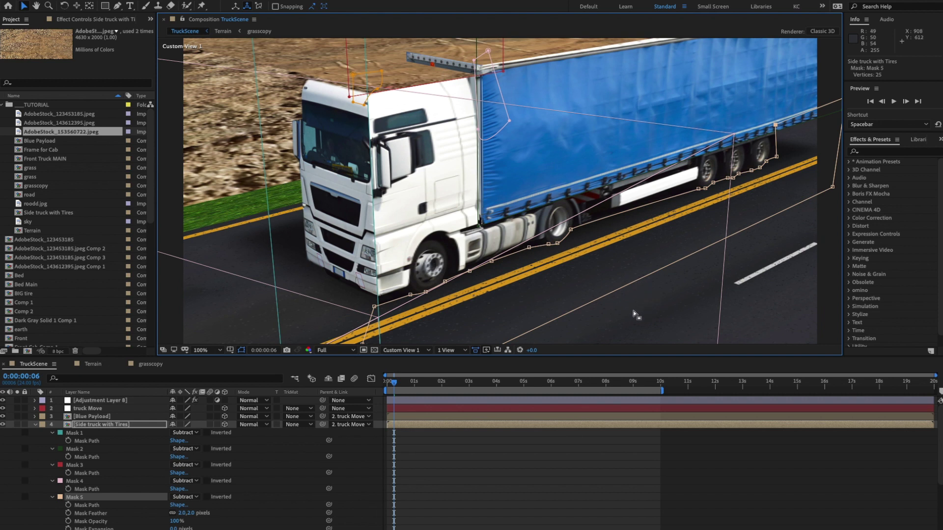
pyautogui.click(549, 471)
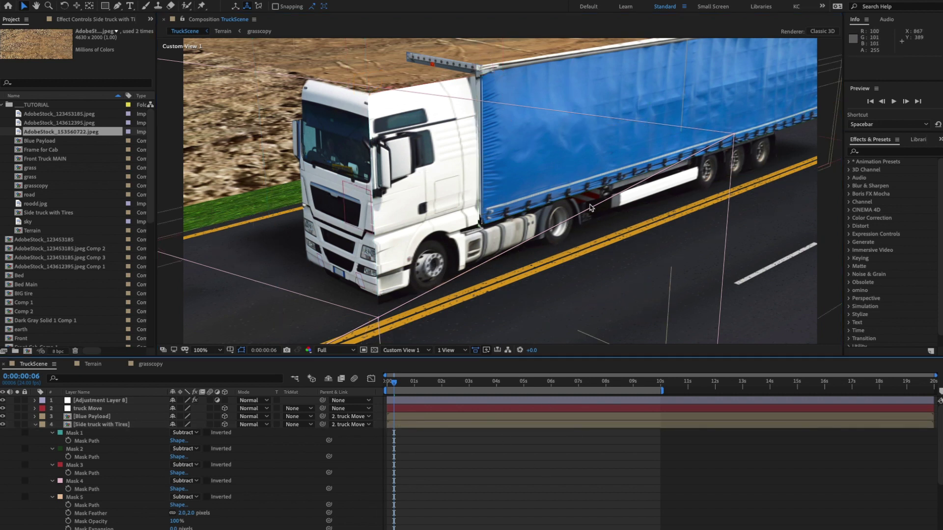
pyautogui.press('c')
pyautogui.moveTo(590, 207); pyautogui.dragTo(561, 174)
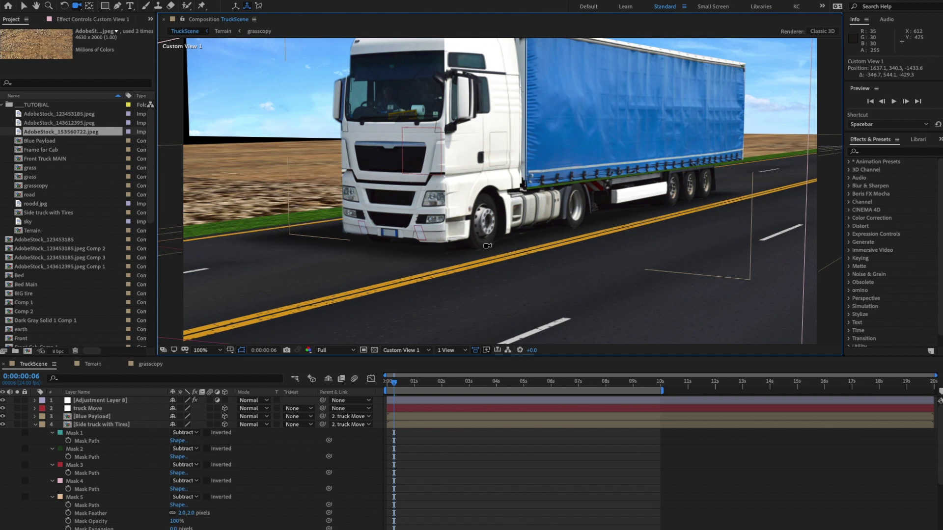
# - In the Right view, raise the Mask 5 vertex behind the cab's front wheel and extend the adjacent curve to round the tire
pyautogui.click(398, 350)
pyautogui.click(403, 427)
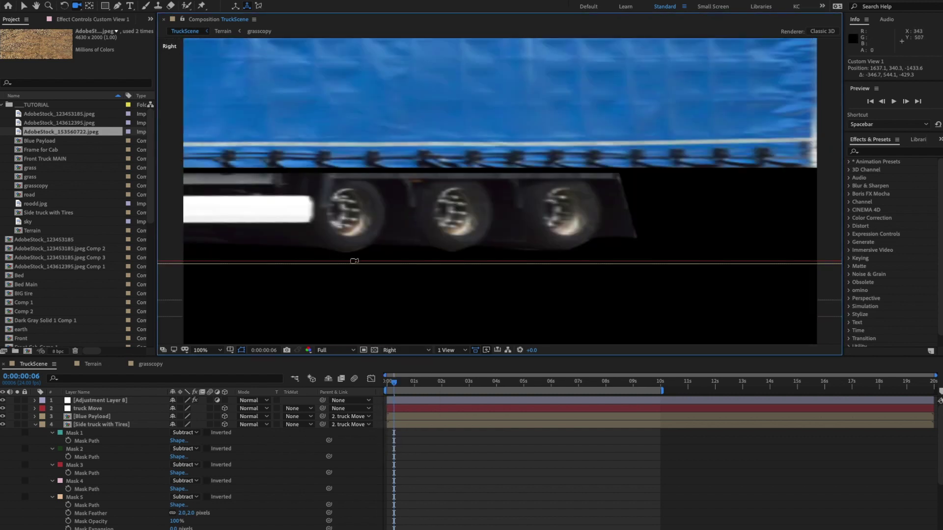
pyautogui.moveTo(353, 218); pyautogui.dragTo(549, 199)
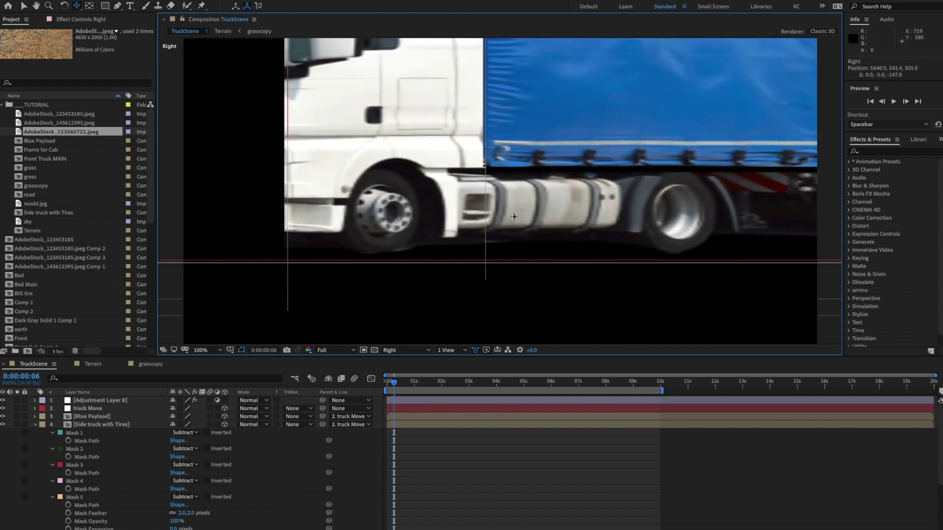
pyautogui.click(79, 498)
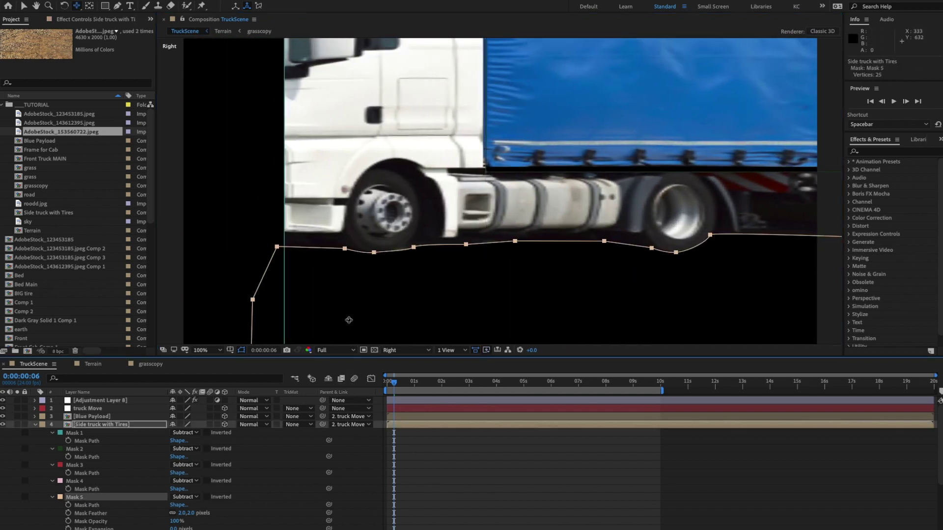
pyautogui.click(244, 351)
pyautogui.click(244, 351)
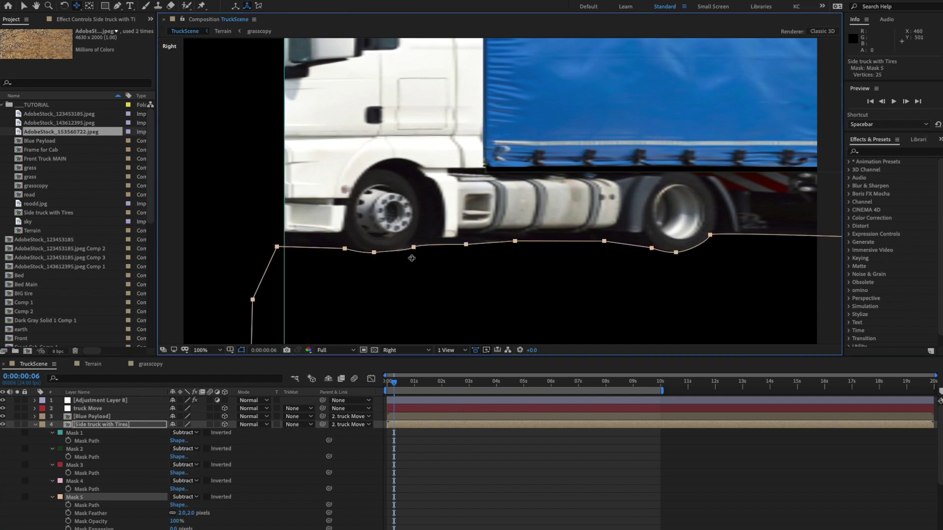
pyautogui.press('v')
pyautogui.moveTo(413, 248); pyautogui.dragTo(415, 243)
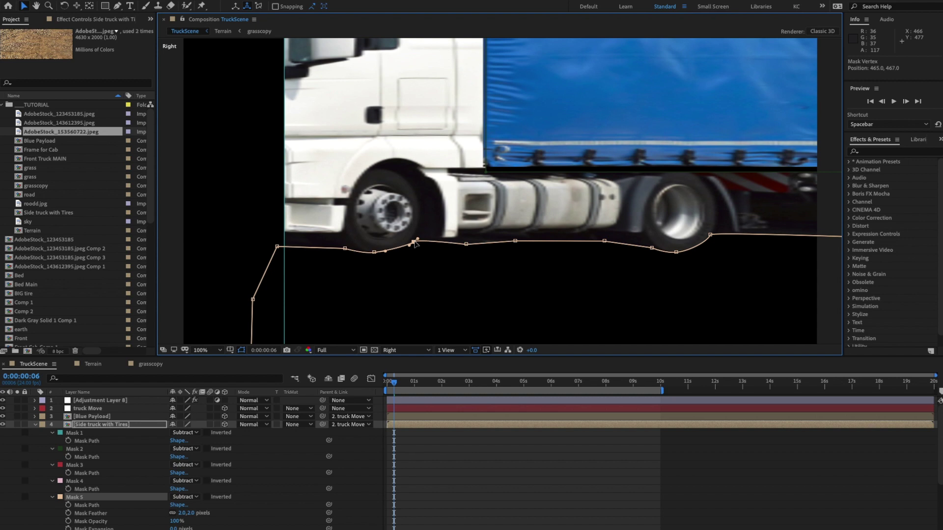
pyautogui.moveTo(386, 252); pyautogui.dragTo(394, 252)
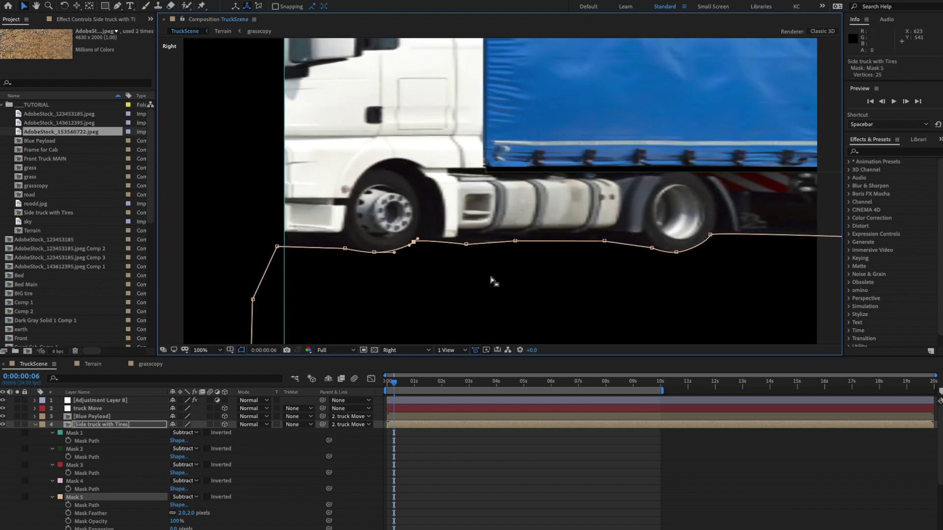
pyautogui.click(241, 350)
pyautogui.click(241, 350)
# - Raise the Mask 5 vertex beneath the front end of the fuel tank to trim the edge below it
pyautogui.moveTo(466, 244); pyautogui.dragTo(467, 243)
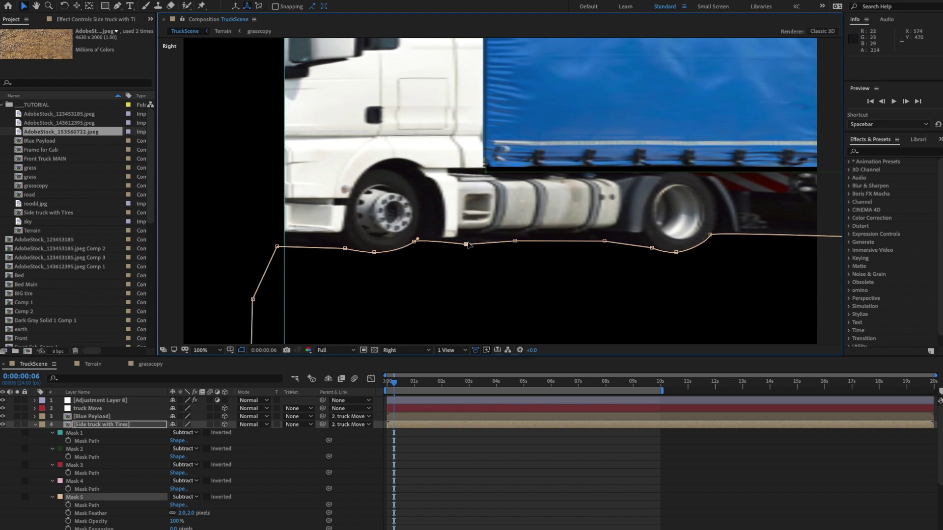
pyautogui.click(242, 350)
pyautogui.click(242, 351)
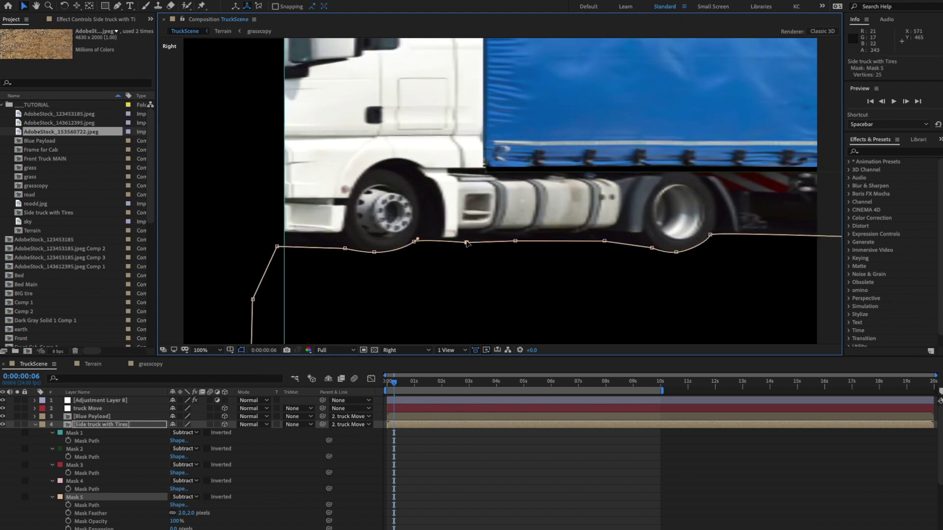
pyautogui.moveTo(468, 243); pyautogui.dragTo(469, 241)
pyautogui.click(242, 350)
pyautogui.click(242, 350)
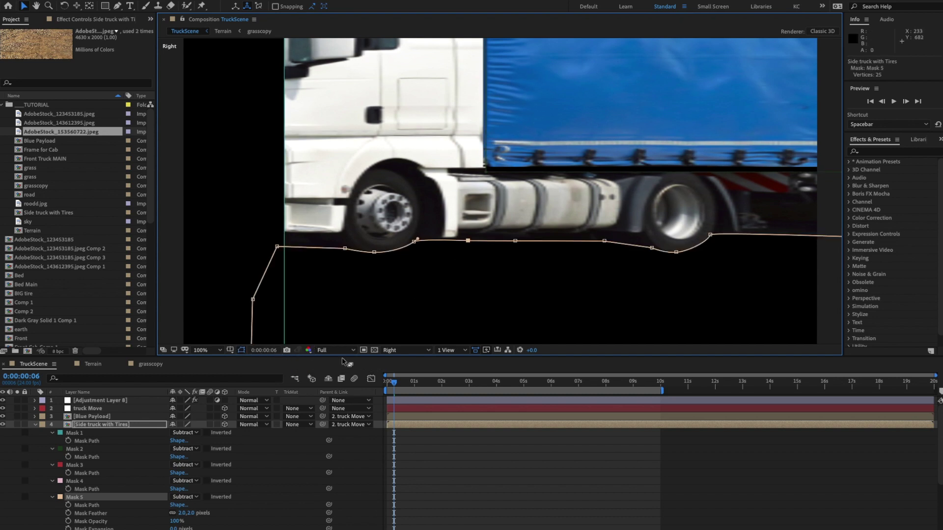
# - Return to Custom View 1 and rename the black solid layer to "drop shadow"
pyautogui.click(402, 350)
pyautogui.click(400, 439)
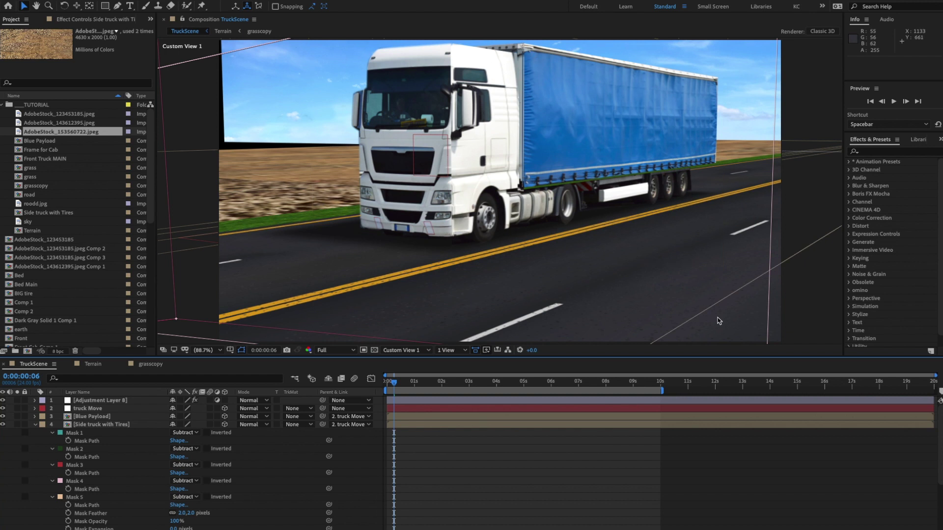
pyautogui.click(35, 426)
pyautogui.click(96, 440)
pyautogui.press('Return')
pyautogui.write('drop shadow')
pyautogui.press('Return')
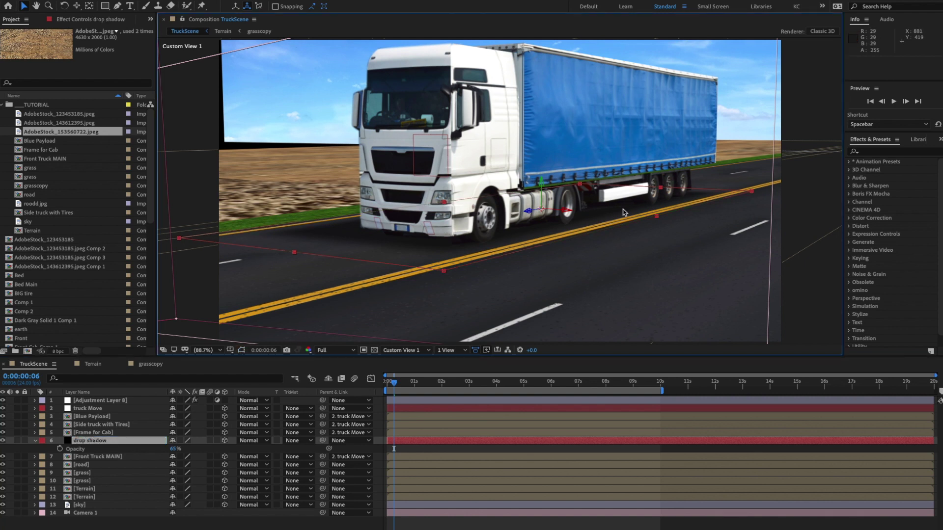
# - Stretch the drop shadow's front edge slightly forward, slide the layer along its Z axis beneath the truck, and deselect all layers
pyautogui.moveTo(294, 253); pyautogui.dragTo(285, 255)
pyautogui.moveTo(529, 212); pyautogui.dragTo(572, 214)
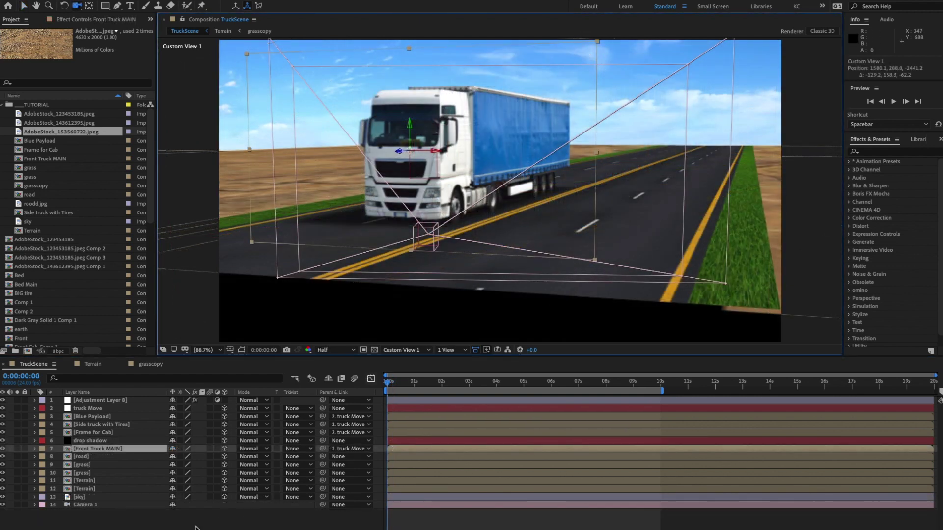
pyautogui.click(196, 526)
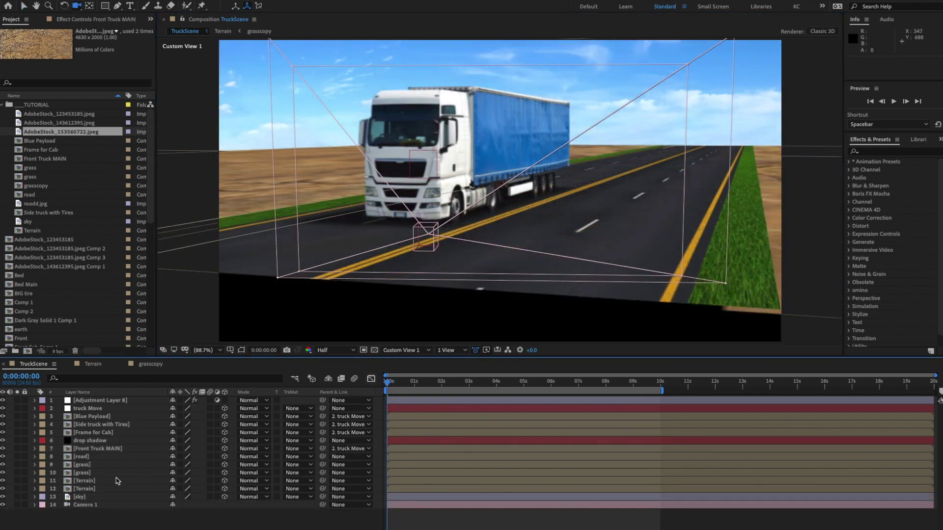
# - Slide the road, both grass and both Terrain layers together about 1068 px toward the camera along the Z axis, and deselect them
pyautogui.click(95, 489)
pyautogui.keyDown('shift'); pyautogui.click(91, 480); pyautogui.keyUp('shift')
pyautogui.keyDown('shift'); pyautogui.click(90, 473); pyautogui.keyUp('shift')
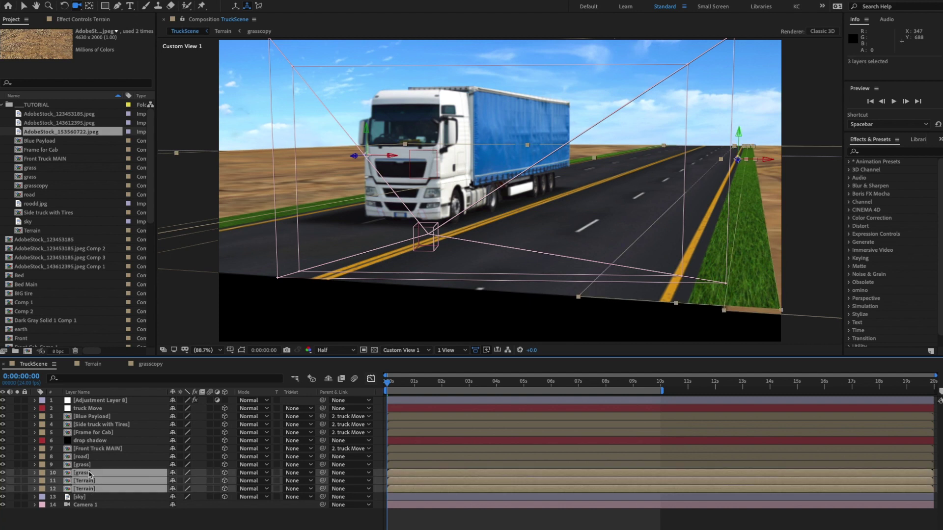
pyautogui.keyDown('shift'); pyautogui.click(89, 467); pyautogui.keyUp('shift')
pyautogui.keyDown('shift'); pyautogui.click(87, 457); pyautogui.keyUp('shift')
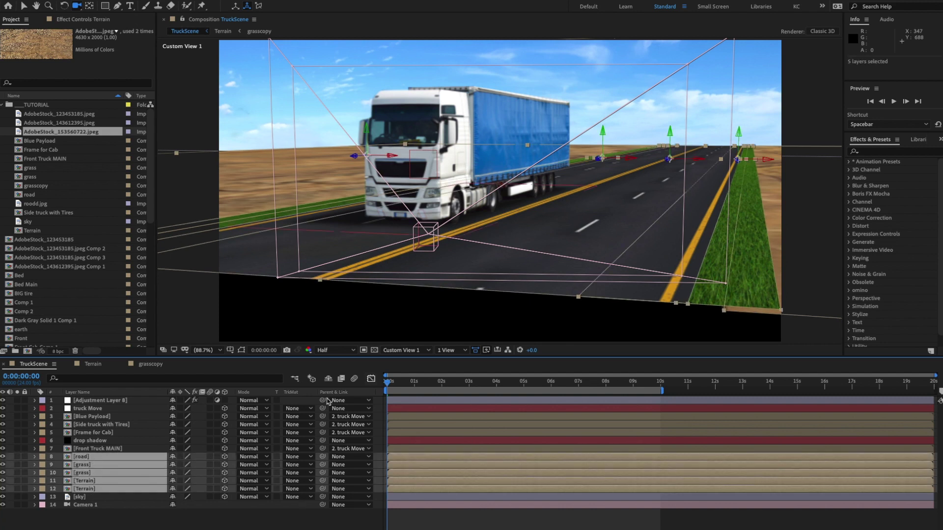
pyautogui.press('v')
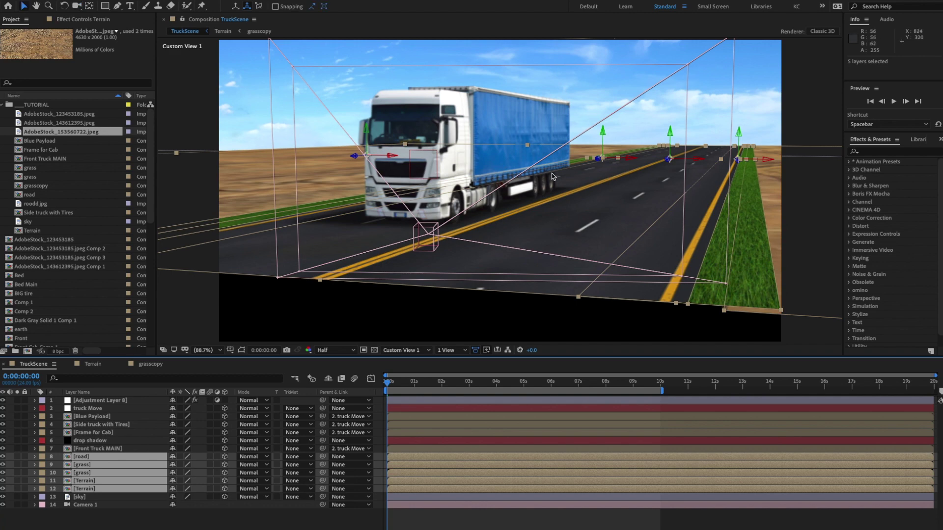
pyautogui.moveTo(357, 159); pyautogui.dragTo(0, 415)
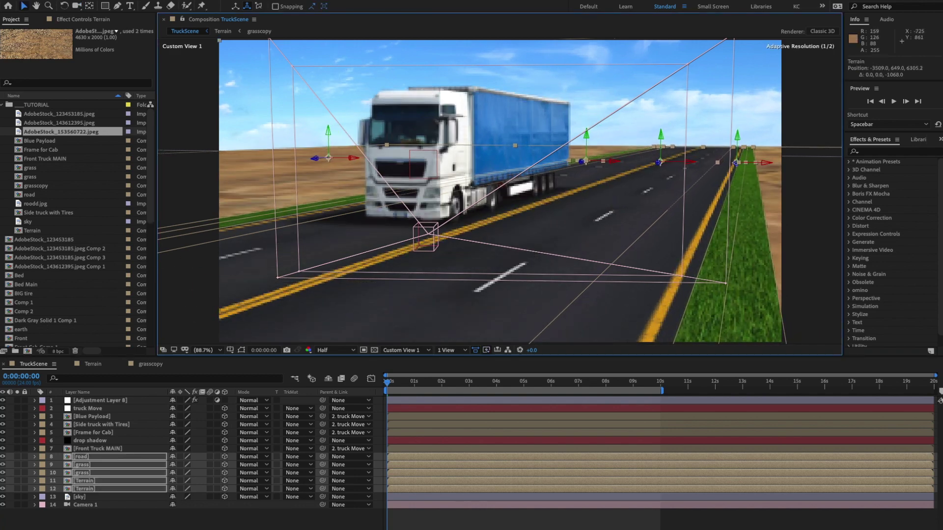
pyautogui.click(131, 523)
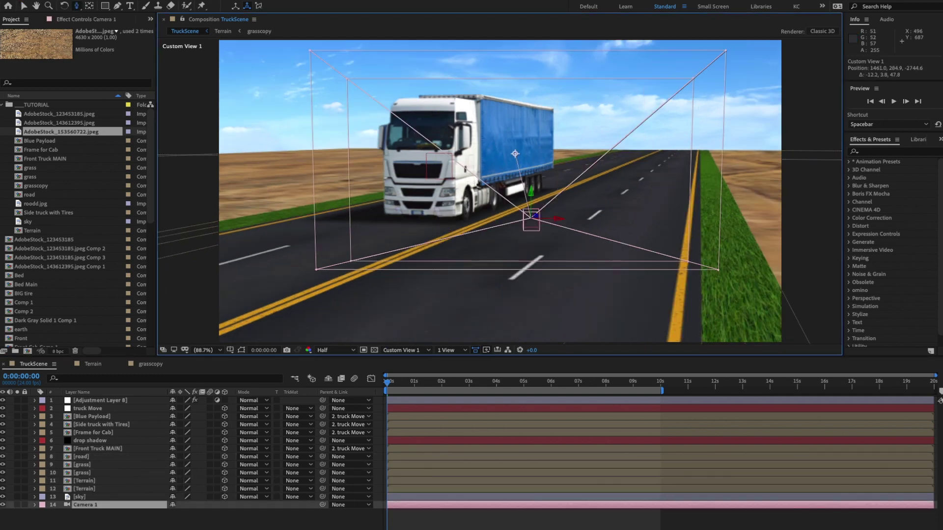
pyautogui.press('F2')
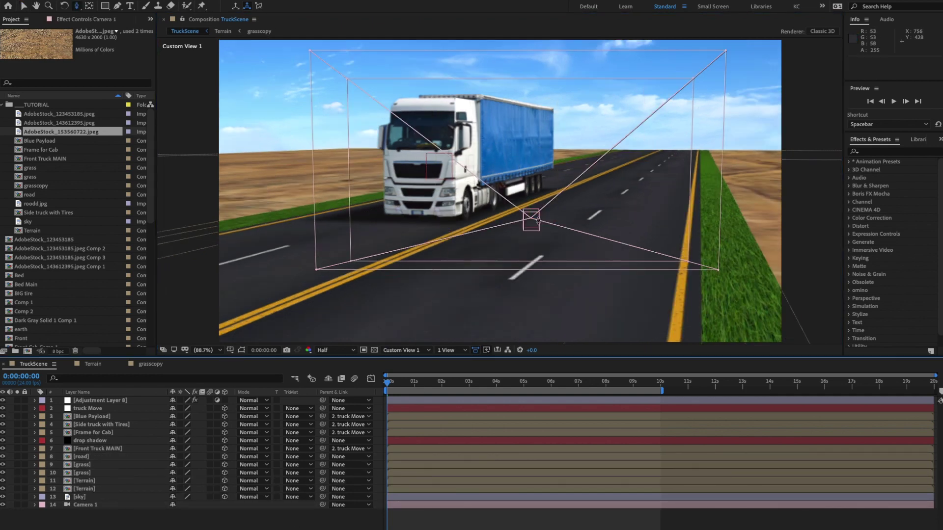
# - Widen the road layer by stretching its right edge outward to a Y scale of about 213%
pyautogui.press('v')
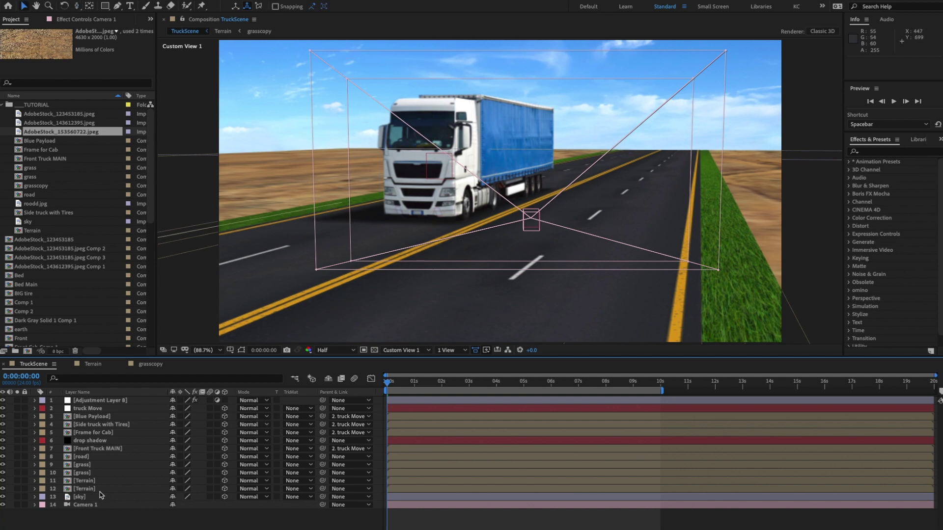
pyautogui.click(91, 458)
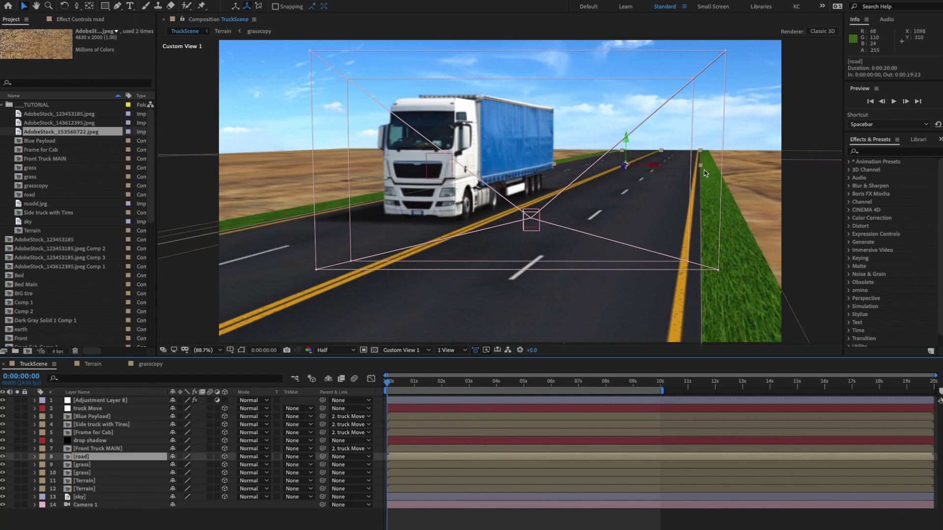
pyautogui.moveTo(702, 169); pyautogui.dragTo(728, 171)
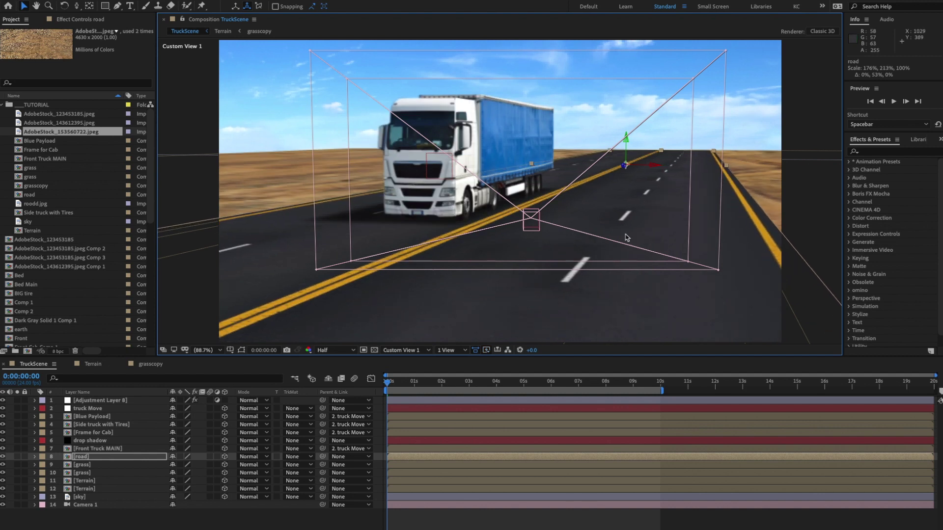
# - Move the right-hand grass layer and its Terrain layer outward along the X axis so the grass borders the road edge
pyautogui.click(88, 473)
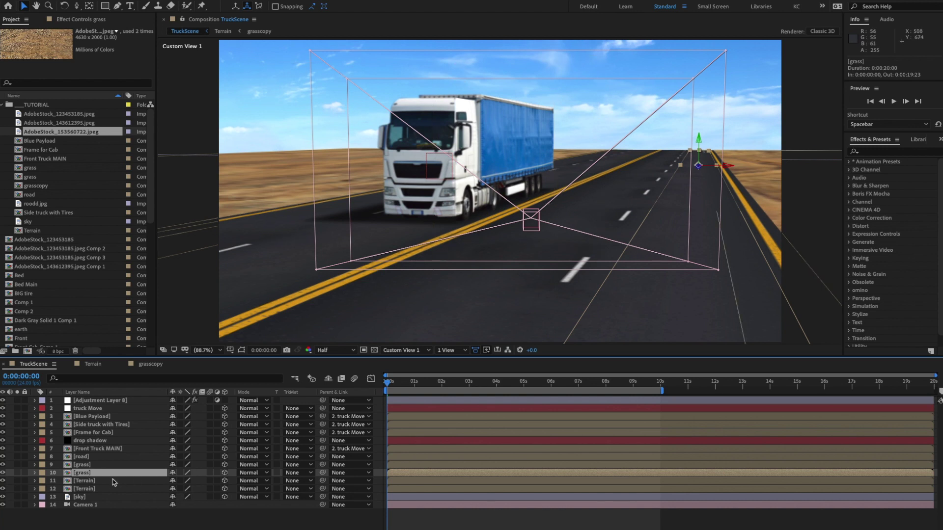
pyautogui.keyDown('ctrl'); pyautogui.click(91, 481); pyautogui.keyUp('ctrl')
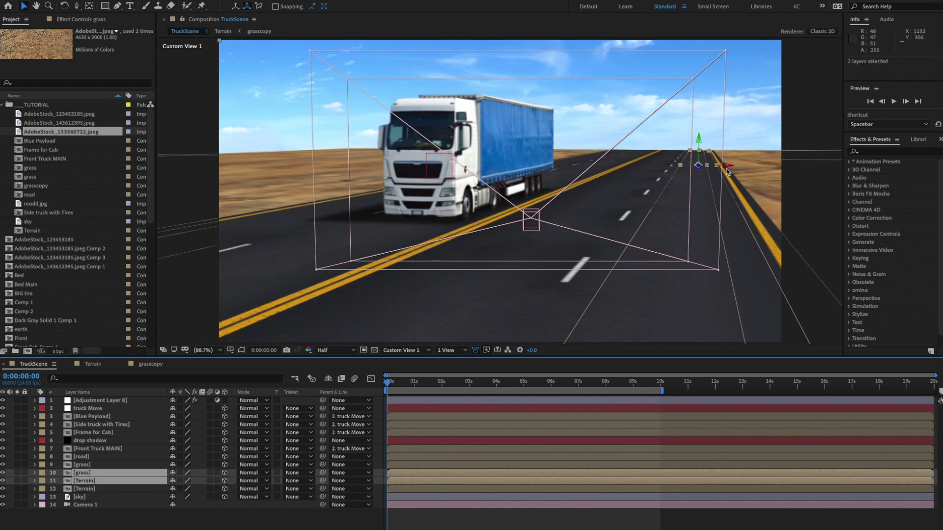
pyautogui.moveTo(730, 170); pyautogui.dragTo(912, 170)
pyautogui.click(123, 519)
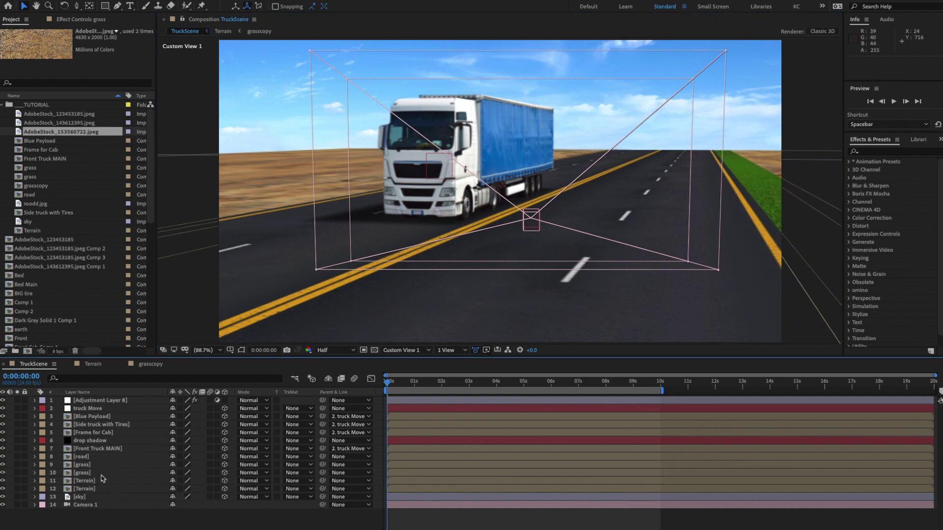
# - Move the left-hand grass layer and its Terrain layer about 440 px outward along the X axis to expose the road's left line
pyautogui.click(87, 464)
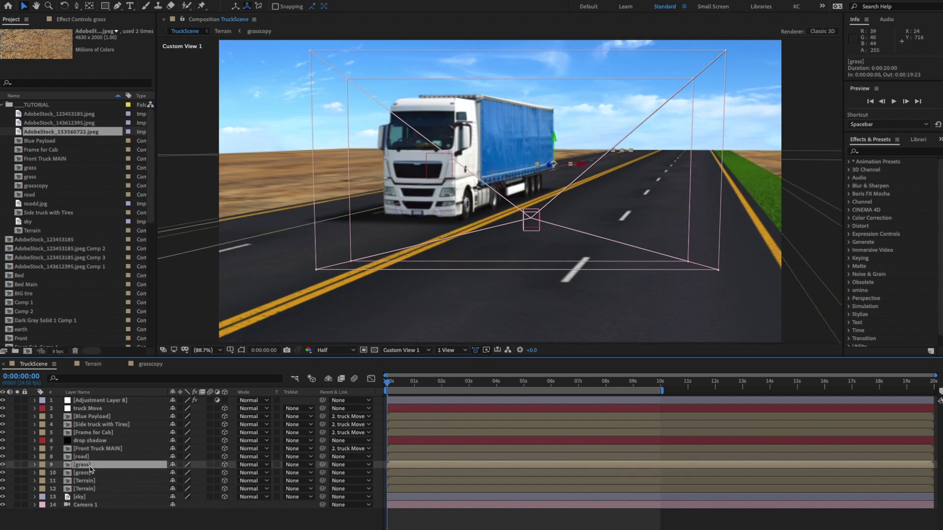
pyautogui.keyDown('ctrl'); pyautogui.click(86, 489); pyautogui.keyUp('ctrl')
pyautogui.moveTo(583, 167); pyautogui.dragTo(378, 153)
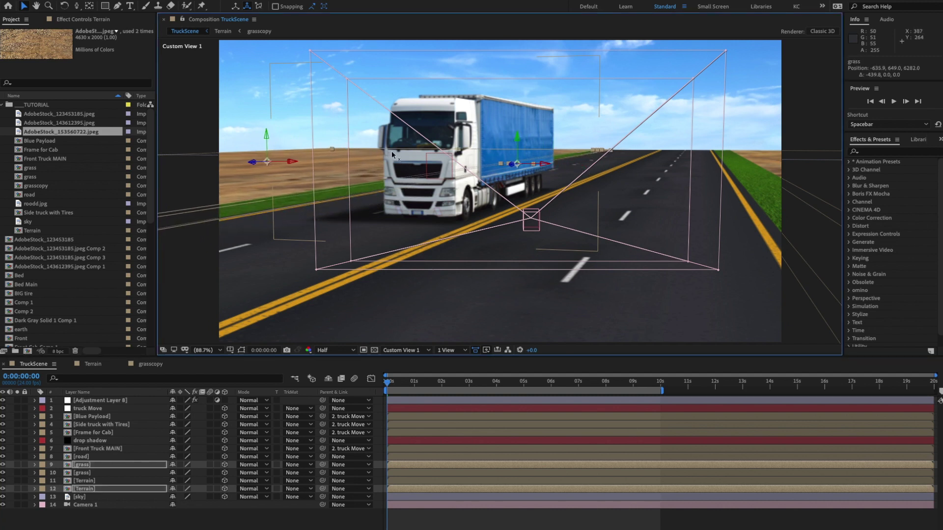
pyautogui.click(275, 525)
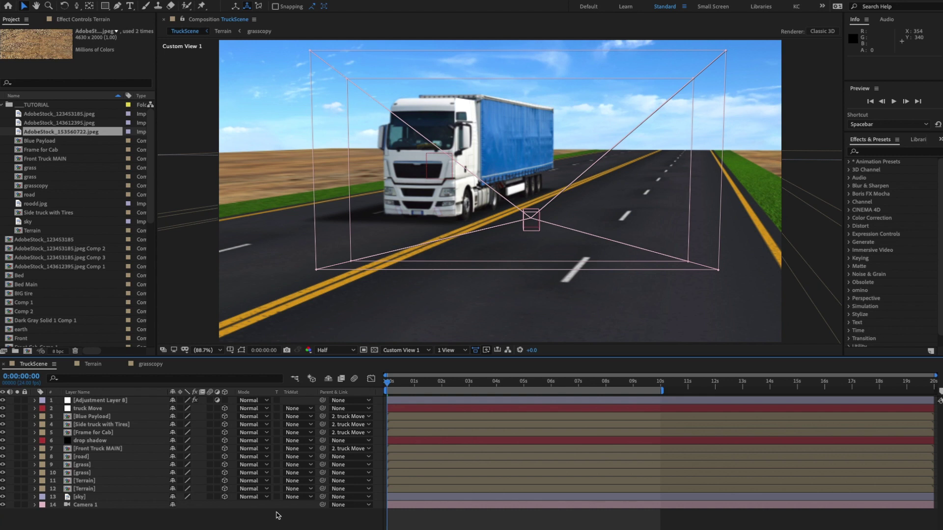
# - Parent the drop shadow layer to the truck Move null and scale the null to 90%
pyautogui.click(99, 409)
pyautogui.press('s')
pyautogui.click(109, 449)
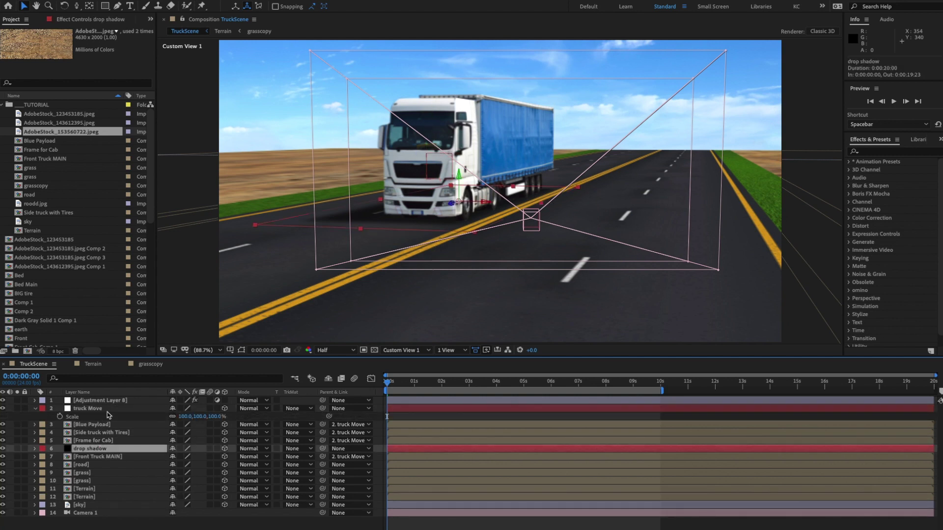
pyautogui.moveTo(322, 449); pyautogui.dragTo(102, 410)
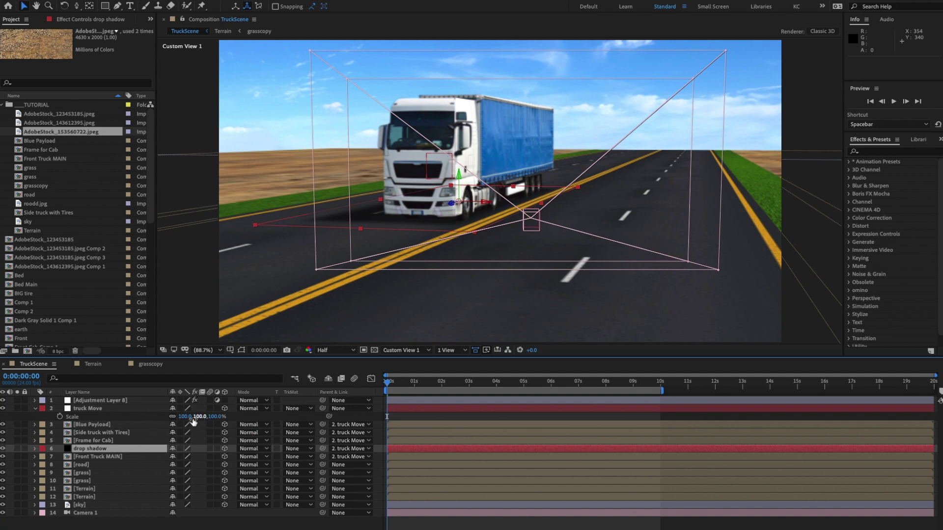
pyautogui.moveTo(186, 418); pyautogui.dragTo(183, 418)
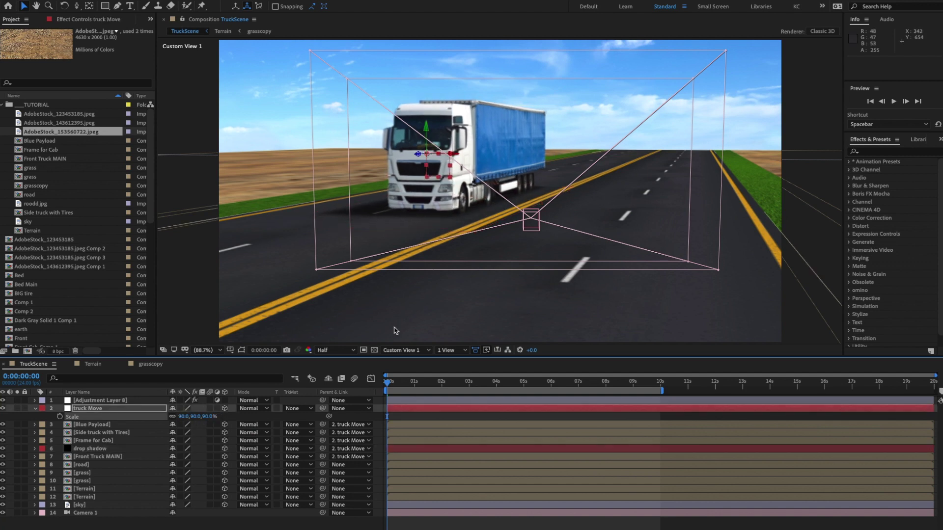
# - In the Right view, lower the truck Move null about 30 px along Y to ground level, and return to Custom View 1
pyautogui.click(406, 350)
pyautogui.click(406, 427)
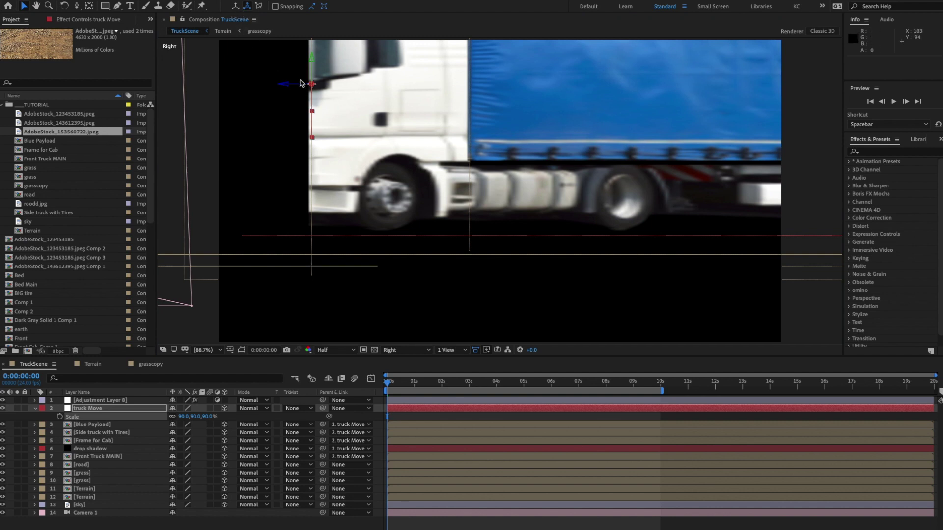
pyautogui.moveTo(313, 62); pyautogui.dragTo(312, 81)
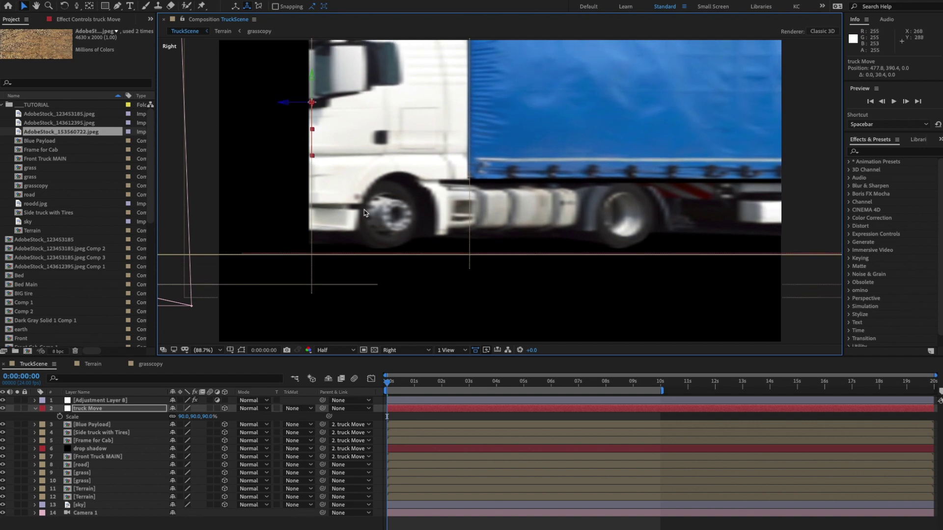
pyautogui.click(407, 350)
pyautogui.click(413, 456)
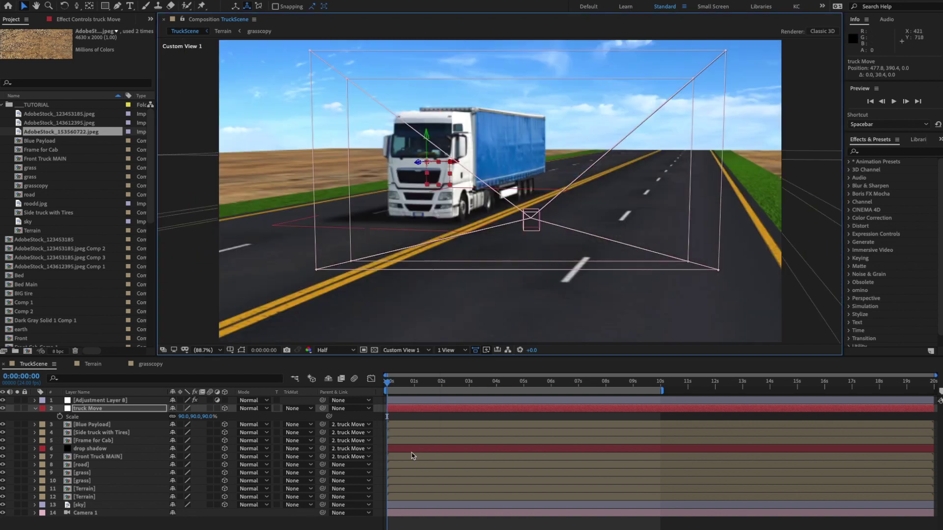
# - Deselect all layers and preview the truck driving along the road from the first frame
pyautogui.click(301, 523)
pyautogui.press('space')
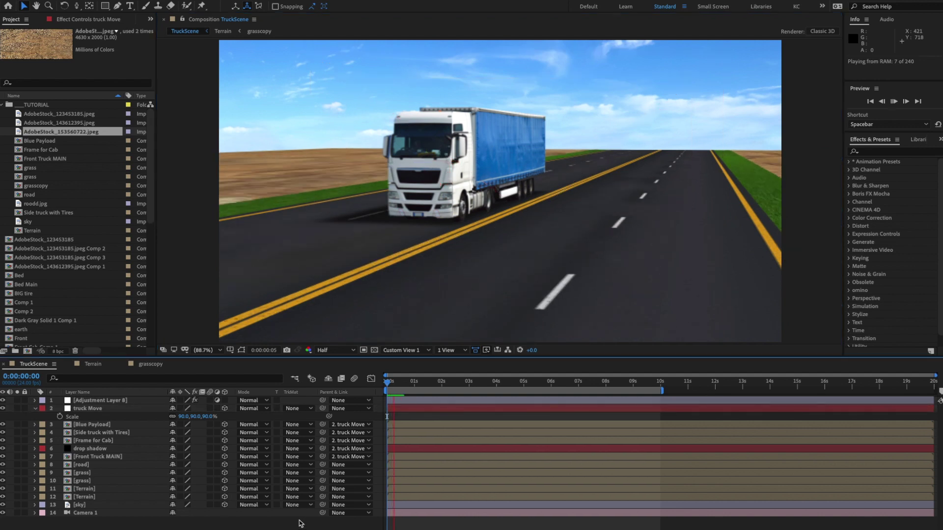
pyautogui.press('space')
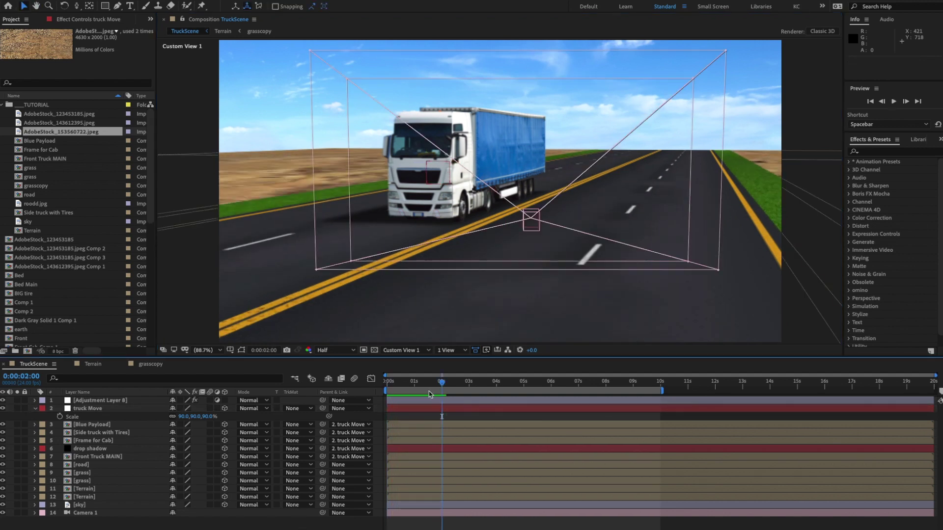
# - Switch to the Camera 1 view, extend the work area to 0:00:13:08, and return to the first frame
pyautogui.click(427, 350)
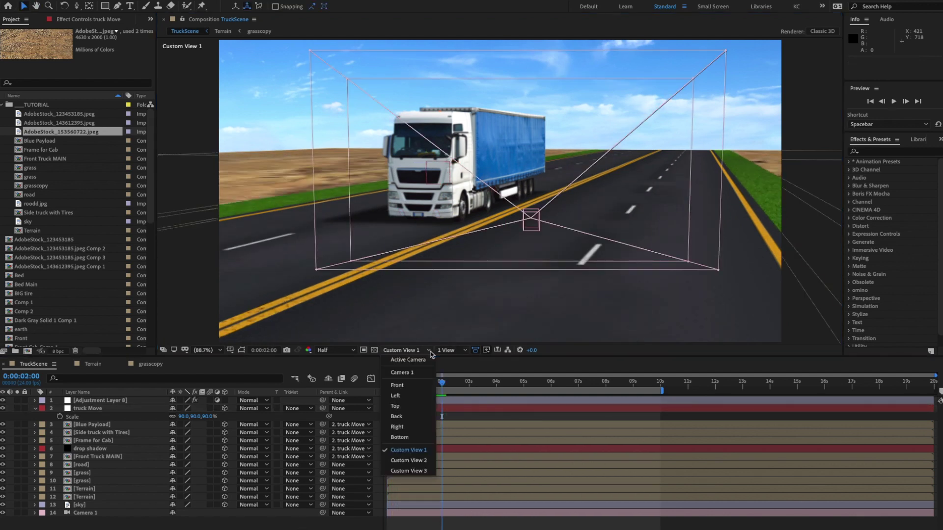
pyautogui.click(416, 371)
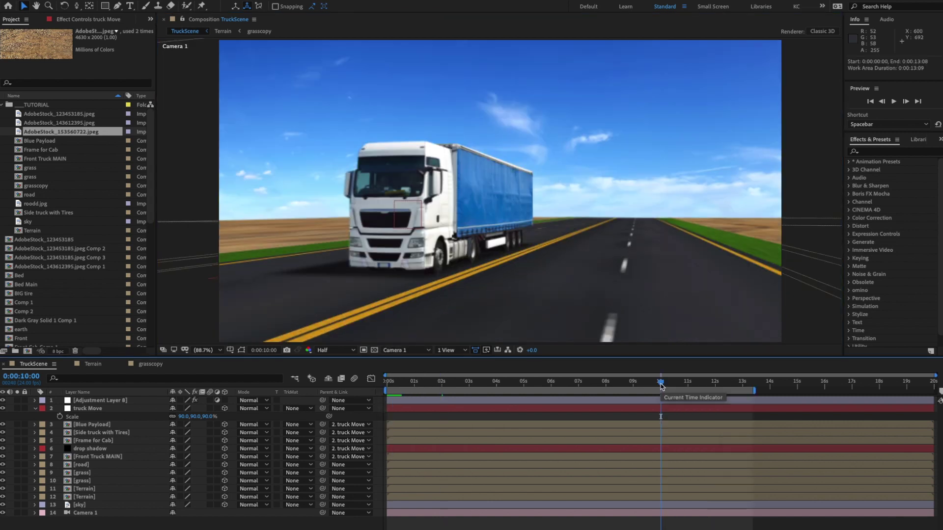
pyautogui.moveTo(661, 383); pyautogui.dragTo(337, 389)
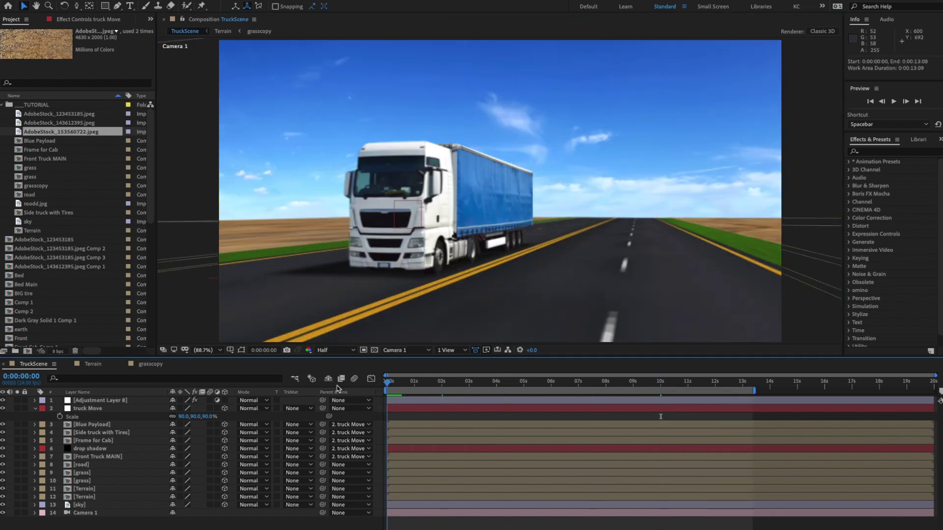
# - Reveal Camera 1's Position and set its first keyframe at 0:00:00:00
pyautogui.click(84, 513)
pyautogui.press('p')
pyautogui.click(60, 521)
# - At 0:00:10:00, bring Camera 1 closer to the truck and orbit around it to create a second Position keyframe
pyautogui.press('c')
pyautogui.click(29, 376)
pyautogui.write('10')
pyautogui.write('.0')
pyautogui.press('Return')
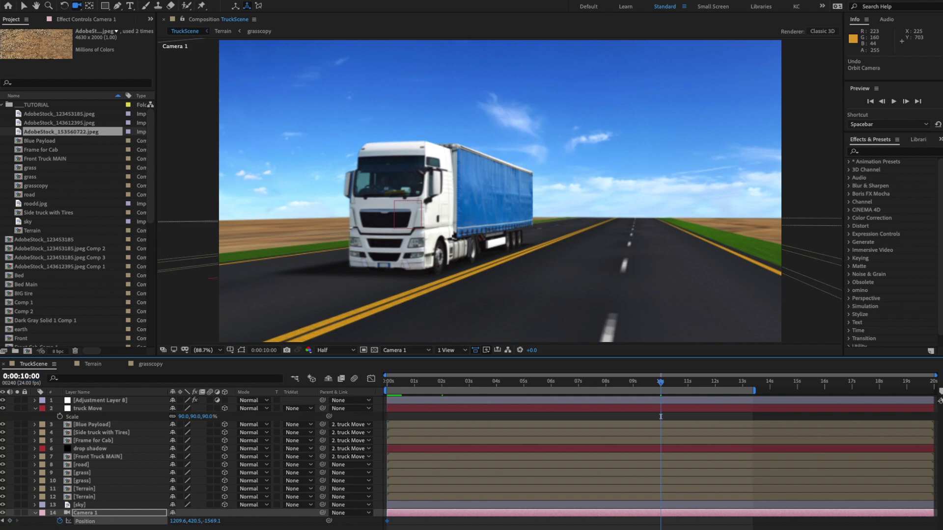
pyautogui.moveTo(447, 221); pyautogui.dragTo(424, 235)
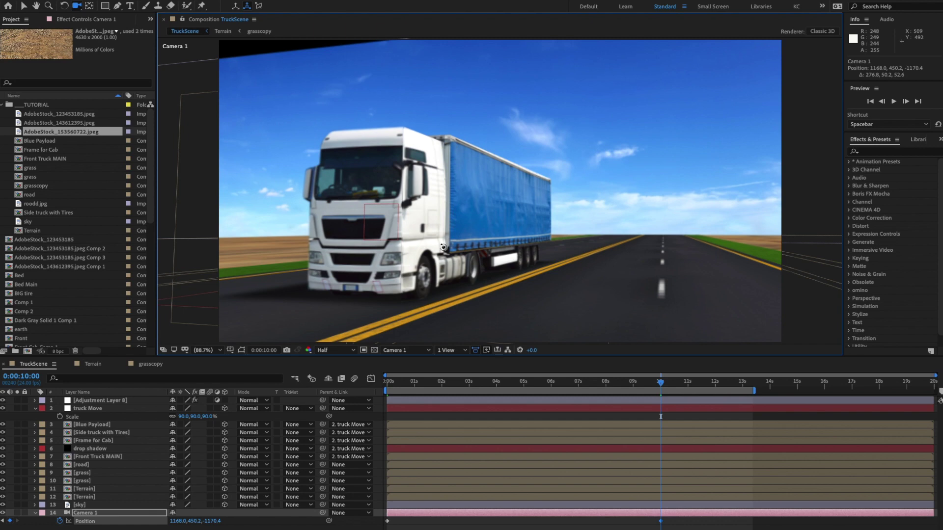
pyautogui.moveTo(443, 247); pyautogui.dragTo(527, 238)
# - Preview the camera move from the first frame and deselect Camera 1
pyautogui.press('space')
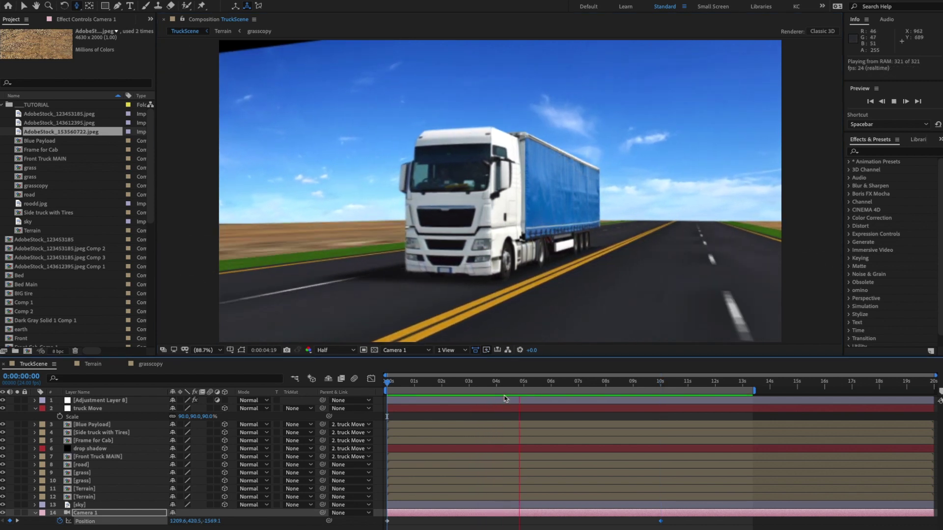
pyautogui.press('space')
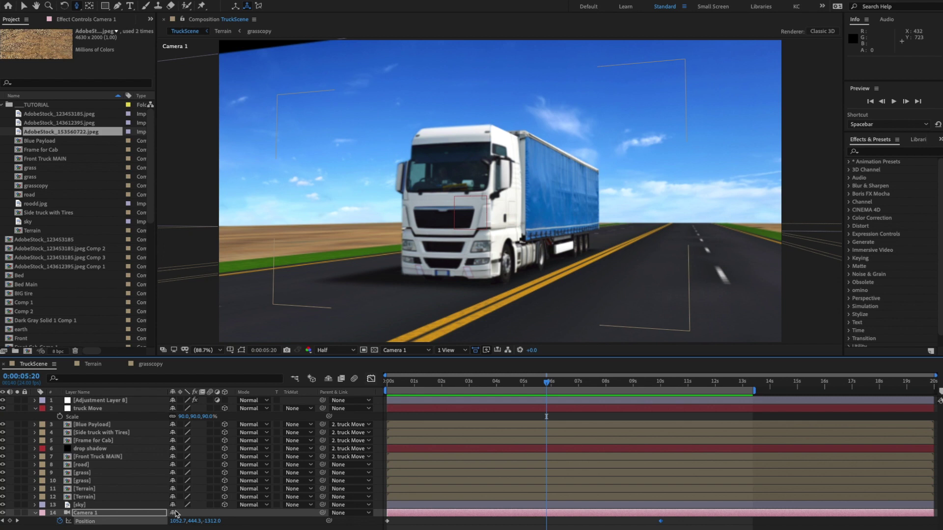
pyautogui.click(177, 528)
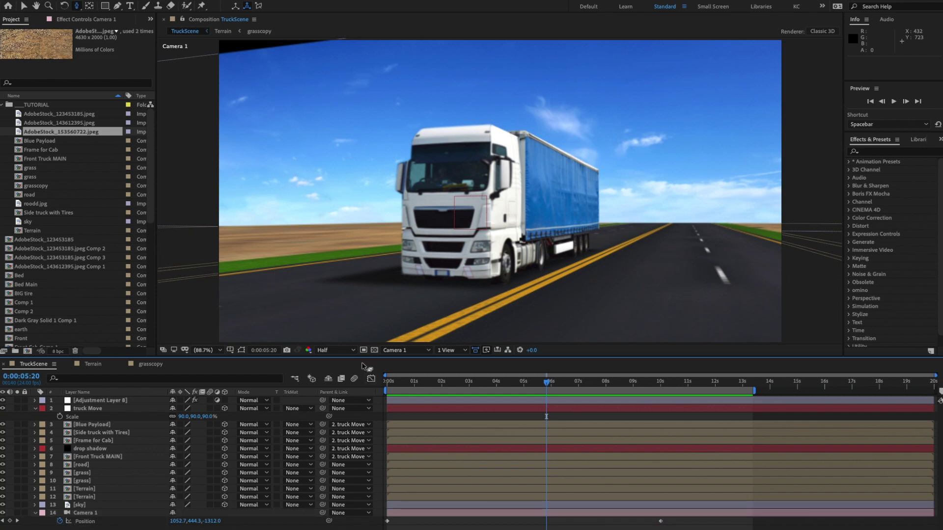
# - Add the expression wiggle(2,20) to Camera 1's Position and preview the camera shake
pyautogui.moveTo(366, 349); pyautogui.dragTo(367, 338)
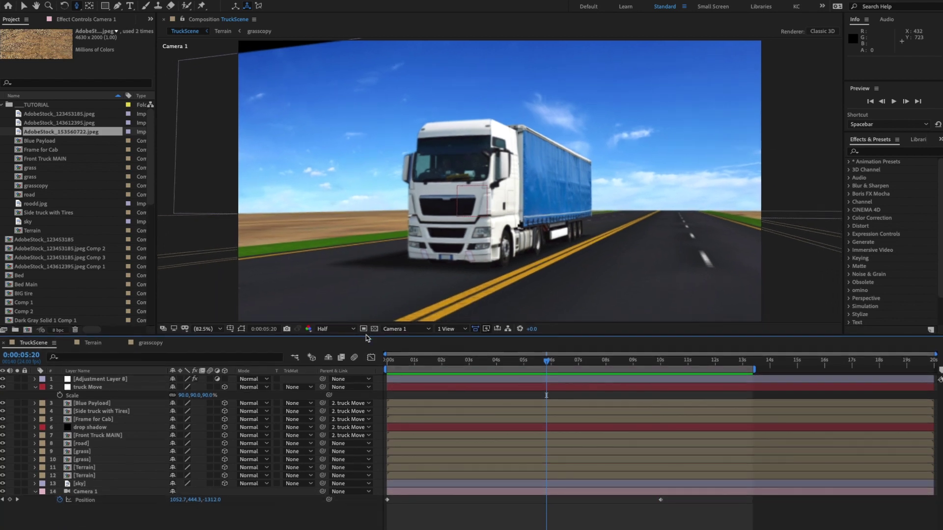
pyautogui.keyDown('alt'); pyautogui.click(60, 501); pyautogui.keyUp('alt')
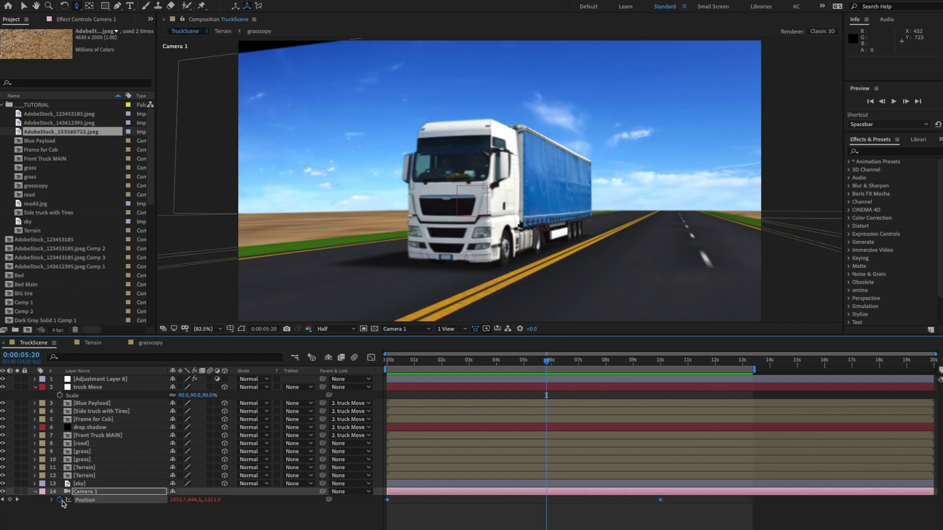
pyautogui.write('wigg')
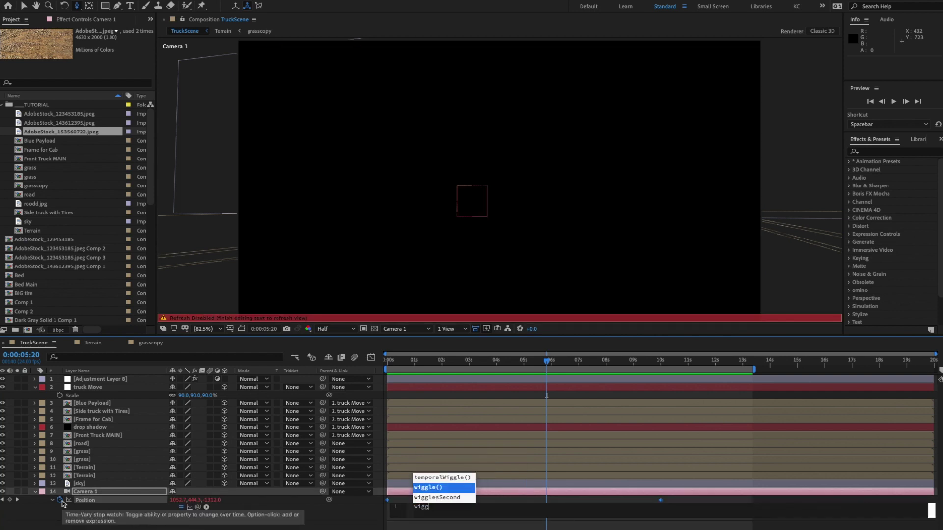
pyautogui.write('le')
pyautogui.press('Return')
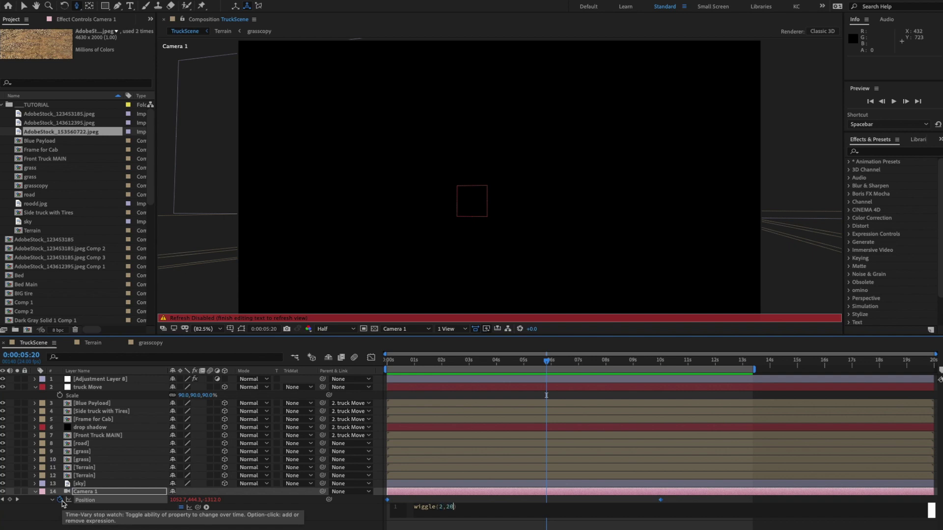
pyautogui.write('2,20')
pyautogui.press('KP_Enter')
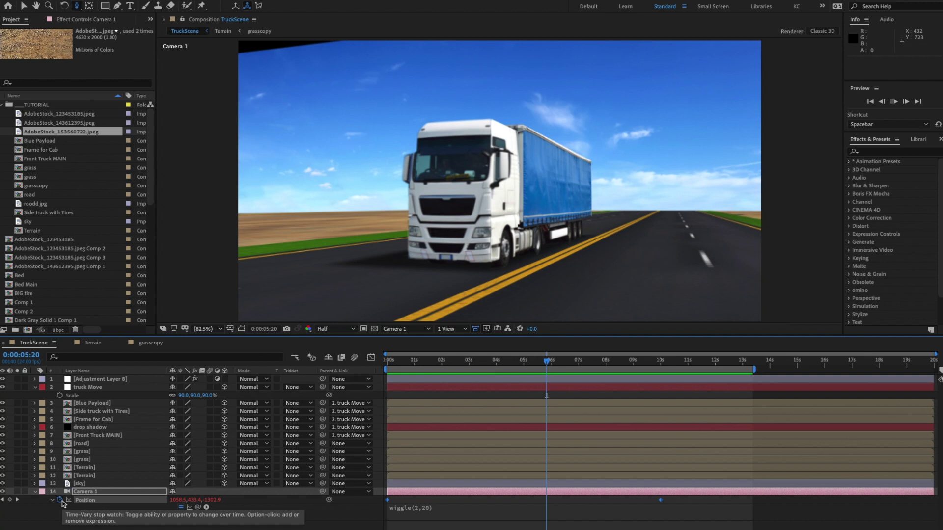
pyautogui.press('space')
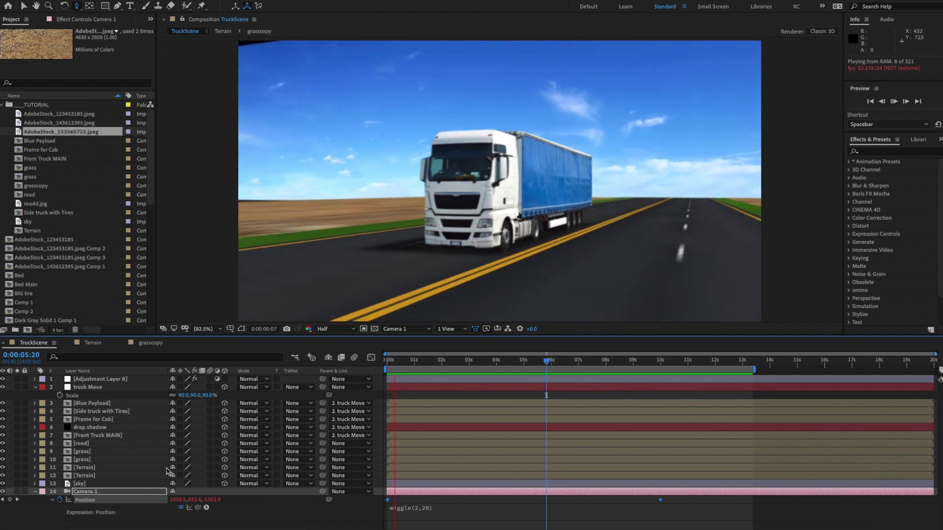
pyautogui.press('space')
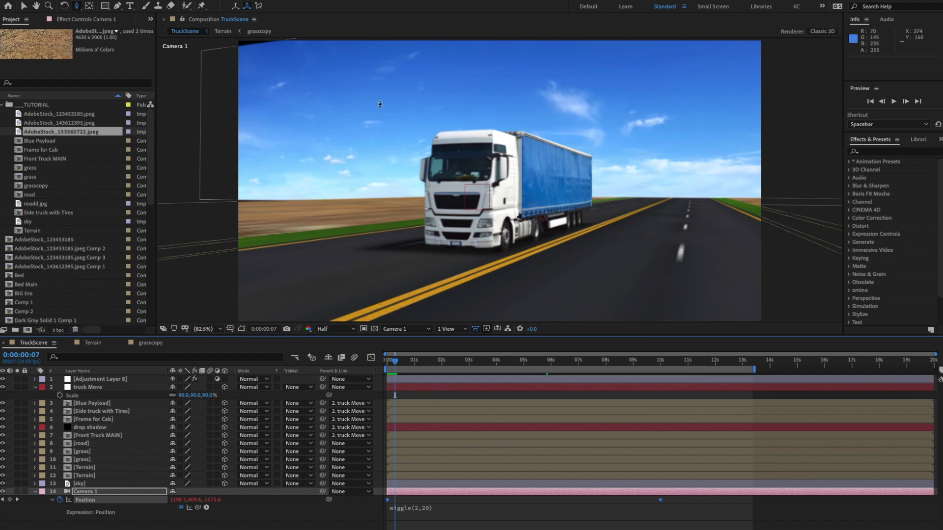
# - Shift the sky layer to cover the black upper corner of the frame and check the preview
pyautogui.click(79, 484)
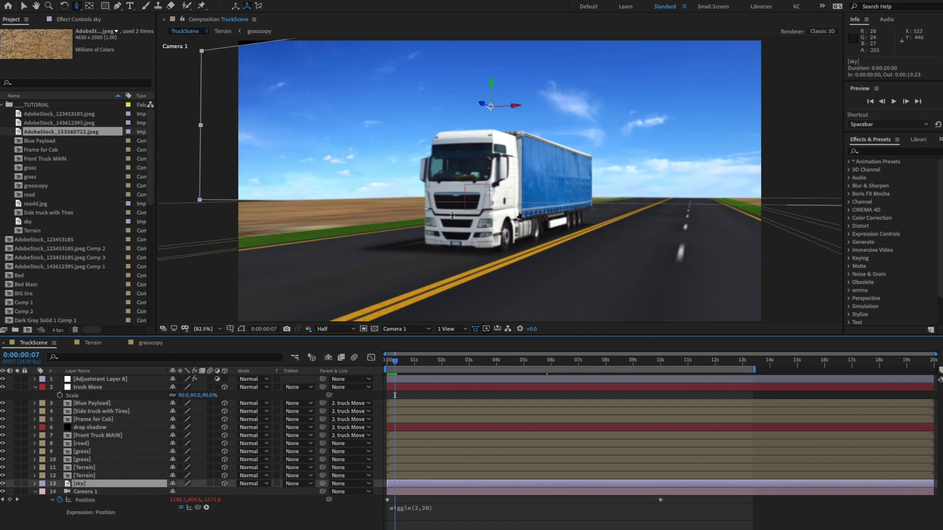
pyautogui.press('v')
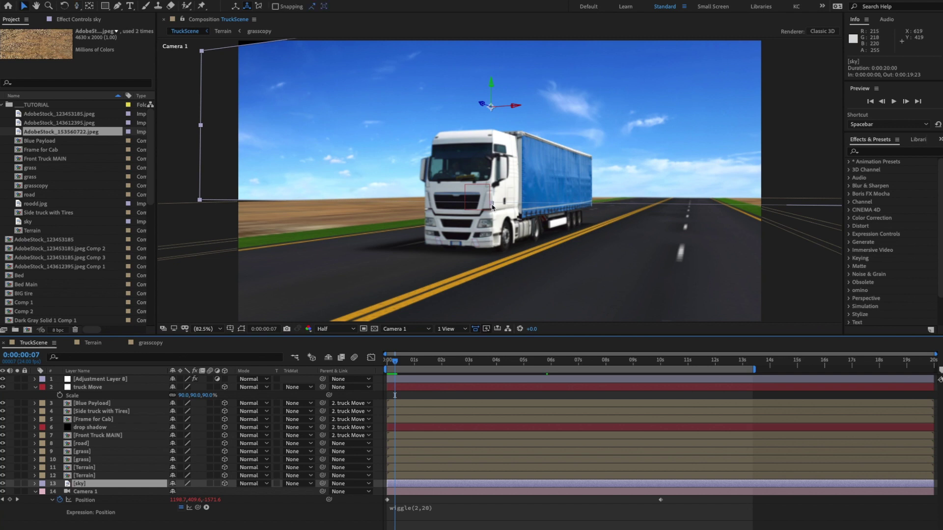
pyautogui.moveTo(493, 207); pyautogui.dragTo(493, 224)
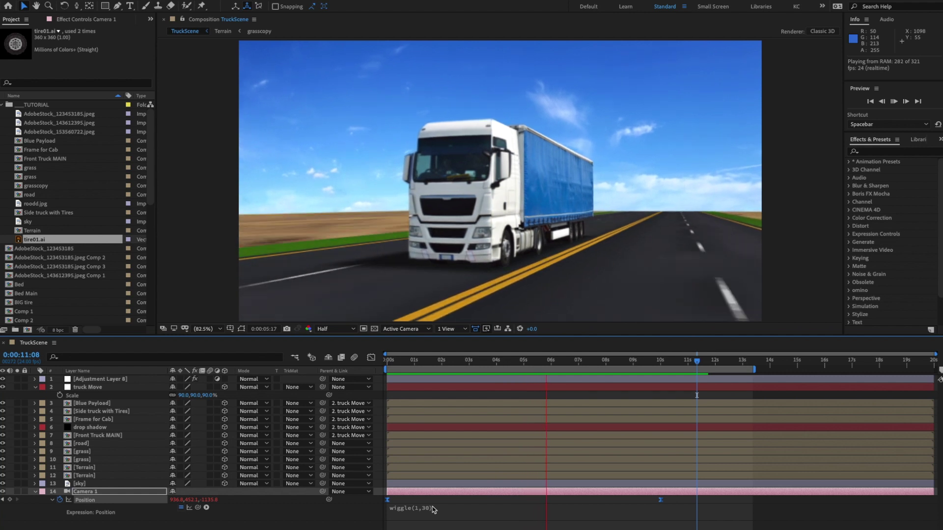
pyautogui.press('space')
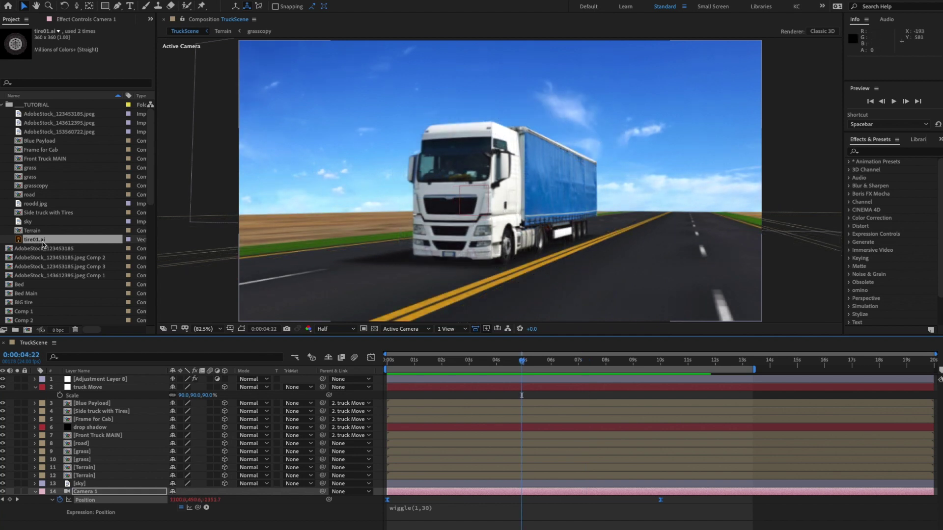
# - Add tire01.ai as the top layer of TruckScene and pre-compose it as TIRE, leaving all attributes in TruckScene
pyautogui.moveTo(42, 243); pyautogui.dragTo(113, 380)
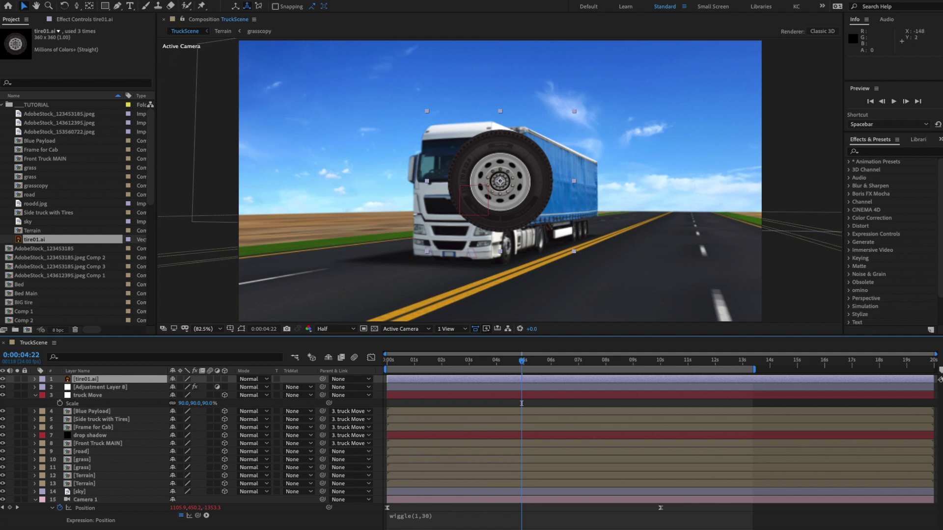
pyautogui.click(169, 0)
pyautogui.click(199, 299)
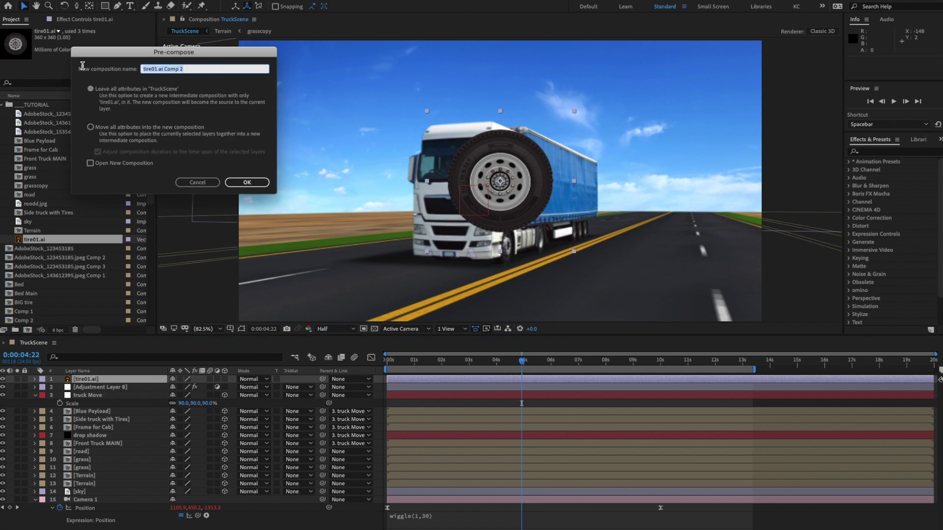
pyautogui.write('T')
pyautogui.press('Return')
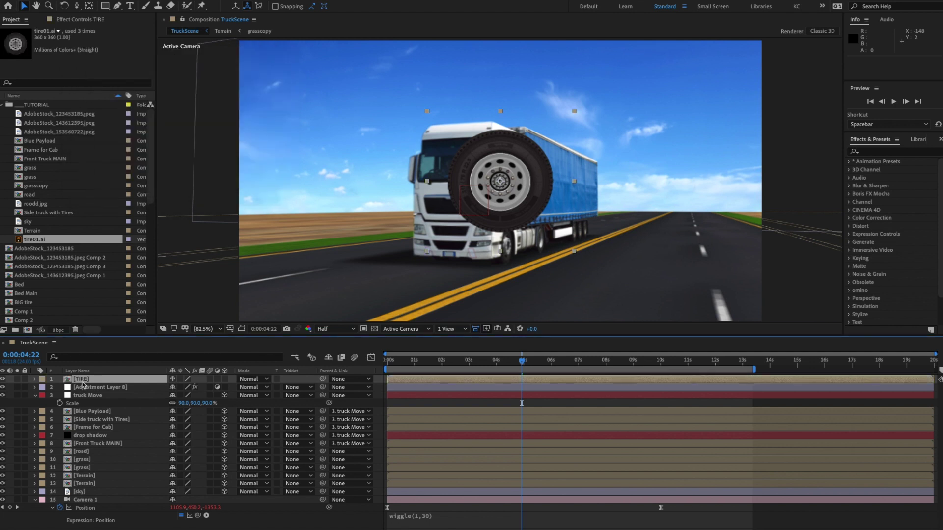
# - Open the TIRE composition, show its rulers, and place horizontal and vertical guides at position 180 to mark the centre
pyautogui.doubleClick(82, 379)
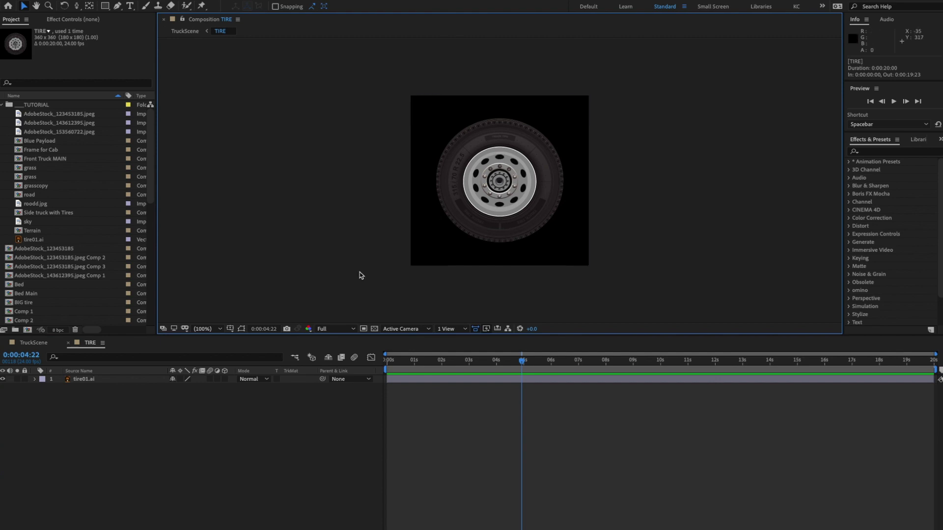
pyautogui.hotkey('ctrl', 'r')
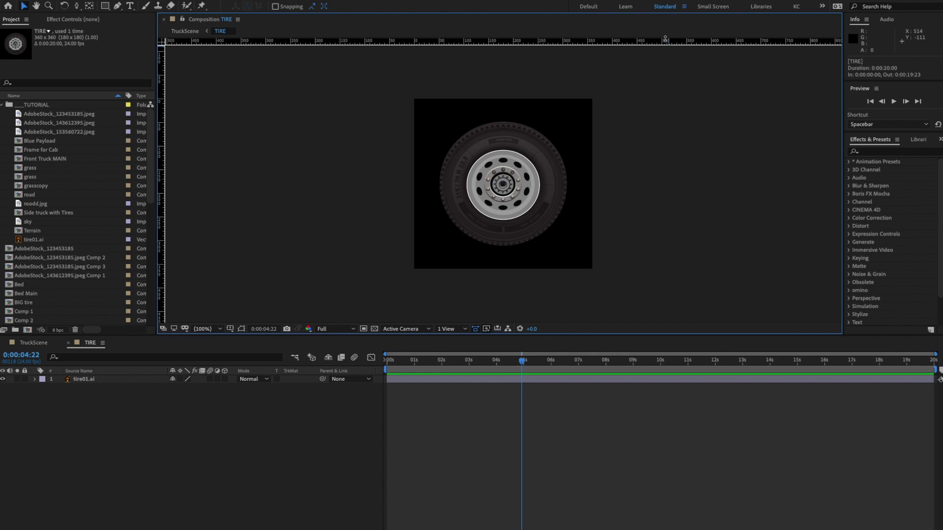
pyautogui.hotkey('ctrl', 'k')
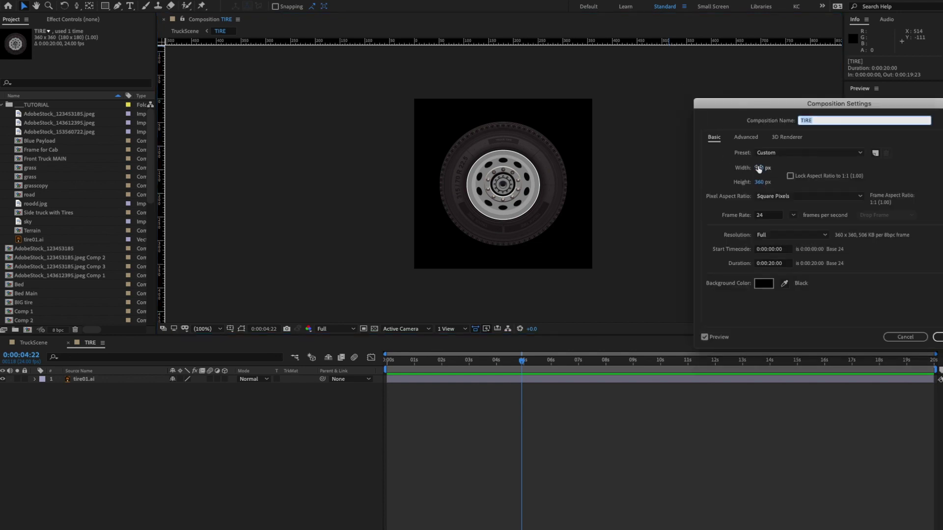
pyautogui.click(905, 336)
pyautogui.moveTo(637, 47); pyautogui.dragTo(632, 184)
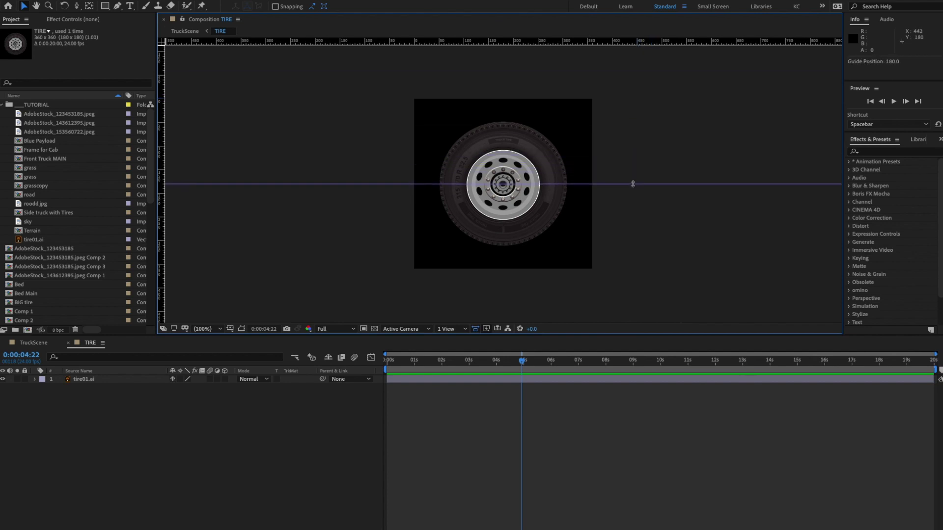
pyautogui.moveTo(165, 123); pyautogui.dragTo(503, 131)
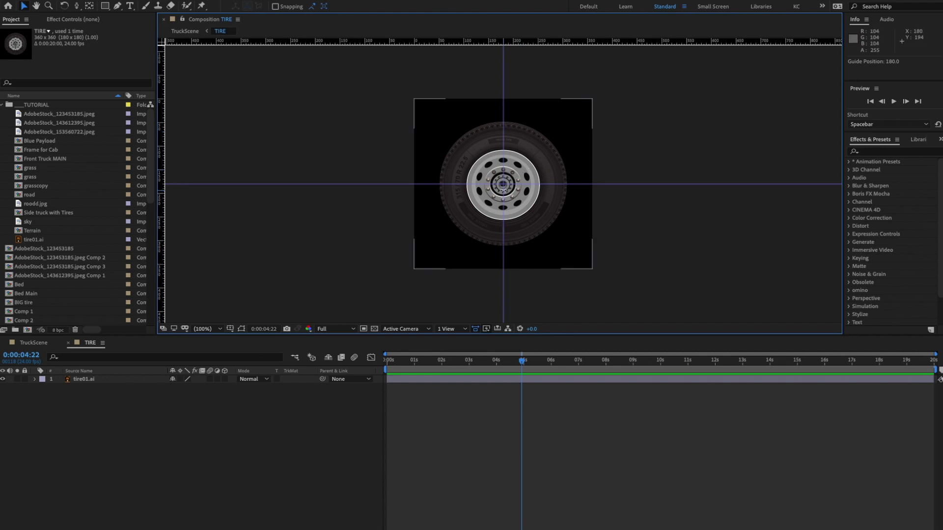
# - Set the tire01.ai layer's Anchor Point to 179.4, 180.6 so the hub centres on the guides
pyautogui.scroll(4, 510, 192)
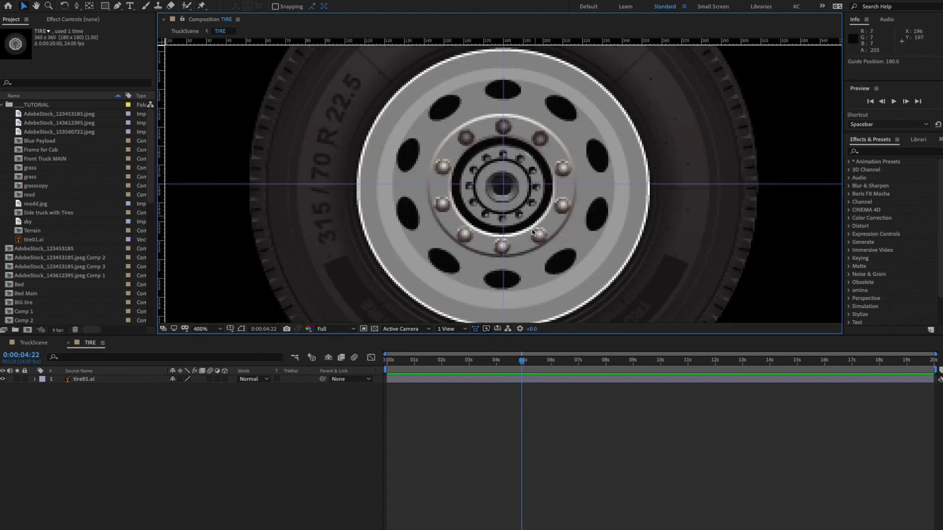
pyautogui.click(84, 380)
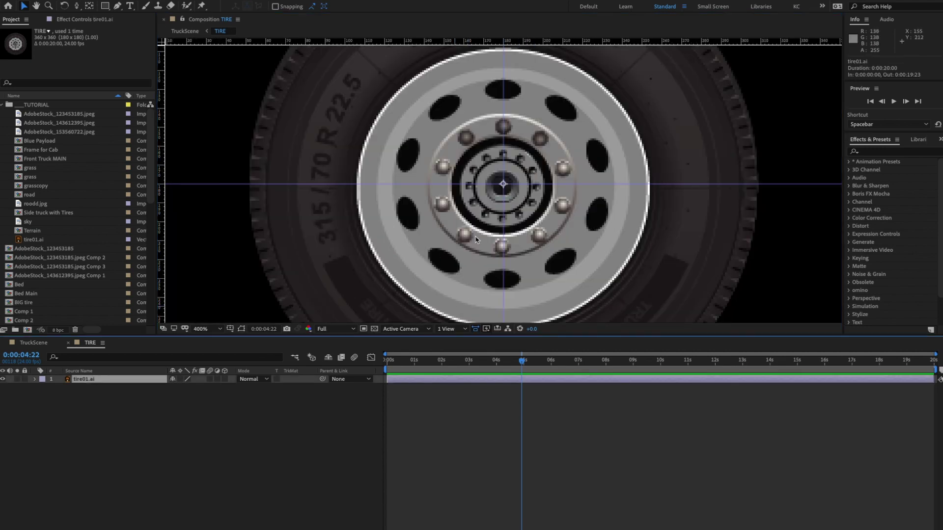
pyautogui.scroll(1, 503, 184)
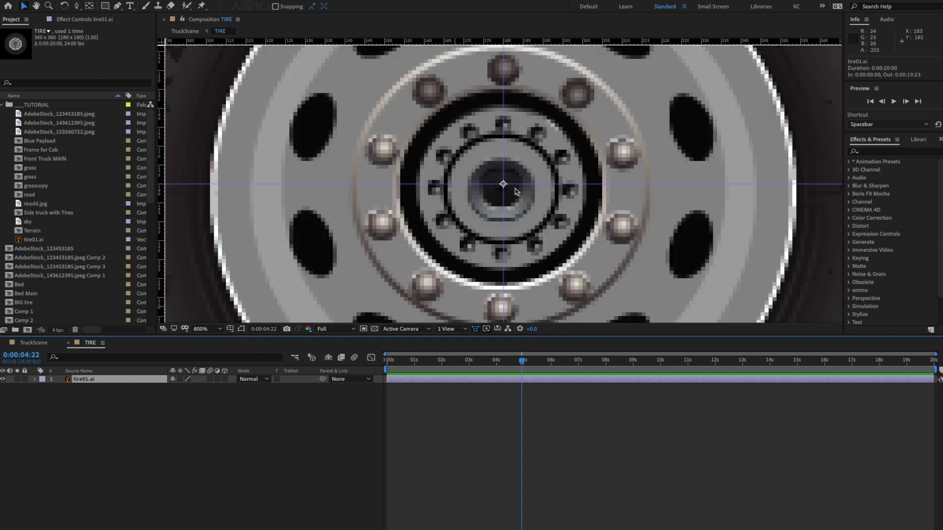
pyautogui.scroll(-4, 508, 219)
pyautogui.scroll(4, 508, 219)
pyautogui.press('a')
pyautogui.moveTo(175, 392); pyautogui.dragTo(173, 389)
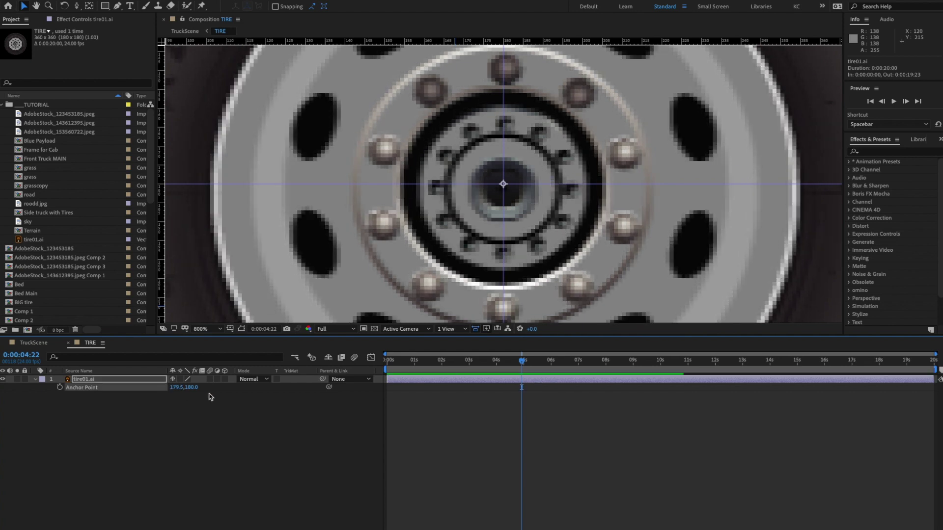
pyautogui.moveTo(193, 388); pyautogui.dragTo(196, 387)
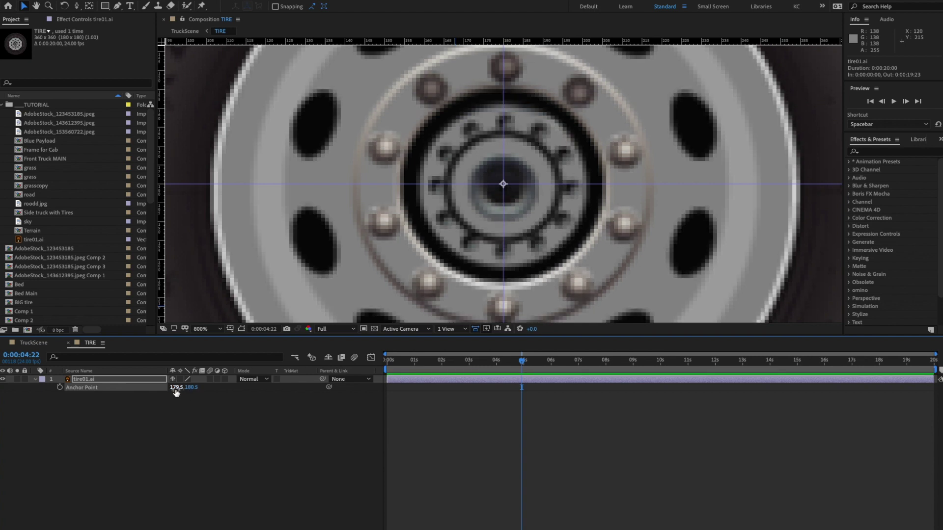
pyautogui.moveTo(176, 388); pyautogui.dragTo(174, 388)
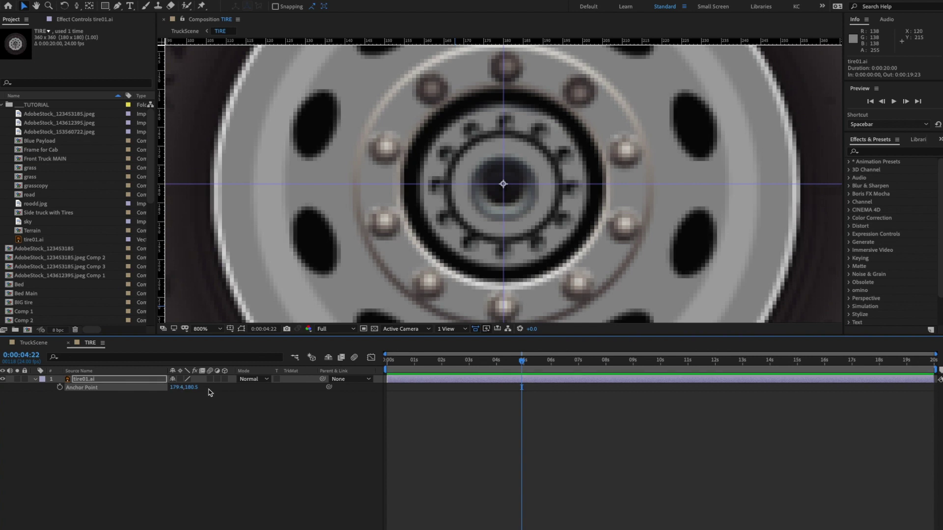
pyautogui.moveTo(195, 387); pyautogui.dragTo(196, 387)
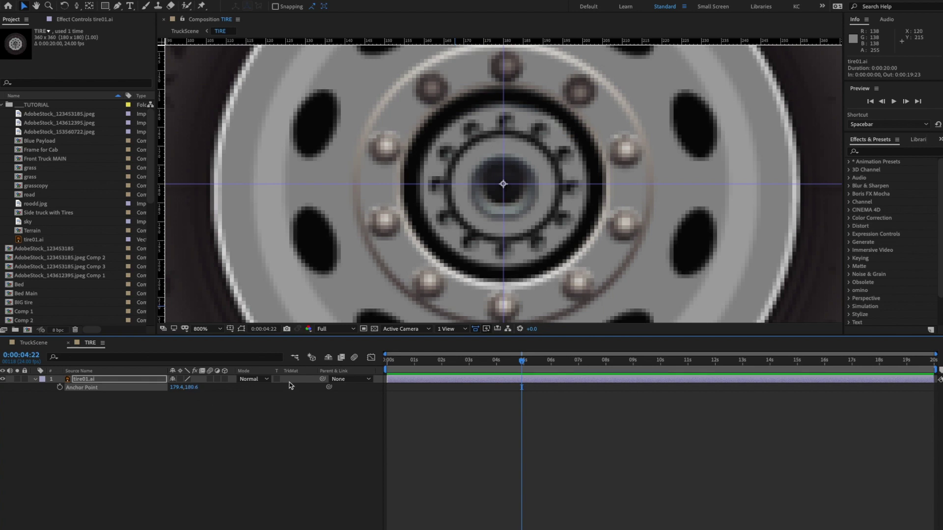
# - Return to the first frame, reveal tire01.ai's Rotation, and set its first keyframe at 0:00:00:00
pyautogui.moveTo(524, 362); pyautogui.dragTo(371, 367)
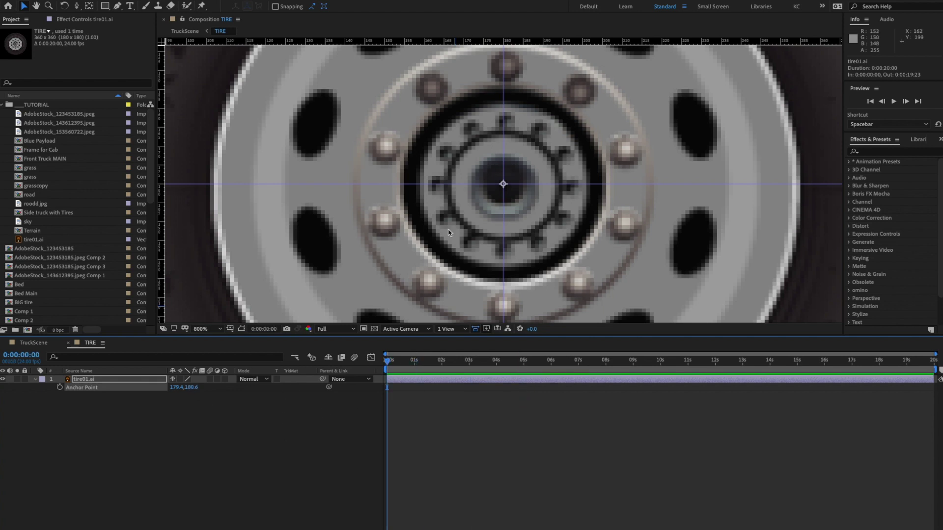
pyautogui.scroll(-2, 451, 227)
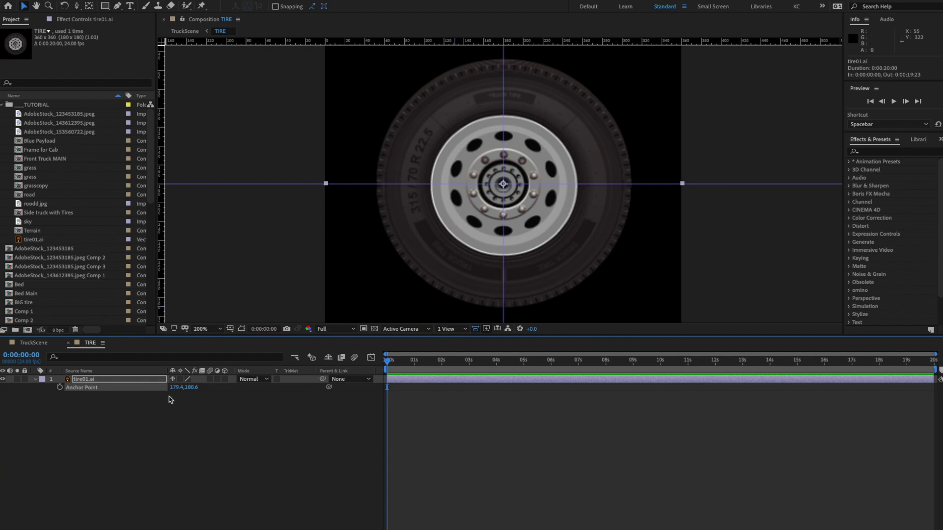
pyautogui.click(98, 382)
pyautogui.press('r')
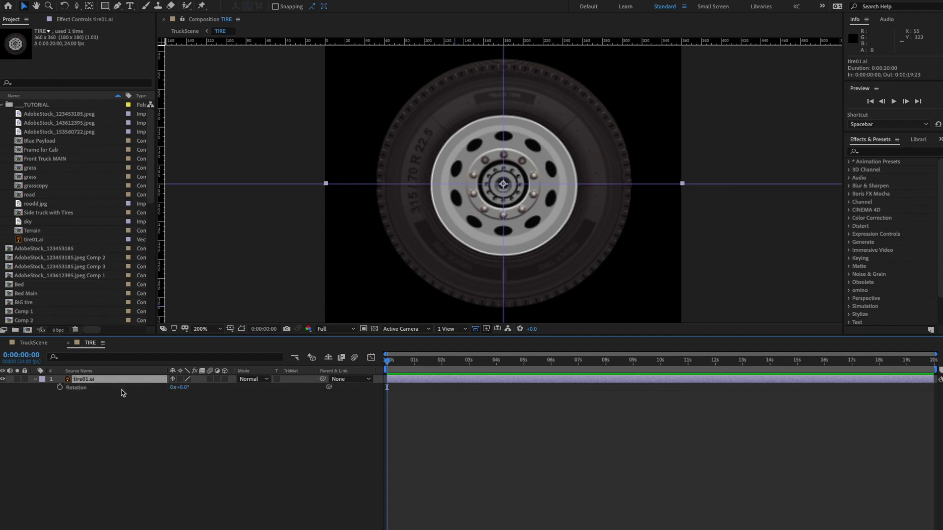
pyautogui.click(60, 388)
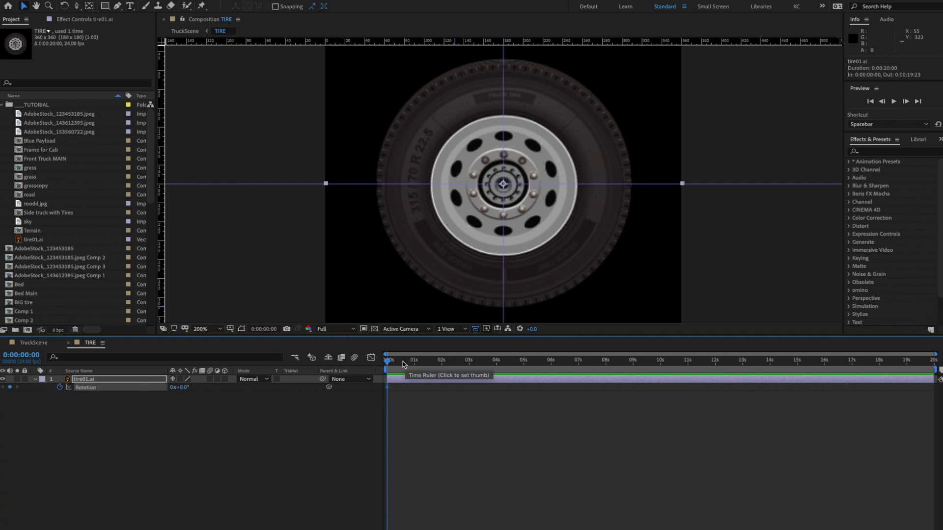
# - At 0:00:03:00, set tire01.ai's Rotation to -20 revolutions and preview the spin from the first frame
pyautogui.moveTo(486, 362); pyautogui.dragTo(471, 371)
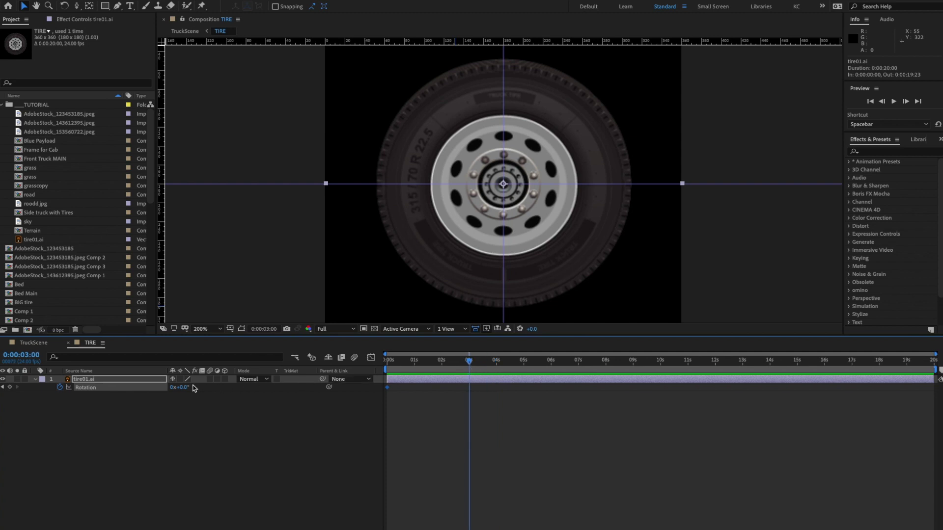
pyautogui.click(173, 388)
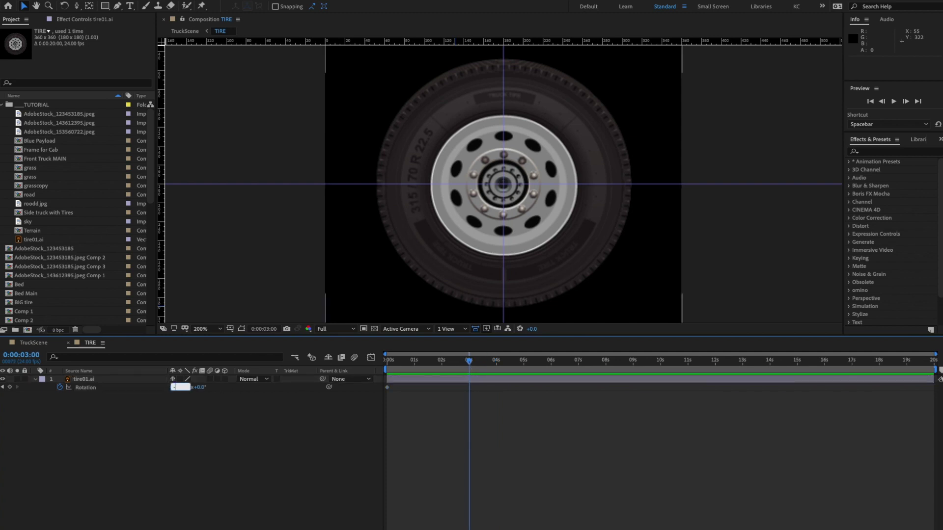
pyautogui.write('-20')
pyautogui.press('Return')
pyautogui.moveTo(468, 363); pyautogui.dragTo(386, 362)
pyautogui.press('space')
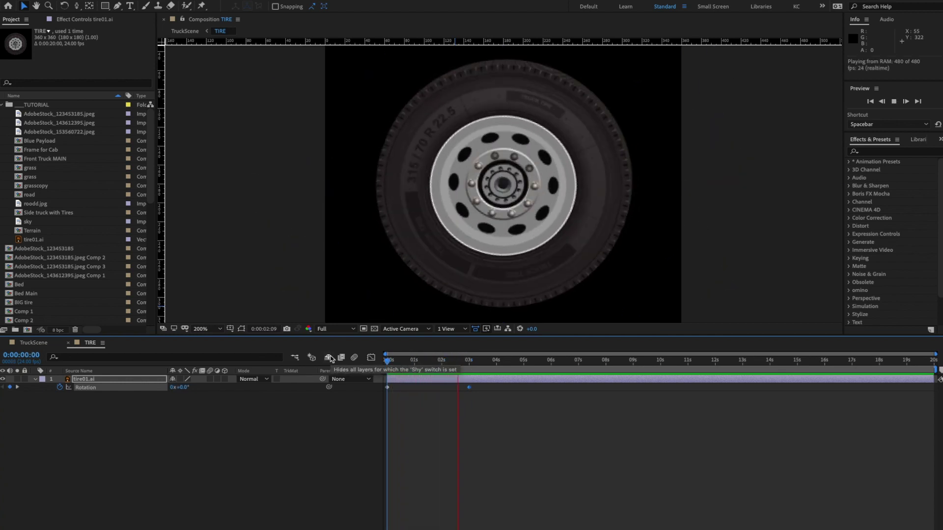
pyautogui.press('space')
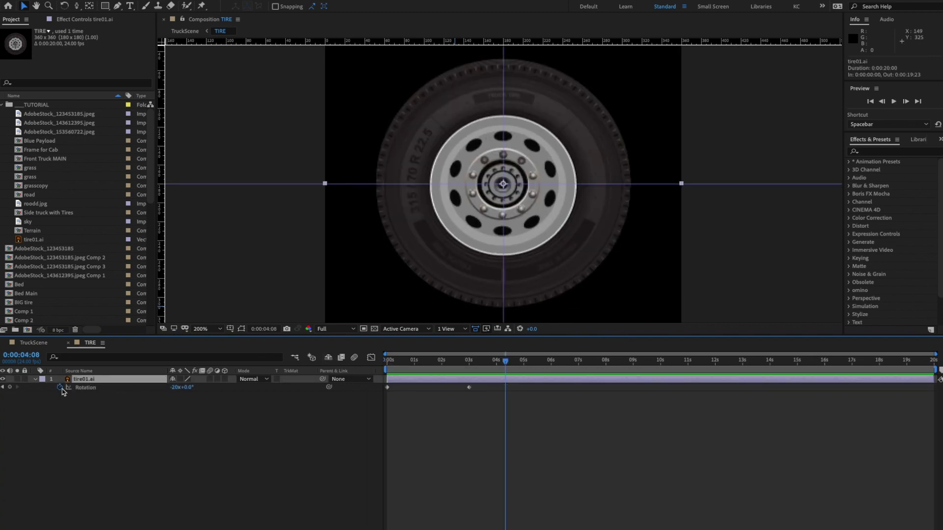
# - Add the expression loopOut(type="continue") to tire01.ai's Rotation and preview the continuous spin
pyautogui.keyDown('alt'); pyautogui.click(60, 388); pyautogui.keyUp('alt')
pyautogui.write('lo')
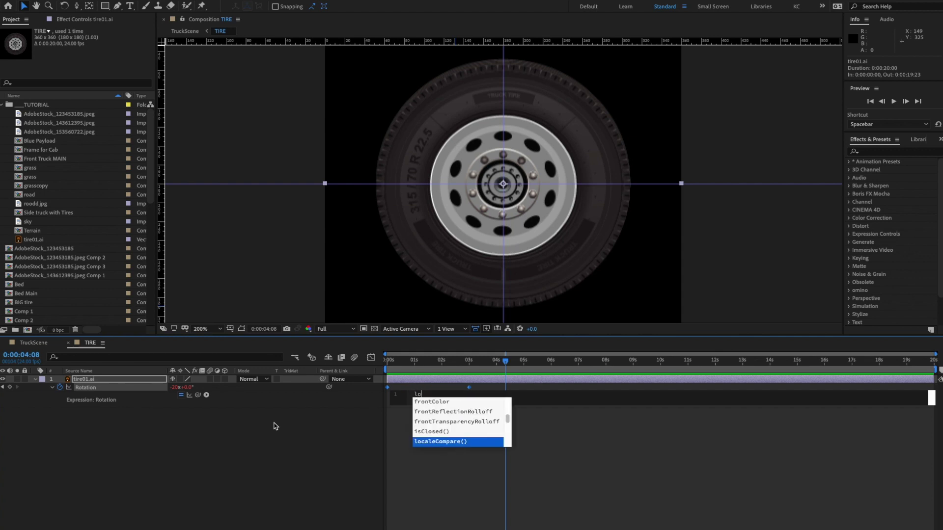
pyautogui.write('opO')
pyautogui.press('Return')
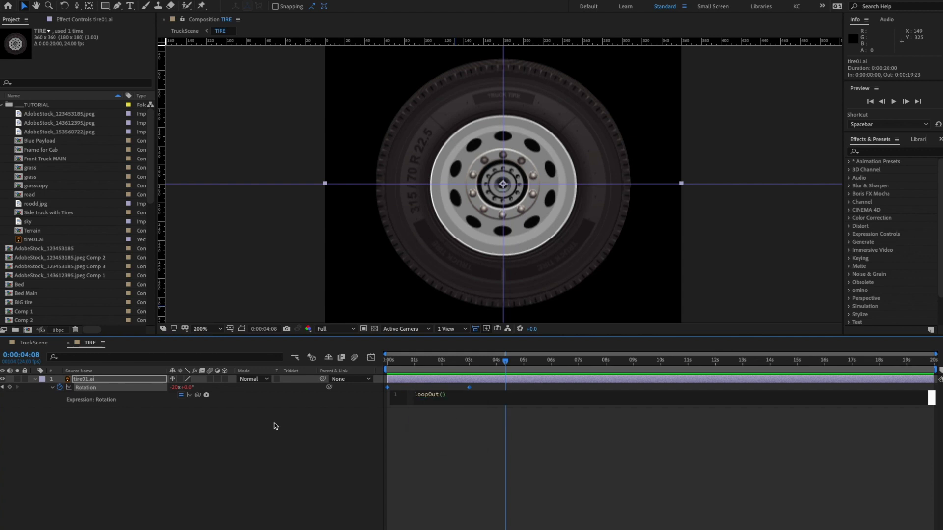
pyautogui.write('typ')
pyautogui.press('Return')
pyautogui.write('cont')
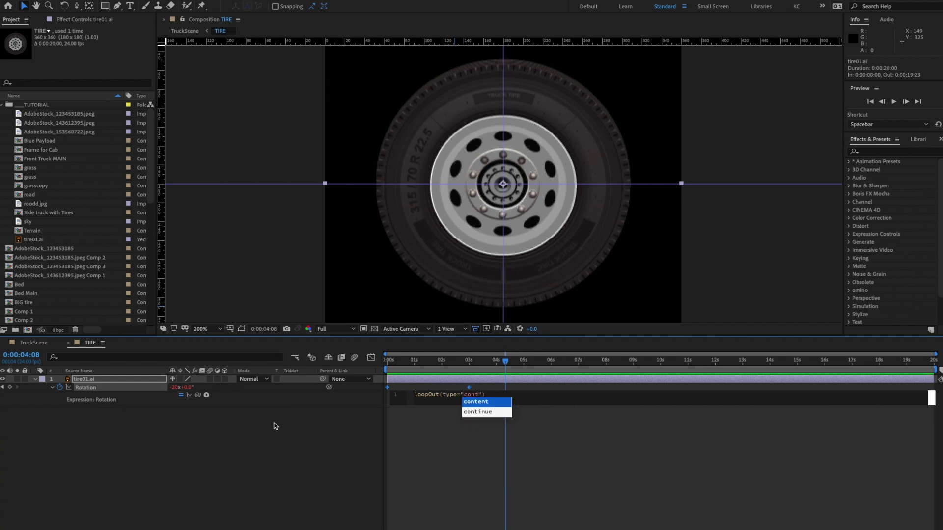
pyautogui.press('Down')
pyautogui.press('Return')
pyautogui.click(326, 458)
pyautogui.press('space')
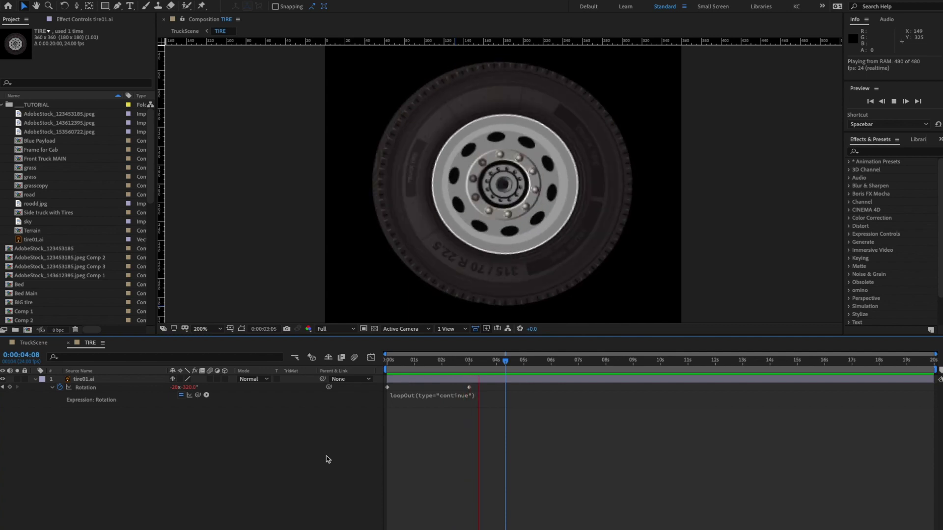
pyautogui.press('space')
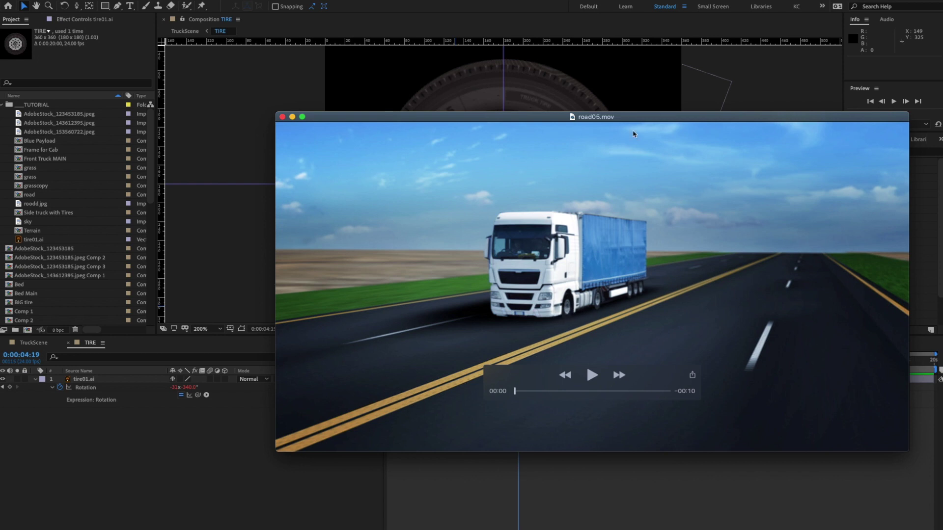
# - Put away the road05.mov reference video and add an adjustment layer to the TIRE composition
pyautogui.doubleClick(610, 120)
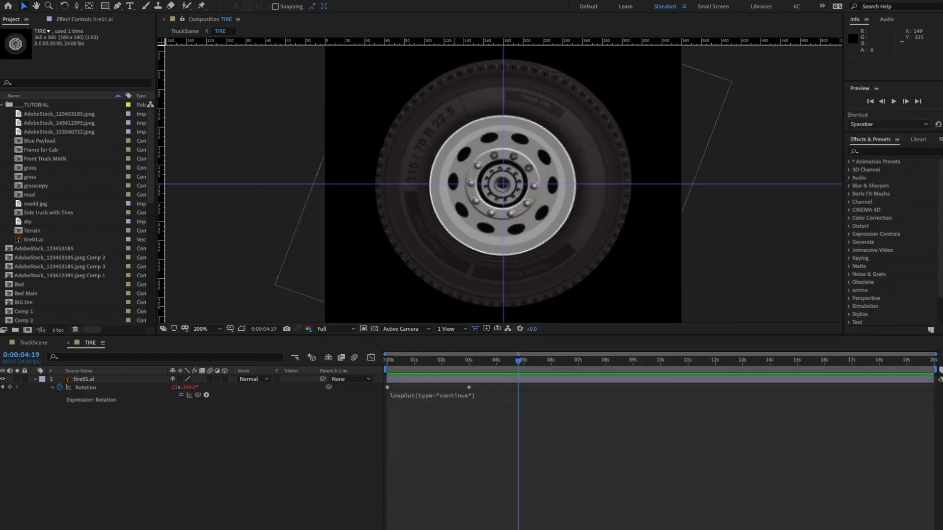
pyautogui.click(259, 429)
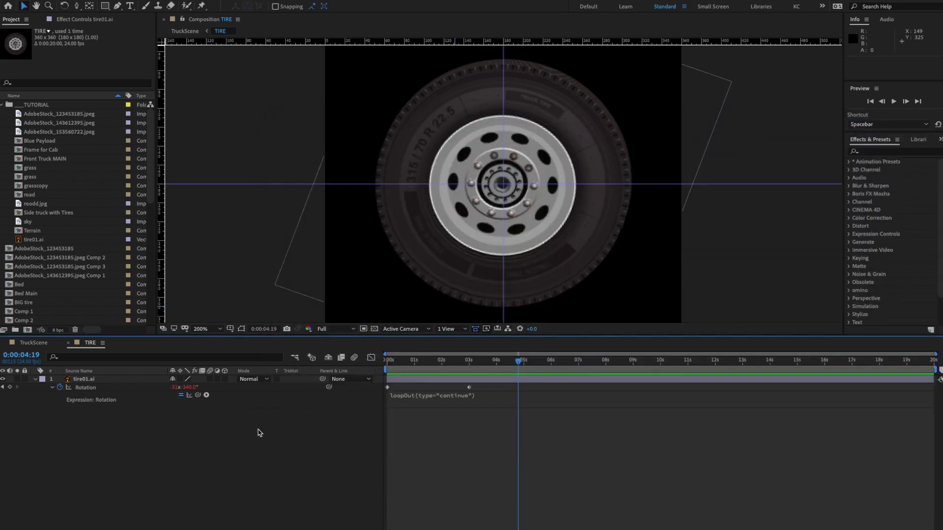
pyautogui.rightClick(160, 437)
pyautogui.moveTo(178, 443)
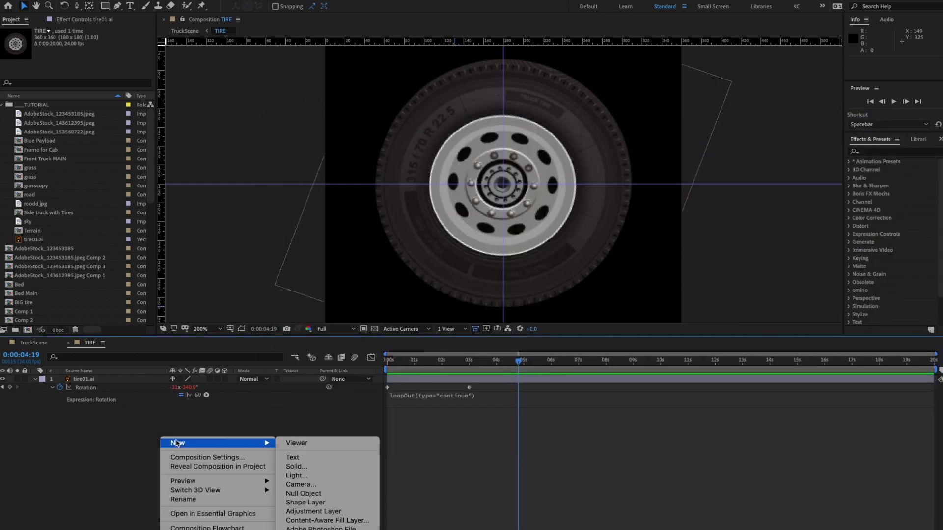
pyautogui.click(334, 512)
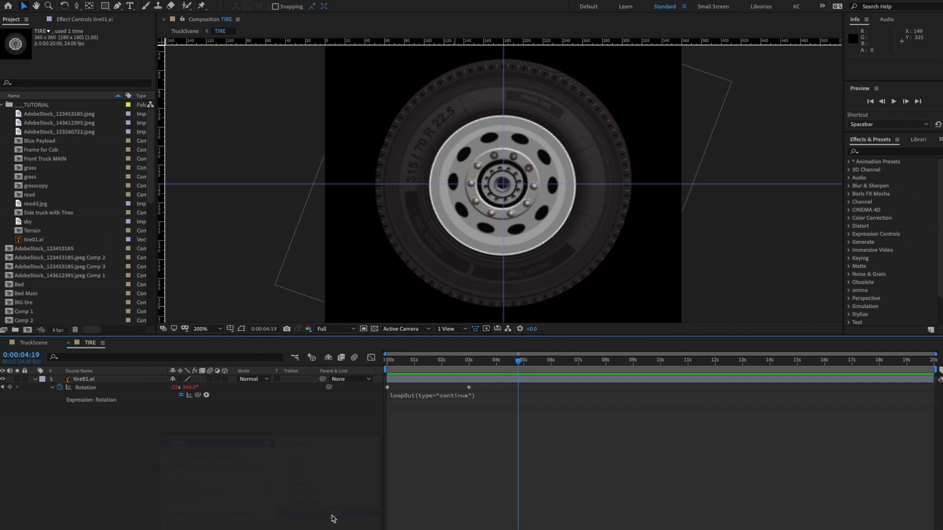
# - Apply a Curves effect to the adjustment layer and lower the RGB curve's white end to darken the tire
pyautogui.click(197, 0)
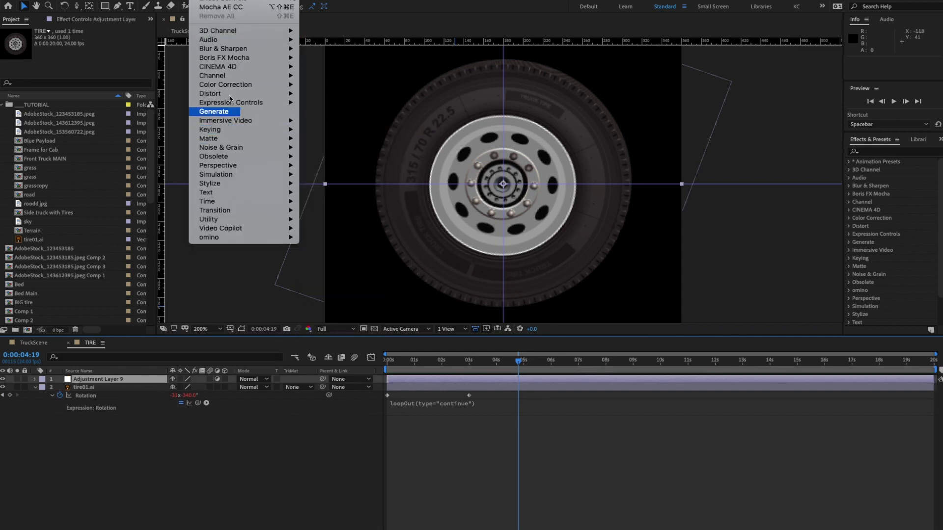
pyautogui.moveTo(232, 84)
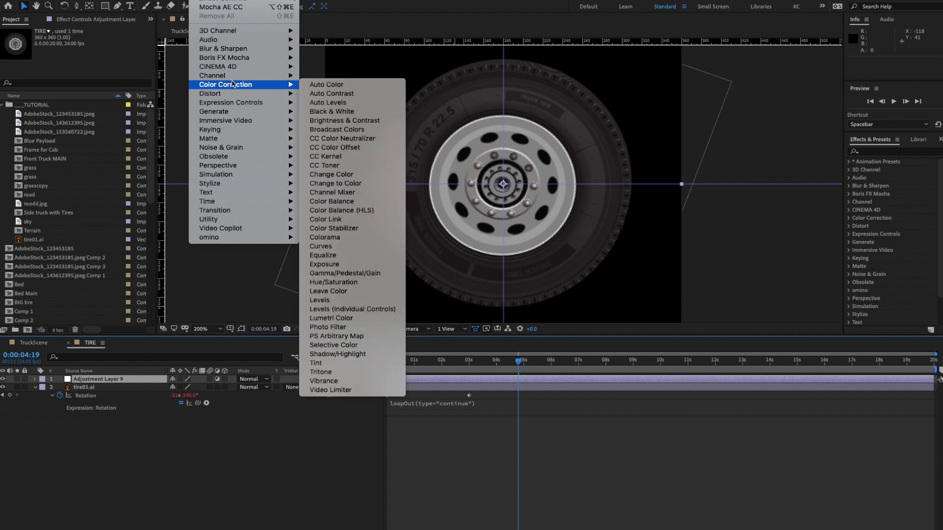
pyautogui.click(352, 246)
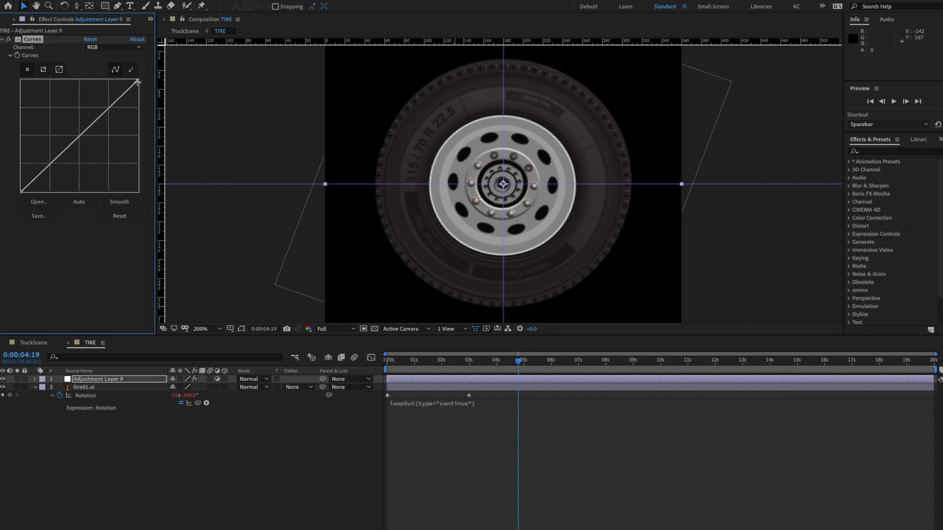
pyautogui.moveTo(138, 80); pyautogui.dragTo(163, 124)
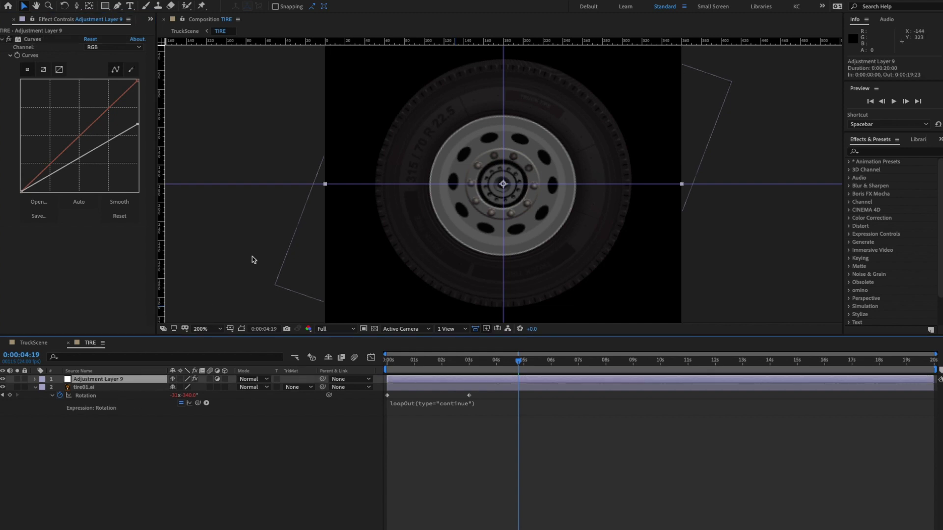
# - At the first frame, draw a four-point Pen mask on the adjustment layer, cutting diagonally across the tire to cover its upper-left half
pyautogui.press(',')
pyautogui.moveTo(519, 362); pyautogui.dragTo(383, 362)
pyautogui.click(117, 6)
pyautogui.click(385, 229)
pyautogui.click(385, 86)
pyautogui.click(598, 81)
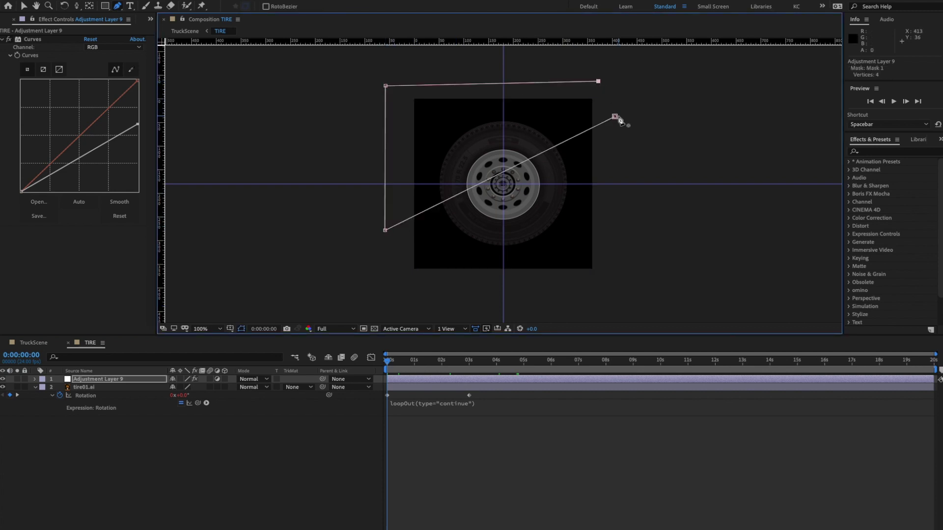
pyautogui.click(614, 116)
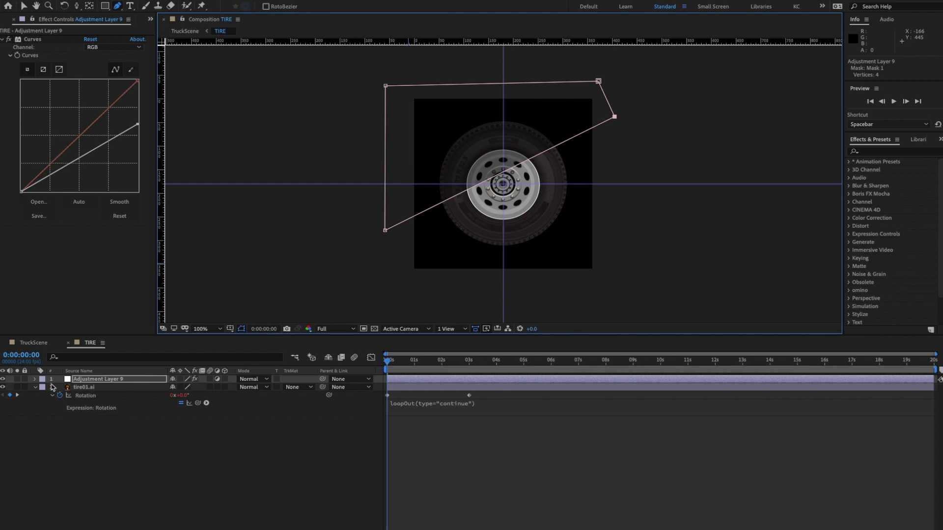
# - Expand the adjustment layer's Mask 1 and set its Mask Feather to 50 pixels
pyautogui.click(35, 379)
pyautogui.click(43, 388)
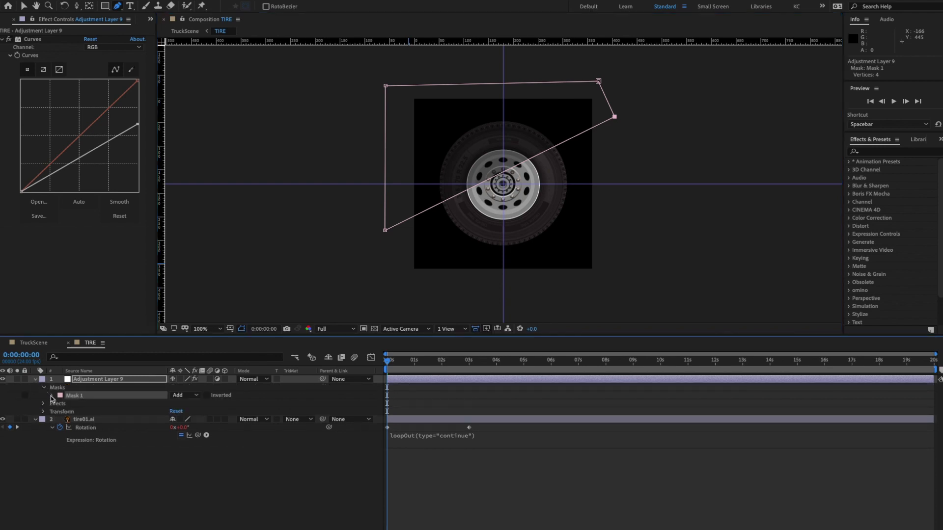
pyautogui.click(52, 395)
pyautogui.moveTo(189, 411); pyautogui.dragTo(217, 411)
pyautogui.click(238, 511)
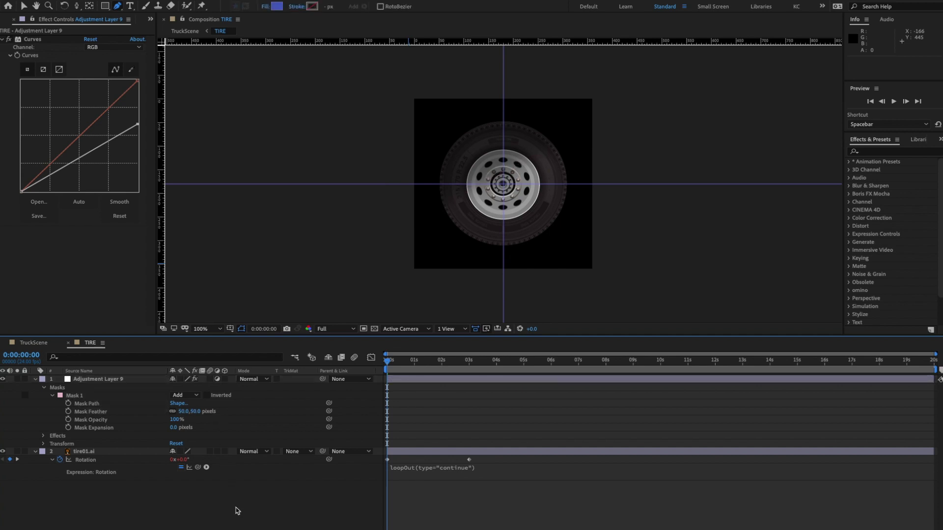
# - Reshape Mask 1 so its lower edge slopes gently down to the right across the hub, and preview the shading
pyautogui.click(99, 380)
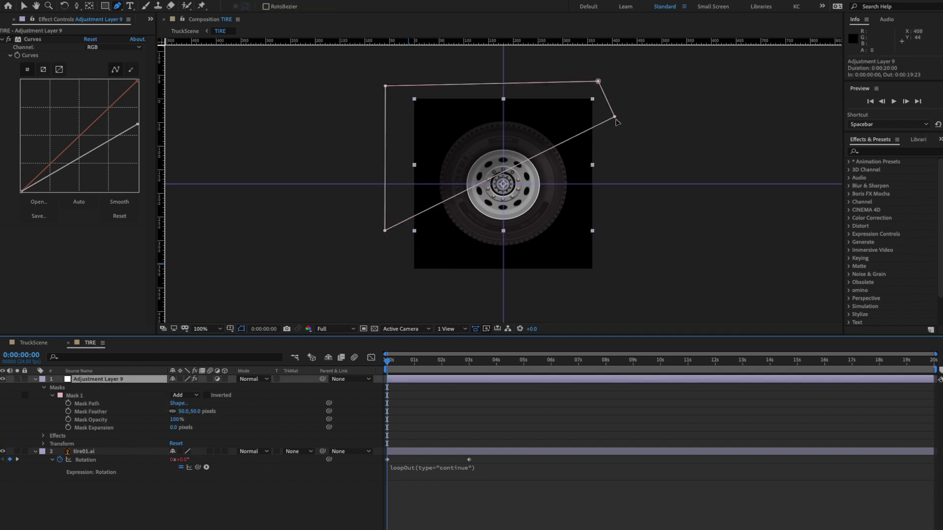
pyautogui.moveTo(614, 117); pyautogui.dragTo(617, 186)
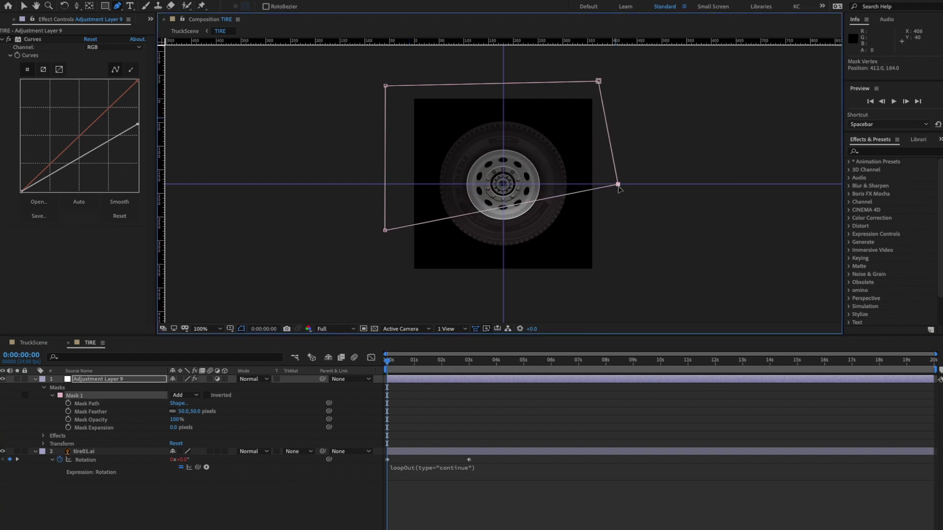
pyautogui.moveTo(385, 230); pyautogui.dragTo(382, 170)
pyautogui.hotkey('ctrl', 'z')
pyautogui.moveTo(386, 230); pyautogui.dragTo(387, 158)
pyautogui.moveTo(618, 189); pyautogui.dragTo(616, 205)
pyautogui.click(322, 478)
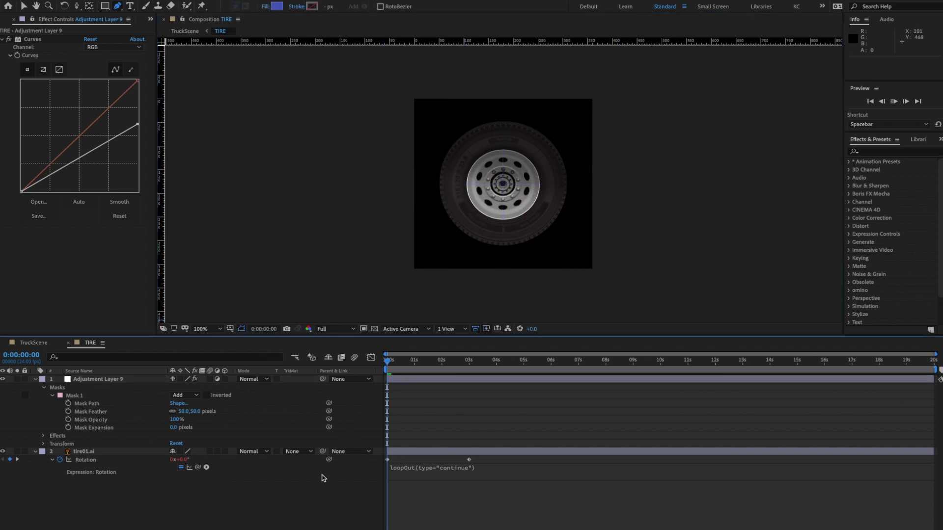
pyautogui.press('space')
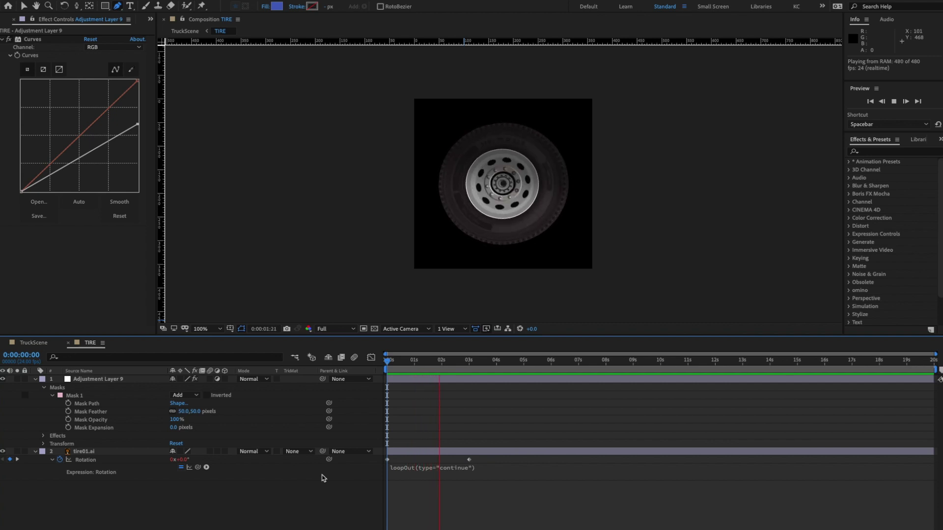
pyautogui.press('space')
# - Enable motion blur for the TIRE composition and its tire01.ai layer, and preview the blurred spin
pyautogui.click(355, 359)
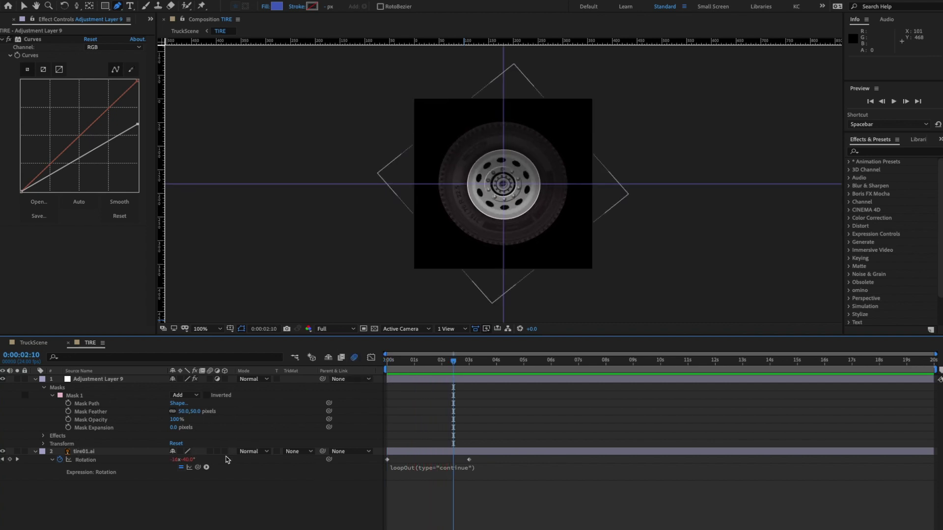
pyautogui.click(210, 452)
pyautogui.press('space')
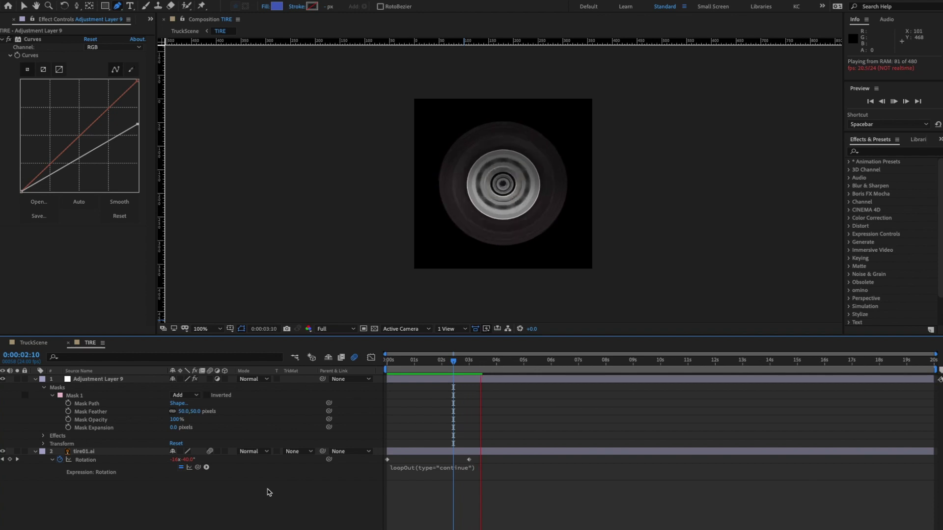
pyautogui.press('space')
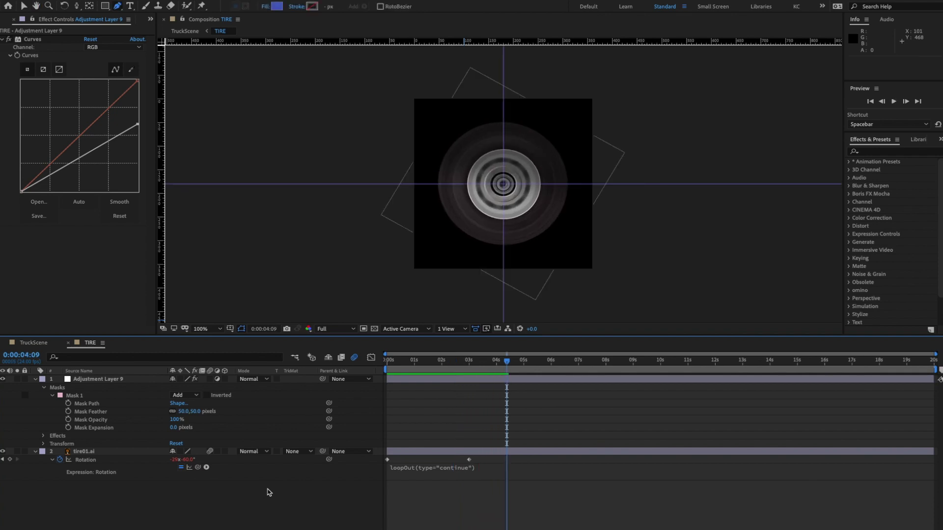
# - Return to TruckScene, make the TIRE layer 3D, and set its Y Rotation to -90 degrees
pyautogui.click(67, 343)
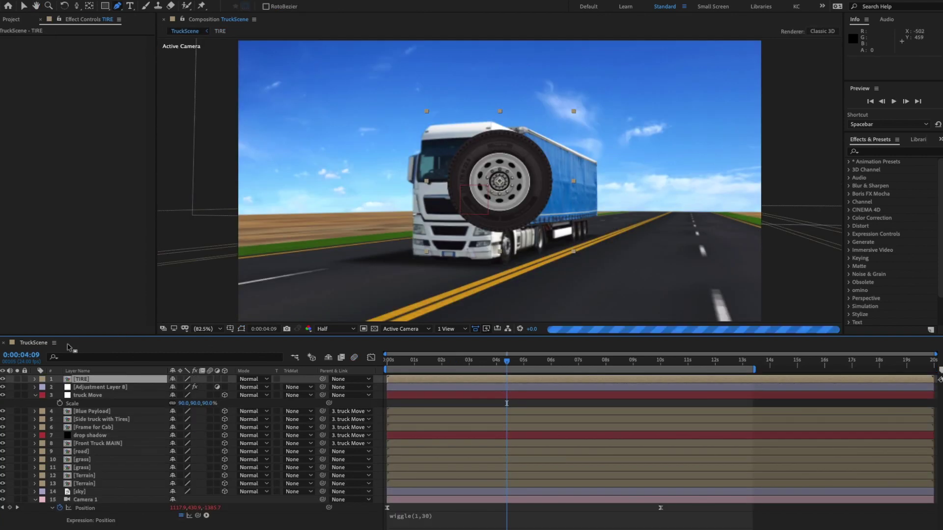
pyautogui.click(225, 379)
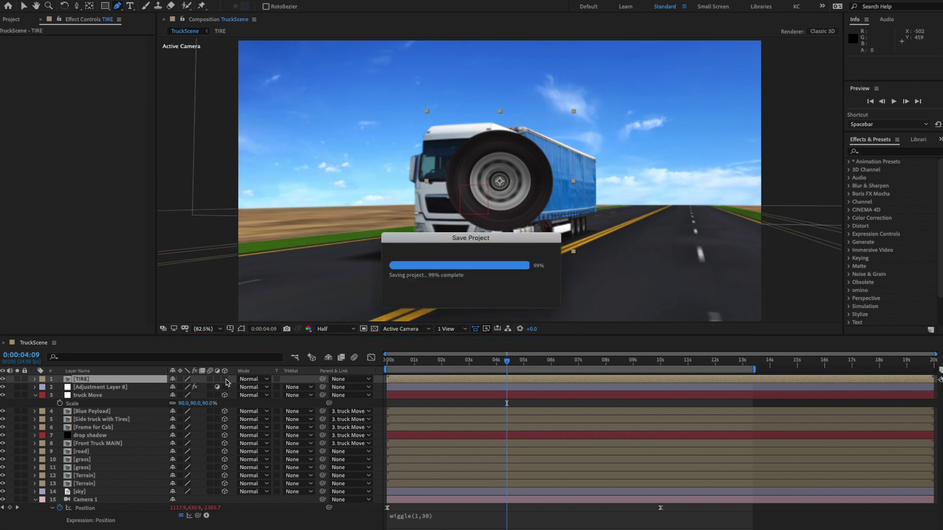
pyautogui.press('w')
pyautogui.press('r')
pyautogui.click(183, 403)
pyautogui.write('-90')
pyautogui.press('Return')
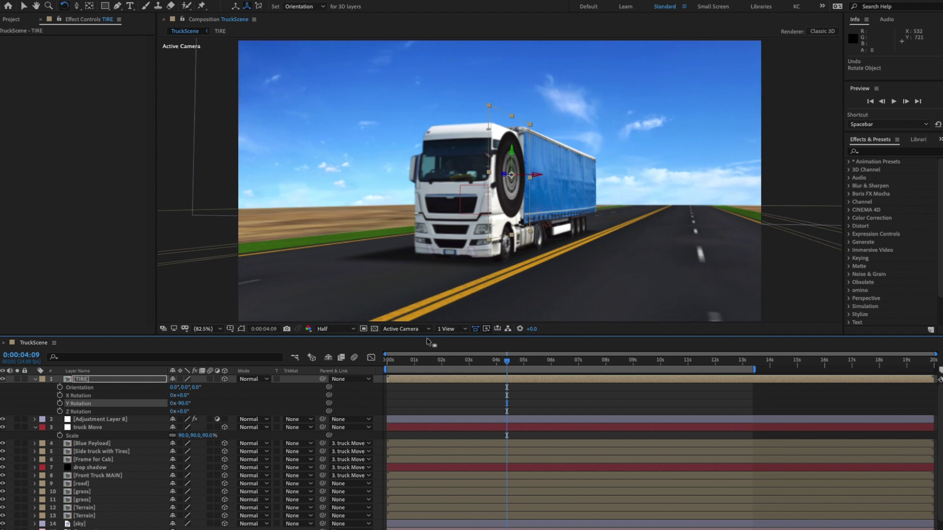
# - Set the preview resolution to Full and switch the 3D view to Right
pyautogui.click(344, 330)
pyautogui.click(329, 351)
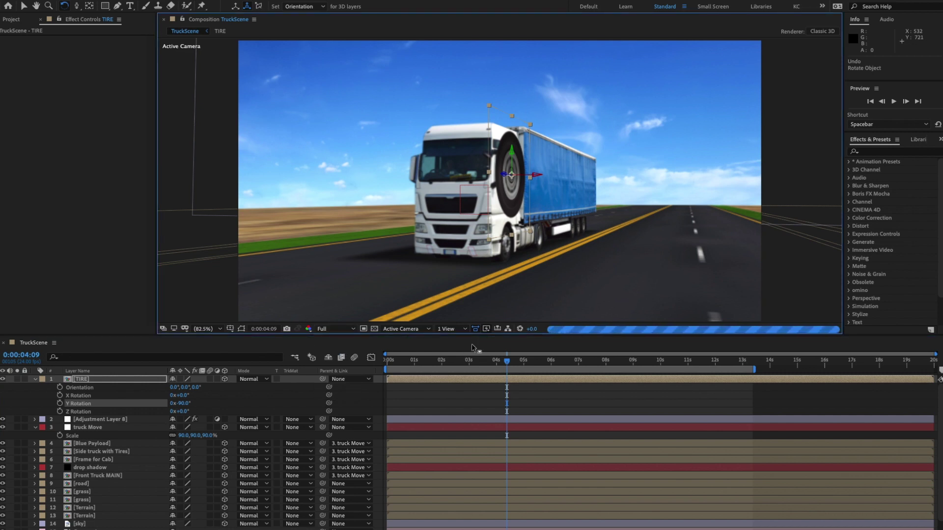
pyautogui.click(406, 329)
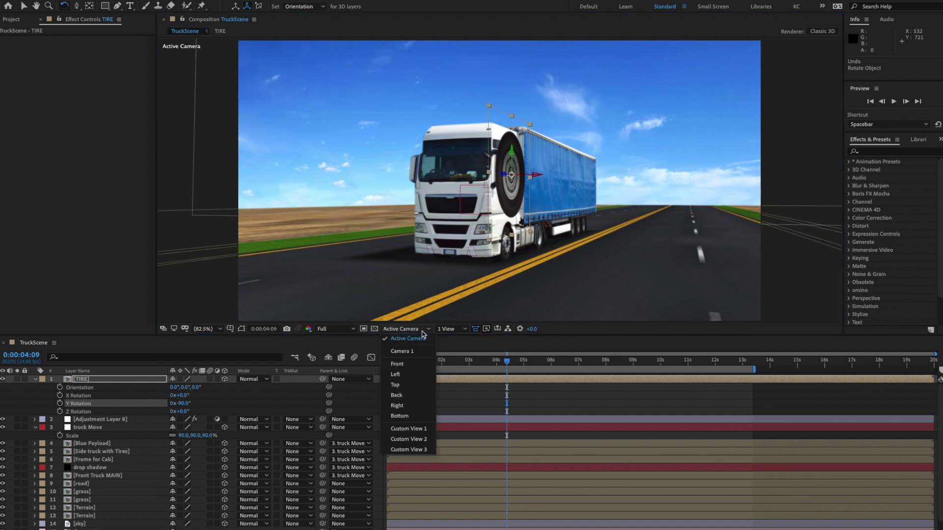
pyautogui.click(415, 404)
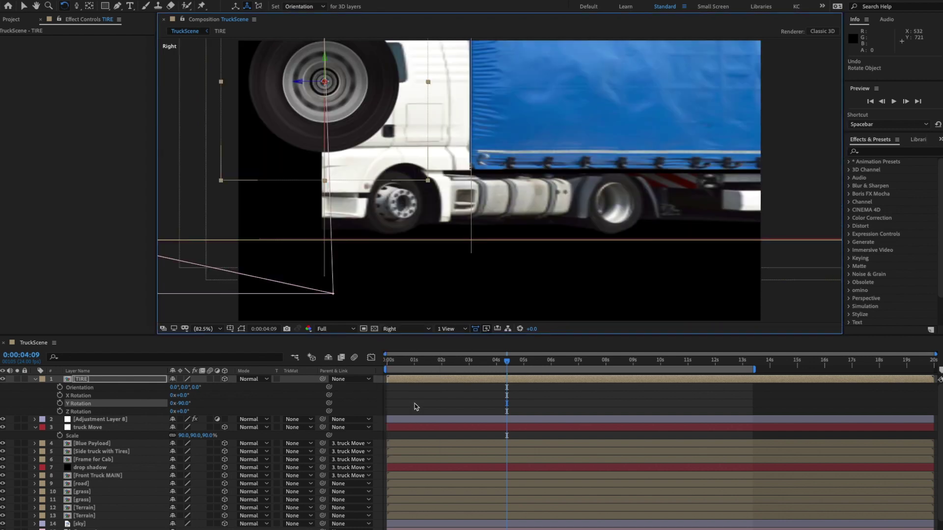
# - Scale the TIRE layer to 47.8% and place it over the truck's front wheel at about position 640, 582, 137
pyautogui.click(23, 6)
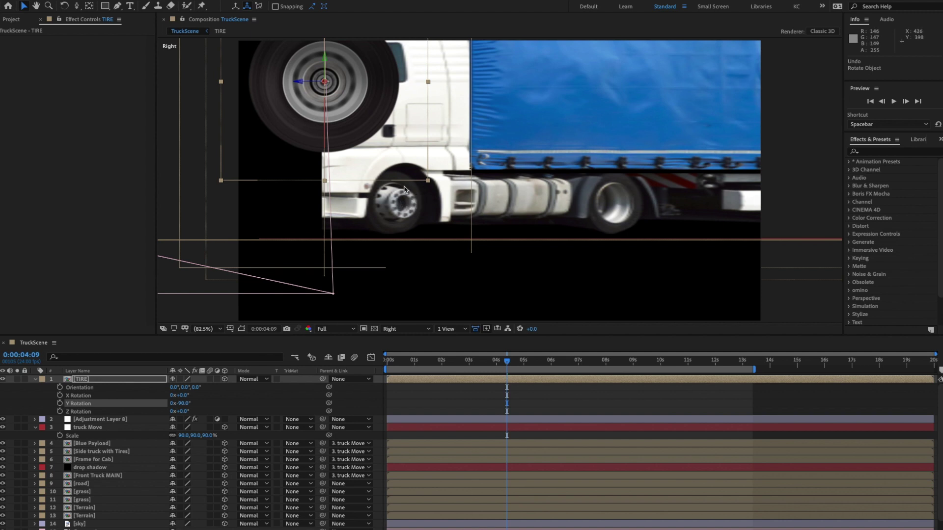
pyautogui.moveTo(309, 80); pyautogui.dragTo(400, 190)
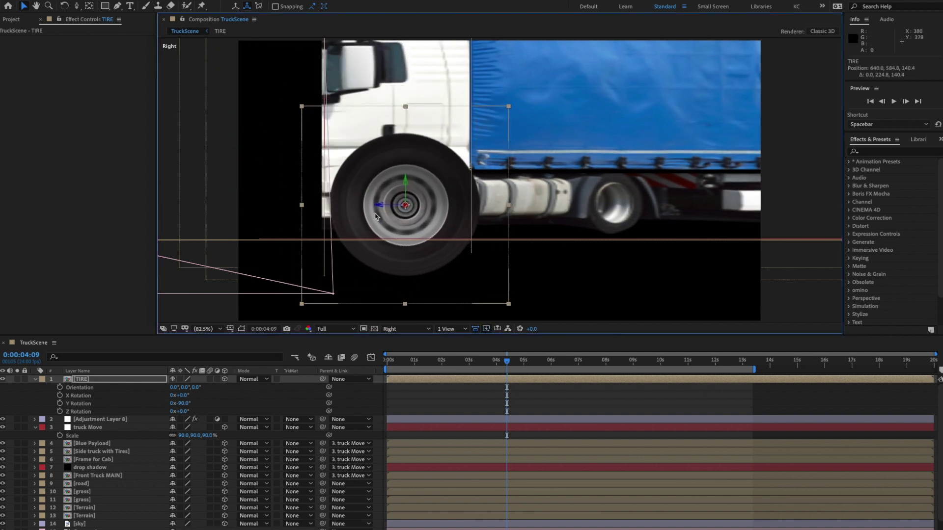
pyautogui.press('s')
pyautogui.moveTo(220, 389); pyautogui.dragTo(195, 388)
pyautogui.moveTo(405, 184); pyautogui.dragTo(405, 180)
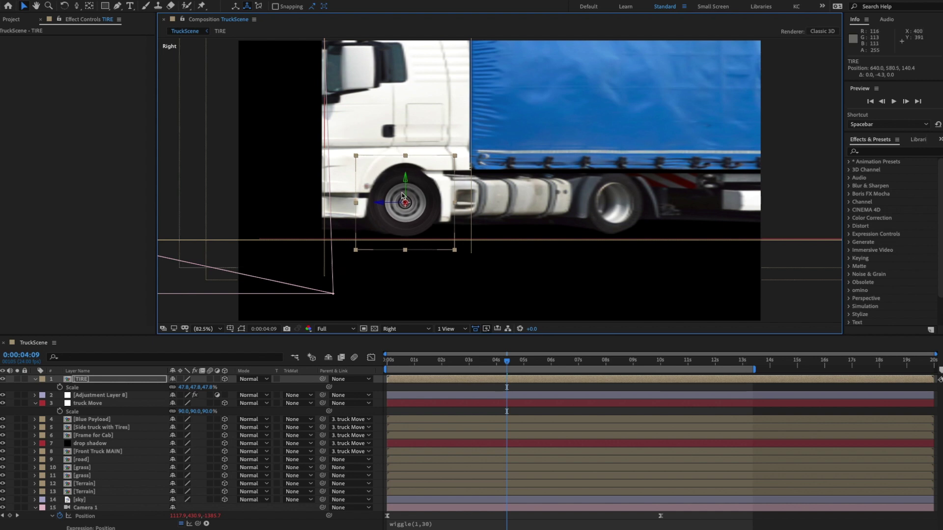
pyautogui.moveTo(404, 201); pyautogui.dragTo(494, 246)
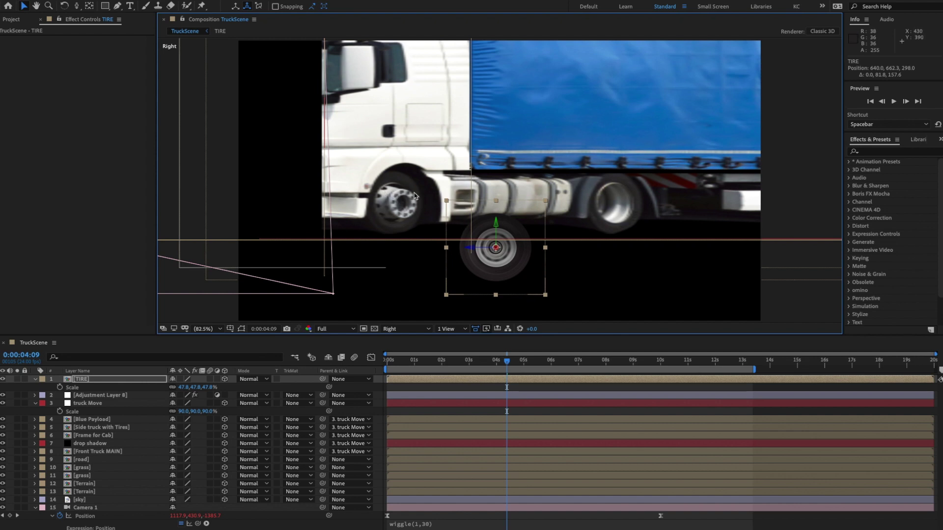
pyautogui.moveTo(483, 237); pyautogui.dragTo(395, 193)
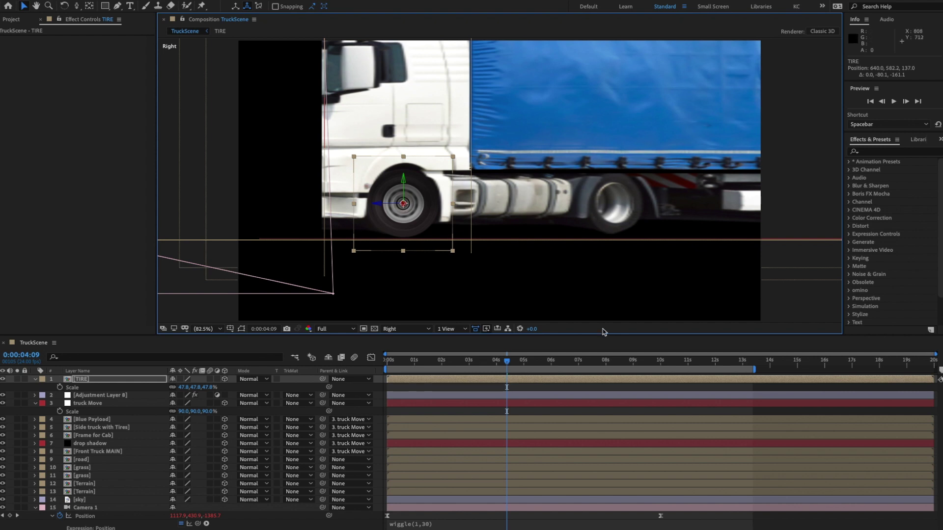
# - In Custom View 1, move the TIRE layer along X to about 582 so it sits against the truck's front wheel
pyautogui.click(412, 329)
pyautogui.click(426, 429)
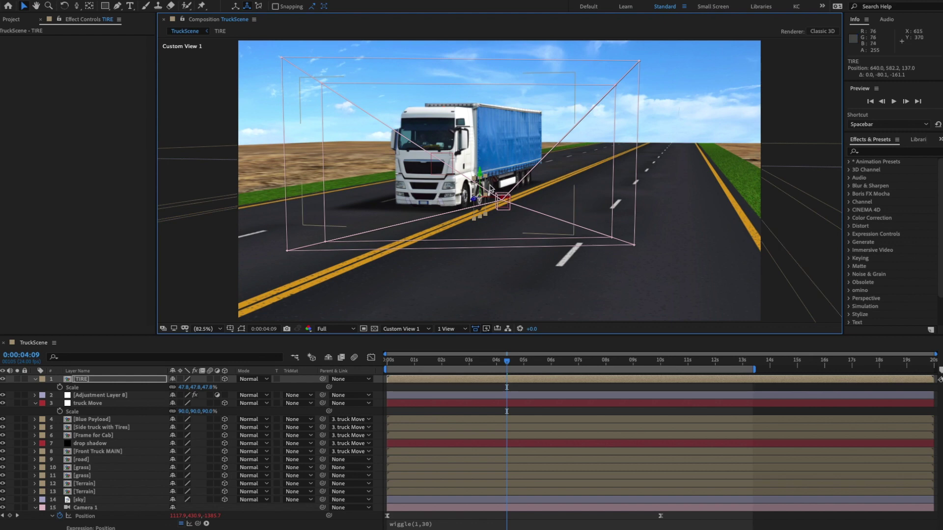
pyautogui.press('c')
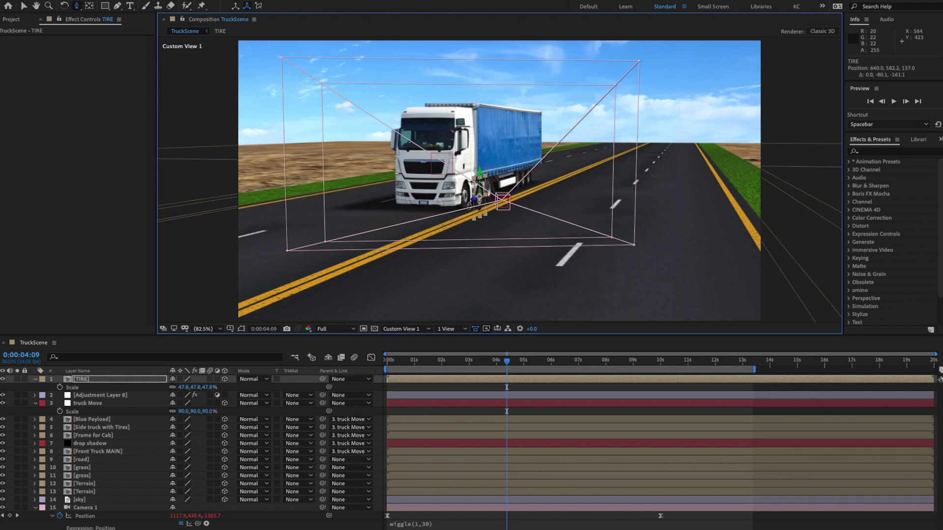
pyautogui.scroll(-10, 473, 200)
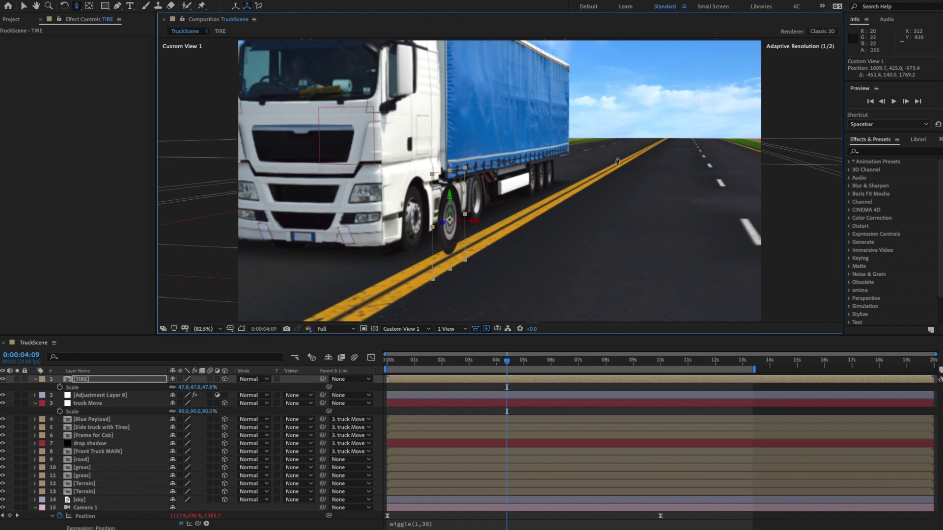
pyautogui.scroll(-2, 625, 159)
pyautogui.press('v')
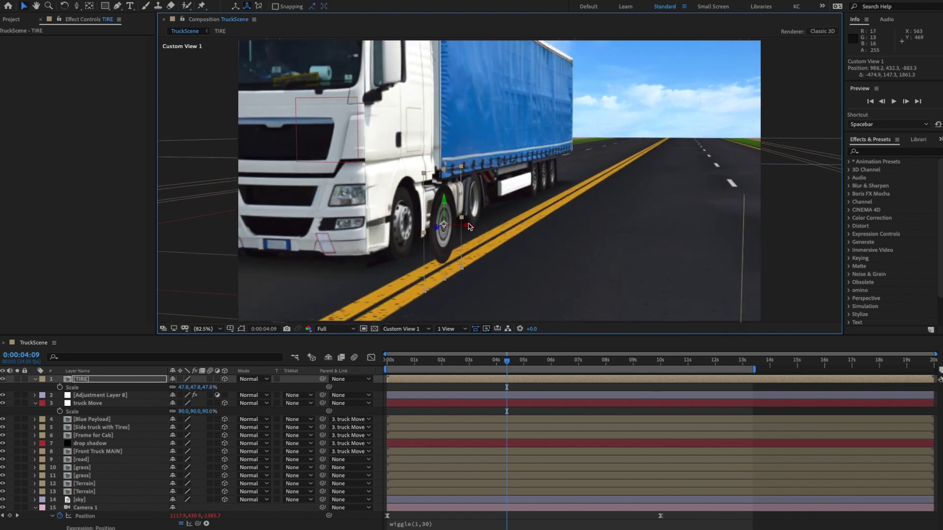
pyautogui.moveTo(469, 229); pyautogui.dragTo(446, 228)
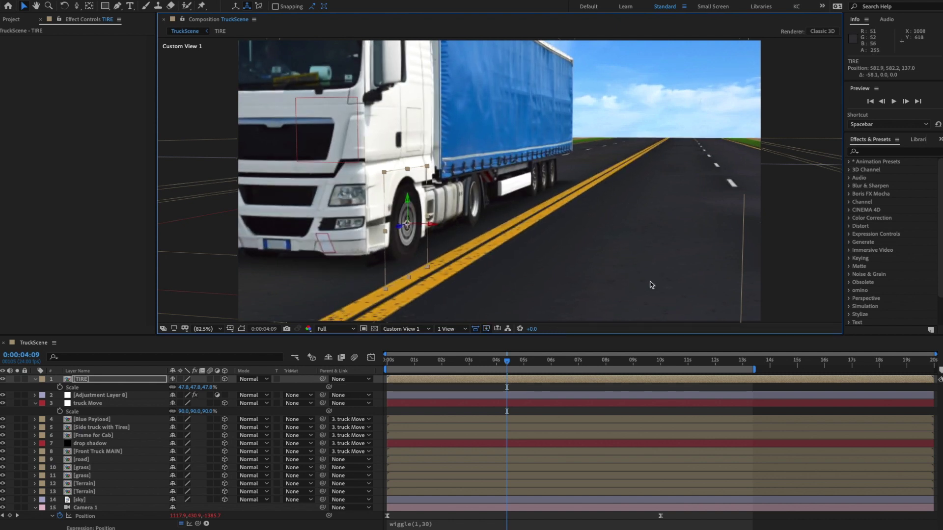
# - Preview the truck scene's animation through Camera 1
pyautogui.click(420, 329)
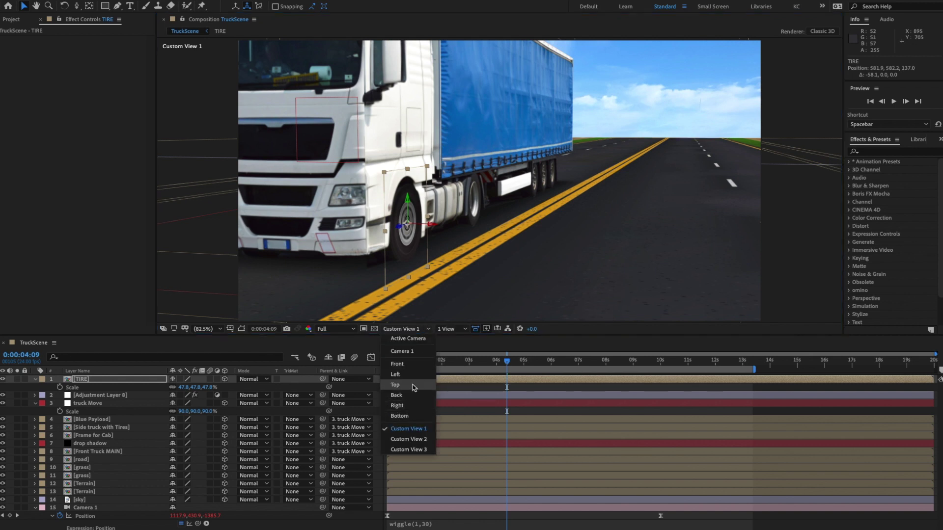
pyautogui.click(402, 351)
pyautogui.press('space')
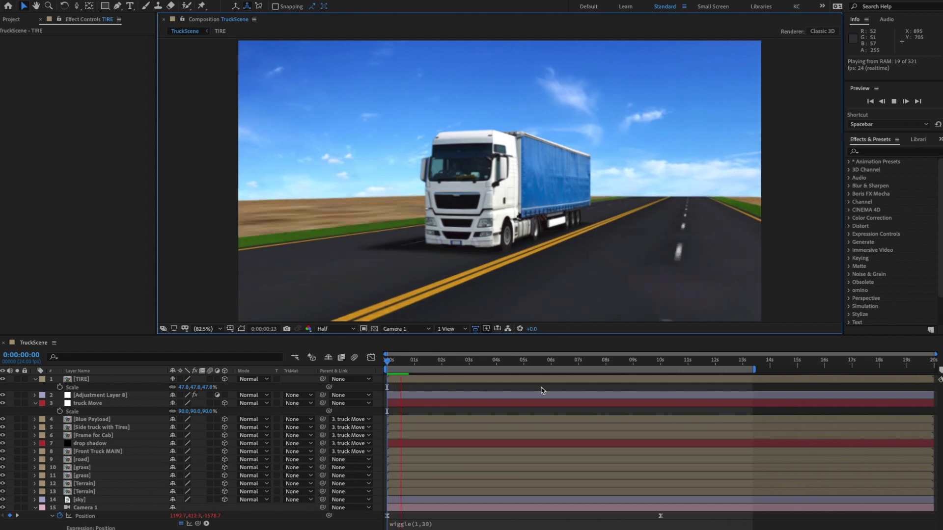
pyautogui.press('space')
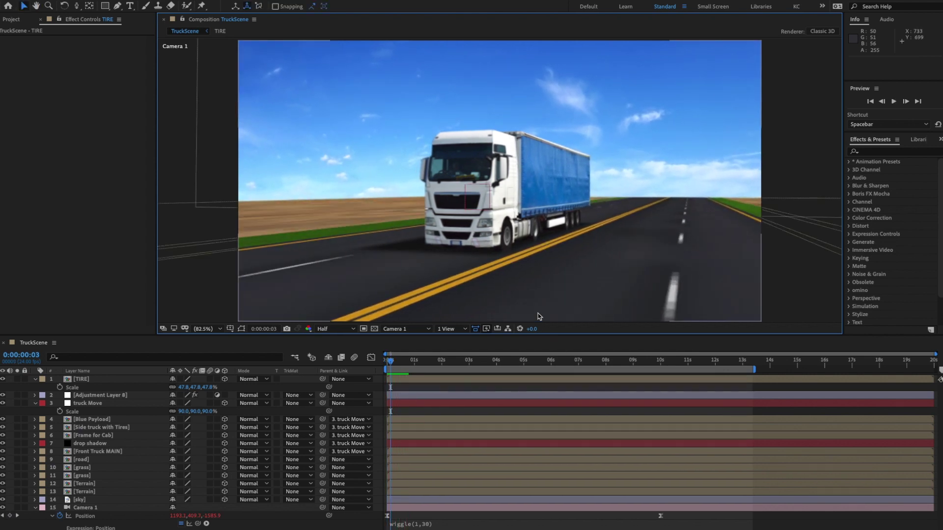
# - In the Right view, add a full-size elliptical mask to the TIRE layer
pyautogui.click(408, 329)
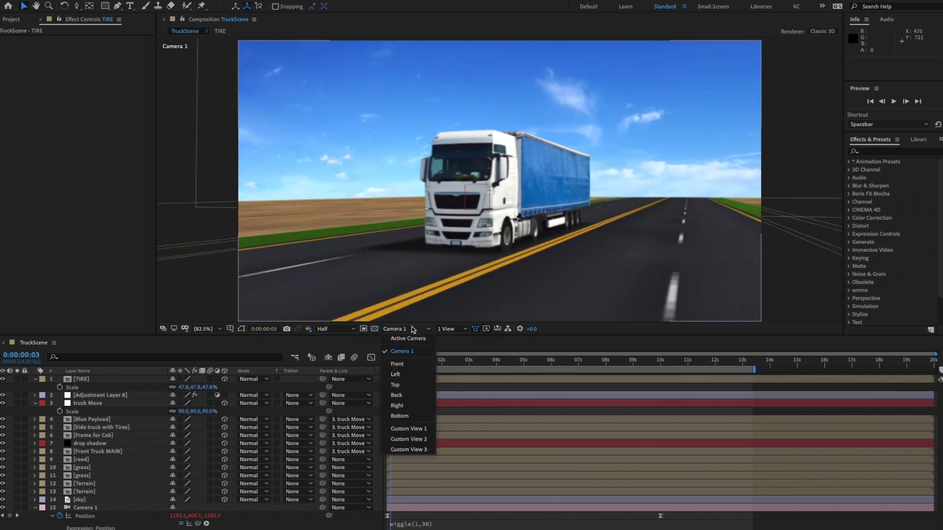
pyautogui.click(409, 406)
pyautogui.click(81, 380)
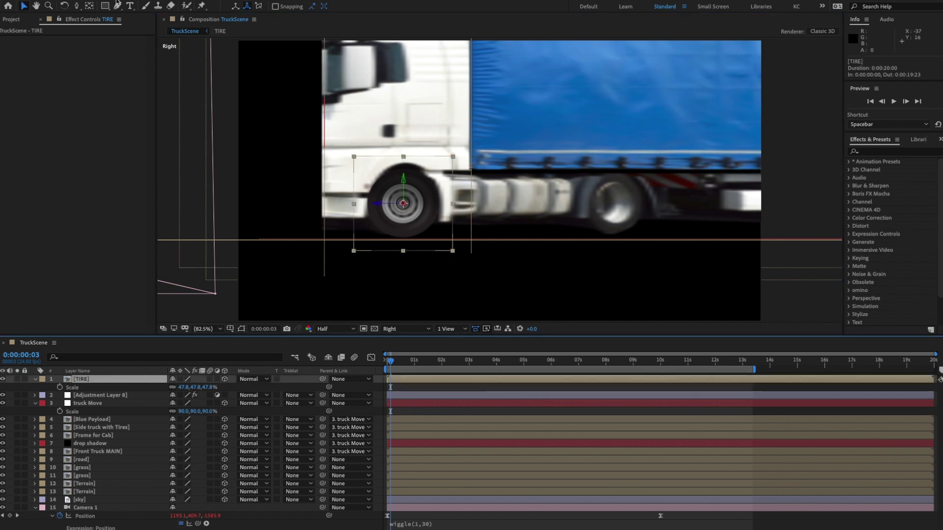
pyautogui.moveTo(105, 6); pyautogui.dragTo(124, 25)
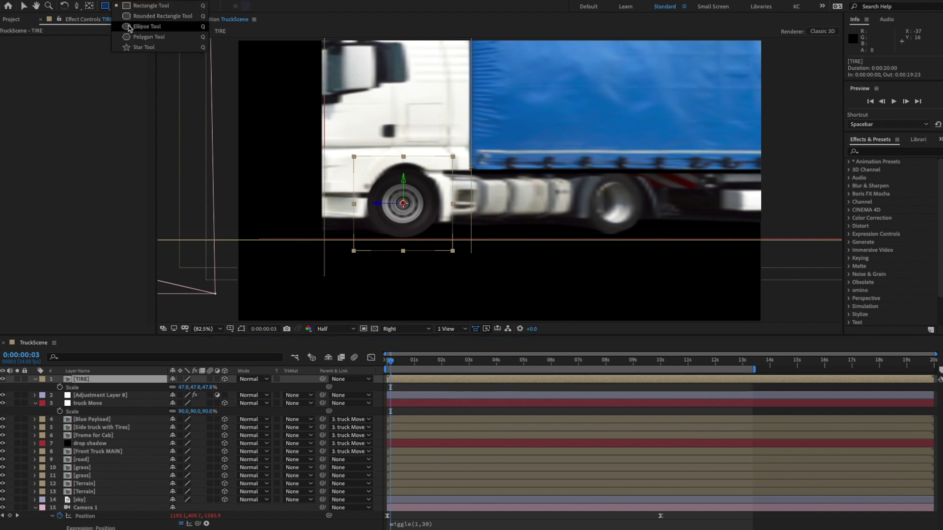
pyautogui.click(132, 26)
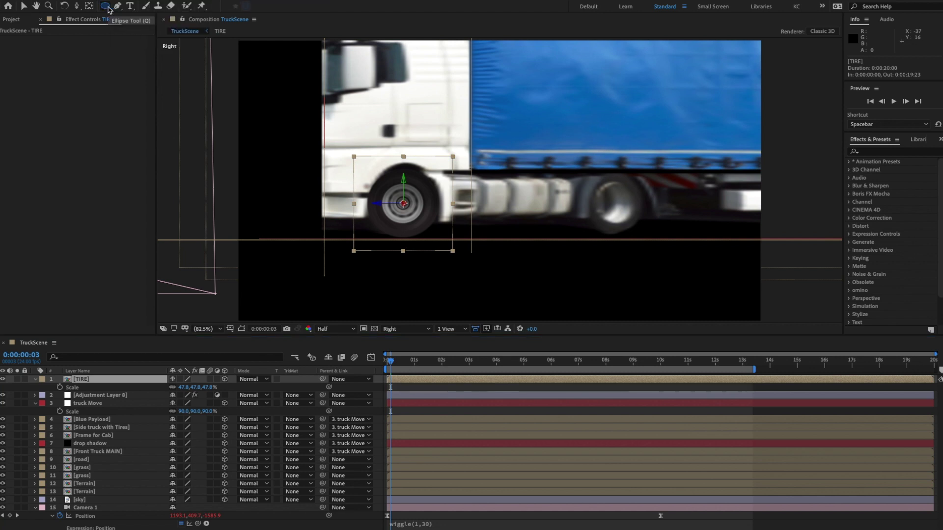
pyautogui.doubleClick(105, 6)
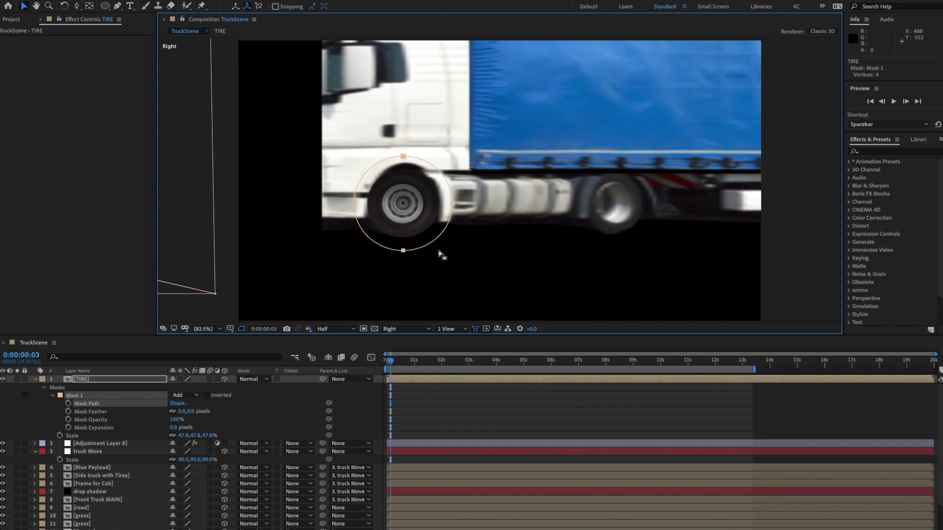
# - Scale the TIRE layer's elliptical mask down evenly around its center until it closely surrounds the wheel rim
pyautogui.doubleClick(403, 251)
pyautogui.moveTo(451, 155); pyautogui.dragTo(438, 170)
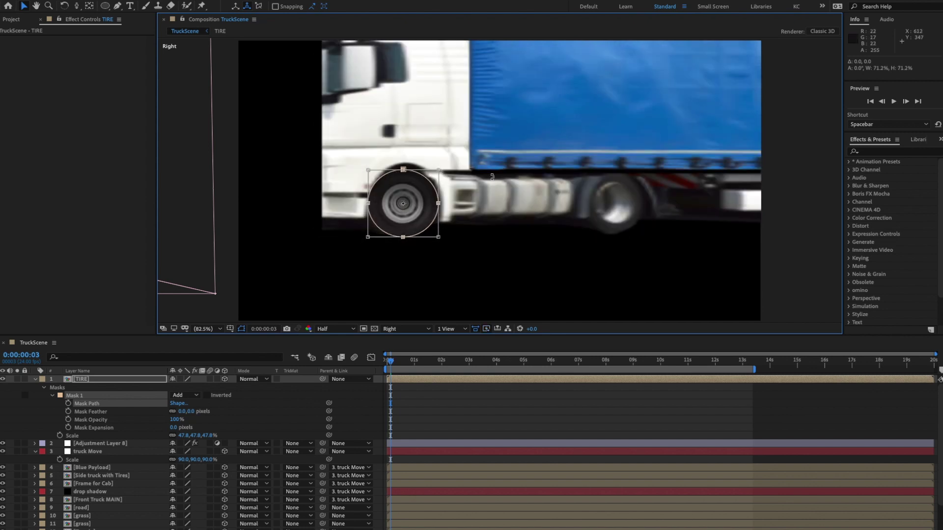
pyautogui.moveTo(439, 170); pyautogui.dragTo(434, 174)
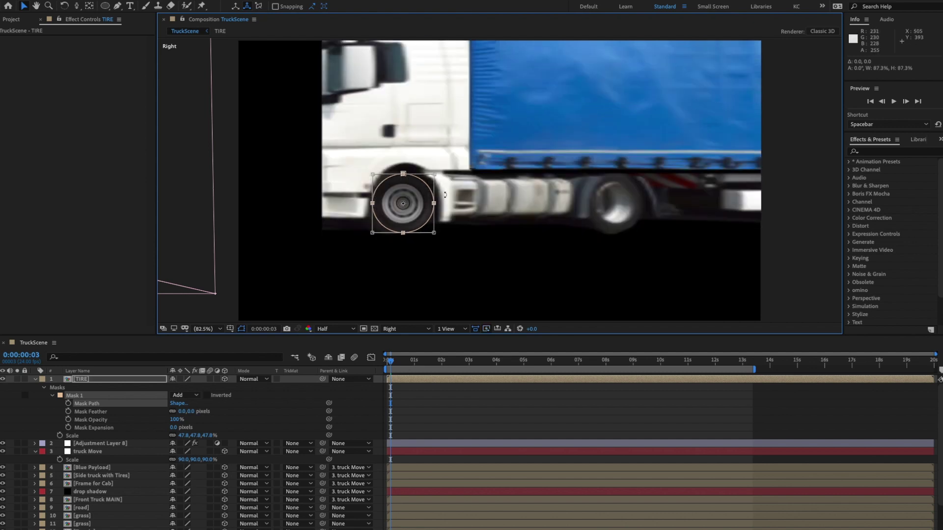
pyautogui.moveTo(432, 178); pyautogui.dragTo(431, 178)
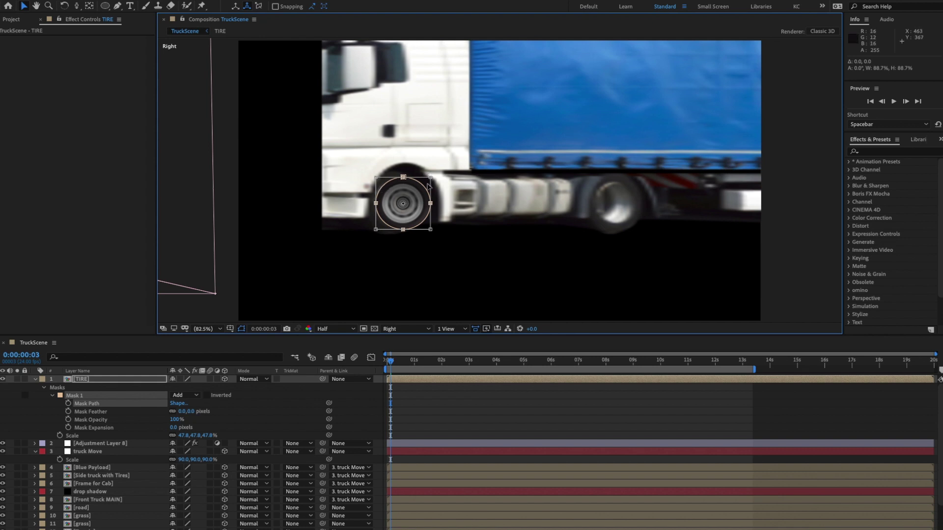
# - Set the Mask Feather of the TIRE layer's Mask 1 to 15 pixels
pyautogui.press('y')
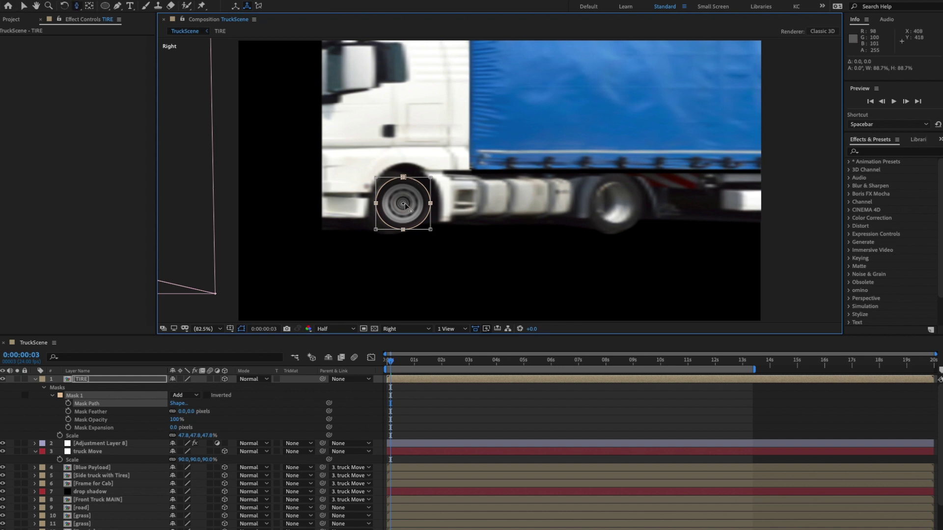
pyautogui.moveTo(455, 193); pyautogui.dragTo(590, 188)
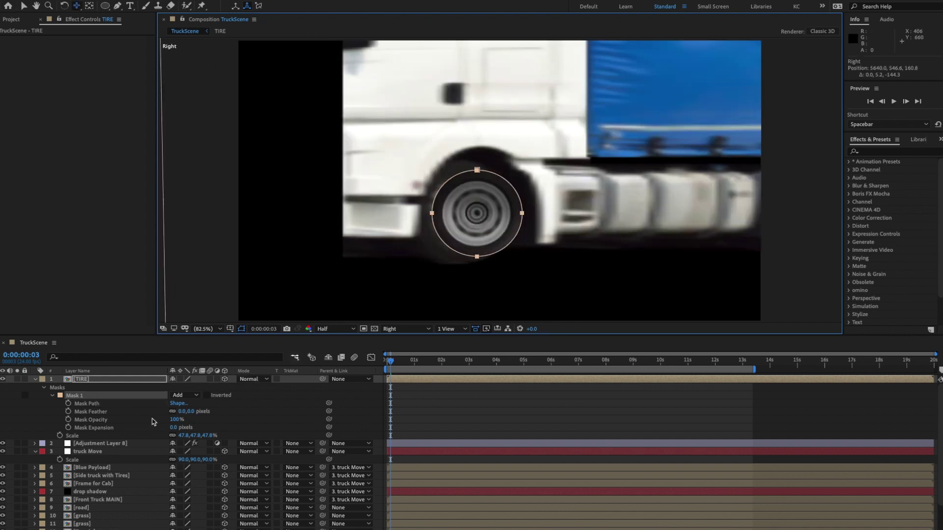
pyautogui.click(190, 412)
pyautogui.write('5')
pyautogui.press('Return')
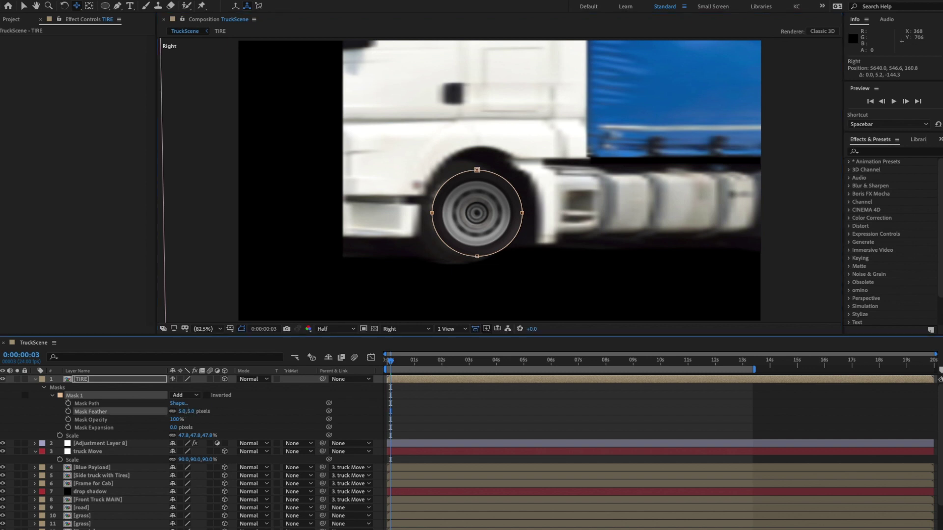
pyautogui.click(192, 411)
pyautogui.write('15')
pyautogui.press('Return')
# - Enlarge the TIRE mask to about 105.7% and check the wheel through Camera 1
pyautogui.press('v')
pyautogui.doubleClick(477, 256)
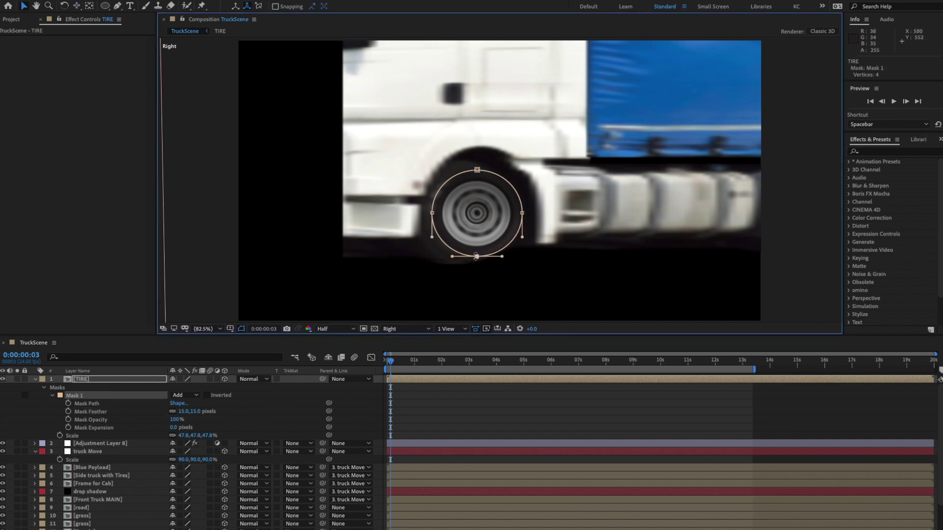
pyautogui.moveTo(524, 168); pyautogui.dragTo(528, 166)
pyautogui.press('Return')
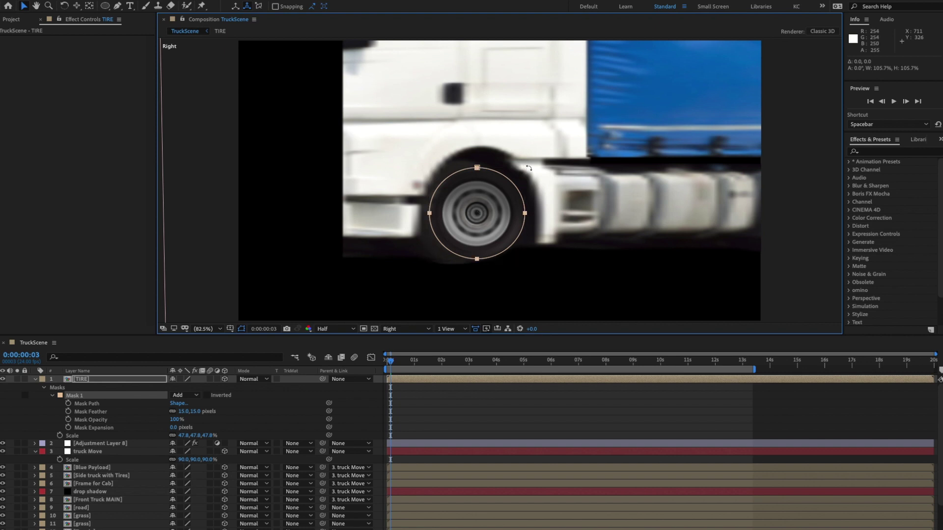
pyautogui.click(425, 330)
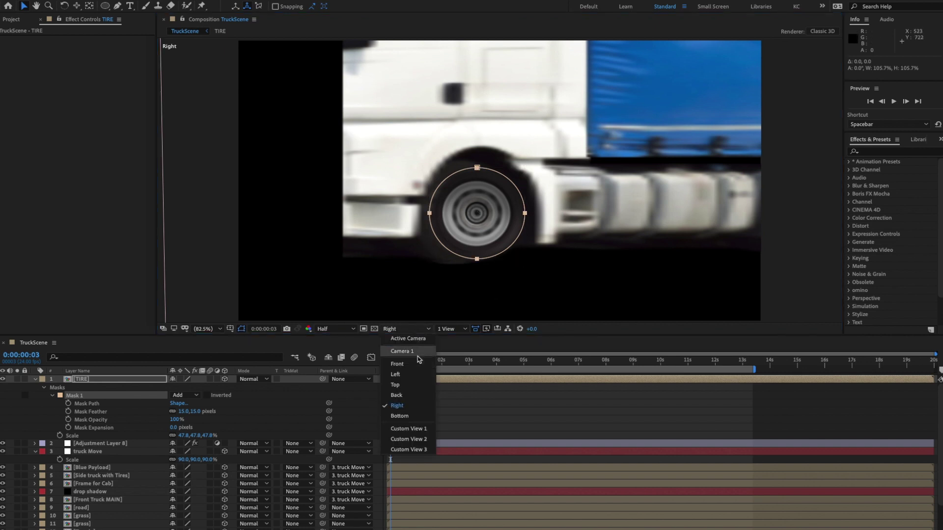
pyautogui.click(409, 352)
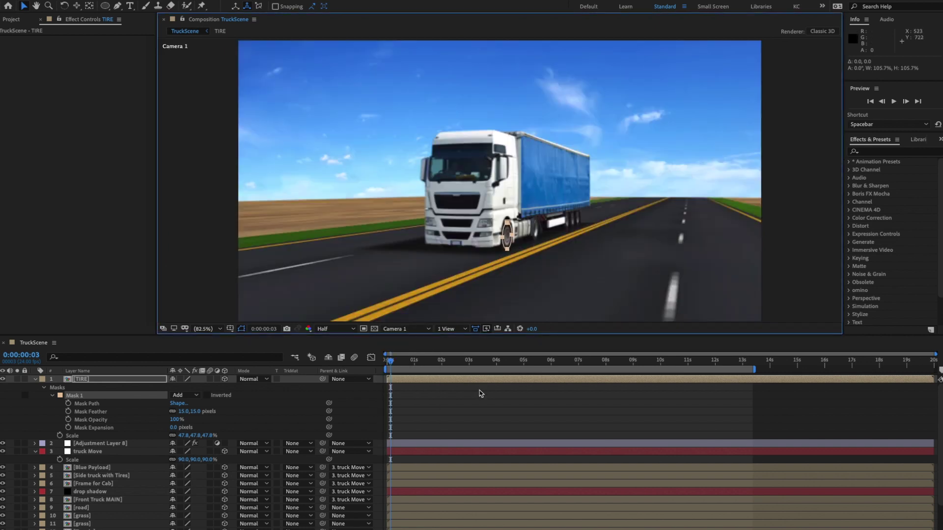
pyautogui.click(215, 285)
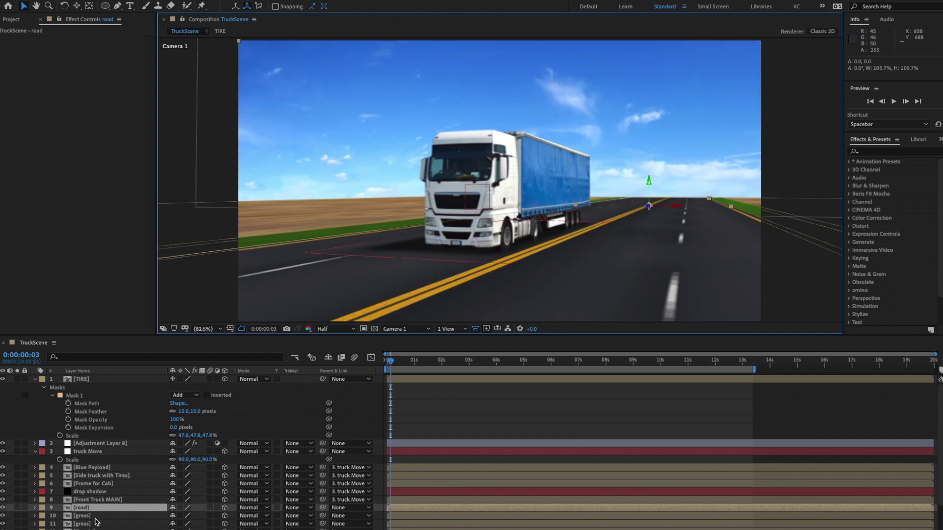
# - Solo the Side truck with Tires layer in the Right view and set the preview resolution to Full
pyautogui.scroll(-4, 117, 518)
pyautogui.click(406, 329)
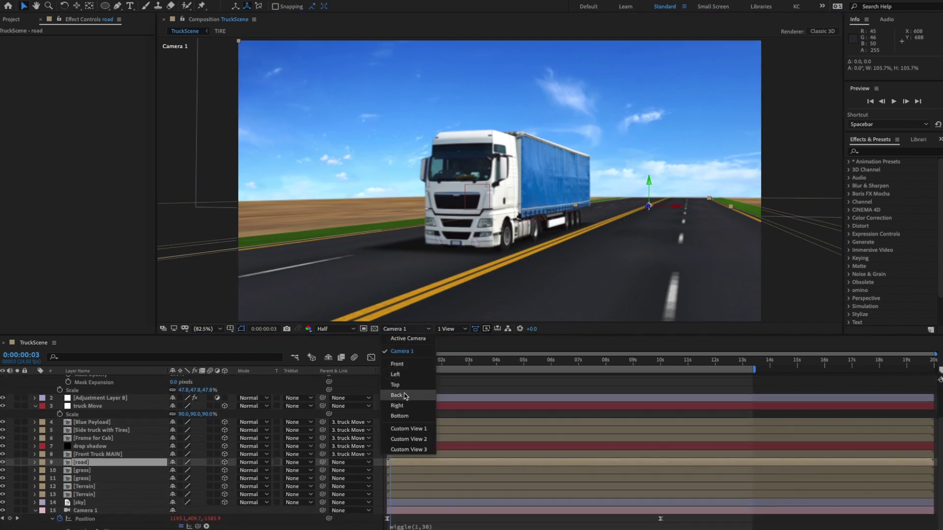
pyautogui.click(403, 404)
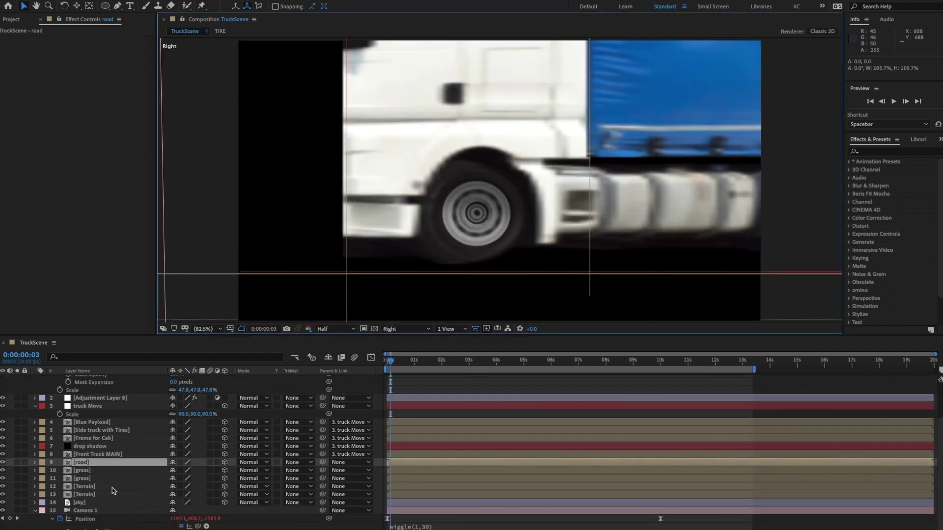
pyautogui.click(93, 430)
pyautogui.click(17, 430)
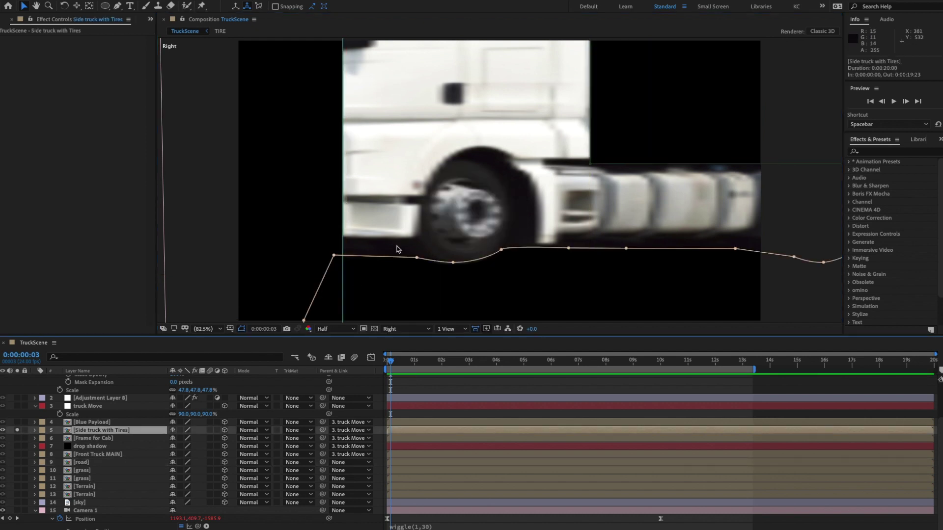
pyautogui.click(325, 328)
pyautogui.click(333, 348)
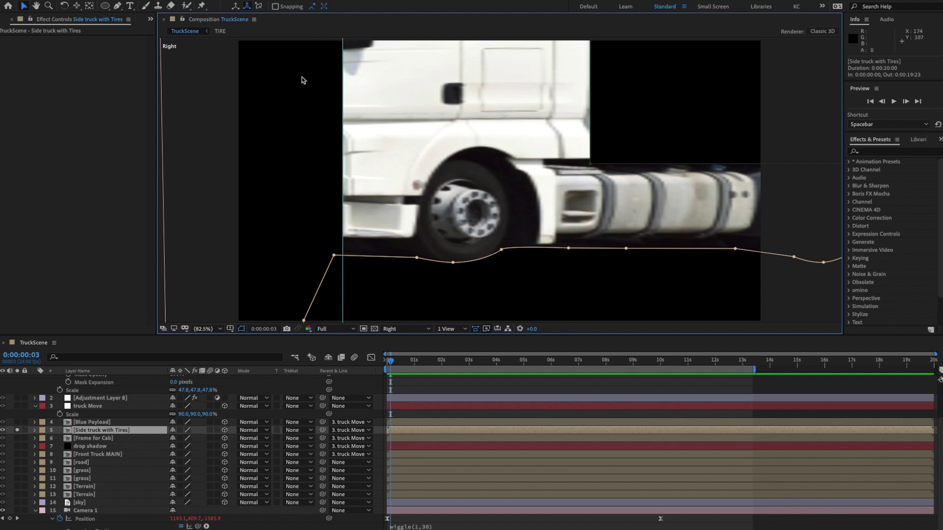
# - Activate the Clone Stamp tool and open the Side truck with Tires layer in a widened Layer viewer
pyautogui.click(157, 6)
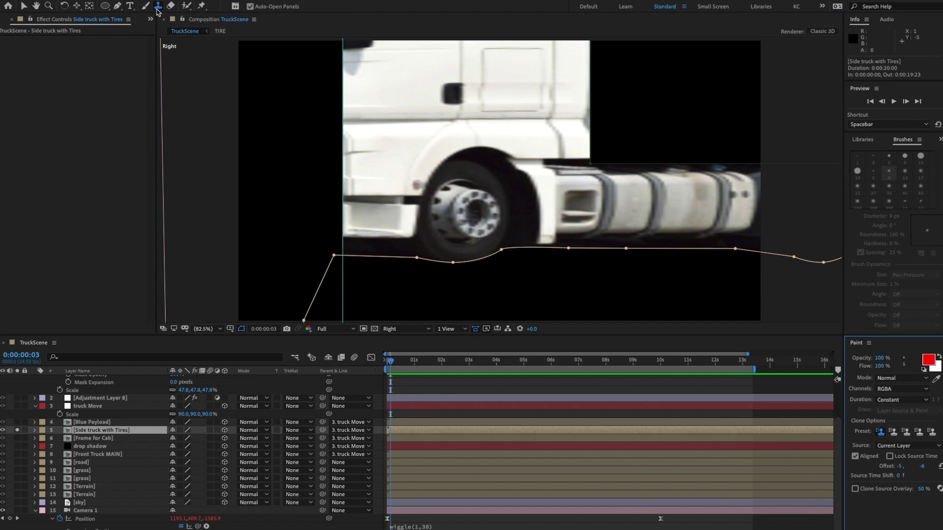
pyautogui.doubleClick(104, 431)
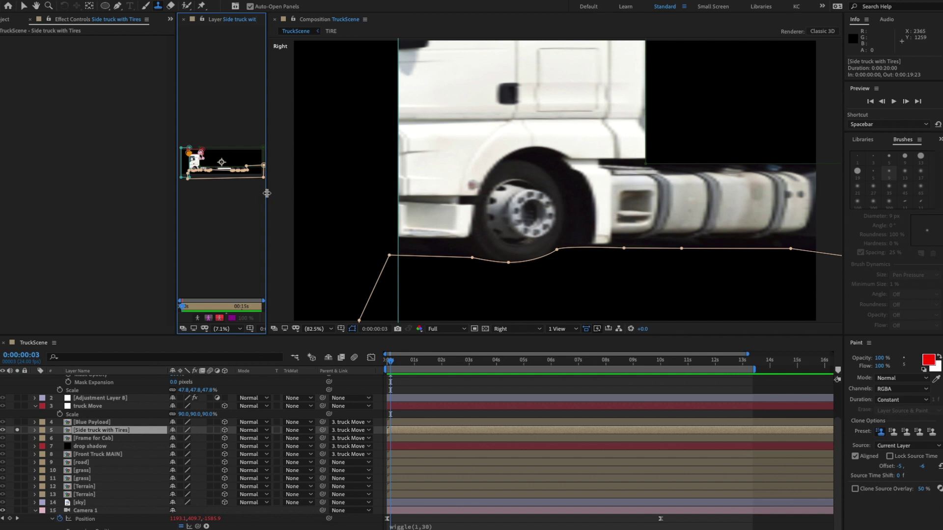
pyautogui.moveTo(267, 193); pyautogui.dragTo(517, 216)
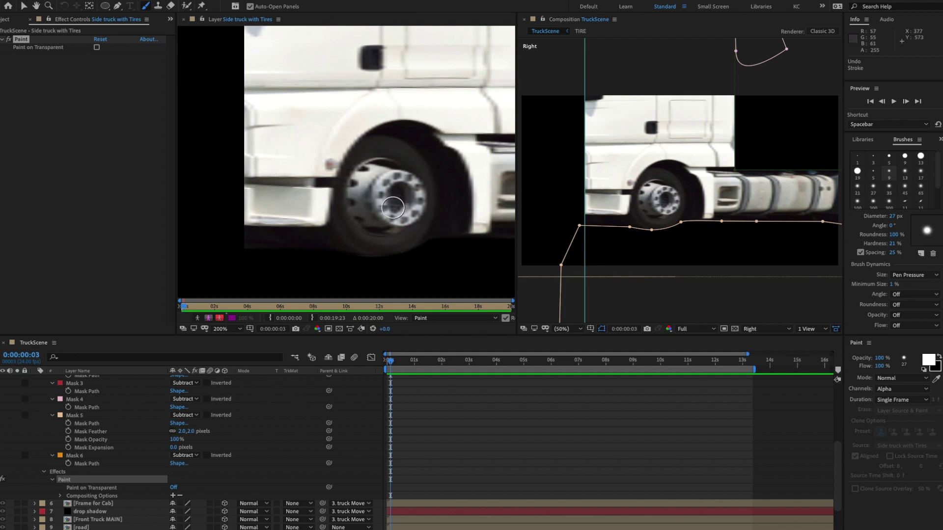
# - Set up a hard round Clone Stamp brush with a 15 px diameter
pyautogui.click(158, 6)
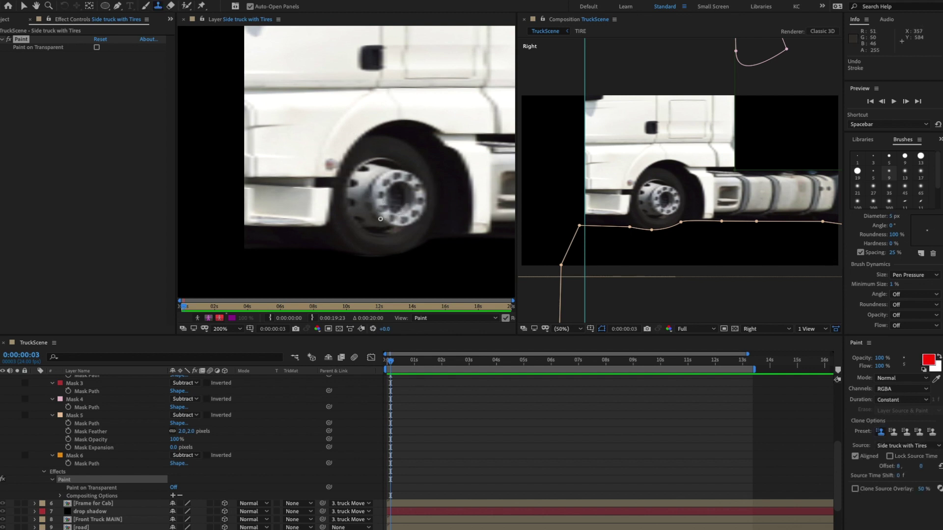
pyautogui.click(857, 172)
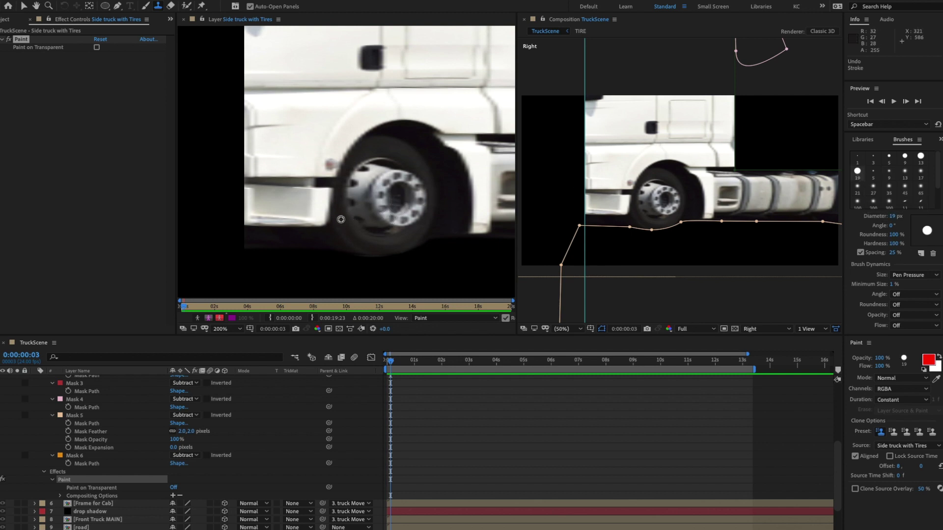
pyautogui.click(893, 217)
pyautogui.press('Return')
# - Clone dark tire texture over the outer-left part of the front wheel's static rim on the Side truck with Tires layer
pyautogui.moveTo(344, 224); pyautogui.dragTo(350, 186)
pyautogui.keyDown('alt'); pyautogui.click(346, 219); pyautogui.keyUp('alt')
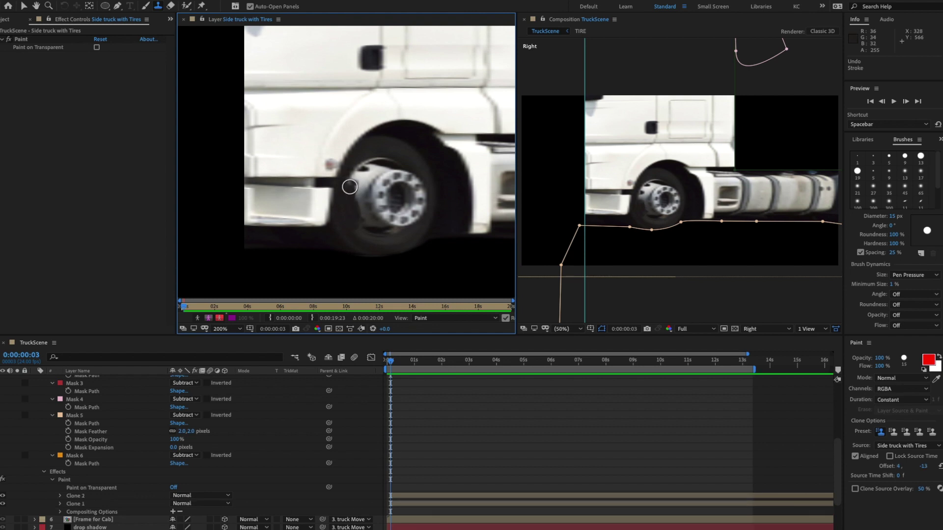
pyautogui.keyDown('alt'); pyautogui.click(343, 206); pyautogui.keyUp('alt')
pyautogui.click(355, 184)
pyautogui.click(343, 186)
pyautogui.keyDown('alt'); pyautogui.click(352, 198); pyautogui.keyUp('alt')
pyautogui.moveTo(347, 181); pyautogui.dragTo(343, 186)
pyautogui.click(353, 177)
pyautogui.keyDown('alt'); pyautogui.click(347, 196); pyautogui.keyUp('alt')
pyautogui.click(352, 189)
pyautogui.click(353, 181)
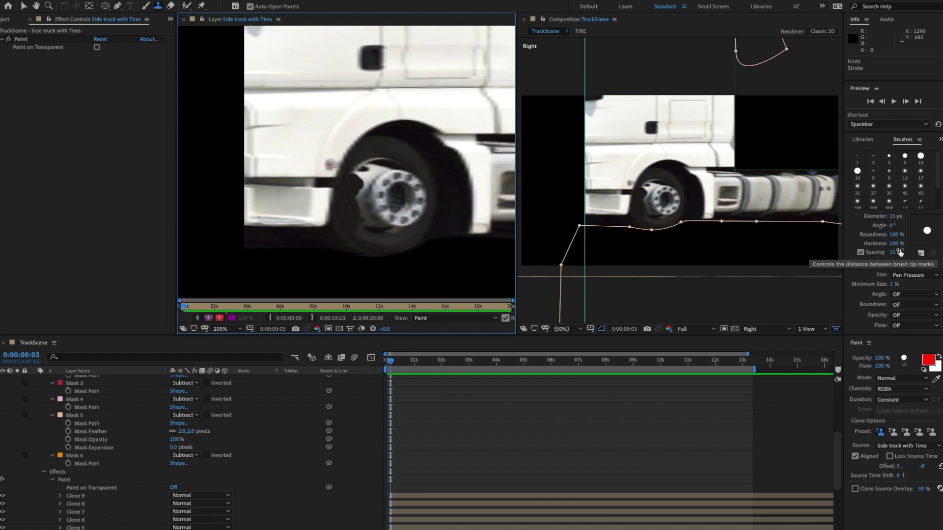
# - Soften the clone brush to 48% hardness and cover the remaining light rim area on the front wheel's lower-left and upper-left sides
pyautogui.moveTo(892, 243); pyautogui.dragTo(867, 244)
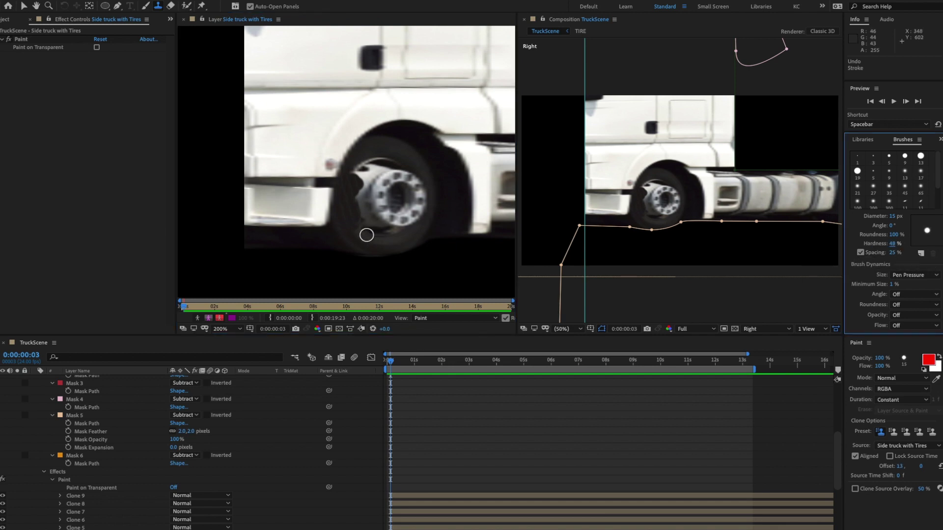
pyautogui.keyDown('alt'); pyautogui.click(362, 237); pyautogui.keyUp('alt')
pyautogui.moveTo(353, 231)
pyautogui.mouseDown()
pyautogui.moveTo(368, 223)
pyautogui.moveTo(344, 217)
pyautogui.moveTo(358, 198)
pyautogui.mouseUp()
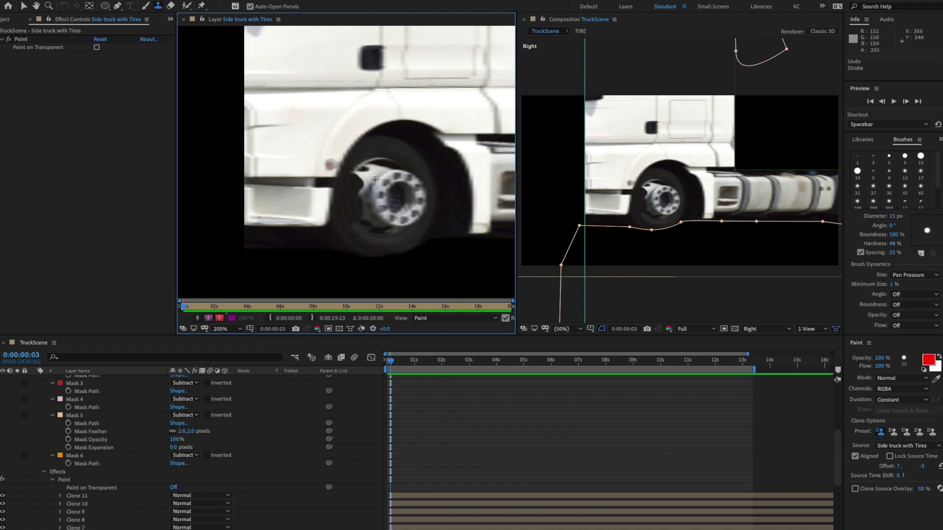
pyautogui.keyDown('alt'); pyautogui.click(381, 155); pyautogui.keyUp('alt')
pyautogui.moveTo(384, 158)
pyautogui.mouseDown()
pyautogui.moveTo(382, 148)
pyautogui.moveTo(395, 159)
pyautogui.moveTo(351, 172)
pyautogui.moveTo(368, 176)
pyautogui.mouseUp()
pyautogui.keyDown('alt'); pyautogui.click(371, 155); pyautogui.keyUp('alt')
pyautogui.keyDown('alt'); pyautogui.click(356, 170); pyautogui.keyUp('alt')
pyautogui.keyDown('alt'); pyautogui.click(379, 151); pyautogui.keyUp('alt')
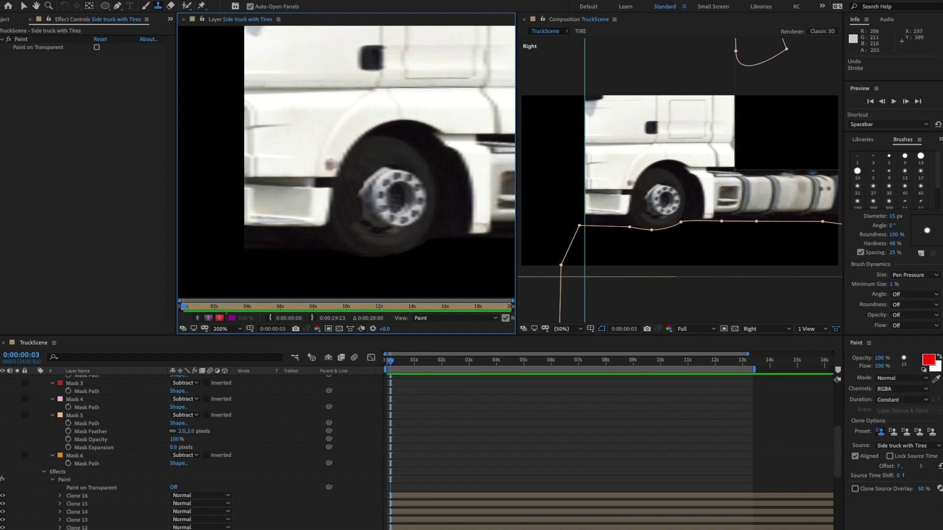
# - Close the Layer viewer, unsolo Side truck with Tires, and show the full scene through Camera 1 at Half resolution
pyautogui.click(183, 20)
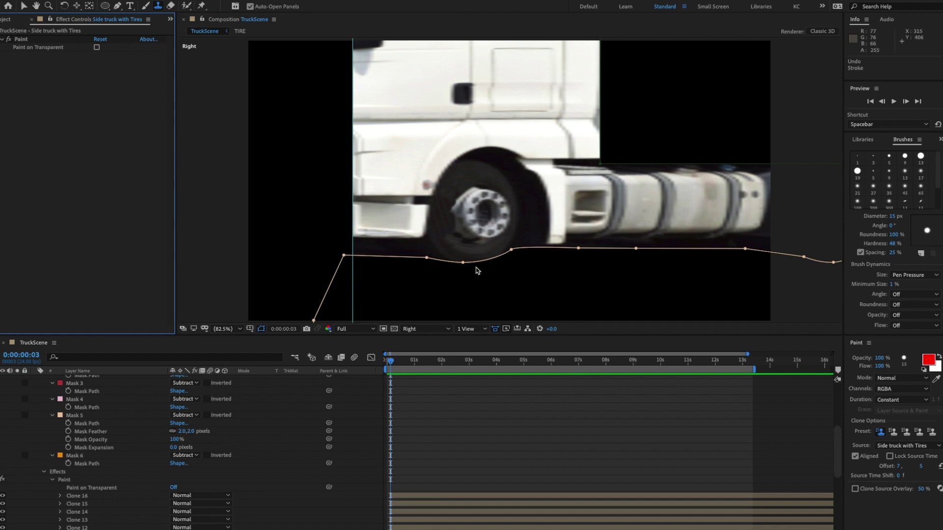
pyautogui.scroll(5, 51, 415)
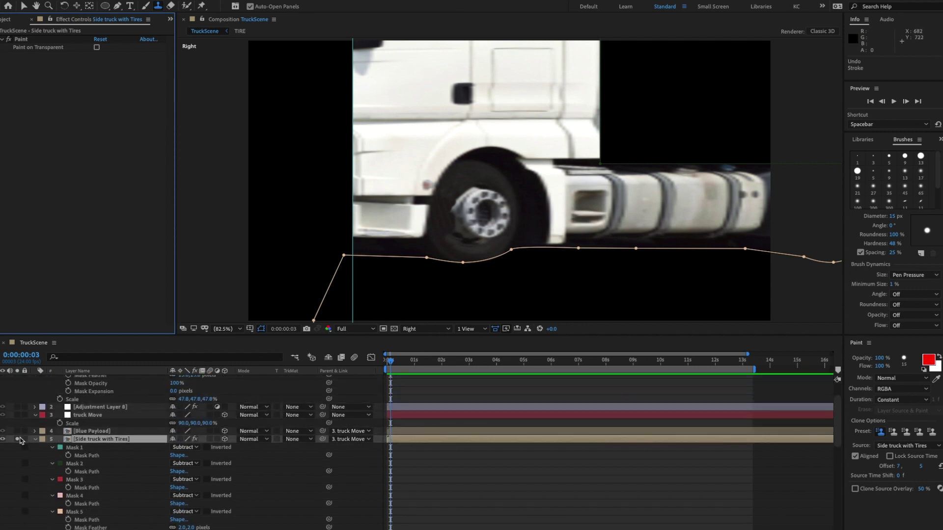
pyautogui.click(18, 439)
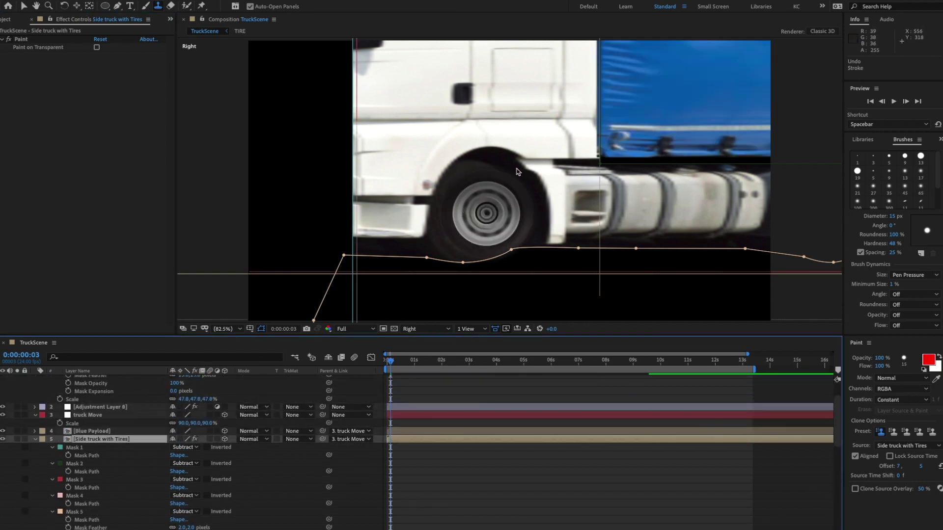
pyautogui.click(420, 329)
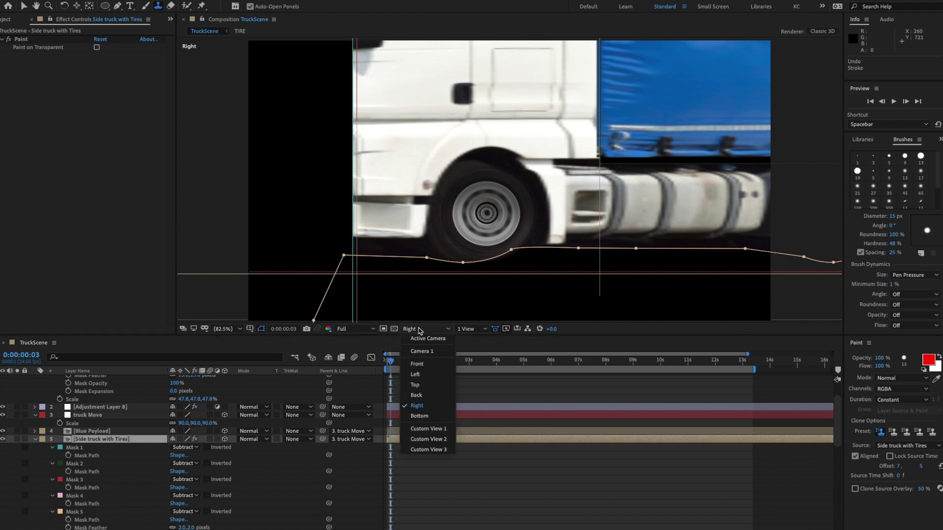
pyautogui.click(423, 352)
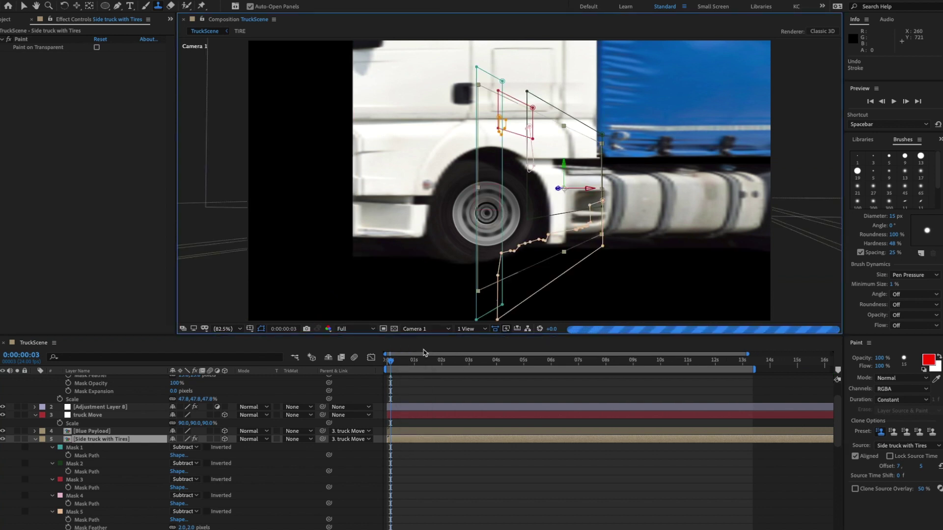
pyautogui.click(354, 329)
pyautogui.click(356, 362)
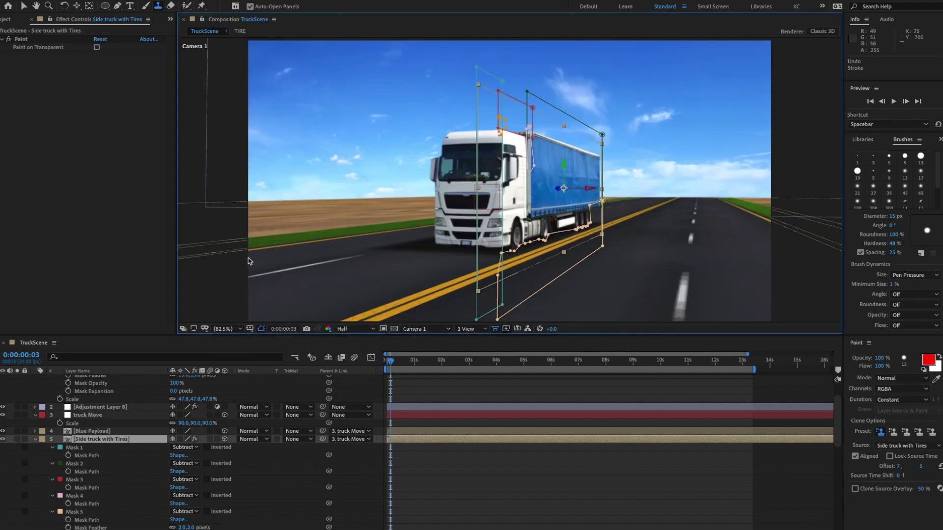
# - Deselect the truck layer, preview a few frames of the scene, and return to the first frame
pyautogui.click(228, 282)
pyautogui.press('space')
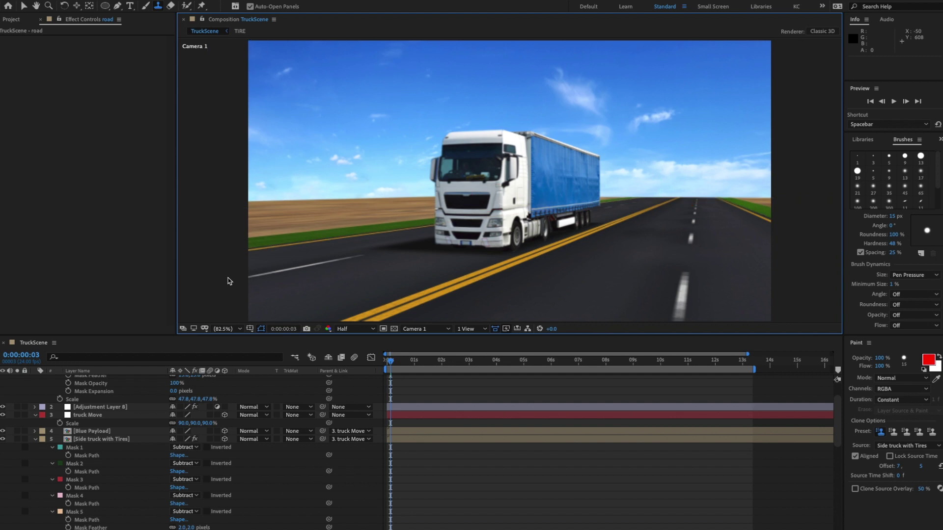
pyautogui.press('space')
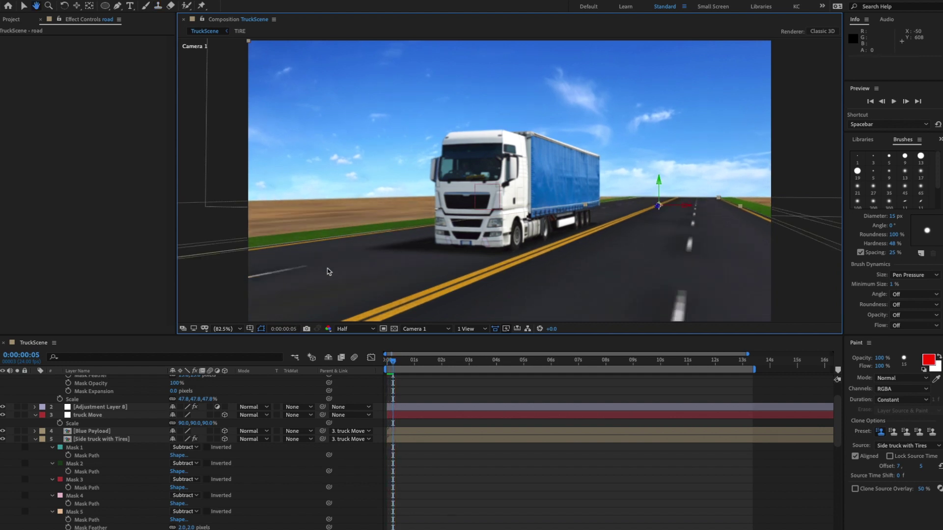
pyautogui.moveTo(396, 364); pyautogui.dragTo(386, 362)
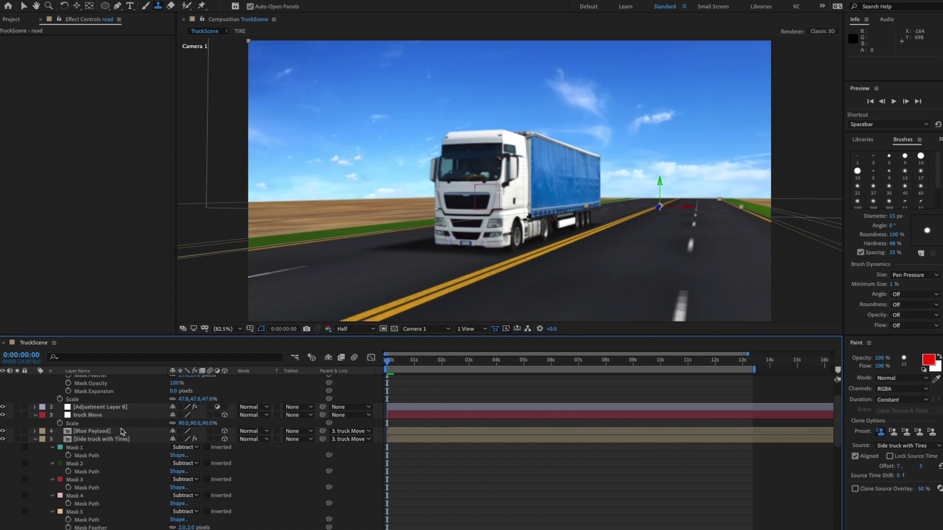
# - Reopen the Side truck with Tires layer and extend strokes Clone 1 through Clone 16 to start at the first frame
pyautogui.doubleClick(109, 440)
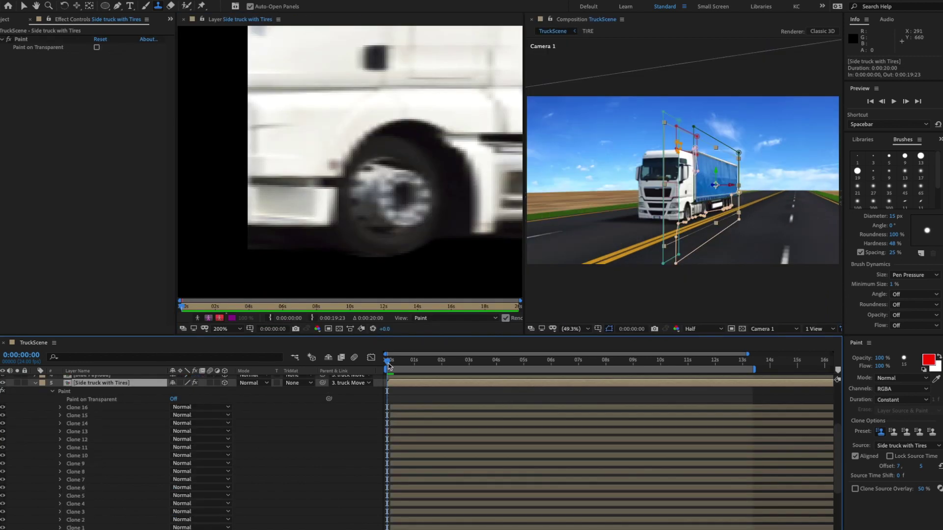
pyautogui.moveTo(389, 367)
pyautogui.mouseDown()
pyautogui.moveTo(441, 367)
pyautogui.moveTo(353, 365)
pyautogui.moveTo(372, 364)
pyautogui.mouseUp()
pyautogui.moveTo(522, 367); pyautogui.dragTo(546, 367)
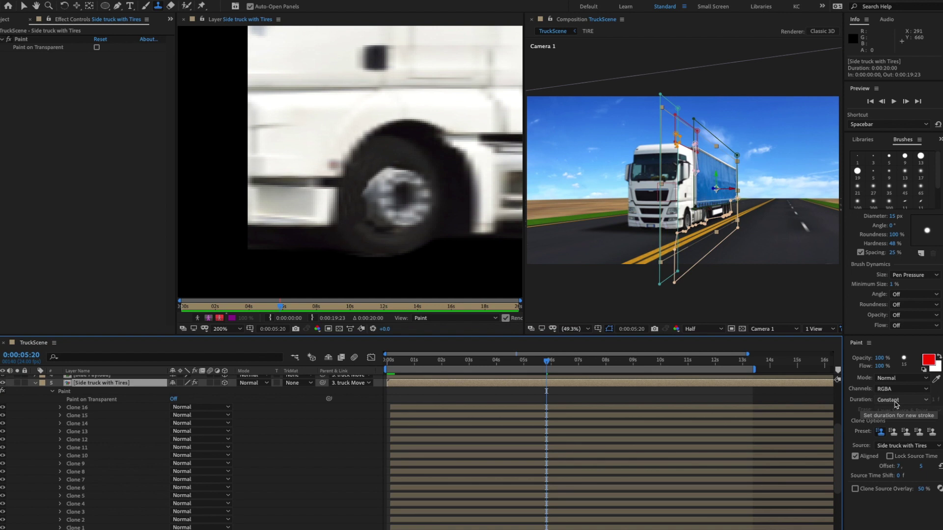
pyautogui.press('Home')
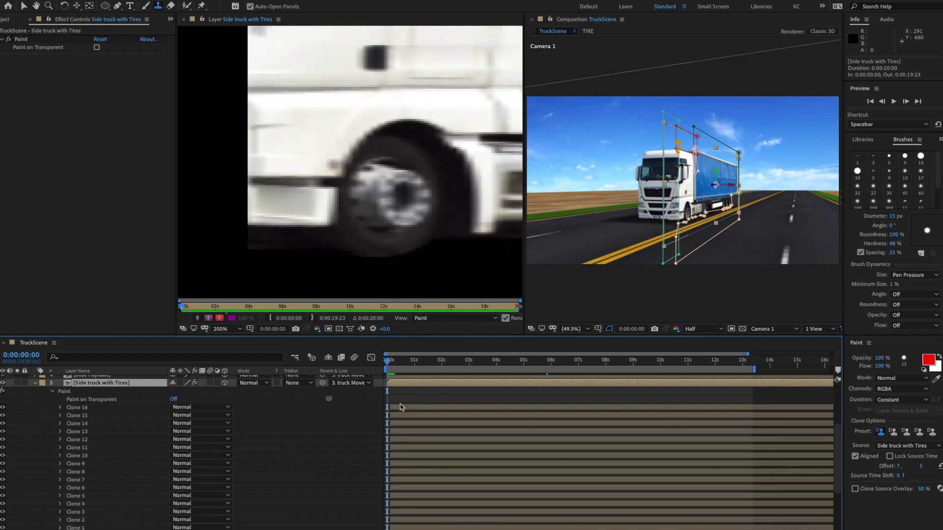
pyautogui.click(79, 408)
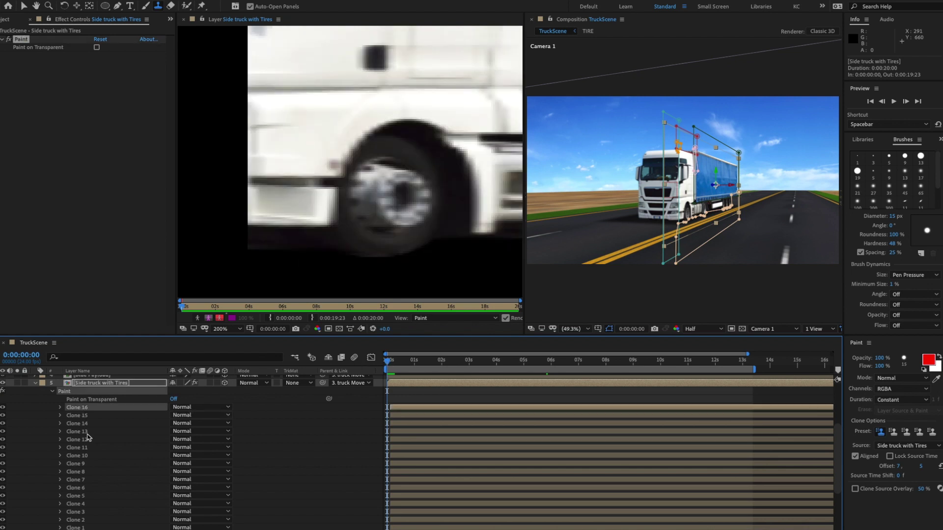
pyautogui.keyDown('shift'); pyautogui.click(82, 527); pyautogui.keyUp('shift')
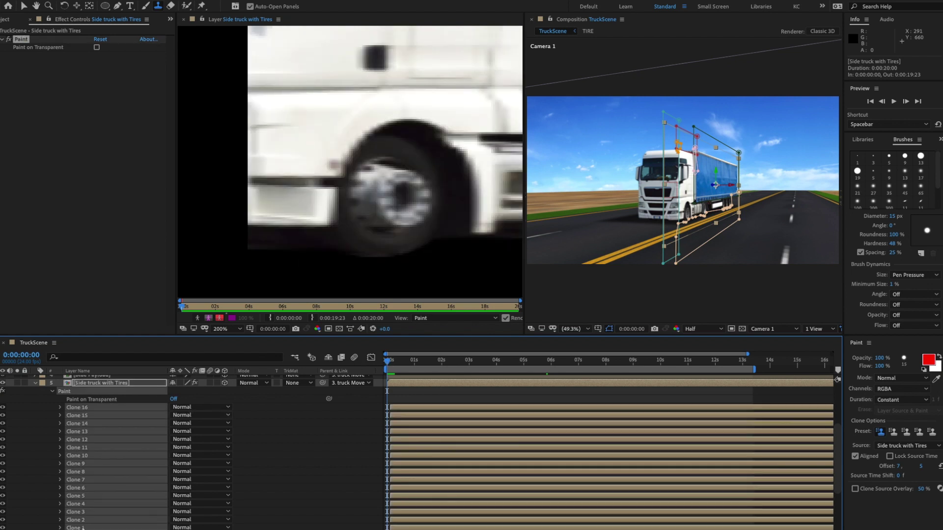
pyautogui.moveTo(390, 410); pyautogui.dragTo(381, 410)
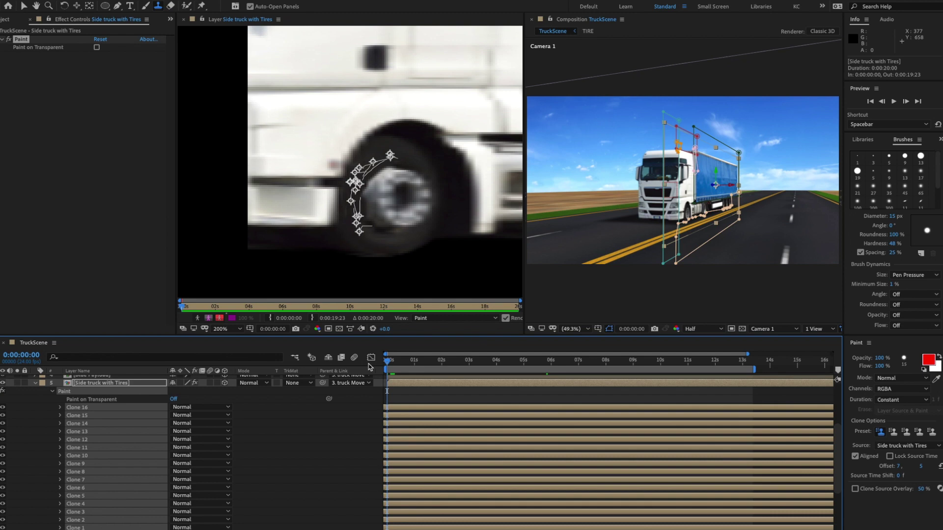
# - Close the Layer viewer and preview the opening second of TruckScene through Camera 1
pyautogui.click(184, 20)
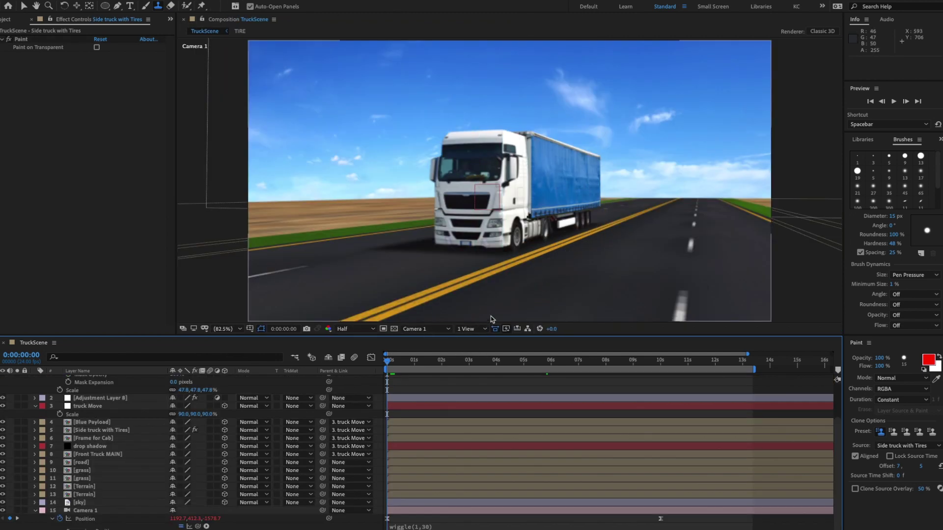
pyautogui.press('space')
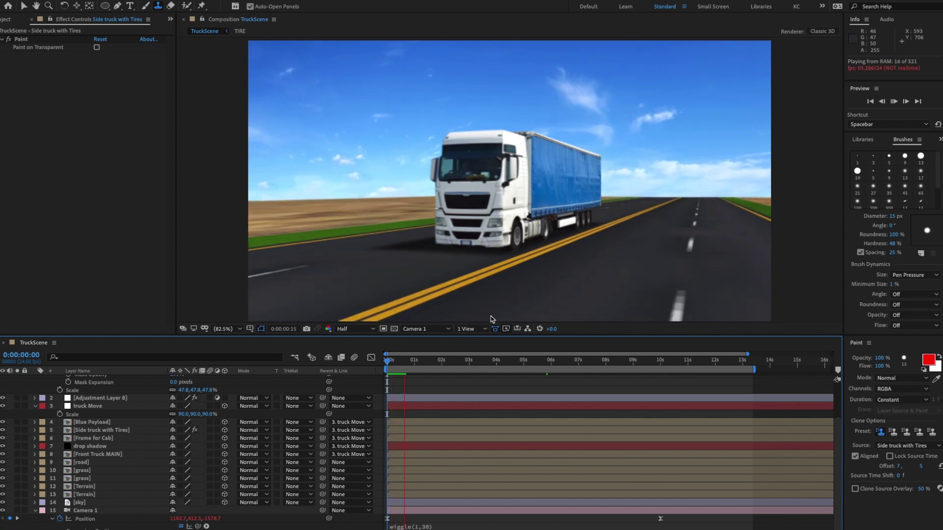
pyautogui.press('space')
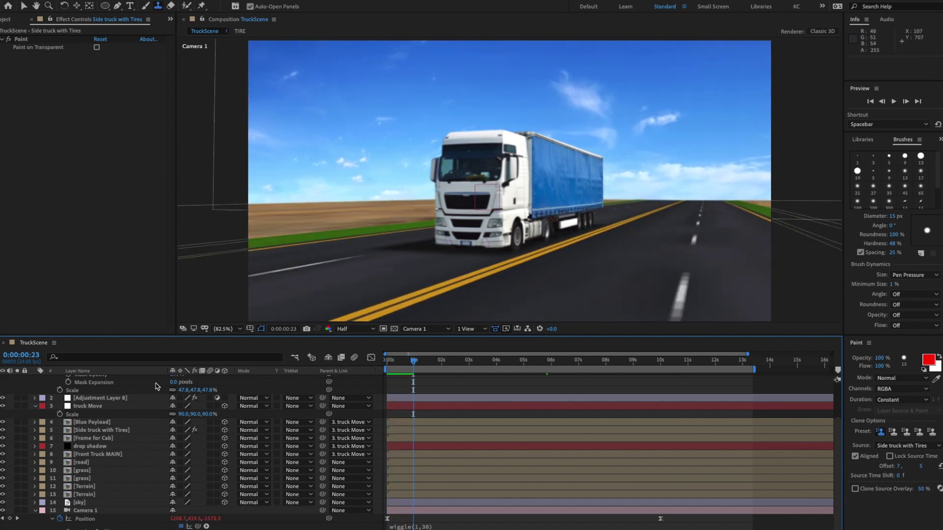
# - Open the TIRE composition and darken the upper wheel by lowering the RGB white point in Adjustment Layer 9's Curves
pyautogui.scroll(2, 111, 442)
pyautogui.scroll(1, 112, 441)
pyautogui.doubleClick(88, 381)
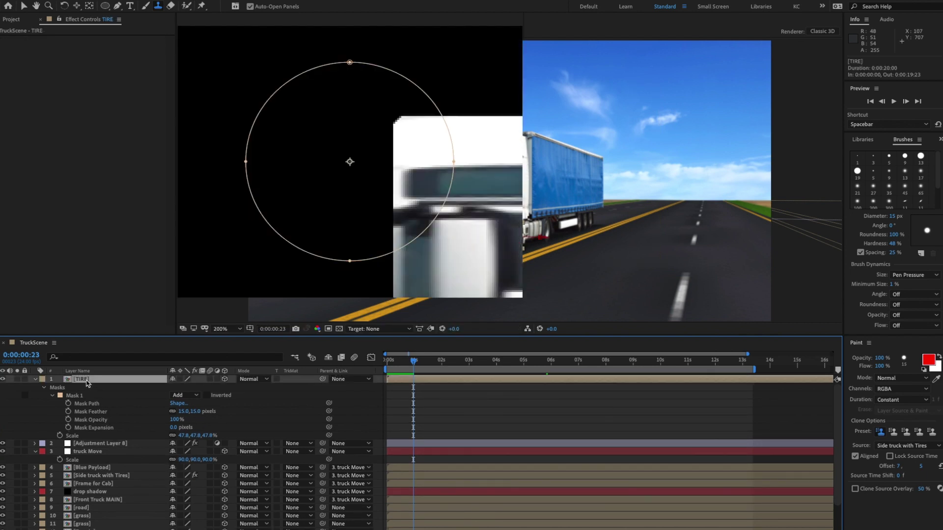
pyautogui.moveTo(278, 244); pyautogui.dragTo(534, 235)
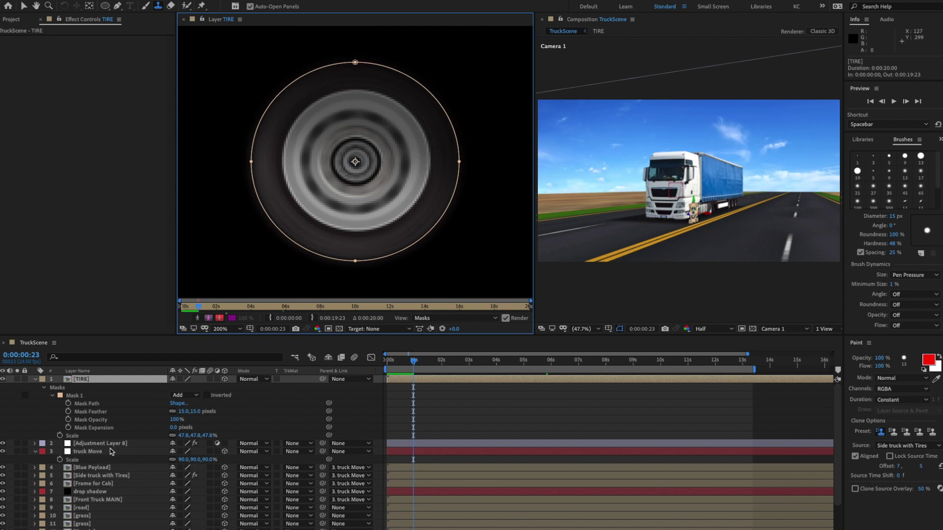
pyautogui.doubleClick(145, 380)
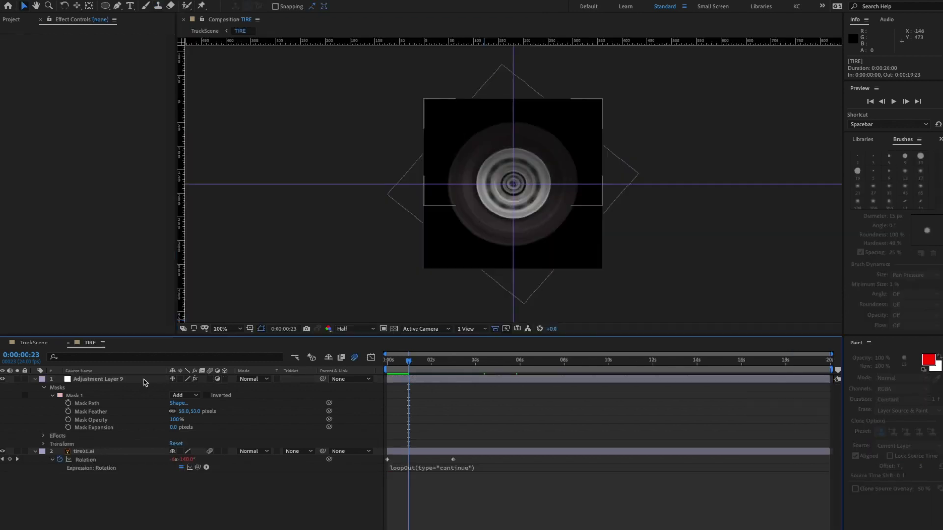
pyautogui.click(106, 383)
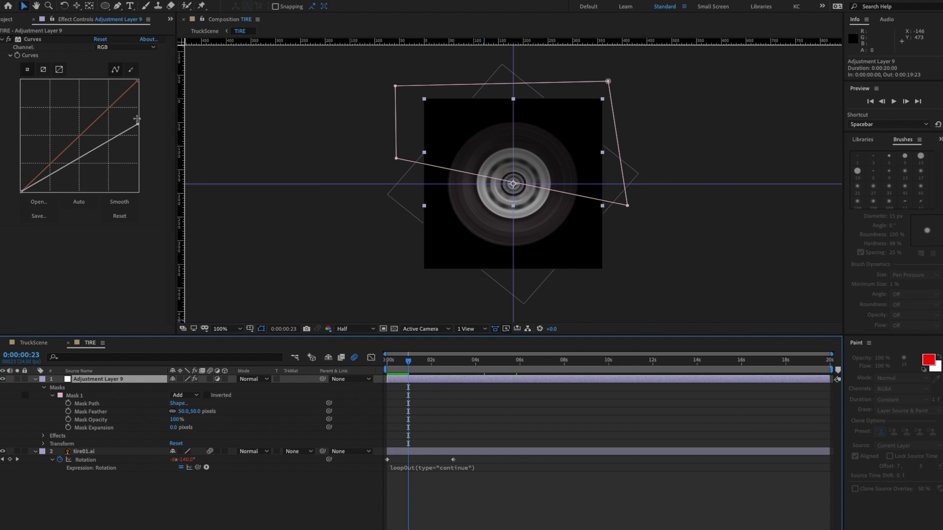
pyautogui.moveTo(138, 124); pyautogui.dragTo(148, 144)
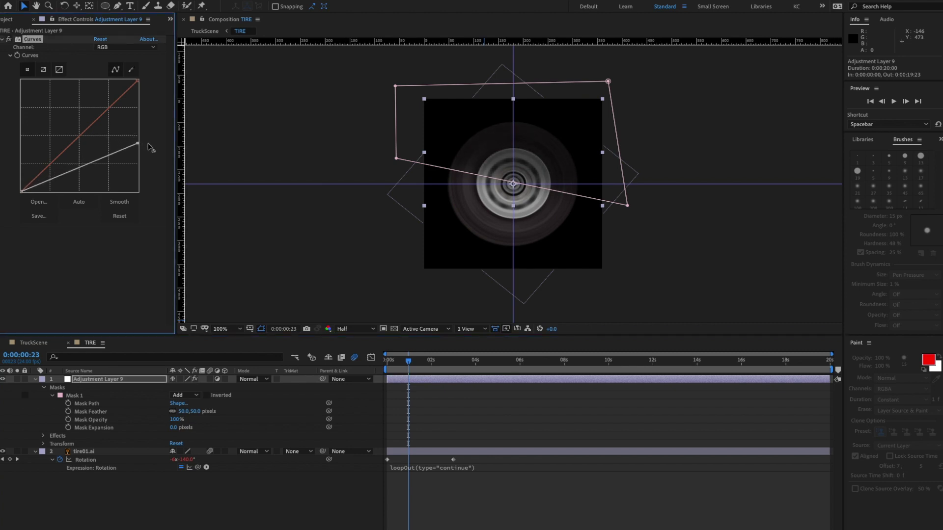
# - Return to TruckScene and preview the darkened spinning tire on the moving truck
pyautogui.click(31, 343)
pyautogui.press('space')
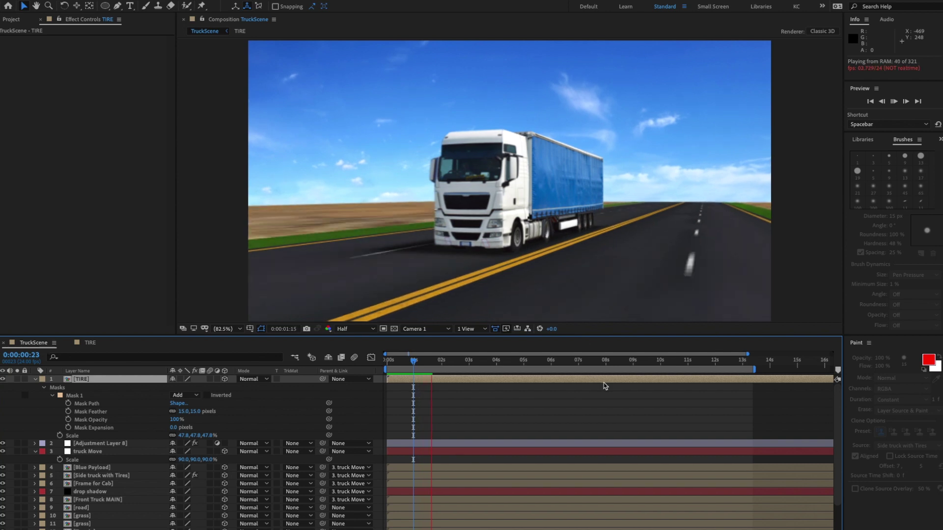
pyautogui.press('space')
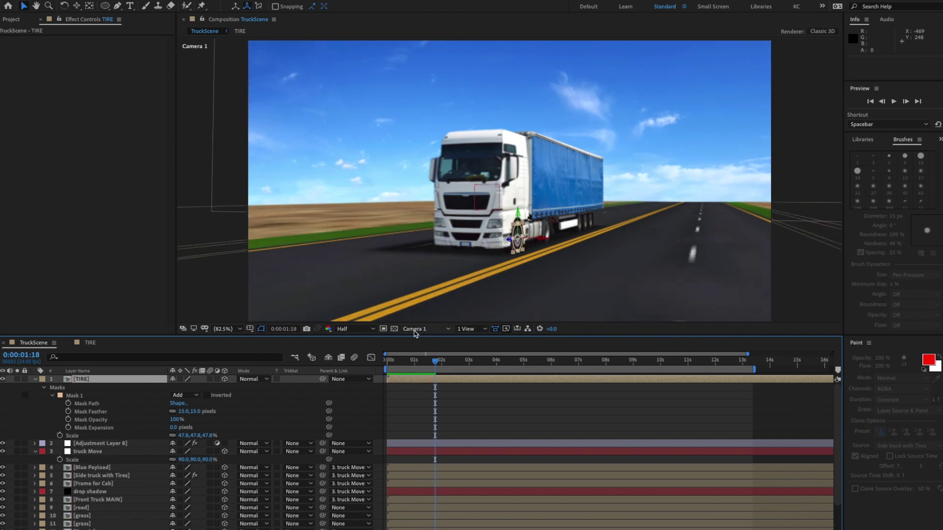
# - Switch TruckScene to the Right view and frame the truck's rear wheel and the three trailer wheels
pyautogui.click(433, 329)
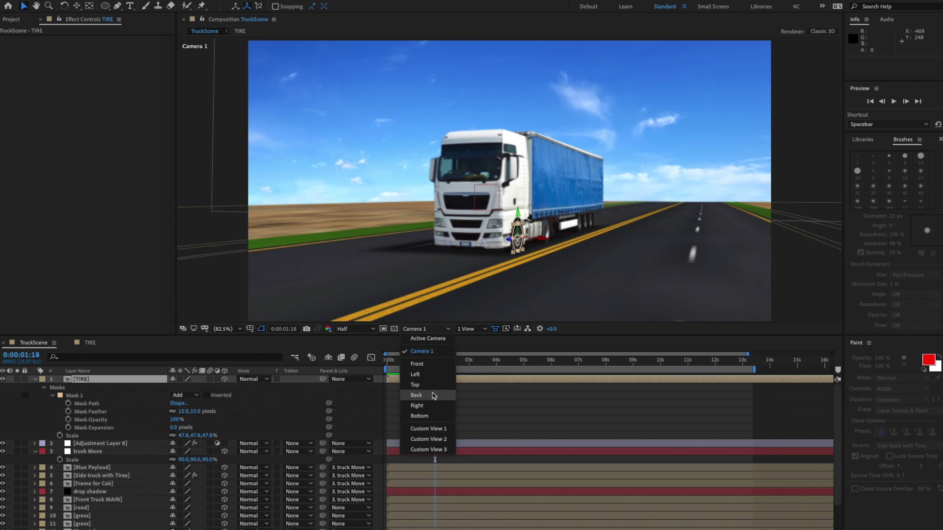
pyautogui.click(425, 408)
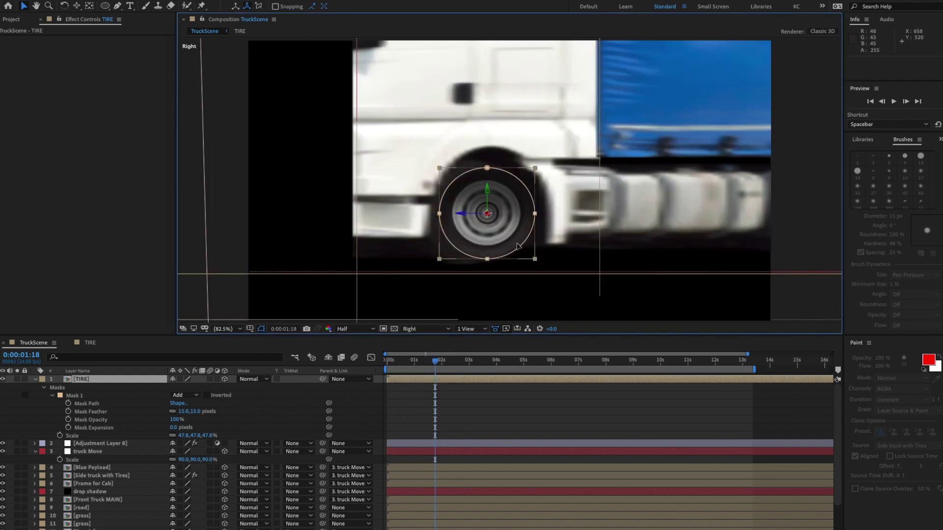
pyautogui.rightClick(547, 186)
pyautogui.press('Escape')
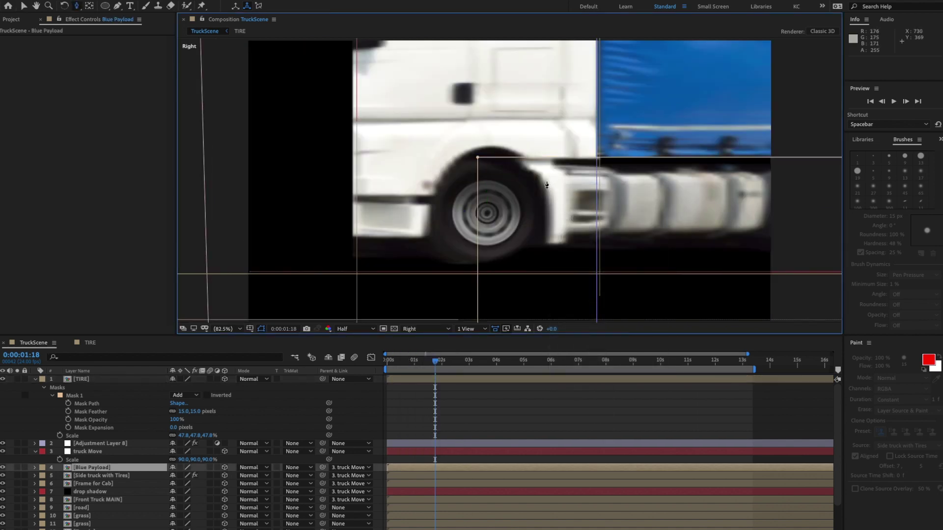
pyautogui.moveTo(545, 186); pyautogui.dragTo(535, 215)
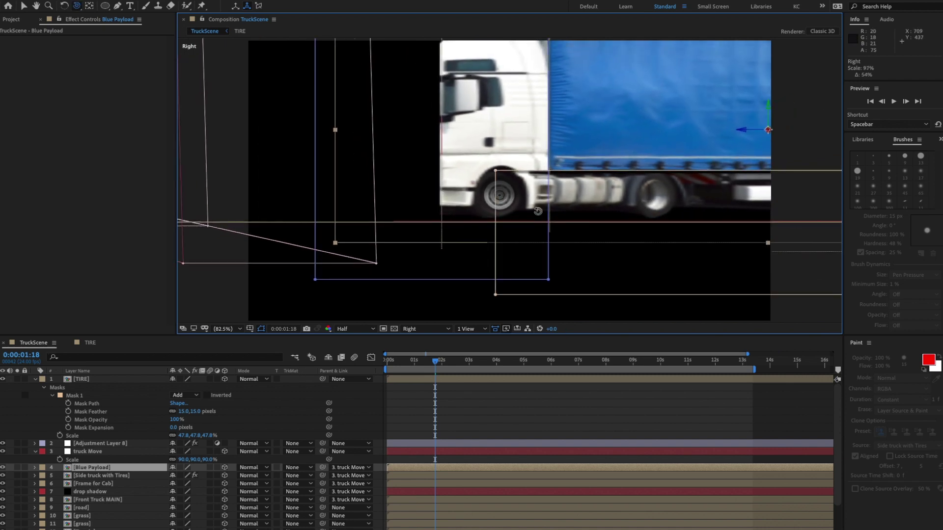
pyautogui.press('c')
pyautogui.moveTo(575, 203); pyautogui.dragTo(278, 222)
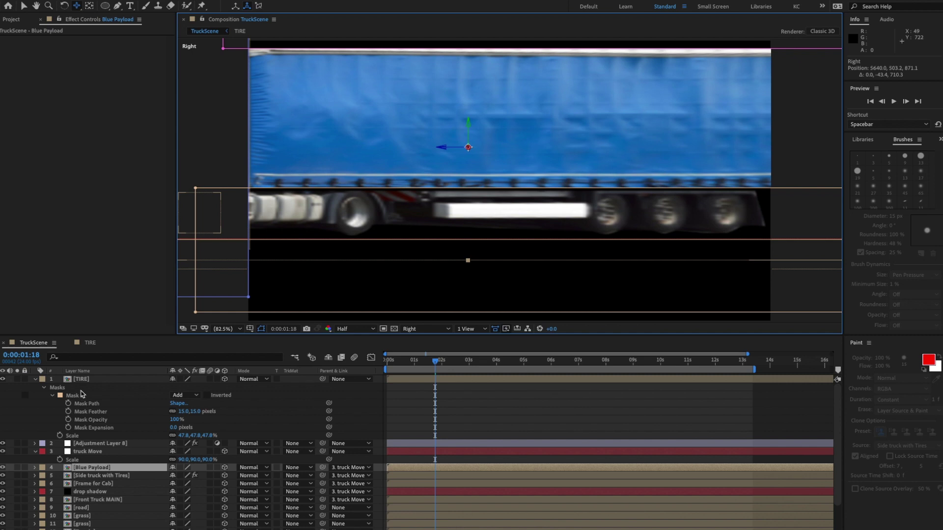
# - Duplicate the TIRE layer and set the copy's Z position to 513.0 so it covers the wheel behind the cab
pyautogui.click(81, 381)
pyautogui.hotkey('ctrl', 'd')
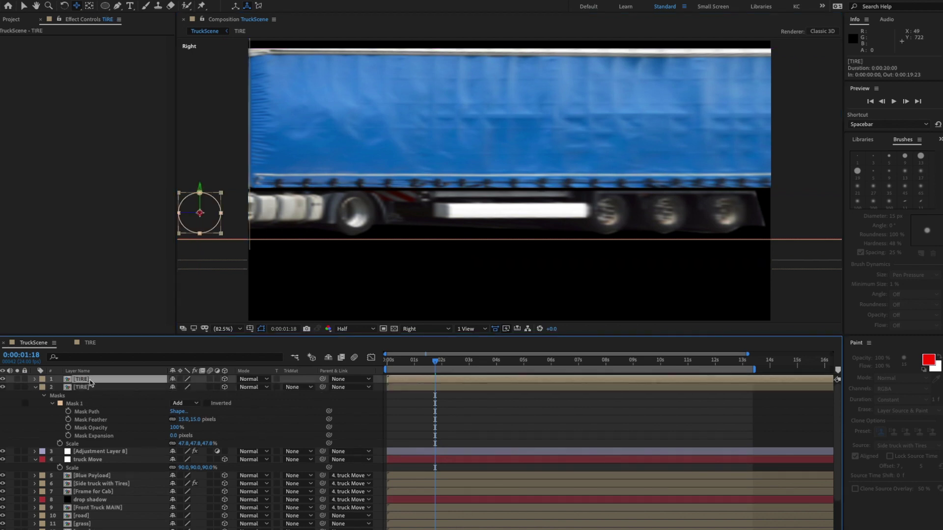
pyautogui.press('p')
pyautogui.moveTo(206, 387); pyautogui.dragTo(403, 398)
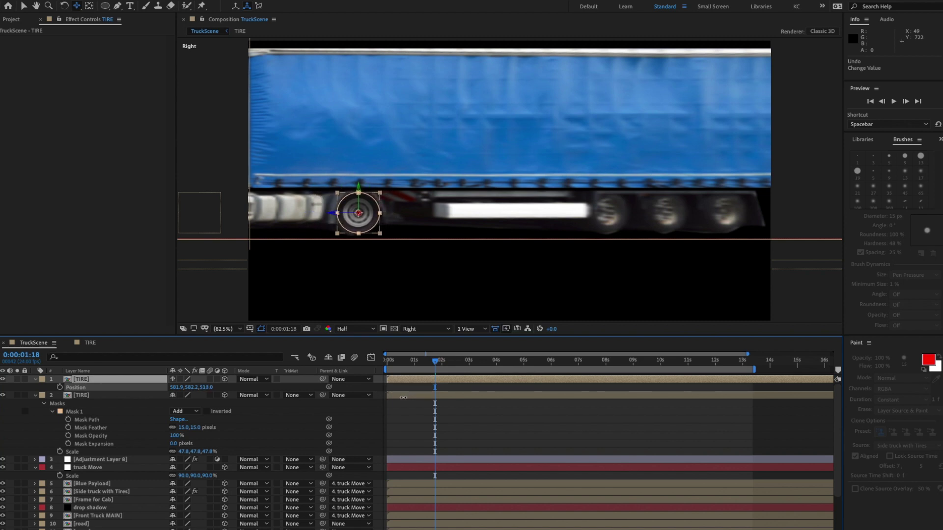
# - Duplicate the repositioned TIRE layer and move the copy along Z onto the first trailer wheel, to about 1115
pyautogui.click(78, 385)
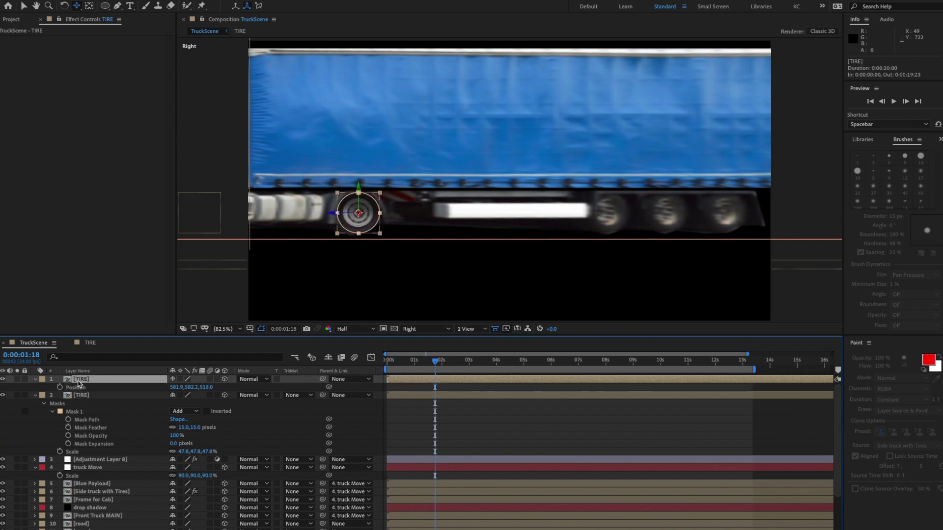
pyautogui.hotkey('ctrl', 'd')
pyautogui.press('v')
pyautogui.moveTo(378, 231); pyautogui.dragTo(527, 236)
pyautogui.moveTo(560, 240); pyautogui.dragTo(587, 249)
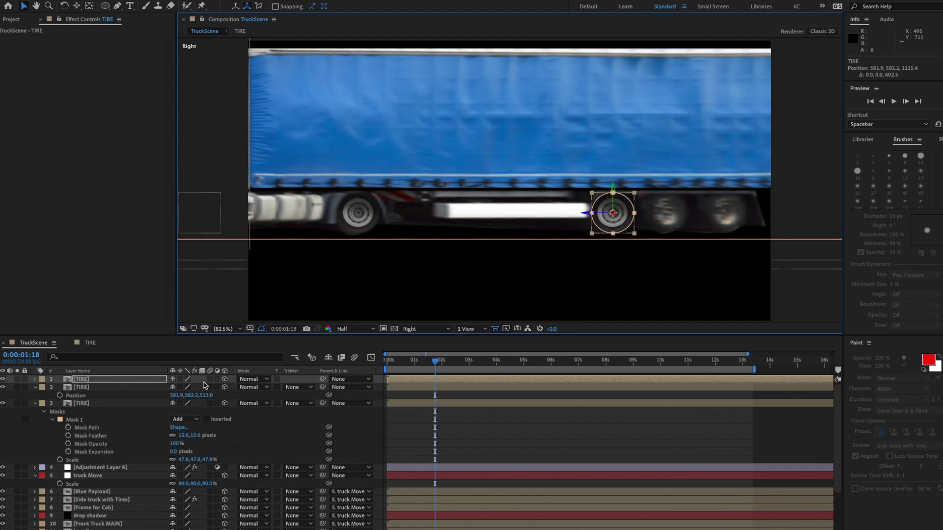
# - Duplicate the TIRE layer twice more and place the copies over the second and third trailer wheels
pyautogui.hotkey('ctrl', 'd')
pyautogui.moveTo(589, 216); pyautogui.dragTo(646, 216)
pyautogui.hotkey('ctrl', 'd')
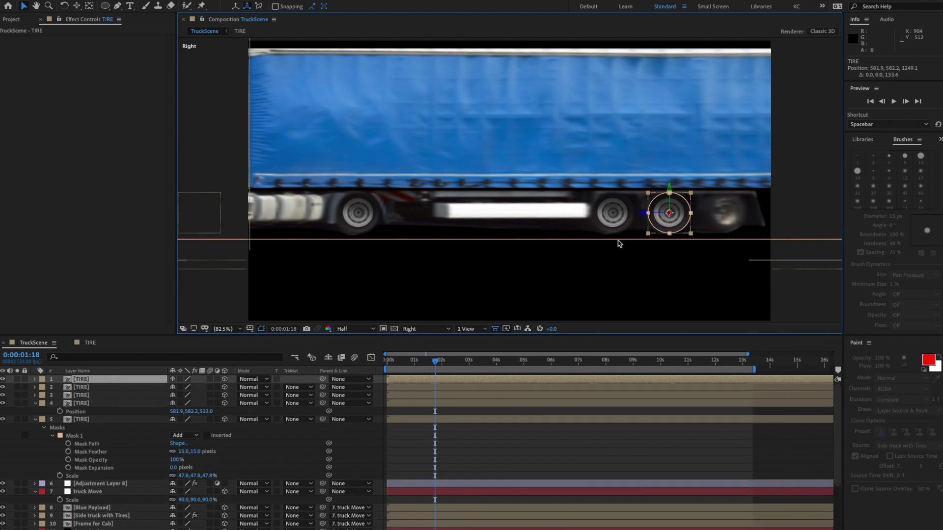
pyautogui.moveTo(642, 216); pyautogui.dragTo(697, 220)
pyautogui.click(807, 283)
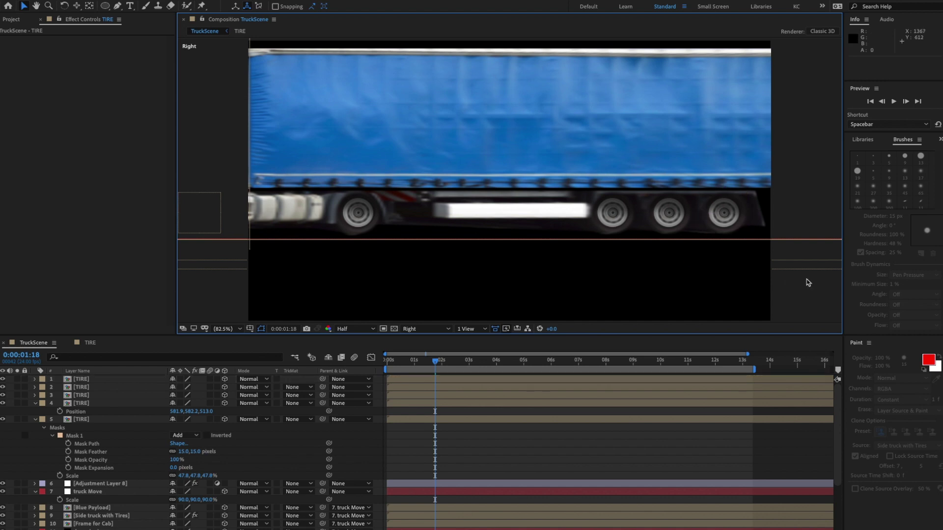
# - Switch TruckScene to Camera 1 and preview the truck with all its spinning wheels
pyautogui.click(431, 329)
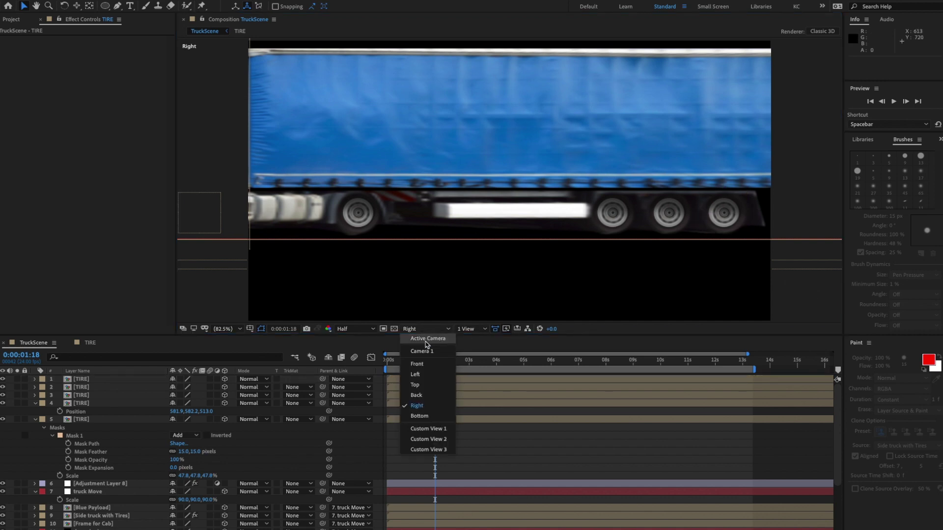
pyautogui.click(431, 351)
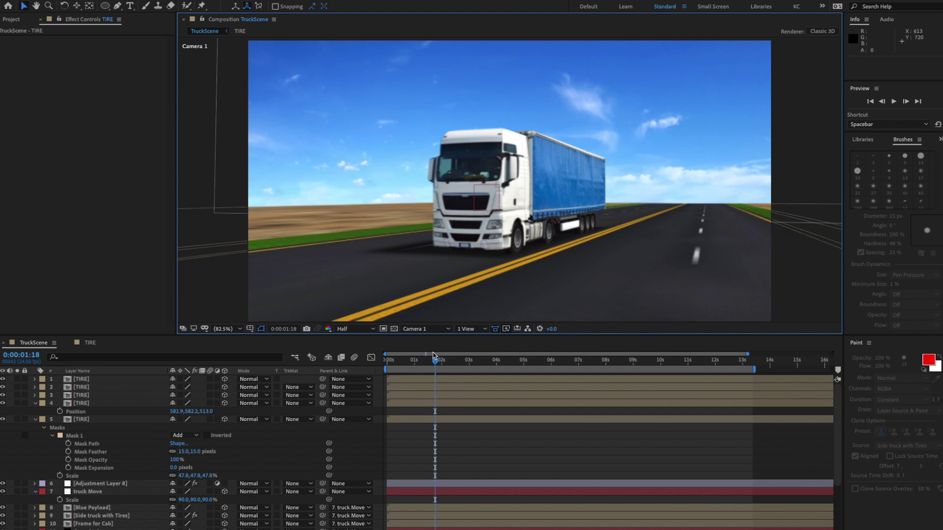
pyautogui.press('space')
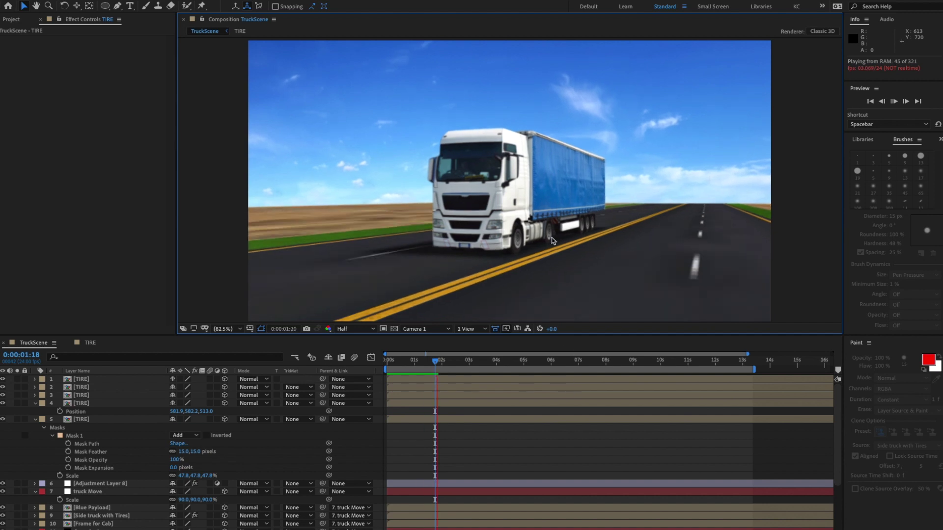
pyautogui.press('space')
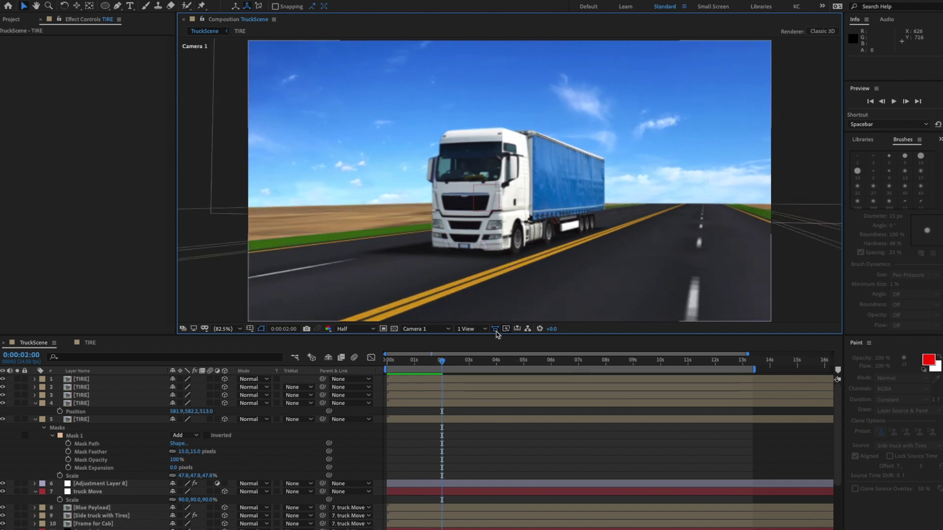
# - Switch to Custom View 1 and orbit the scene to inspect the truck's wheels from above the side
pyautogui.click(431, 332)
pyautogui.click(431, 425)
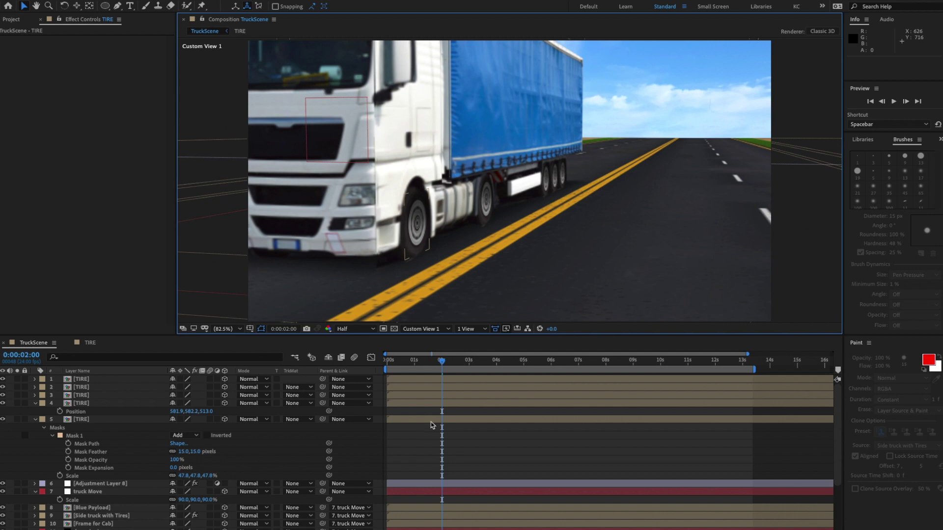
pyautogui.press('c')
pyautogui.moveTo(444, 247); pyautogui.dragTo(383, 224)
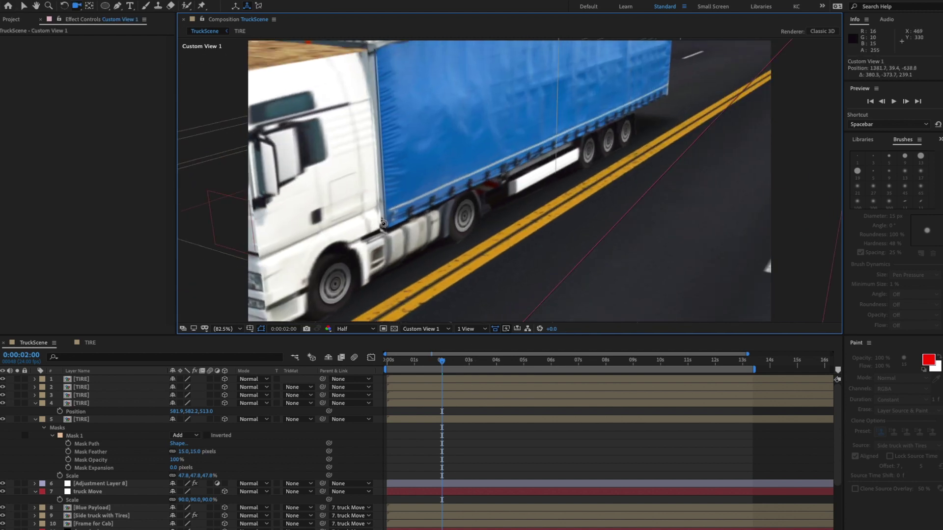
pyautogui.moveTo(389, 180); pyautogui.dragTo(354, 183)
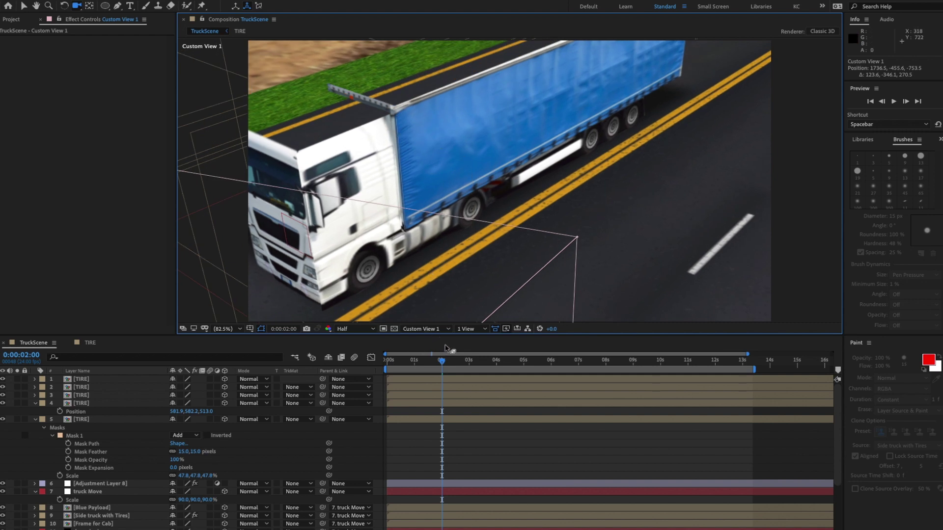
# - Return to the Camera 1 view and play the truck animation again
pyautogui.click(435, 329)
pyautogui.click(430, 350)
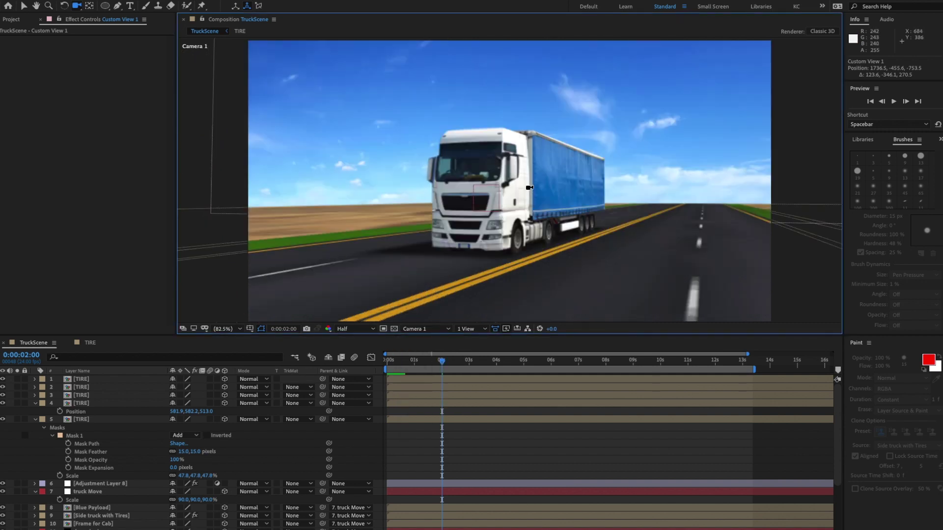
pyautogui.press('space')
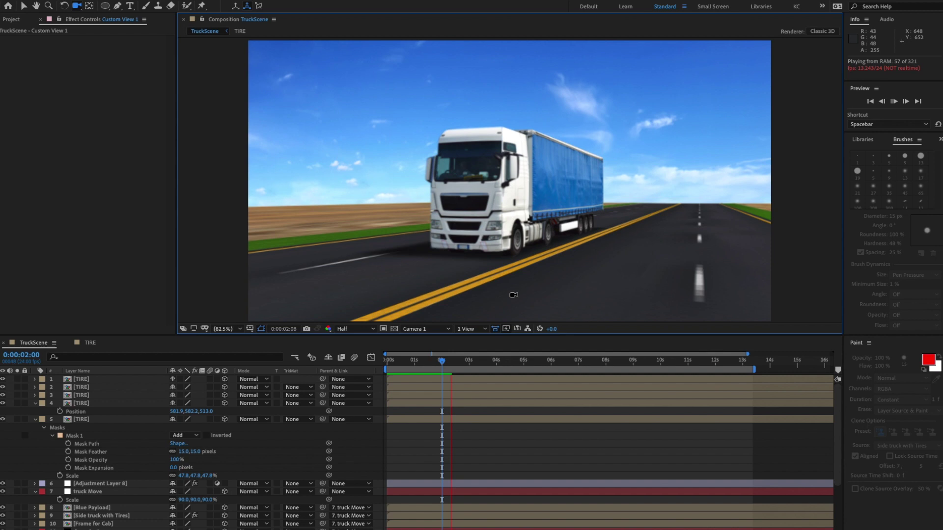
pyautogui.press('space')
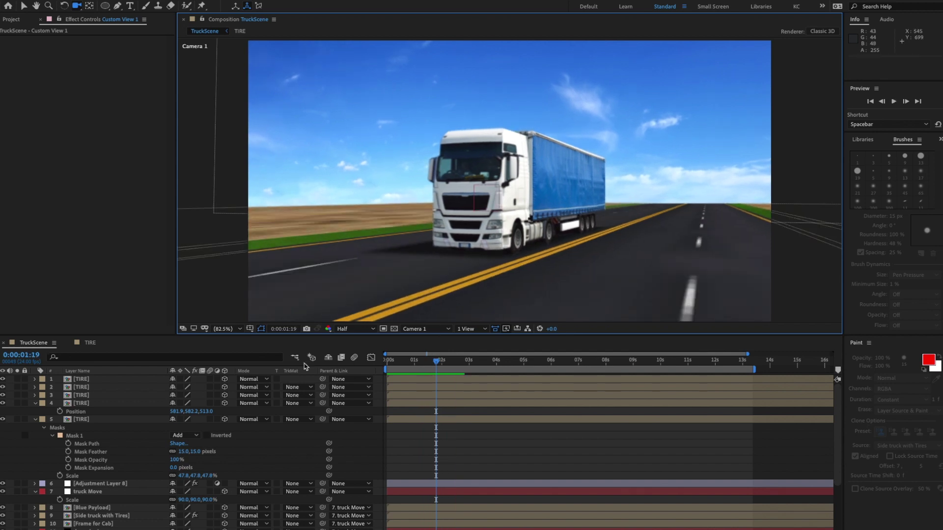
# - Collapse the expanded properties of the two TIRE layers, truck Move and Camera 1
pyautogui.click(35, 419)
pyautogui.click(35, 403)
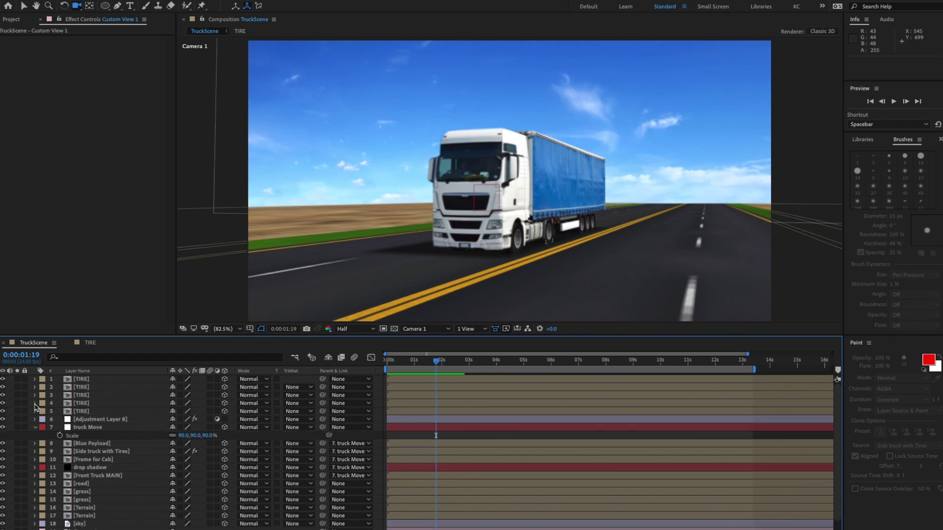
pyautogui.click(34, 427)
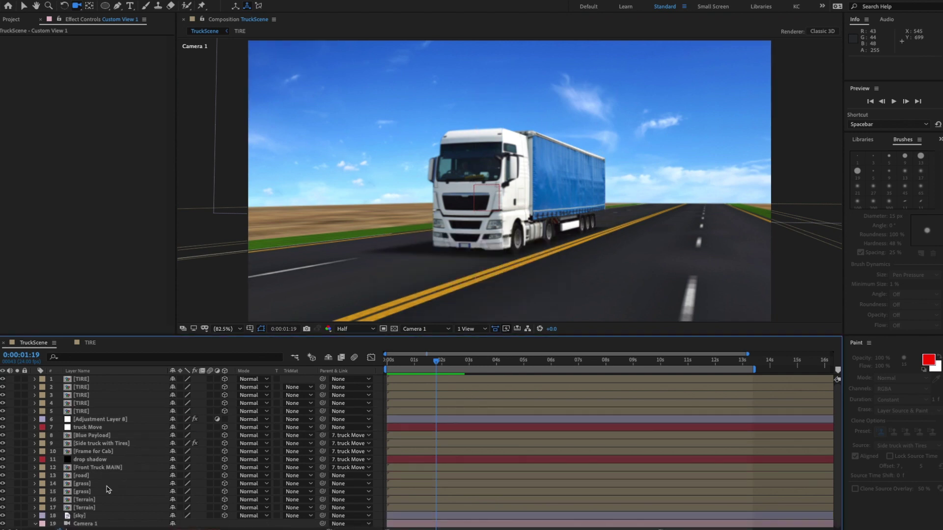
pyautogui.click(35, 524)
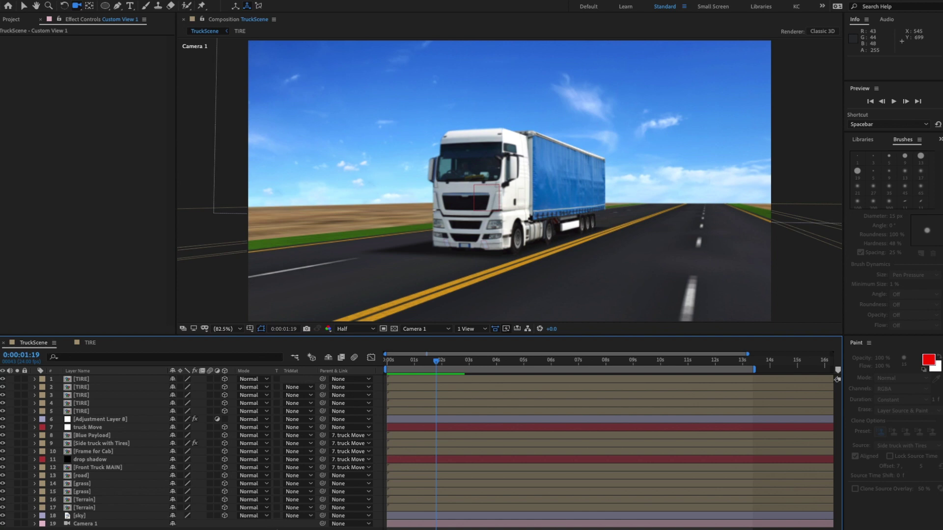
# - Add an adjustment layer with Curves to TruckScene and darken the image by lowering the RGB midtones and white point
pyautogui.rightClick(279, 529)
pyautogui.moveTo(294, 445)
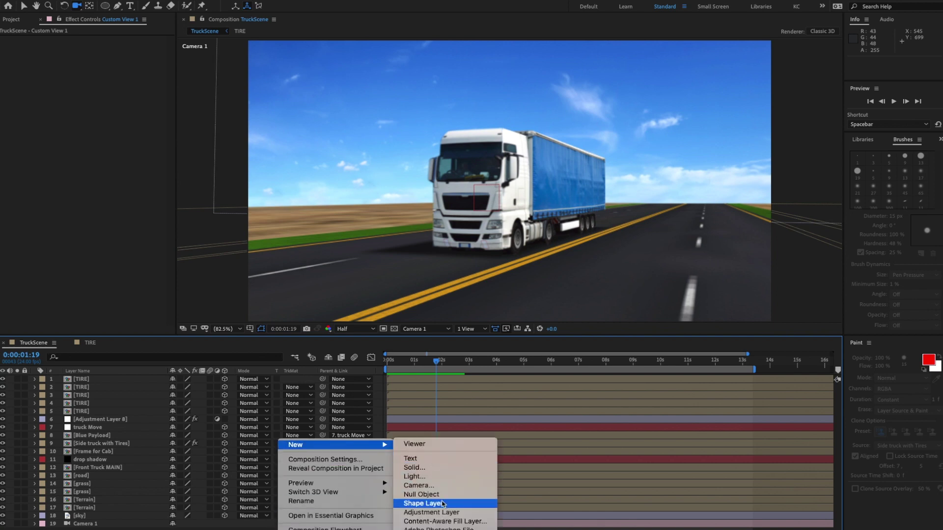
pyautogui.click(431, 512)
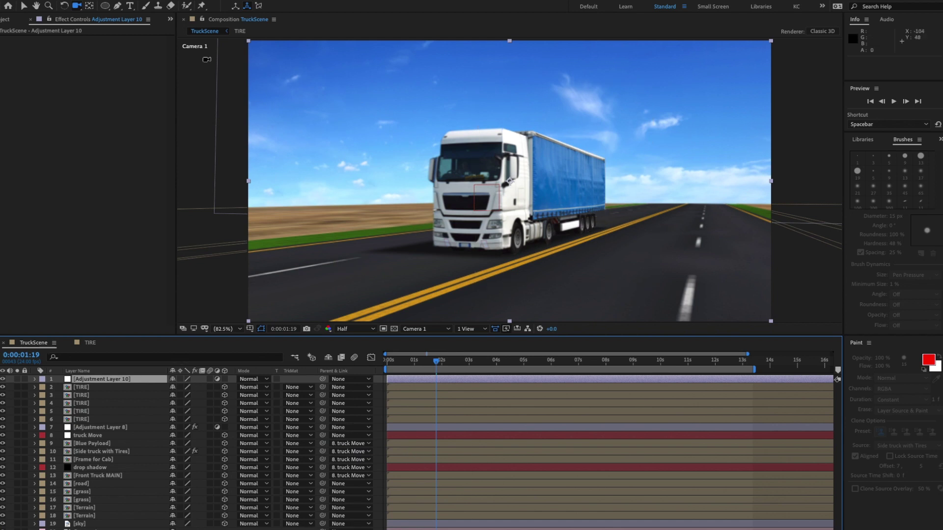
pyautogui.click(198, 0)
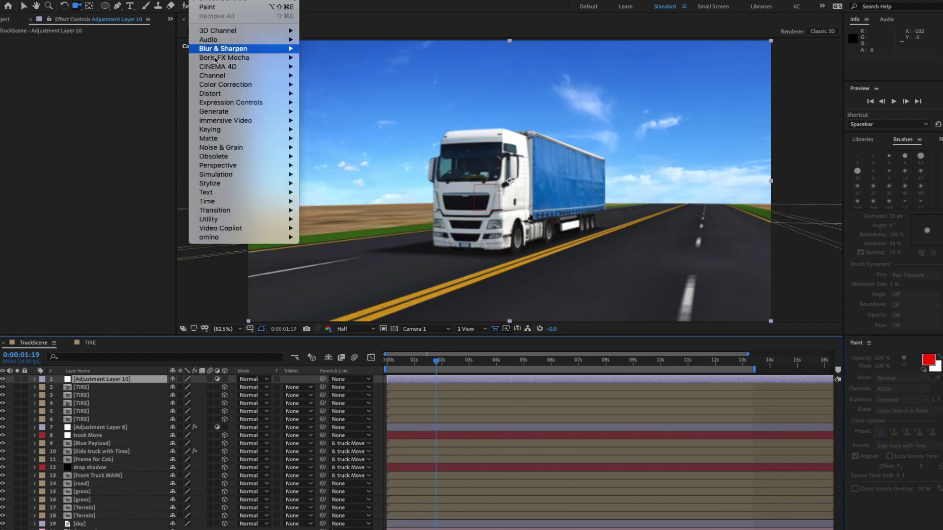
pyautogui.moveTo(225, 86)
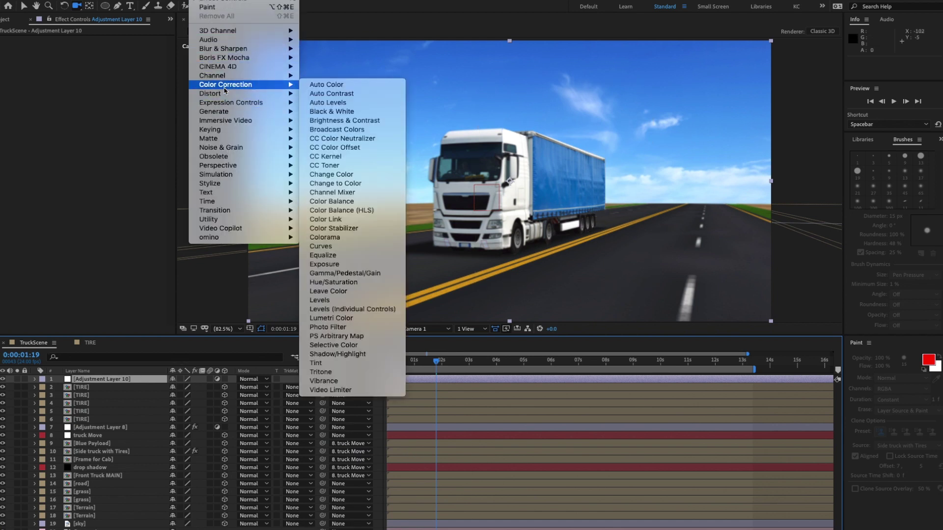
pyautogui.click(325, 247)
pyautogui.press('v')
pyautogui.moveTo(81, 136); pyautogui.dragTo(87, 143)
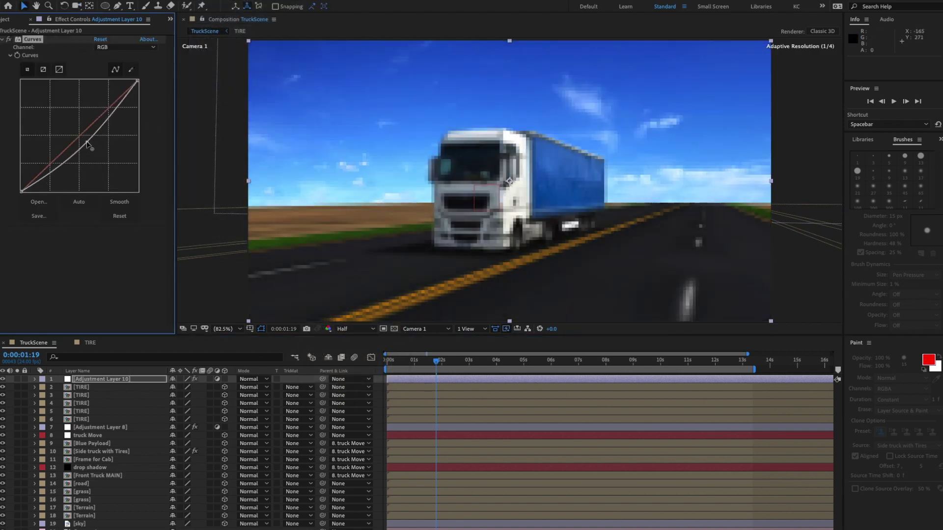
pyautogui.moveTo(137, 82); pyautogui.dragTo(152, 100)
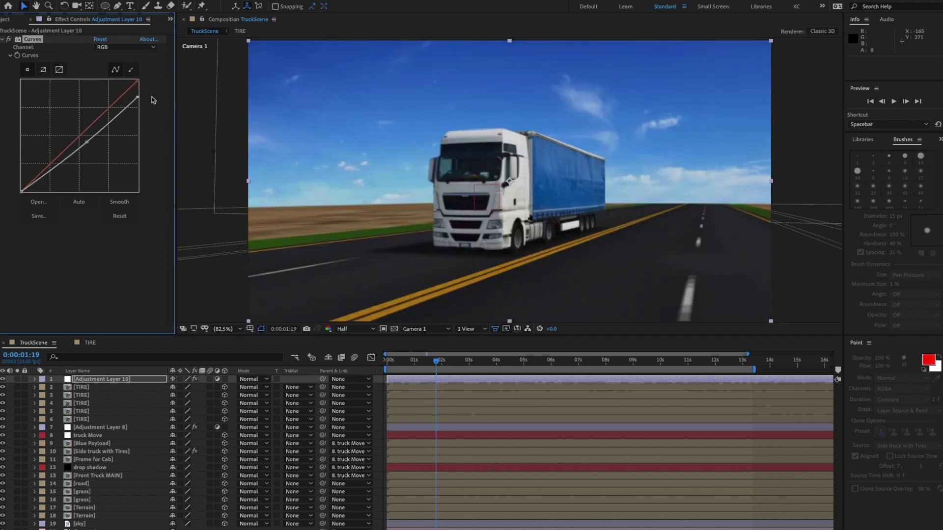
# - Create a vignette with a full-frame elliptical mask on the darkening adjustment layer, set to Subtract with a 145-pixel feather, and preview it
pyautogui.click(110, 382)
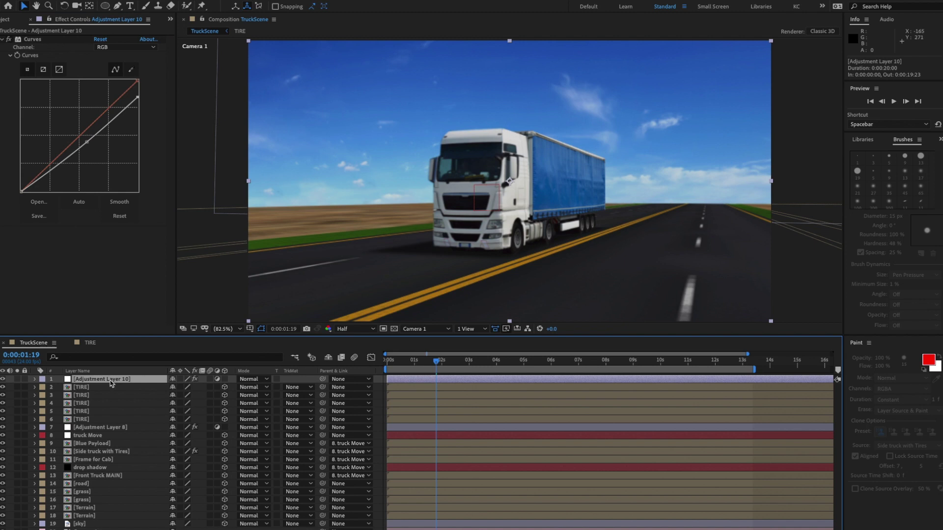
pyautogui.doubleClick(104, 7)
pyautogui.click(52, 395)
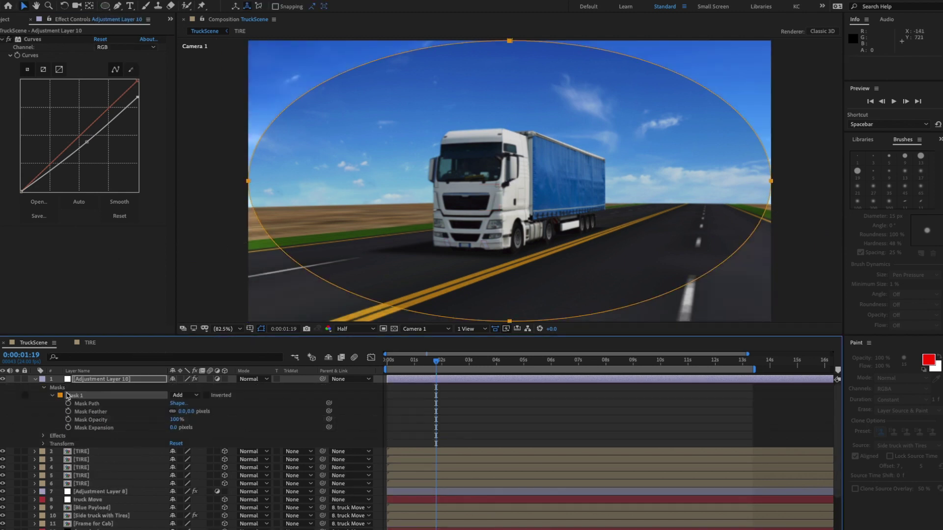
pyautogui.click(188, 403)
pyautogui.click(191, 398)
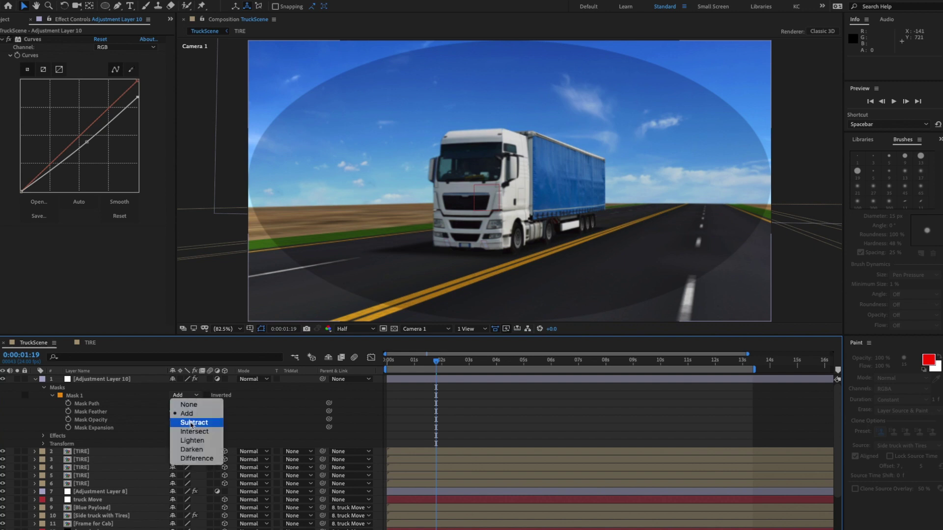
pyautogui.click(189, 415)
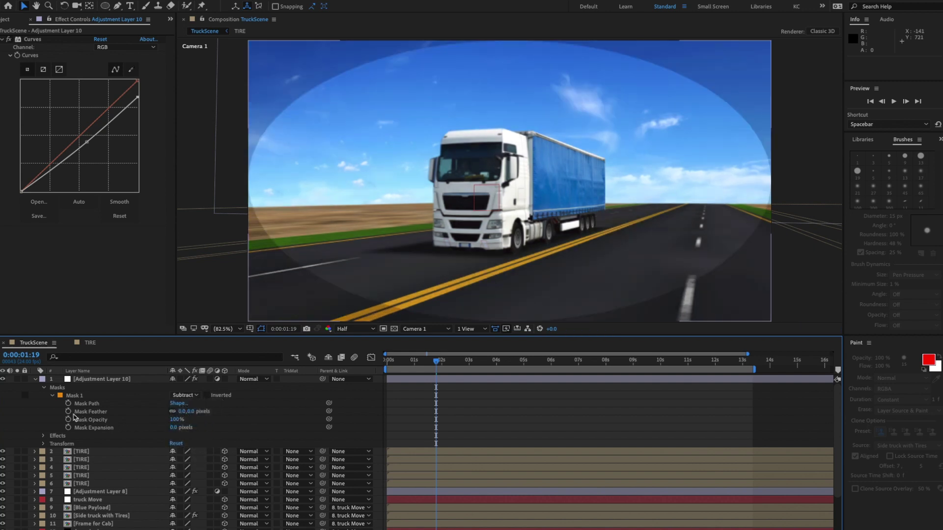
pyautogui.moveTo(185, 411); pyautogui.dragTo(249, 411)
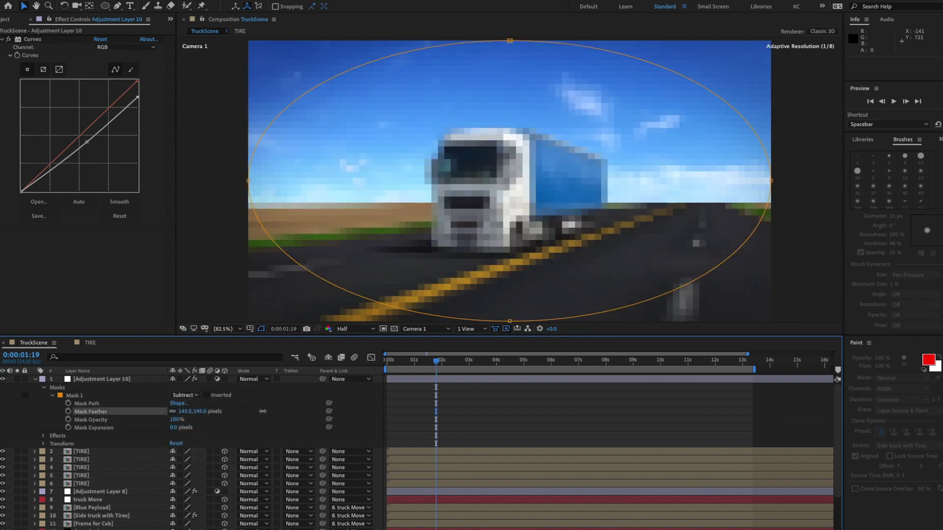
pyautogui.press('space')
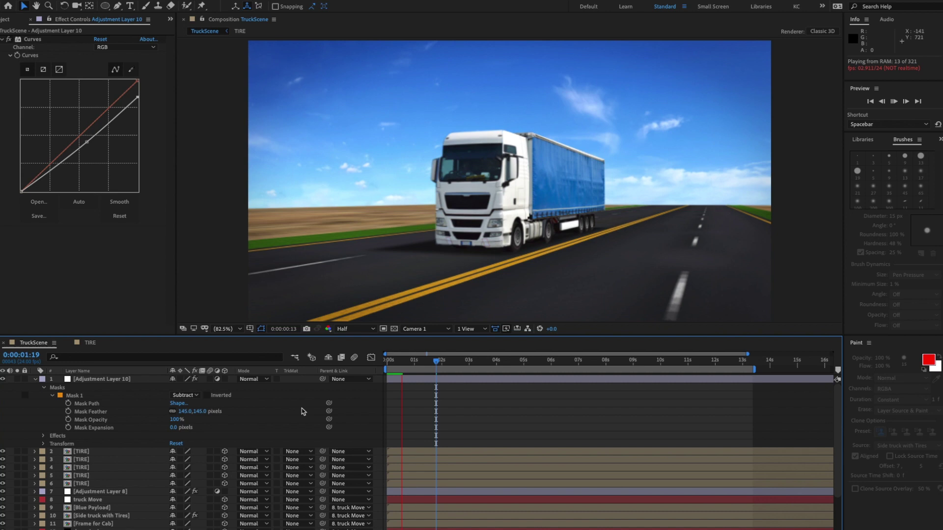
# - Add another adjustment layer on top of the vignette layer and apply the Curves effect to it
pyautogui.rightClick(179, 221)
pyautogui.click(295, 57)
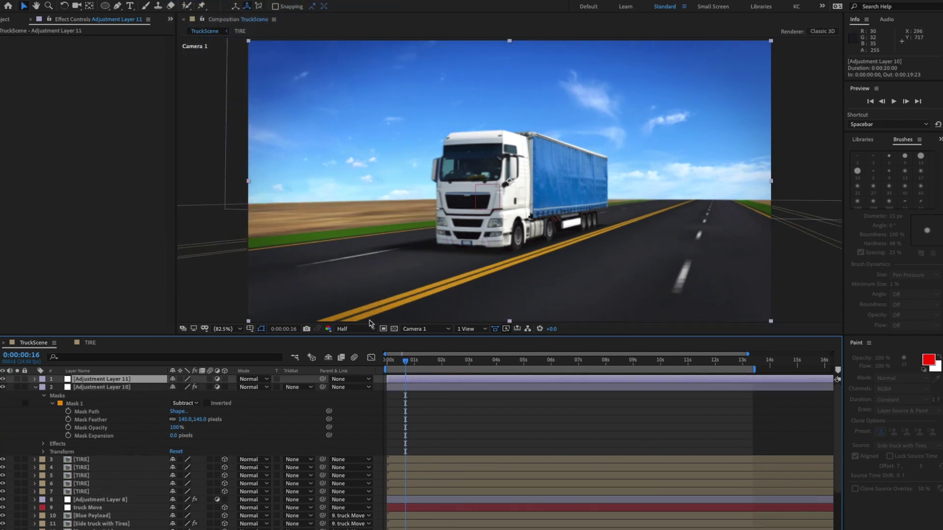
pyautogui.click(207, 0)
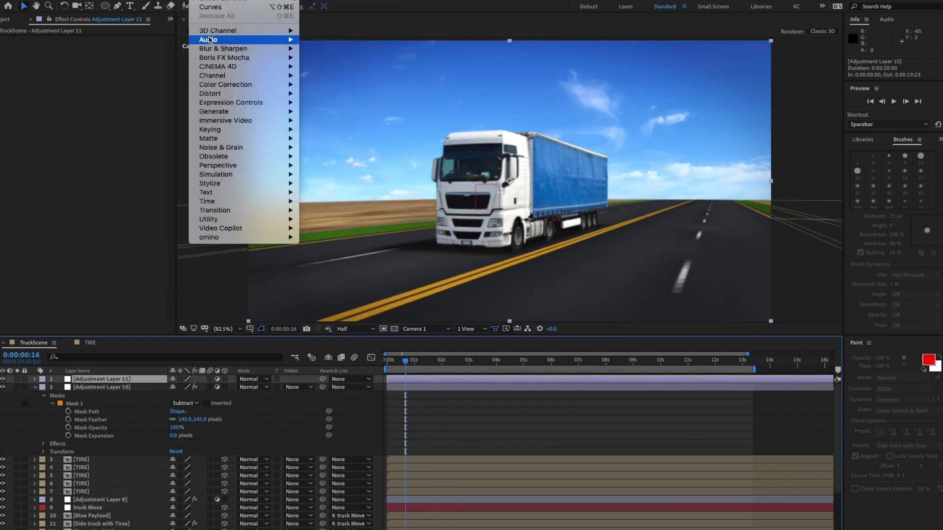
pyautogui.moveTo(212, 85)
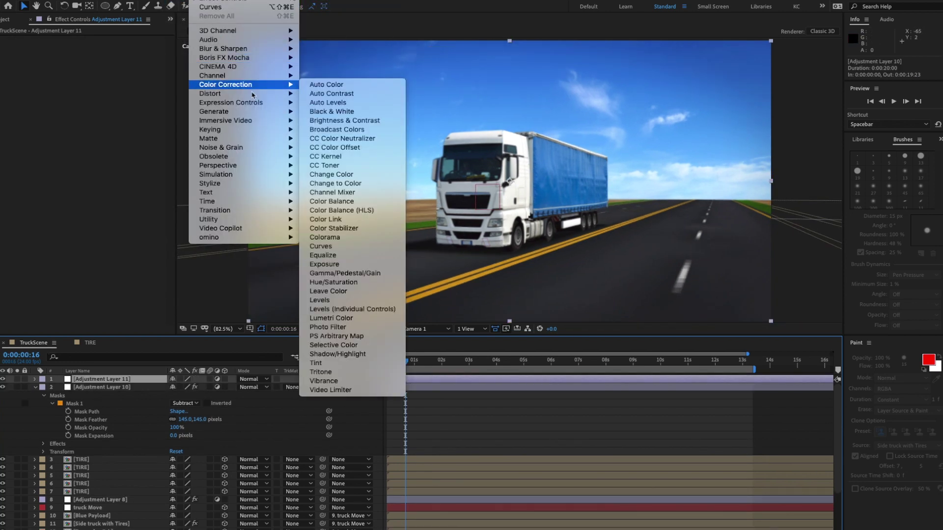
pyautogui.click(338, 249)
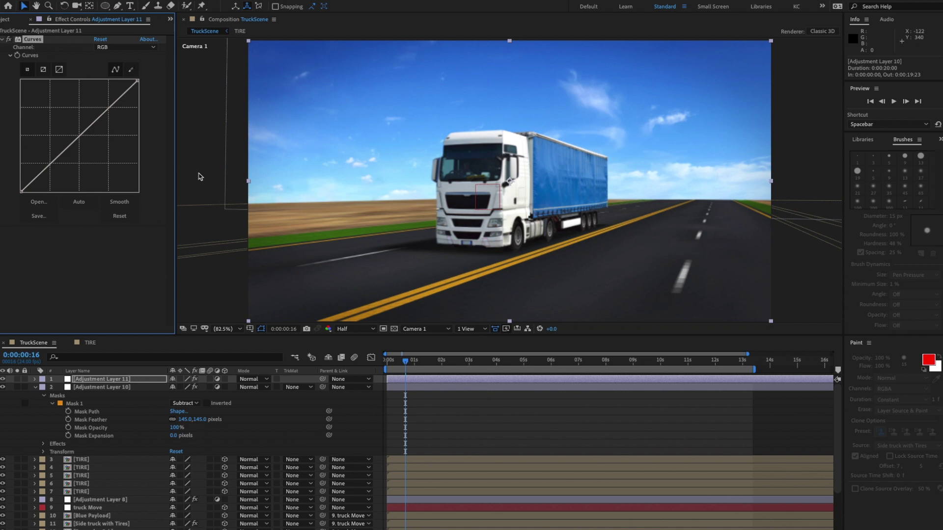
# - Cool the scene with the top adjustment layer's Curves by lowering the Red midtones and slightly raising the Blue midtones, and preview it
pyautogui.click(123, 48)
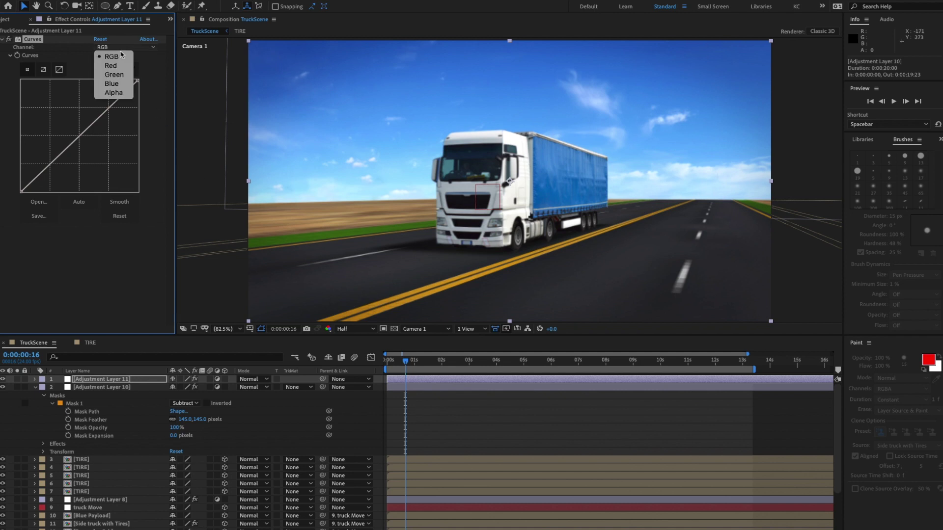
pyautogui.click(114, 65)
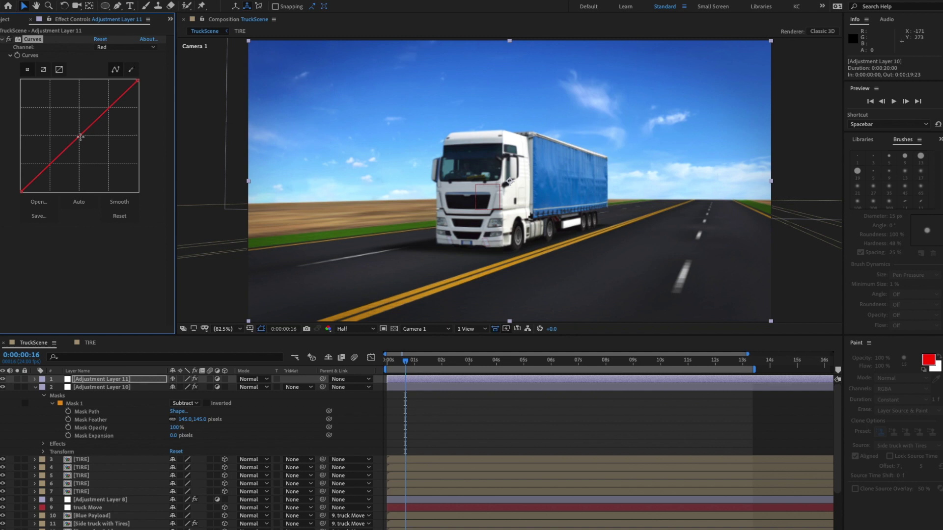
pyautogui.moveTo(81, 137); pyautogui.dragTo(84, 142)
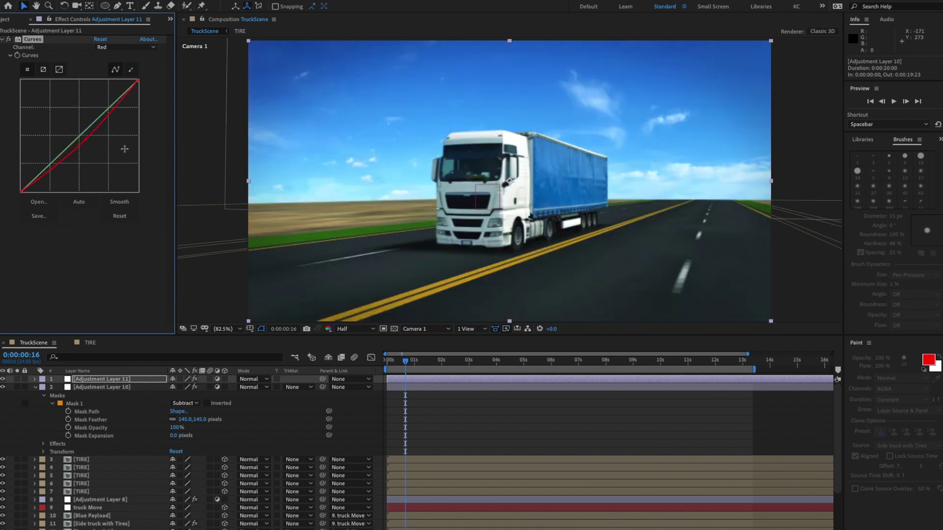
pyautogui.click(129, 48)
pyautogui.click(117, 85)
pyautogui.moveTo(80, 138); pyautogui.dragTo(79, 136)
pyautogui.press('space')
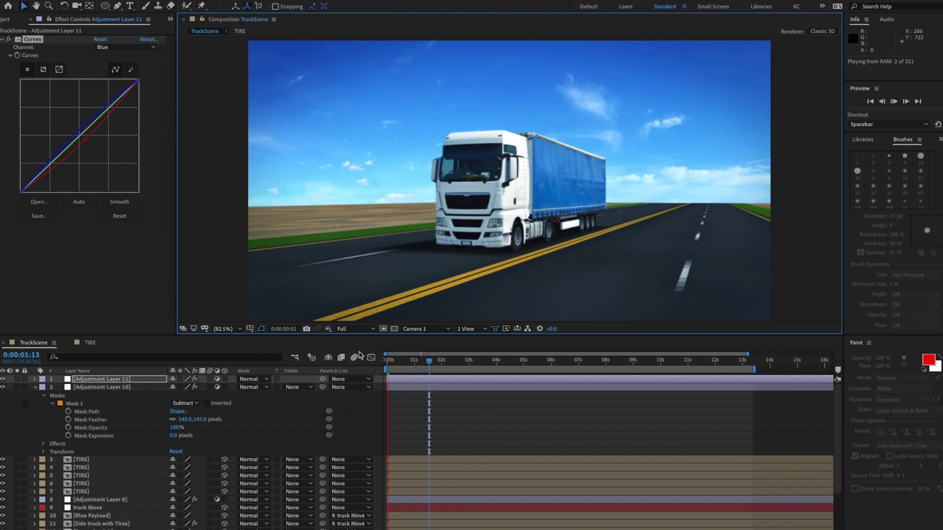
pyautogui.press('space')
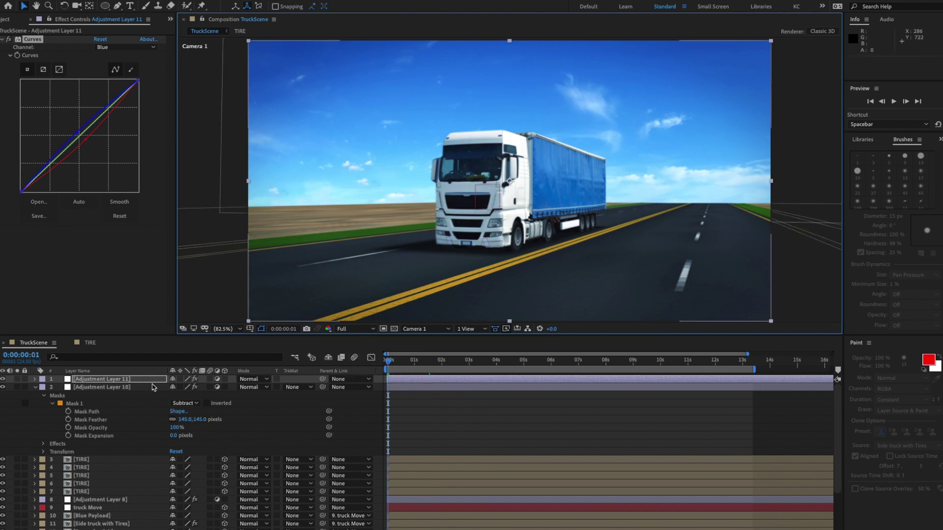
# - Move the CC Force Motion Blur adjustment layer above the TIRE layers, directly beneath the vignette adjustment layer
pyautogui.click(120, 501)
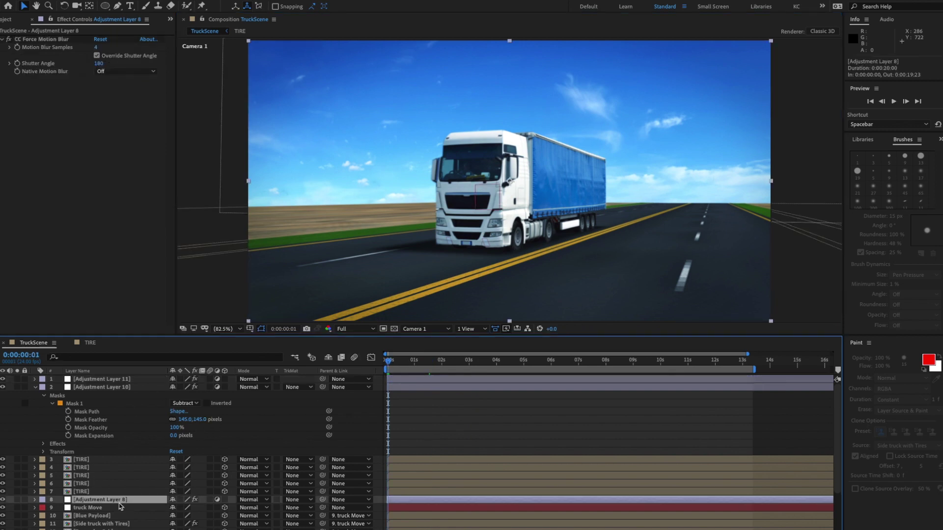
pyautogui.moveTo(113, 502); pyautogui.dragTo(109, 399)
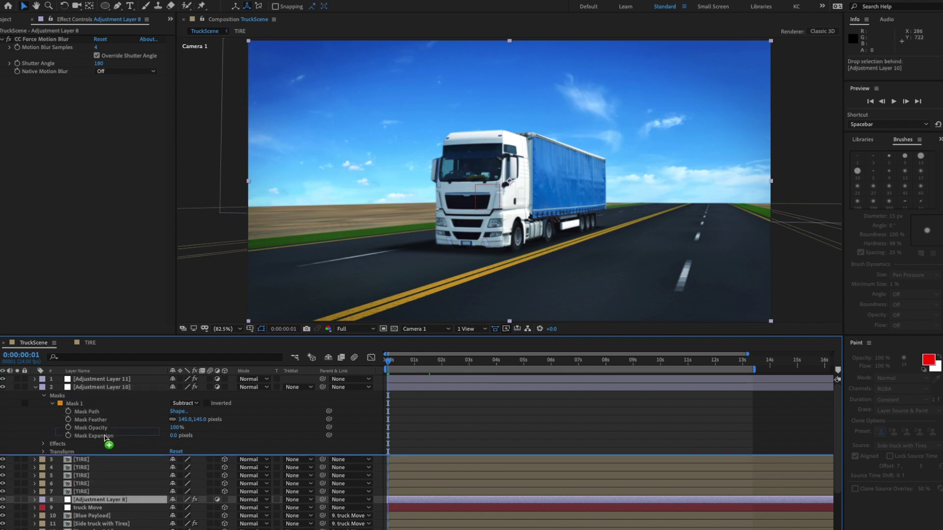
pyautogui.moveTo(104, 434); pyautogui.dragTo(103, 394)
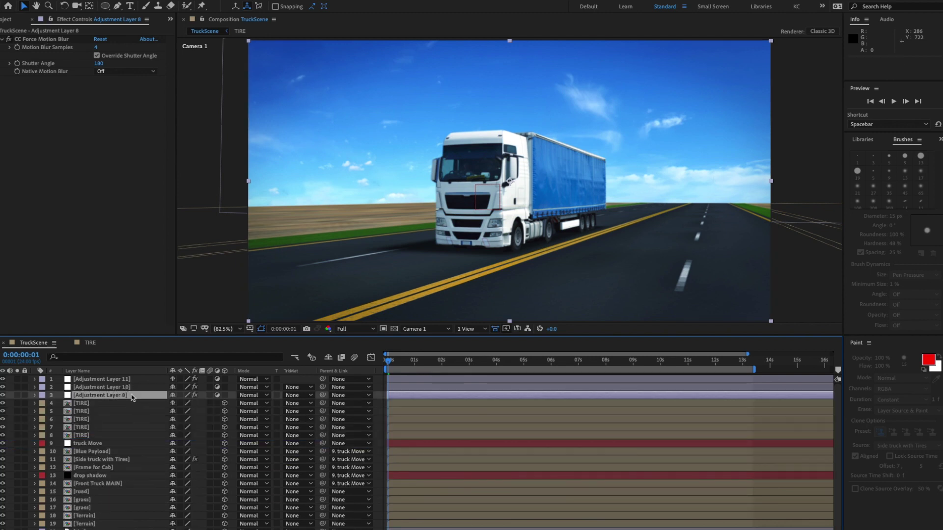
# - Set the CC Force Motion Blur effect's Motion Blur Samples to 8 and preview the TruckScene animation from the start
pyautogui.click(97, 51)
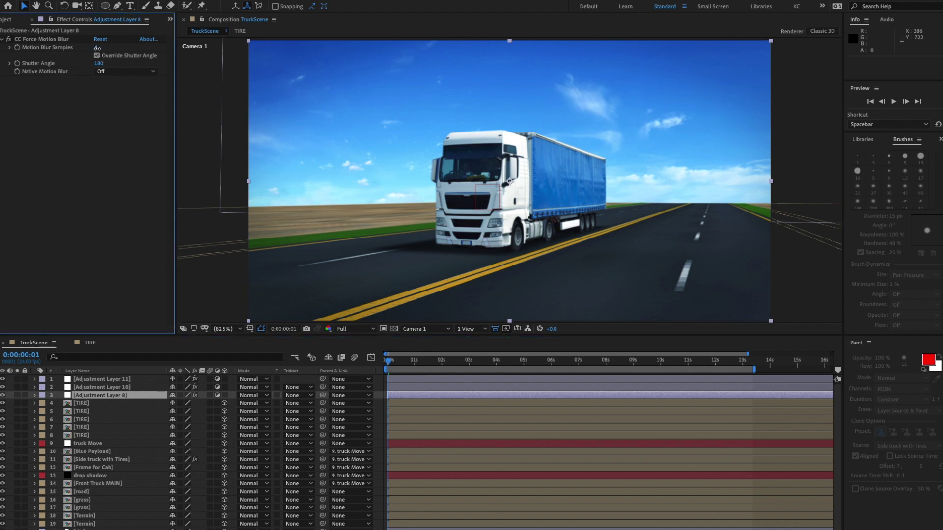
pyautogui.press('Return')
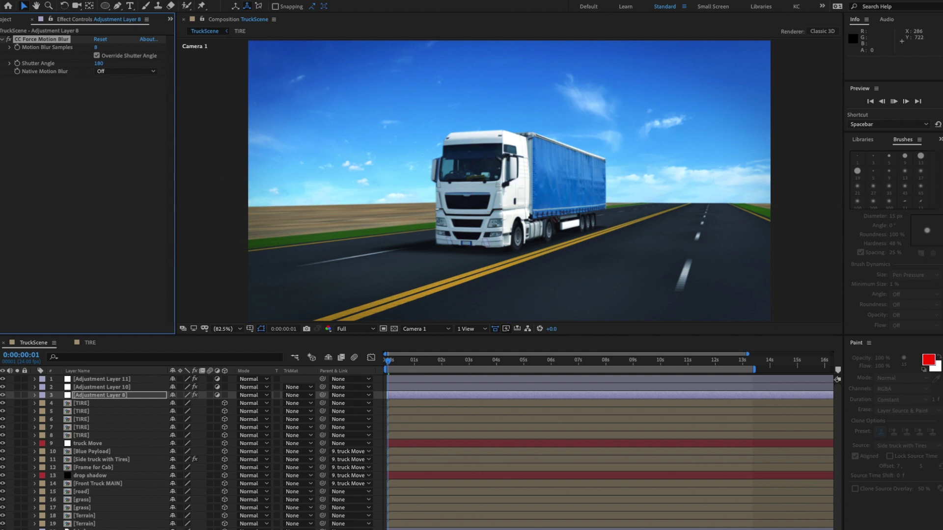
pyautogui.click(364, 366)
pyautogui.press('space')
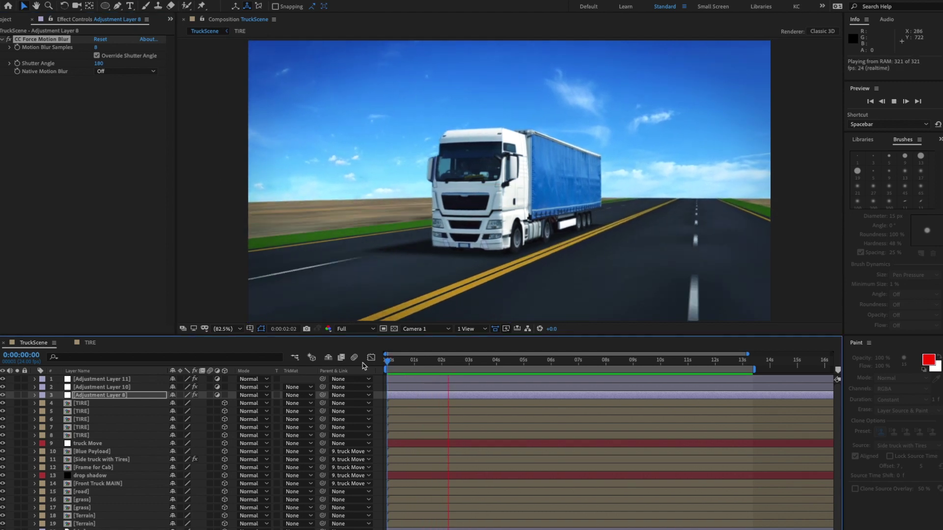